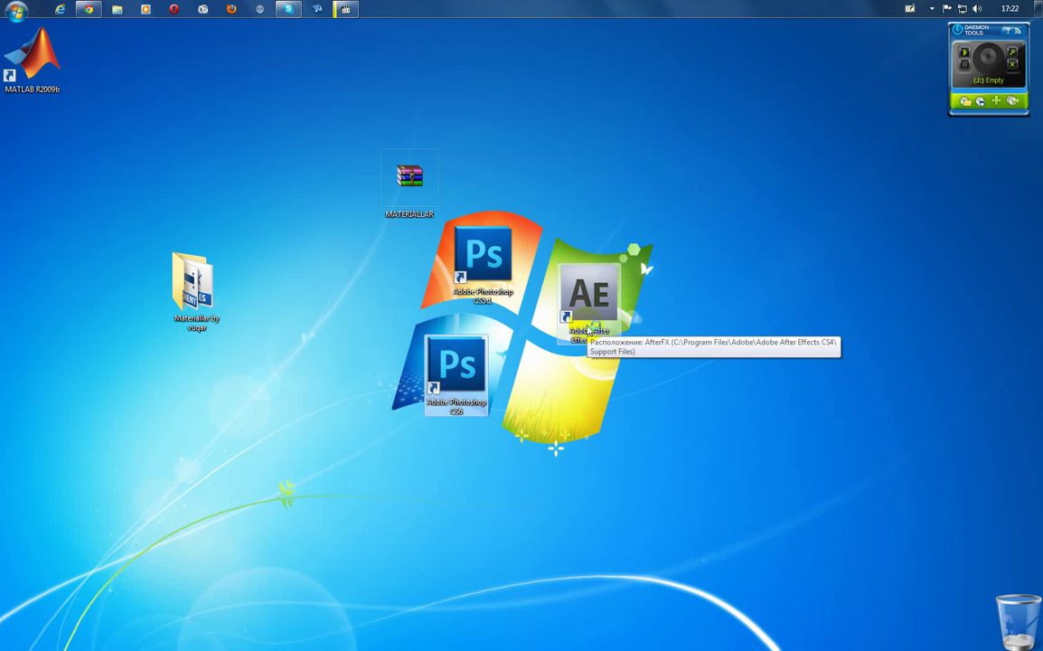
Launch Photoshop CS6 and move the MATERIALLAR archive and the materials folder aside on the desktop
{"action": "double_click", "coordinate": [587, 331]}
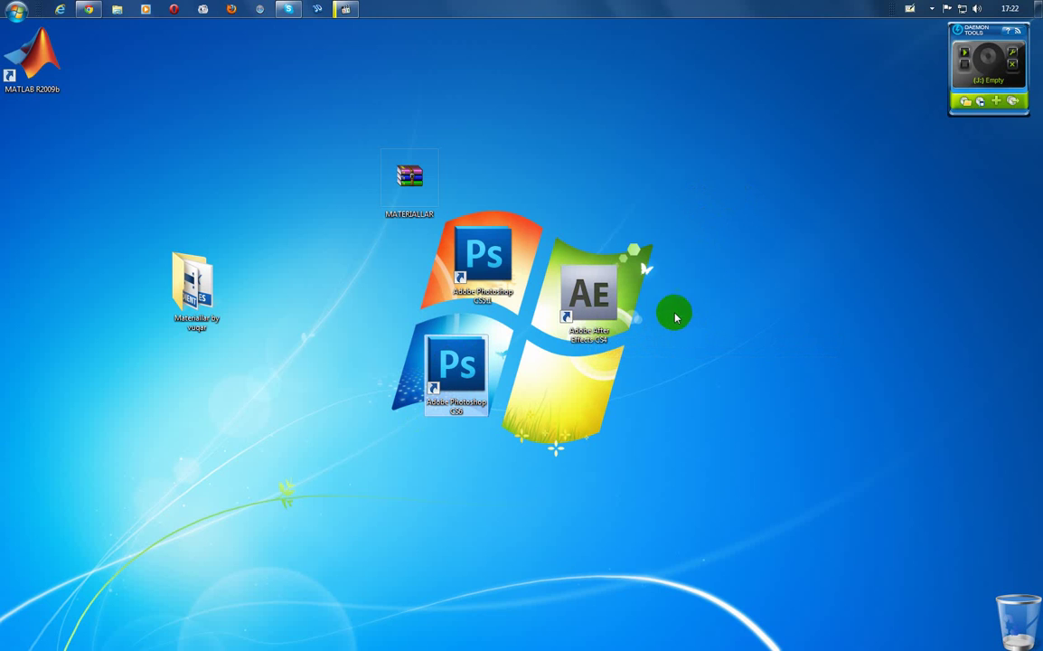
{"action": "left_click_drag", "start_coordinate": [382, 194], "coordinate": [263, 181]}
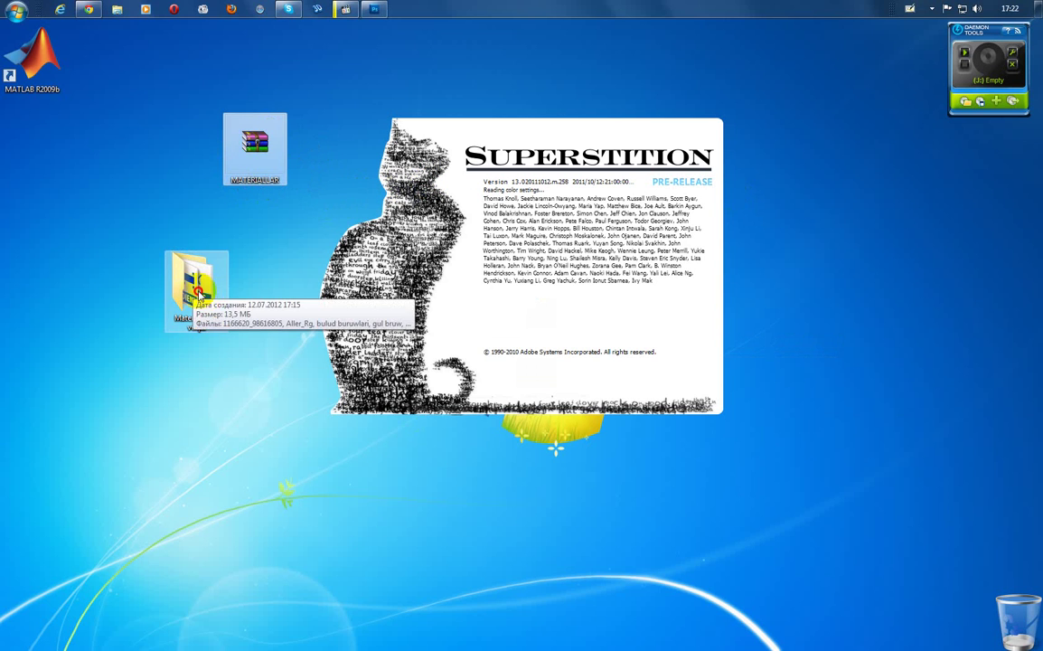
{"action": "left_click_drag", "start_coordinate": [213, 297], "coordinate": [79, 226]}
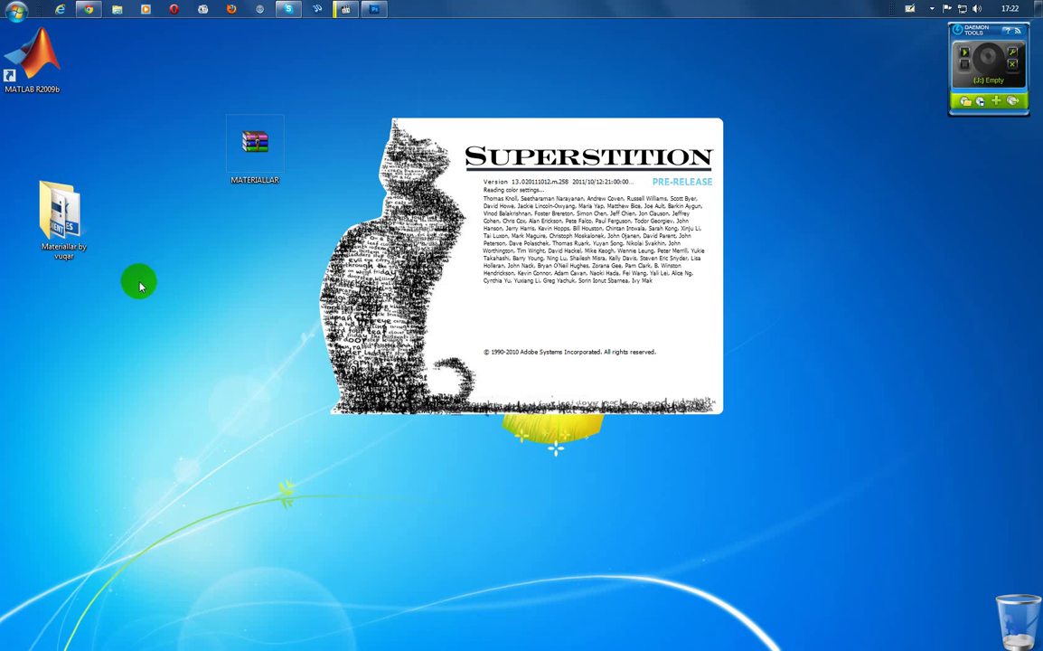
{"action": "right_click", "coordinate": [112, 240]}
{"action": "left_click", "coordinate": [171, 307]}
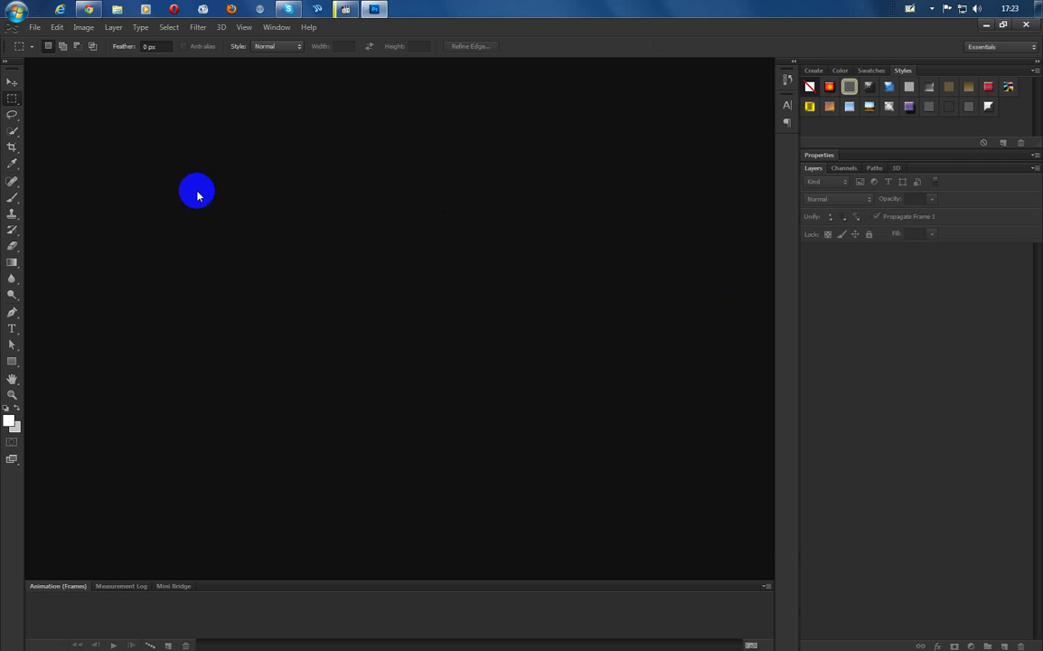
Create a new 1400 × 900 pixel document at 150 pixels/centimeter, RGB Color, 8 bit, with a white background
{"action": "left_click", "coordinate": [36, 27]}
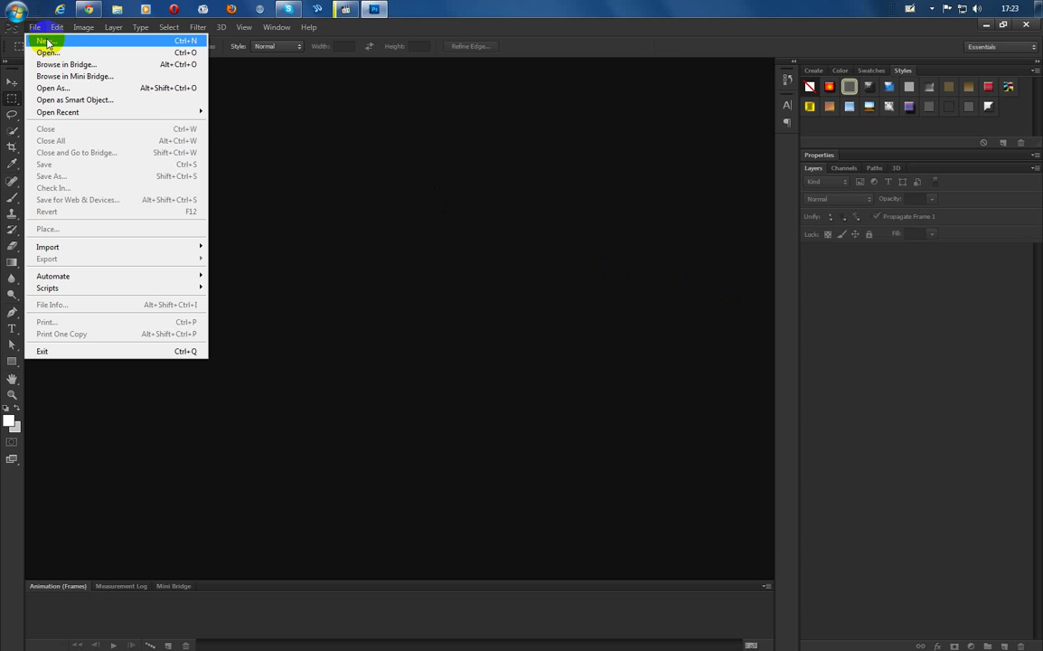
{"action": "left_click", "coordinate": [45, 41]}
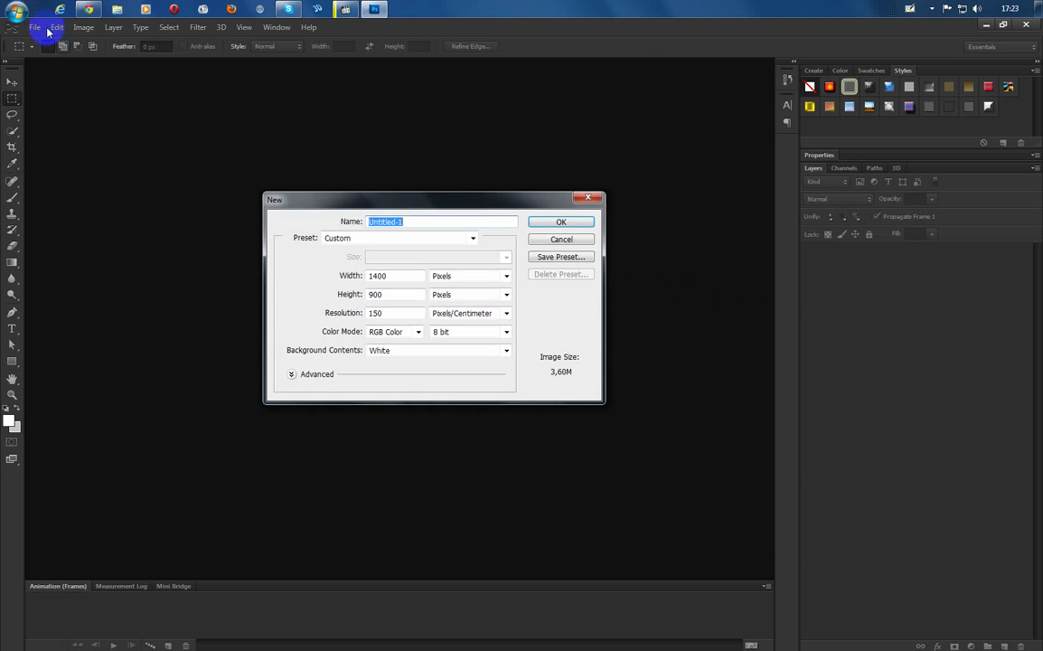
{"action": "left_click_drag", "start_coordinate": [536, 191], "coordinate": [541, 152]}
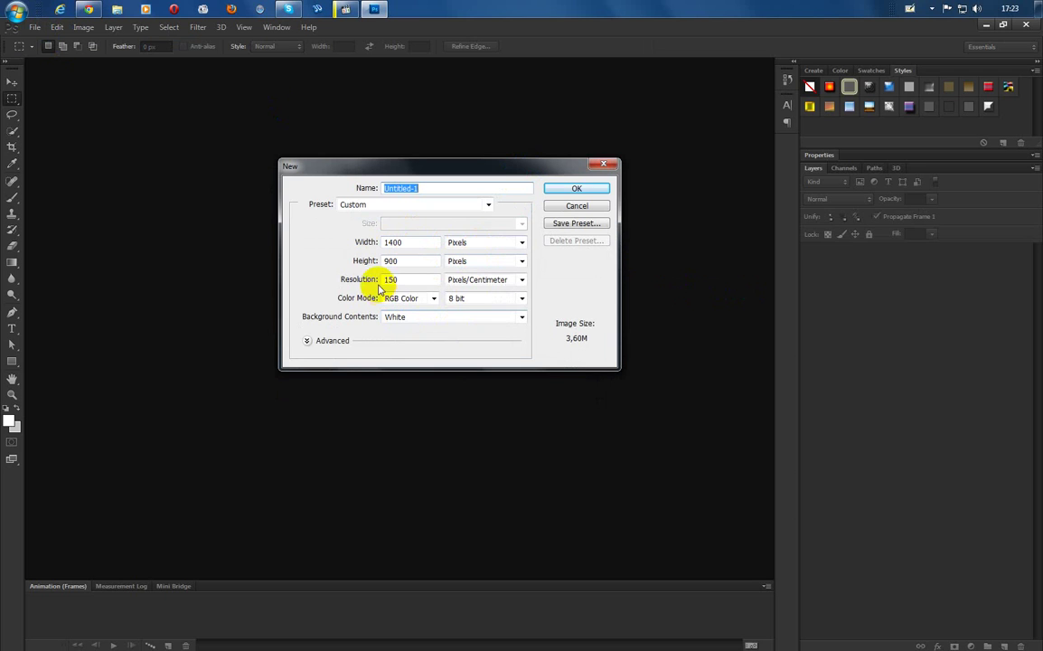
{"action": "left_click", "coordinate": [499, 284]}
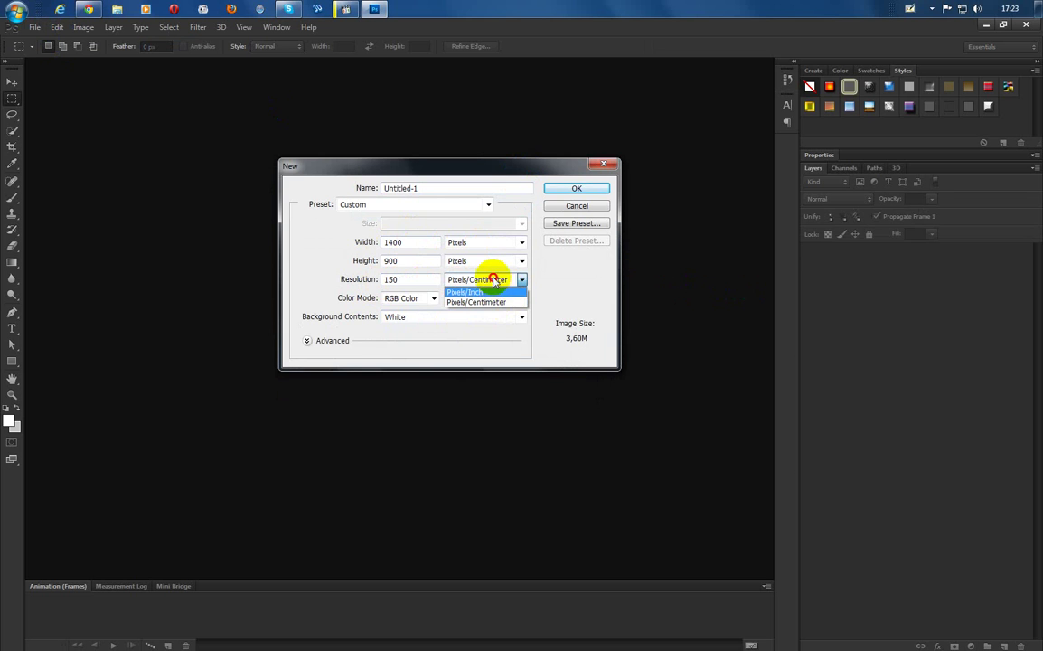
{"action": "left_click", "coordinate": [496, 276]}
{"action": "left_click", "coordinate": [482, 302]}
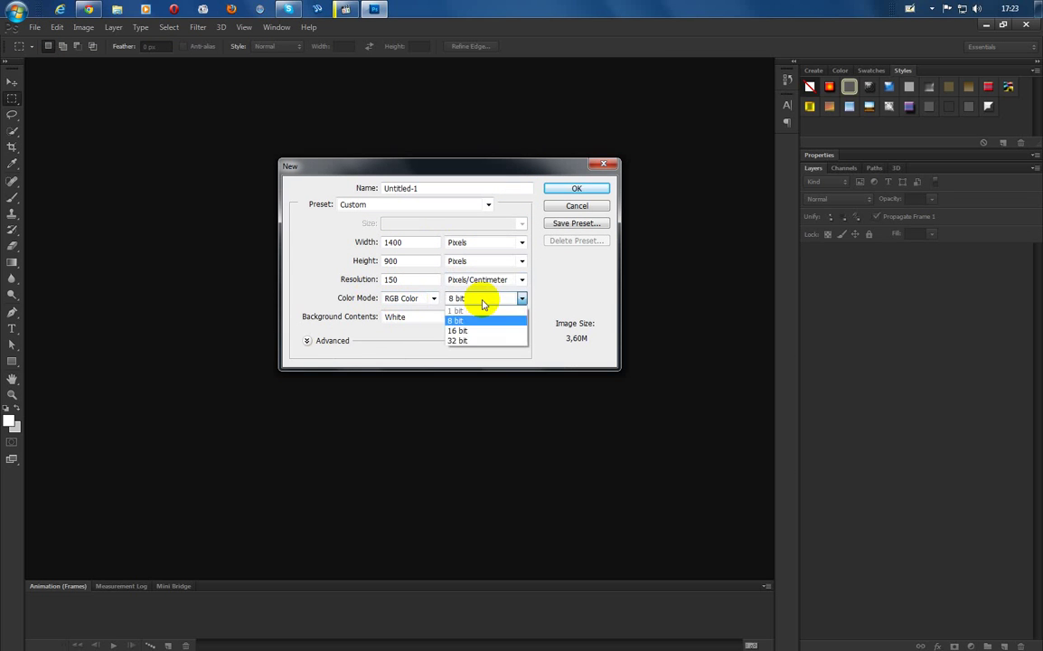
{"action": "left_click", "coordinate": [465, 303]}
{"action": "left_click", "coordinate": [420, 317]}
{"action": "left_click", "coordinate": [419, 328]}
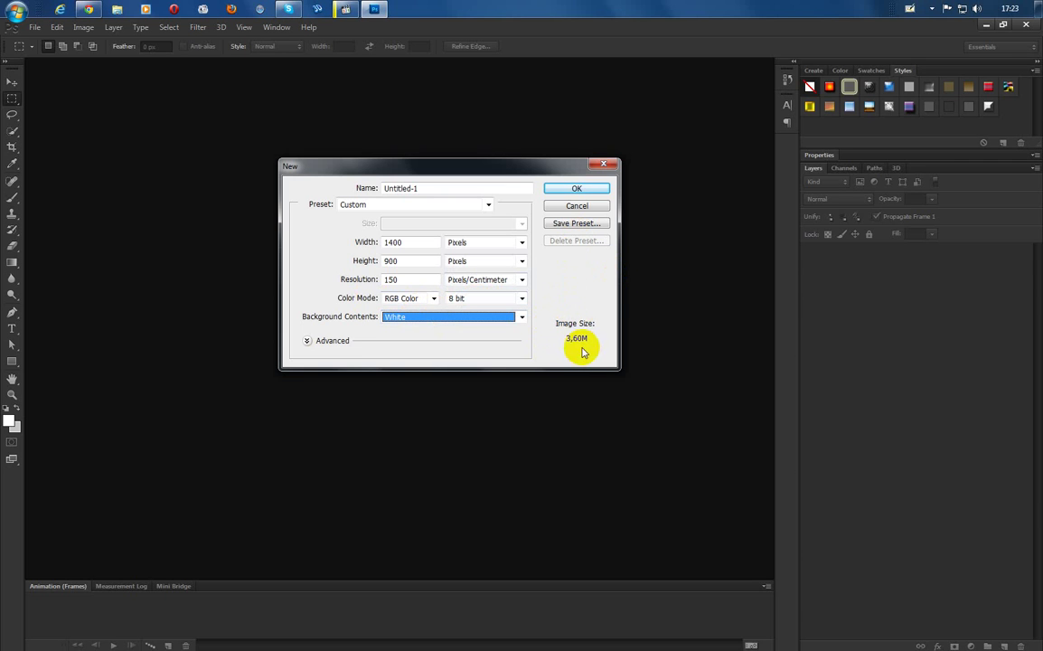
{"action": "left_click", "coordinate": [576, 190]}
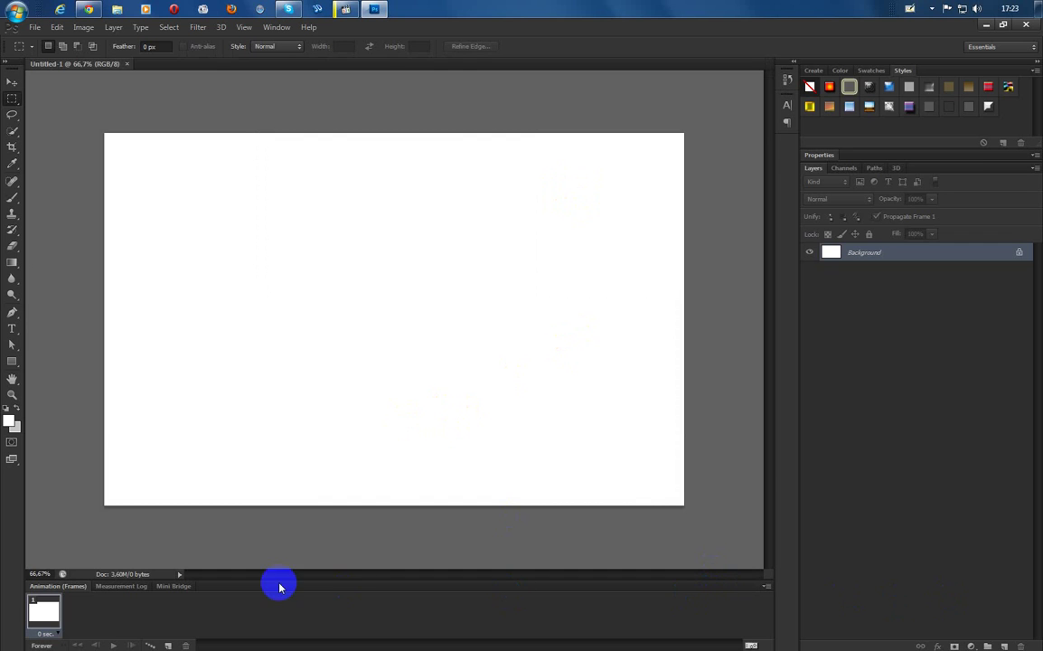
Add a new layer, activate the Gradient tool and set the background color to white (#ffffff)
{"action": "left_click", "coordinate": [1005, 645]}
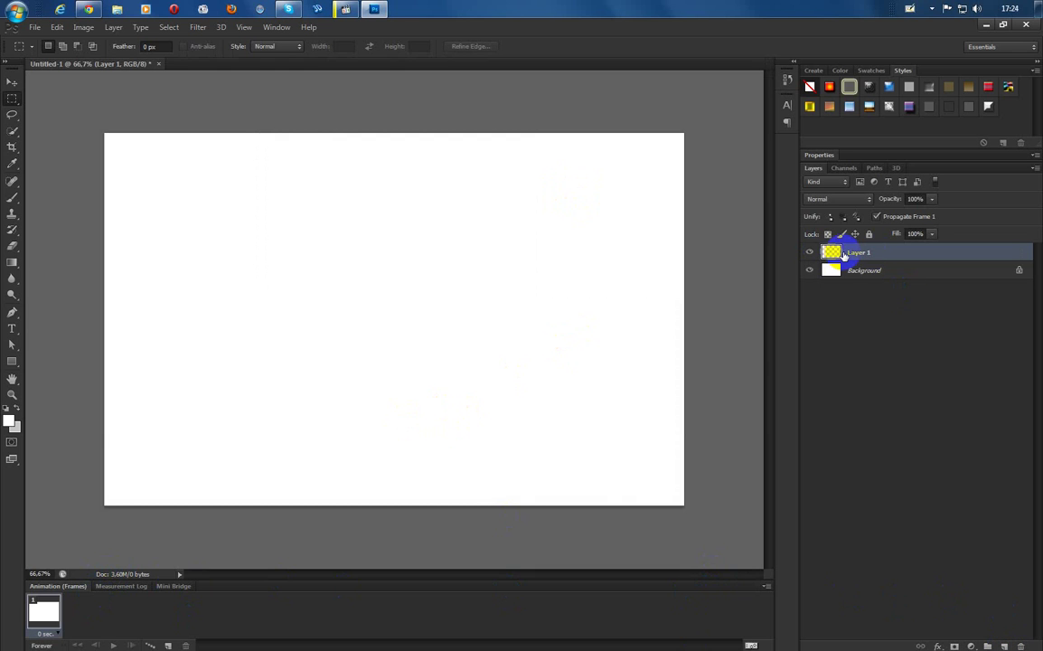
{"action": "left_click", "coordinate": [17, 409]}
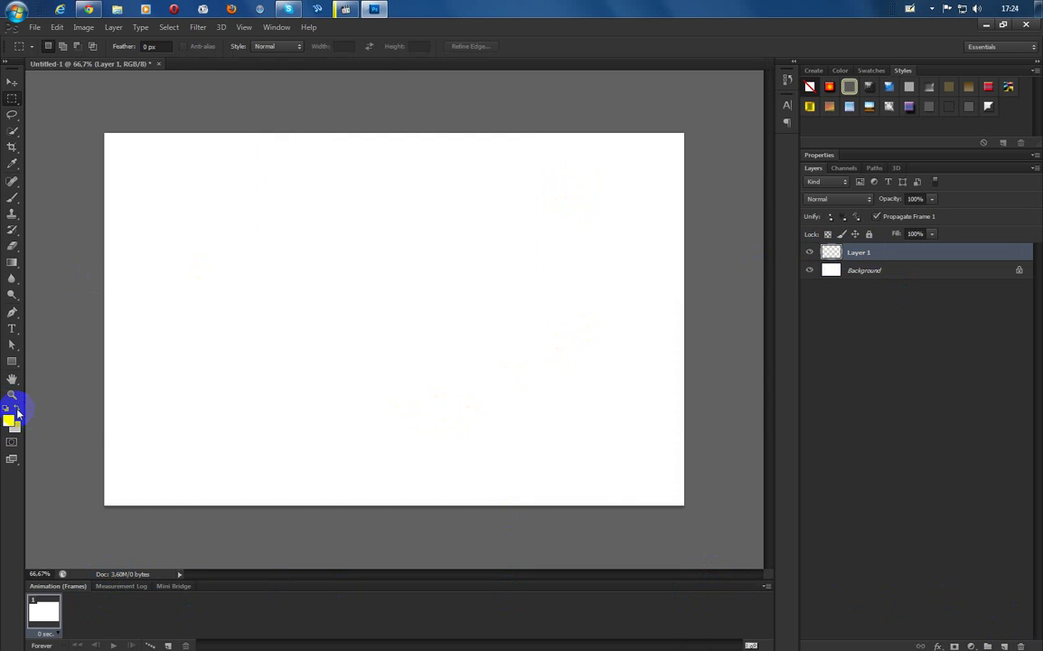
{"action": "left_click", "coordinate": [18, 411]}
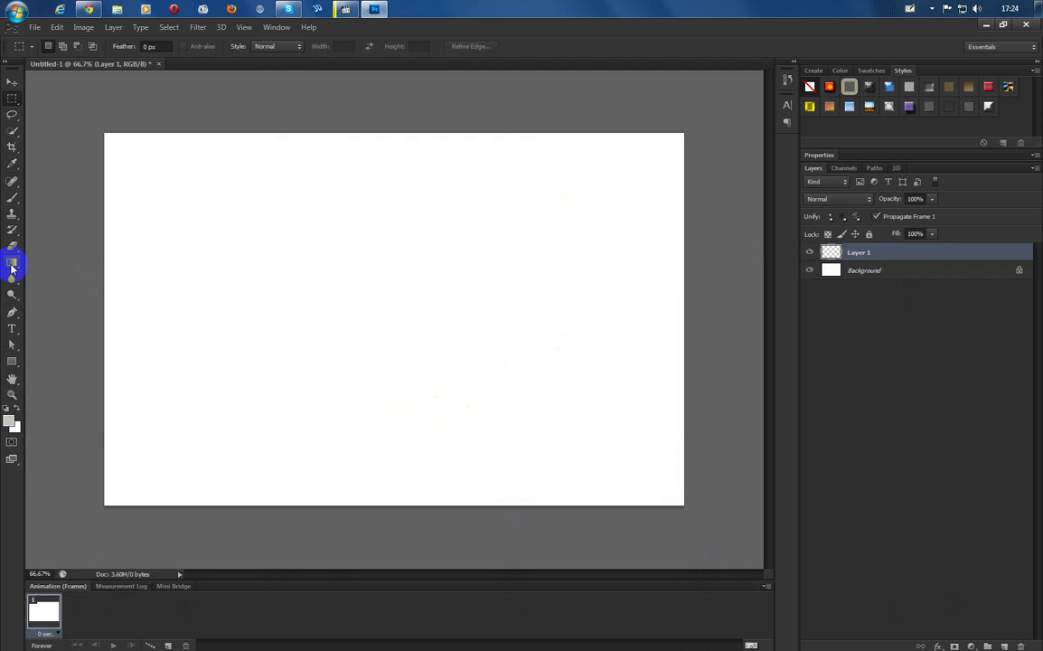
{"action": "left_click_drag", "start_coordinate": [14, 269], "coordinate": [86, 262]}
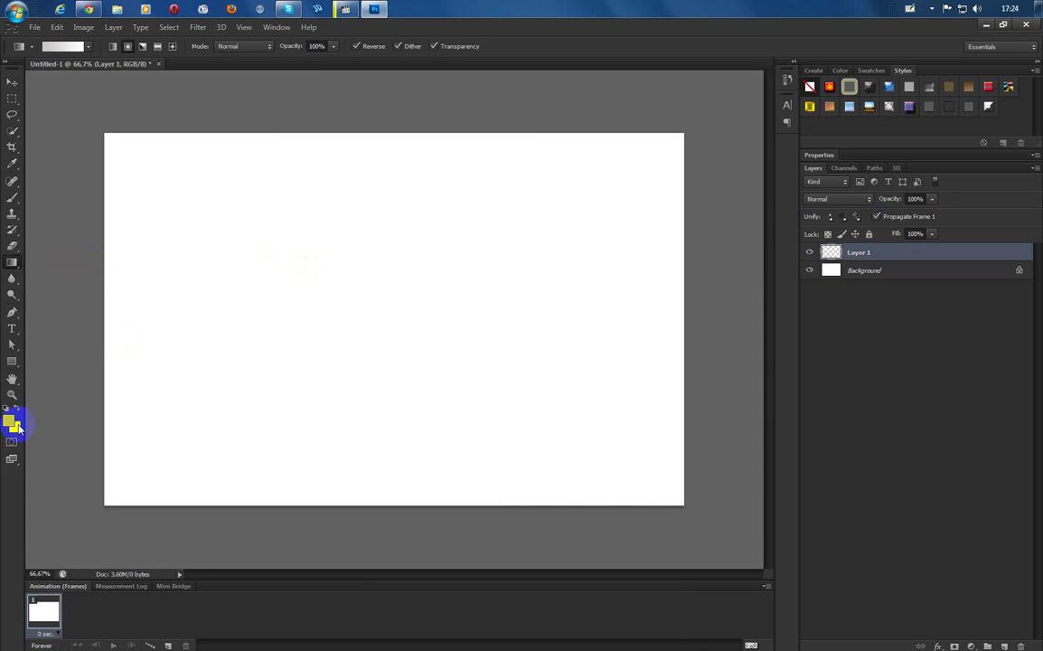
{"action": "left_click", "coordinate": [18, 429]}
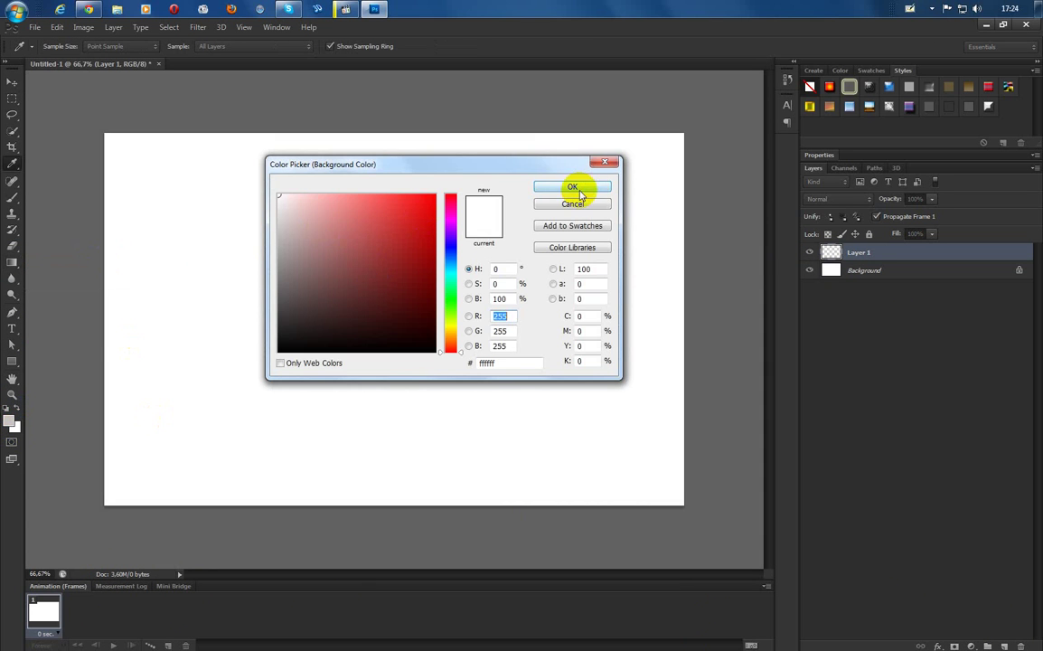
{"action": "key", "text": "Return"}
Set the foreground color to light gray #c6c4c4
{"action": "left_click", "coordinate": [9, 419]}
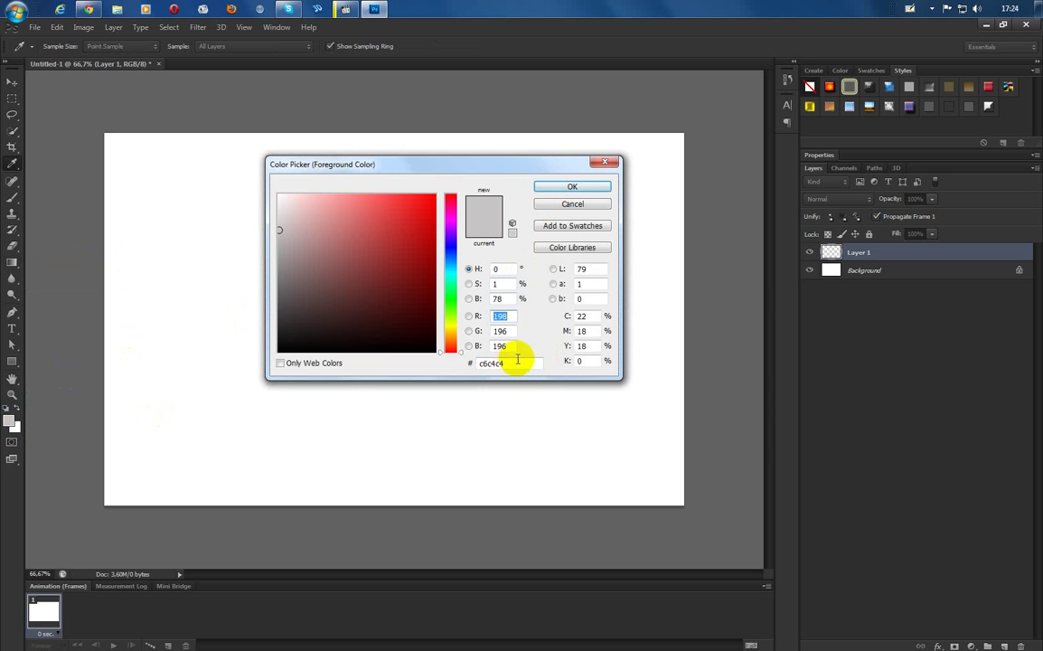
{"action": "left_click_drag", "start_coordinate": [521, 361], "coordinate": [411, 370]}
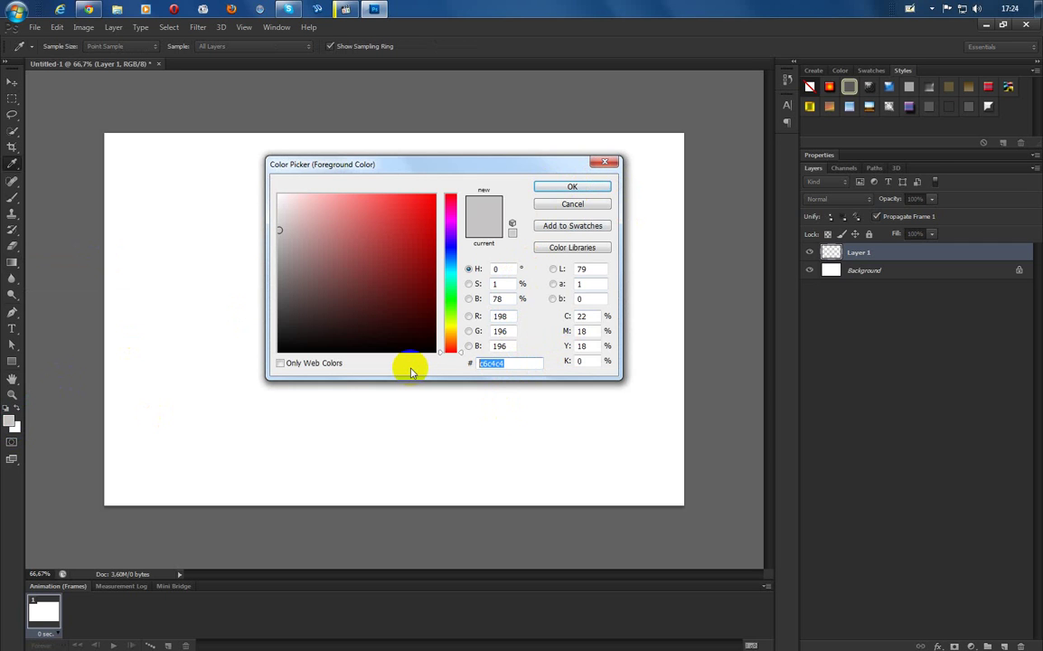
{"action": "key", "text": "BackSpace"}
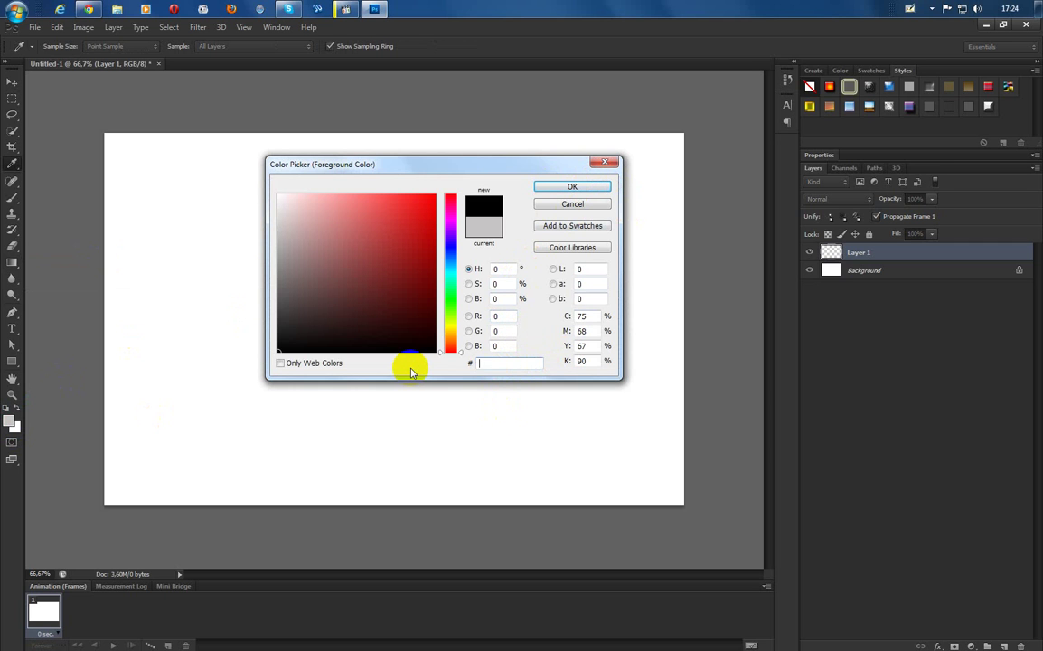
{"action": "type", "text": "c6c"}
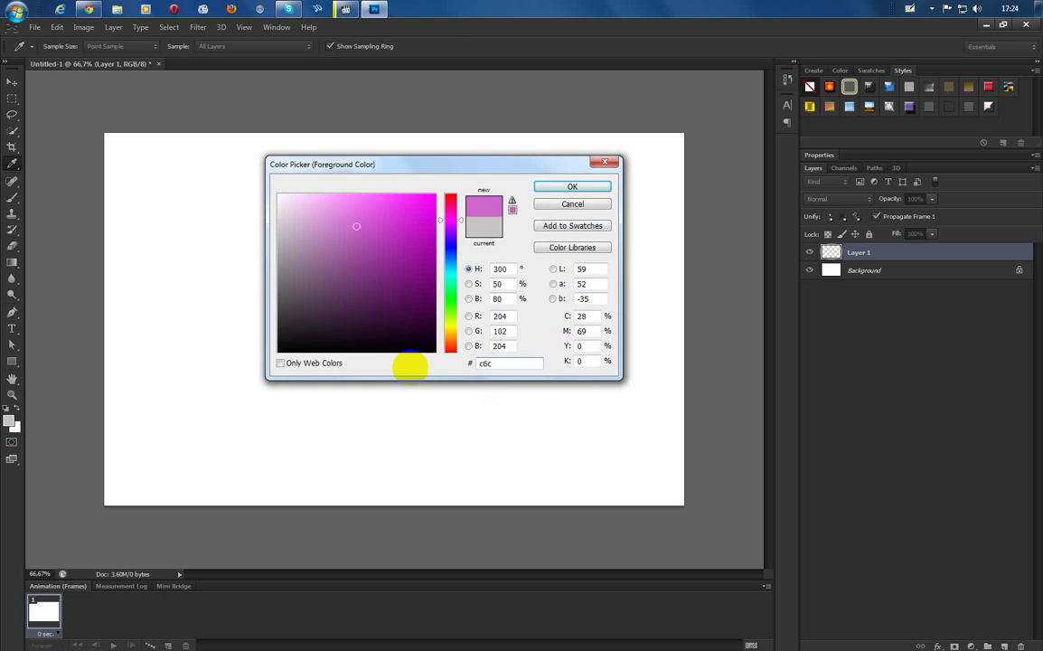
{"action": "type", "text": "4c4"}
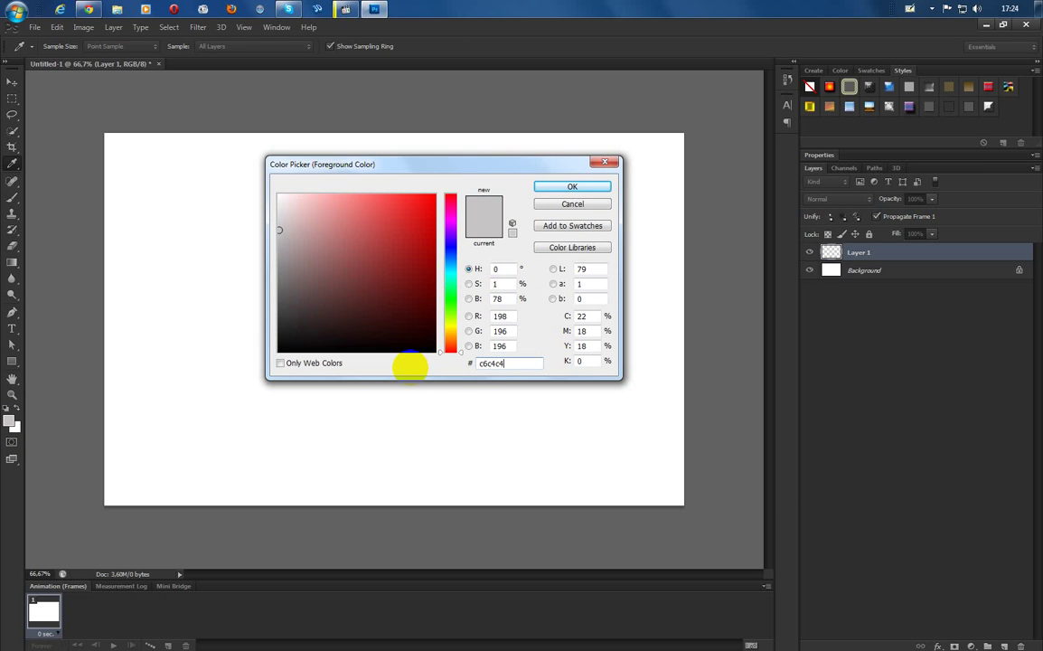
{"action": "left_click", "coordinate": [583, 188]}
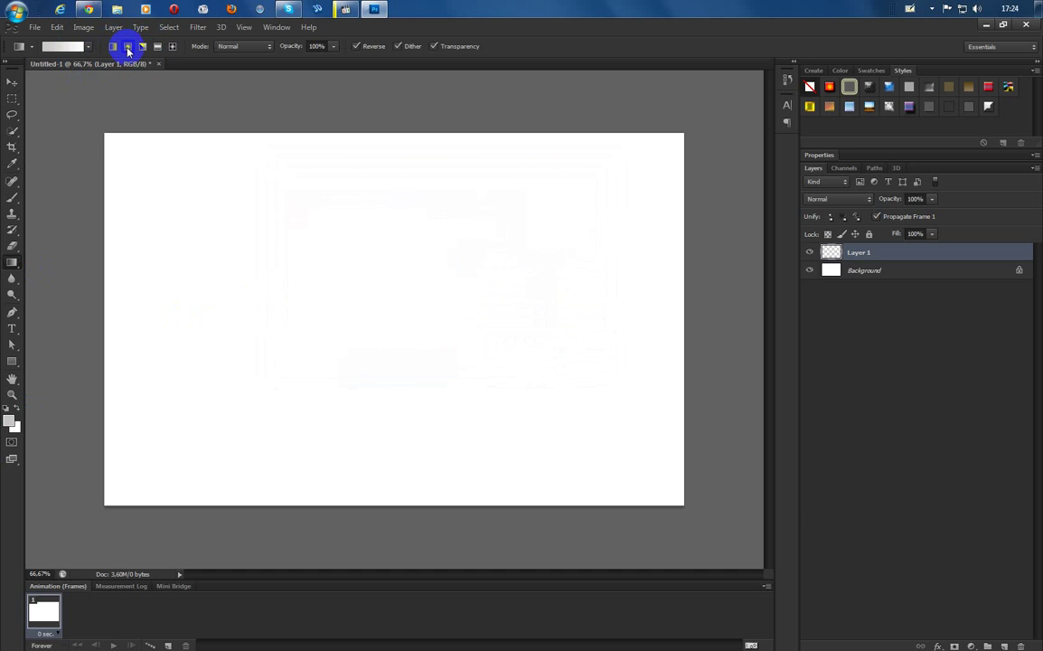
Set the Gradient tool to the foreground-to-background preset with the radial style
{"action": "left_click", "coordinate": [88, 46]}
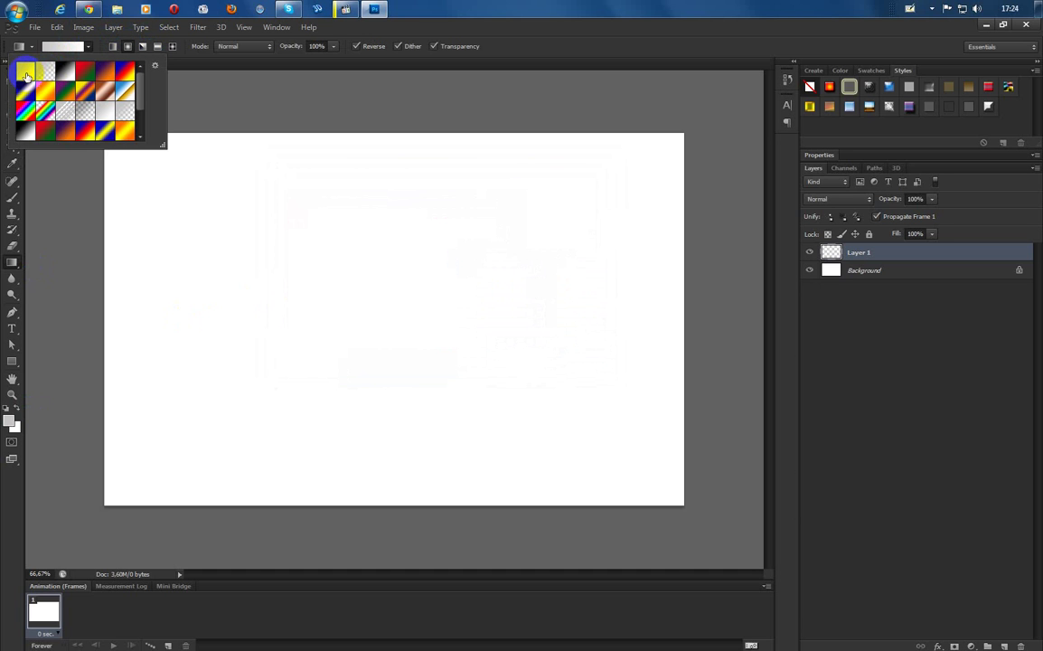
{"action": "left_click", "coordinate": [88, 47]}
{"action": "left_click", "coordinate": [125, 49]}
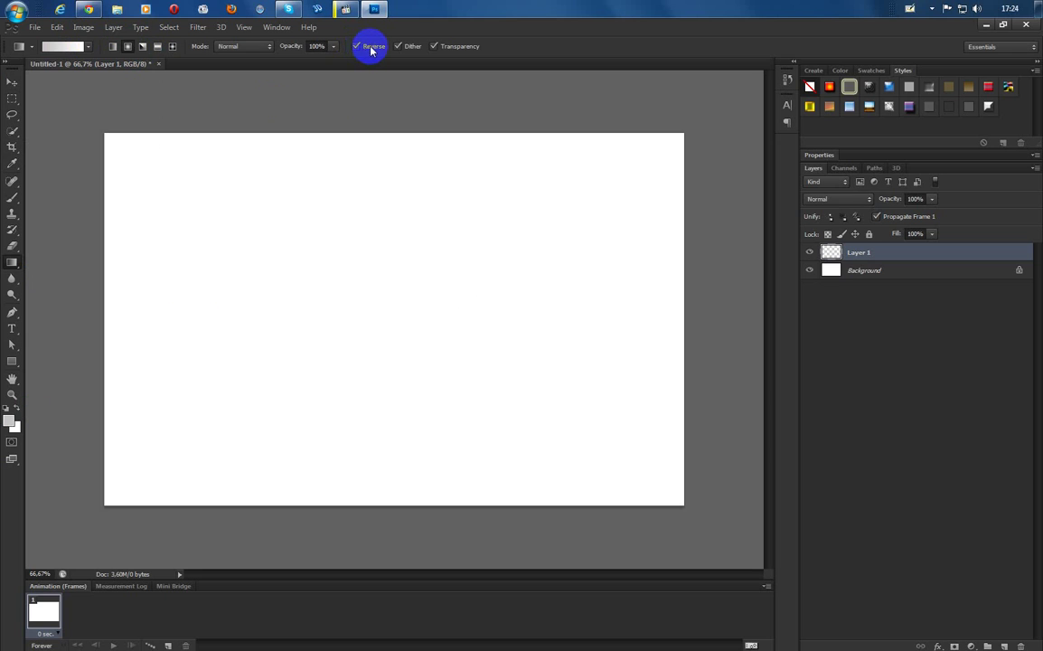
Fill Layer 1 with a reversed radial gradient running straight down from above the canvas's top center to just past its middle
{"action": "left_click", "coordinate": [12, 395]}
{"action": "right_click", "coordinate": [289, 332]}
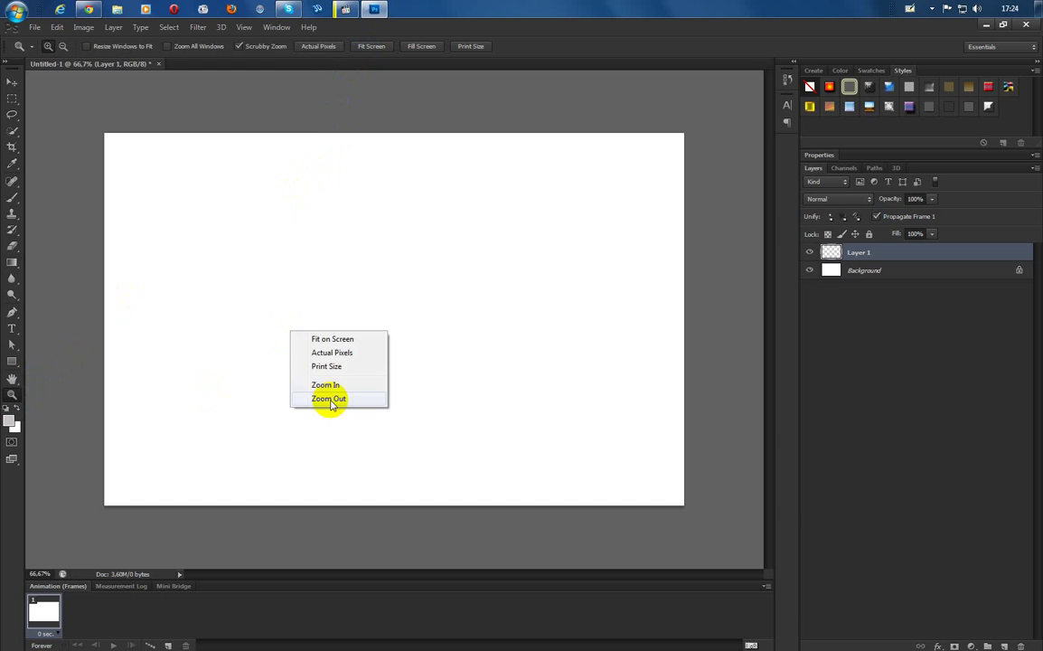
{"action": "left_click", "coordinate": [330, 401]}
{"action": "right_click", "coordinate": [304, 306]}
{"action": "left_click", "coordinate": [332, 377]}
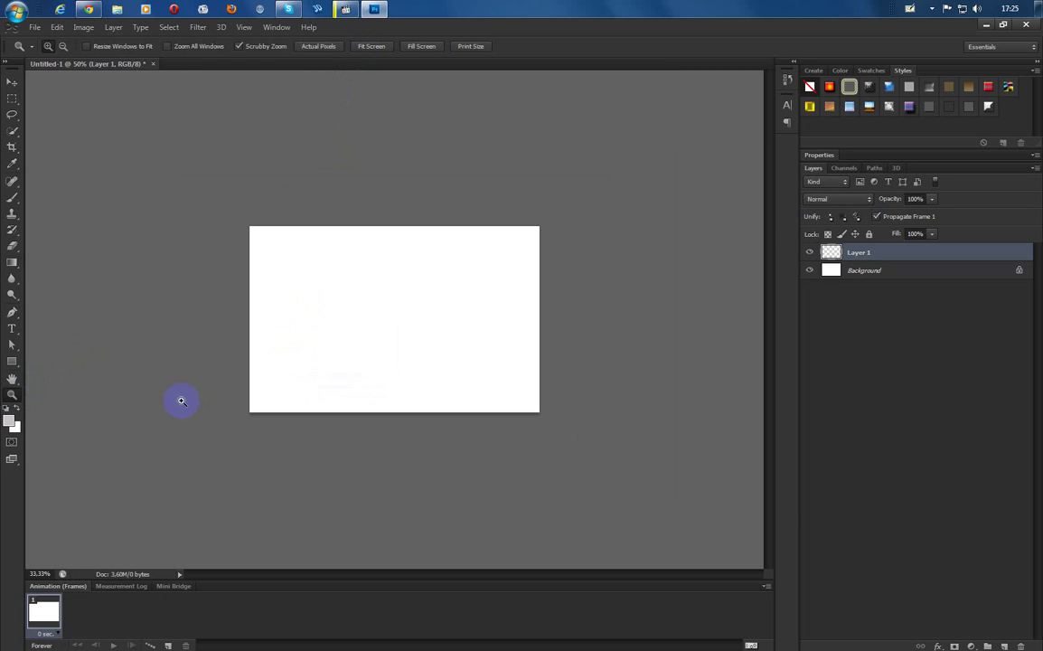
{"action": "left_click", "coordinate": [12, 262]}
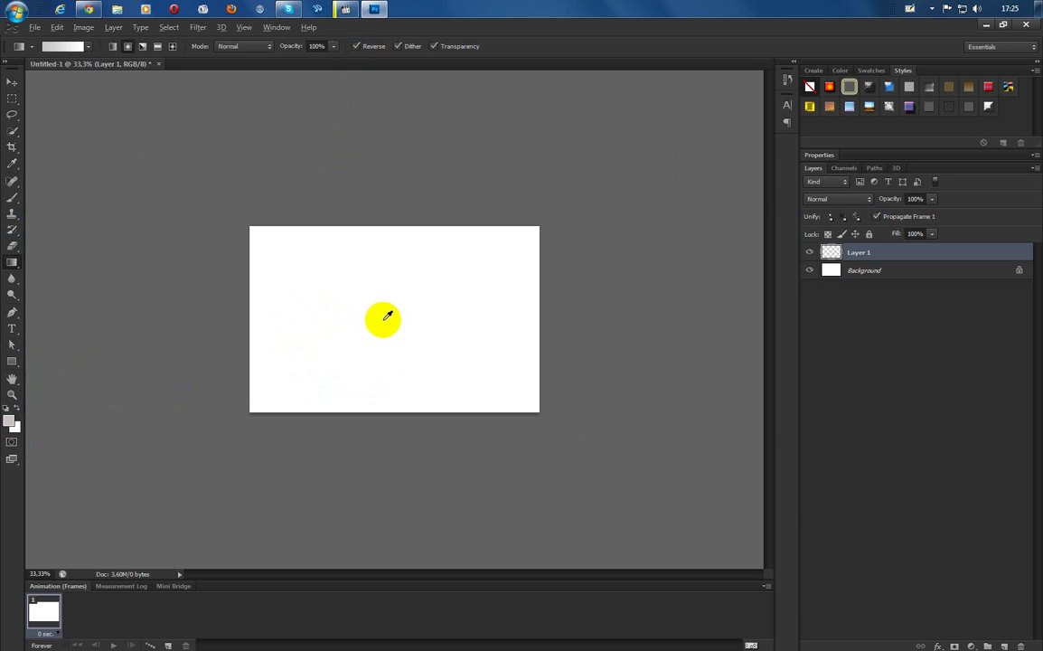
{"action": "scroll", "coordinate": [387, 315], "scroll_direction": "up", "scroll_amount": 2}
{"action": "scroll", "coordinate": [386, 315], "scroll_direction": "down", "scroll_amount": 1}
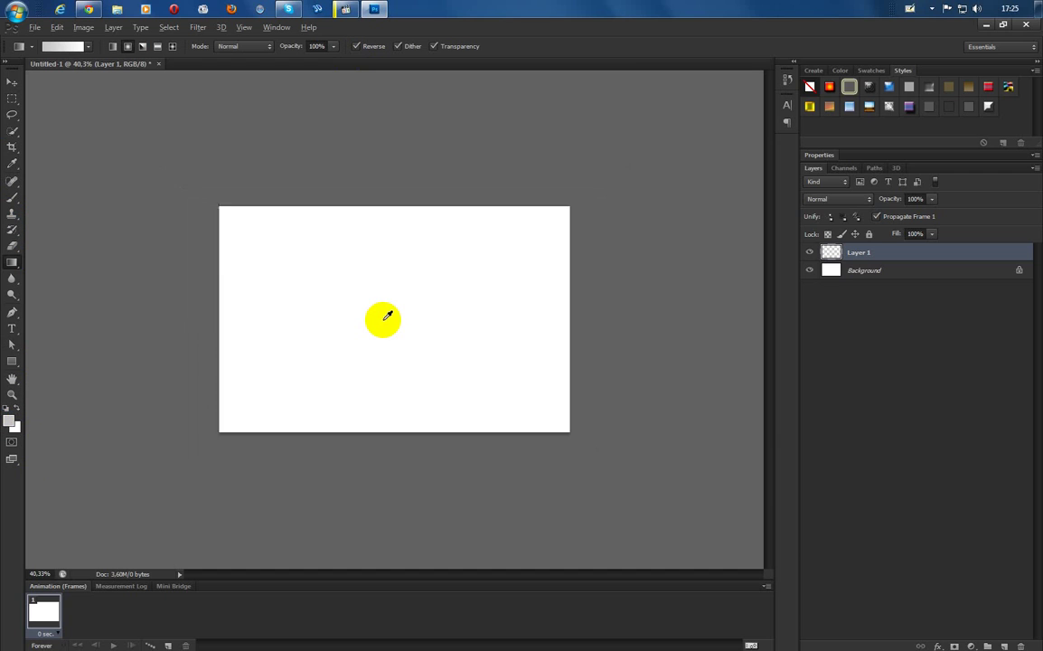
{"action": "scroll", "coordinate": [387, 315], "scroll_direction": "up", "scroll_amount": 1}
{"action": "scroll", "coordinate": [386, 315], "scroll_direction": "down", "scroll_amount": 1}
{"action": "scroll", "coordinate": [387, 315], "scroll_direction": "up", "scroll_amount": 2}
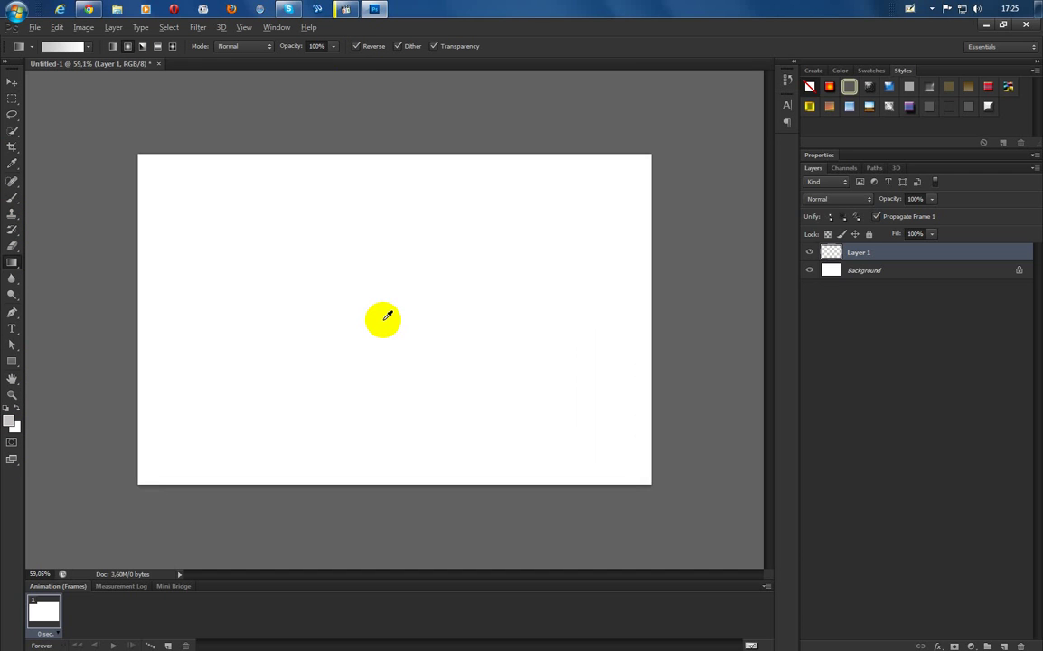
{"action": "scroll", "coordinate": [387, 316], "scroll_direction": "down", "scroll_amount": 1}
{"action": "scroll", "coordinate": [387, 316], "scroll_direction": "up", "scroll_amount": 1}
{"action": "scroll", "coordinate": [387, 315], "scroll_direction": "down", "scroll_amount": 2}
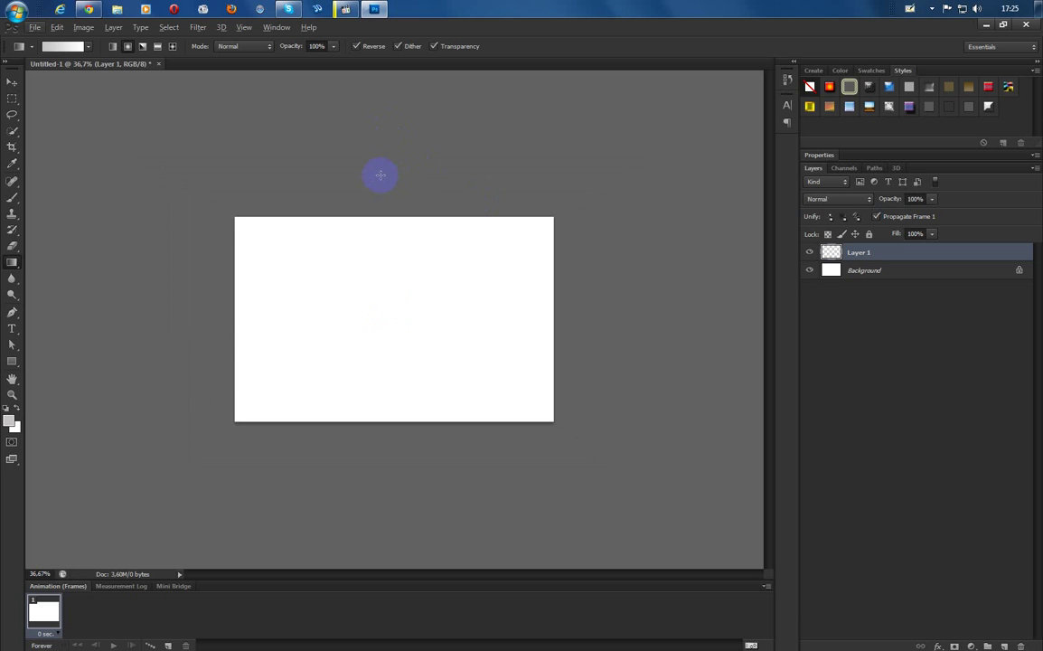
{"action": "left_click_drag", "start_coordinate": [390, 176], "coordinate": [388, 218]}
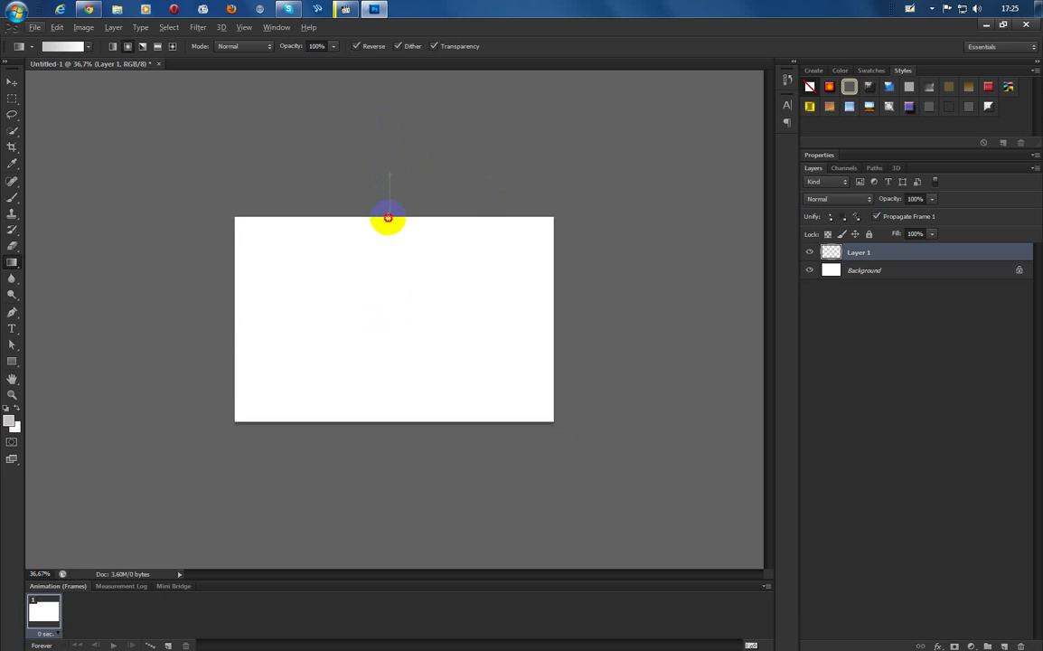
{"action": "left_click_drag", "start_coordinate": [387, 218], "coordinate": [359, 342]}
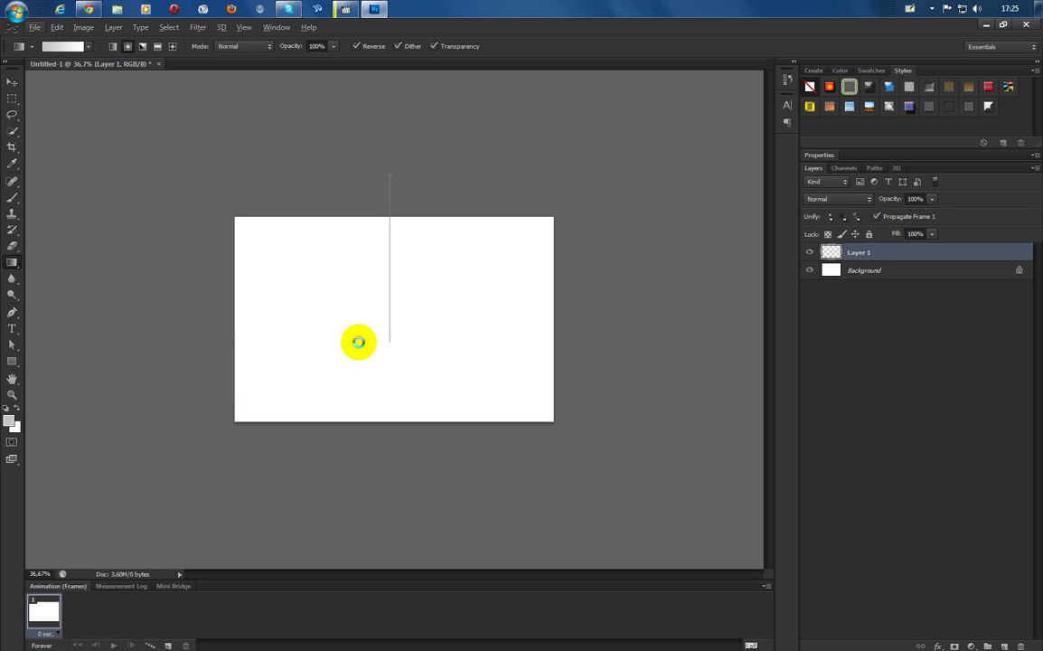
{"action": "left_click_drag", "start_coordinate": [358, 341], "coordinate": [359, 342]}
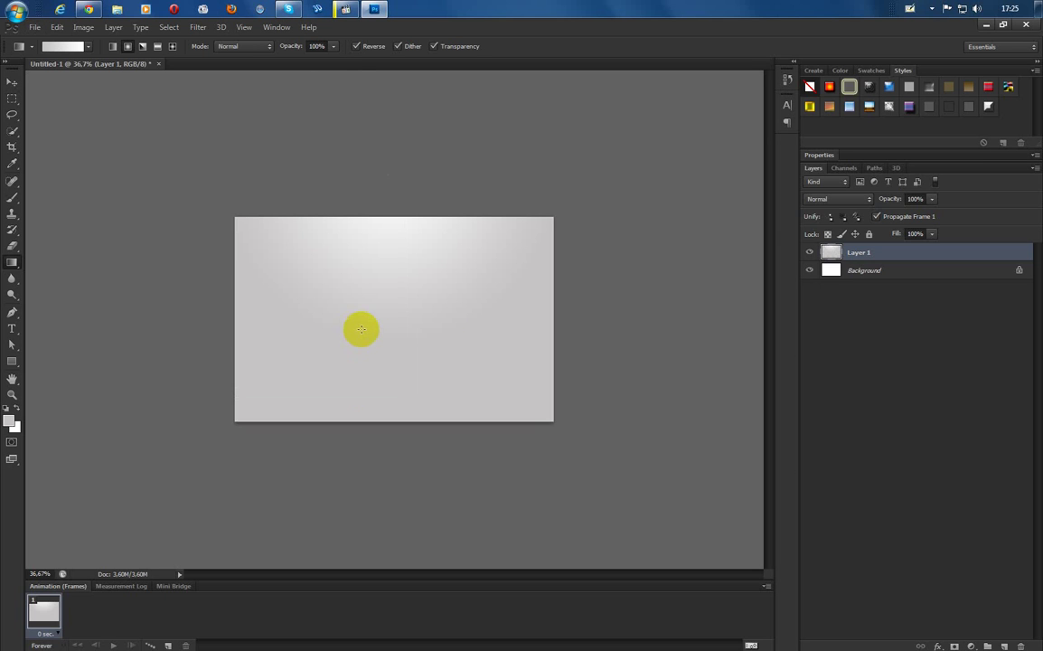
Add a new empty layer above the gradient layer
{"action": "scroll", "coordinate": [403, 337], "scroll_direction": "up", "scroll_amount": 5}
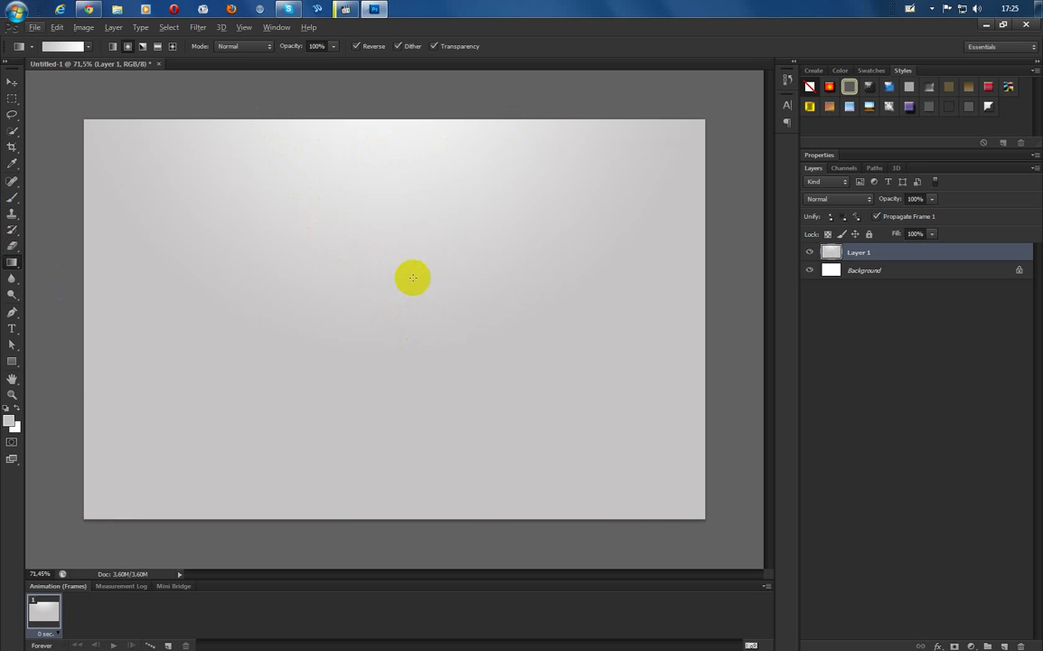
{"action": "scroll", "coordinate": [412, 277], "scroll_direction": "up", "scroll_amount": 1}
{"action": "scroll", "coordinate": [412, 277], "scroll_direction": "down", "scroll_amount": 1}
{"action": "left_click", "coordinate": [1004, 645]}
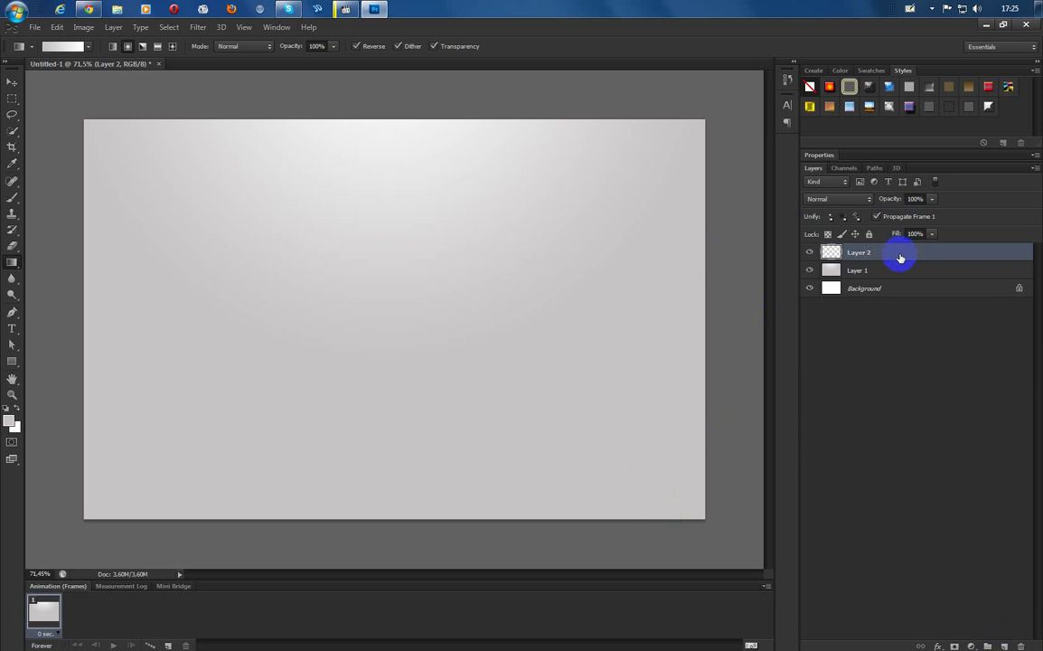
Activate the Brush tool and open its brush preset picker
{"action": "left_click", "coordinate": [14, 199]}
{"action": "right_click", "coordinate": [306, 241]}
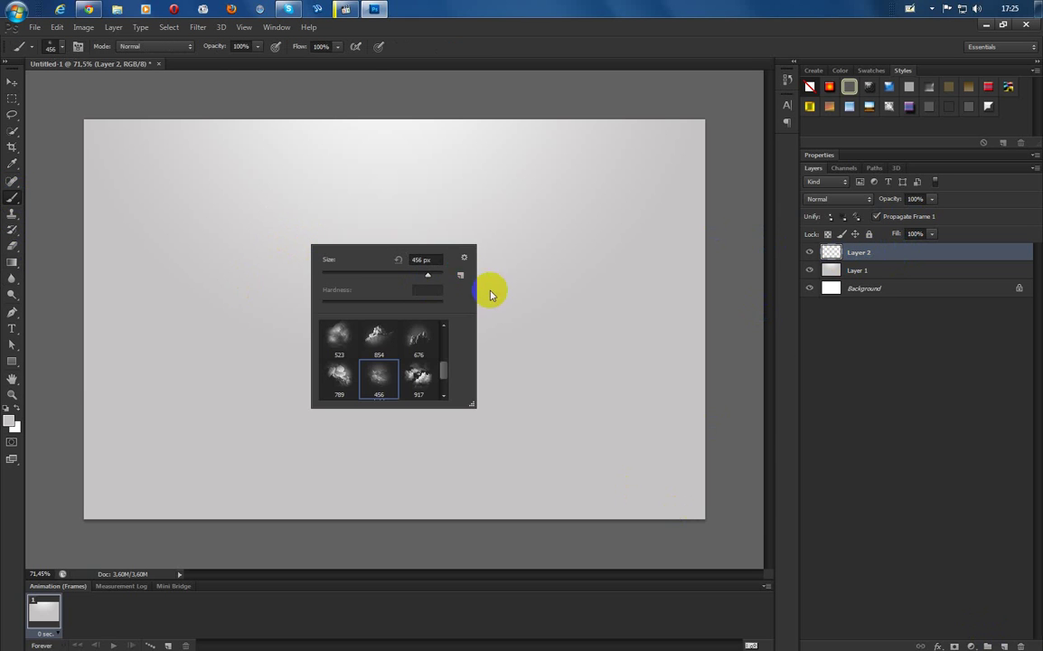
{"action": "left_click", "coordinate": [465, 258]}
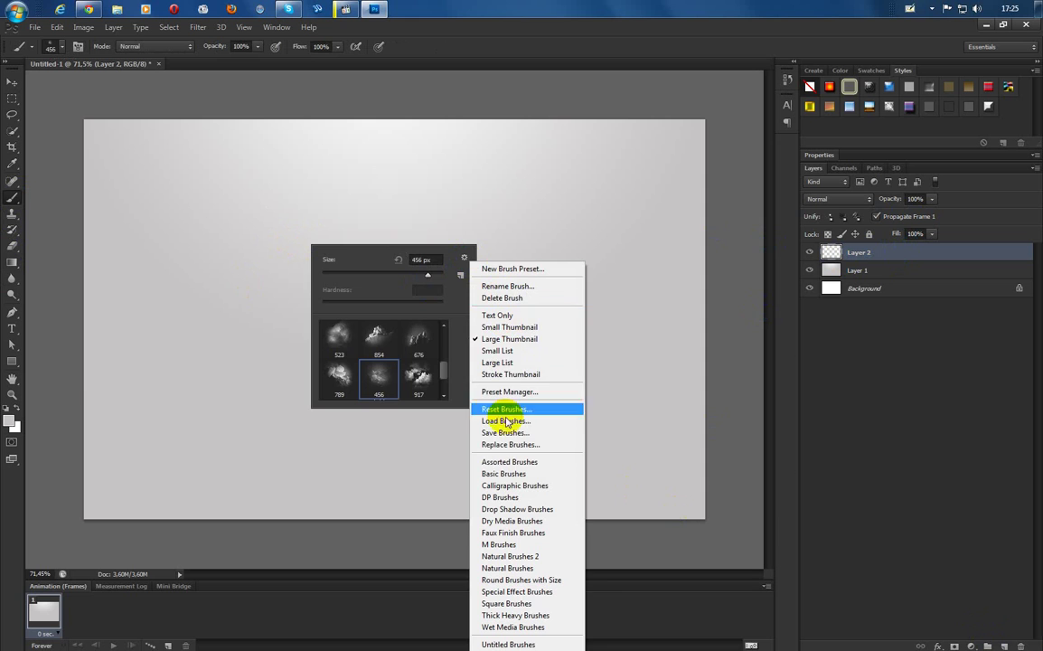
{"action": "left_click", "coordinate": [511, 407]}
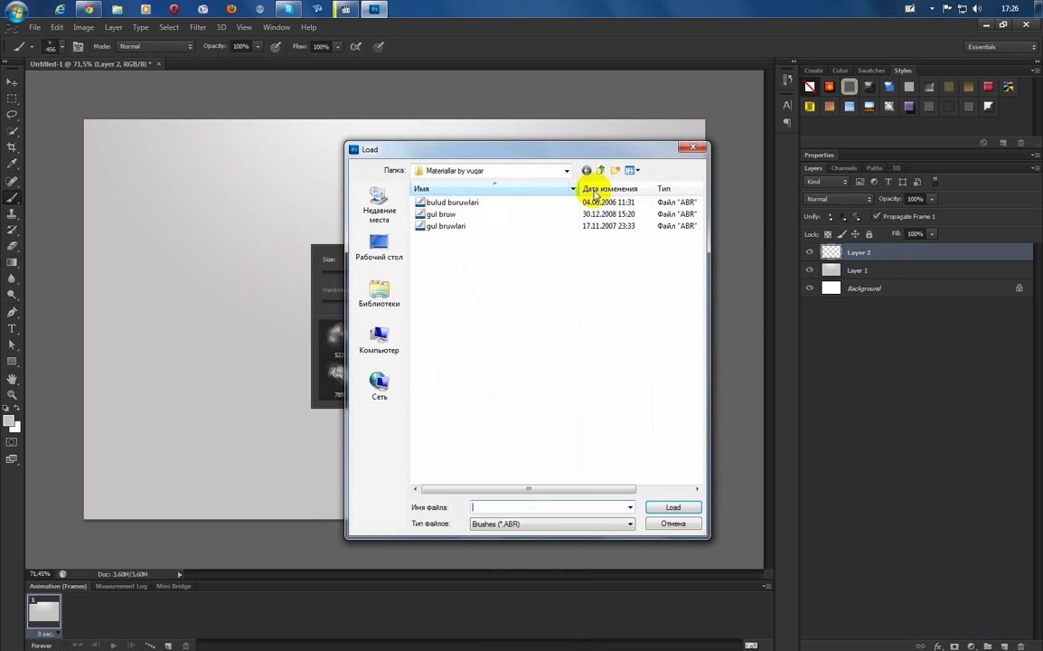
{"action": "left_click", "coordinate": [600, 171]}
{"action": "double_click", "coordinate": [660, 212]}
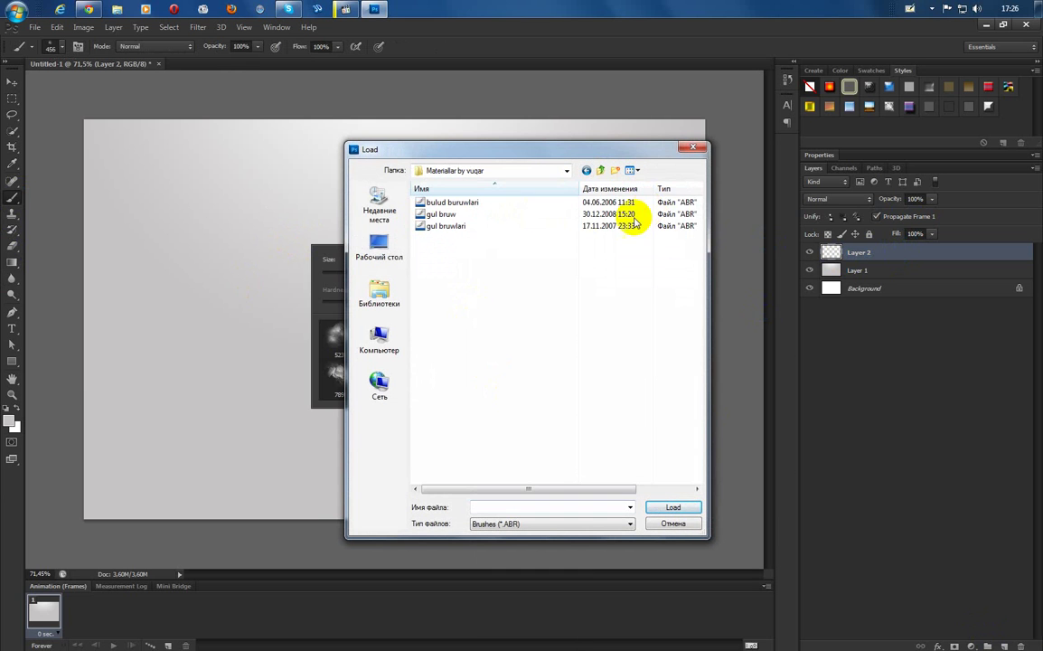
{"action": "left_click", "coordinate": [673, 523]}
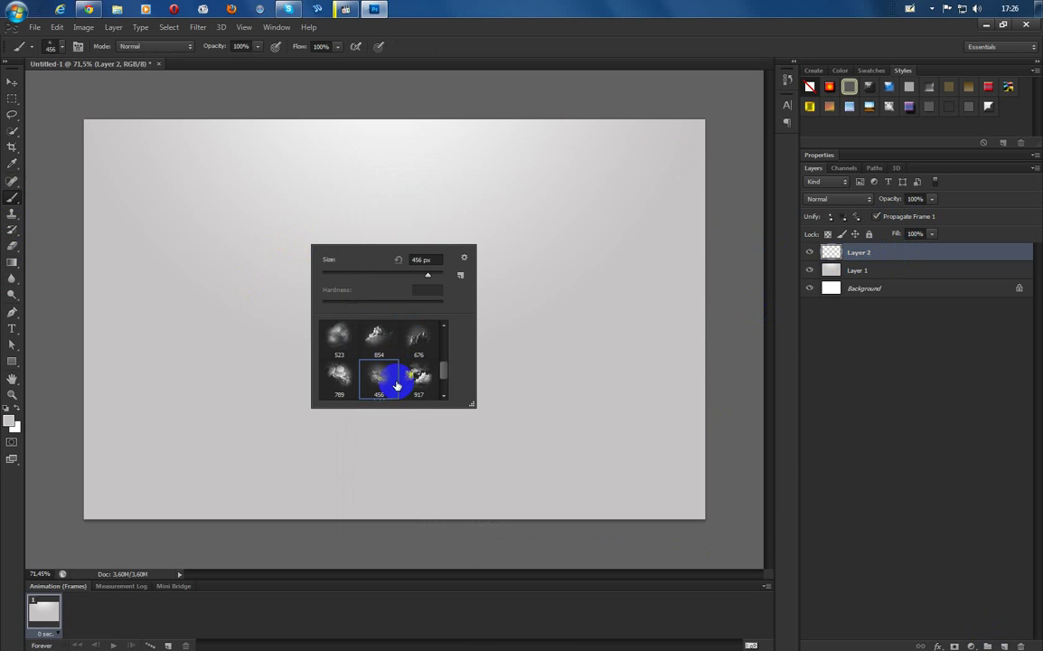
Choose the 786 px cloud brush preset and swap the foreground and background colors to paint with white
{"action": "scroll", "coordinate": [392, 366], "scroll_direction": "up", "scroll_amount": 2}
{"action": "left_click", "coordinate": [396, 385]}
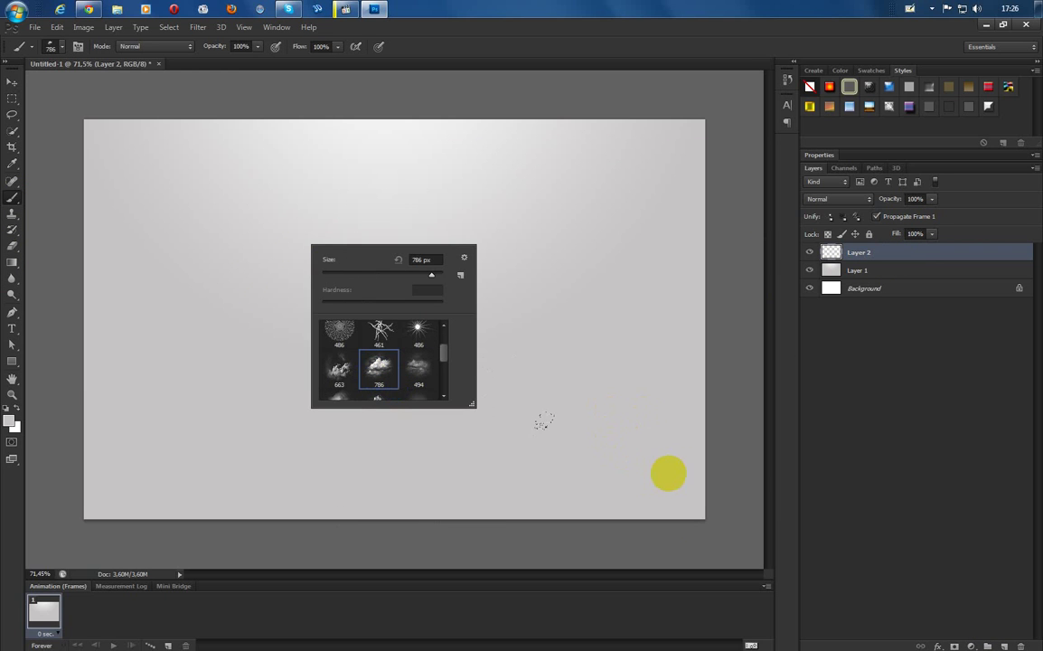
{"action": "left_click", "coordinate": [712, 472]}
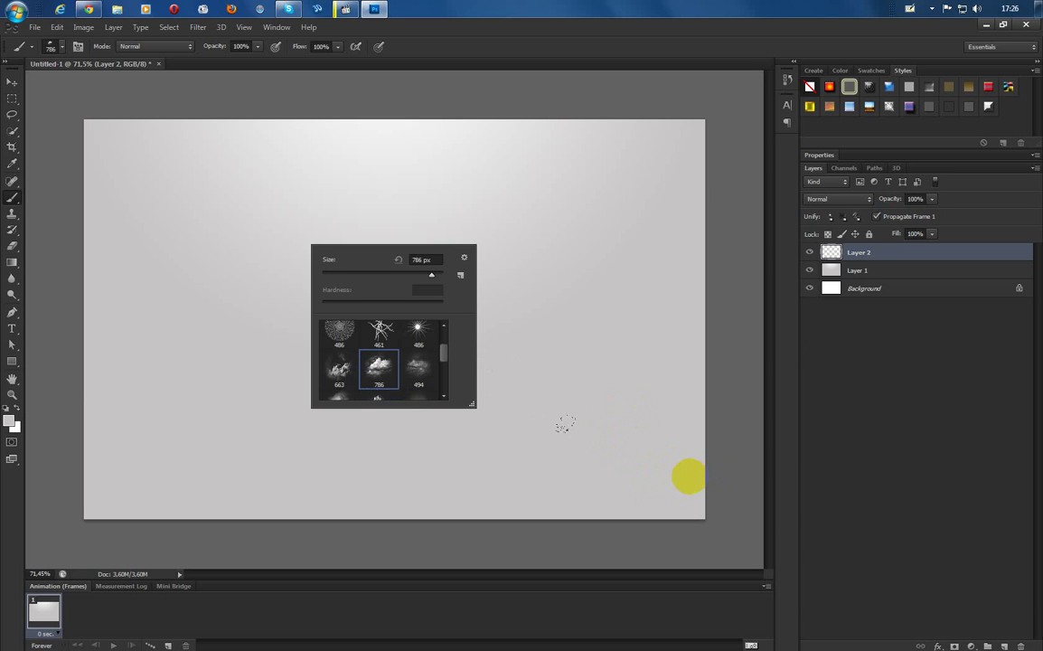
{"action": "left_click", "coordinate": [727, 476]}
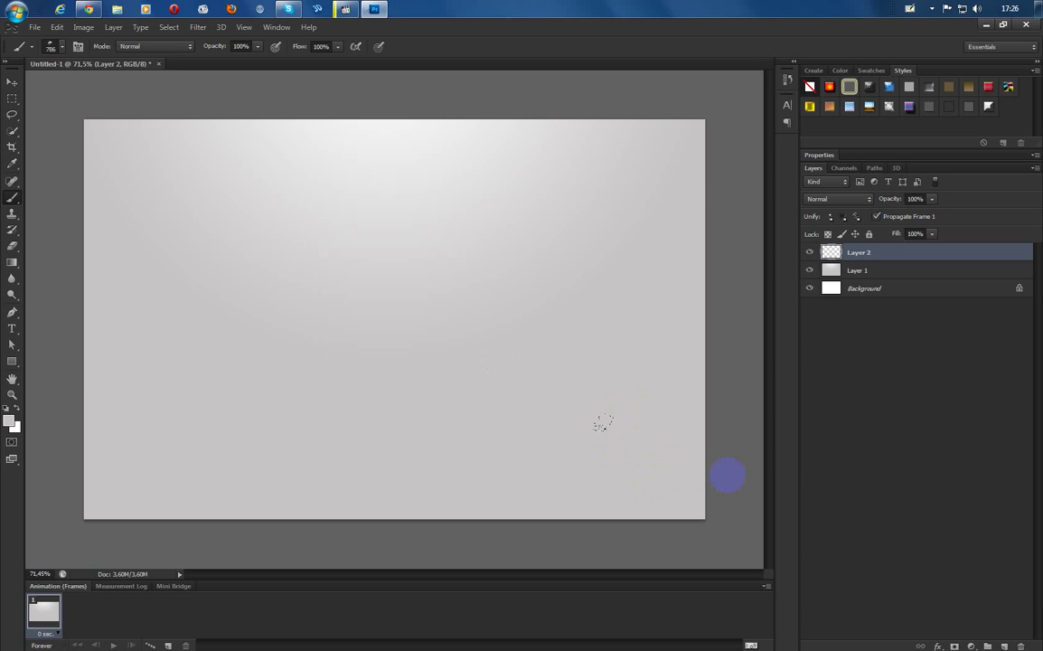
{"action": "left_click_drag", "start_coordinate": [2, 497], "coordinate": [110, 486]}
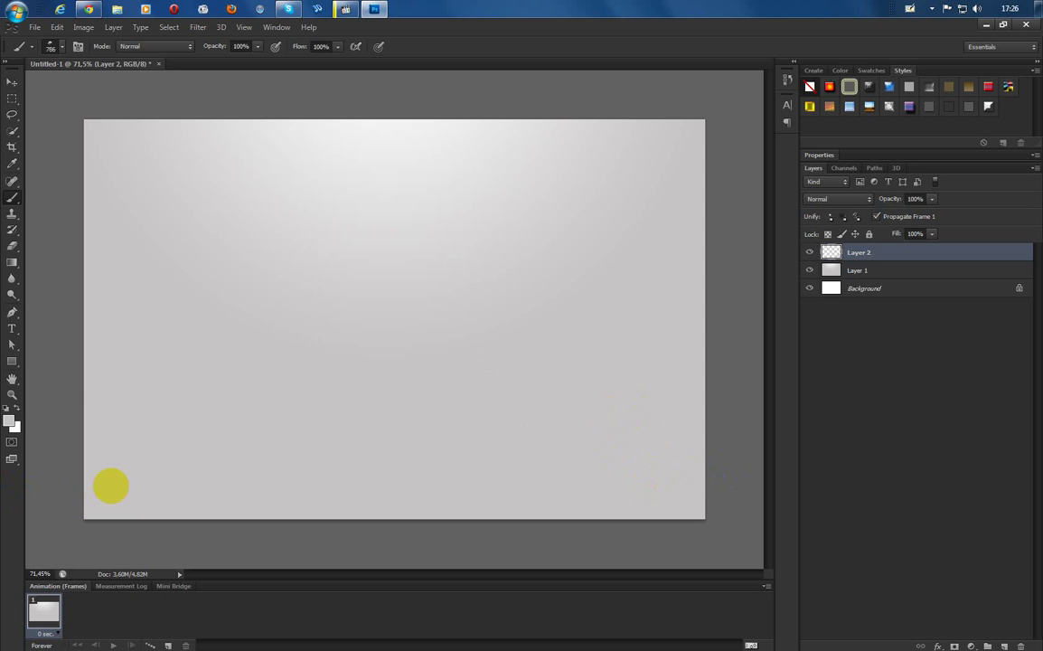
{"action": "left_click", "coordinate": [16, 406]}
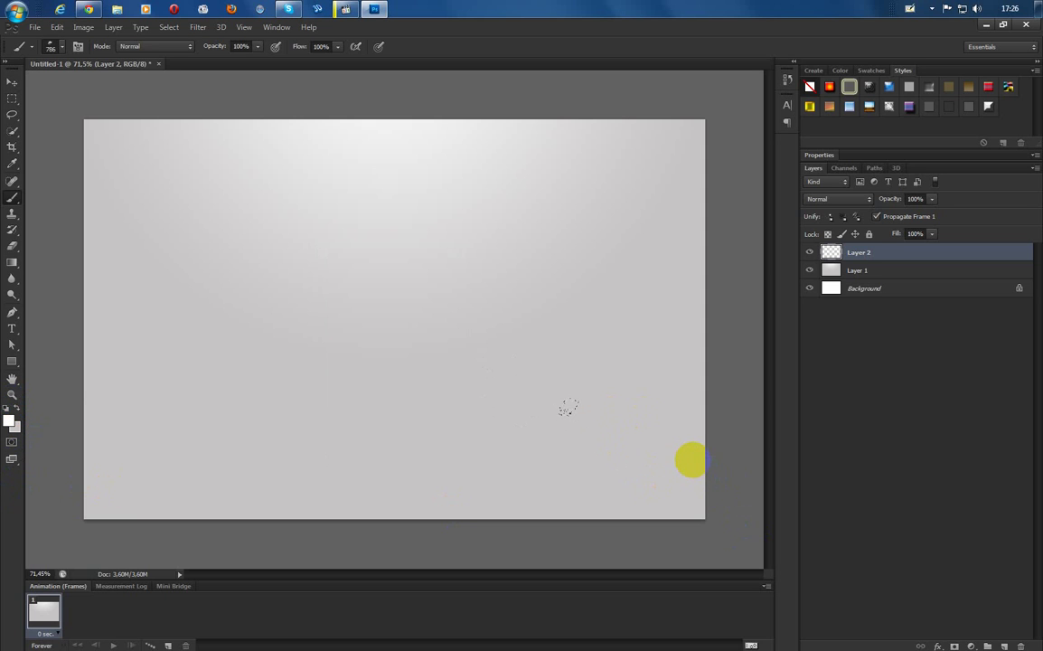
{"action": "left_click", "coordinate": [690, 461]}
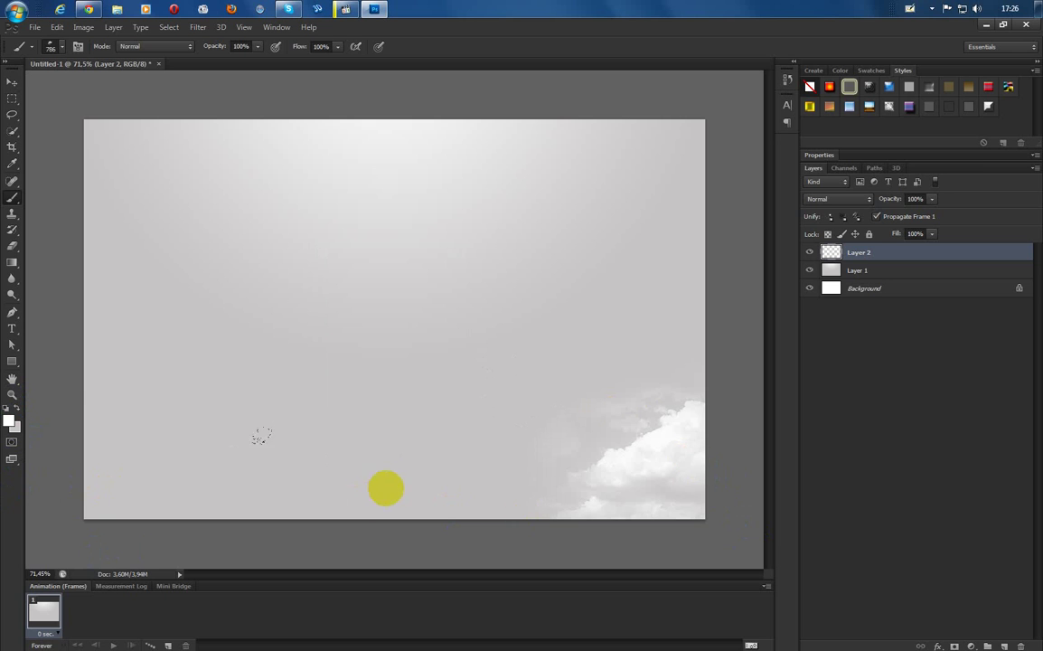
{"action": "left_click", "coordinate": [432, 478]}
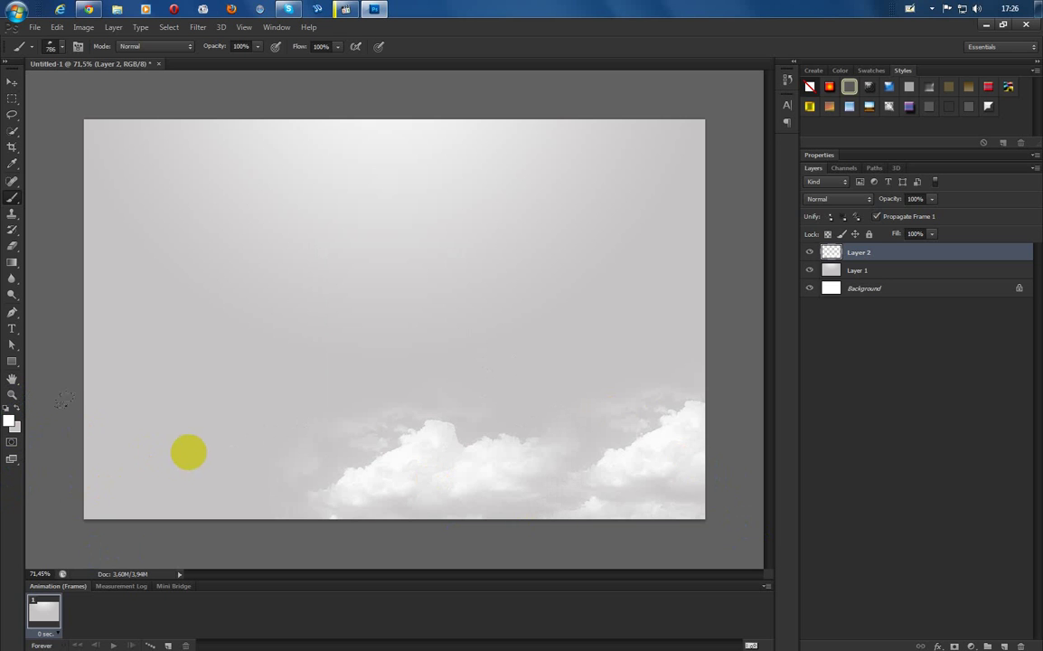
{"action": "left_click", "coordinate": [166, 414]}
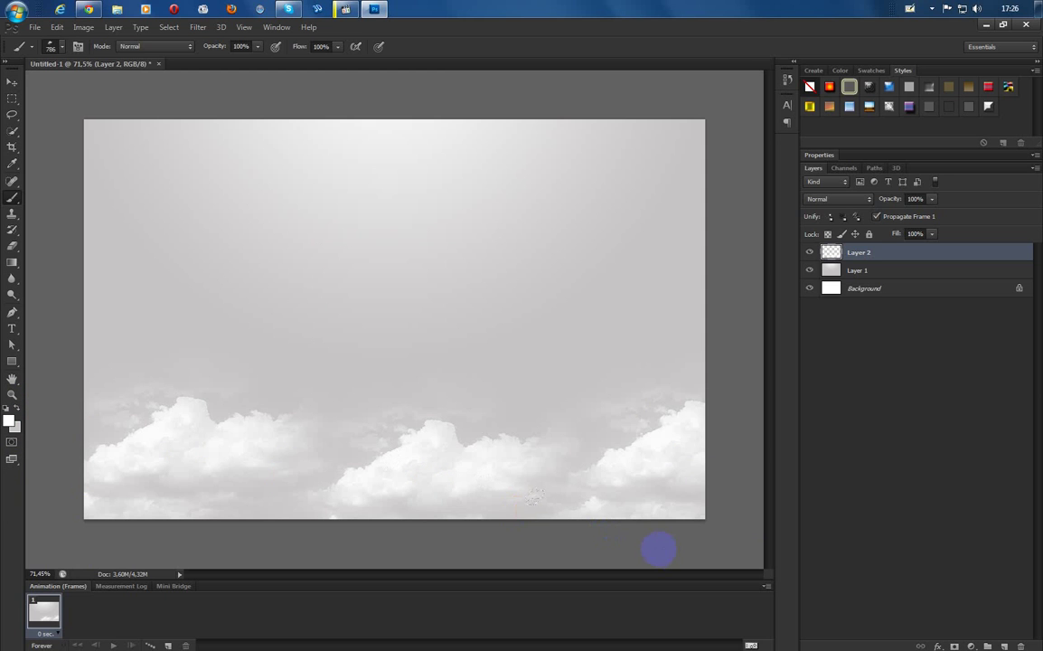
{"action": "key", "text": "ctrl+alt+z"}
{"action": "key", "text": "ctrl+alt+z"}
{"action": "key", "text": "ctrl+alt+z"}
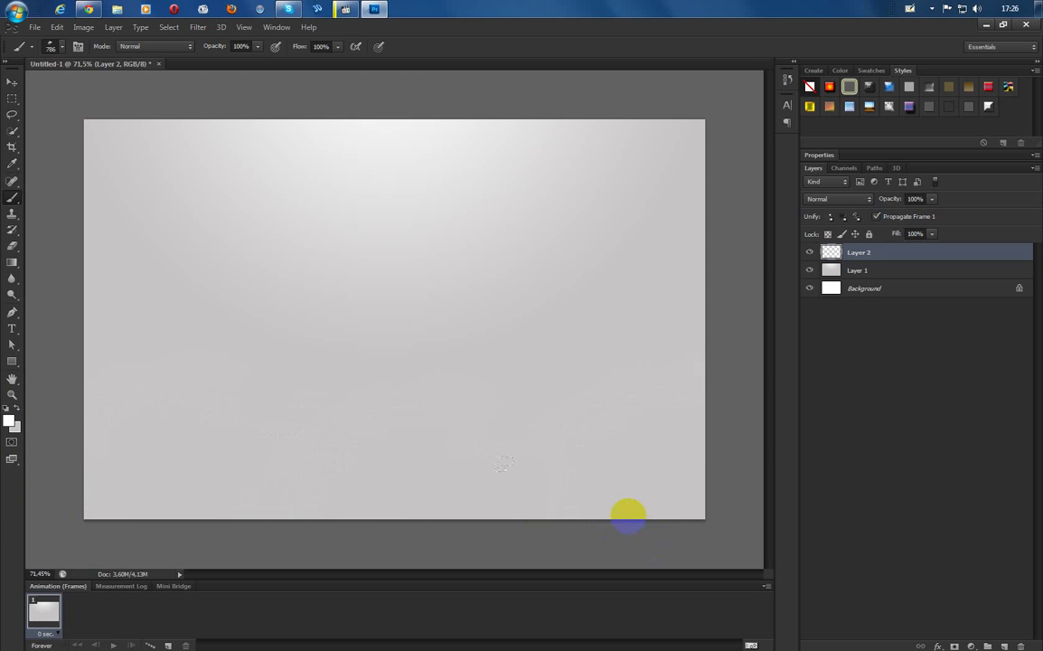
Stamp three white clouds on Layer 2 along the canvas's lower edge, at the right corner, the center and the left corner
{"action": "left_click", "coordinate": [568, 414]}
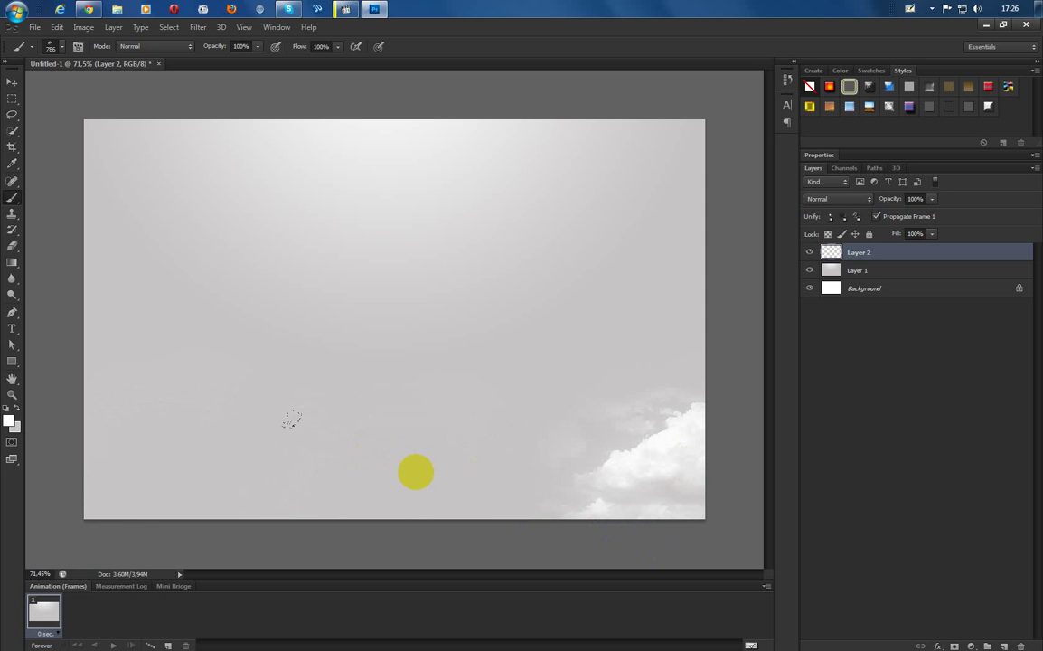
{"action": "left_click", "coordinate": [413, 481]}
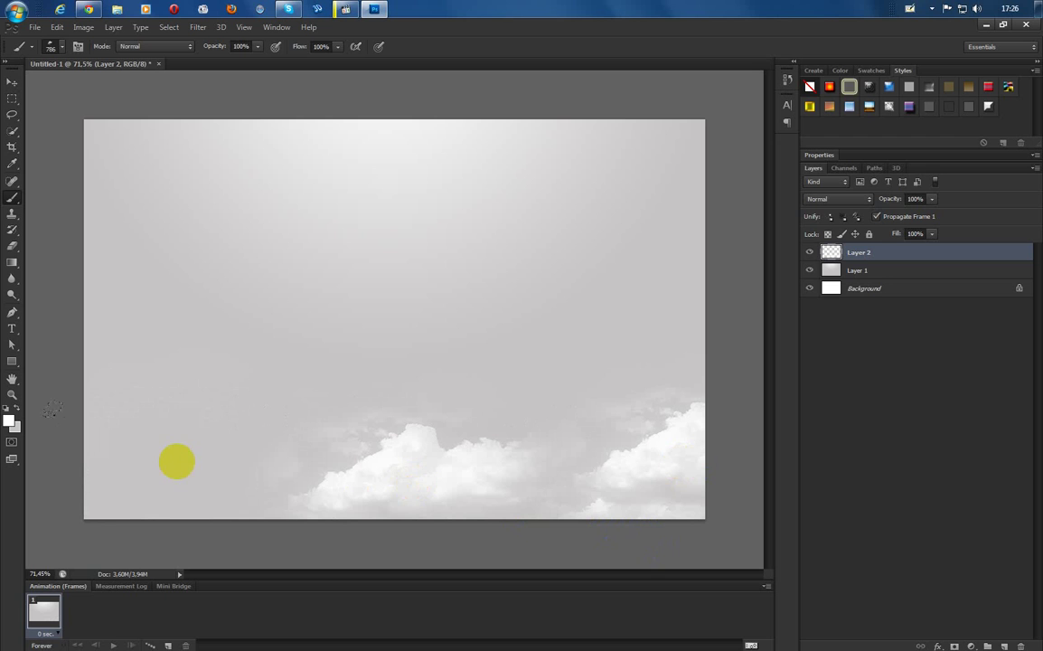
{"action": "left_click", "coordinate": [124, 491]}
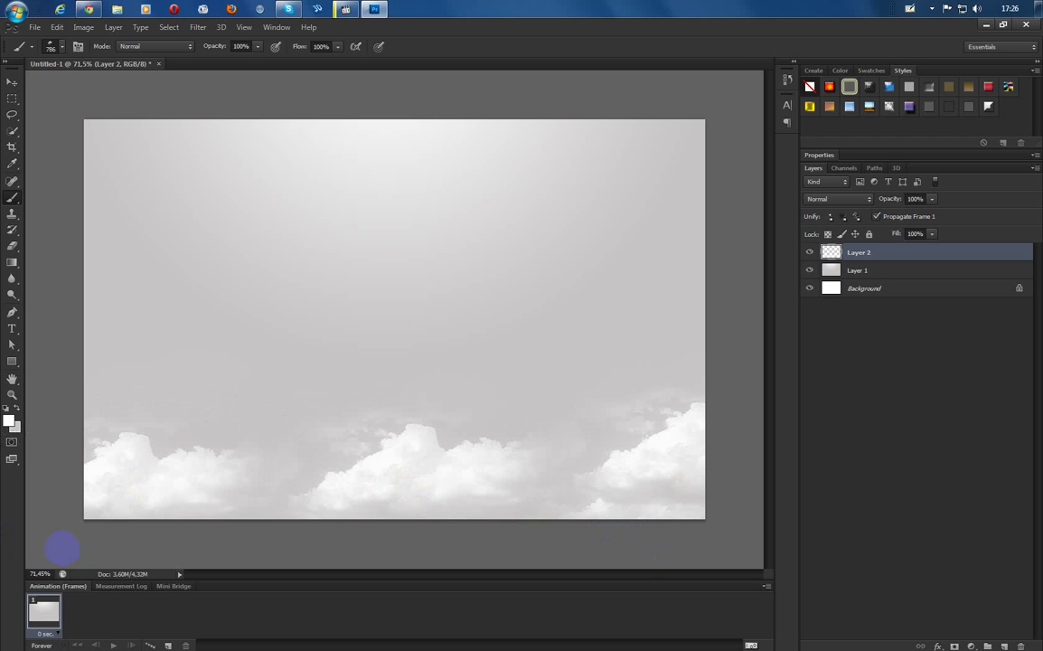
Stamp two clouds with the 663 px cloud brush above the lower row, one right of center and one left
{"action": "right_click", "coordinate": [231, 218]}
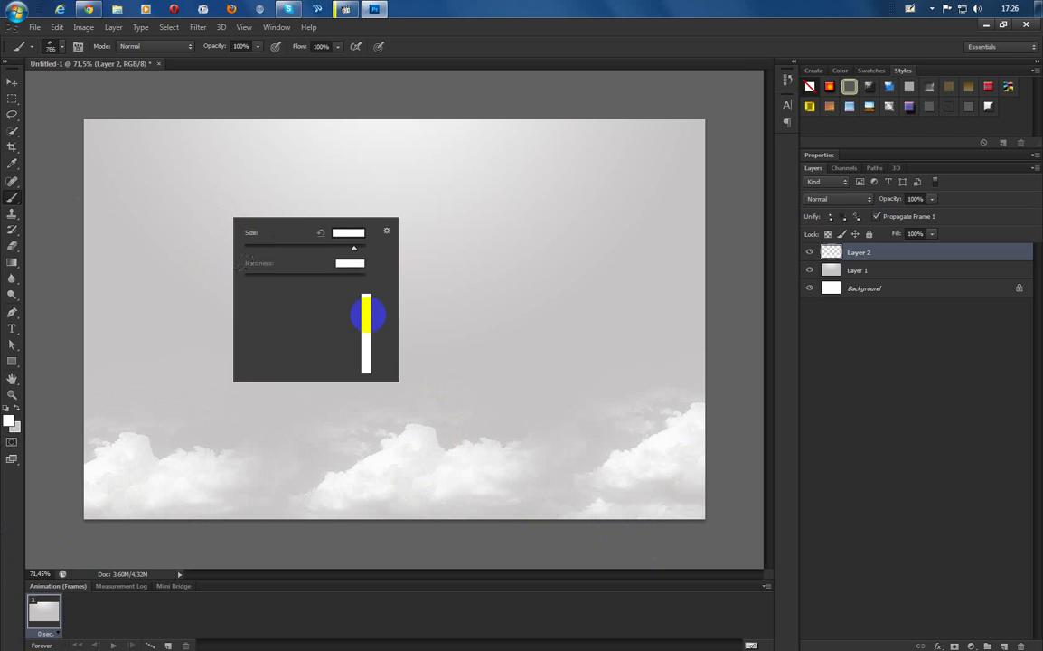
{"action": "left_click", "coordinate": [261, 342]}
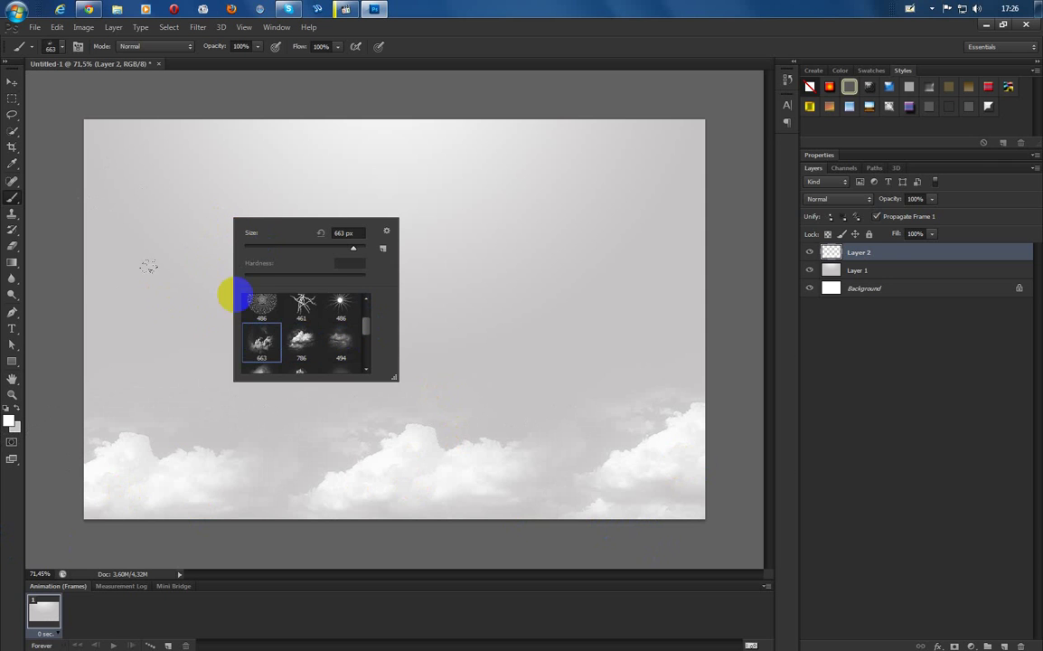
{"action": "left_click", "coordinate": [466, 320]}
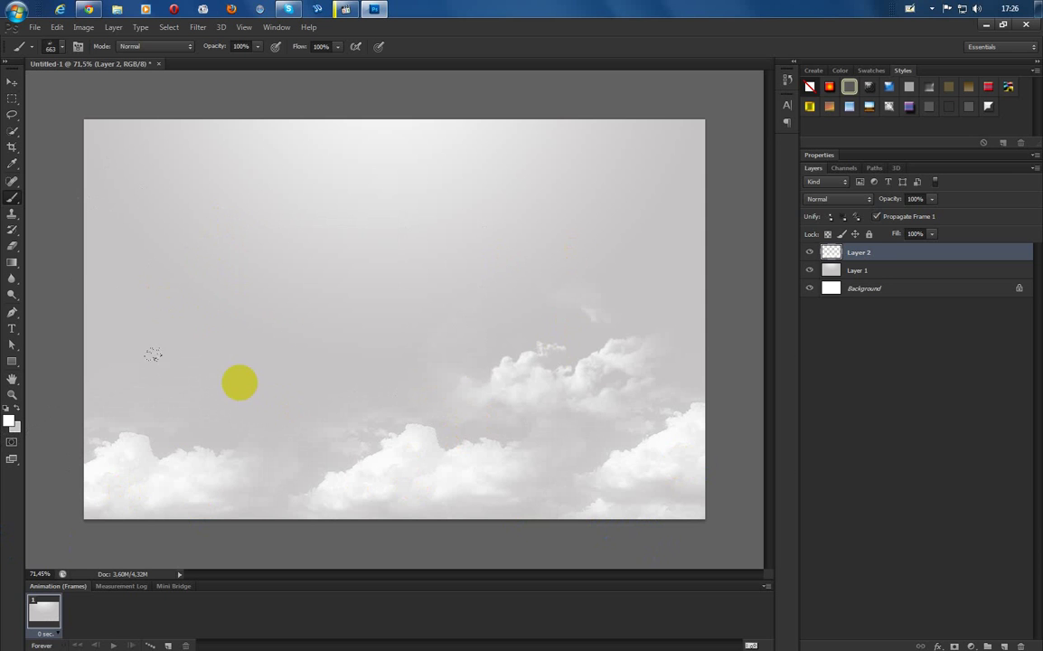
{"action": "left_click", "coordinate": [244, 368]}
Enlarge the 494 px cloud brush to 825 px and stamp a soft cloud at the canvas's middle left
{"action": "right_click", "coordinate": [394, 236]}
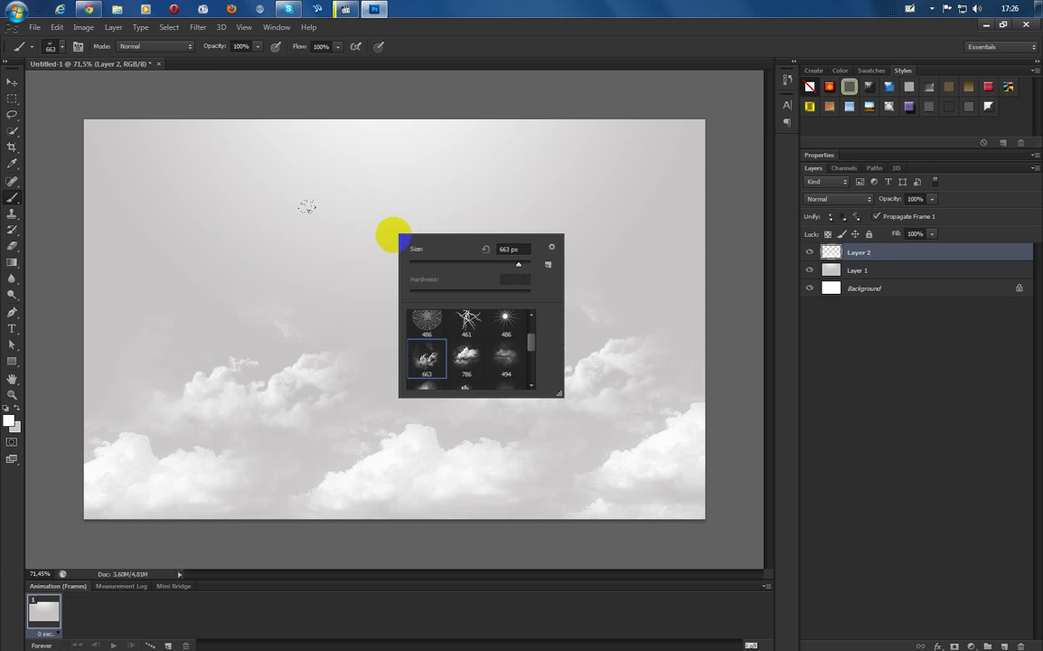
{"action": "left_click", "coordinate": [506, 358]}
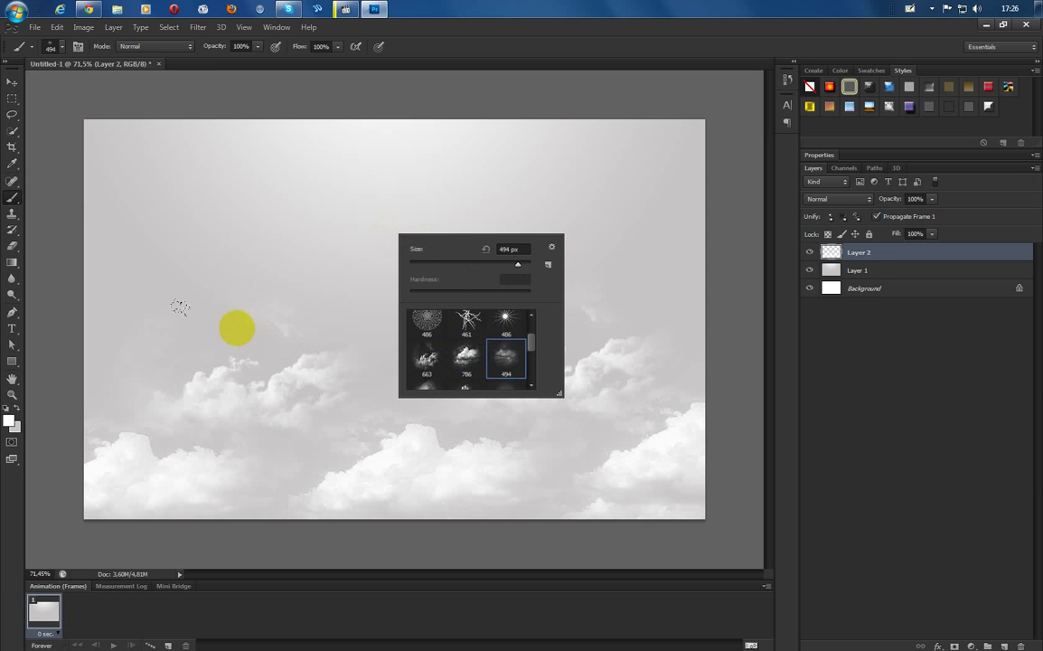
{"action": "mouse_move", "coordinate": [526, 251]}
{"action": "left_mouse_down"}
{"action": "mouse_move", "coordinate": [514, 281]}
{"action": "mouse_move", "coordinate": [520, 267]}
{"action": "left_mouse_up"}
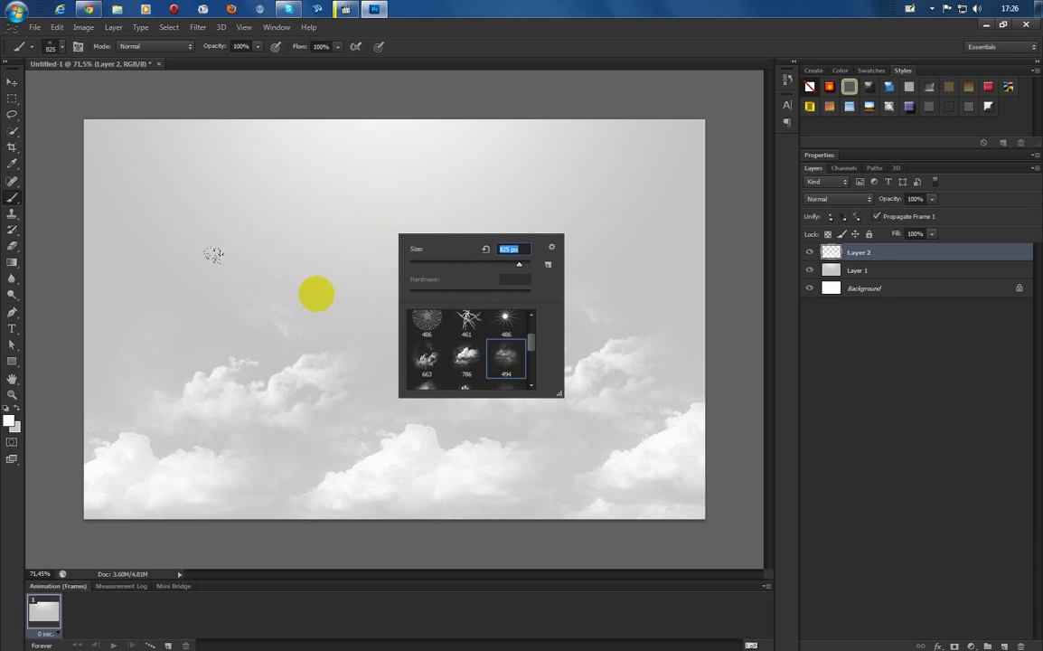
{"action": "key", "text": "Return"}
Stamp a cloud with the 854 px cloud brush slightly above the canvas's center
{"action": "right_click", "coordinate": [449, 309]}
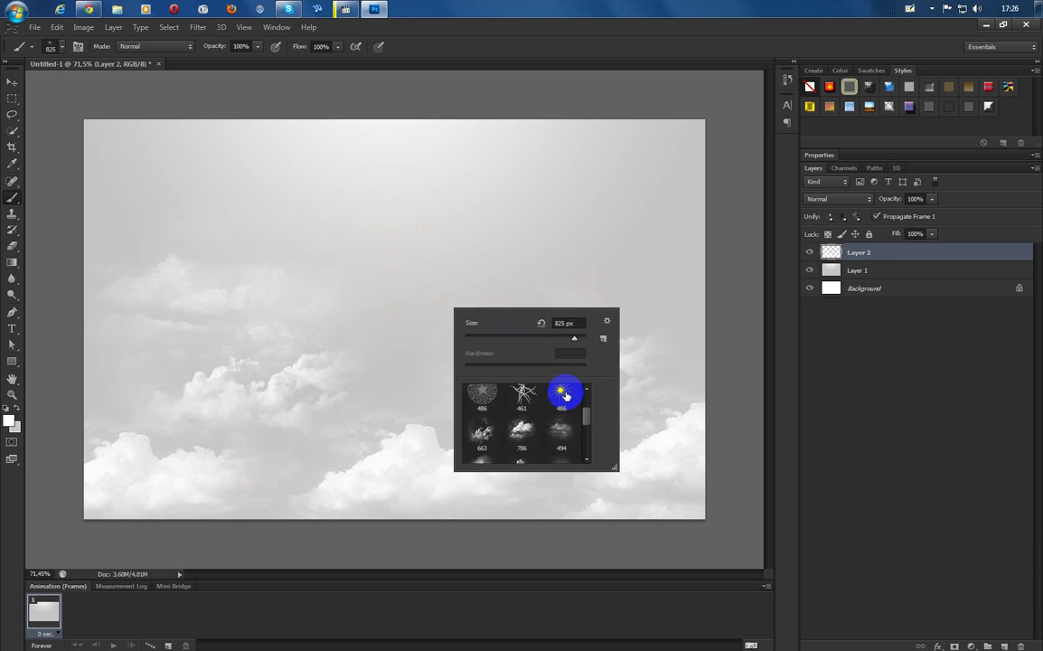
{"action": "scroll", "coordinate": [560, 425], "scroll_direction": "down", "scroll_amount": 3}
{"action": "left_click", "coordinate": [530, 424]}
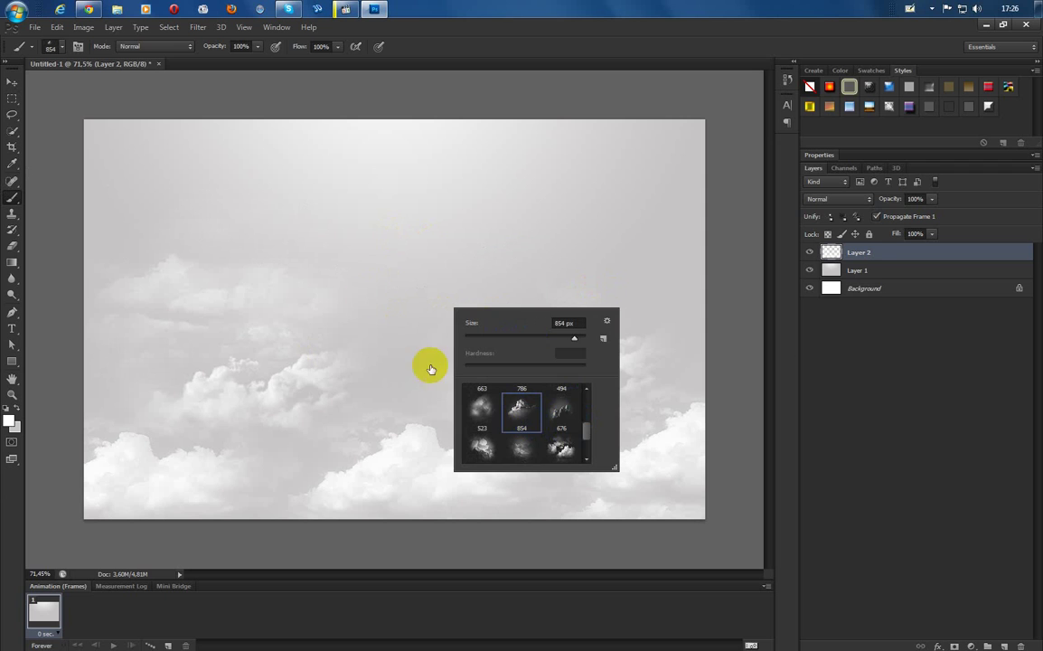
{"action": "left_click", "coordinate": [416, 290]}
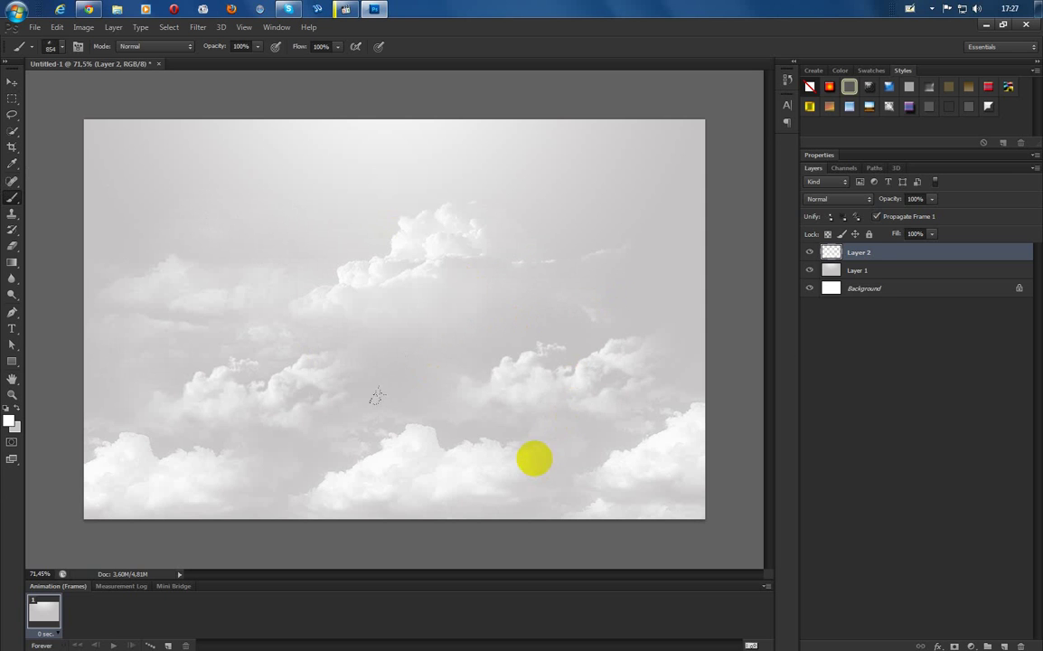
Stamp a cloud with the 917 px cloud brush in the canvas's upper right area
{"action": "right_click", "coordinate": [497, 385]}
{"action": "scroll", "coordinate": [607, 488], "scroll_direction": "down", "scroll_amount": 3}
{"action": "left_click", "coordinate": [601, 488]}
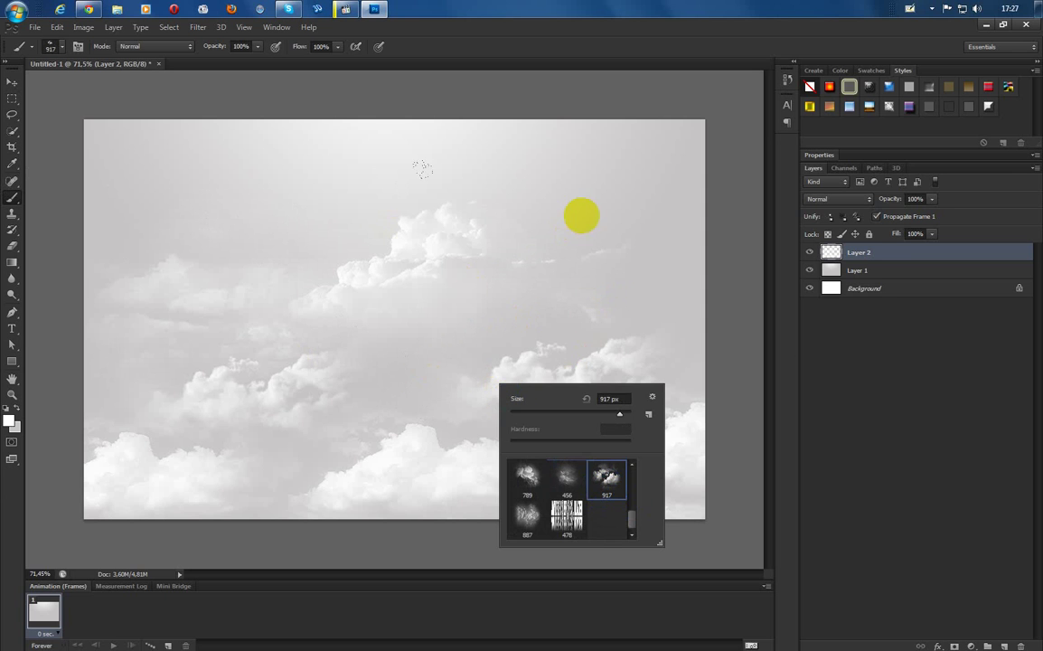
{"action": "left_click", "coordinate": [566, 167]}
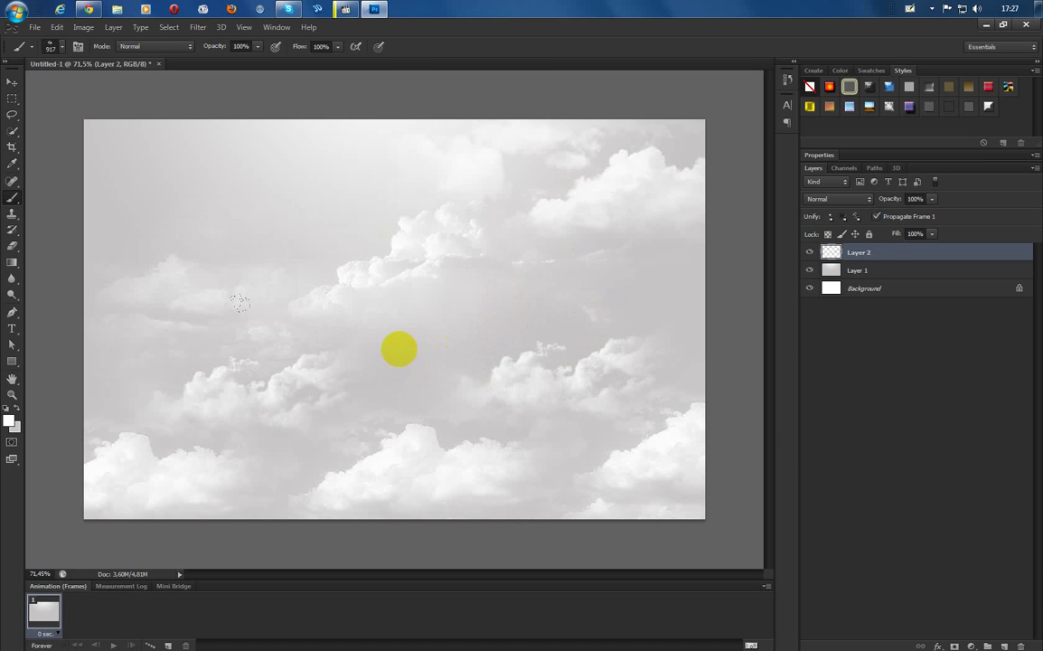
Stamp a wide cloud texture with the 887 px cloud brush over the canvas's upper left area
{"action": "right_click", "coordinate": [216, 227]}
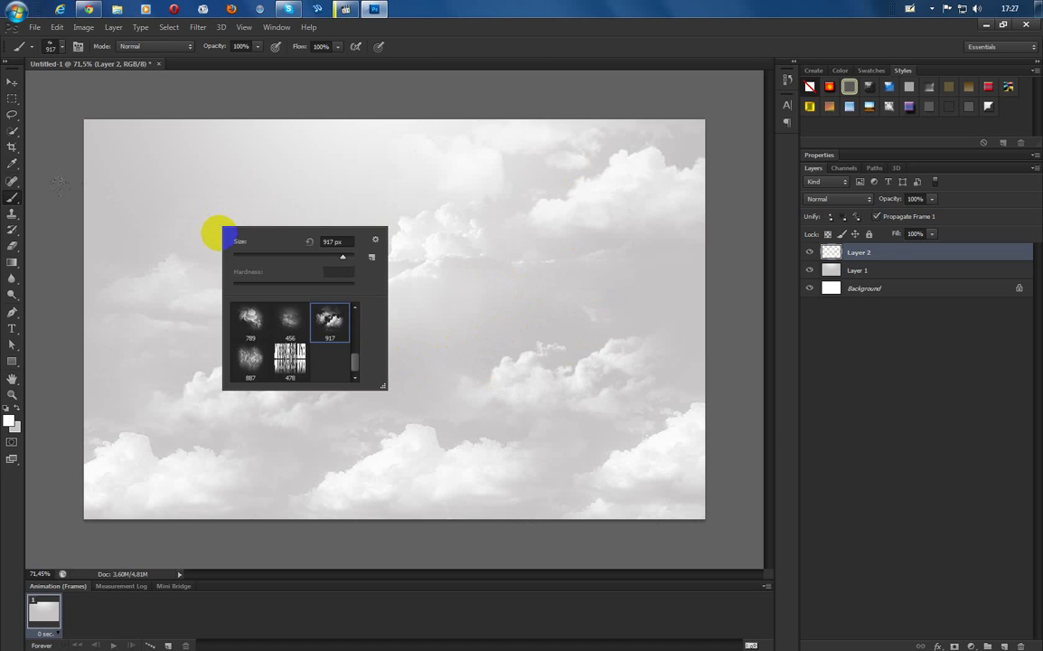
{"action": "left_click", "coordinate": [250, 359]}
{"action": "left_click", "coordinate": [181, 237]}
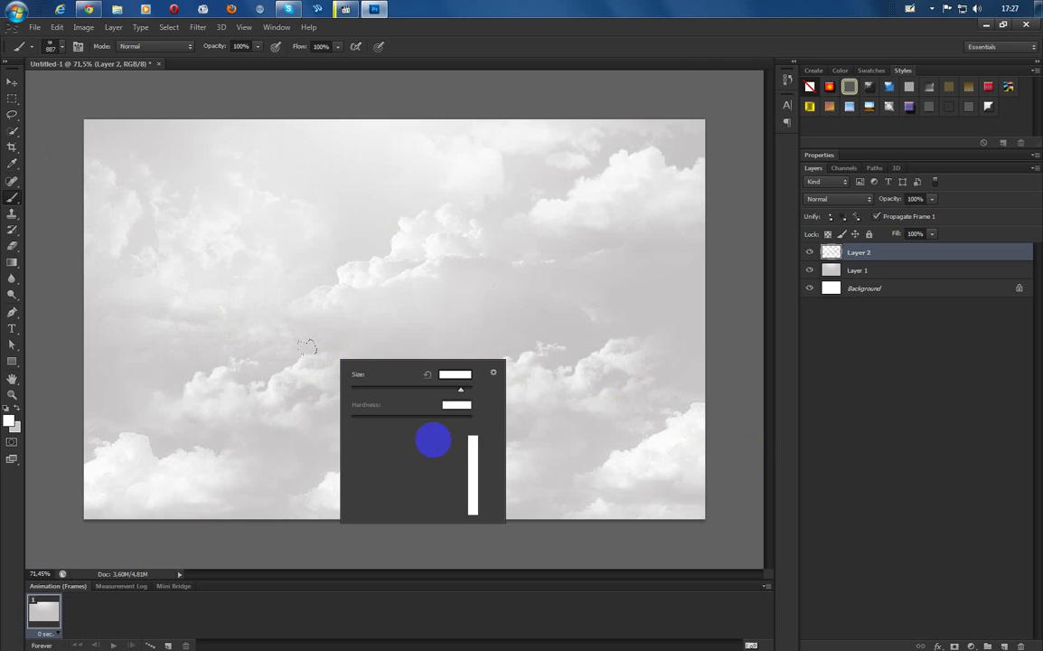
Stamp a cloud with the 676 px cloud brush left of the canvas's upper center, and switch to the Move tool
{"action": "right_click", "coordinate": [337, 361]}
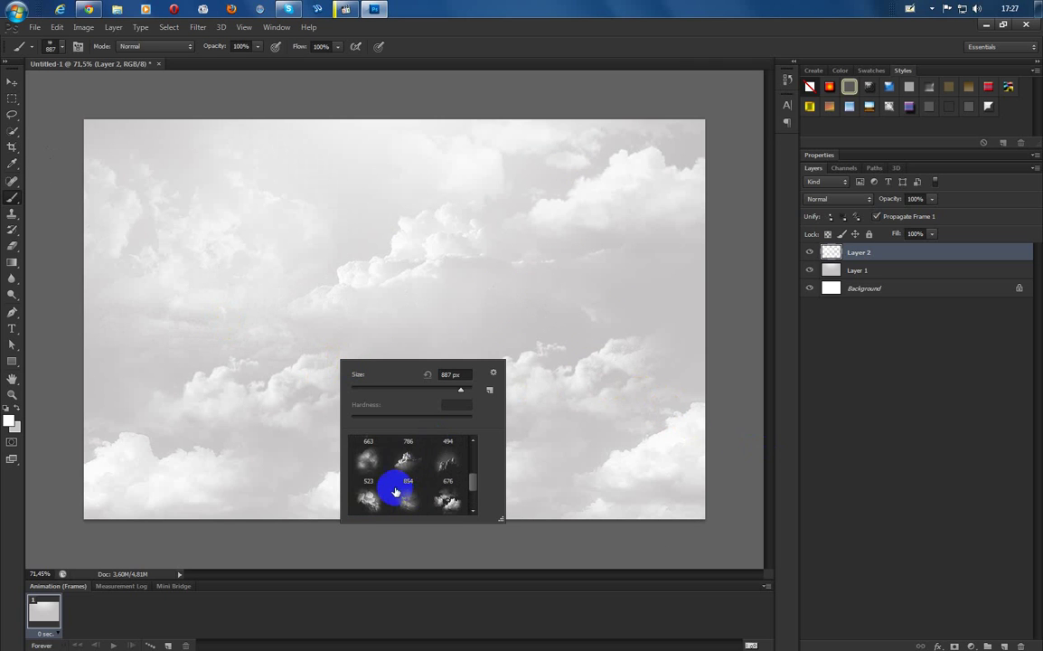
{"action": "scroll", "coordinate": [414, 485], "scroll_direction": "up", "scroll_amount": 1}
{"action": "left_click", "coordinate": [367, 485]}
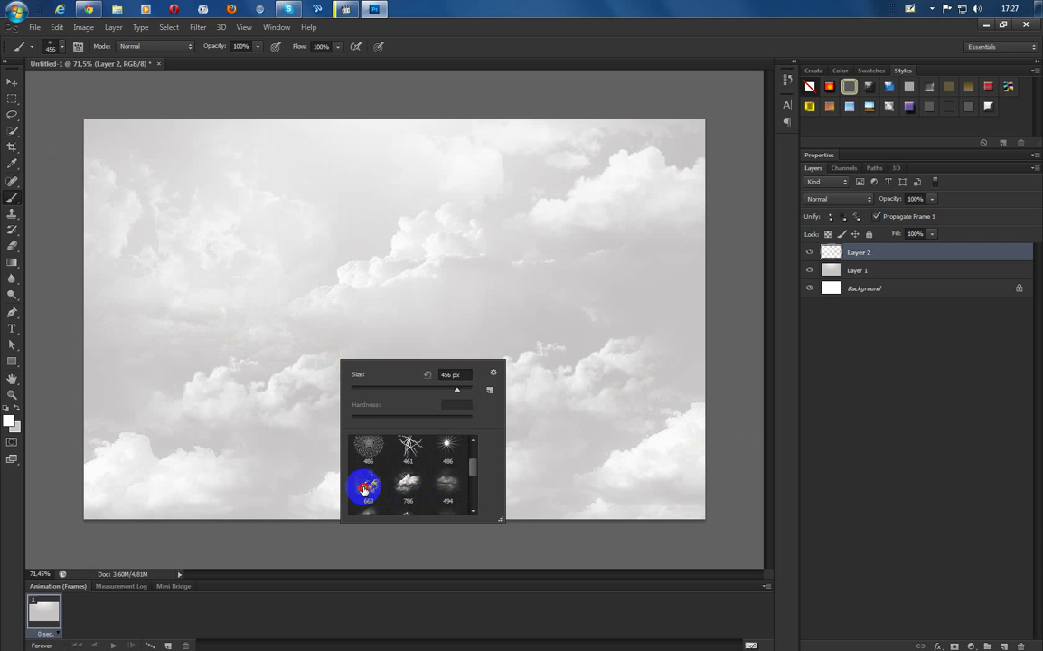
{"action": "scroll", "coordinate": [387, 452], "scroll_direction": "down", "scroll_amount": 1}
{"action": "left_click", "coordinate": [455, 474]}
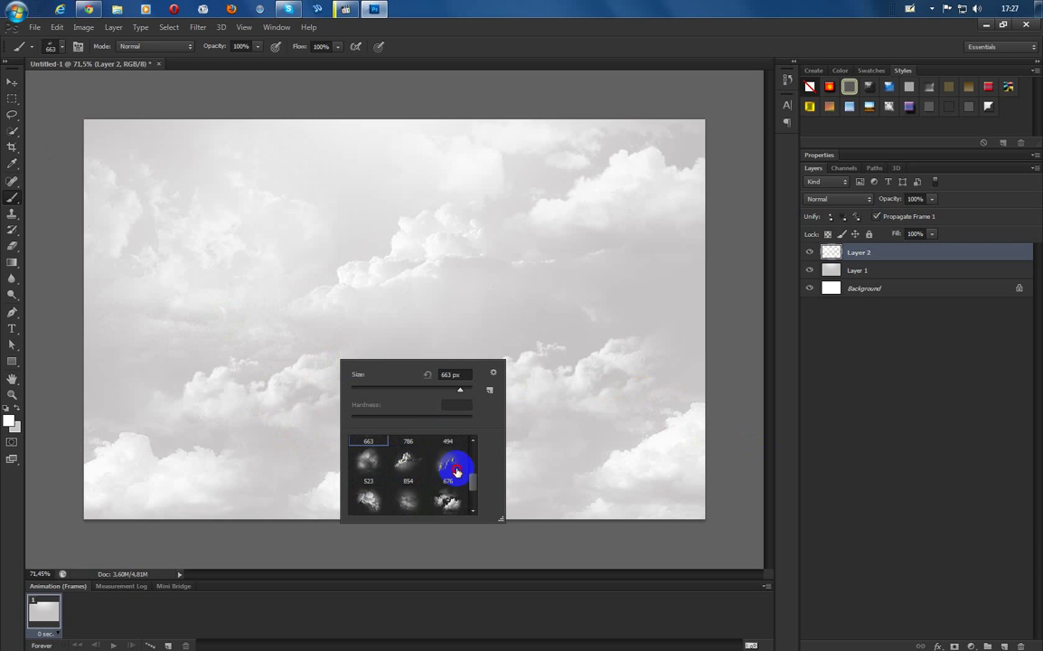
{"action": "left_click", "coordinate": [321, 217]}
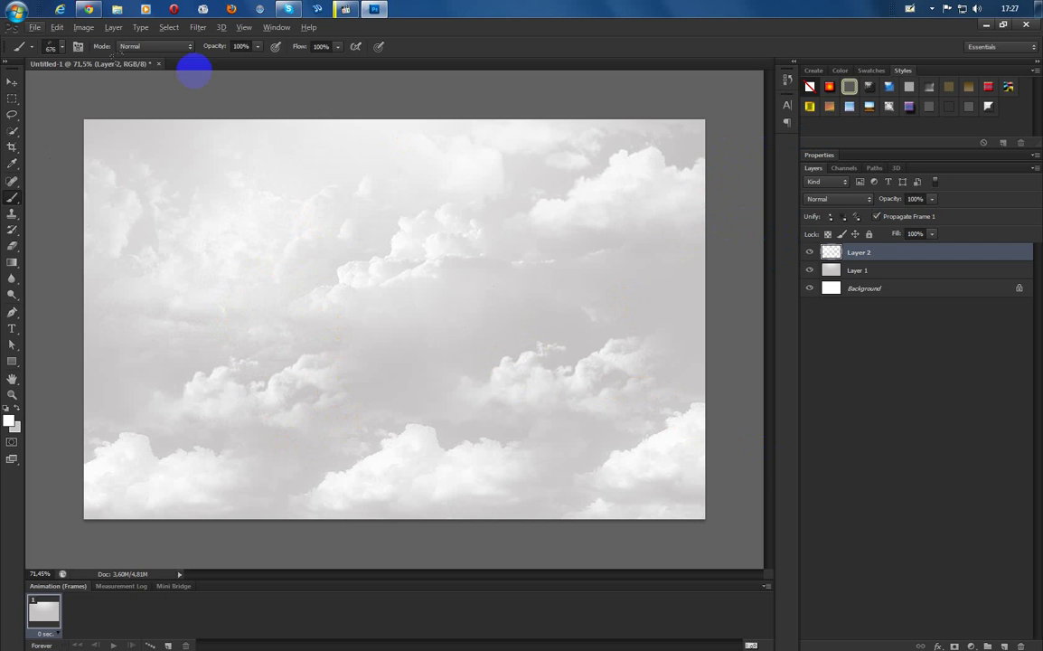
{"action": "left_click", "coordinate": [12, 81]}
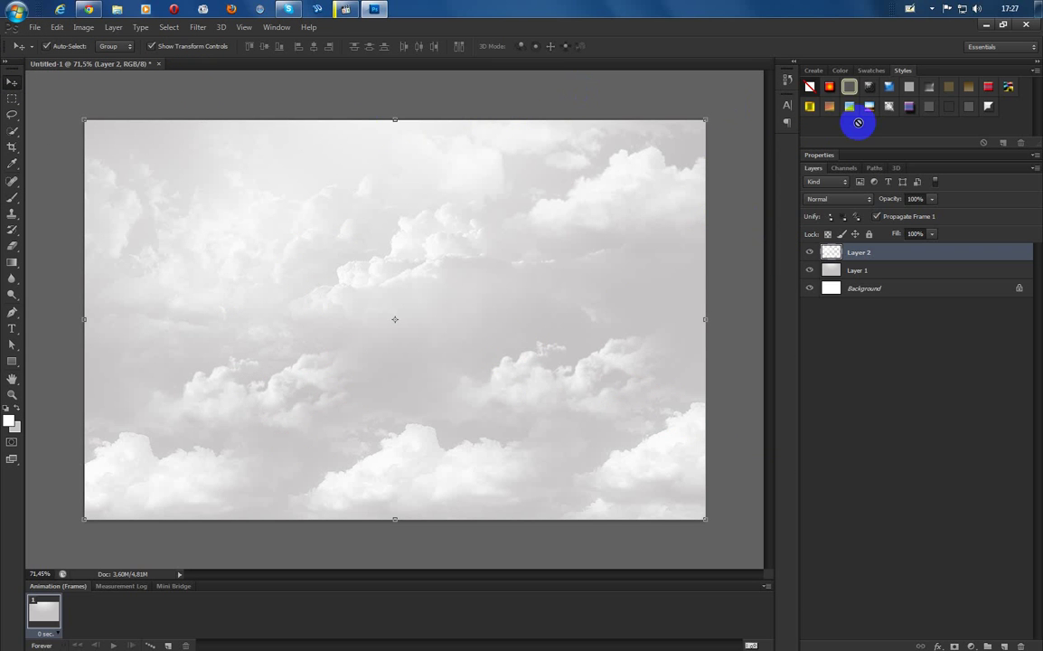
Switch from Photoshop to the desktop, open the unpacked materials folder and select the Aller_Rg font file
{"action": "left_click", "coordinate": [992, 27]}
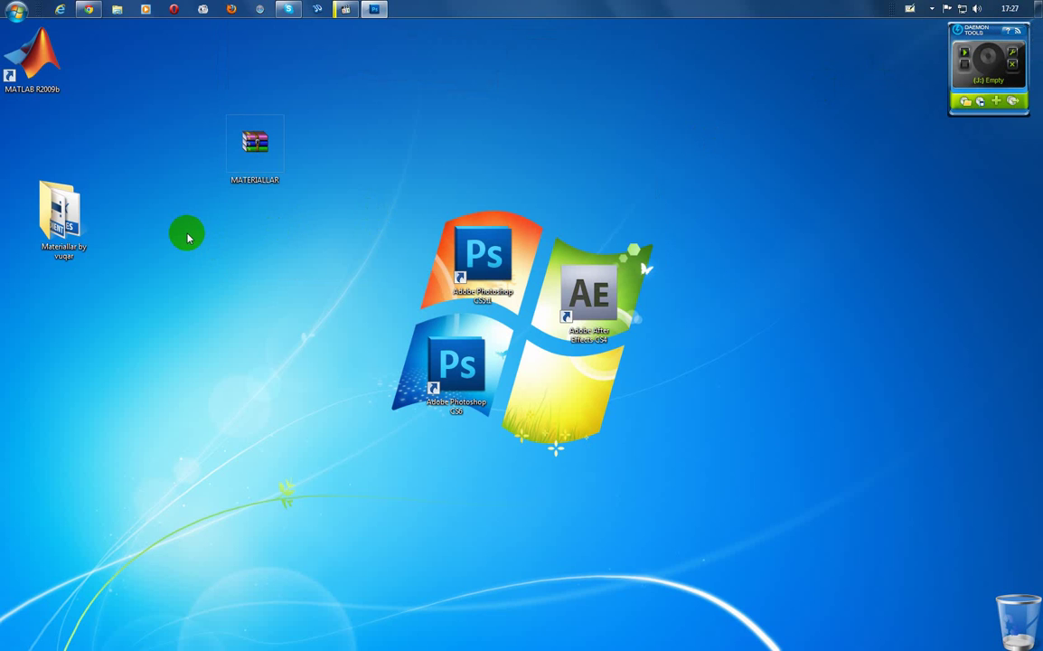
{"action": "double_click", "coordinate": [64, 232]}
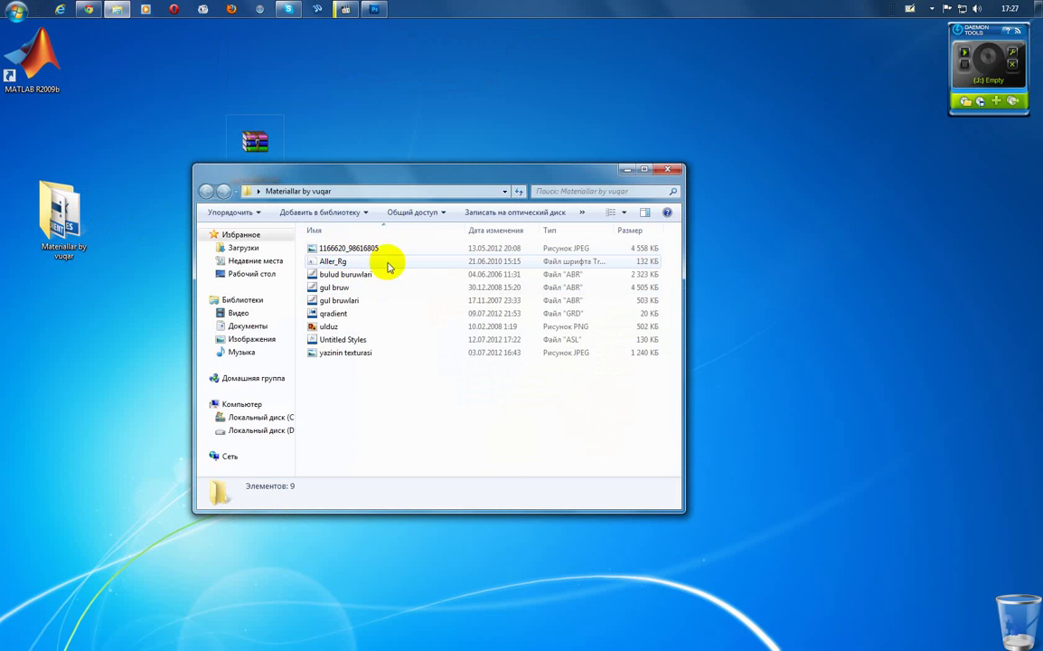
{"action": "left_click", "coordinate": [357, 264]}
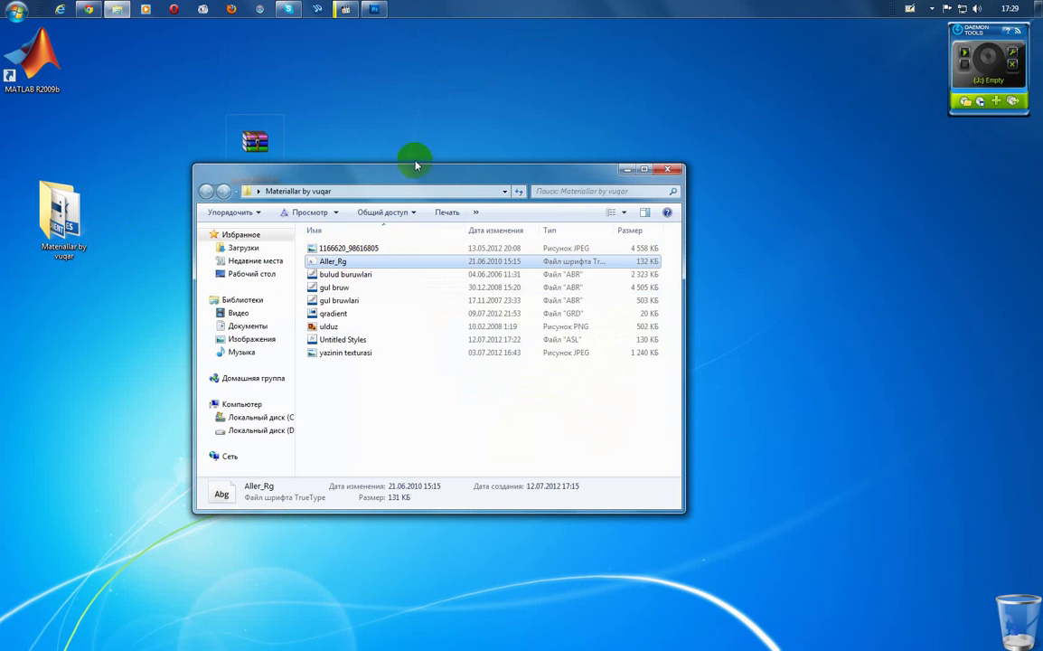
{"action": "left_click_drag", "start_coordinate": [413, 170], "coordinate": [591, 123]}
Open the Windows Control Panel, show its items as large icons and open the Fonts folder
{"action": "left_click", "coordinate": [6, 9]}
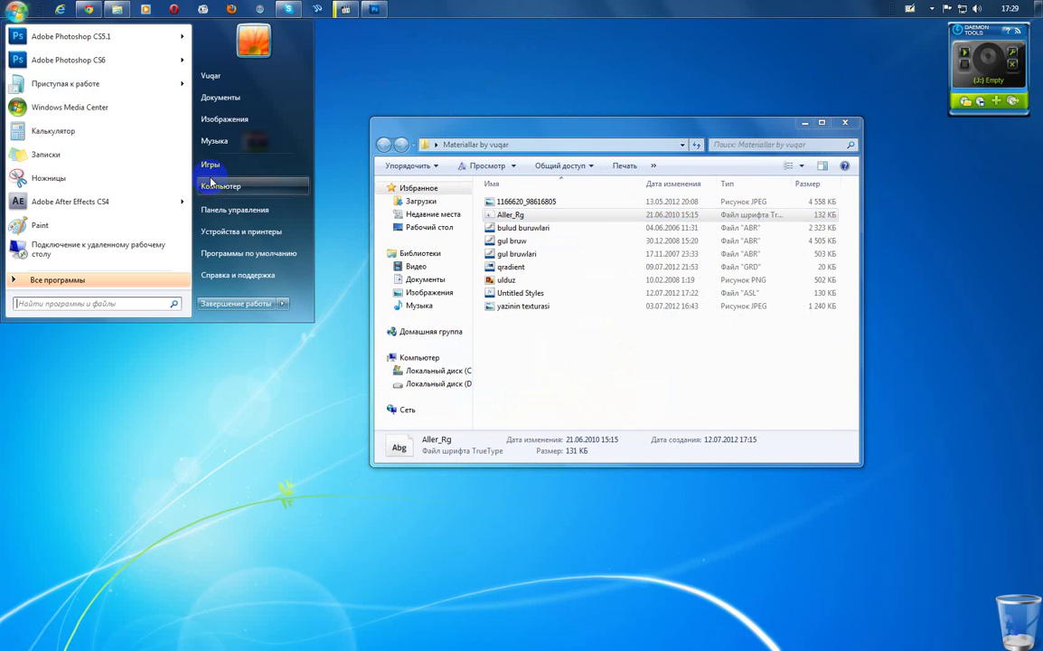
{"action": "left_click", "coordinate": [251, 211]}
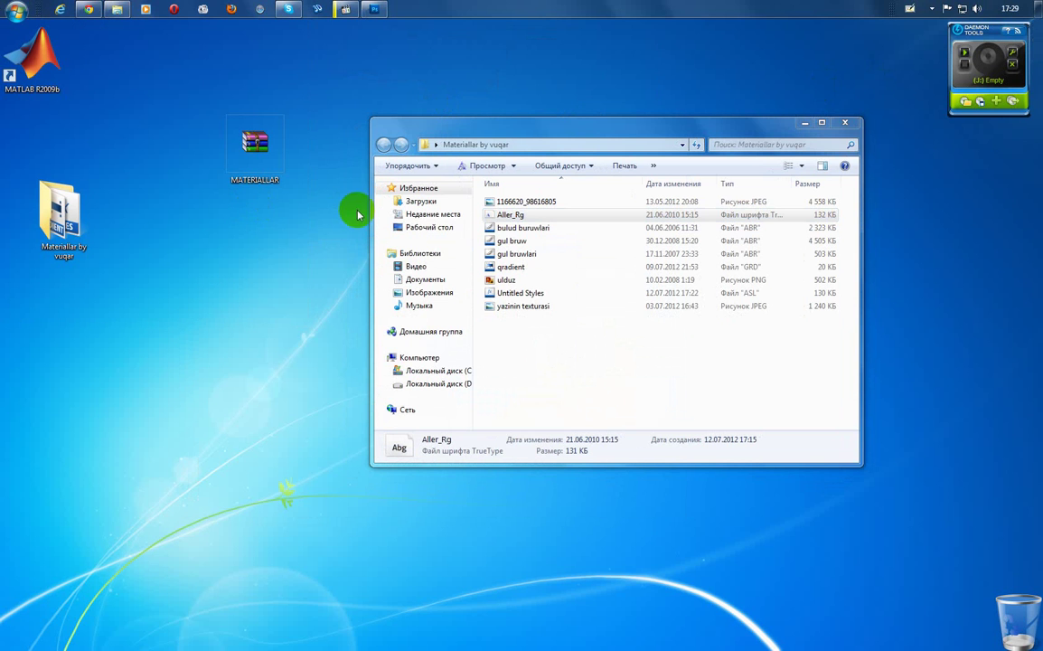
{"action": "left_click_drag", "start_coordinate": [617, 80], "coordinate": [374, 97]}
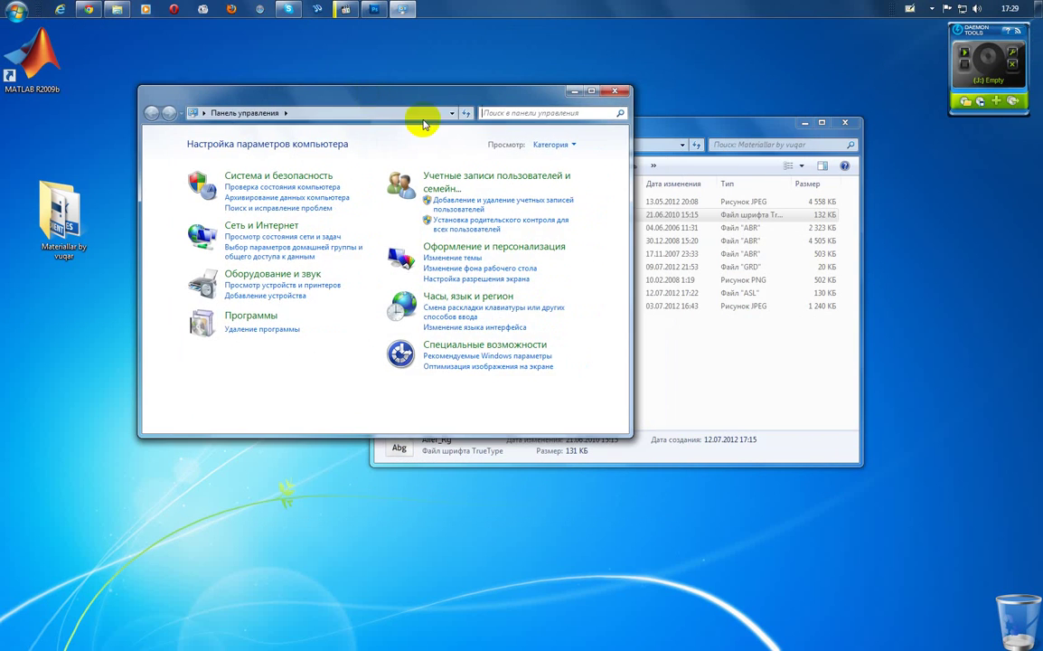
{"action": "left_click", "coordinate": [569, 146]}
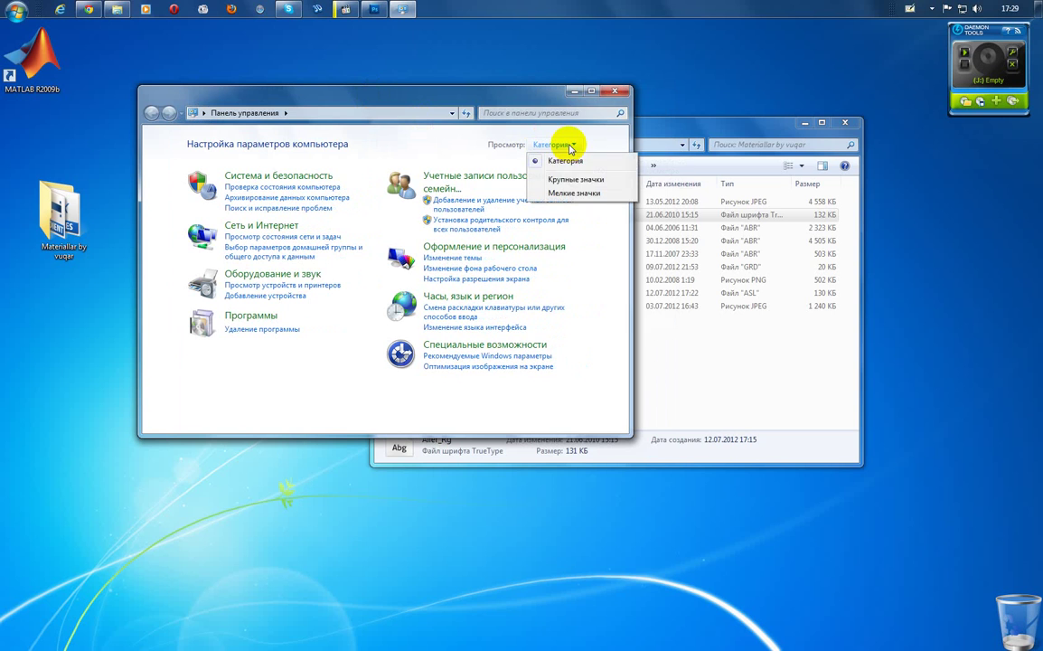
{"action": "left_click", "coordinate": [596, 181]}
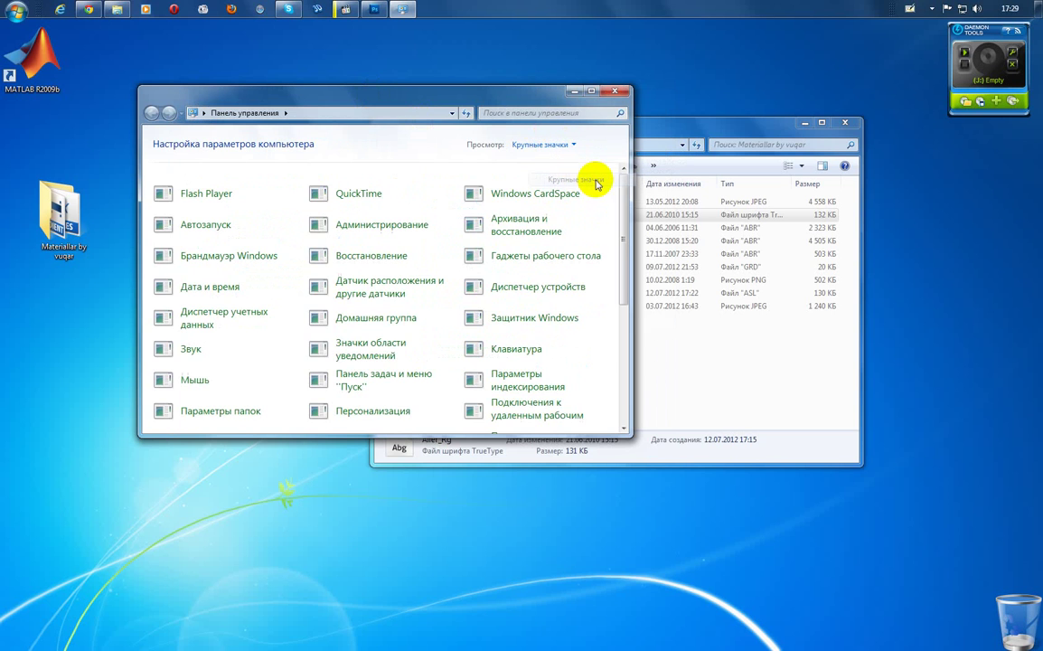
{"action": "scroll", "coordinate": [474, 276], "scroll_direction": "down", "scroll_amount": 5}
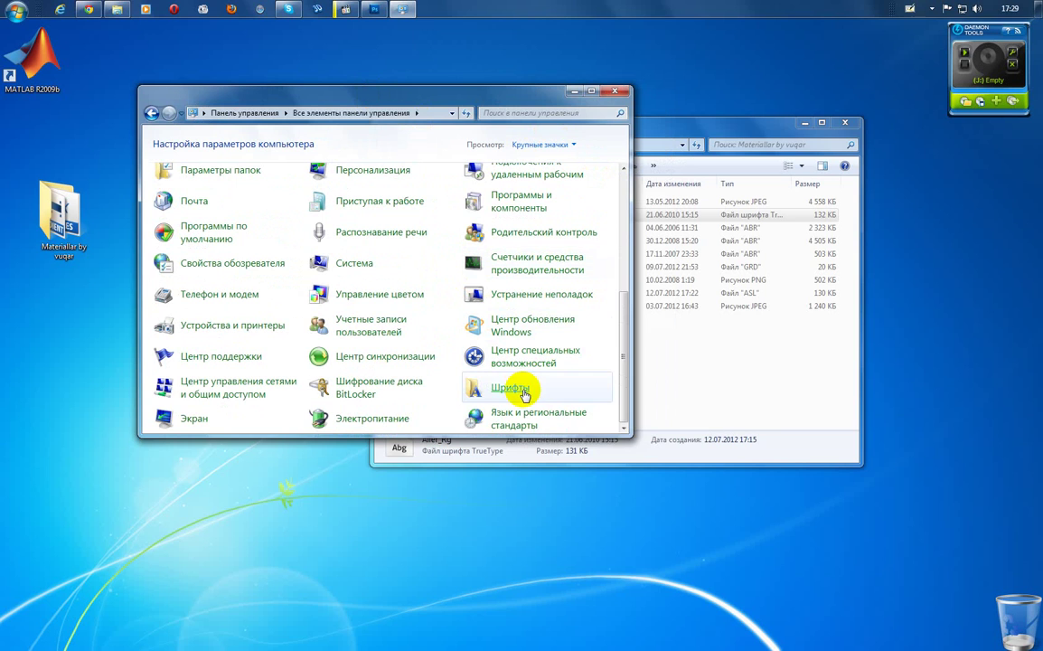
{"action": "left_click", "coordinate": [510, 392]}
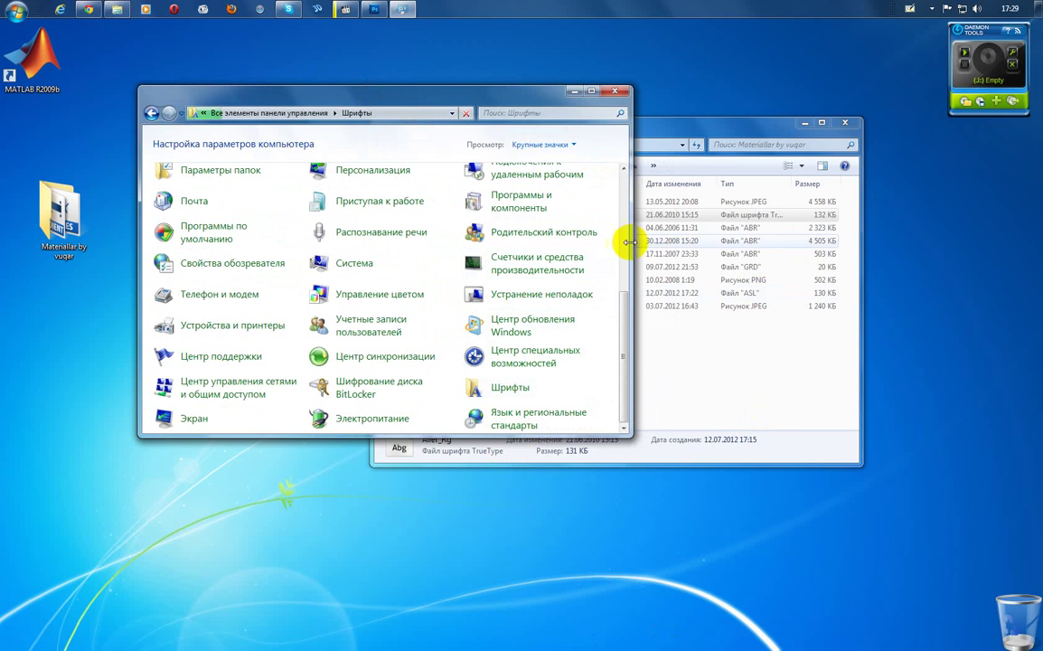
Arrange the Fonts and materials windows side by side, and install Aller_Rg into the Fonts folder, answering the replacement prompt
{"action": "left_click_drag", "start_coordinate": [511, 93], "coordinate": [346, 137]}
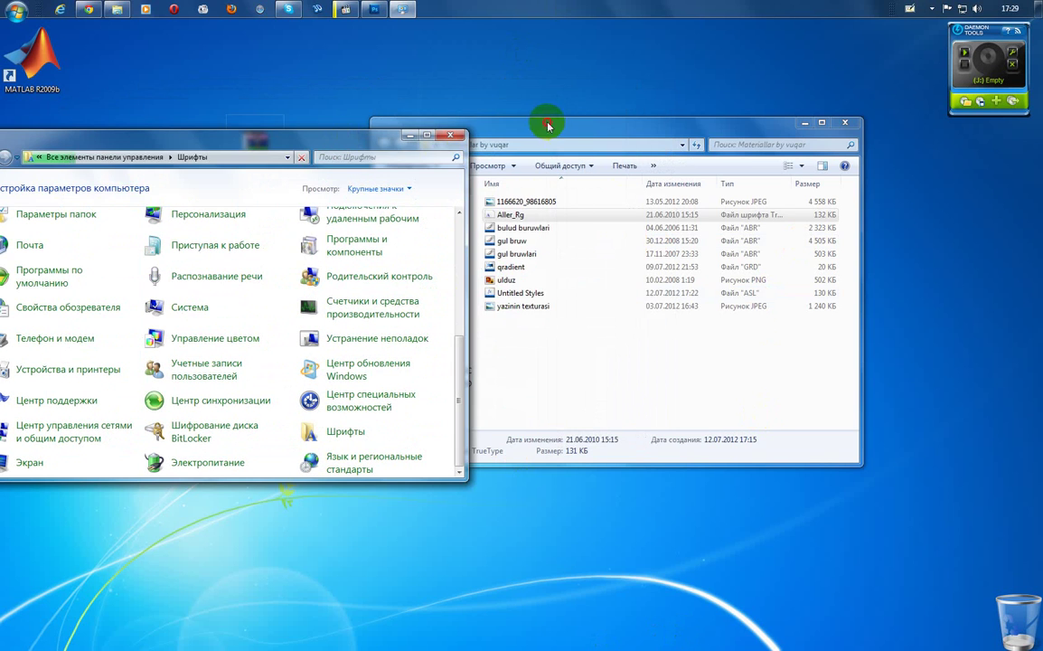
{"action": "left_click_drag", "start_coordinate": [422, 131], "coordinate": [588, 109]}
{"action": "left_click_drag", "start_coordinate": [339, 138], "coordinate": [397, 107]}
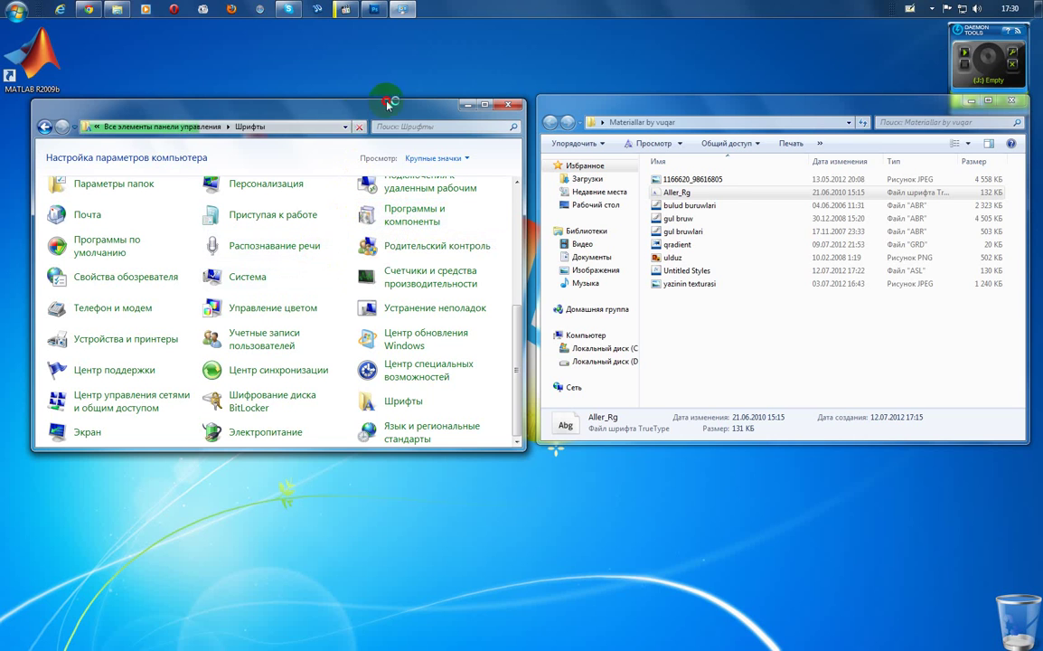
{"action": "left_click_drag", "start_coordinate": [360, 113], "coordinate": [389, 109]}
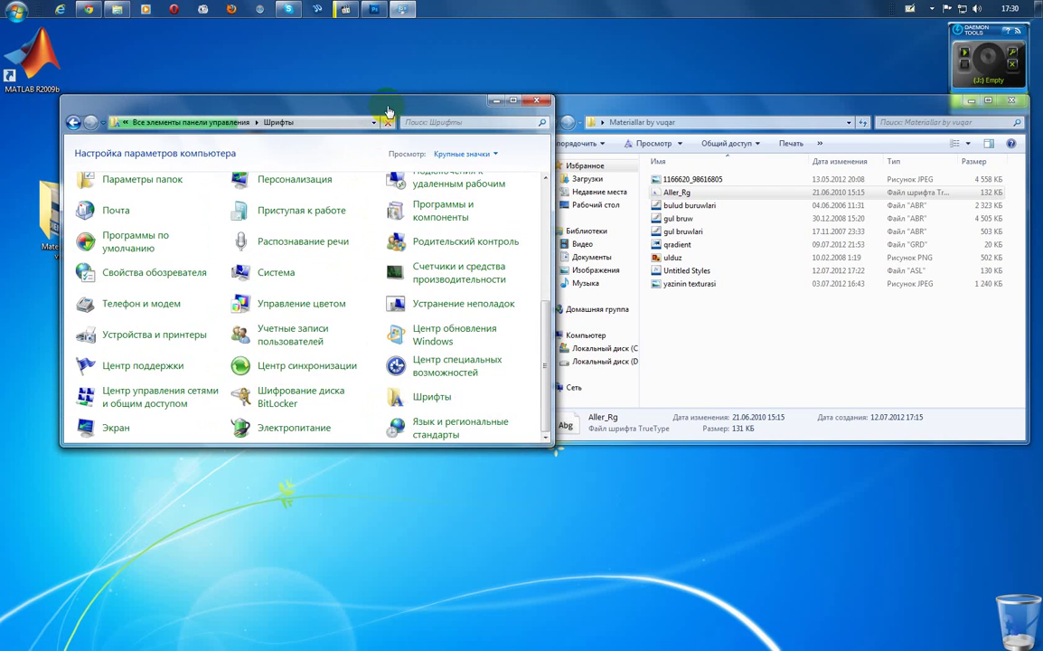
{"action": "left_click_drag", "start_coordinate": [708, 103], "coordinate": [729, 96]}
{"action": "left_click_drag", "start_coordinate": [705, 186], "coordinate": [400, 272]}
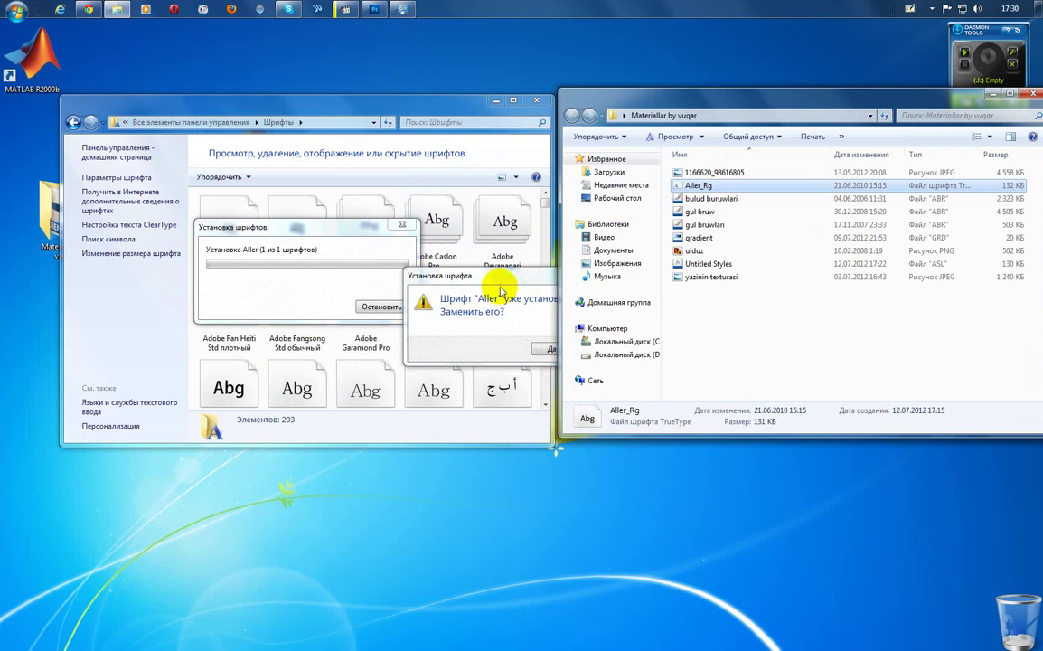
{"action": "left_click_drag", "start_coordinate": [373, 272], "coordinate": [271, 270]}
{"action": "left_click", "coordinate": [381, 341]}
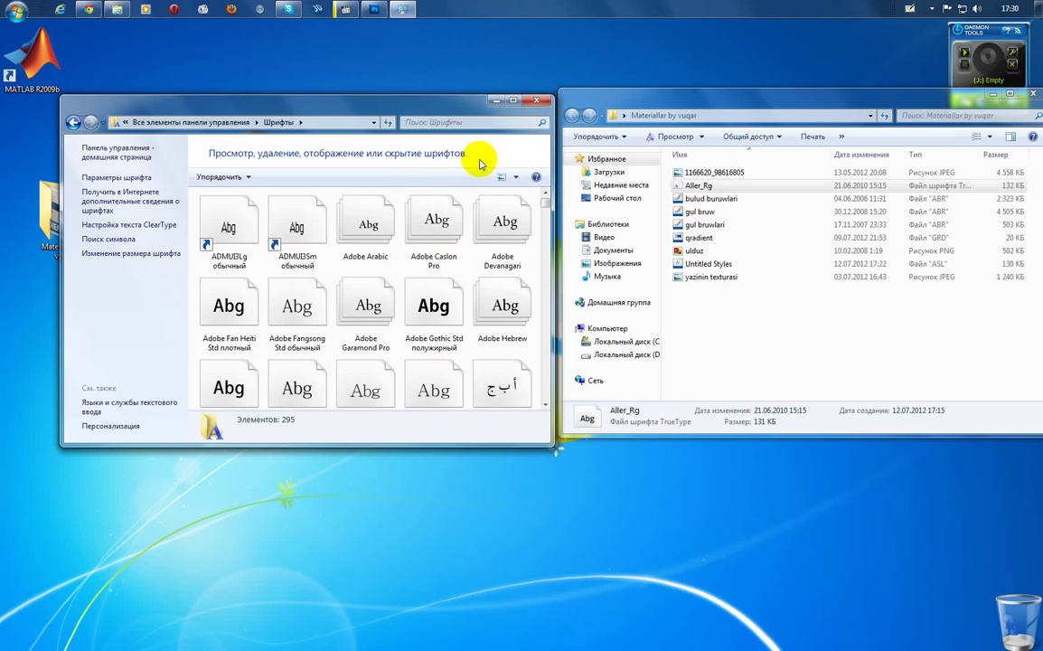
Close the Fonts window, put the materials folder window away and switch back to Photoshop
{"action": "left_click", "coordinate": [537, 100]}
{"action": "left_click_drag", "start_coordinate": [700, 108], "coordinate": [304, 158]}
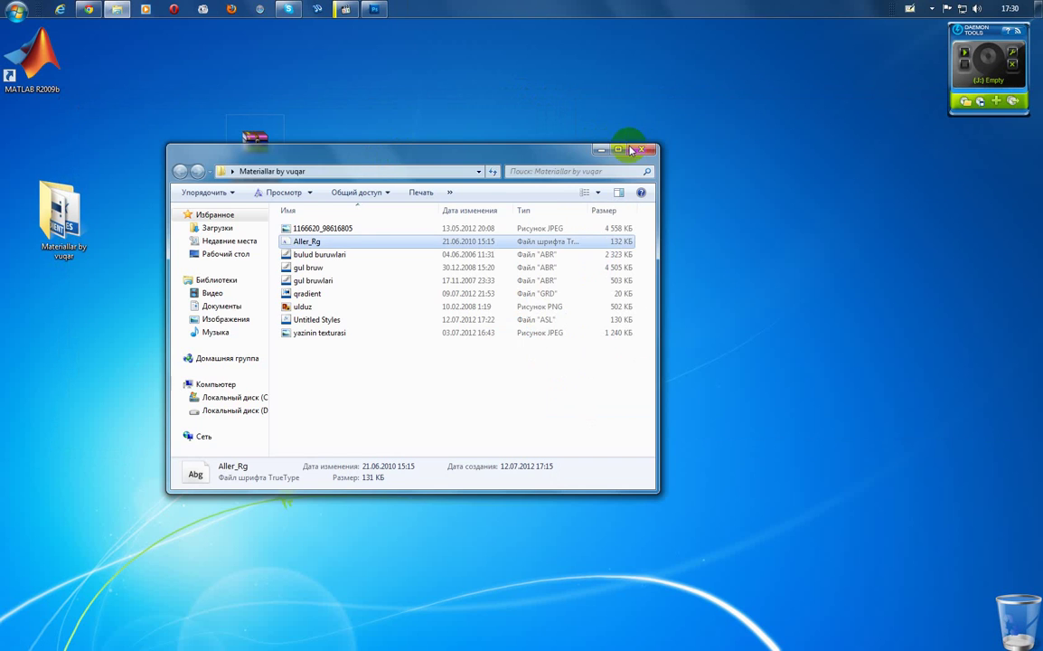
{"action": "left_click", "coordinate": [600, 147]}
{"action": "left_click", "coordinate": [344, 9]}
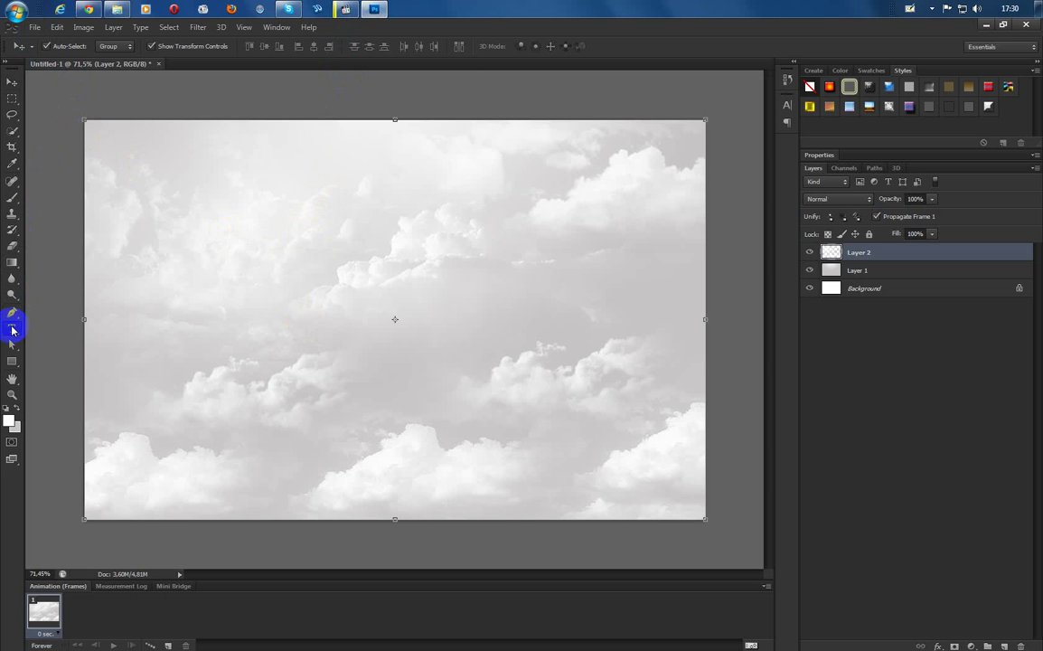
Add the black text "Ps" in Aller at 60 pt, placed near the canvas's center, and commit it
{"action": "left_click", "coordinate": [12, 330]}
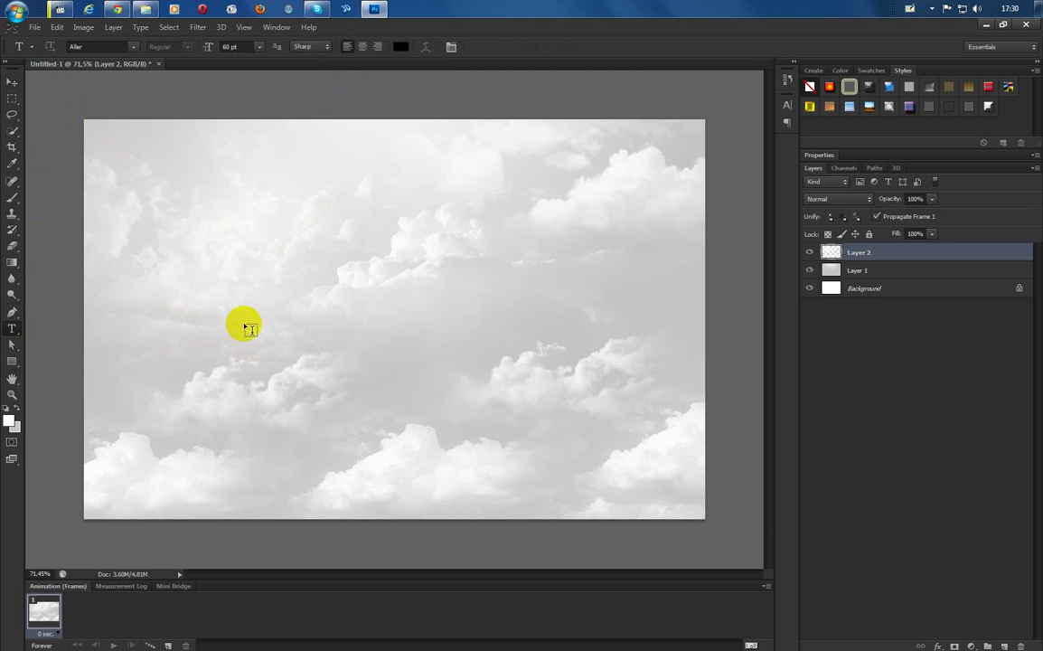
{"action": "left_click", "coordinate": [243, 322]}
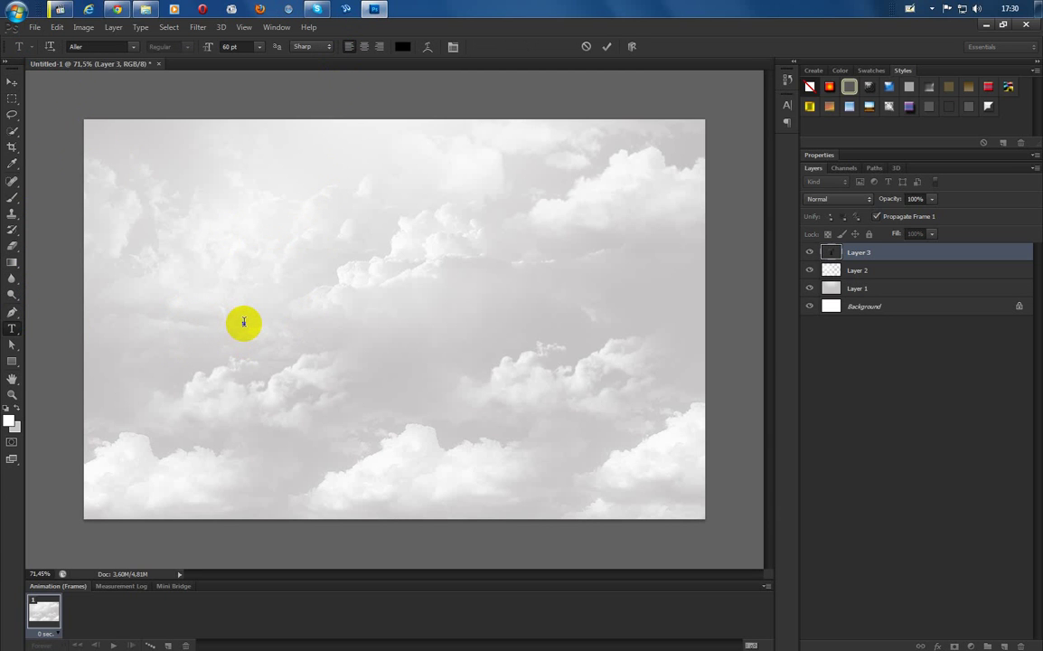
{"action": "left_click_drag", "start_coordinate": [280, 362], "coordinate": [310, 407]}
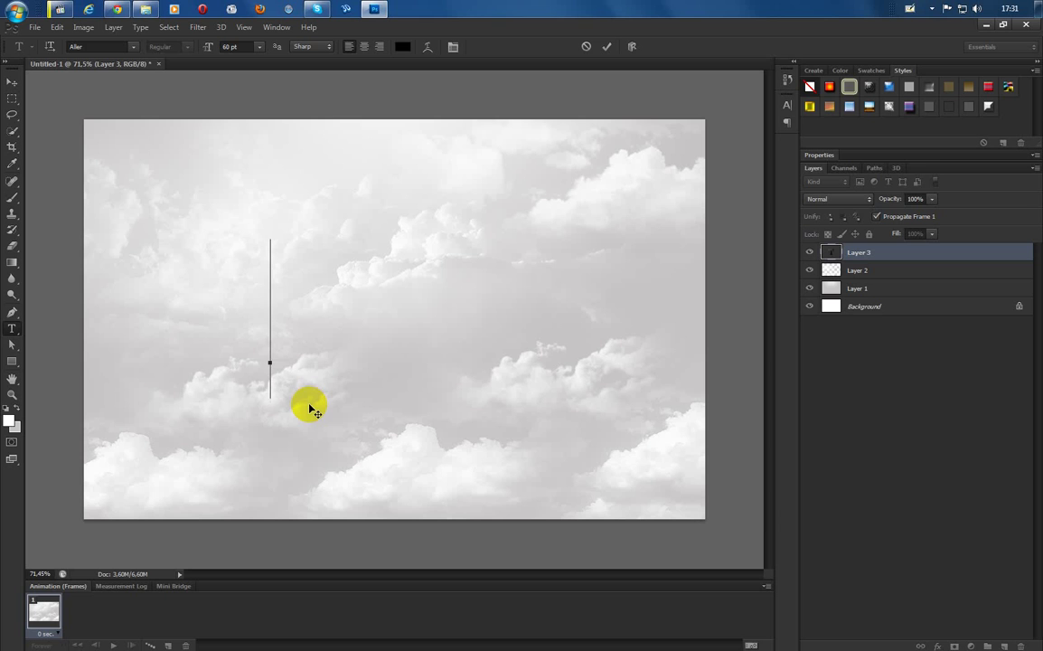
{"action": "type", "text": "P"}
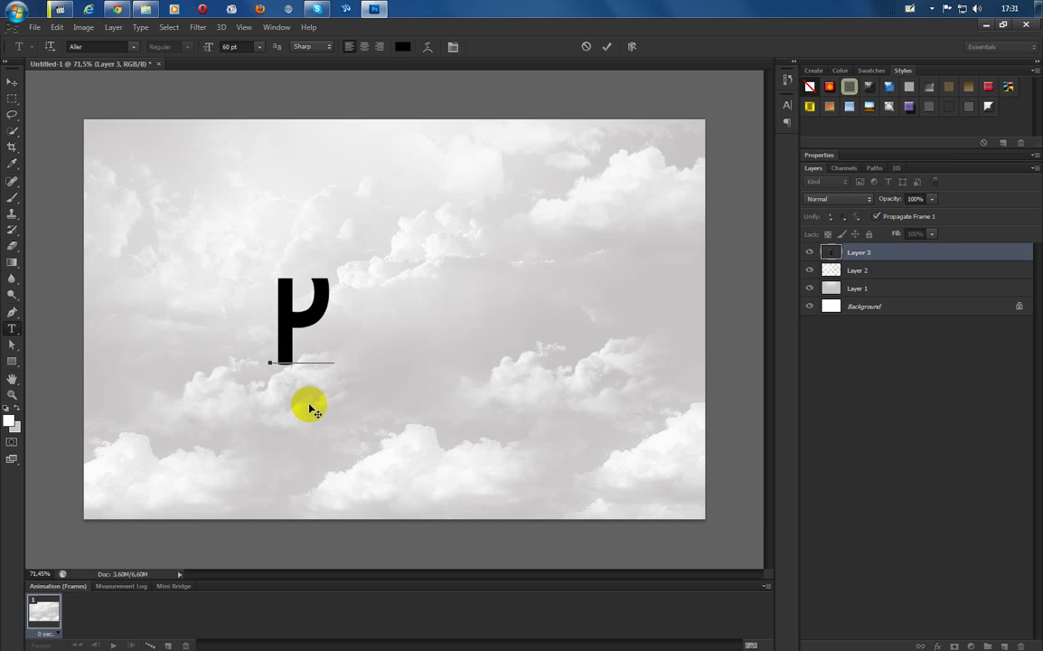
{"action": "type", "text": "s"}
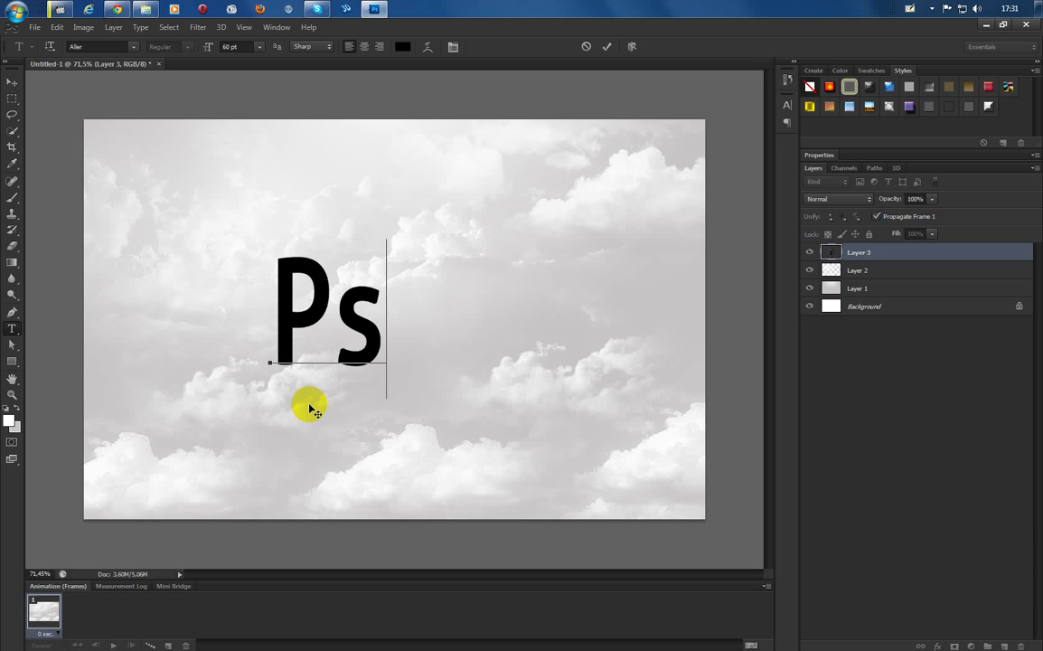
{"action": "left_click_drag", "start_coordinate": [308, 409], "coordinate": [414, 411]}
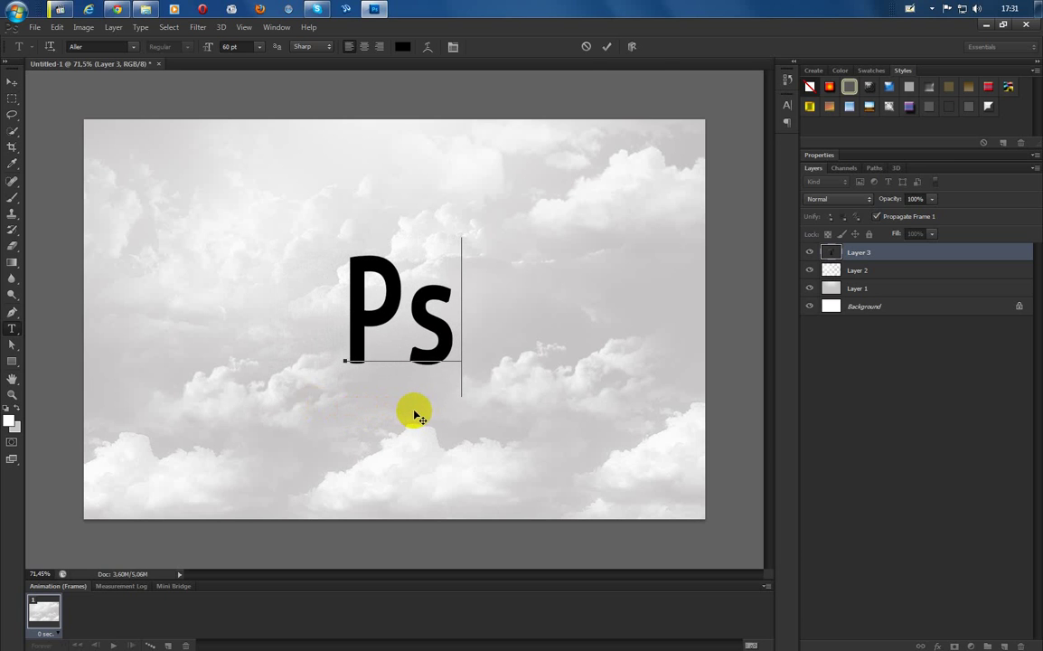
{"action": "left_click", "coordinate": [610, 49]}
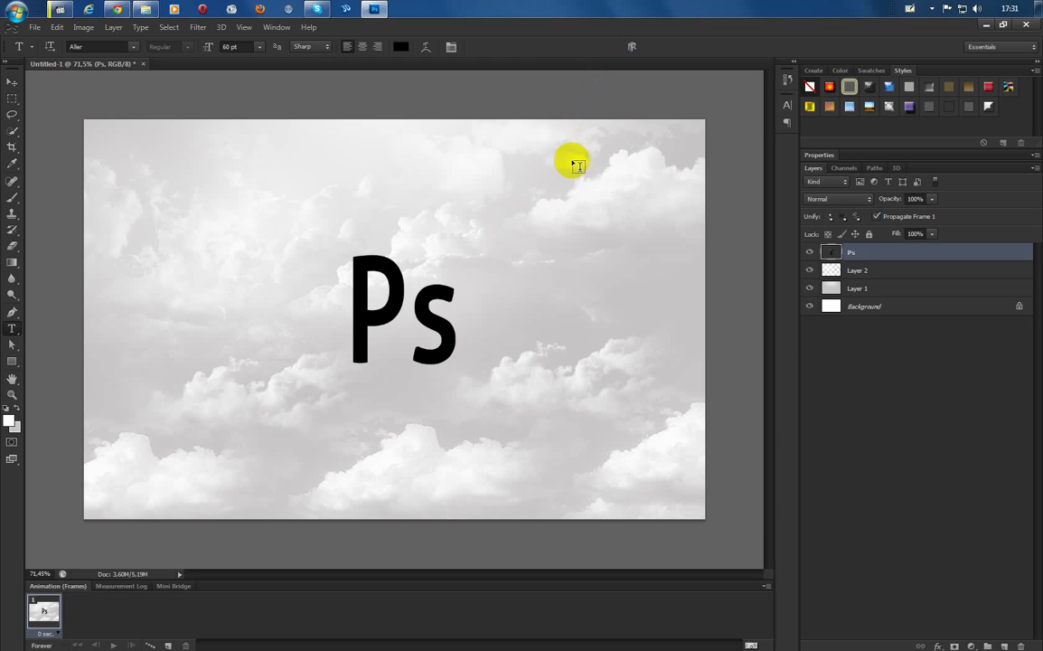
Enlarge the "Ps" text to 107 pt in the character settings and move it back to the canvas's center
{"action": "left_click", "coordinate": [276, 27]}
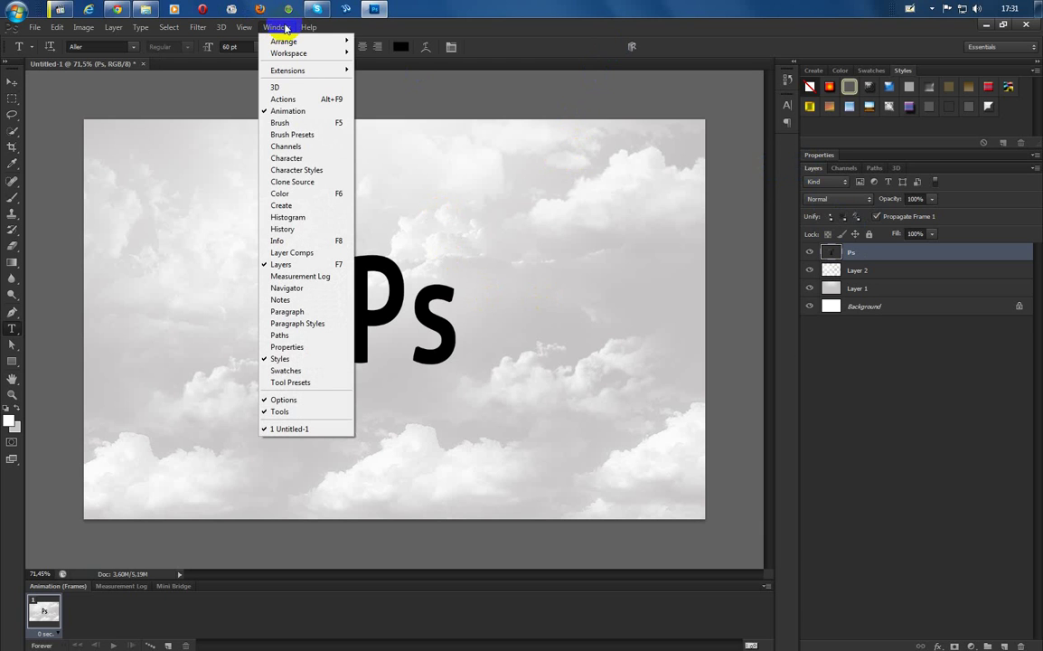
{"action": "left_click", "coordinate": [306, 159]}
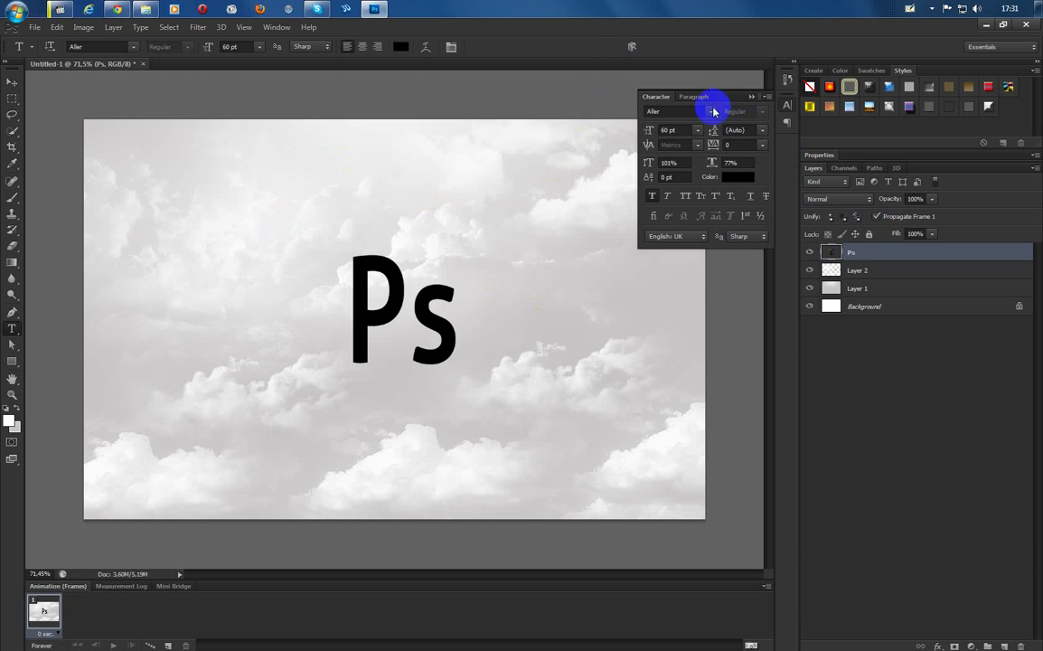
{"action": "left_click", "coordinate": [696, 134]}
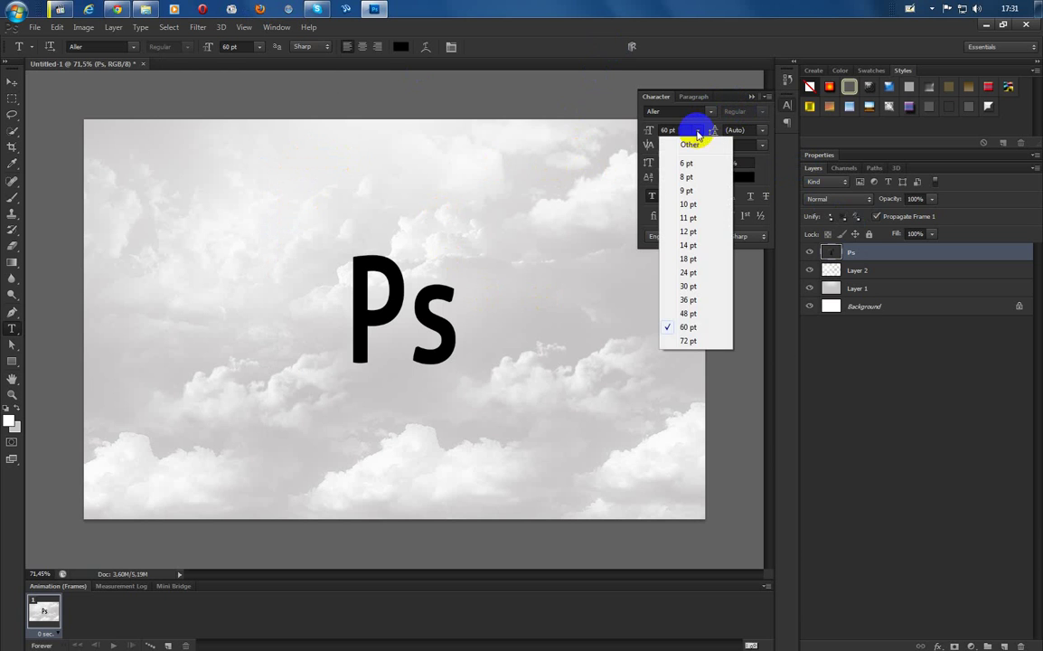
{"action": "left_click", "coordinate": [689, 341]}
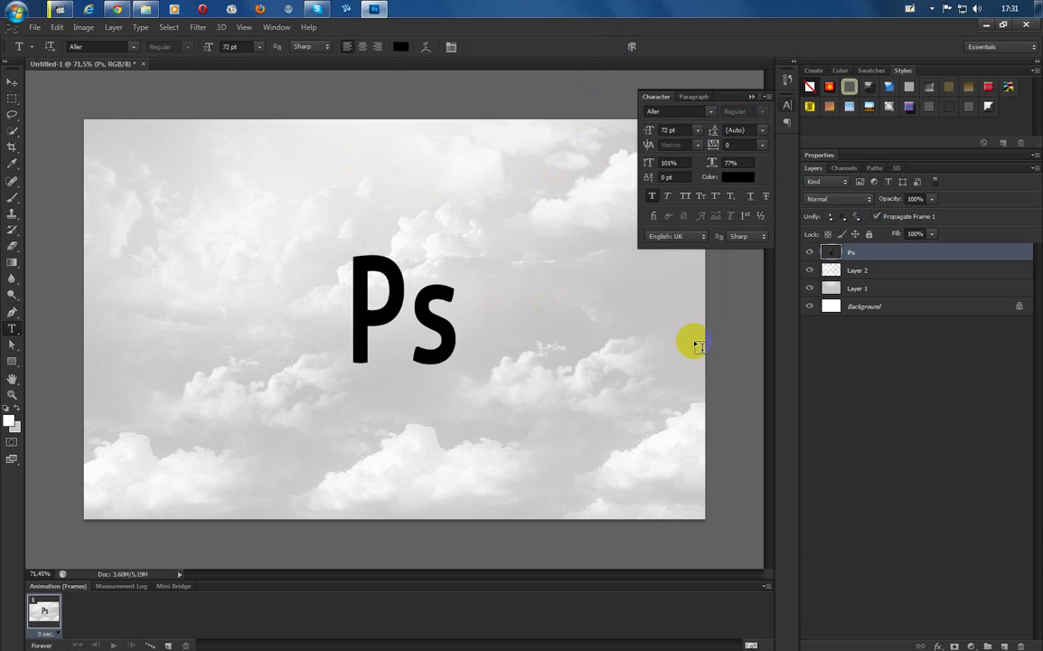
{"action": "left_click", "coordinate": [669, 129]}
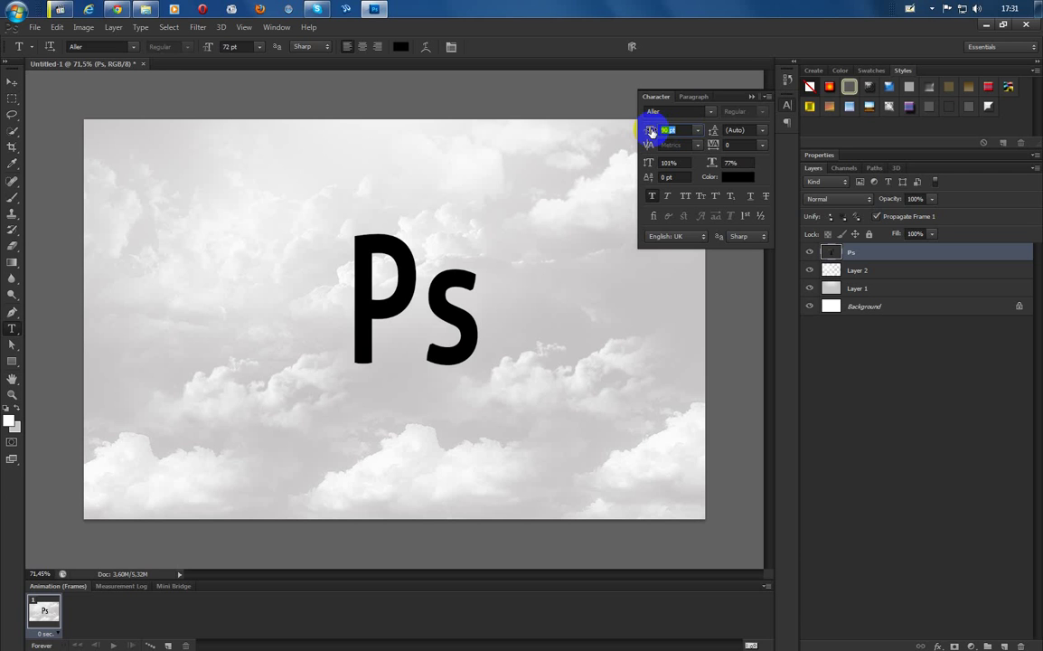
{"action": "left_click_drag", "start_coordinate": [651, 131], "coordinate": [708, 164]}
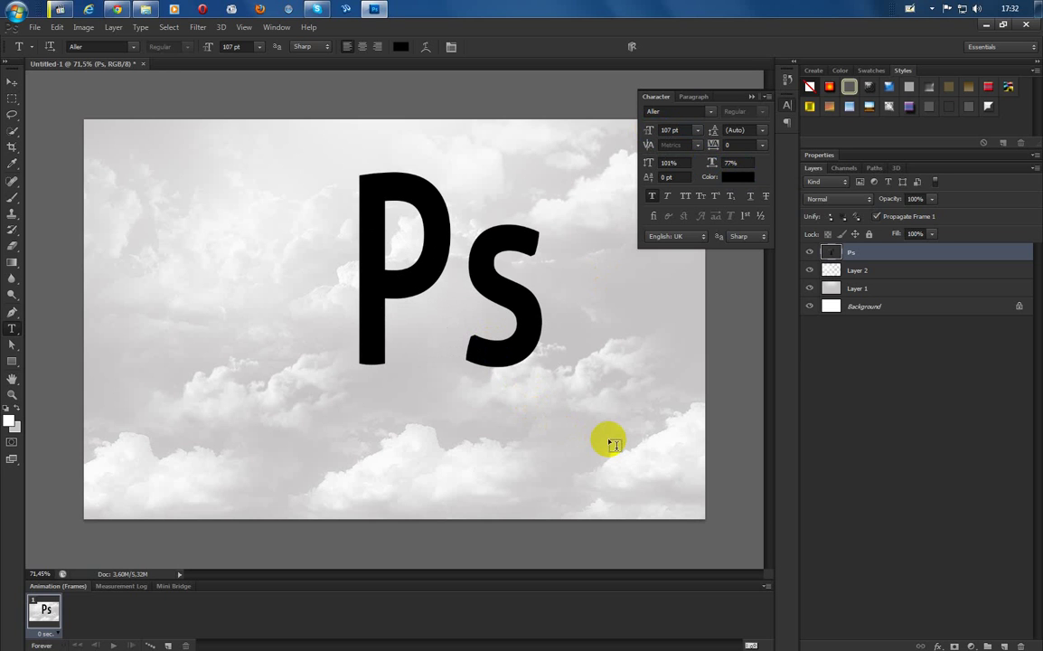
{"action": "left_click", "coordinate": [16, 85]}
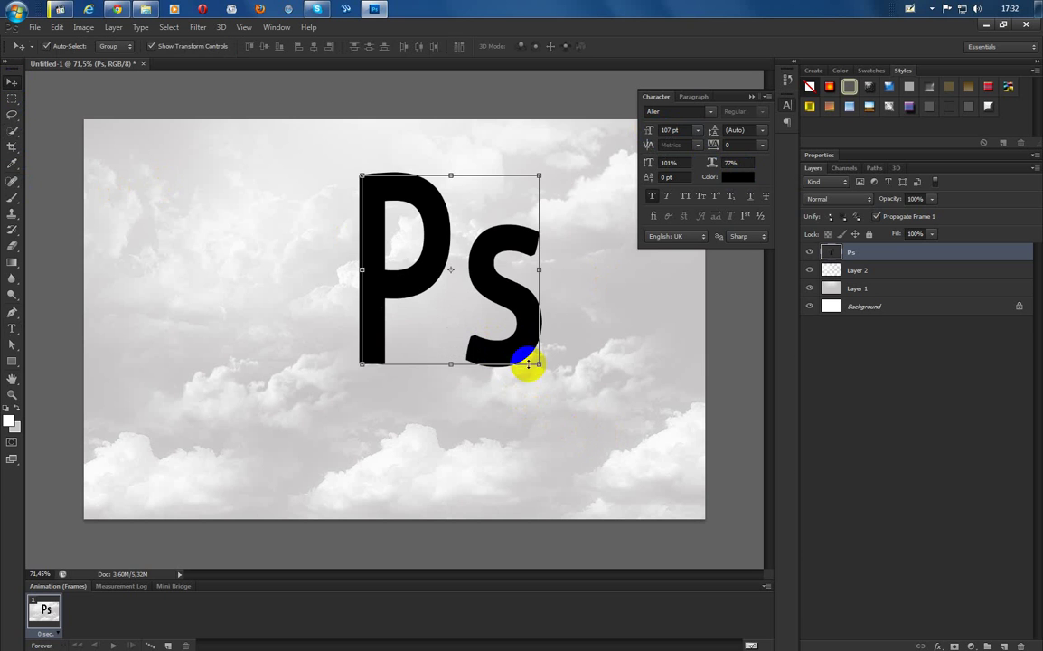
{"action": "left_click_drag", "start_coordinate": [512, 349], "coordinate": [475, 386]}
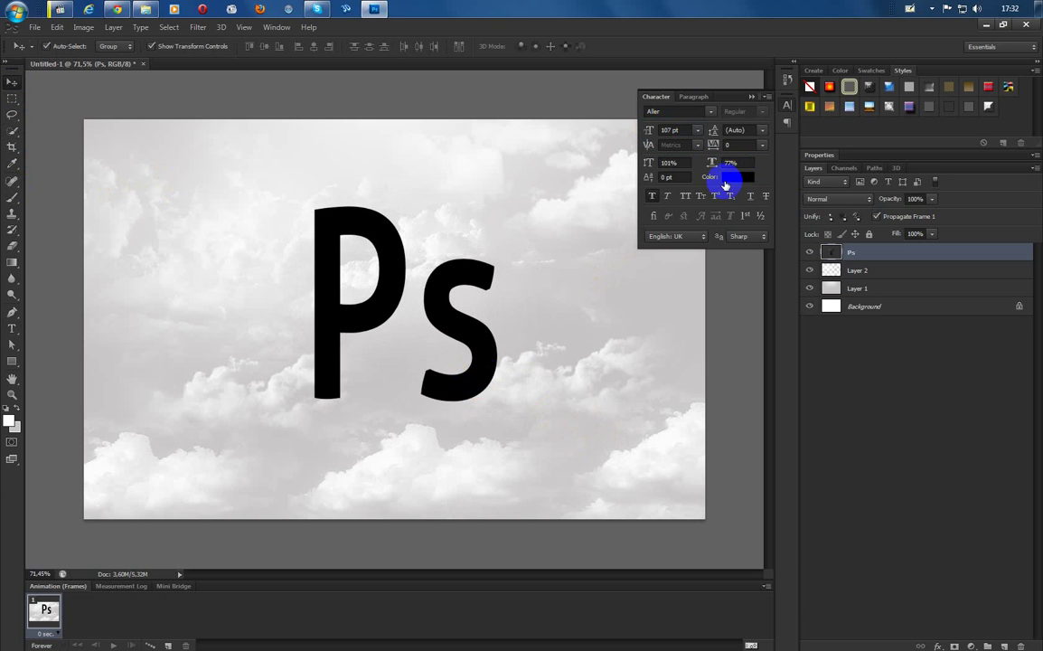
Set the "Ps" text's horizontal scale to 110% and shift the widened text left to recenter it on the canvas
{"action": "key", "text": "ctrl+t"}
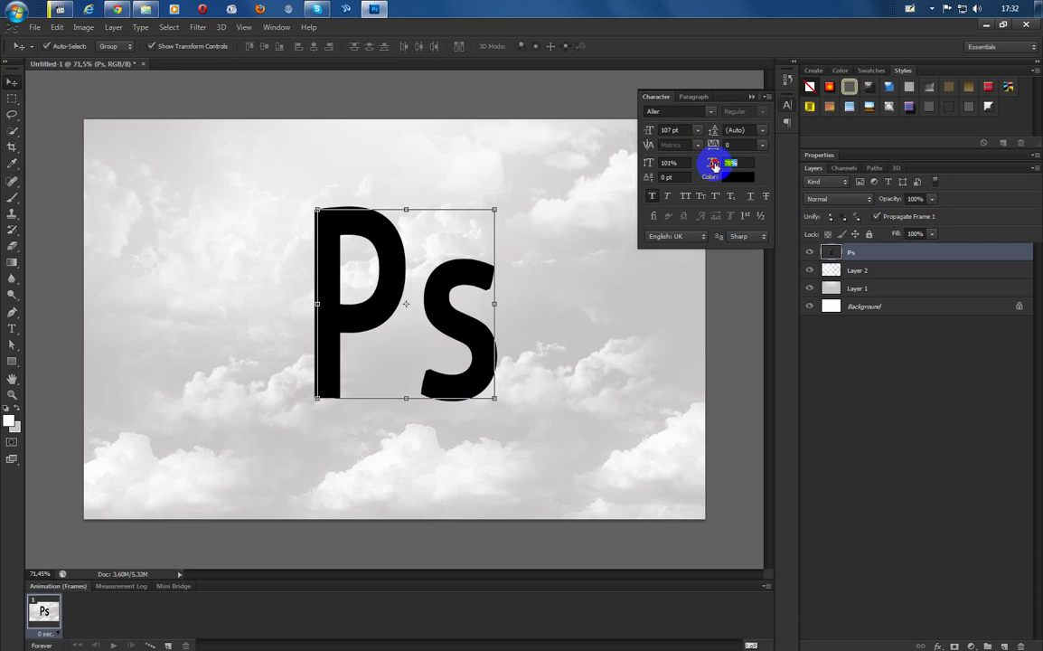
{"action": "mouse_move", "coordinate": [714, 166]}
{"action": "left_mouse_down"}
{"action": "mouse_move", "coordinate": [740, 161]}
{"action": "mouse_move", "coordinate": [703, 167]}
{"action": "left_mouse_up"}
{"action": "left_click", "coordinate": [509, 304]}
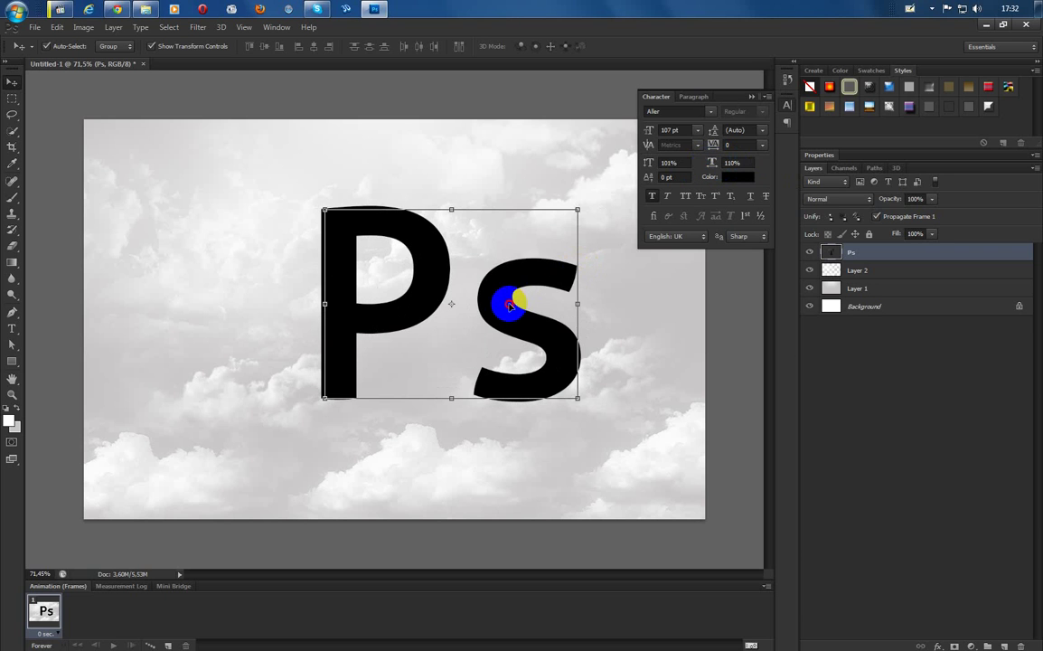
{"action": "left_click_drag", "start_coordinate": [509, 305], "coordinate": [481, 305]}
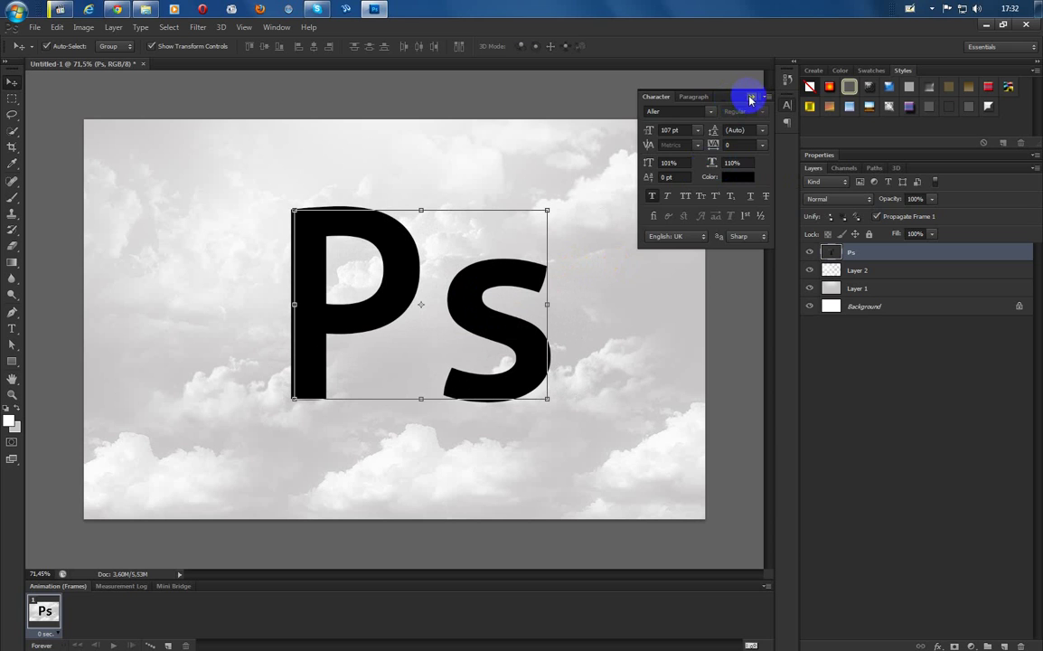
Collapse the character settings and extend the Styles panel downward to make room for more presets
{"action": "left_click", "coordinate": [751, 97]}
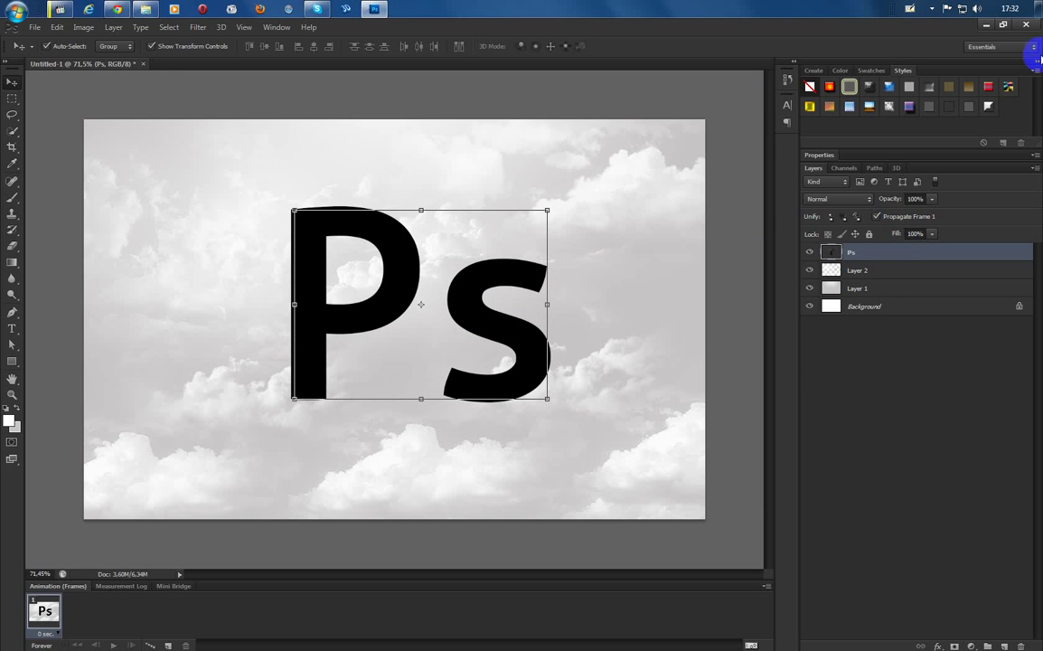
{"action": "left_click", "coordinate": [1034, 70]}
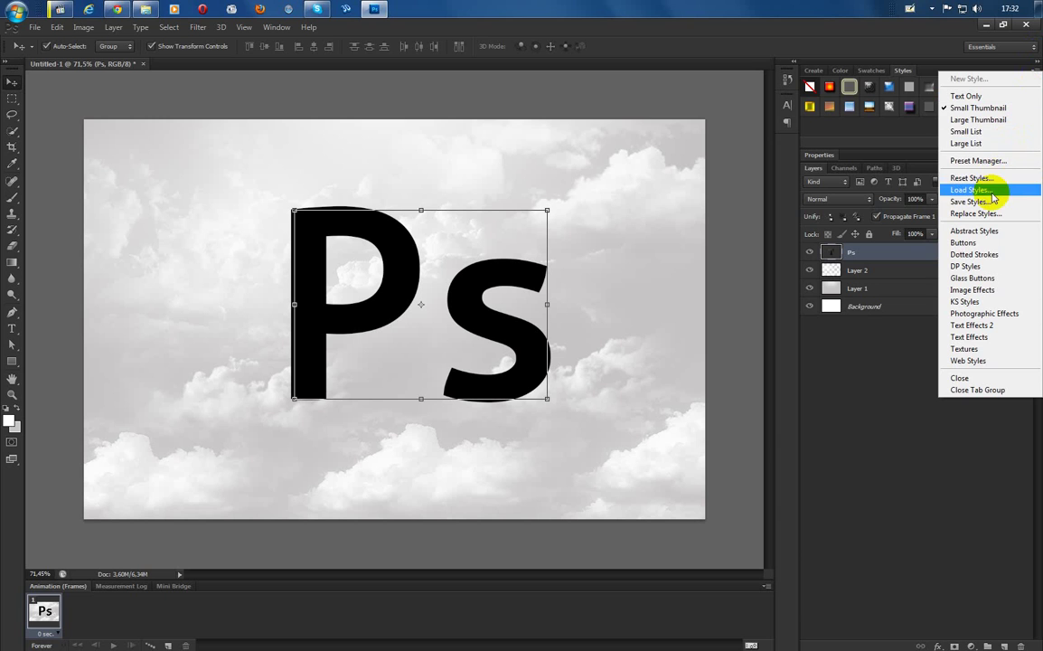
{"action": "left_click", "coordinate": [873, 135]}
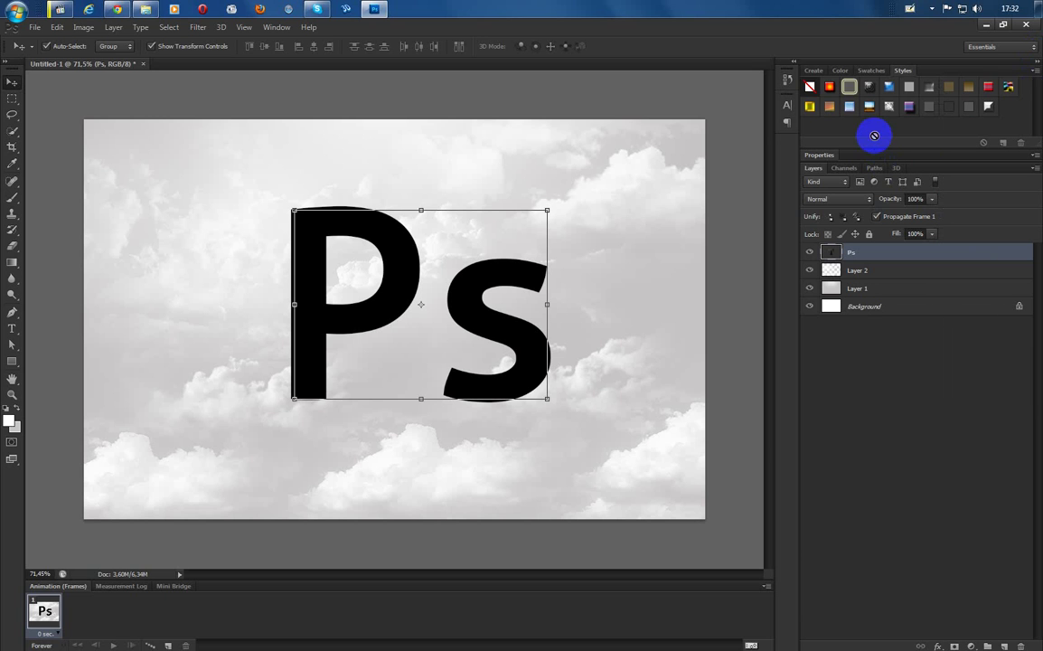
{"action": "left_click", "coordinate": [266, 28]}
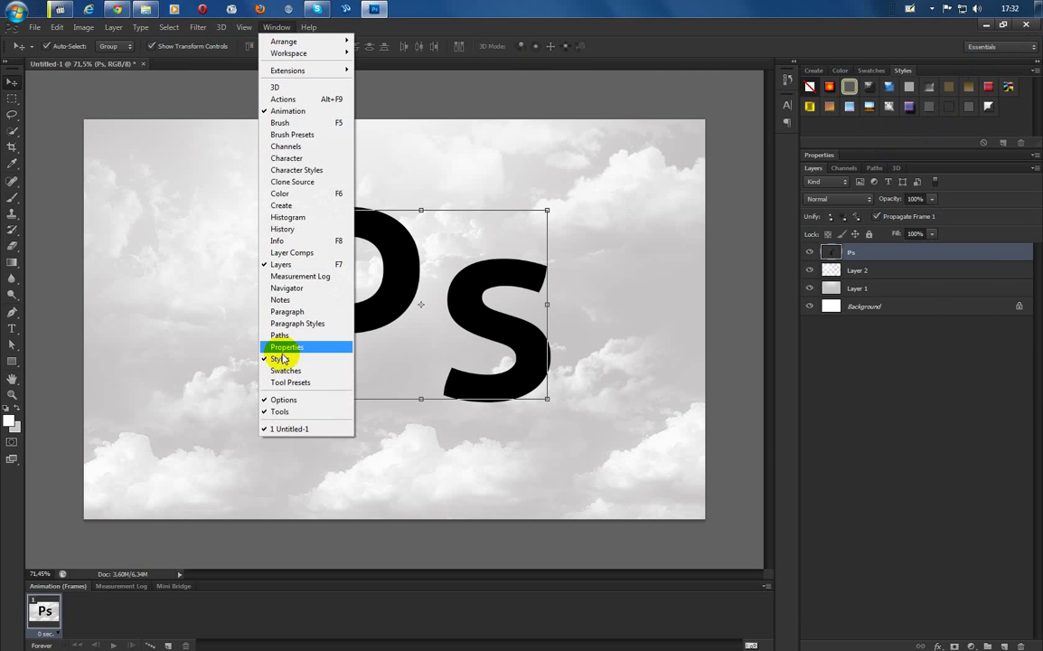
{"action": "left_click", "coordinate": [1009, 95]}
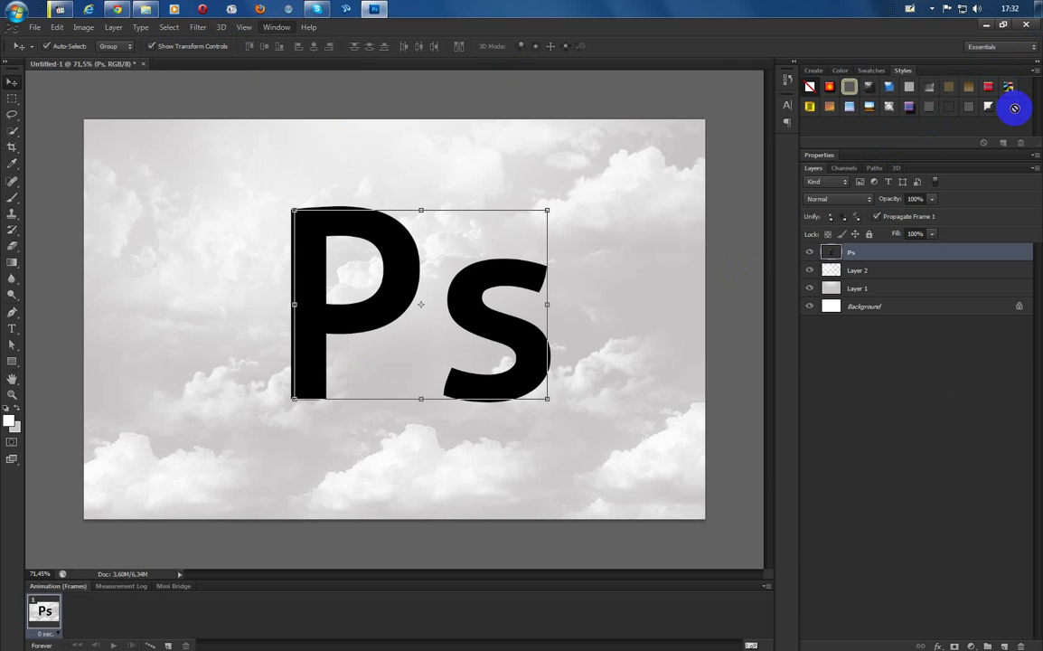
{"action": "left_click_drag", "start_coordinate": [1035, 72], "coordinate": [936, 215]}
Load the "Untitled Styles" ASL file from the desktop's materials folder into the Styles presets
{"action": "left_click", "coordinate": [1036, 67]}
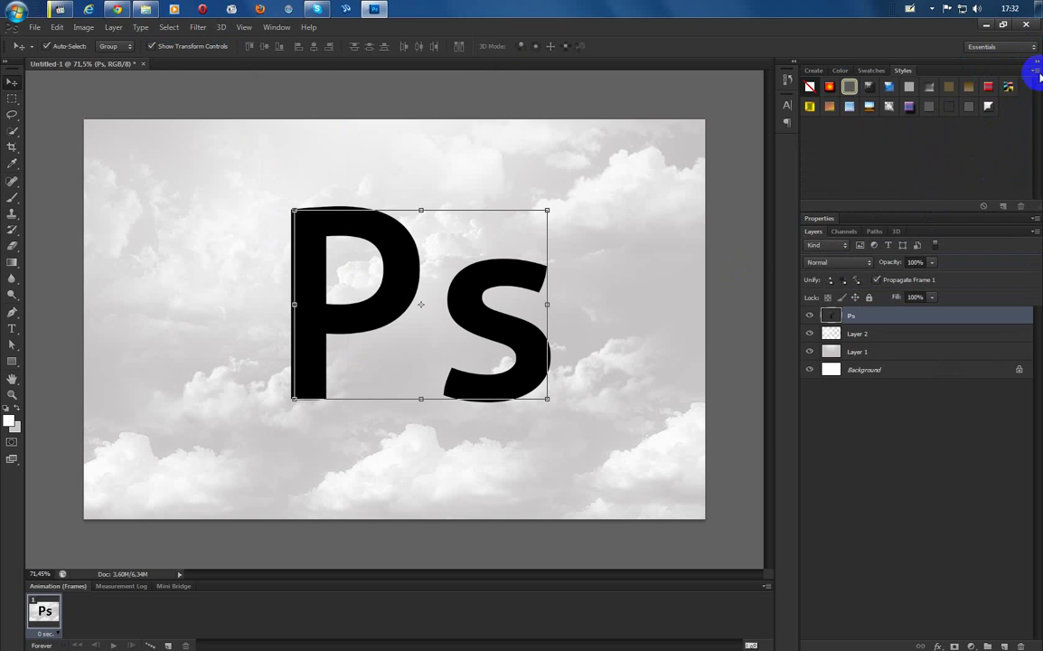
{"action": "left_click", "coordinate": [972, 192]}
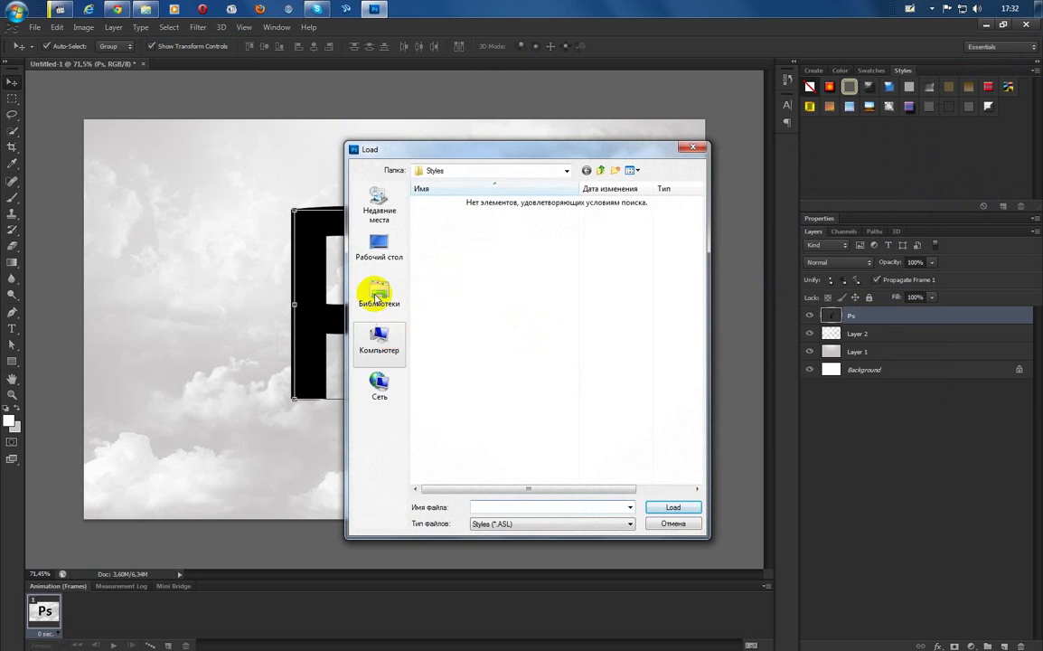
{"action": "left_click", "coordinate": [380, 246]}
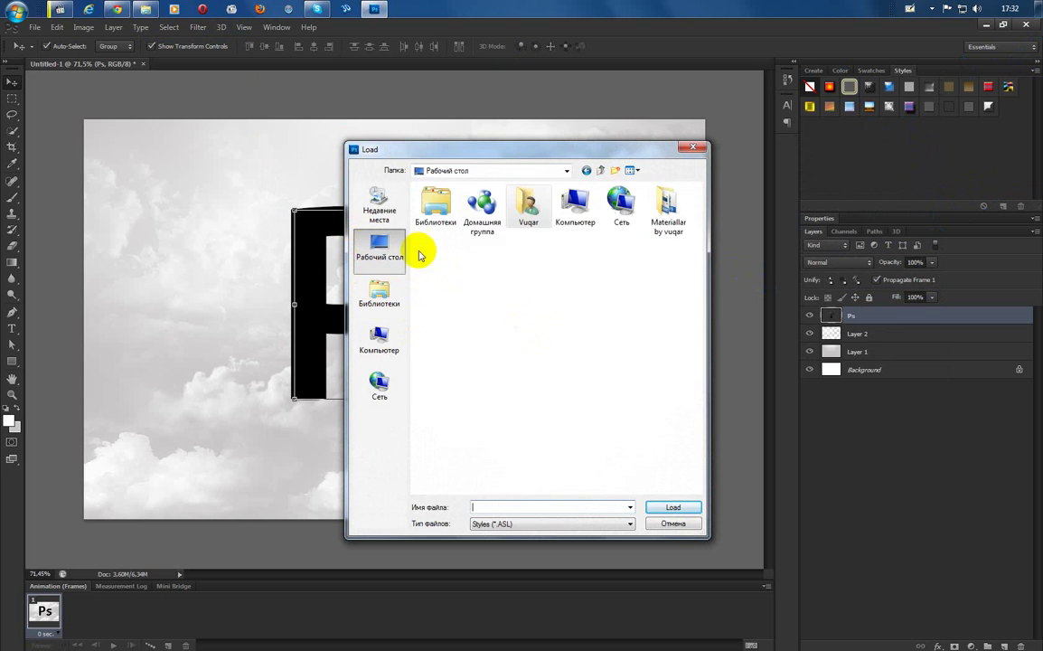
{"action": "double_click", "coordinate": [667, 221]}
{"action": "left_click", "coordinate": [443, 203]}
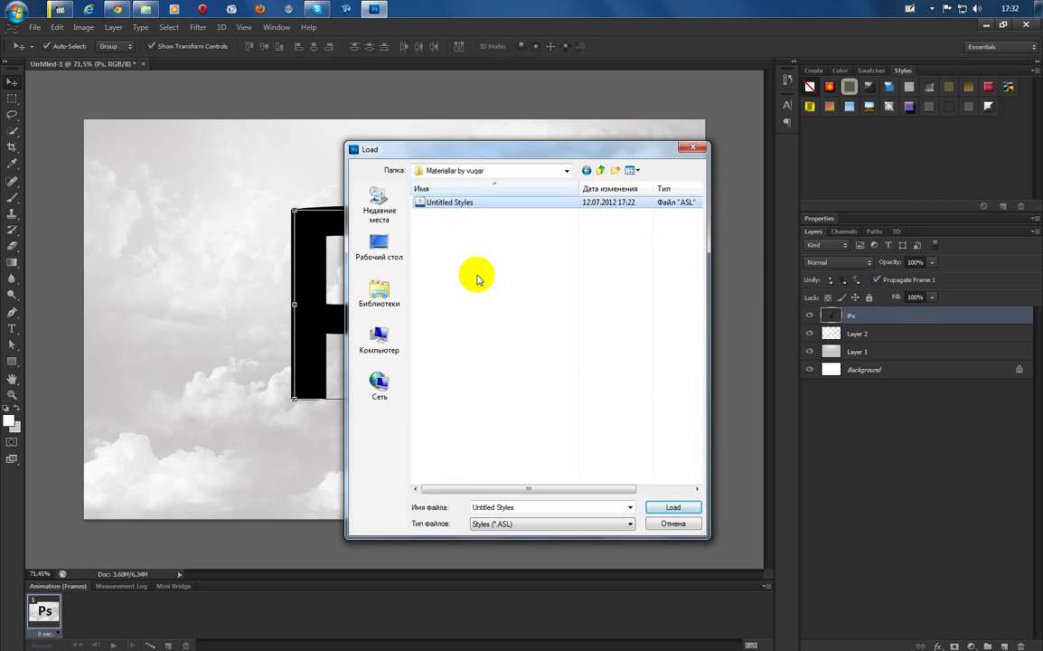
{"action": "left_click", "coordinate": [668, 508]}
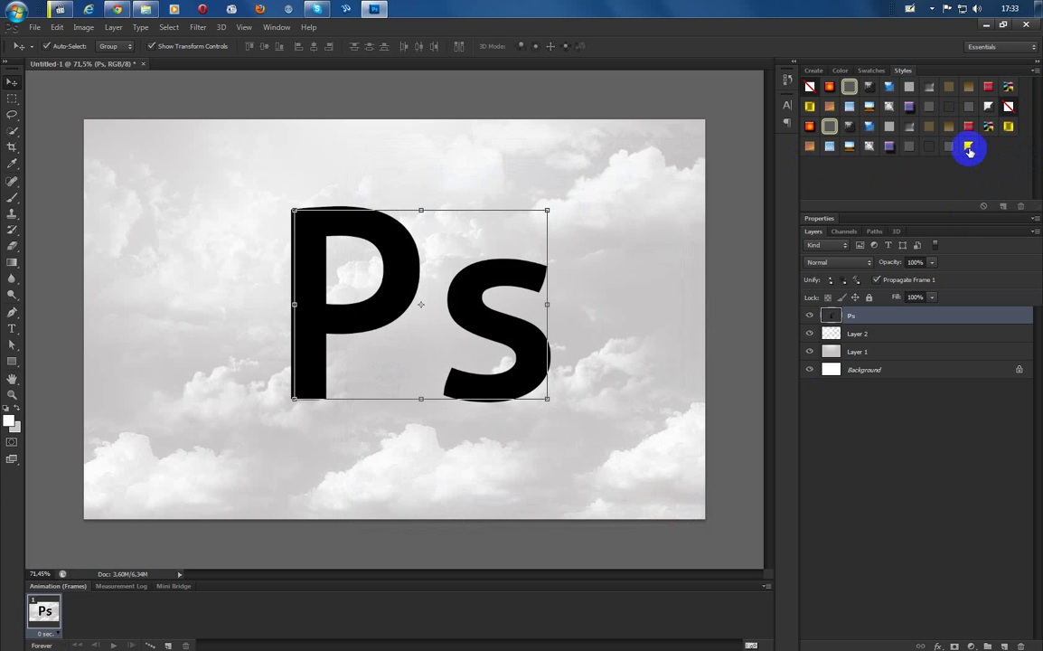
Apply the last of the loaded styles to the "Ps" text and shift it slightly left, with its effects list collapsed
{"action": "left_click", "coordinate": [968, 147]}
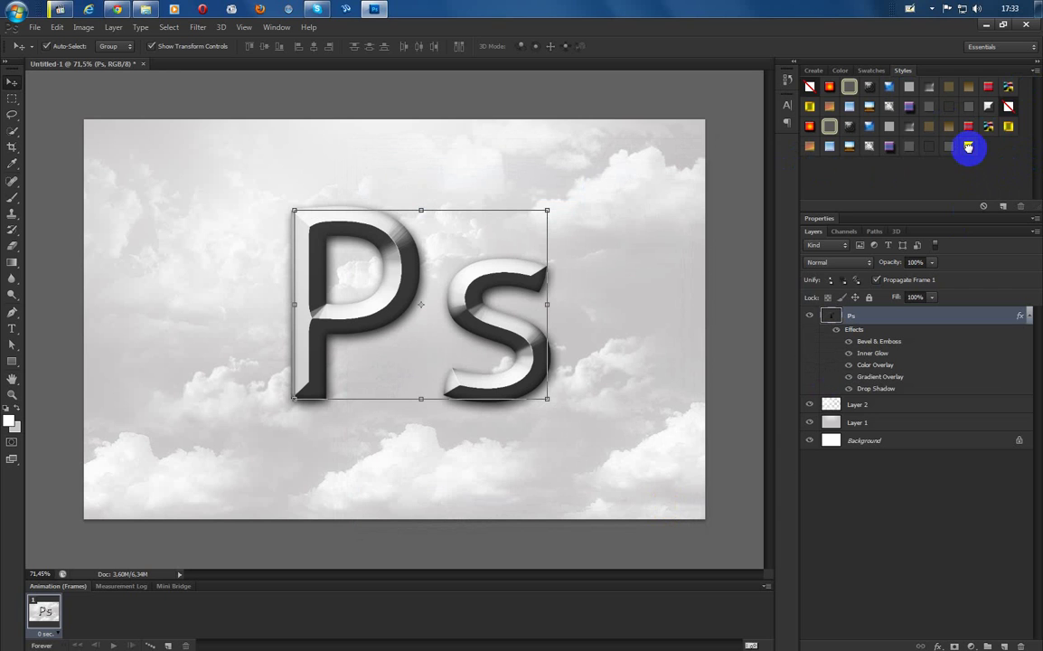
{"action": "mouse_move", "coordinate": [483, 329]}
{"action": "left_mouse_down"}
{"action": "mouse_move", "coordinate": [470, 330]}
{"action": "mouse_move", "coordinate": [488, 332]}
{"action": "left_mouse_up"}
{"action": "left_click", "coordinate": [1028, 315]}
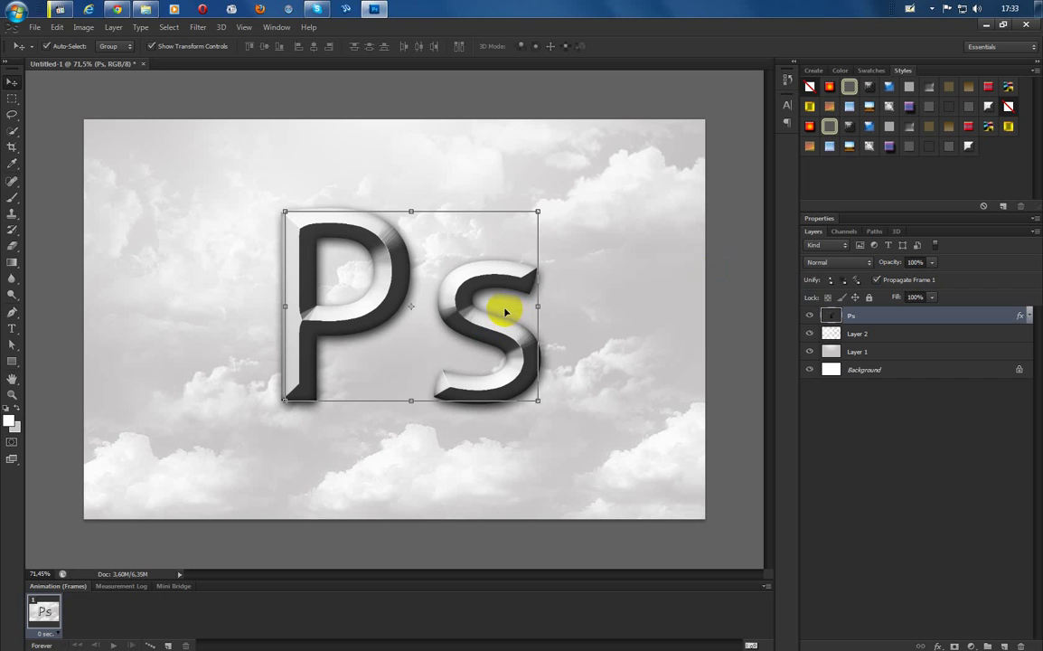
{"action": "mouse_move", "coordinate": [479, 315]}
{"action": "left_mouse_down"}
{"action": "mouse_move", "coordinate": [456, 327]}
{"action": "mouse_move", "coordinate": [459, 316]}
{"action": "mouse_move", "coordinate": [466, 324]}
{"action": "left_mouse_up"}
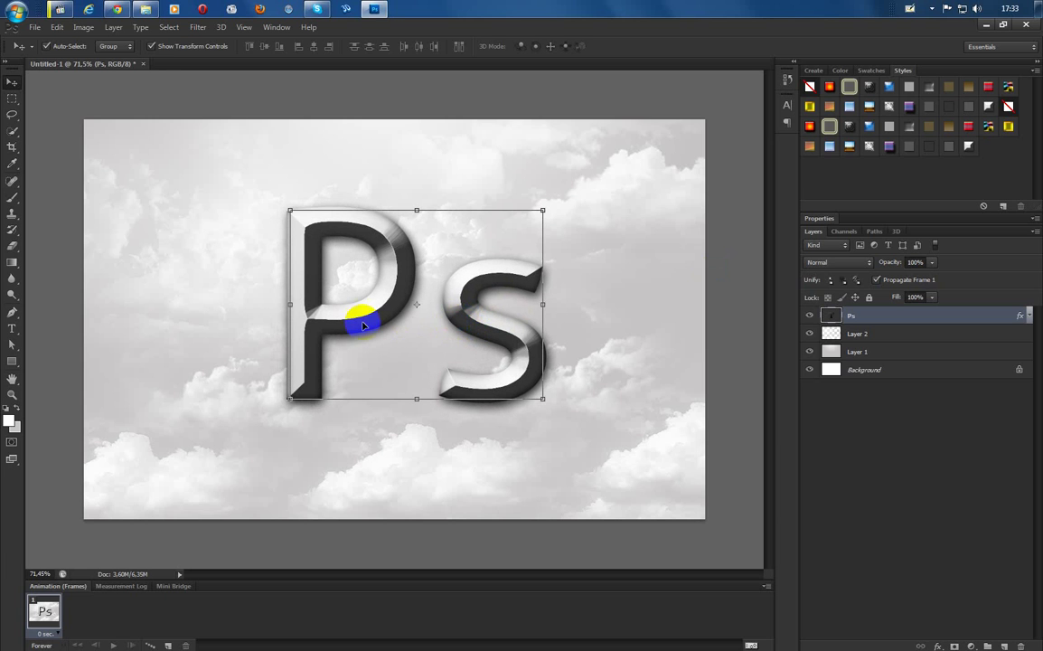
Place the "yazinin texturasi" image from the desktop's materials folder and narrow it to 38.65% width
{"action": "left_click", "coordinate": [34, 27]}
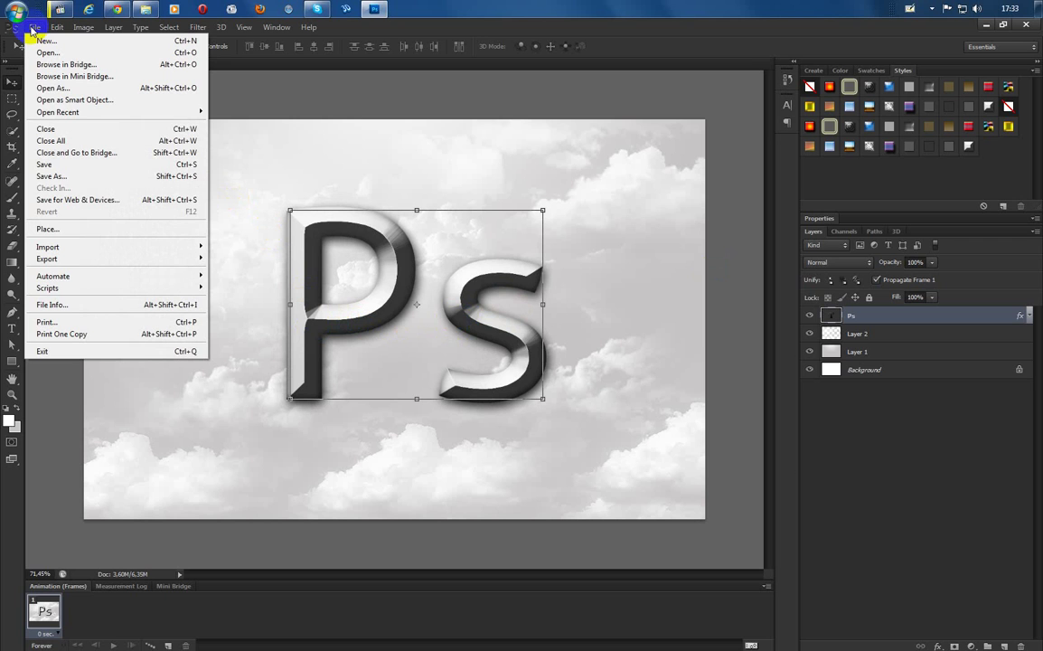
{"action": "left_click", "coordinate": [64, 231]}
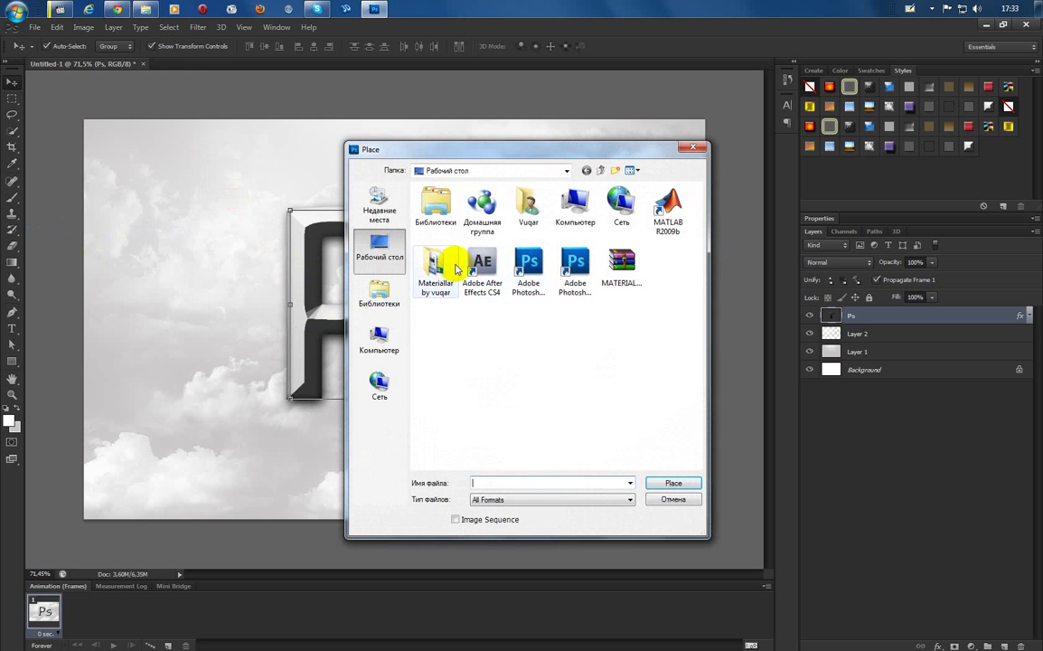
{"action": "double_click", "coordinate": [437, 267]}
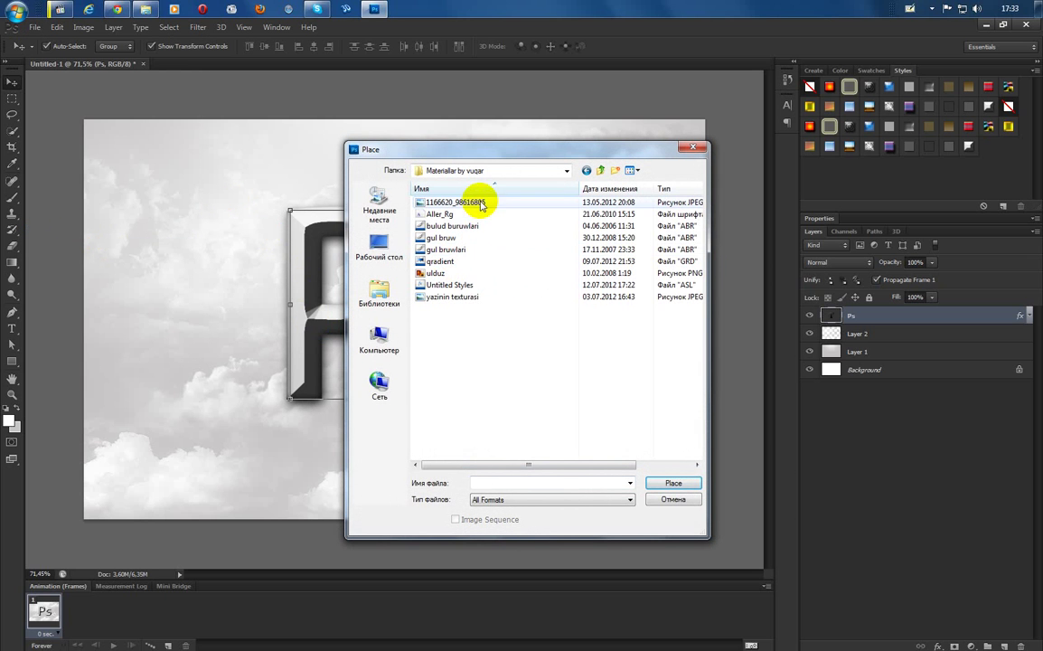
{"action": "left_click", "coordinate": [472, 297]}
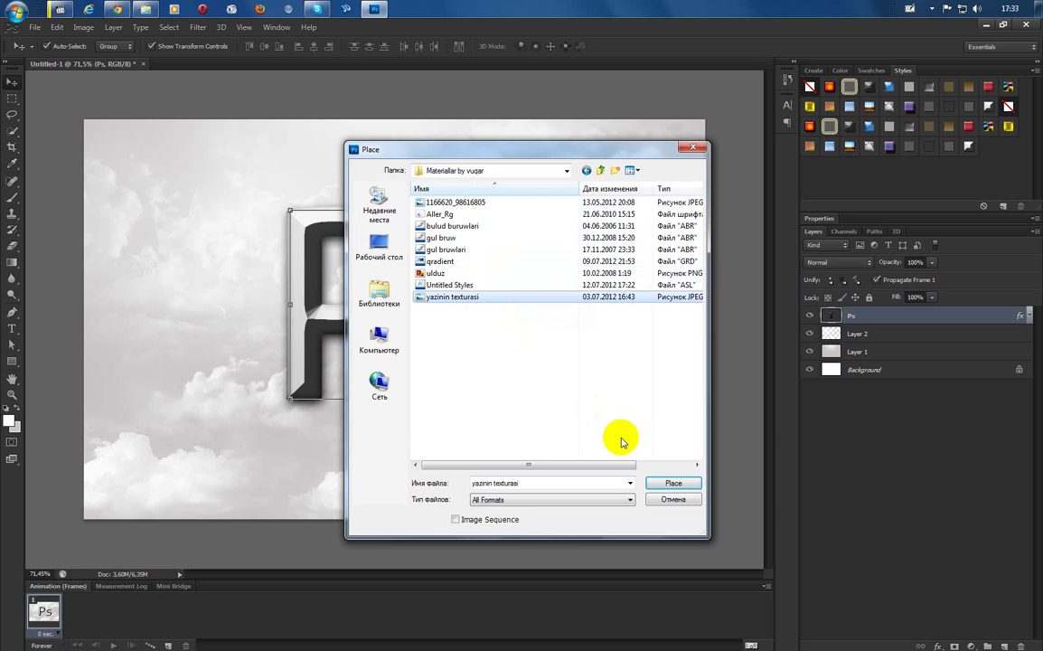
{"action": "left_click", "coordinate": [675, 485]}
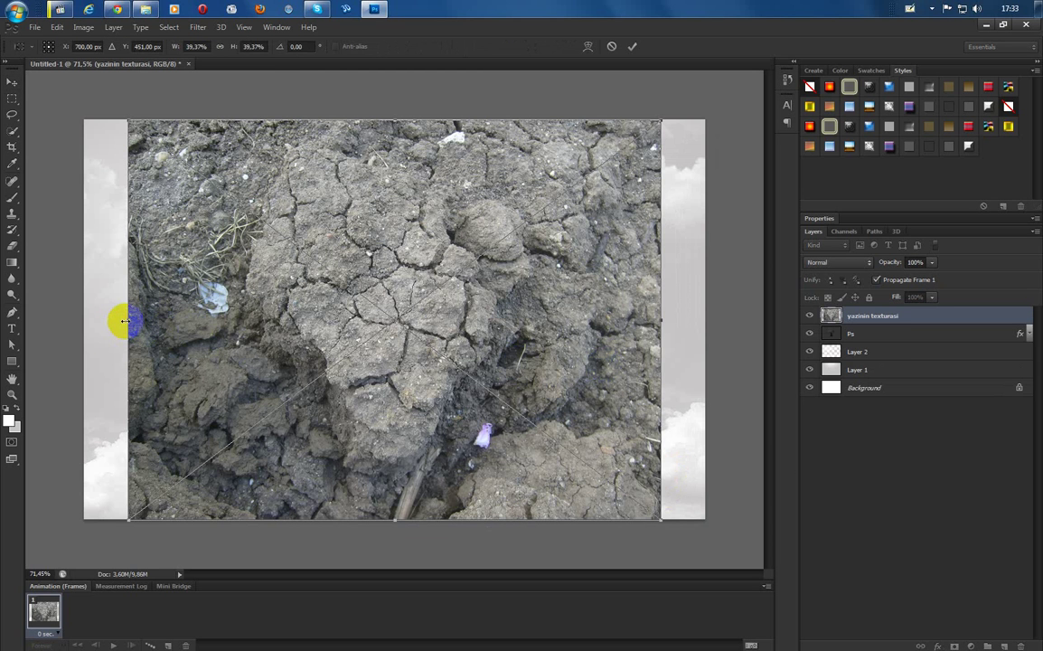
{"action": "left_click_drag", "start_coordinate": [110, 323], "coordinate": [137, 321]}
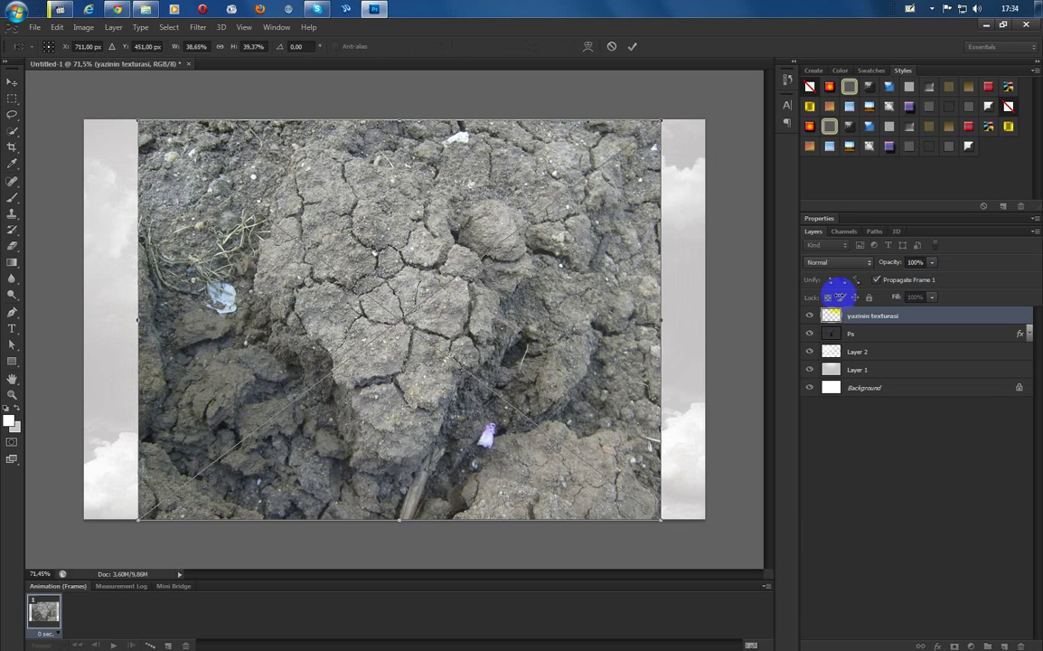
Set the placed texture's blend mode to Hard Light and move it to X 722 px, Y 480 px over the lettering
{"action": "left_click", "coordinate": [833, 262]}
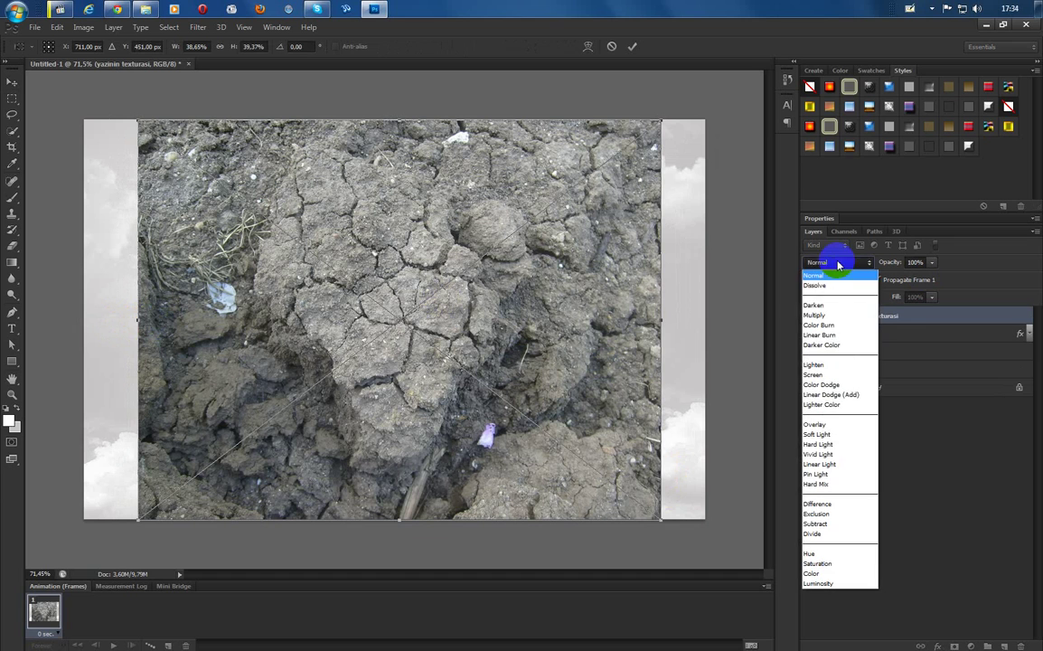
{"action": "left_click", "coordinate": [843, 445]}
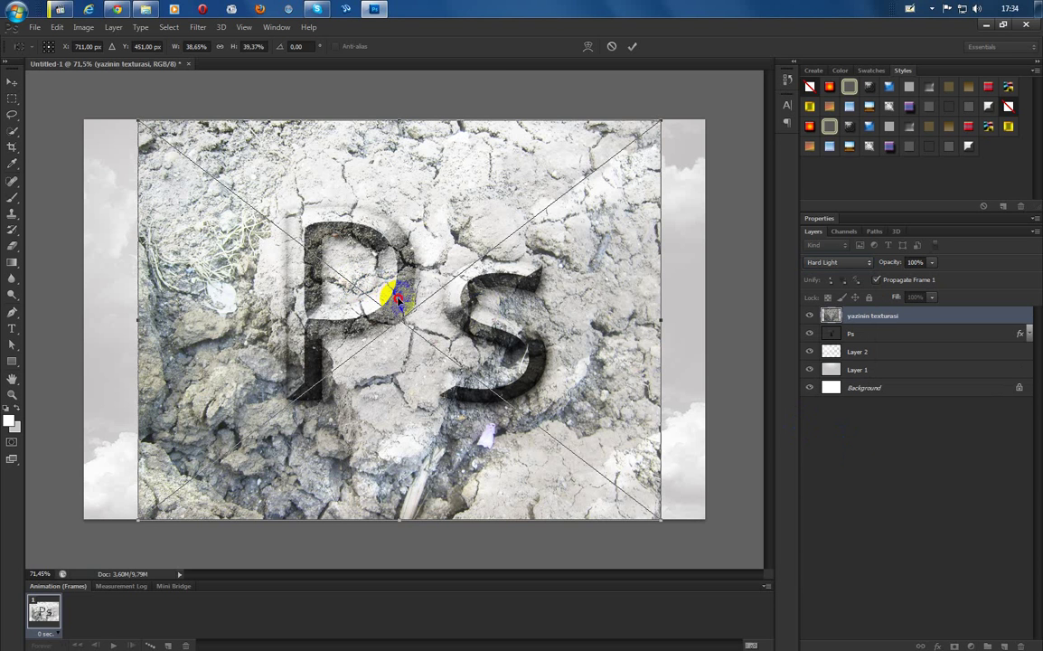
{"action": "left_click_drag", "start_coordinate": [400, 299], "coordinate": [398, 306]}
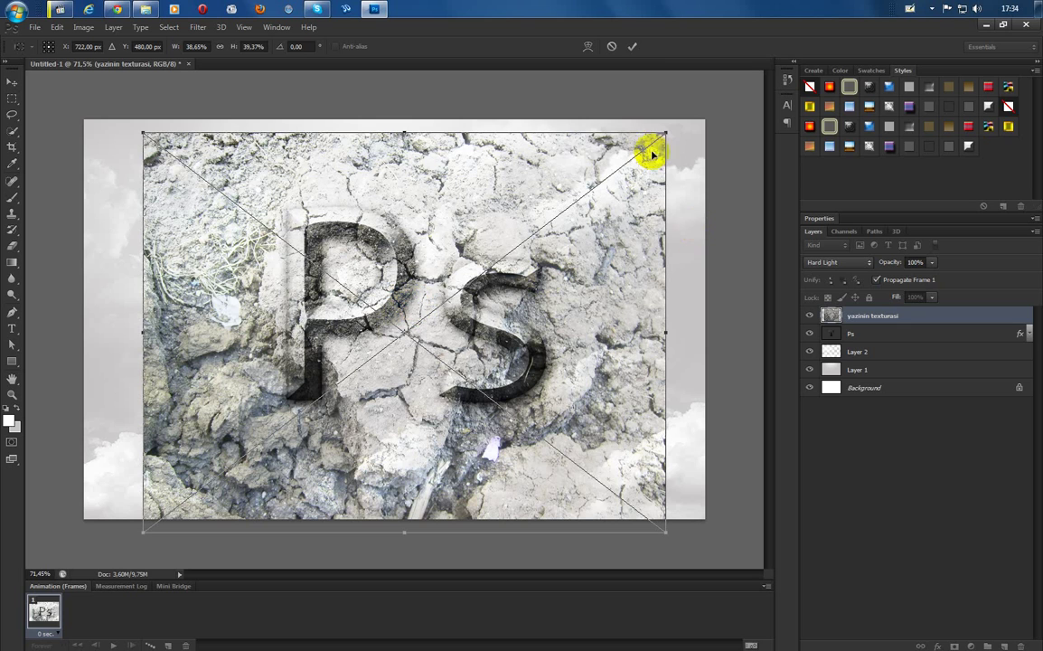
Commit the texture's placement and rasterize the "yazinin texturasi" layer
{"action": "left_click", "coordinate": [635, 46]}
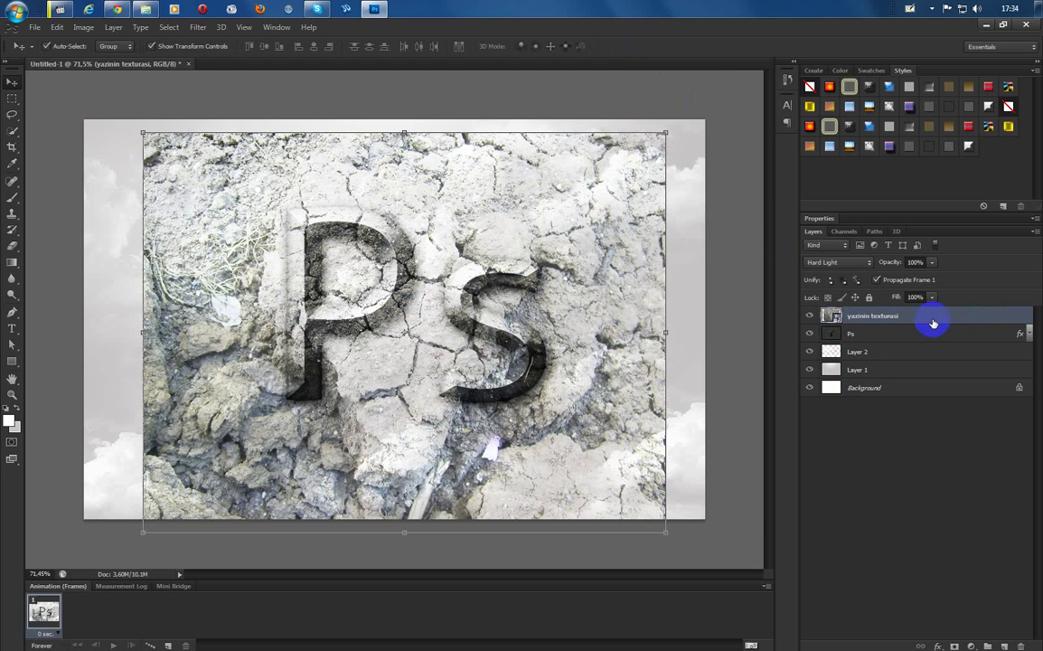
{"action": "right_click", "coordinate": [962, 324]}
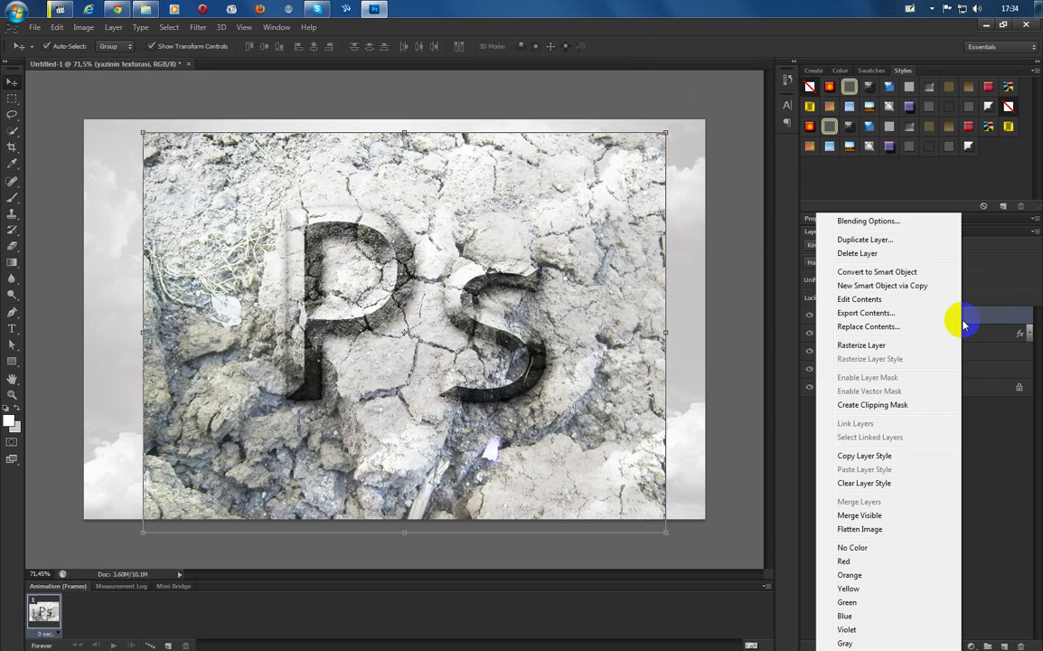
{"action": "left_click", "coordinate": [882, 346]}
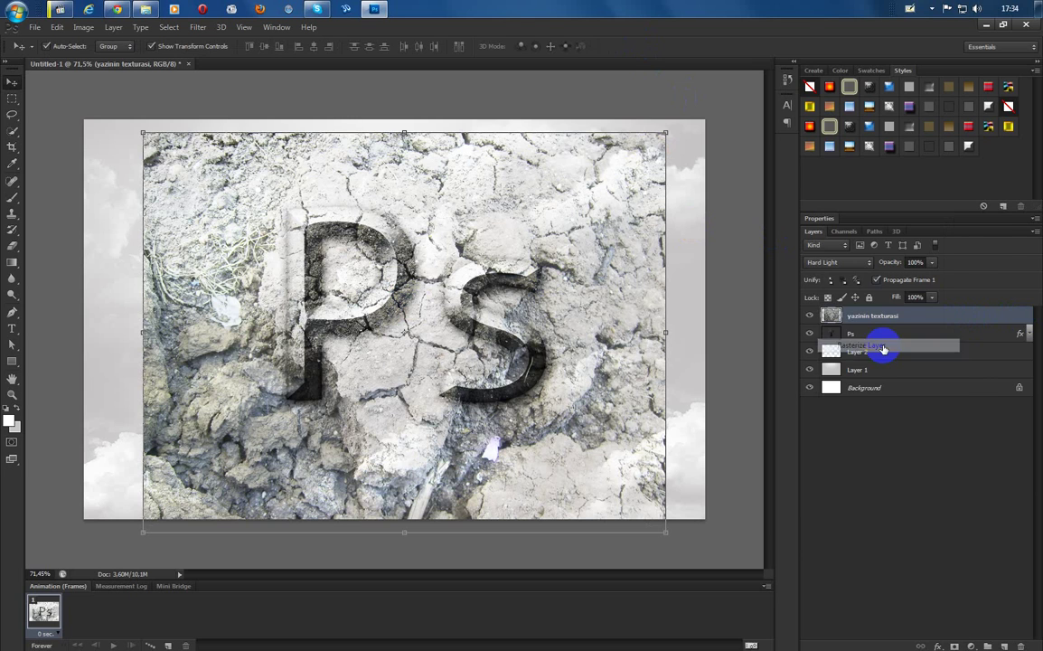
Load the outline of the "Ps" text layer as a selection
{"action": "left_click", "coordinate": [832, 336]}
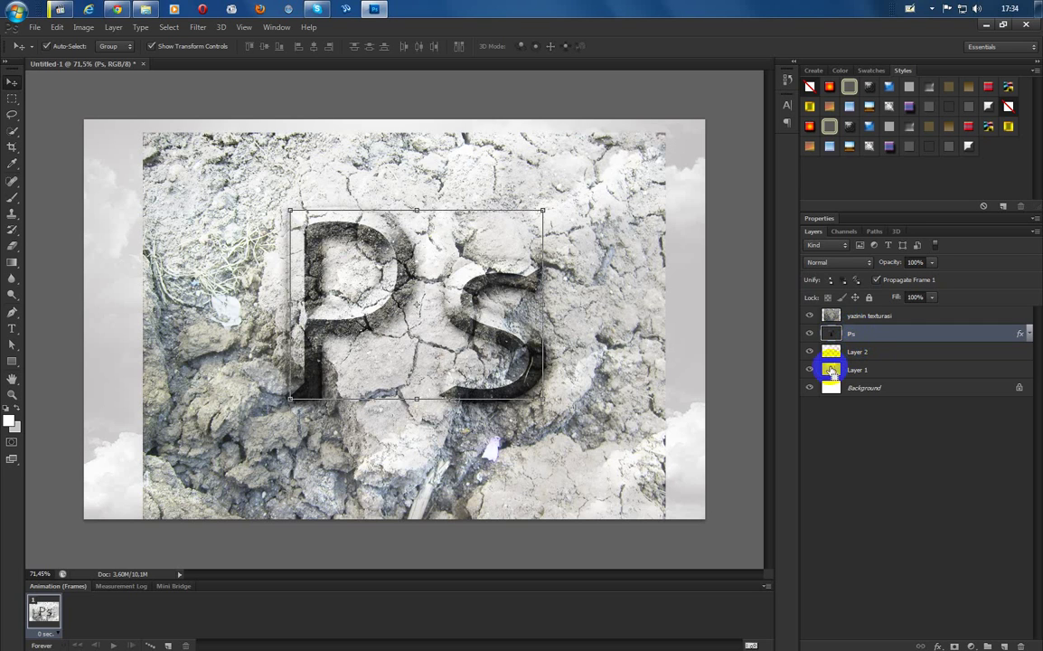
{"action": "left_click_drag", "start_coordinate": [808, 370], "coordinate": [830, 339]}
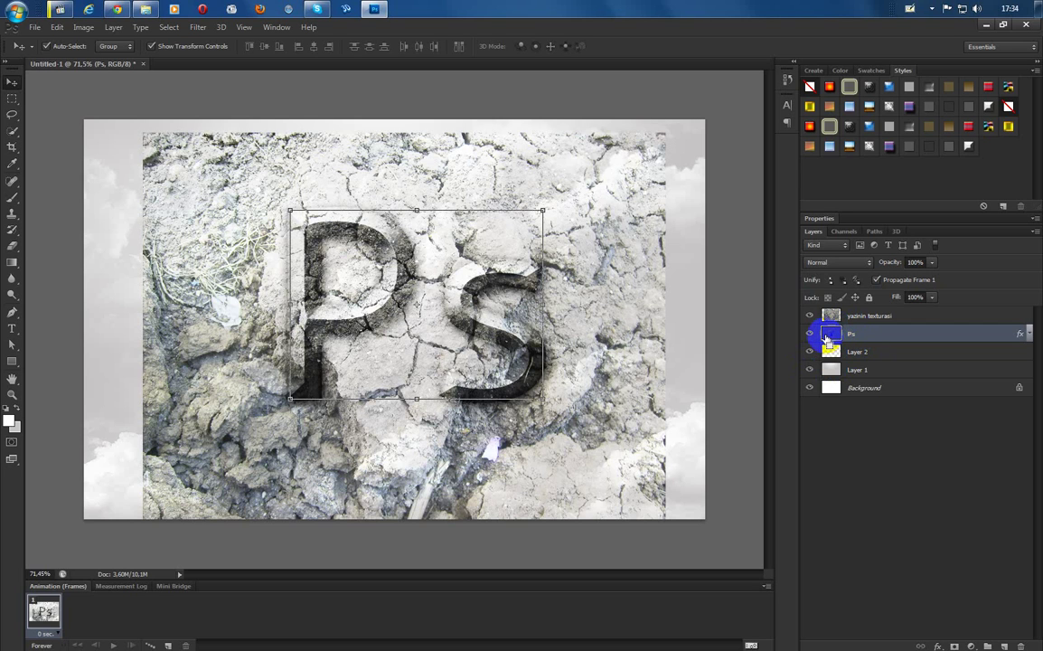
{"action": "left_click", "coordinate": [831, 336], "text": "ctrl"}
{"action": "left_click", "coordinate": [313, 287]}
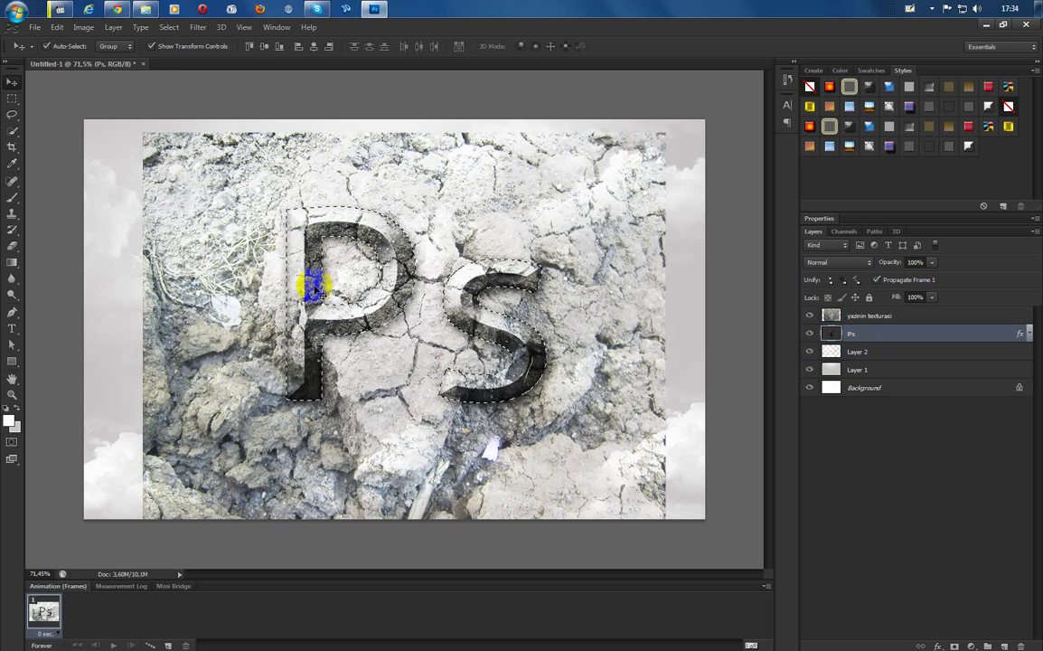
{"action": "left_click", "coordinate": [833, 337], "text": "ctrl"}
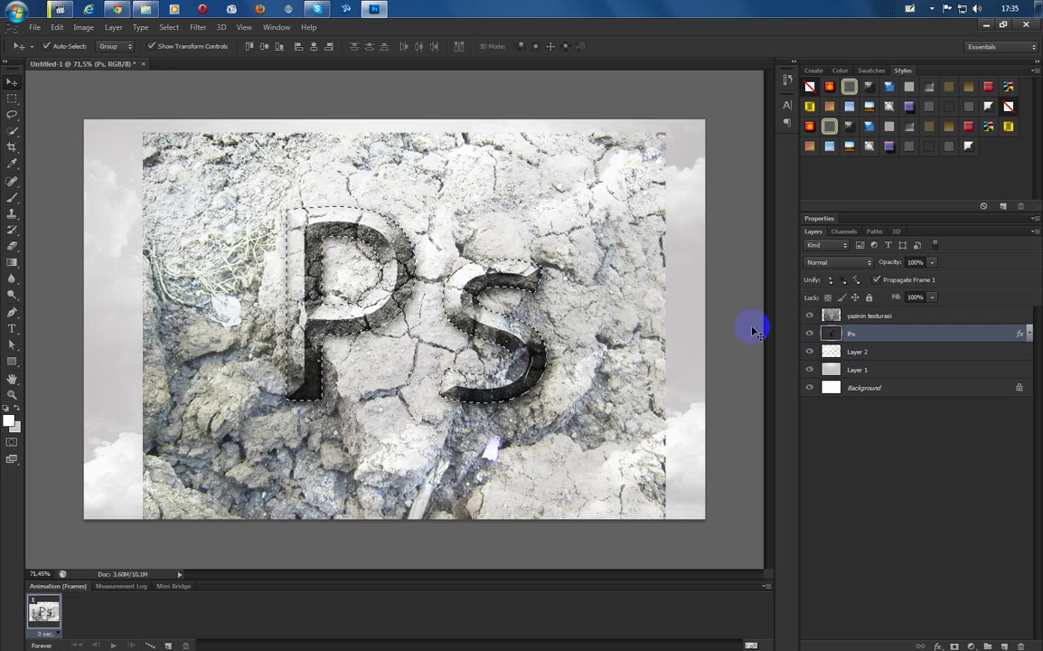
{"action": "left_click", "coordinate": [359, 258]}
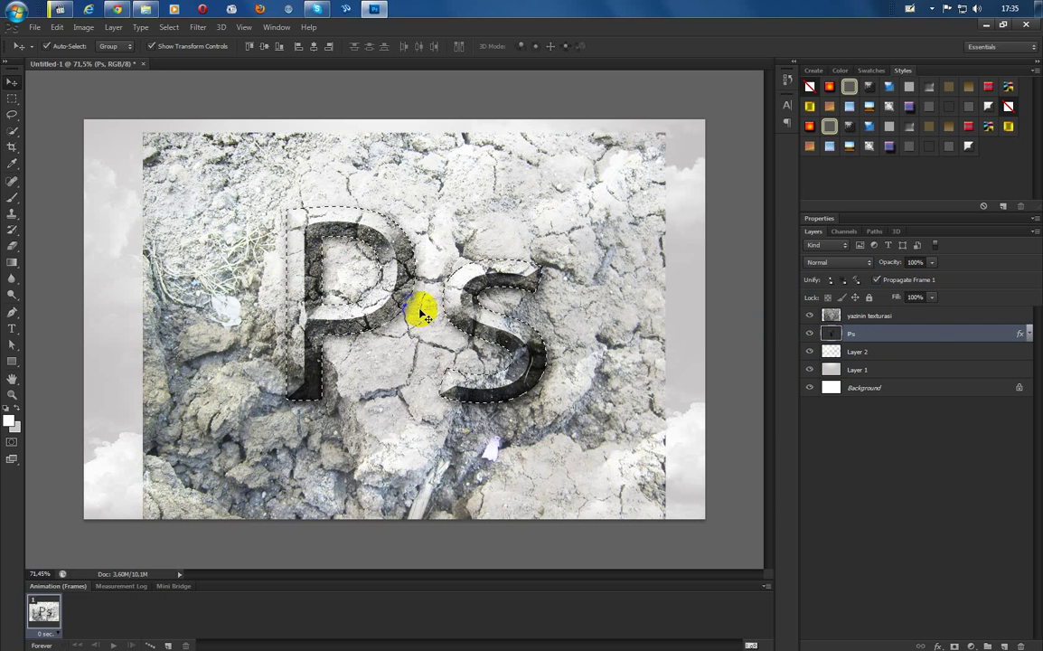
{"action": "left_click_drag", "start_coordinate": [926, 342], "coordinate": [872, 321]}
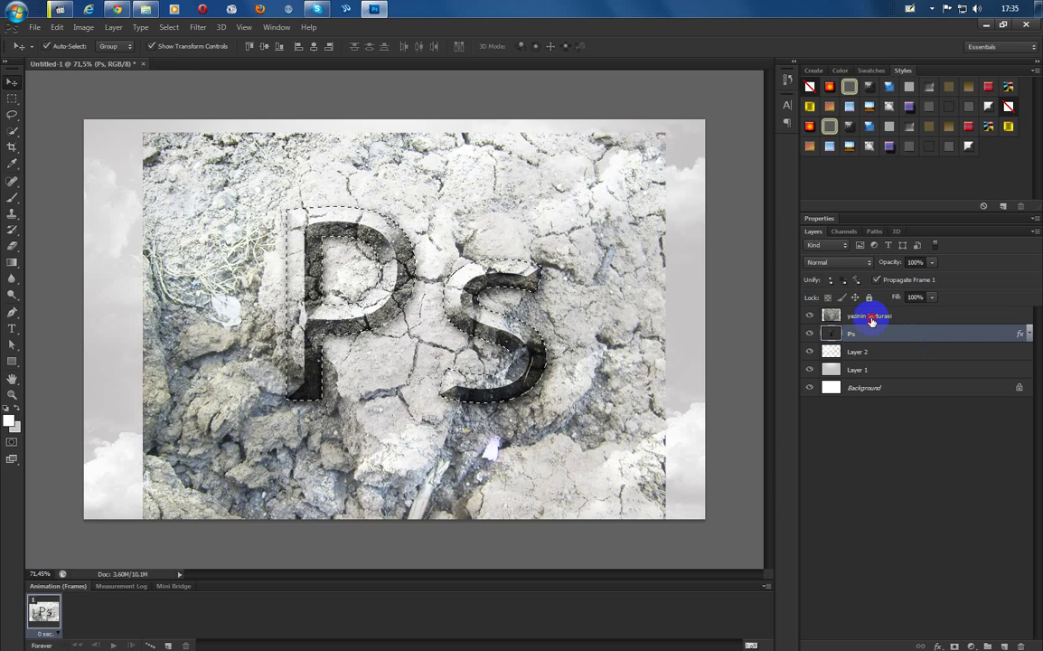
Duplicate the "yazinin texturasi" layer as "yazinin texturasi copy" with the letter selection kept active
{"action": "left_click", "coordinate": [871, 321]}
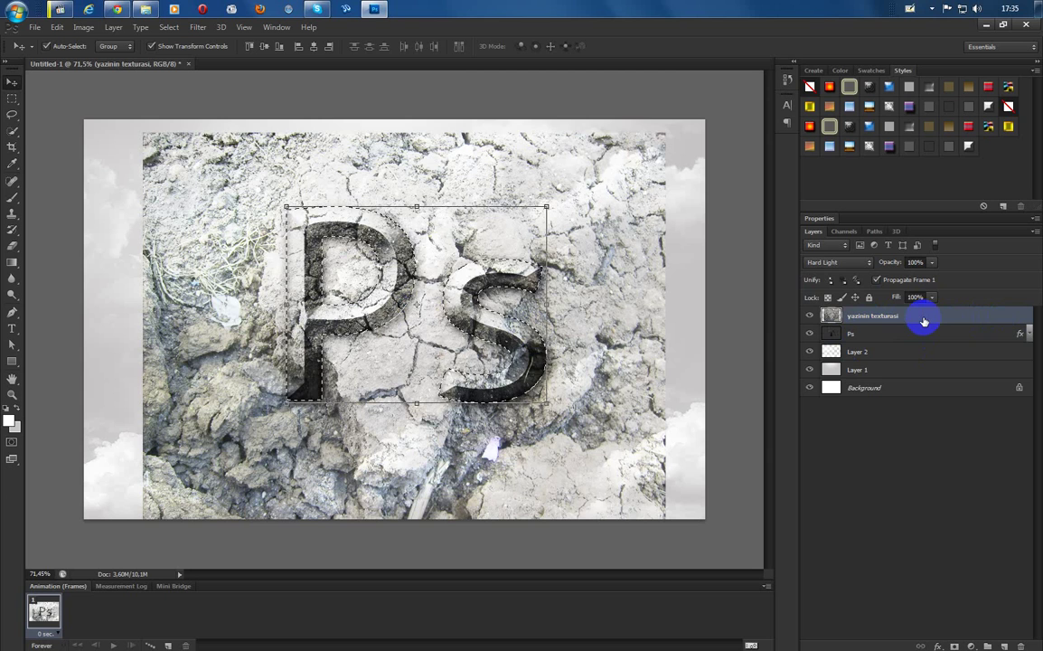
{"action": "right_click", "coordinate": [905, 318]}
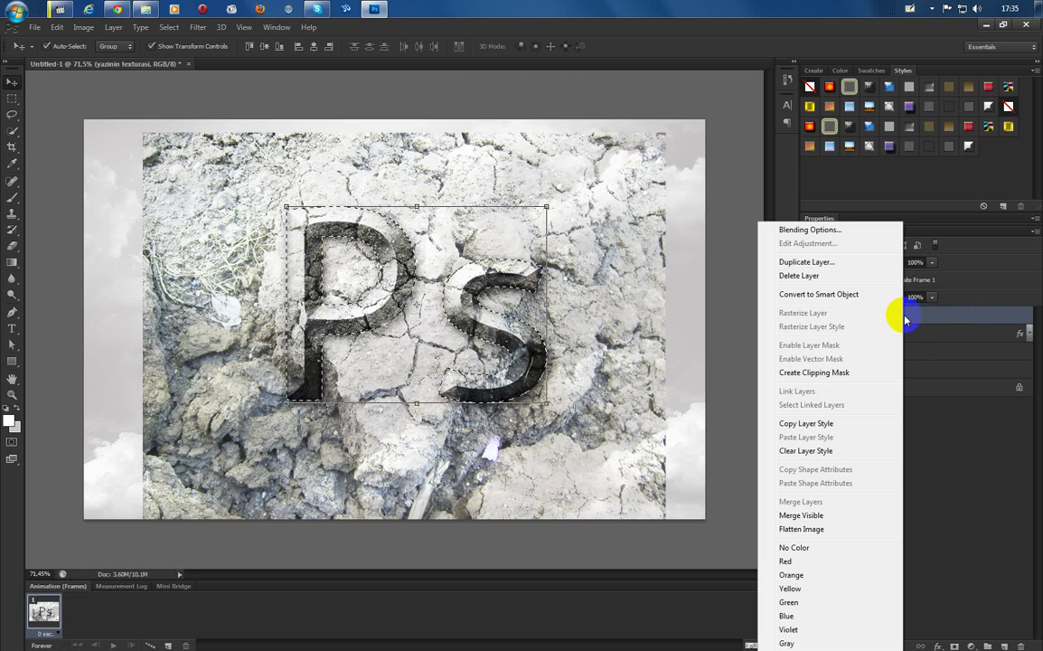
{"action": "left_click", "coordinate": [848, 262]}
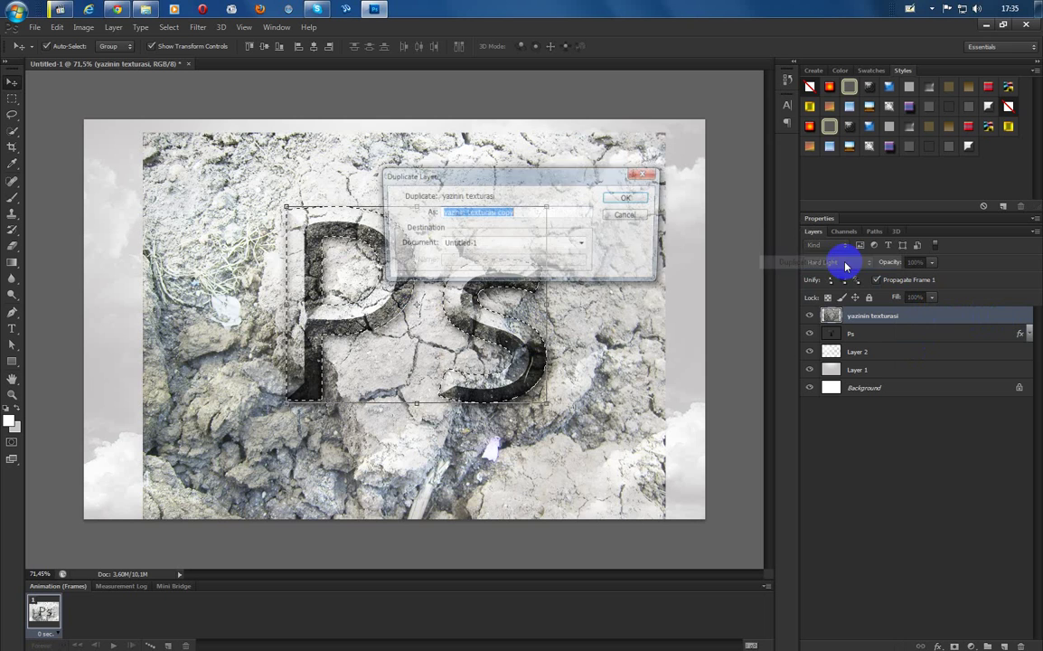
{"action": "left_click", "coordinate": [634, 198]}
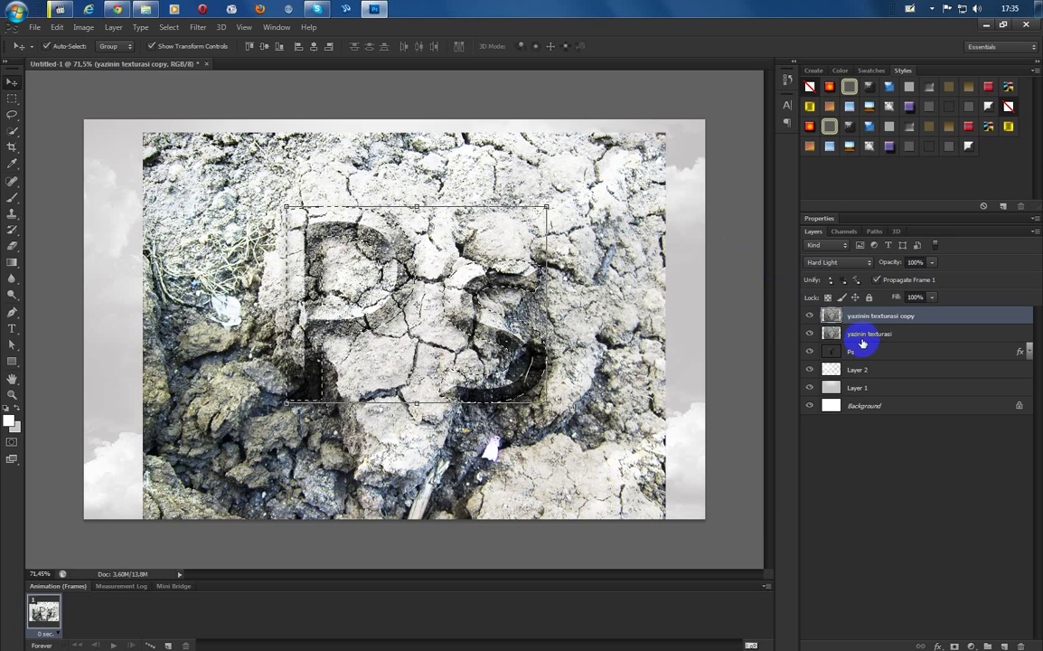
Remove the "yazinin texturasi copy" layer, make "yazinin texturasi" active and clear the selection
{"action": "left_click_drag", "start_coordinate": [878, 335], "coordinate": [861, 327]}
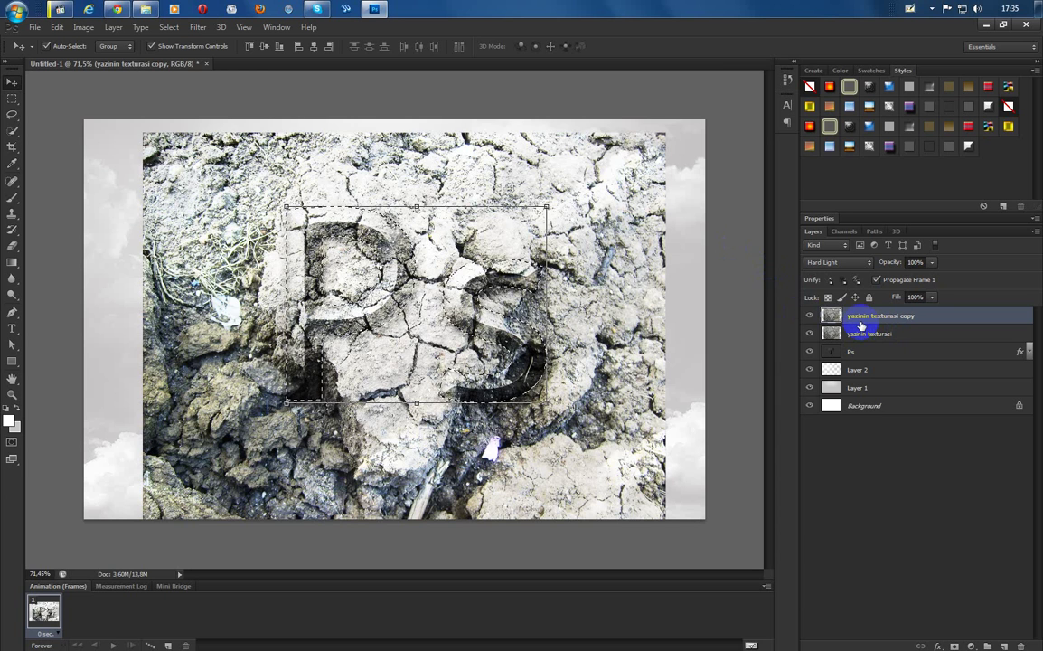
{"action": "left_click_drag", "start_coordinate": [861, 327], "coordinate": [885, 332]}
{"action": "left_click", "coordinate": [885, 332]}
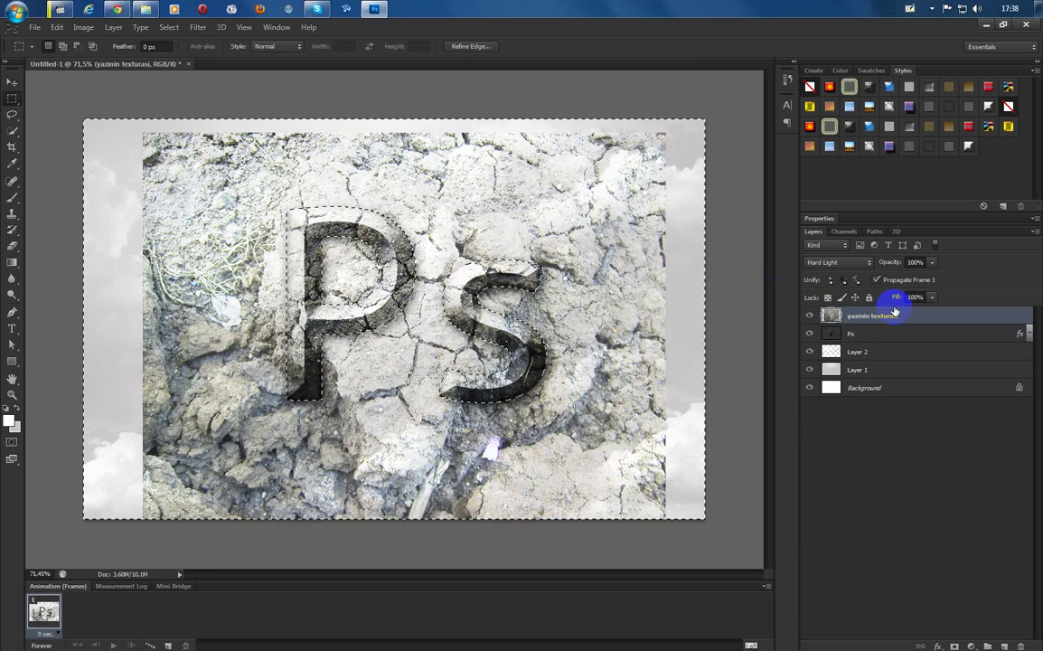
{"action": "key", "text": "ctrl+d"}
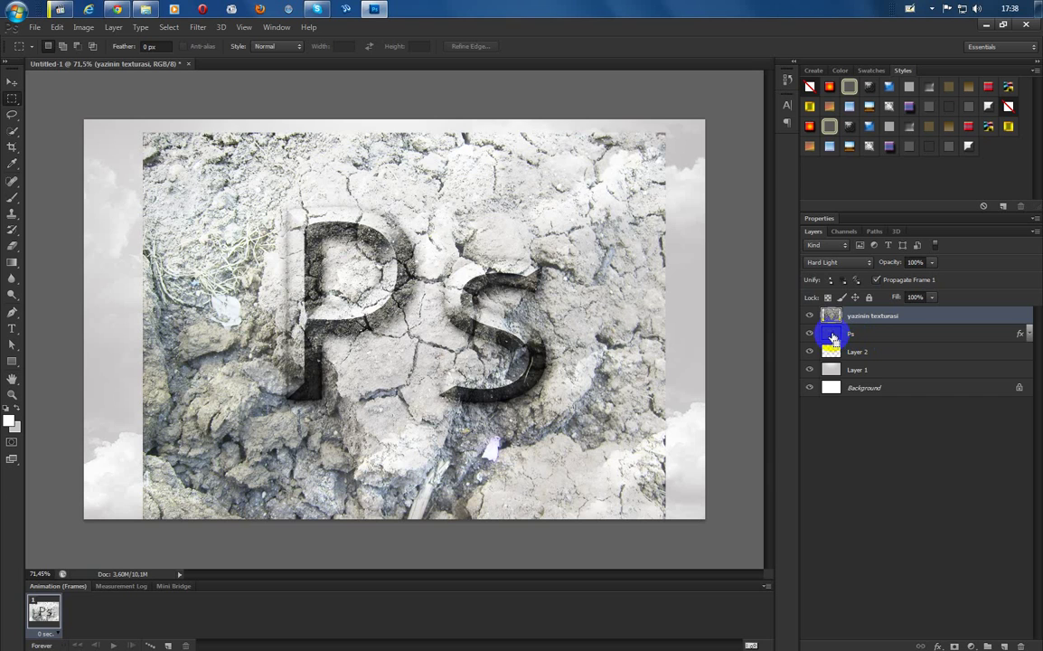
Select everything outside the "Ps" letter outline, delete the "yazinin texturasi" texture there and deselect
{"action": "left_click", "coordinate": [833, 337], "text": "ctrl"}
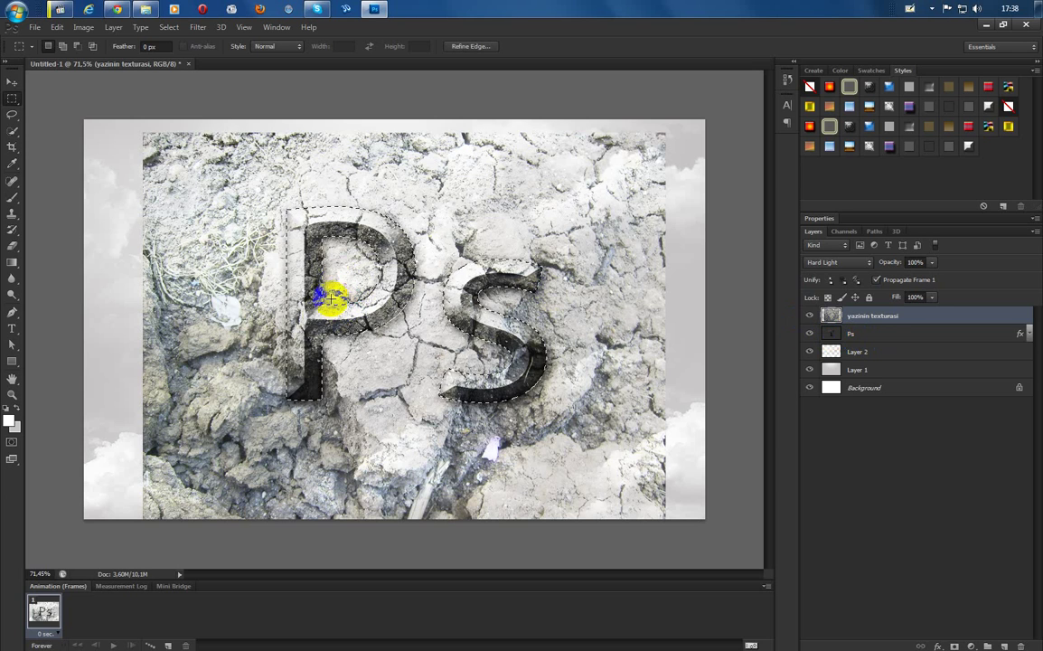
{"action": "left_click", "coordinate": [11, 82]}
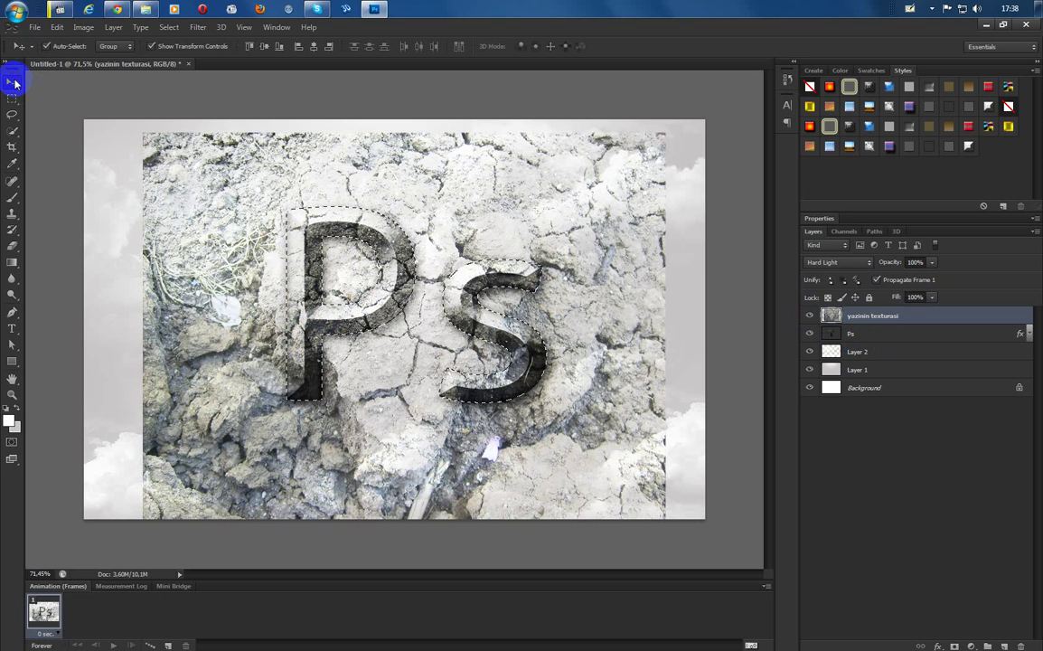
{"action": "left_click", "coordinate": [166, 28]}
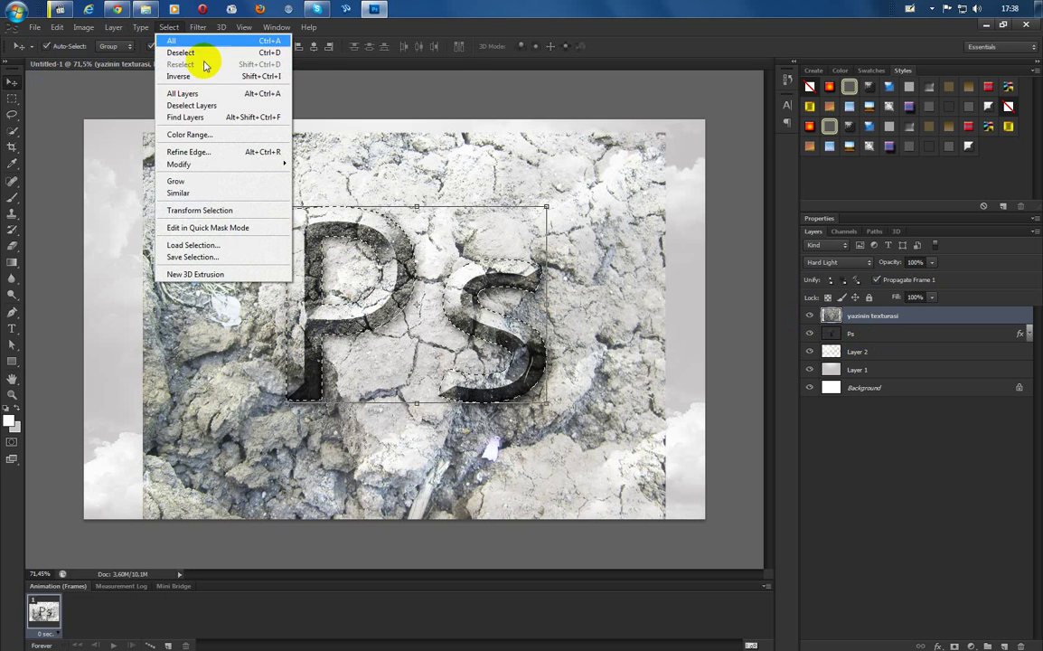
{"action": "left_click", "coordinate": [276, 79]}
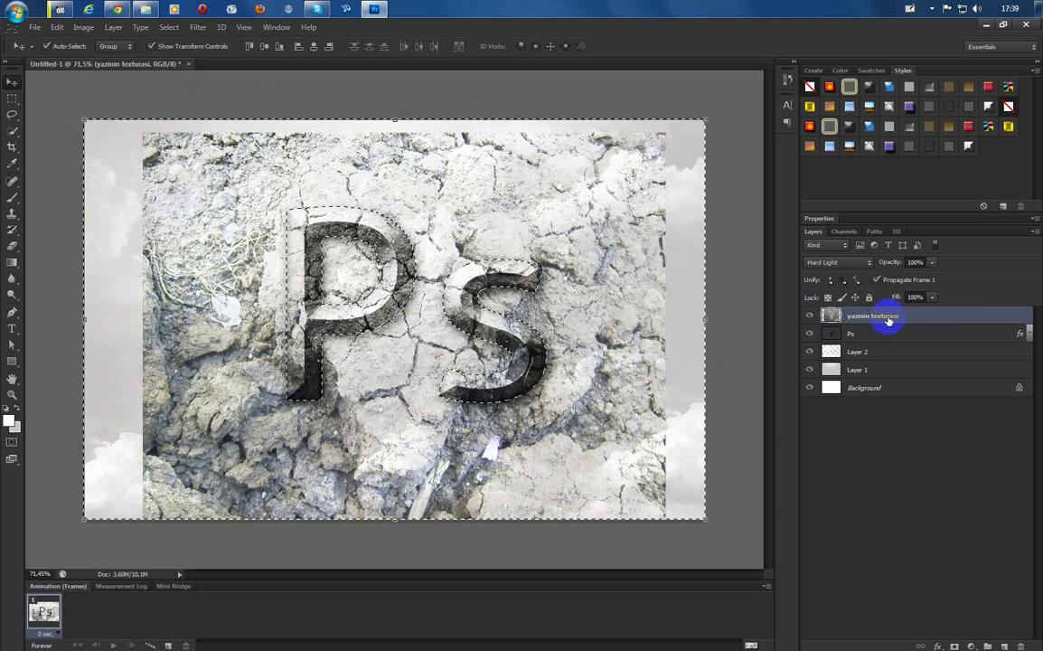
{"action": "left_click", "coordinate": [955, 323], "text": "alt"}
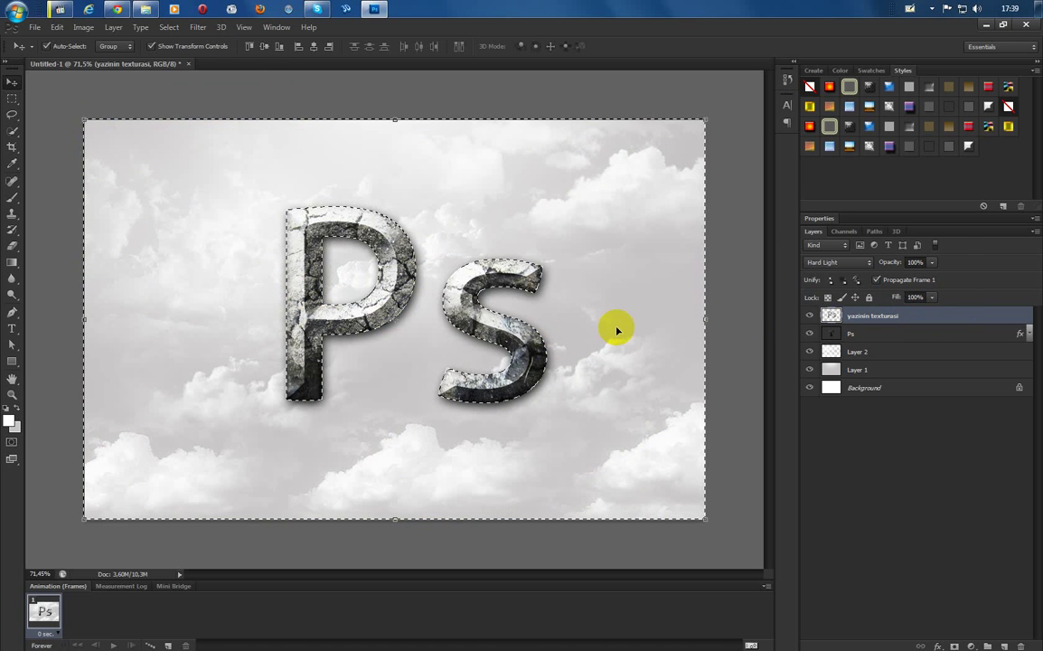
{"action": "key", "text": "ctrl+d"}
{"action": "key", "text": "ctrl+t"}
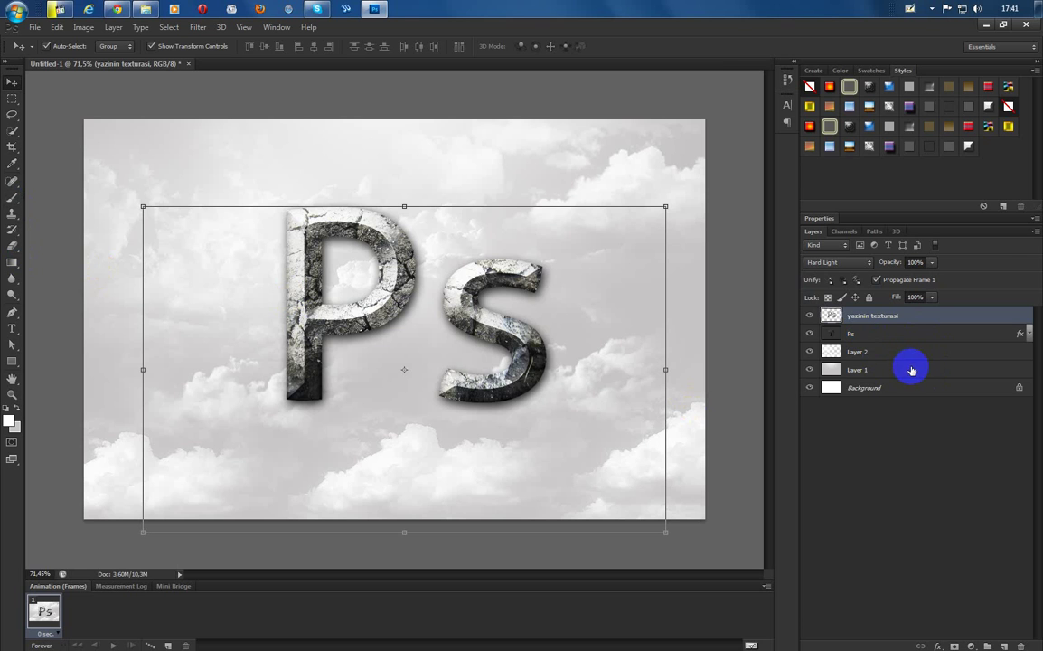
Keep the current Windows color scheme in the performance prompt and add a new empty layer directly above Layer 2
{"action": "key", "text": "shift+alt+n"}
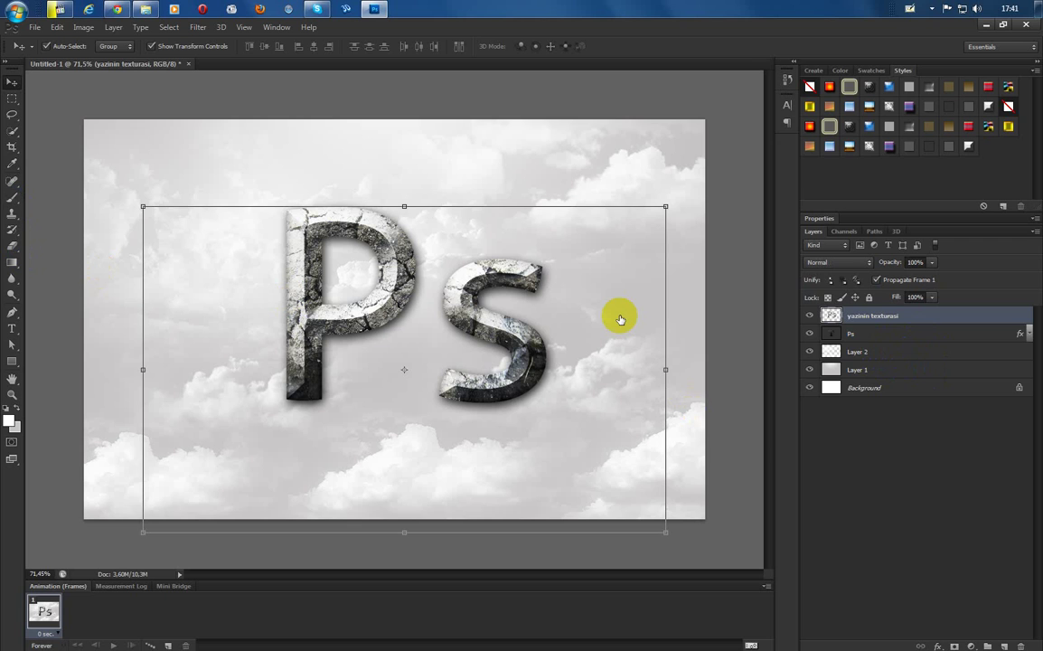
{"action": "left_click", "coordinate": [889, 347]}
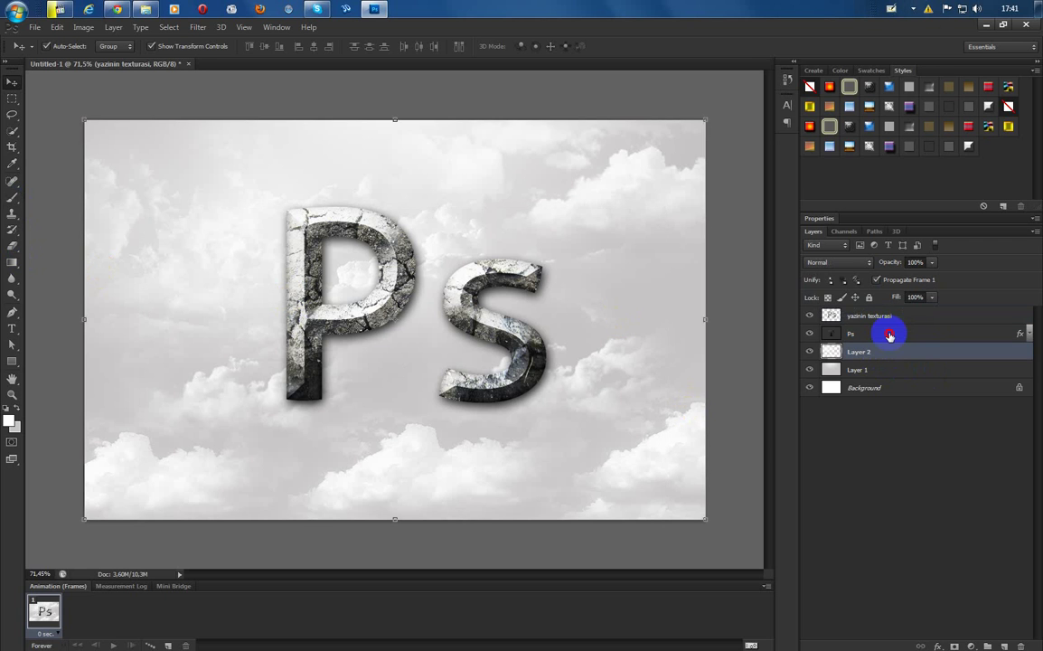
{"action": "left_click", "coordinate": [889, 334]}
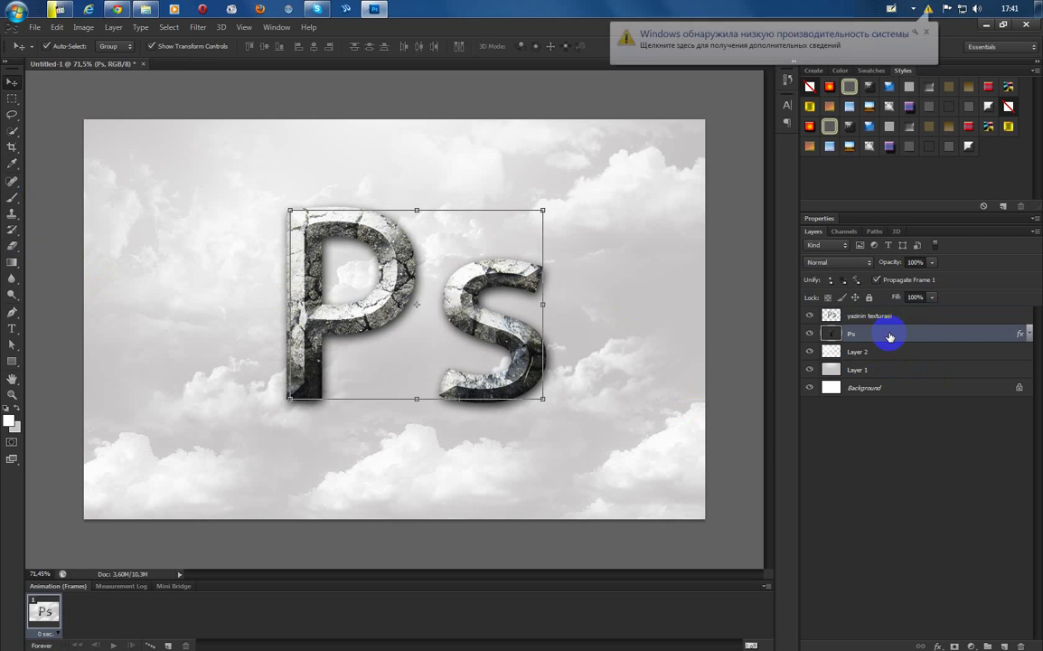
{"action": "left_click", "coordinate": [926, 32]}
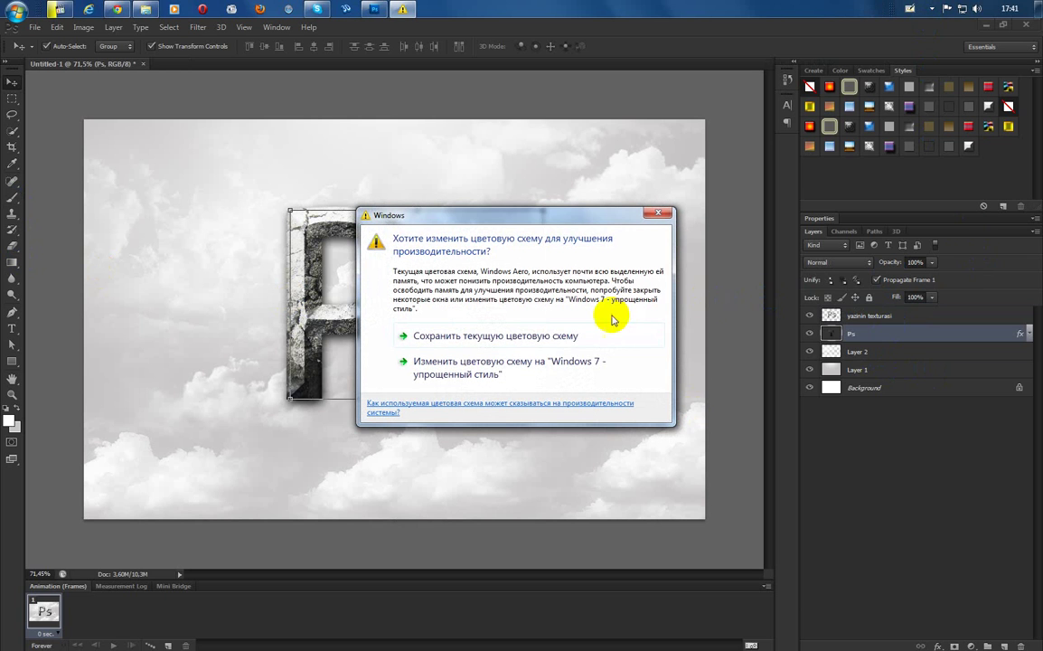
{"action": "left_click", "coordinate": [528, 337]}
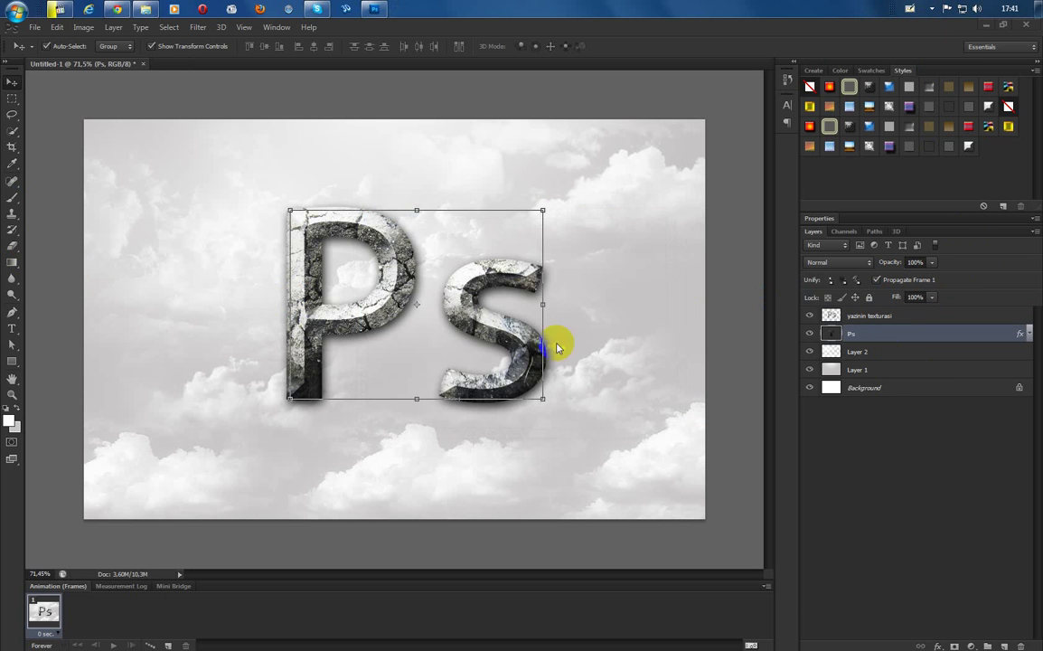
{"action": "left_click", "coordinate": [883, 354]}
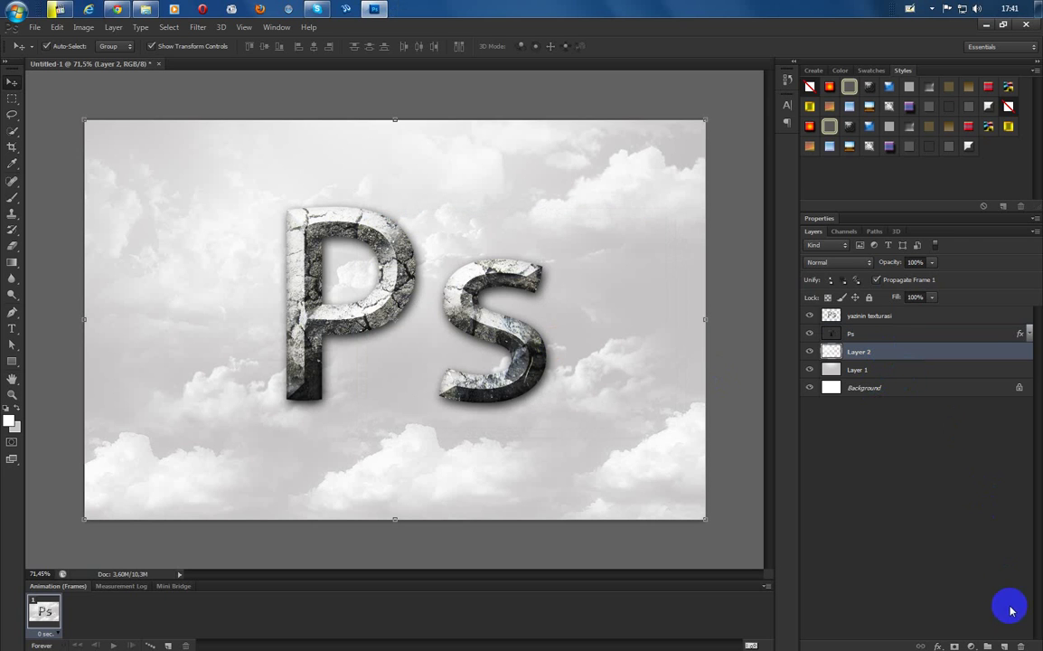
{"action": "left_click", "coordinate": [1004, 646]}
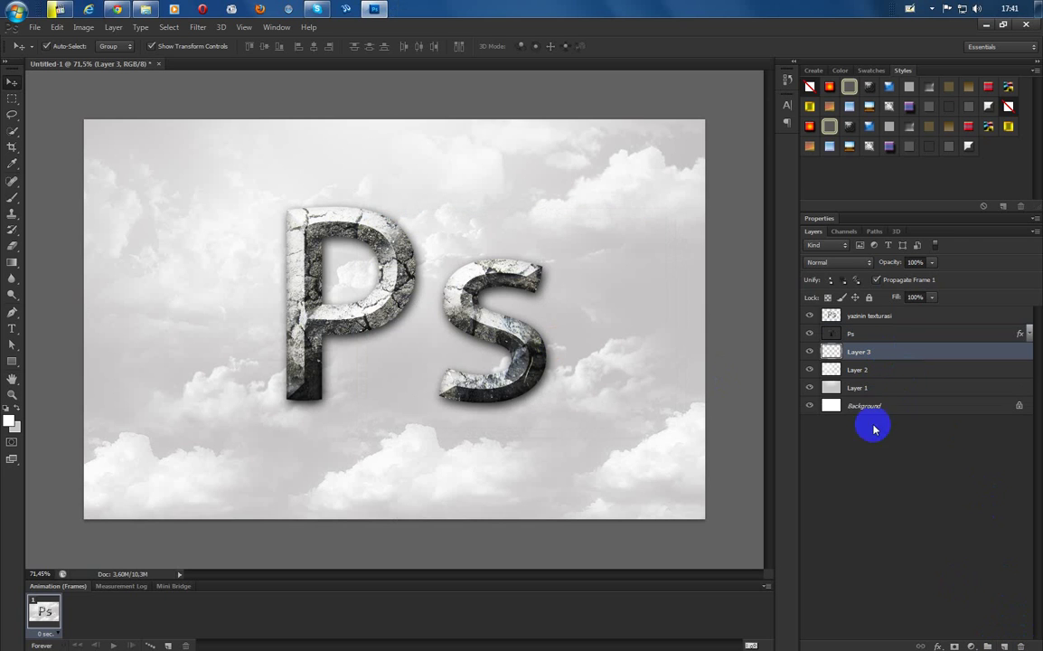
Nudge the "Ps" text layer and the "yazinin texturasi" layer together slightly to the left on the canvas
{"action": "left_click", "coordinate": [865, 336]}
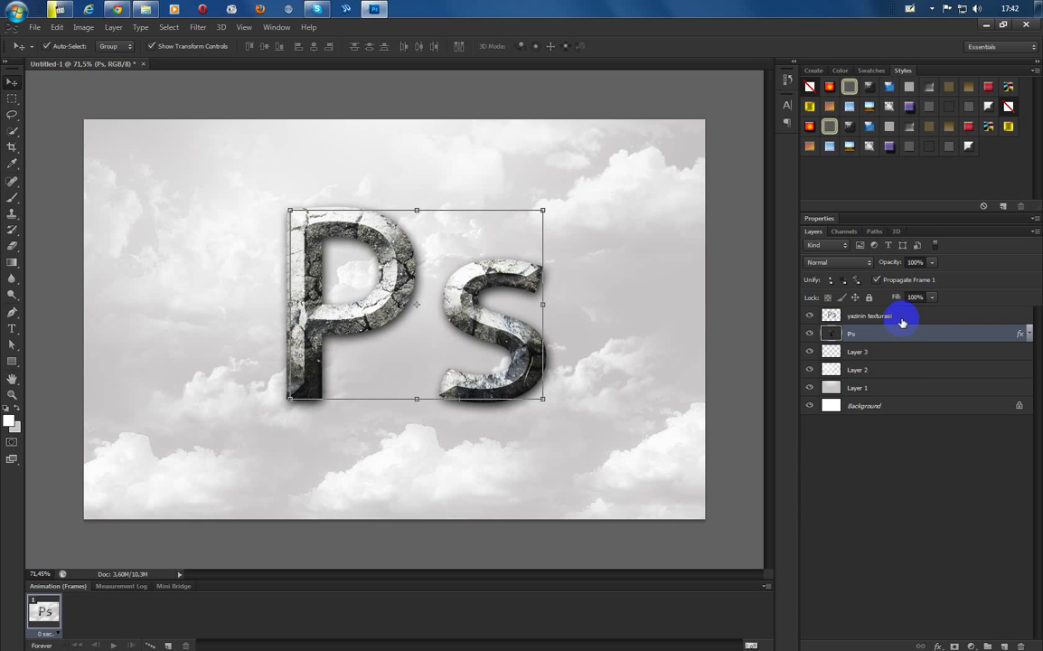
{"action": "left_click", "coordinate": [901, 318], "text": "shift"}
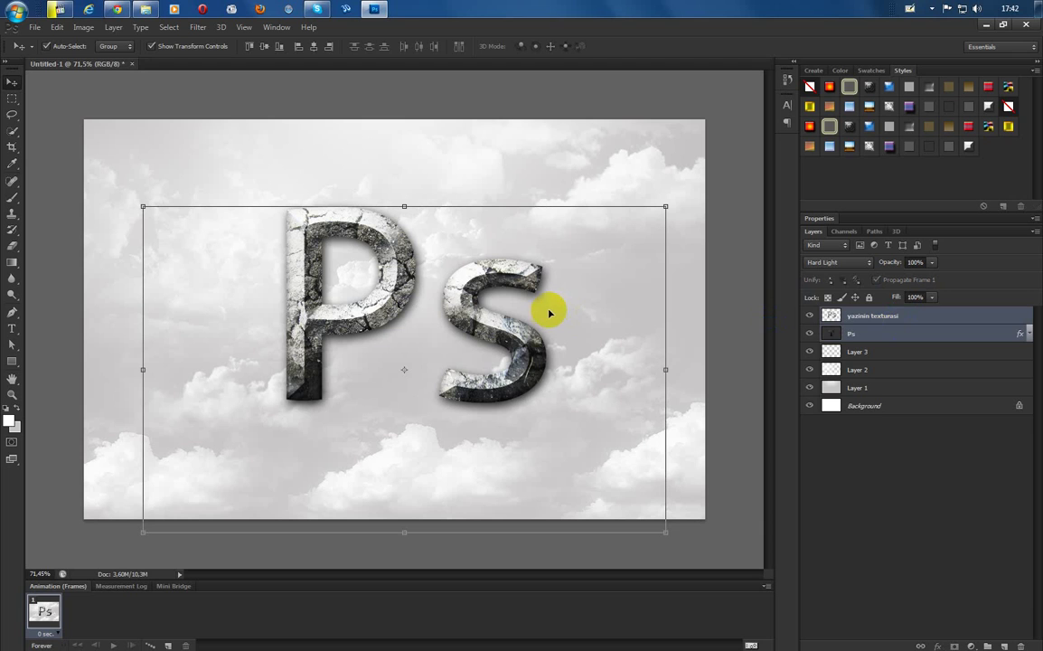
{"action": "key", "text": "Left"}
{"action": "key", "text": "Left"}
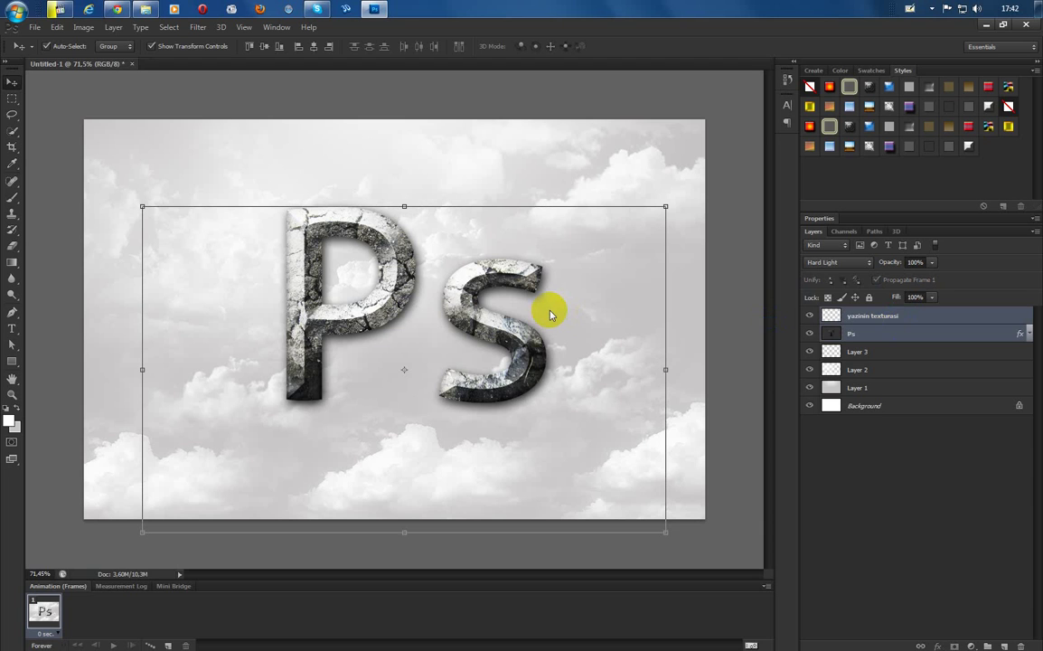
{"action": "key", "text": "Left"}
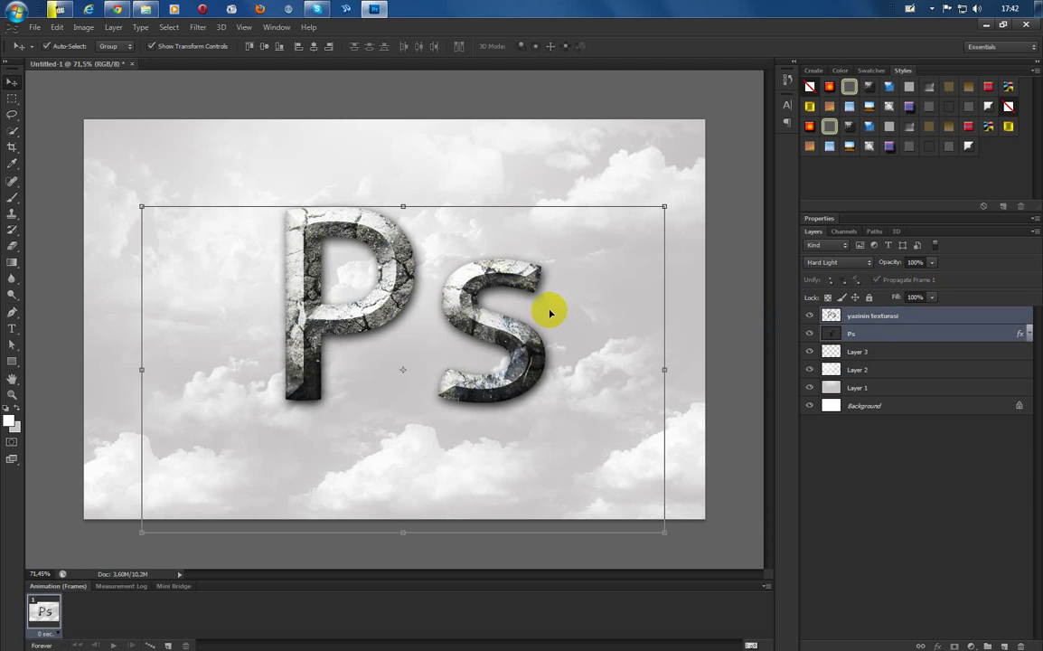
{"action": "key", "text": "Left"}
{"action": "key", "text": "Left"}
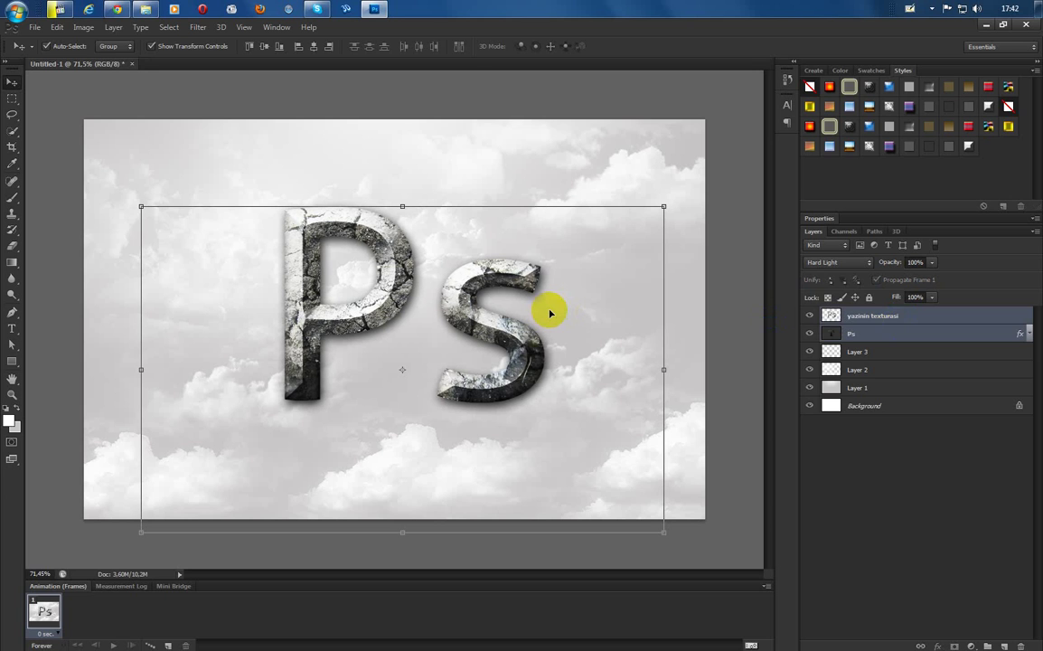
{"action": "key", "text": "Left"}
{"action": "key", "text": "Left"}
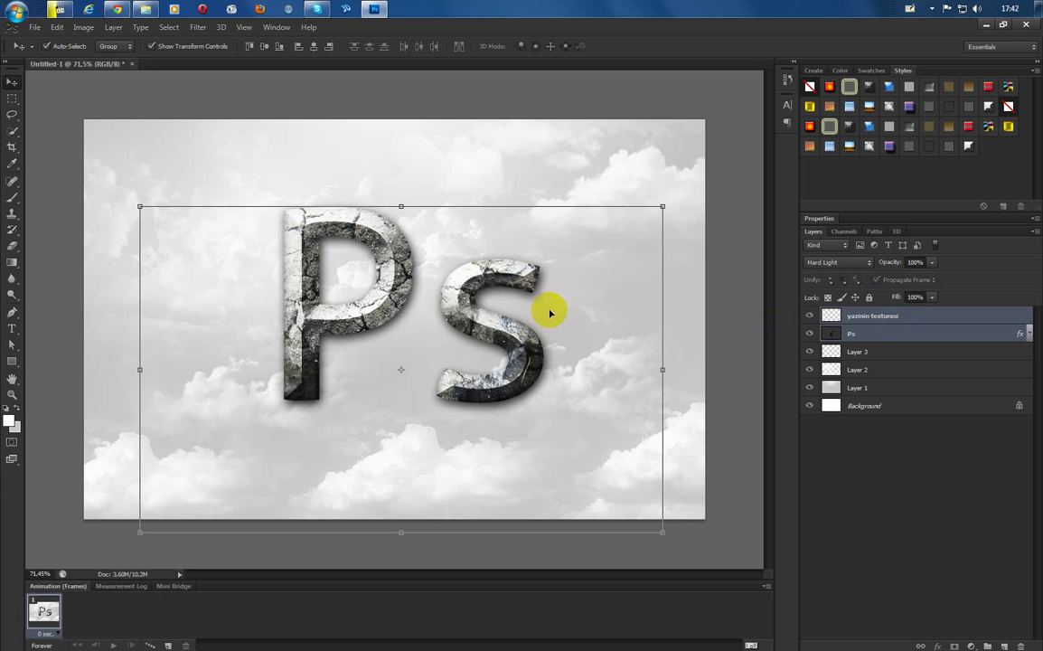
{"action": "key", "text": "Left"}
{"action": "key", "text": "Left"}
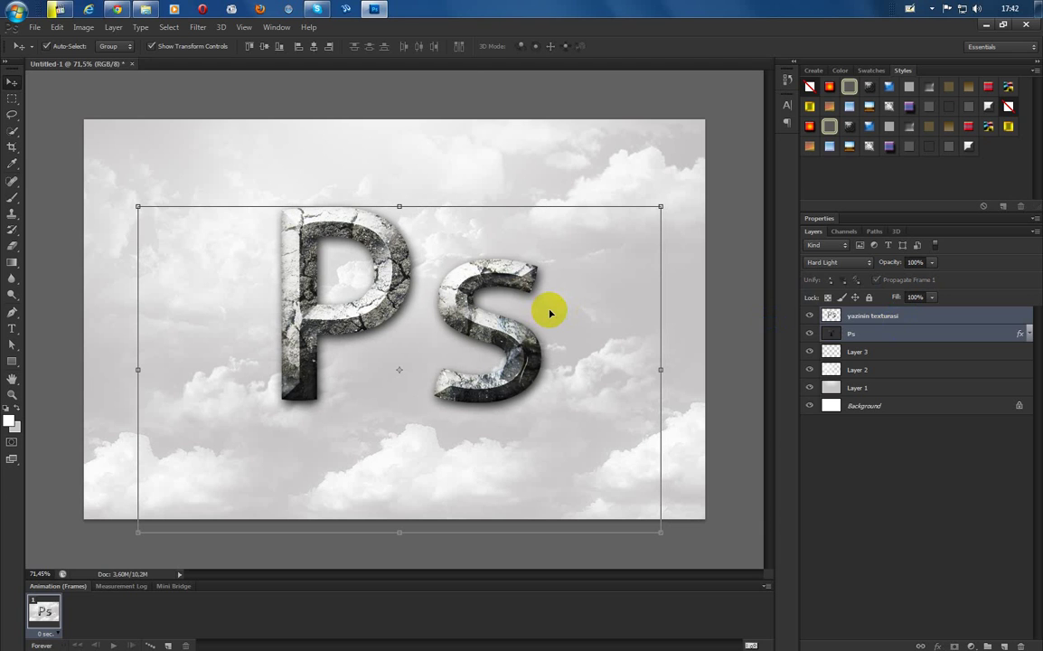
{"action": "key", "text": "Left"}
{"action": "key", "text": "Left"}
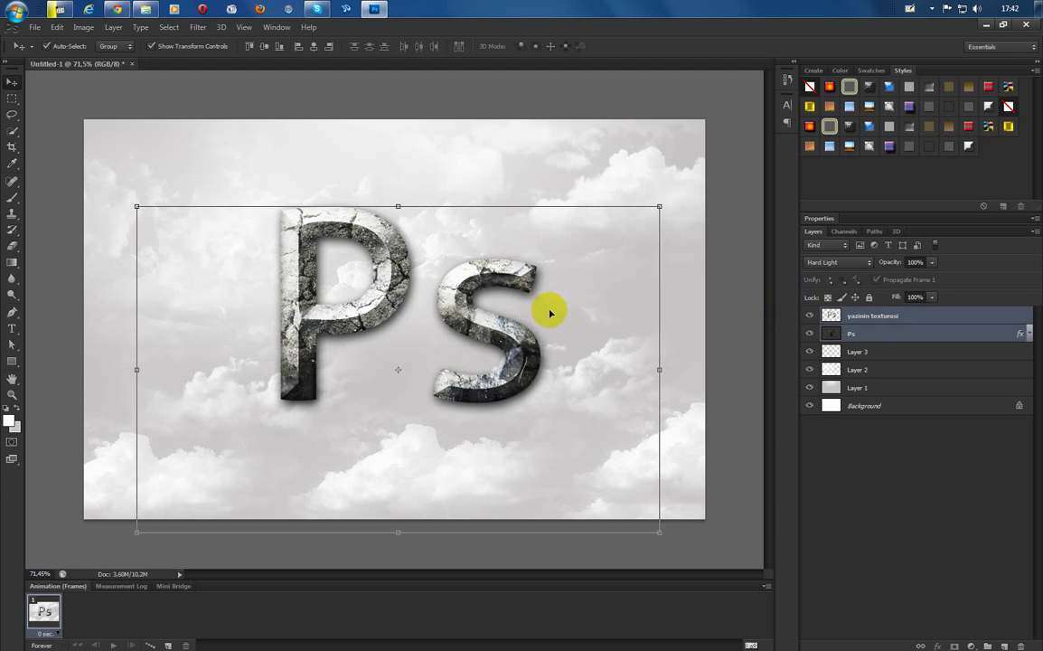
{"action": "key", "text": "Left"}
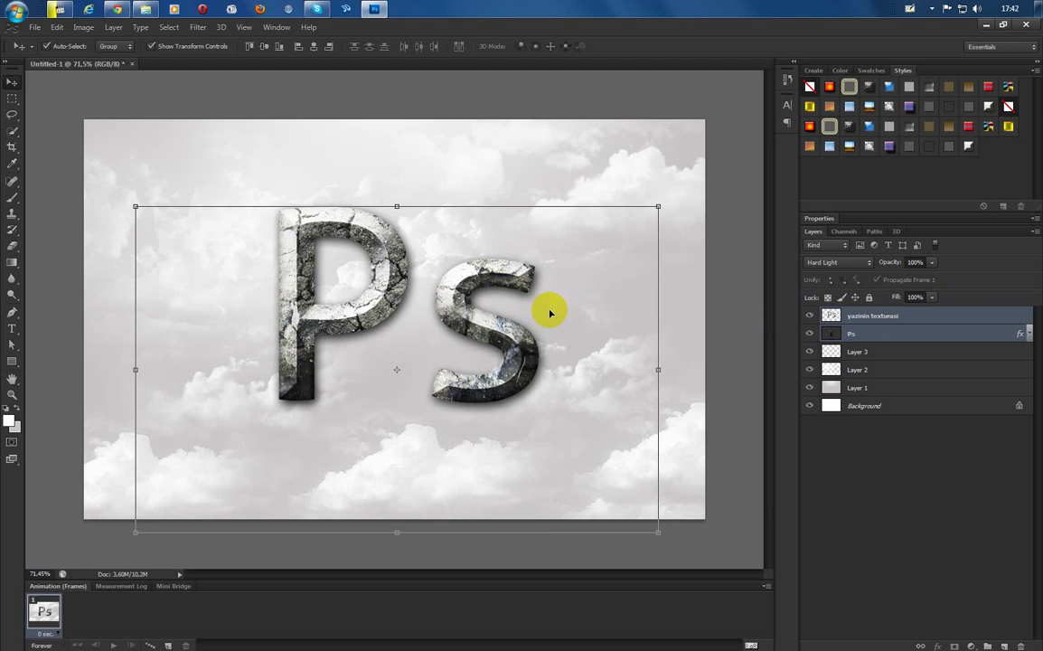
Make Layer 3 active and load the "gul bruwlari" brush file into the Brush tool's presets
{"action": "left_click", "coordinate": [904, 336]}
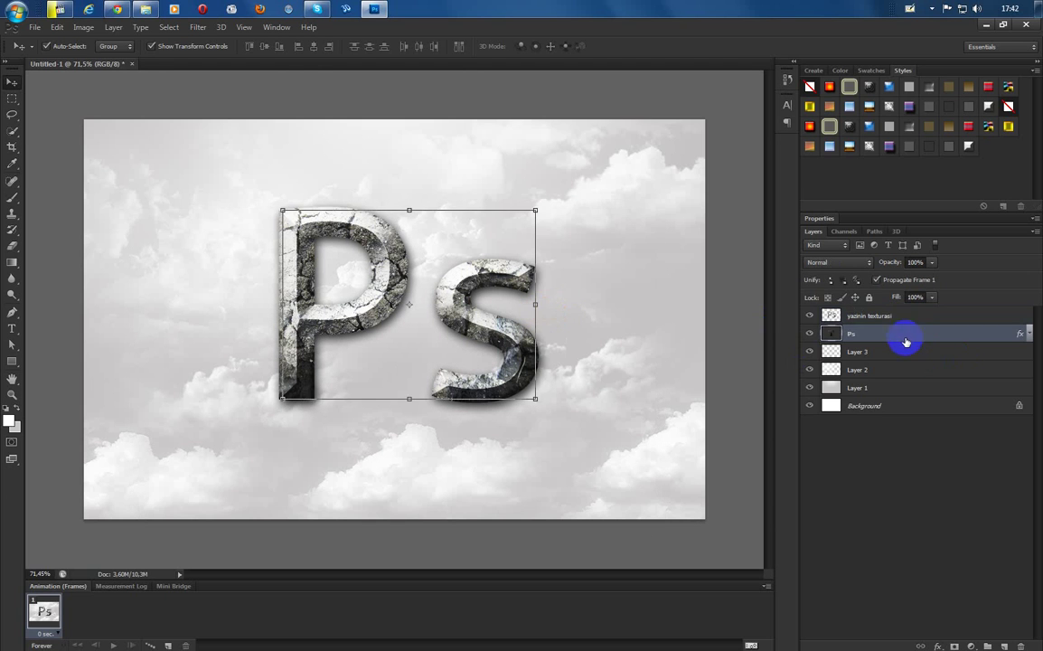
{"action": "left_click", "coordinate": [899, 352]}
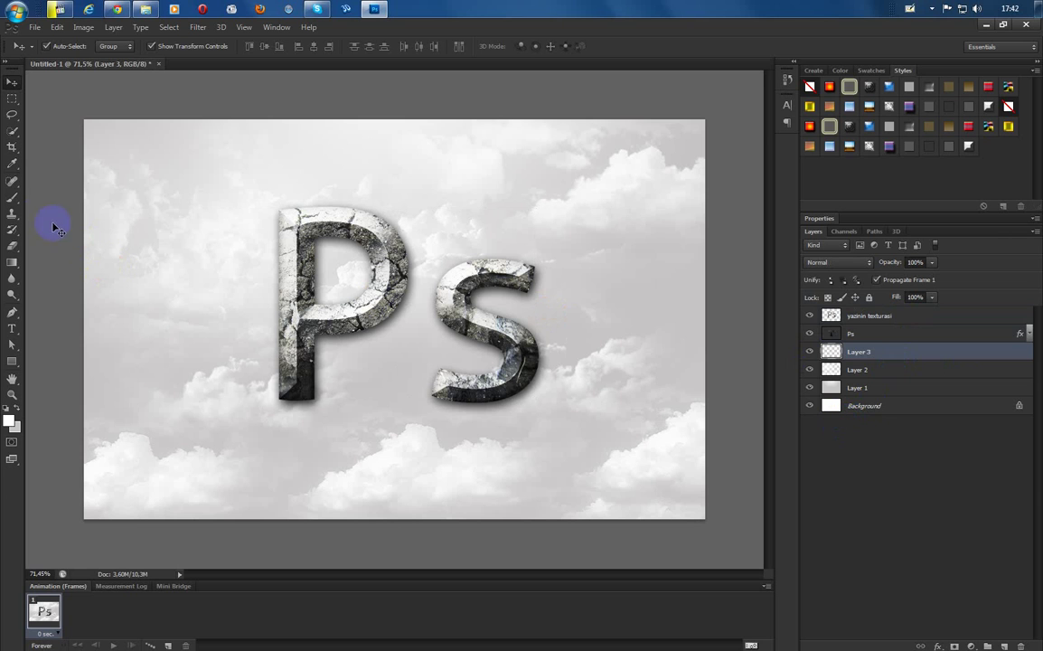
{"action": "left_click", "coordinate": [12, 196]}
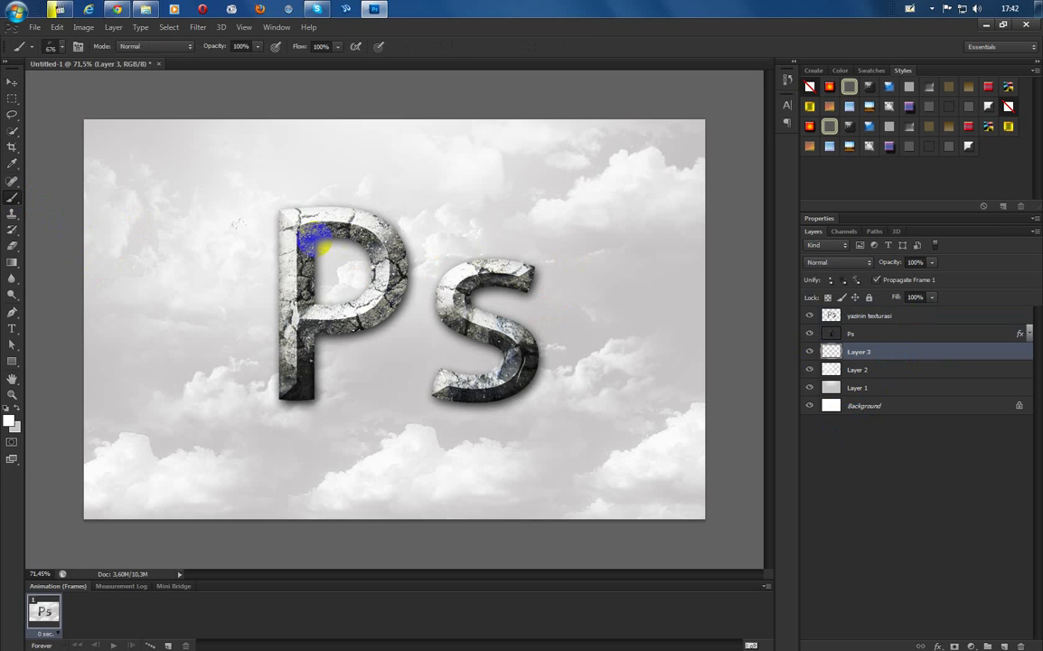
{"action": "right_click", "coordinate": [299, 233]}
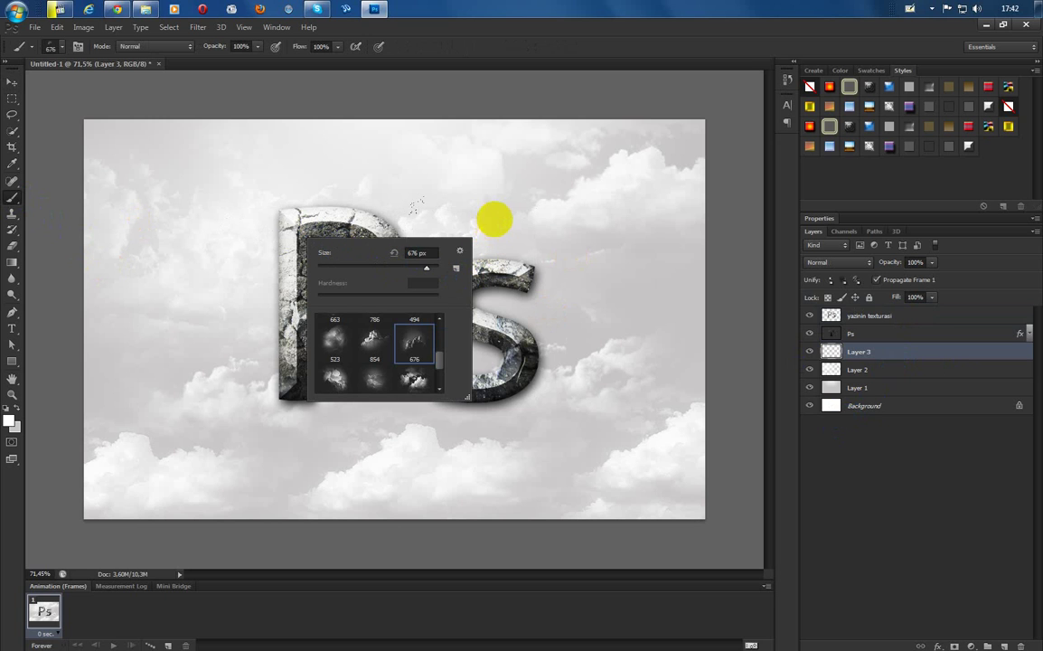
{"action": "left_click", "coordinate": [459, 252]}
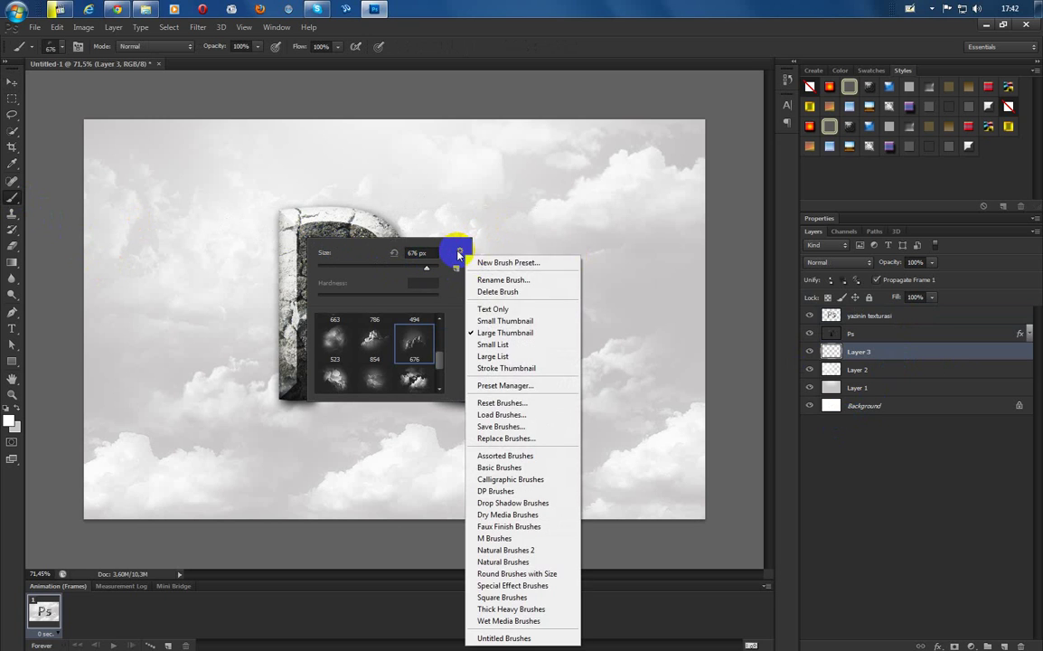
{"action": "left_click", "coordinate": [469, 298]}
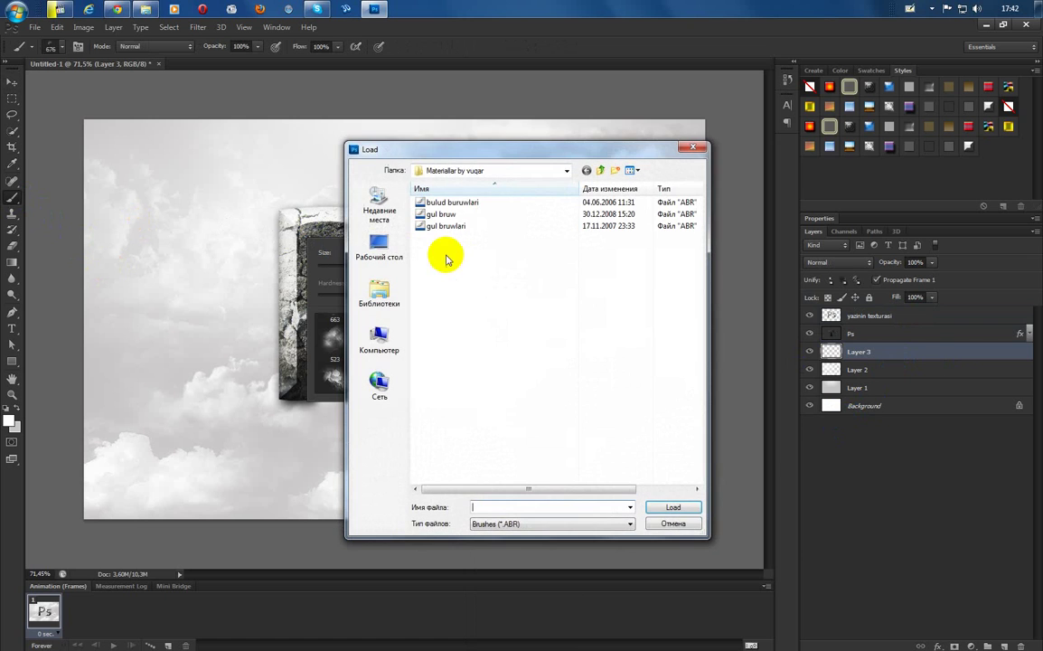
{"action": "left_click", "coordinate": [452, 228]}
{"action": "double_click", "coordinate": [451, 228]}
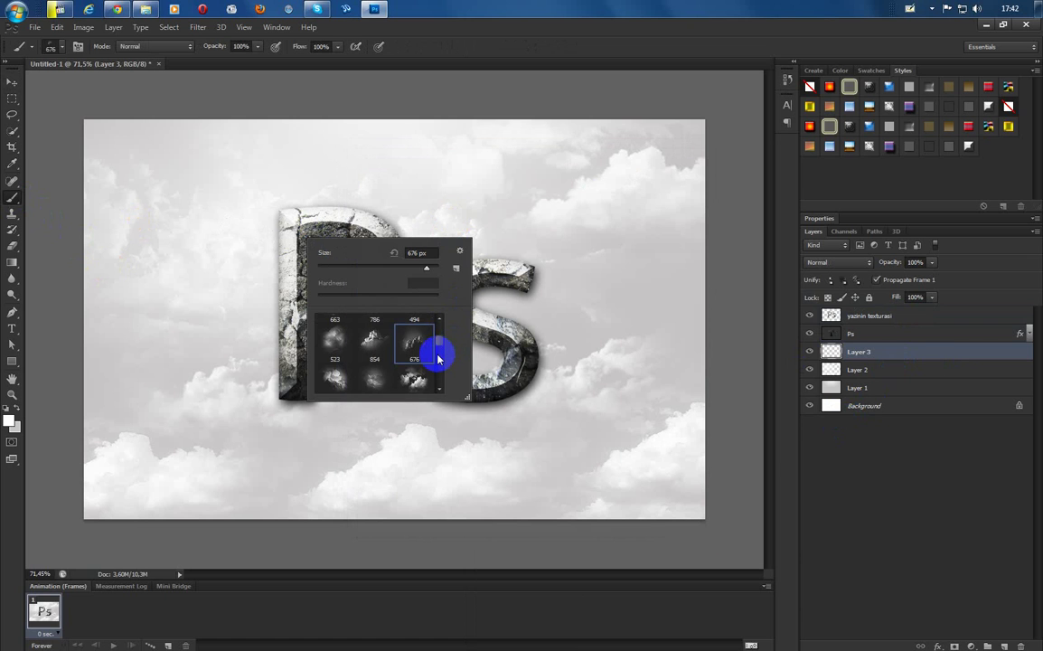
Choose the 552 px leafy floral brush from the loaded brush presets
{"action": "scroll", "coordinate": [439, 354], "scroll_direction": "down", "scroll_amount": 3}
{"action": "scroll", "coordinate": [441, 357], "scroll_direction": "down", "scroll_amount": 8}
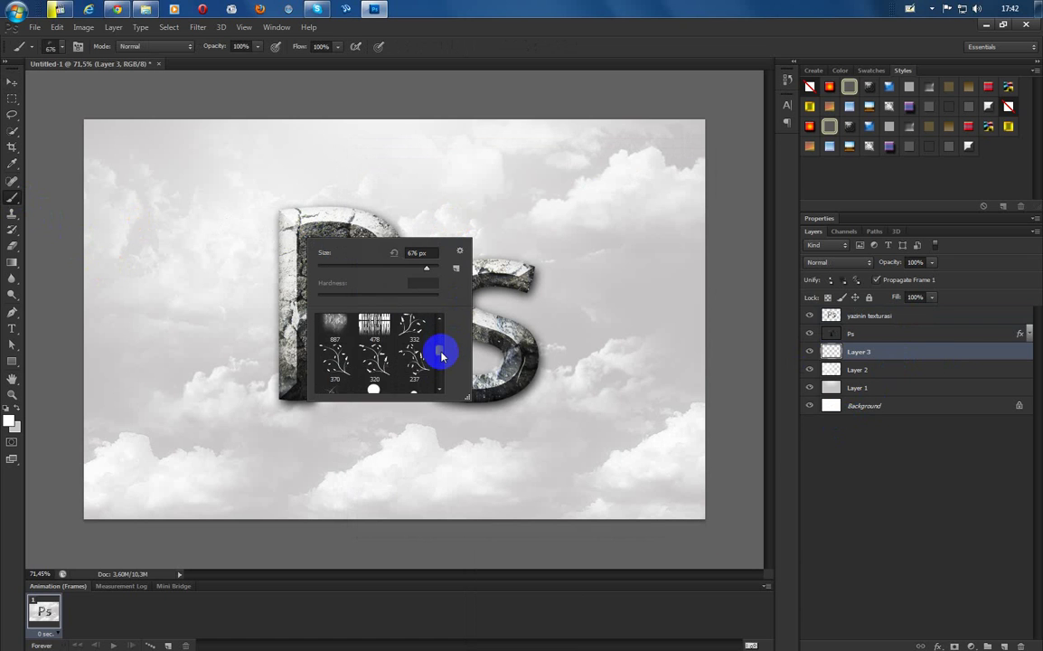
{"action": "scroll", "coordinate": [441, 357], "scroll_direction": "down", "scroll_amount": 2}
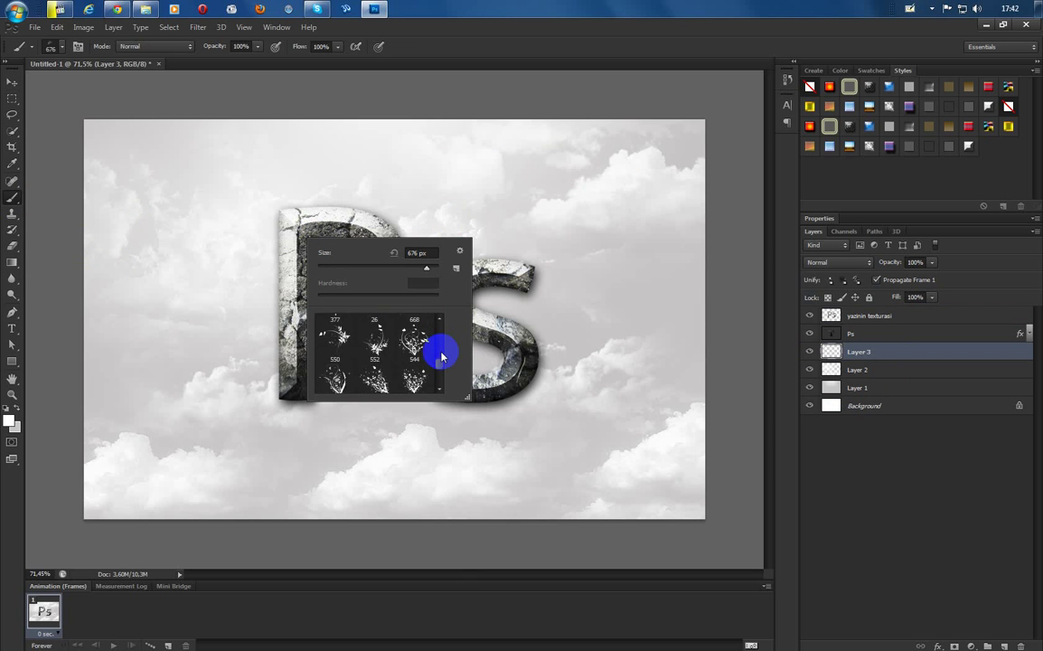
{"action": "left_click", "coordinate": [375, 332]}
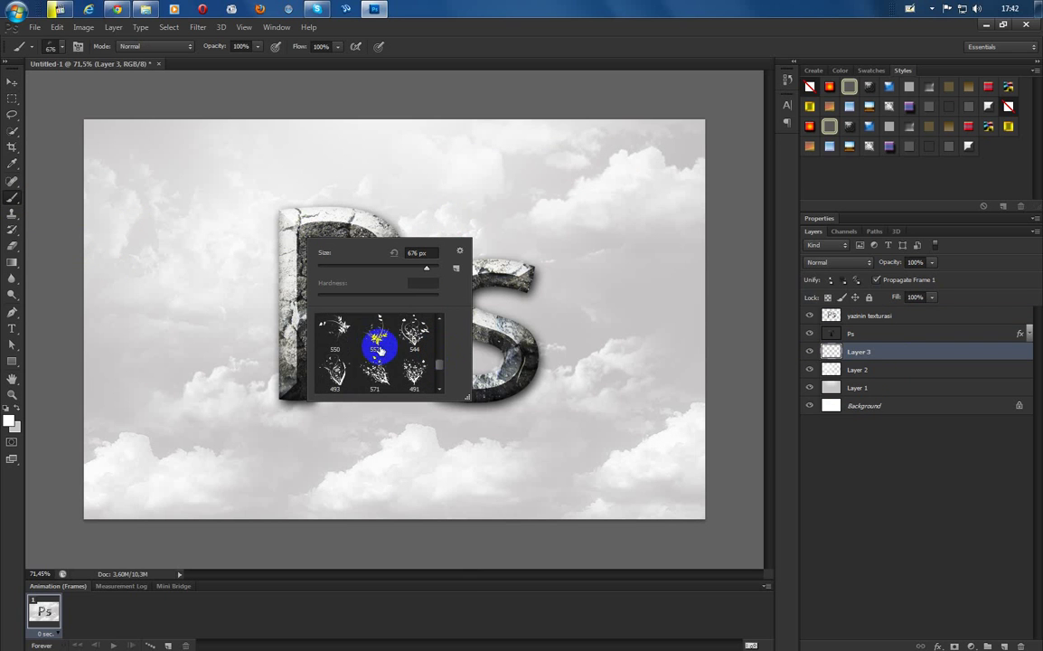
{"action": "left_click", "coordinate": [378, 336]}
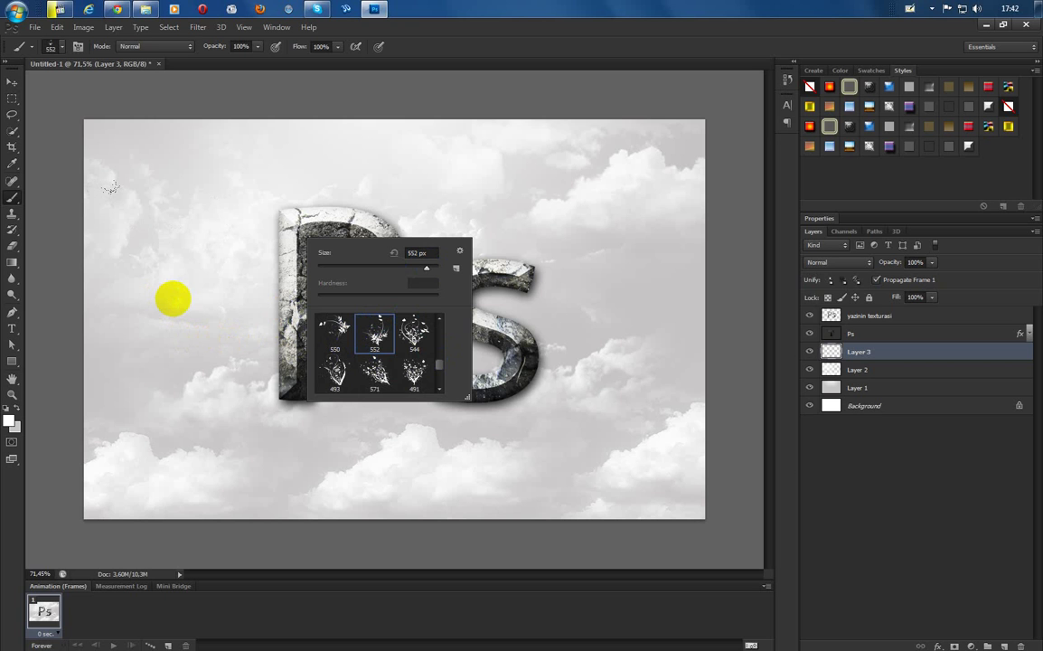
Set the foreground color to black (000000) and stamp the floral brush once on Layer 3, beside the P's outer edge
{"action": "left_click", "coordinate": [10, 420]}
{"action": "left_click_drag", "start_coordinate": [309, 294], "coordinate": [435, 352]}
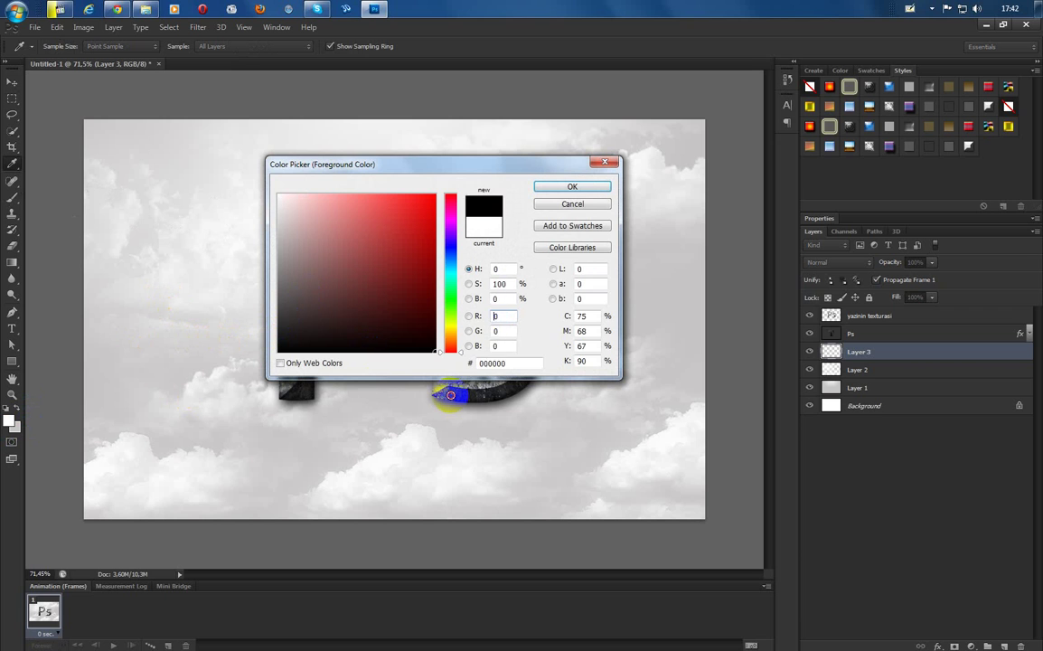
{"action": "left_click", "coordinate": [572, 187]}
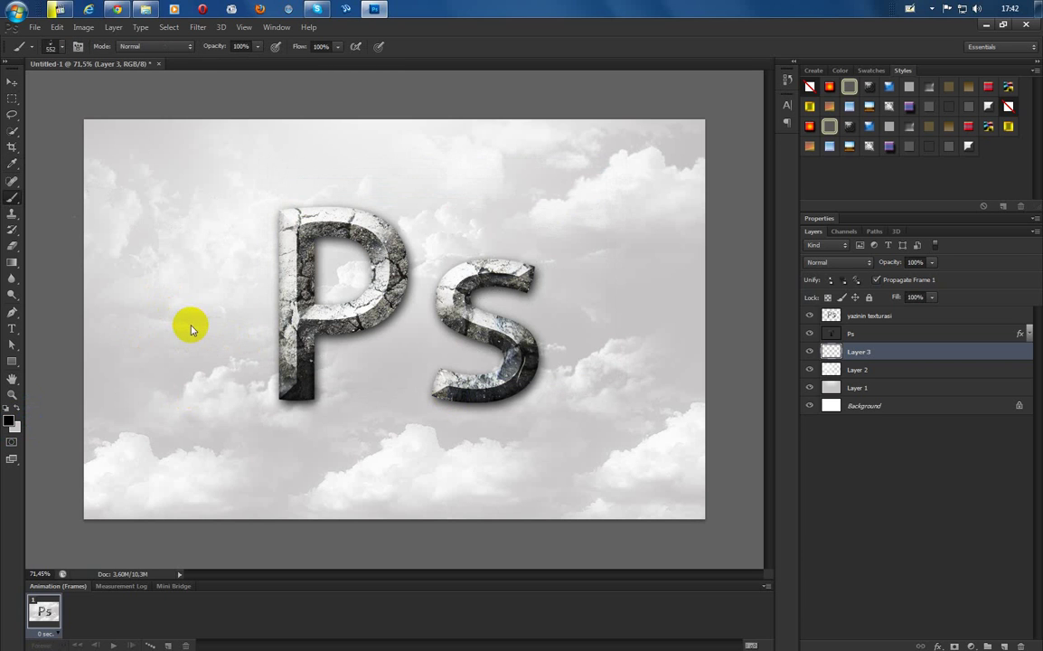
{"action": "left_click", "coordinate": [182, 308]}
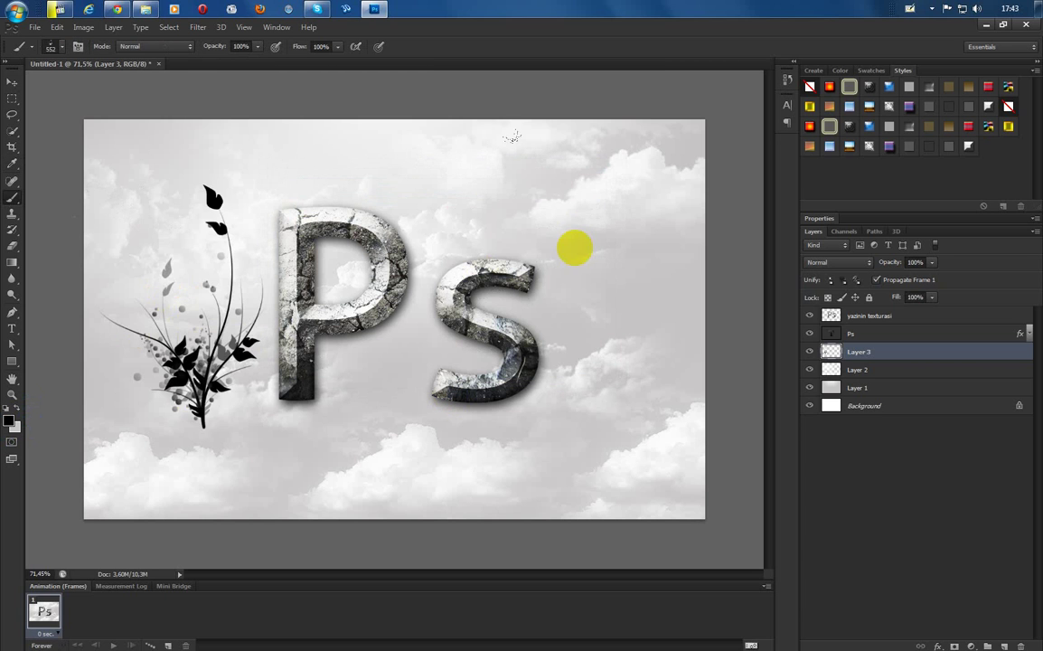
Move the Layer 3 floral stamp up and over so that it sits behind the letter P
{"action": "left_click", "coordinate": [11, 85]}
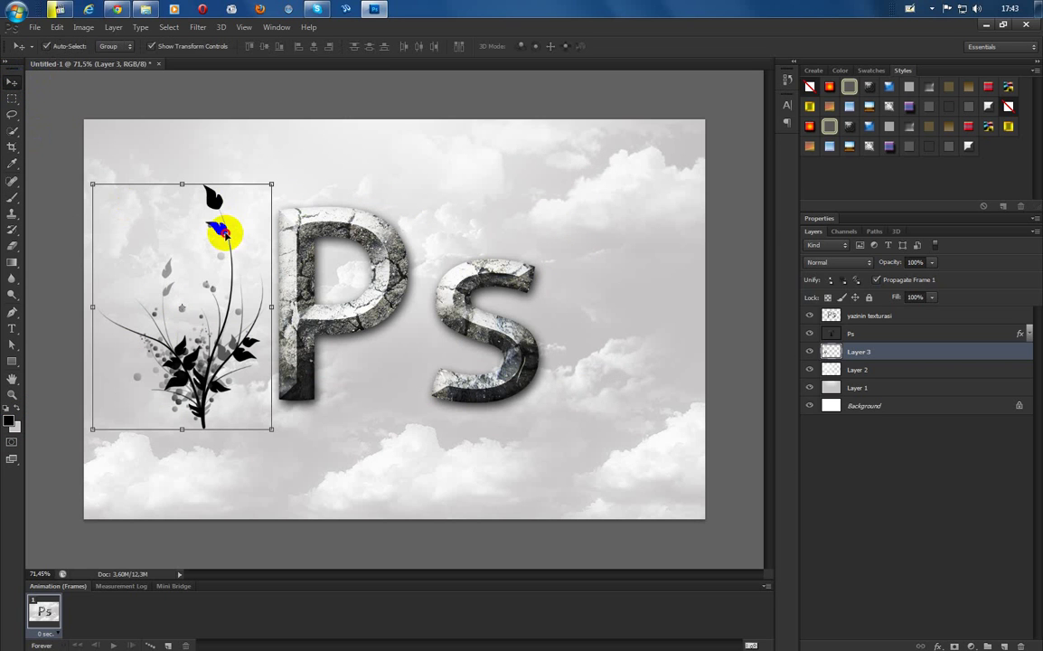
{"action": "left_click_drag", "start_coordinate": [221, 228], "coordinate": [319, 169]}
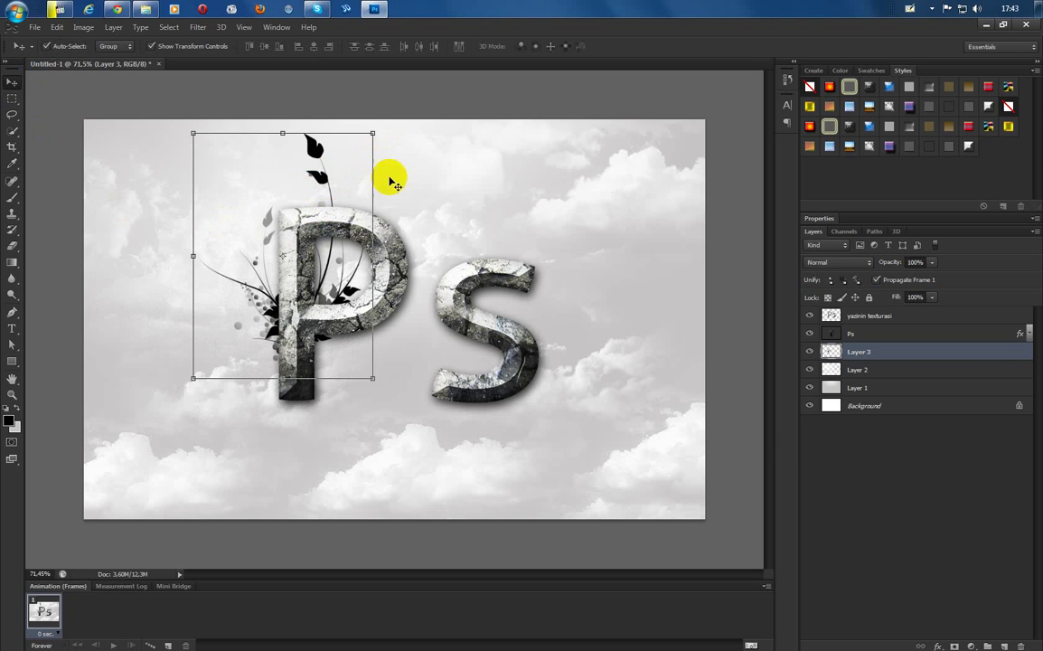
{"action": "left_click", "coordinate": [298, 239]}
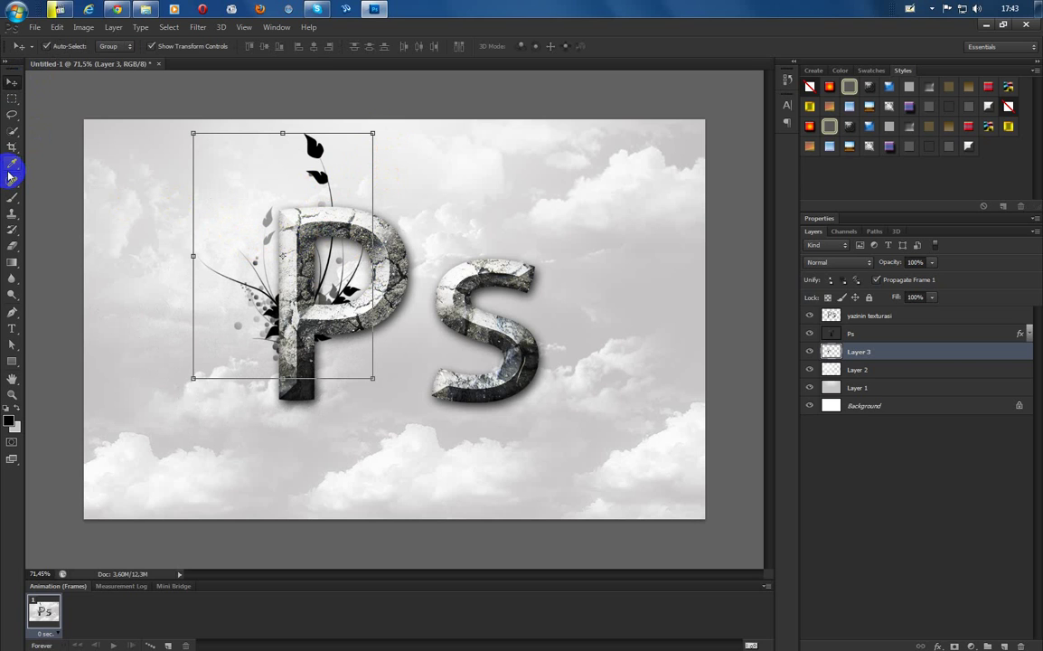
Flip the Layer 3 floral stamp horizontally with Free Transform
{"action": "key", "text": "ctrl+t"}
{"action": "left_click", "coordinate": [58, 28]}
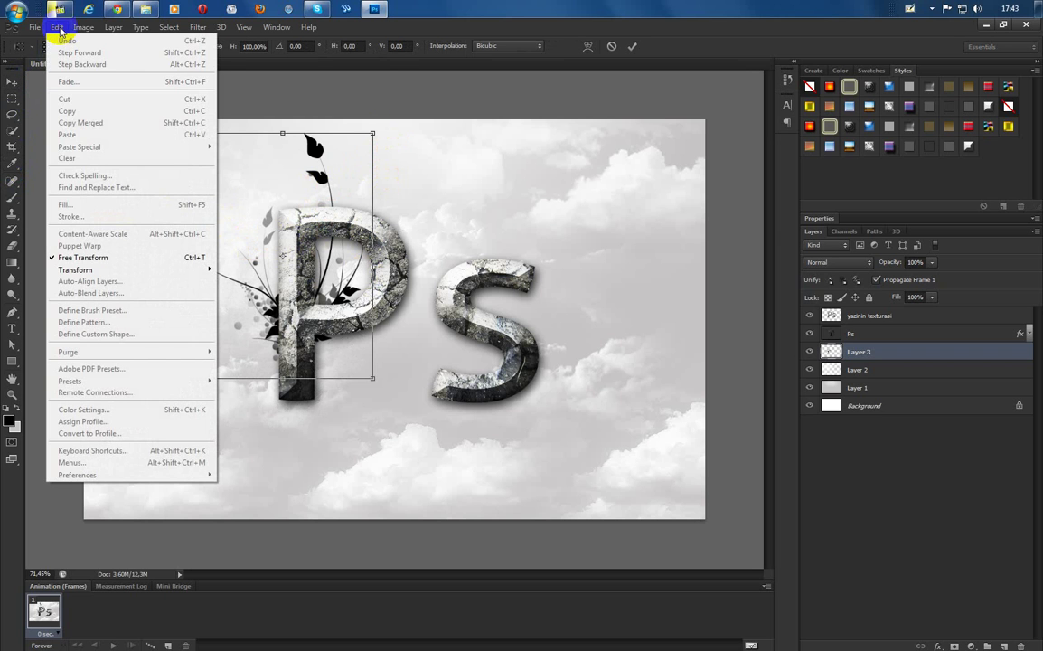
{"action": "mouse_move", "coordinate": [140, 269]}
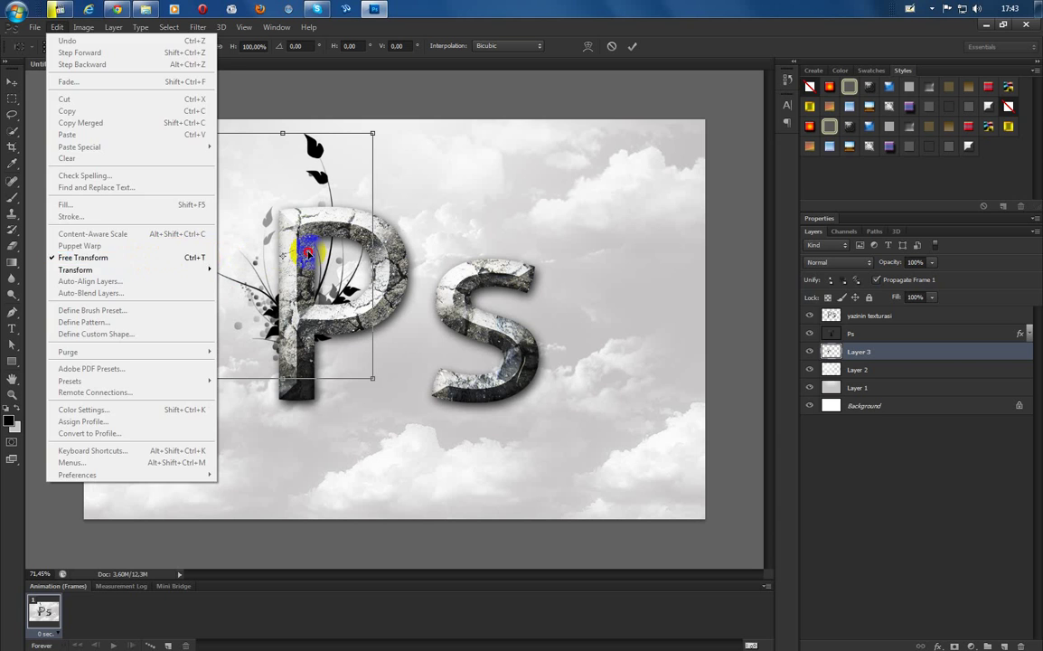
{"action": "left_click", "coordinate": [301, 288]}
{"action": "right_click", "coordinate": [310, 278]}
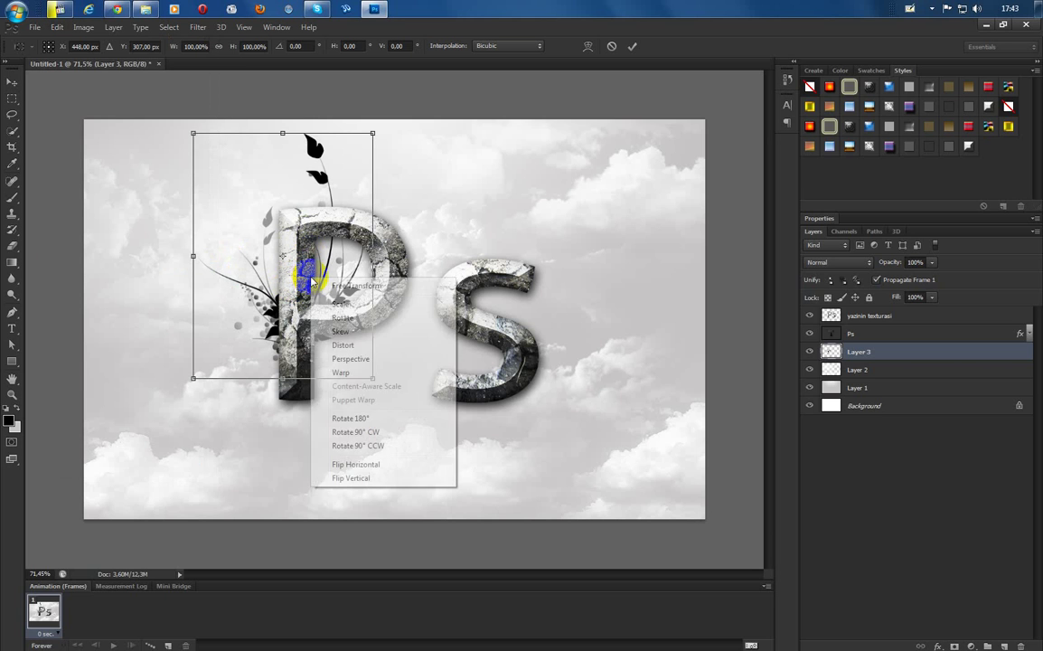
{"action": "left_click", "coordinate": [360, 464]}
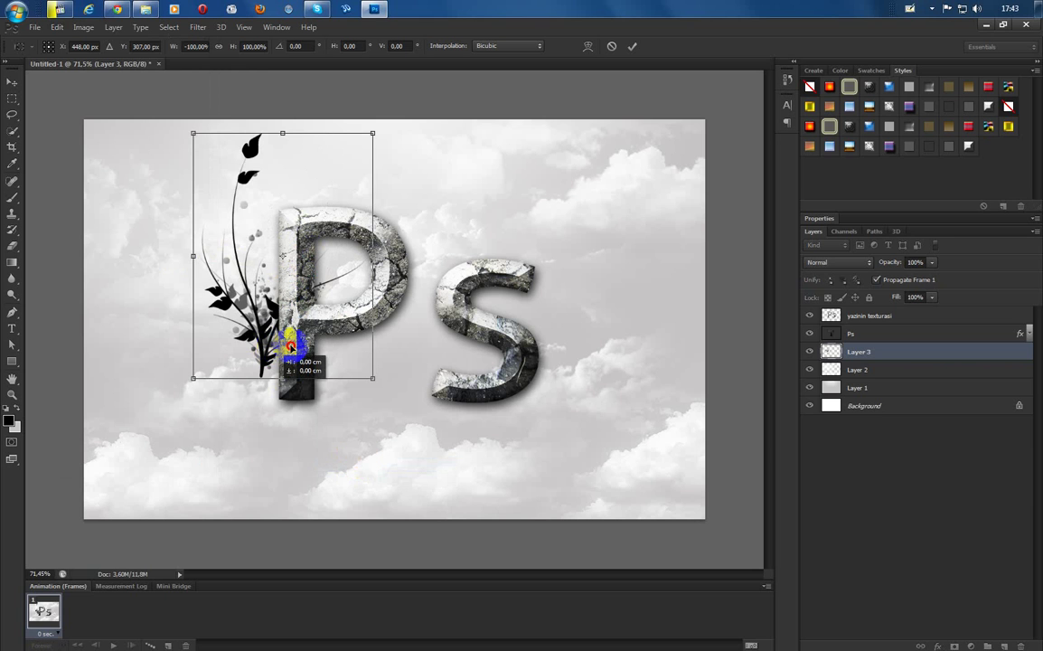
Shift the flipped floral stamp down behind the P's stem to about X 530 px, Y 358 px, and apply the transform
{"action": "left_click_drag", "start_coordinate": [290, 345], "coordinate": [308, 369]}
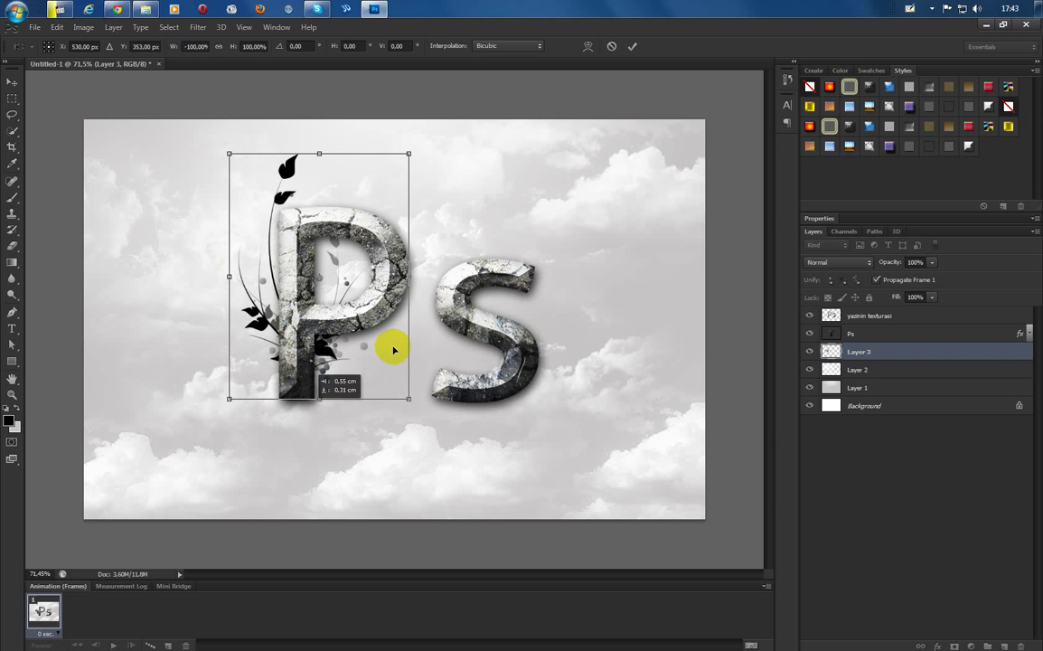
{"action": "key", "text": "Down"}
{"action": "key", "text": "Down"}
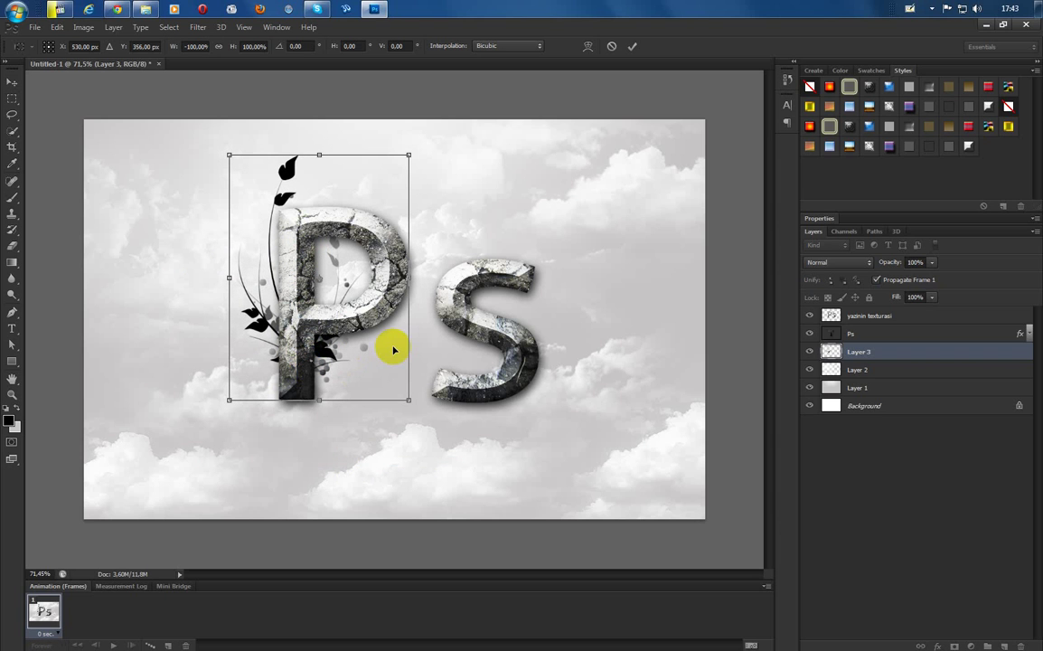
{"action": "key", "text": "Down"}
{"action": "key", "text": "Down"}
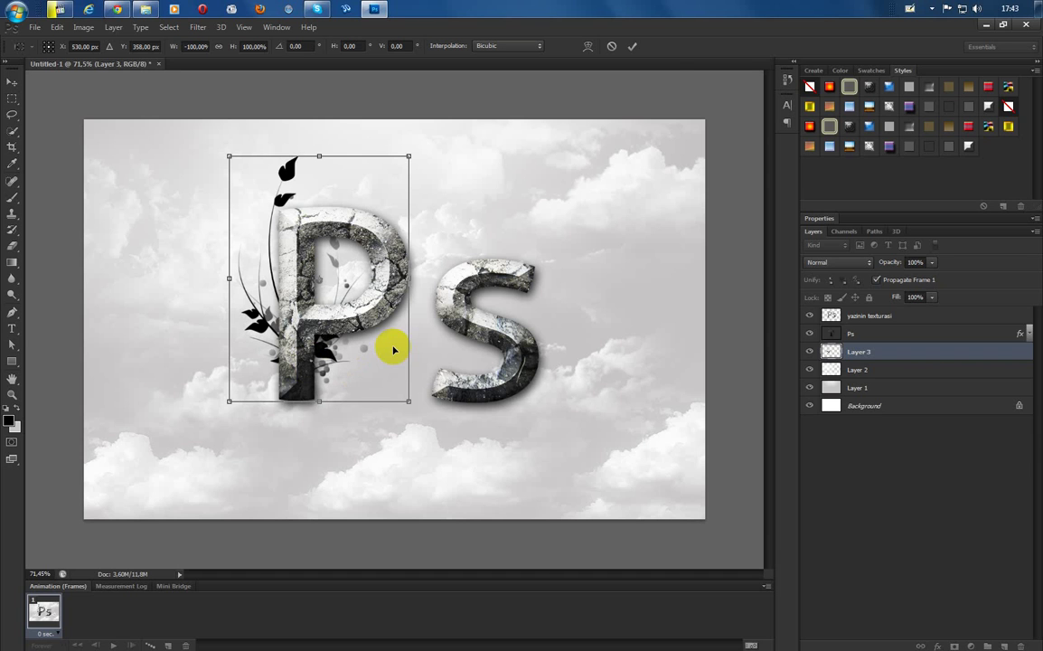
{"action": "left_click", "coordinate": [631, 47]}
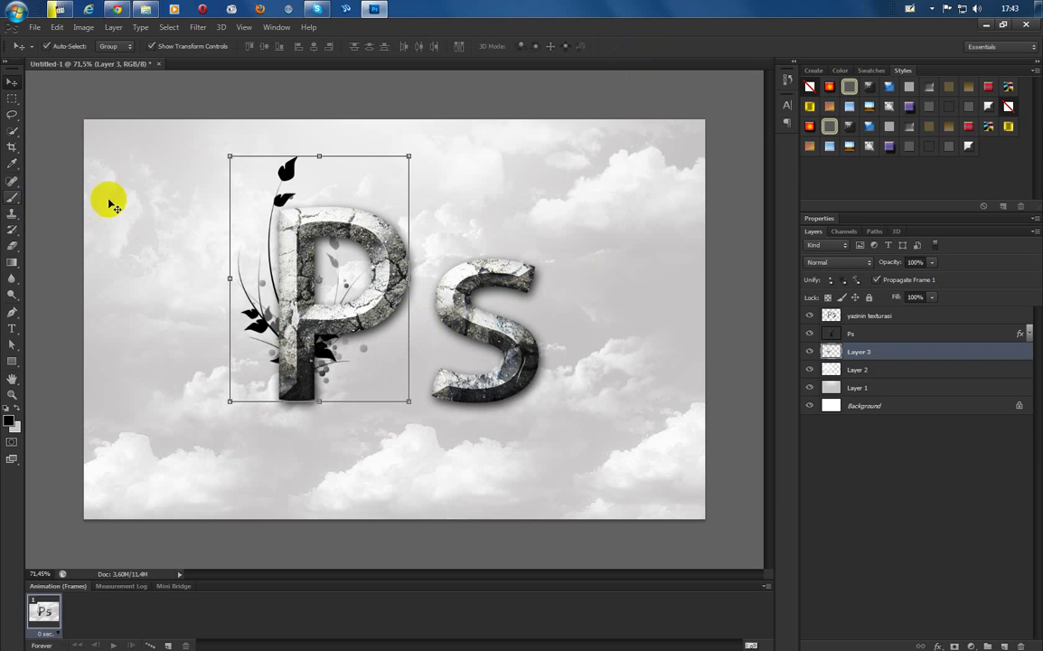
Add a new empty layer directly above Layer 3 and switch to the Brush tool
{"action": "left_click", "coordinate": [1005, 645]}
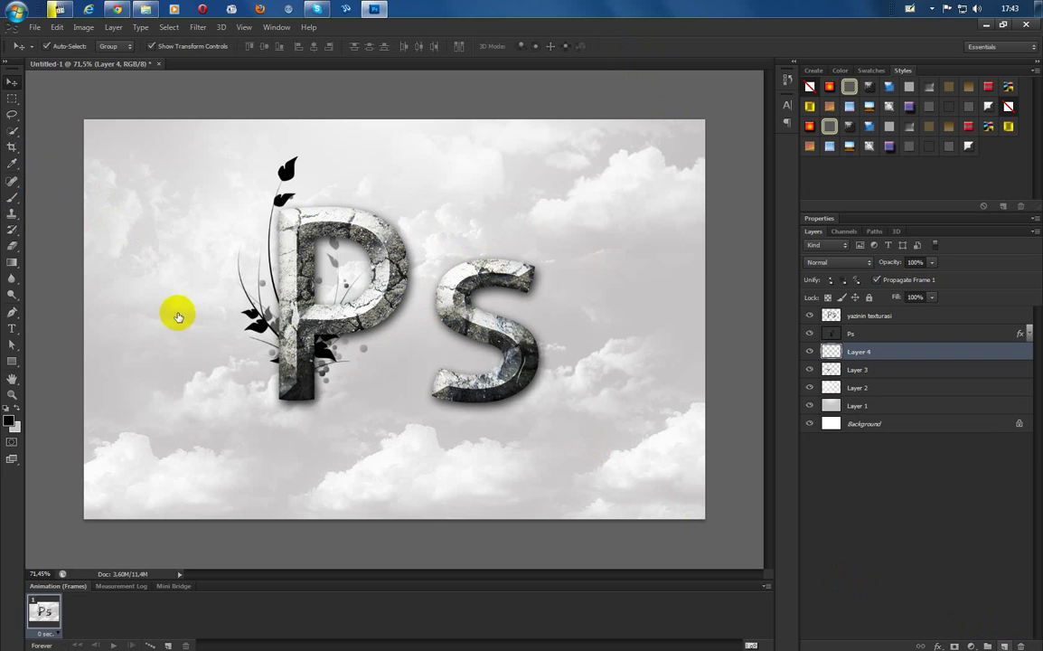
{"action": "left_click", "coordinate": [12, 197]}
Try a single stamp of the 493 px floral brush on Layer 4 beside the P, and undo it
{"action": "right_click", "coordinate": [417, 308]}
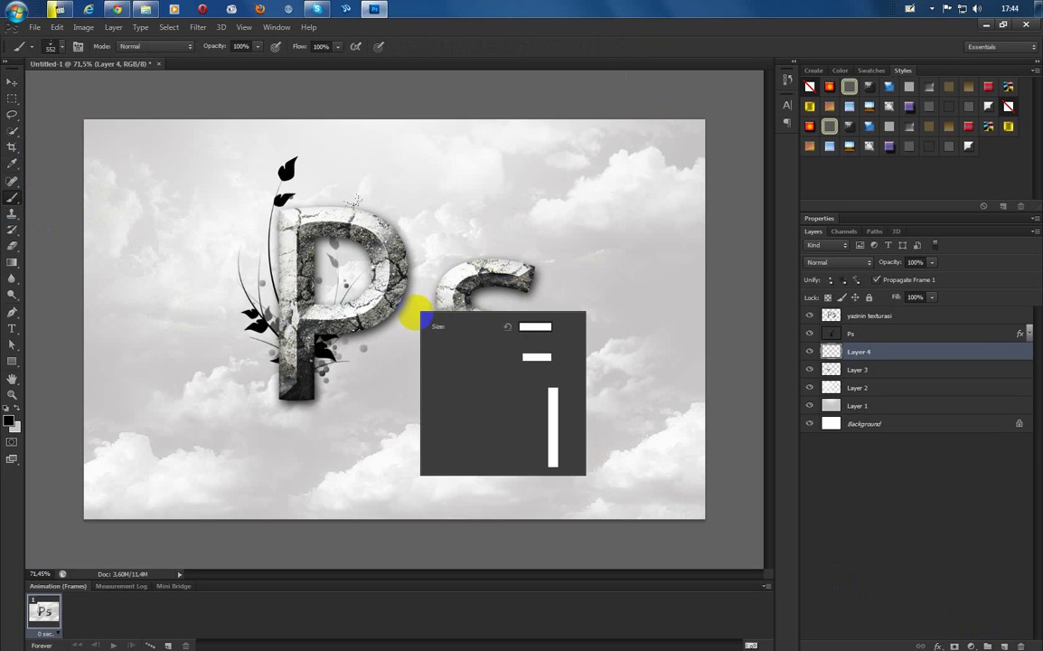
{"action": "left_click", "coordinate": [503, 418]}
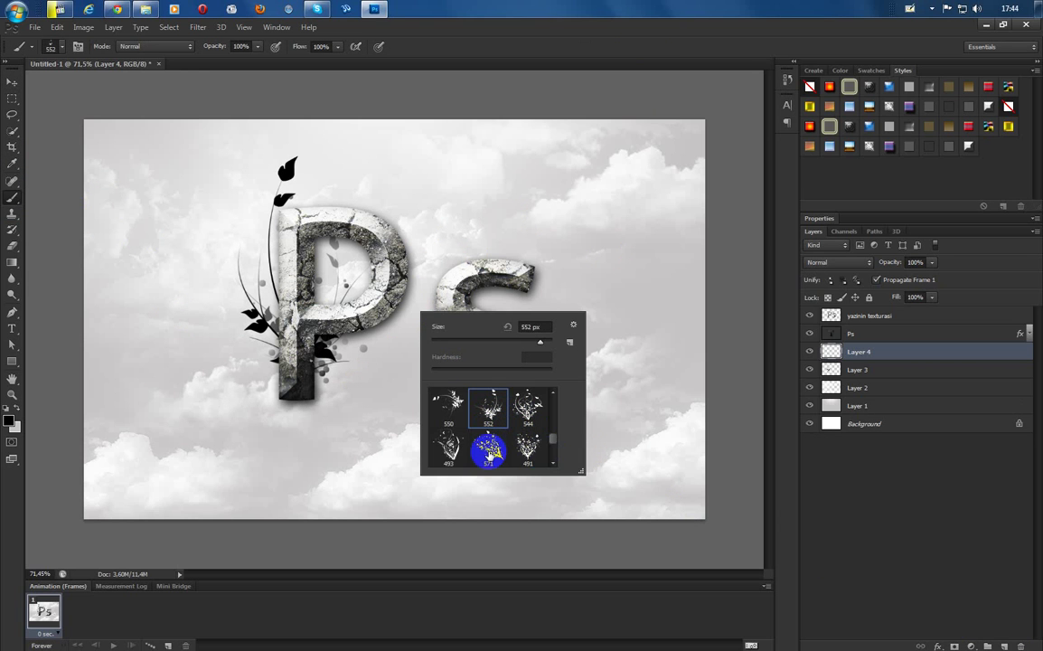
{"action": "left_click", "coordinate": [450, 445]}
{"action": "left_click", "coordinate": [182, 343]}
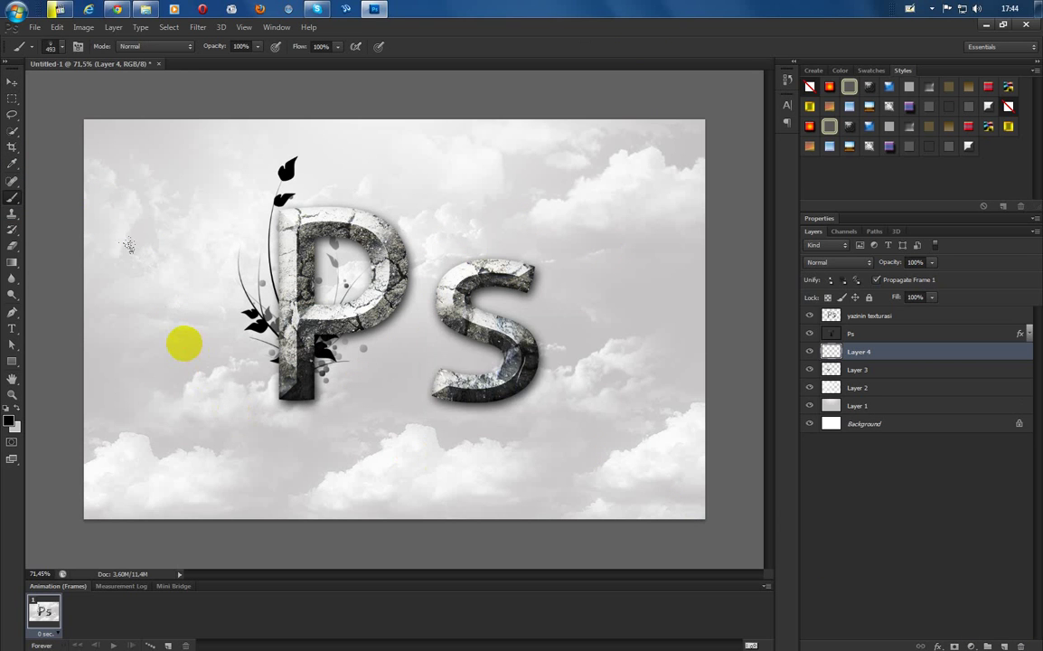
{"action": "left_click", "coordinate": [182, 343]}
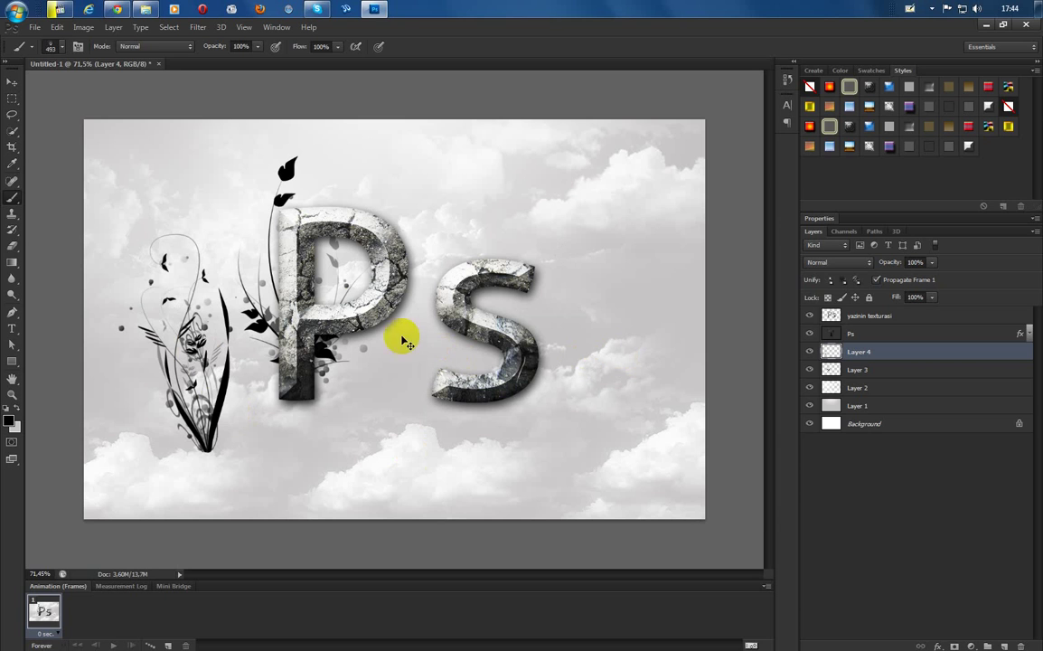
{"action": "right_click", "coordinate": [362, 305]}
{"action": "key", "text": "ctrl+z"}
Stamp the 550 px floral brush once on Layer 4 and move the stamp behind the letter s
{"action": "left_click", "coordinate": [409, 388]}
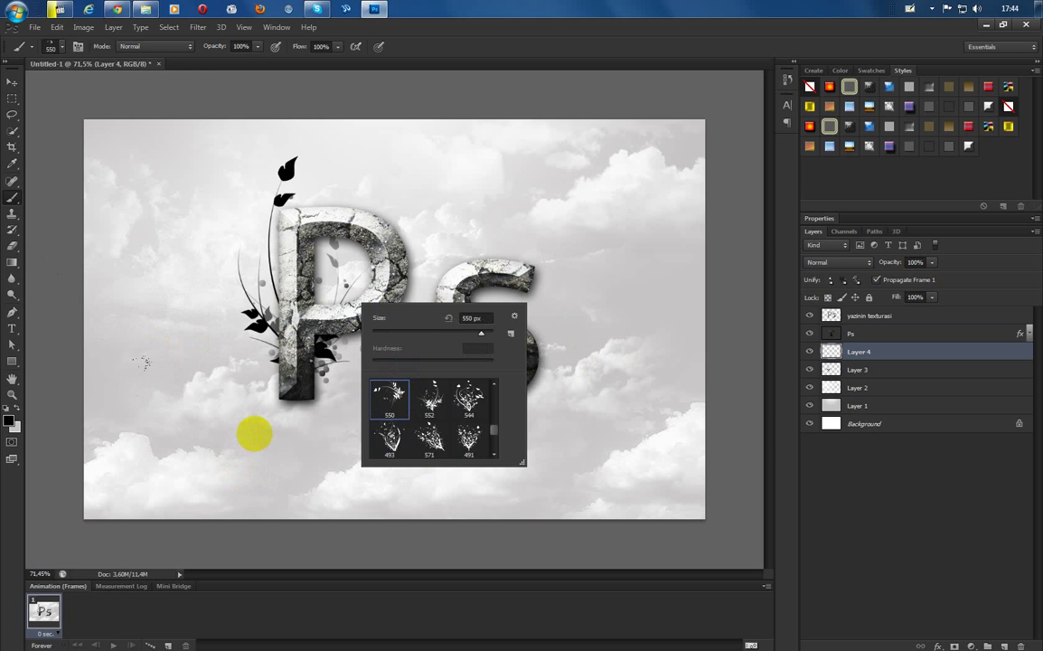
{"action": "left_click", "coordinate": [252, 430]}
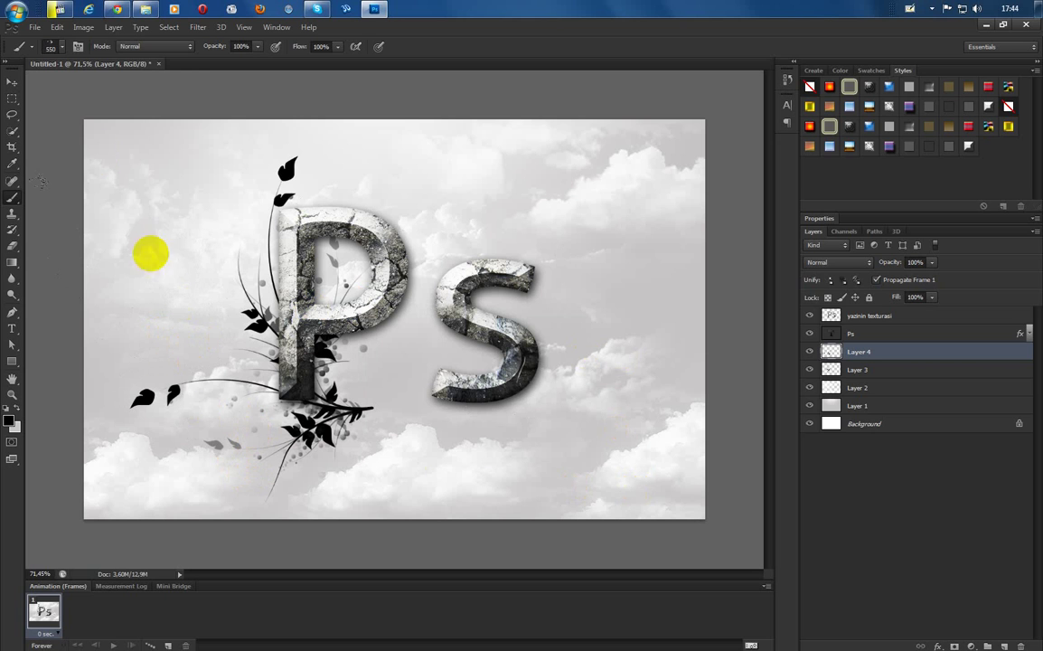
{"action": "left_click", "coordinate": [12, 81]}
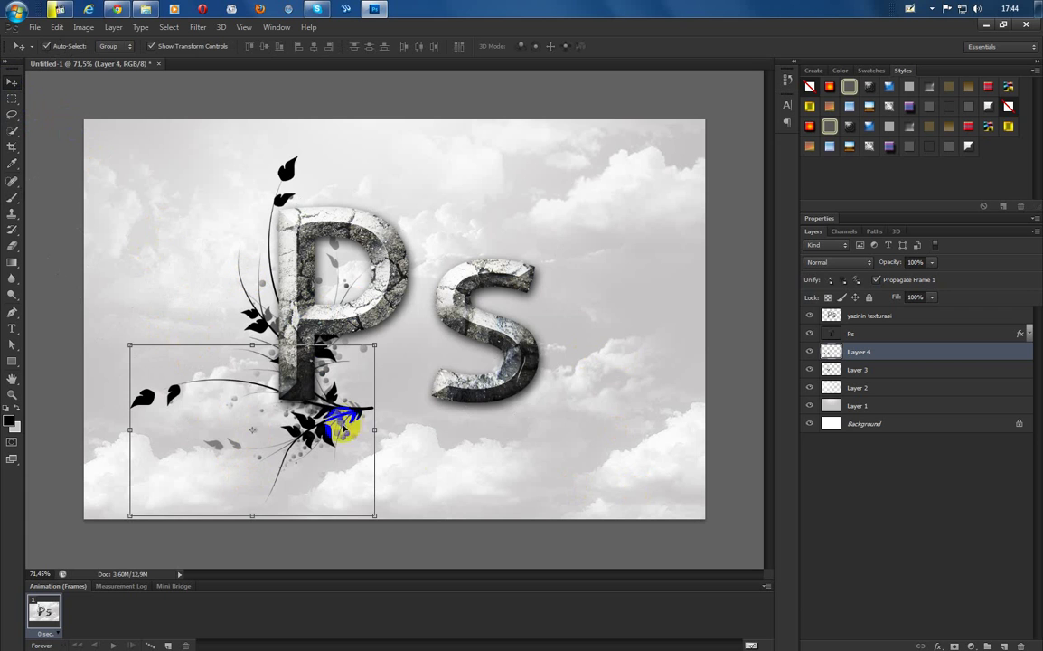
{"action": "mouse_move", "coordinate": [318, 380]}
{"action": "left_mouse_down"}
{"action": "mouse_move", "coordinate": [529, 419]}
{"action": "mouse_move", "coordinate": [603, 308]}
{"action": "left_mouse_up"}
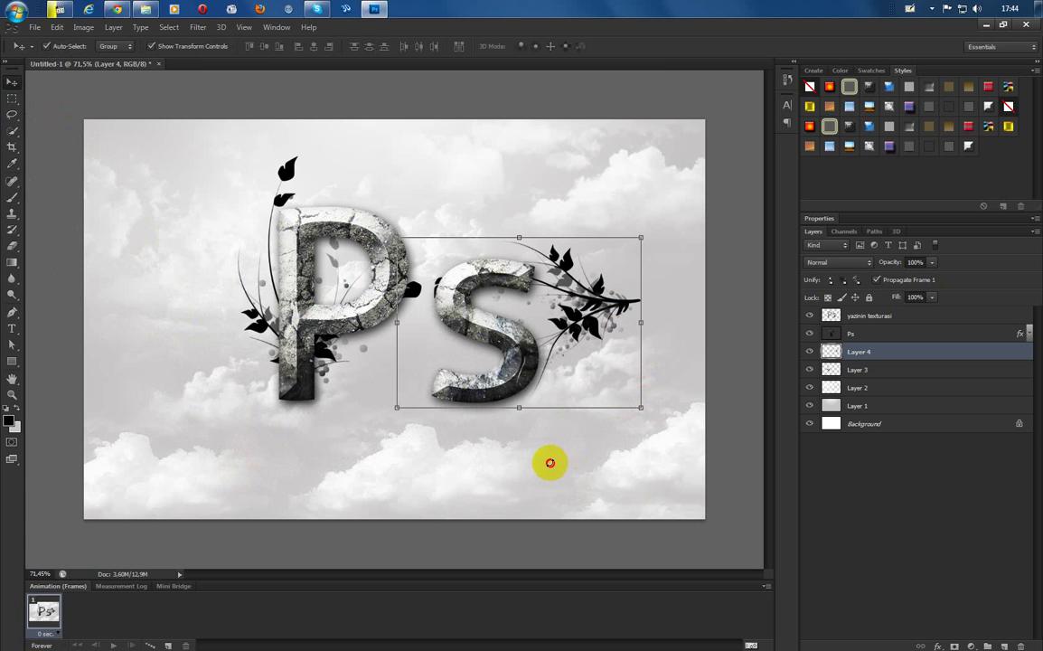
Rotate the Layer 4 floral stamp about 112° so it stands upright, move it behind the P's bowl, and apply the transform
{"action": "key", "text": "ctrl+t"}
{"action": "mouse_move", "coordinate": [524, 471]}
{"action": "left_mouse_down"}
{"action": "mouse_move", "coordinate": [491, 481]}
{"action": "mouse_move", "coordinate": [431, 476]}
{"action": "mouse_move", "coordinate": [334, 440]}
{"action": "mouse_move", "coordinate": [307, 399]}
{"action": "left_mouse_up"}
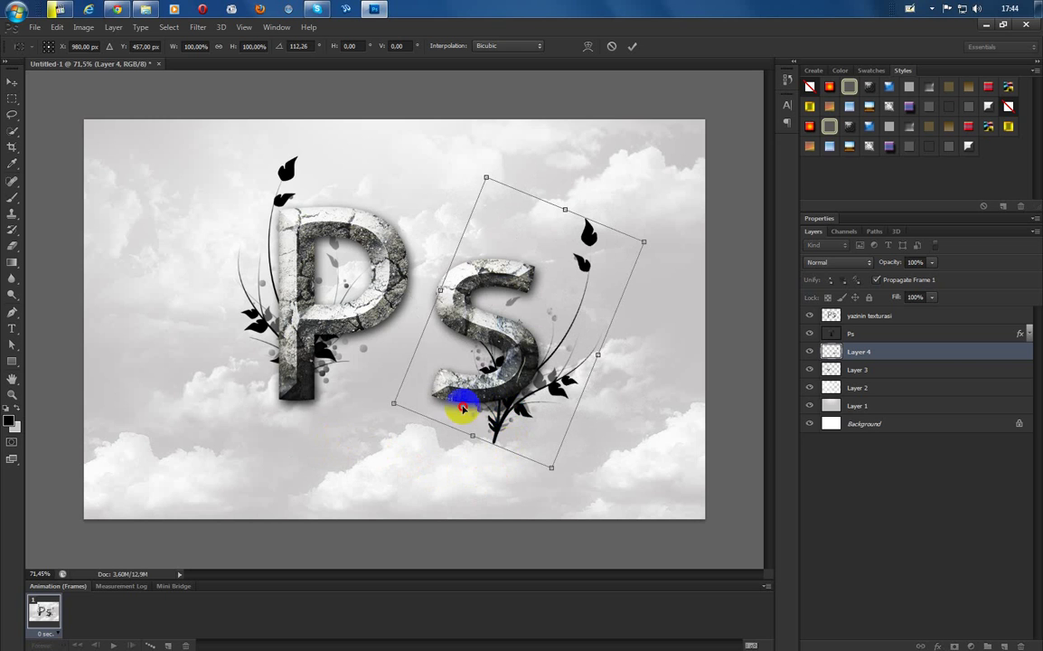
{"action": "mouse_move", "coordinate": [472, 401]}
{"action": "left_mouse_down"}
{"action": "mouse_move", "coordinate": [309, 357]}
{"action": "mouse_move", "coordinate": [331, 329]}
{"action": "mouse_move", "coordinate": [327, 303]}
{"action": "left_mouse_up"}
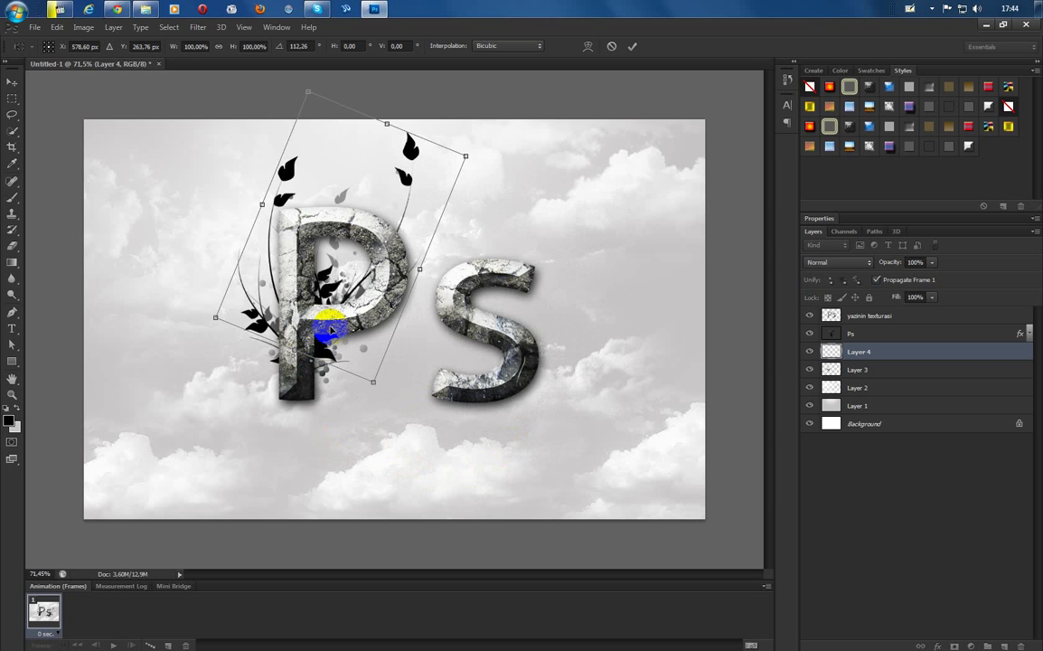
{"action": "left_click", "coordinate": [630, 47]}
{"action": "left_click", "coordinate": [515, 109]}
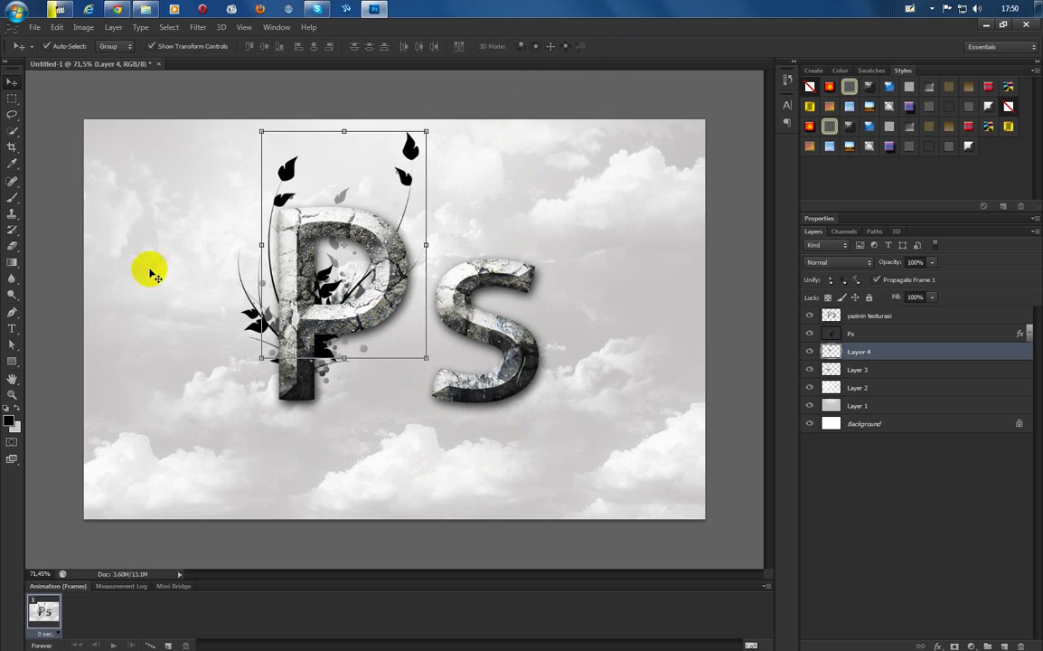
Add a new layer above Layer 4 and stamp the 389 px leafy branch brush once in black behind the letter s
{"action": "left_click", "coordinate": [12, 197]}
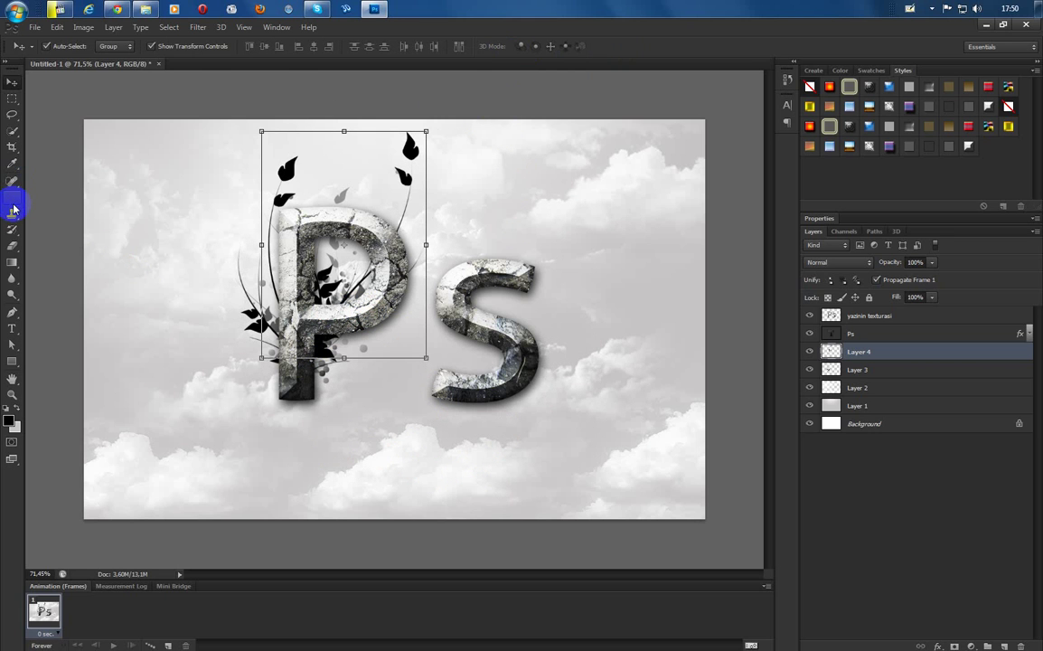
{"action": "left_click", "coordinate": [1005, 645]}
{"action": "right_click", "coordinate": [234, 312]}
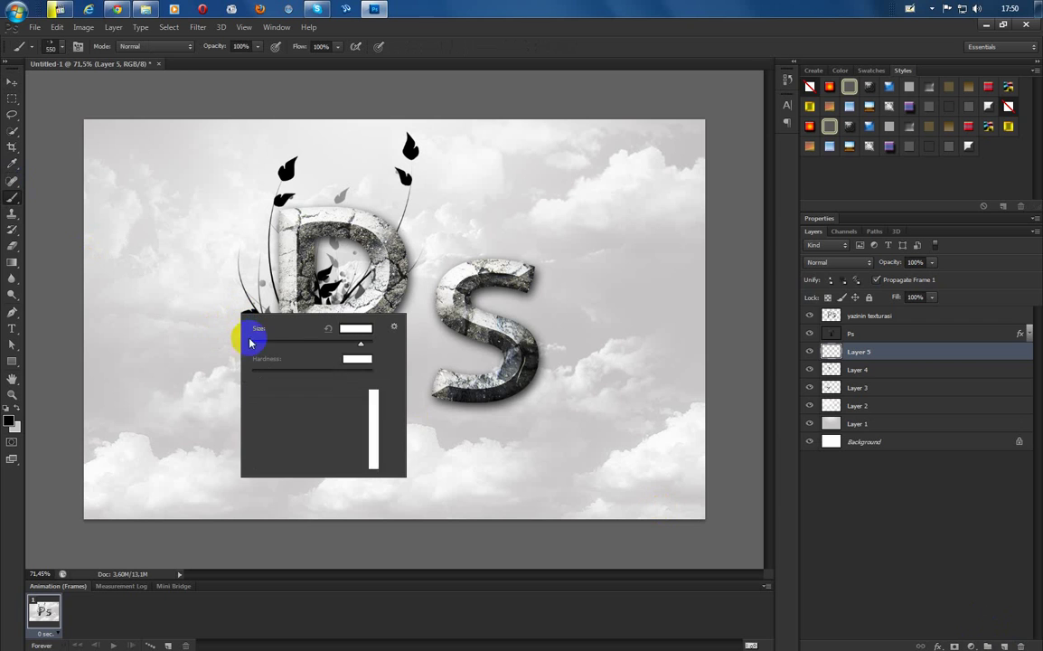
{"action": "scroll", "coordinate": [349, 456], "scroll_direction": "down", "scroll_amount": 5}
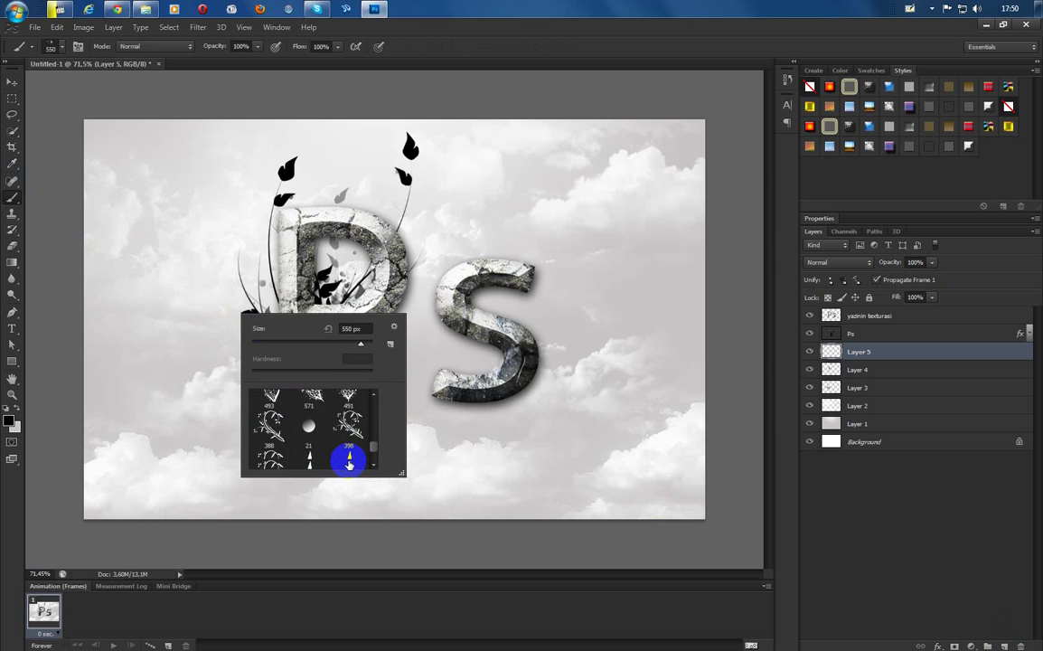
{"action": "scroll", "coordinate": [349, 461], "scroll_direction": "down", "scroll_amount": 1}
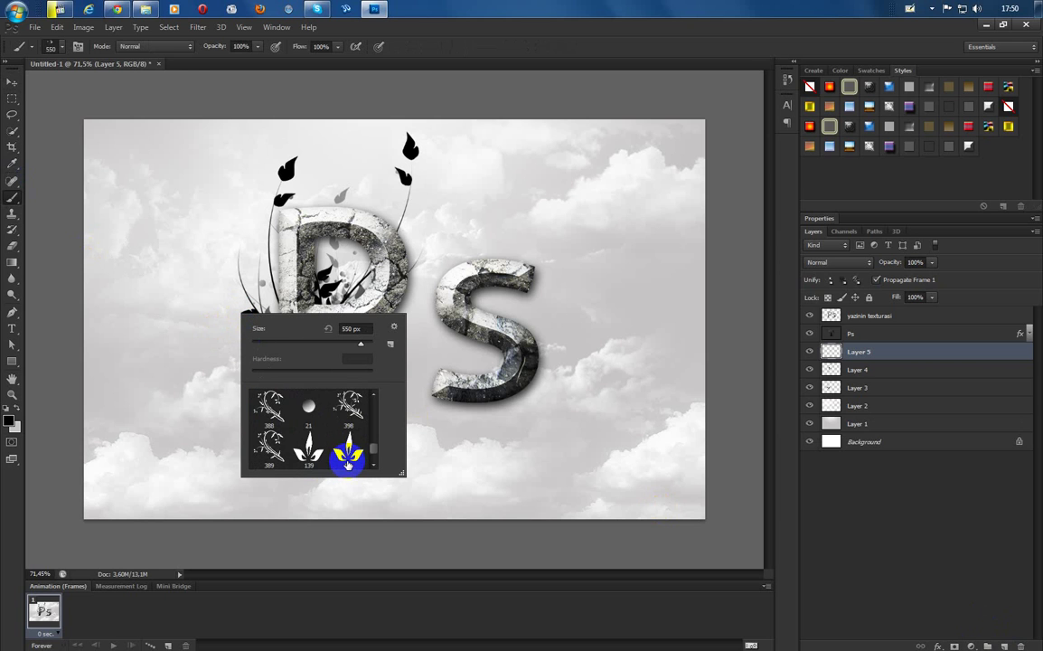
{"action": "left_click", "coordinate": [269, 447]}
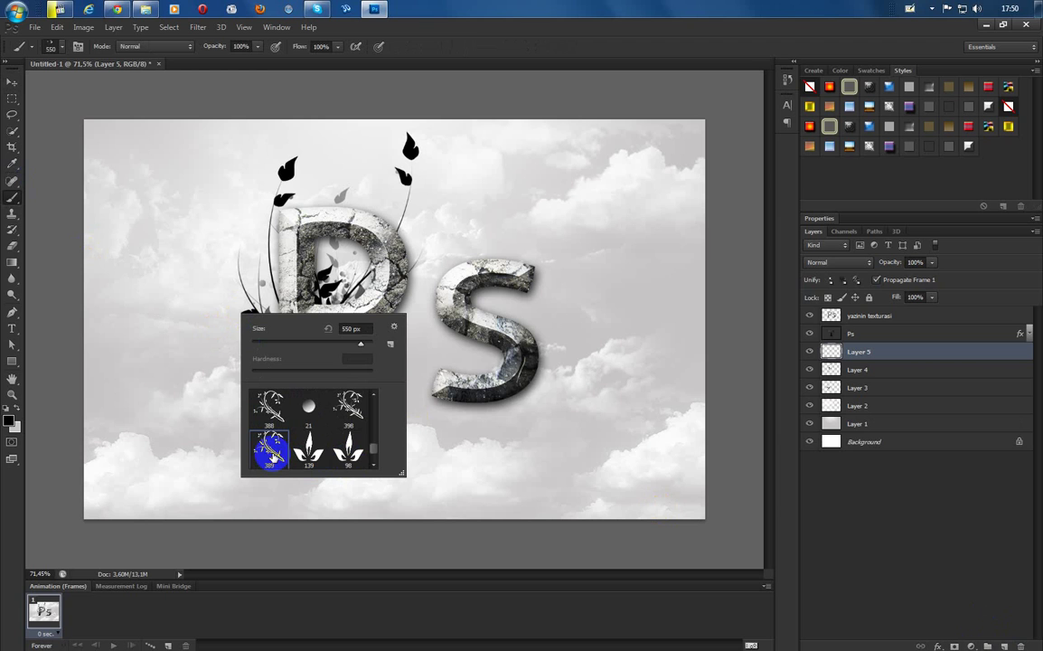
{"action": "left_click", "coordinate": [472, 296]}
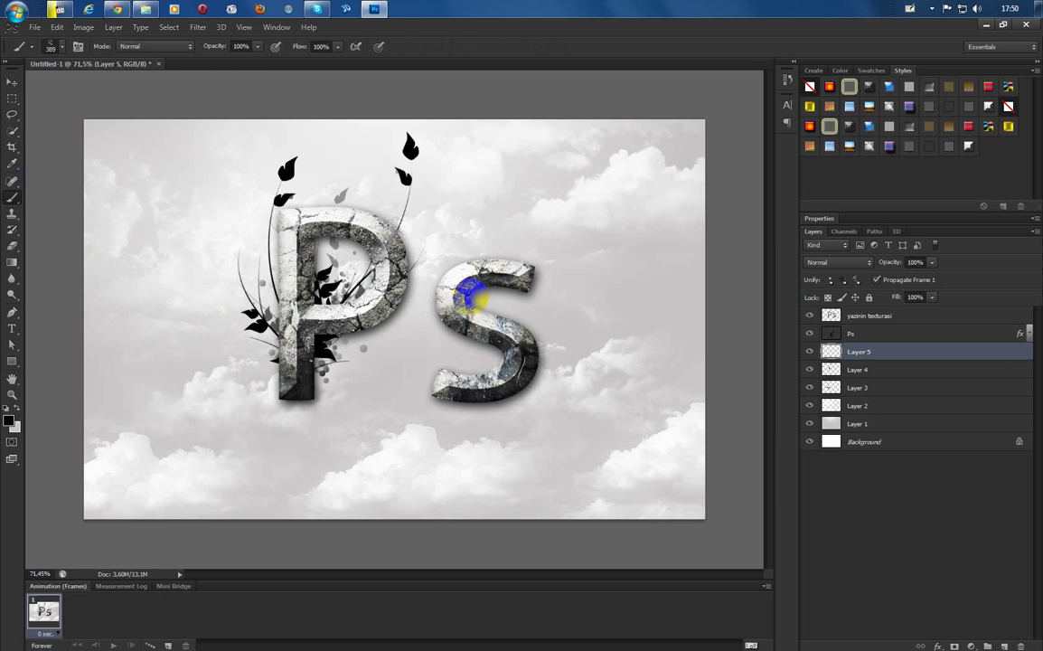
{"action": "left_click", "coordinate": [476, 292]}
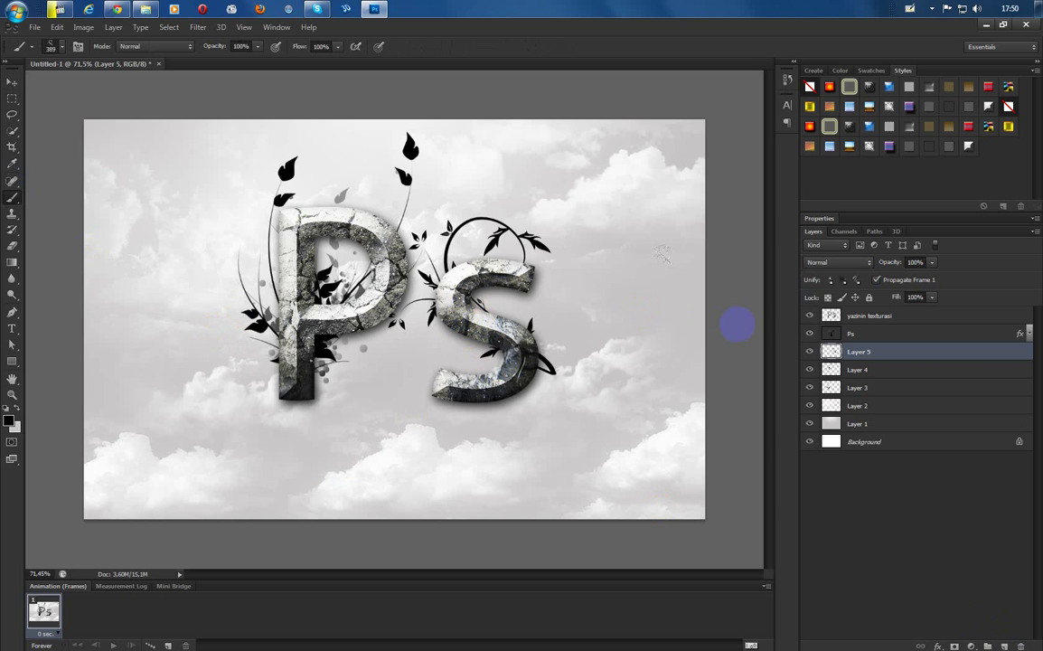
Move the Layer 5 branch stamp up toward the P, distort its upper-right corner outward past the s, and apply the transform
{"action": "left_click", "coordinate": [11, 83]}
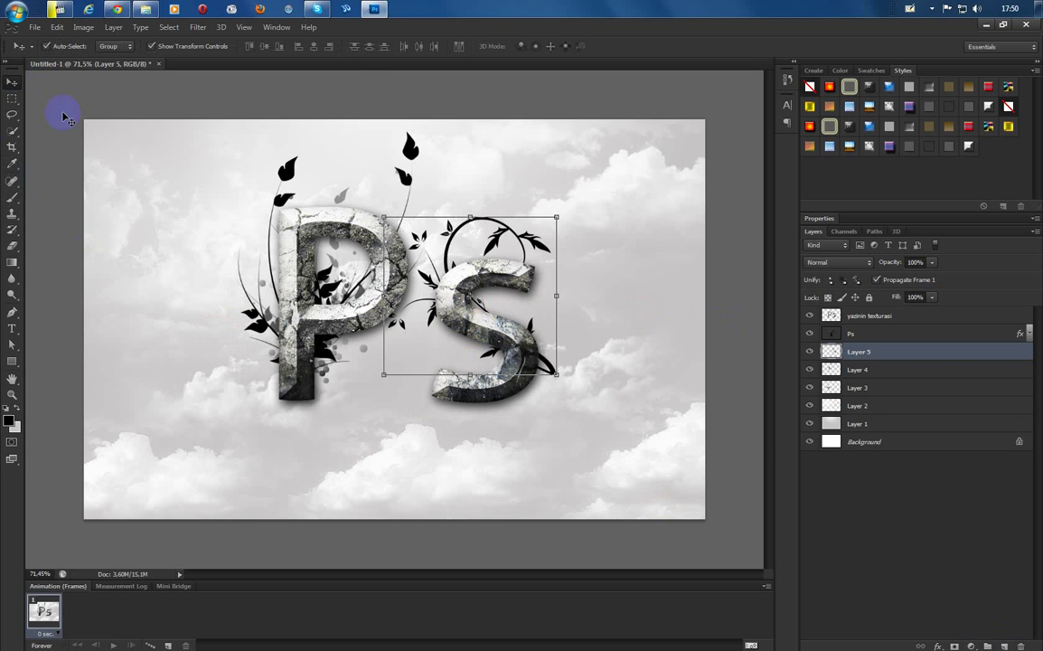
{"action": "left_click", "coordinate": [523, 351]}
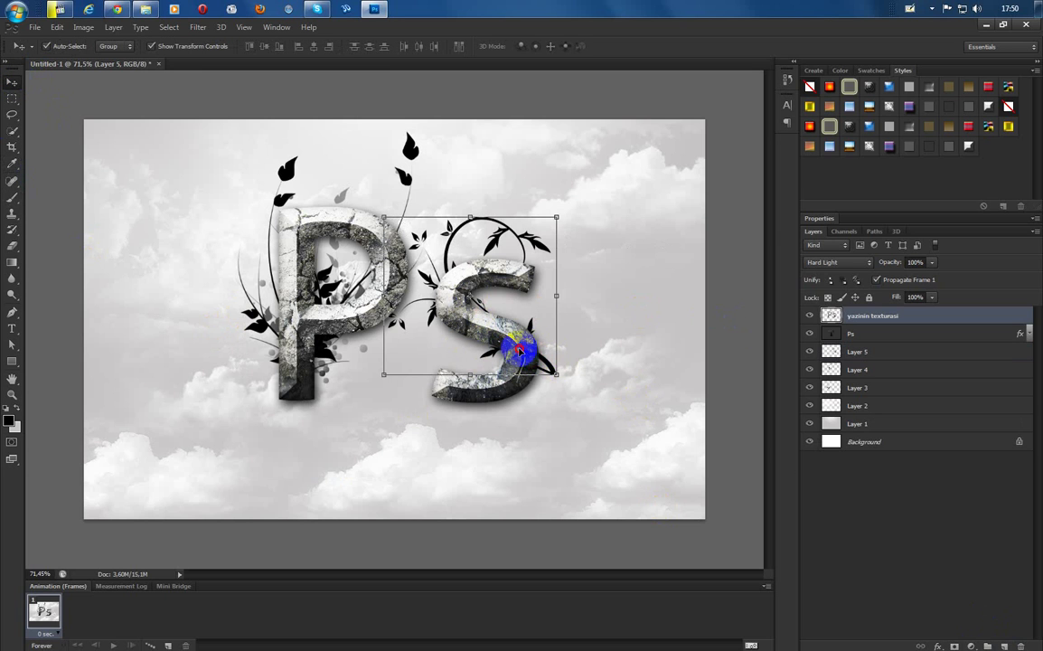
{"action": "mouse_move", "coordinate": [523, 351]}
{"action": "left_mouse_down"}
{"action": "mouse_move", "coordinate": [505, 348]}
{"action": "mouse_move", "coordinate": [517, 349]}
{"action": "left_mouse_up"}
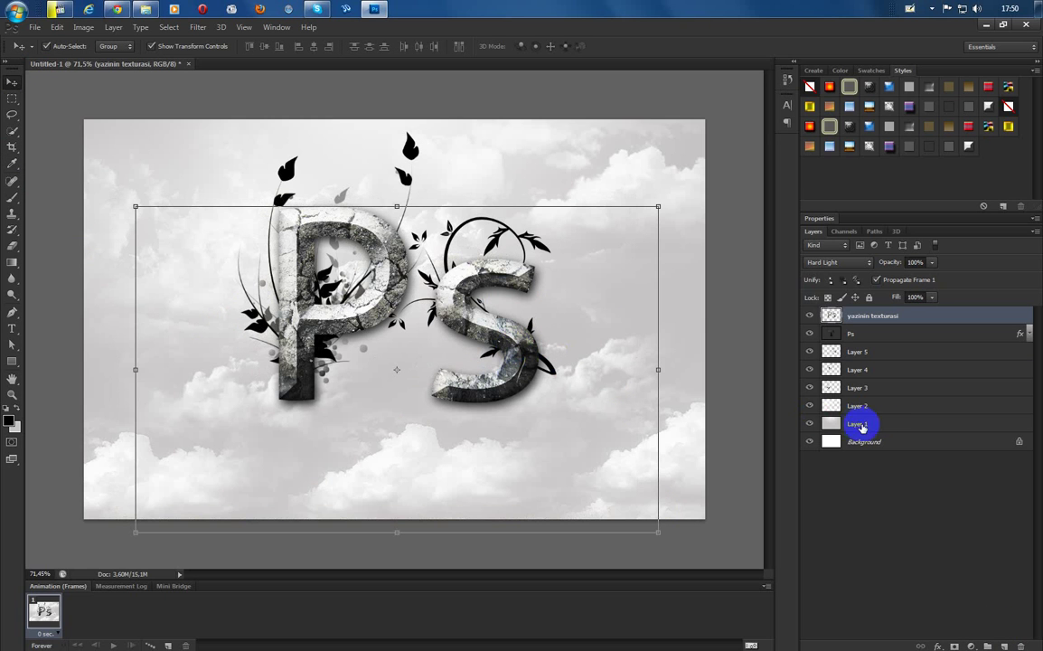
{"action": "left_click", "coordinate": [870, 353]}
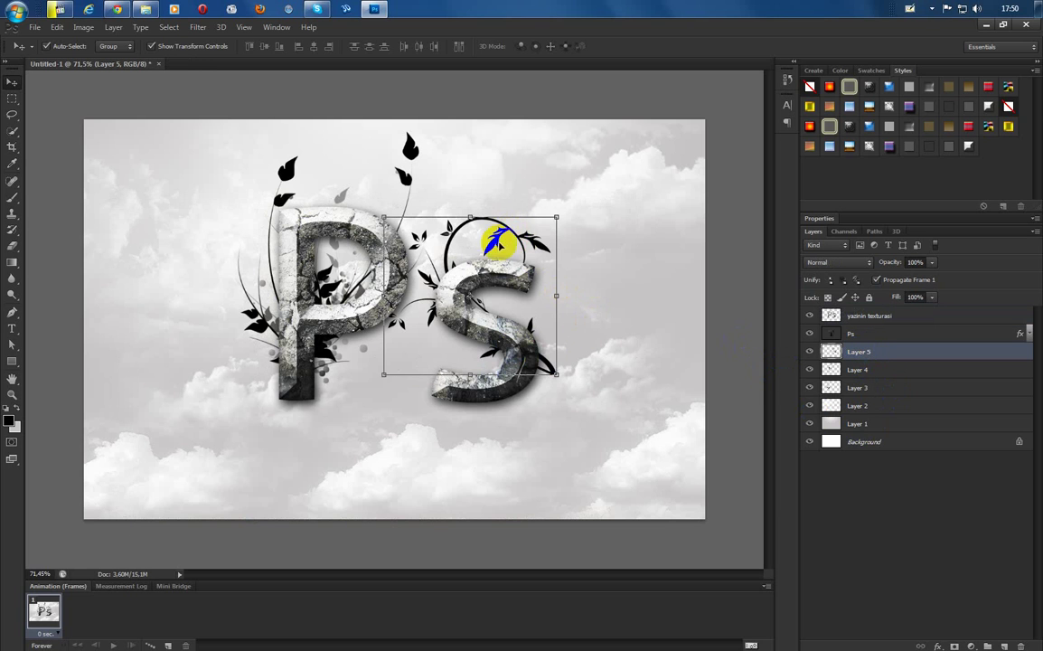
{"action": "left_click_drag", "start_coordinate": [492, 239], "coordinate": [459, 233]}
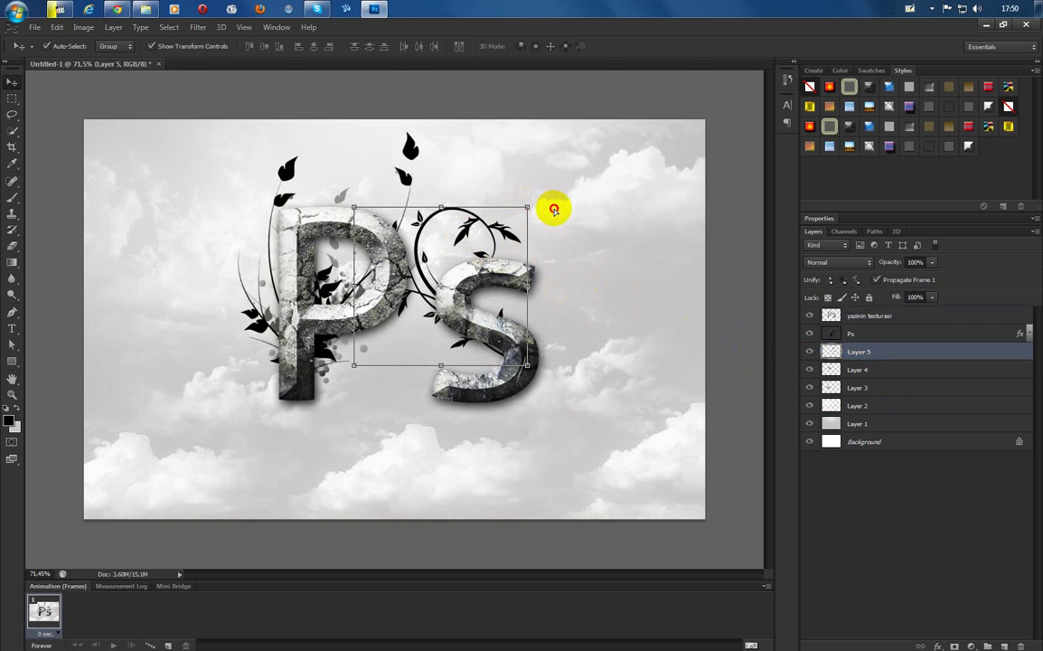
{"action": "left_click_drag", "start_coordinate": [554, 209], "coordinate": [645, 228]}
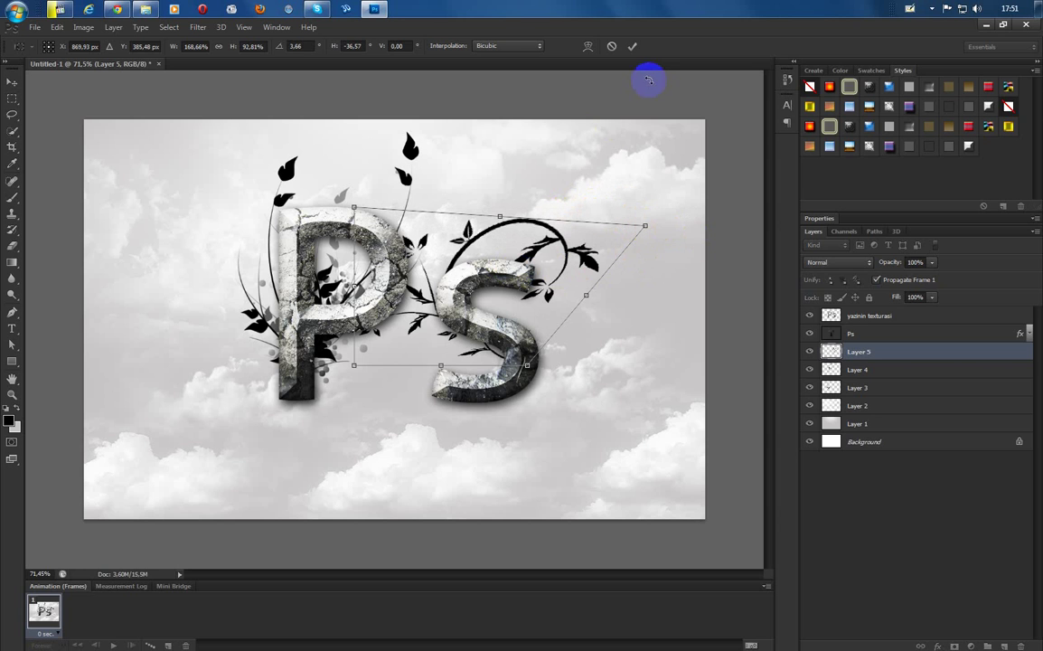
{"action": "left_click", "coordinate": [632, 46]}
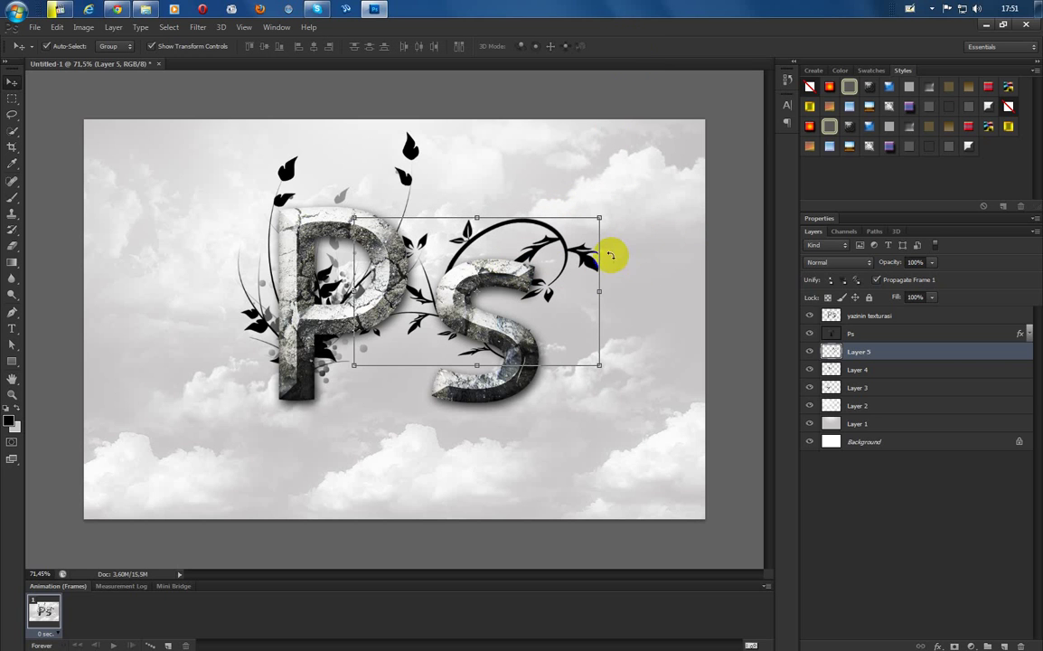
Add a new layer above Layer 5 and stamp the 564 px flowering branch brush once below the letter P
{"action": "left_click", "coordinate": [5, 215]}
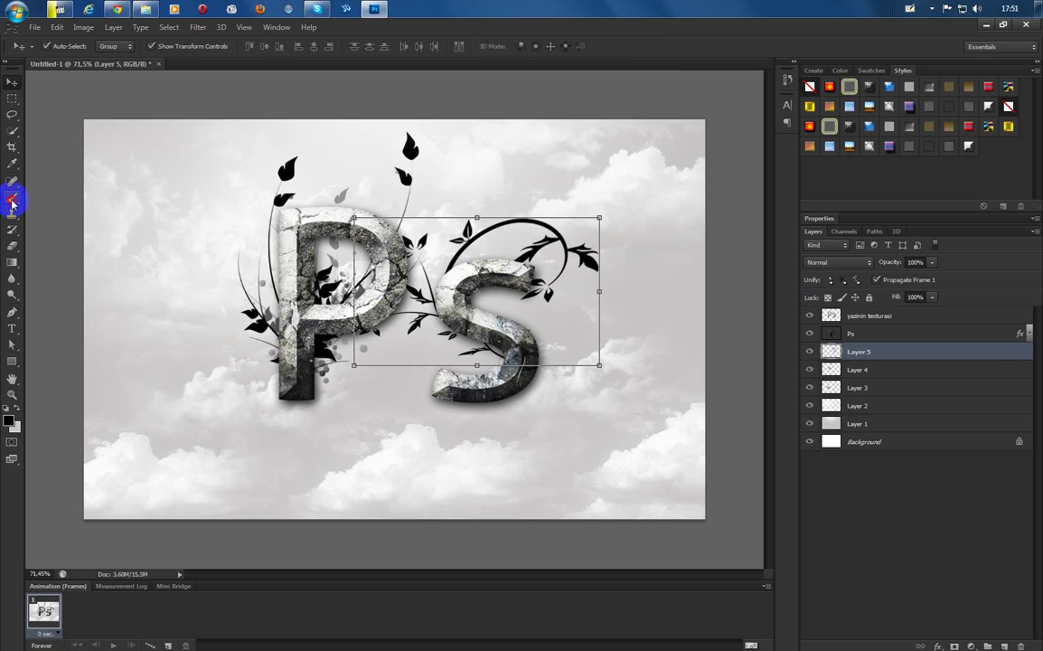
{"action": "left_click", "coordinate": [11, 199]}
{"action": "left_click", "coordinate": [1003, 645]}
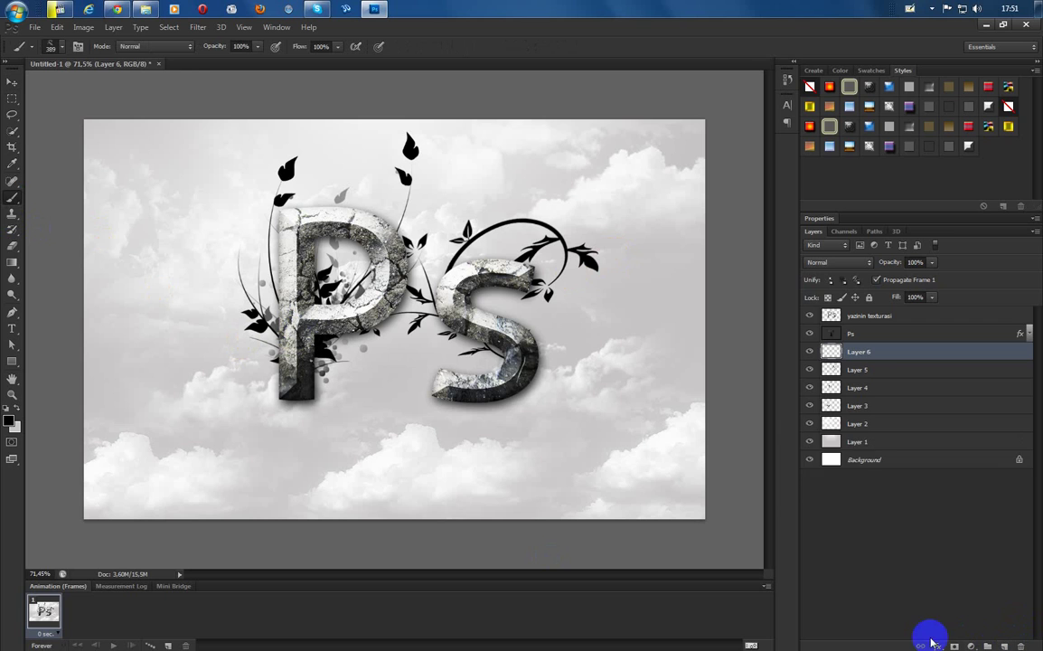
{"action": "right_click", "coordinate": [371, 345]}
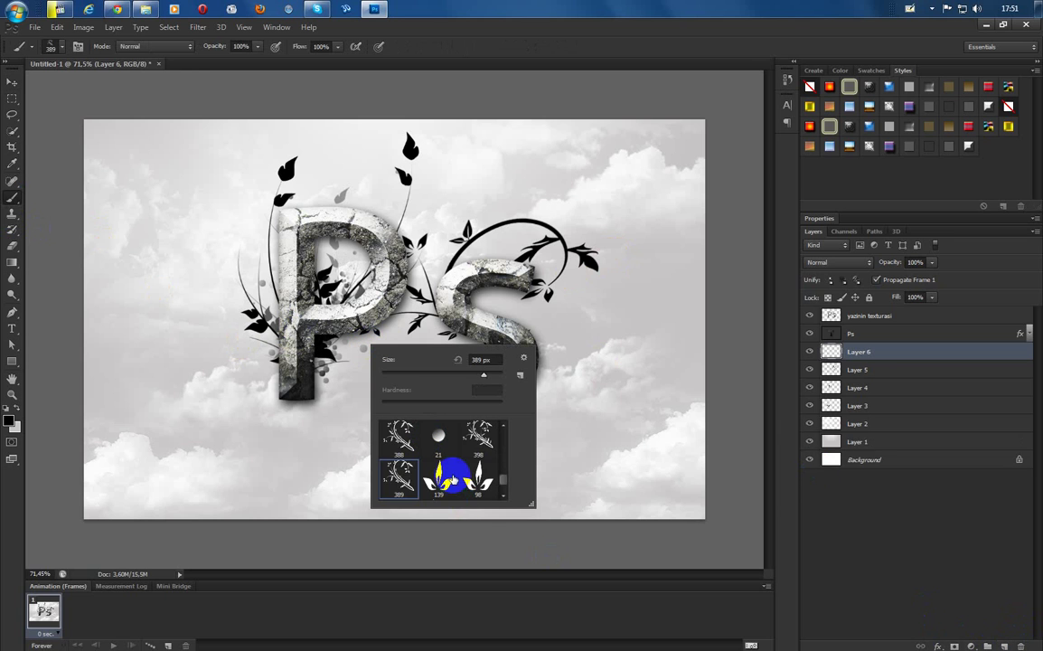
{"action": "scroll", "coordinate": [452, 479], "scroll_direction": "up", "scroll_amount": 5}
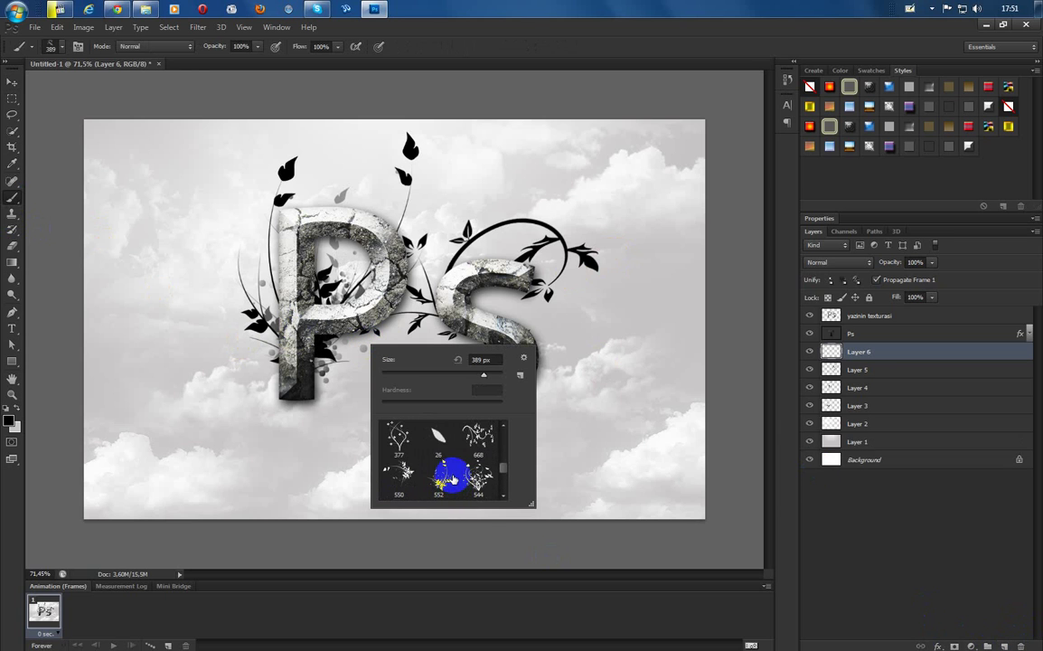
{"action": "left_click", "coordinate": [406, 483]}
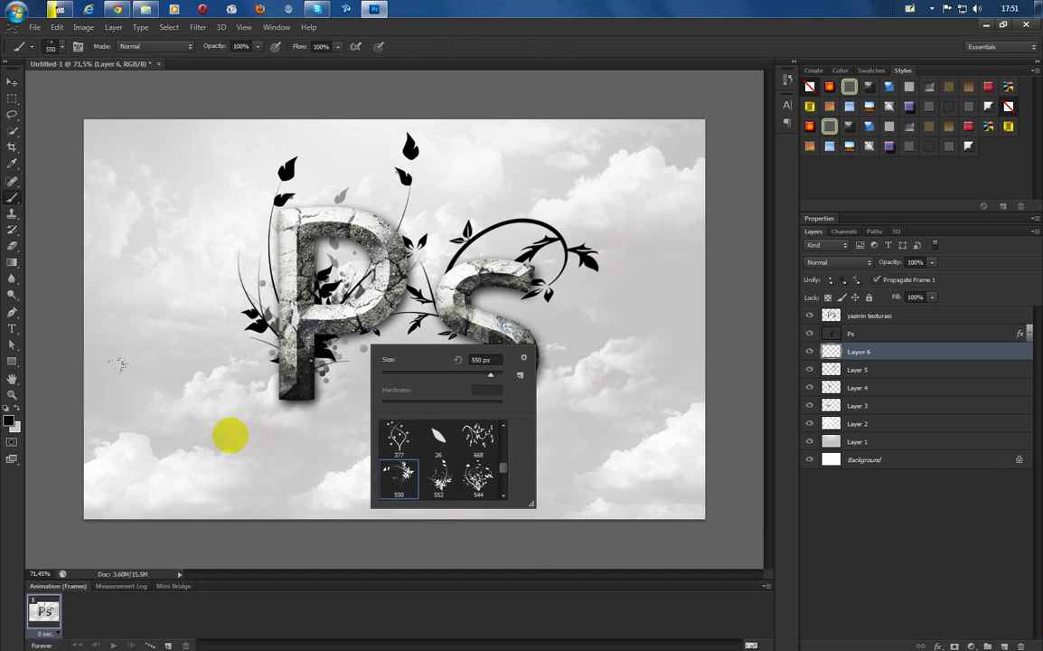
{"action": "scroll", "coordinate": [393, 456], "scroll_direction": "up", "scroll_amount": 1}
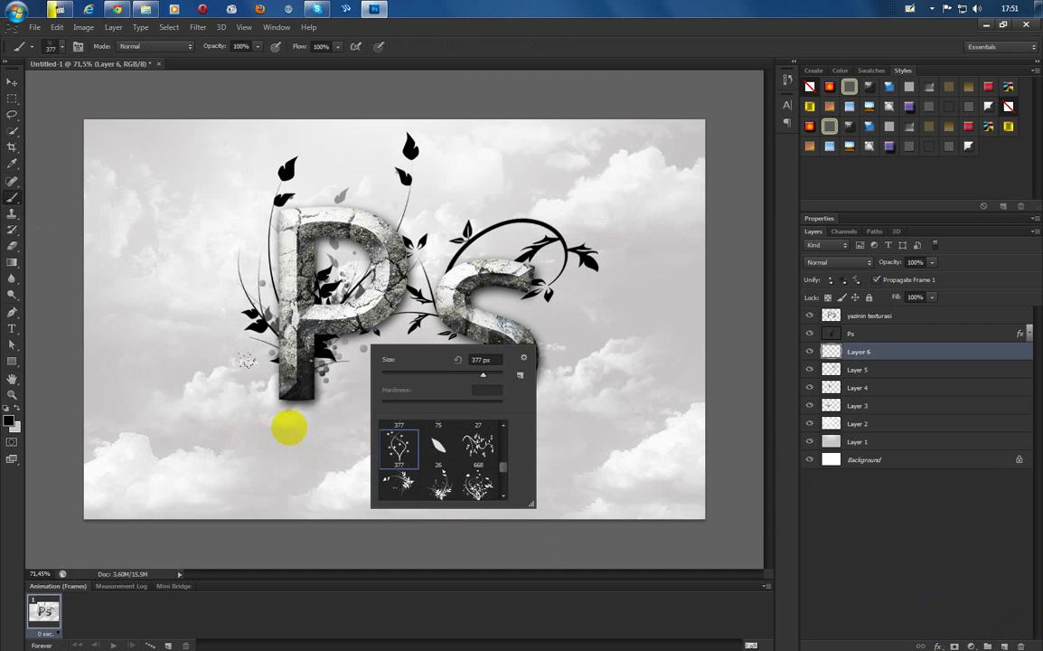
{"action": "left_click", "coordinate": [478, 443]}
{"action": "scroll", "coordinate": [416, 479], "scroll_direction": "up", "scroll_amount": 2}
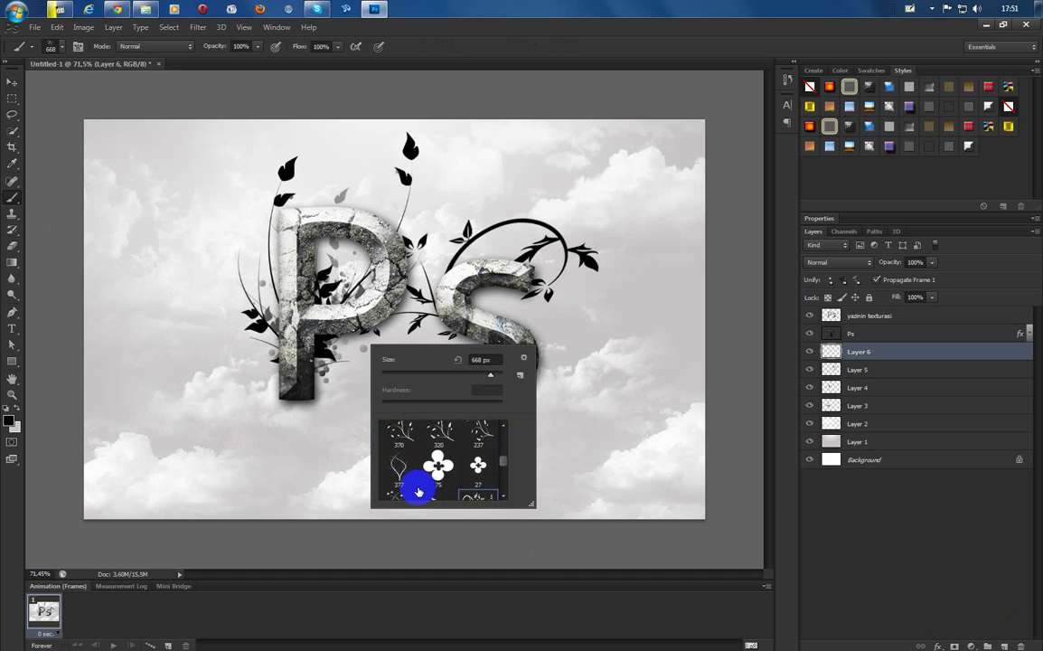
{"action": "scroll", "coordinate": [418, 491], "scroll_direction": "down", "scroll_amount": 5}
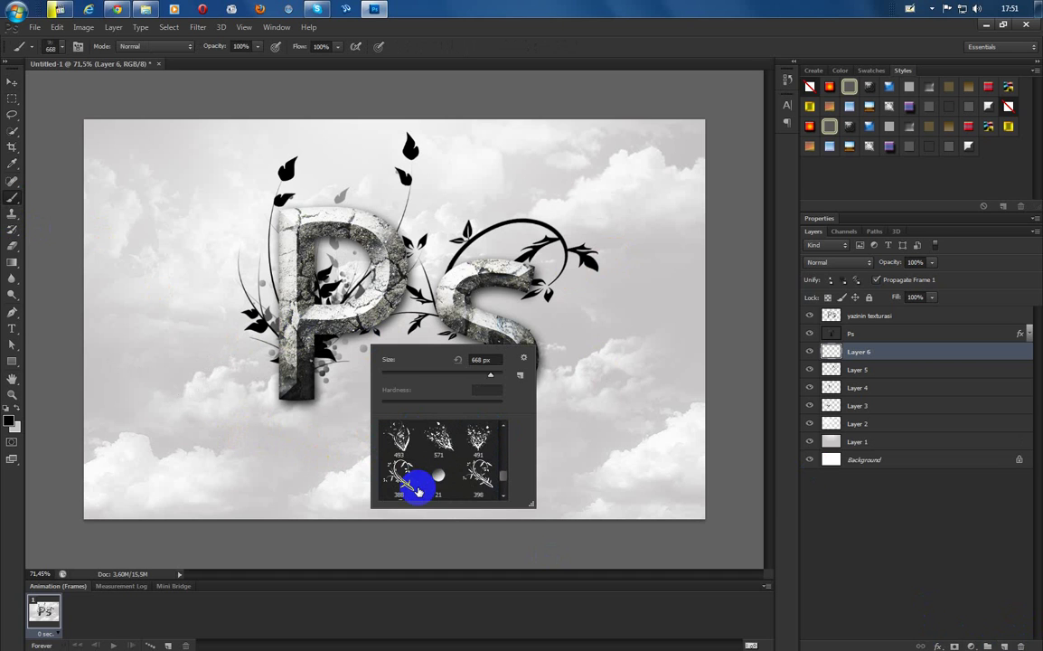
{"action": "left_click", "coordinate": [418, 490]}
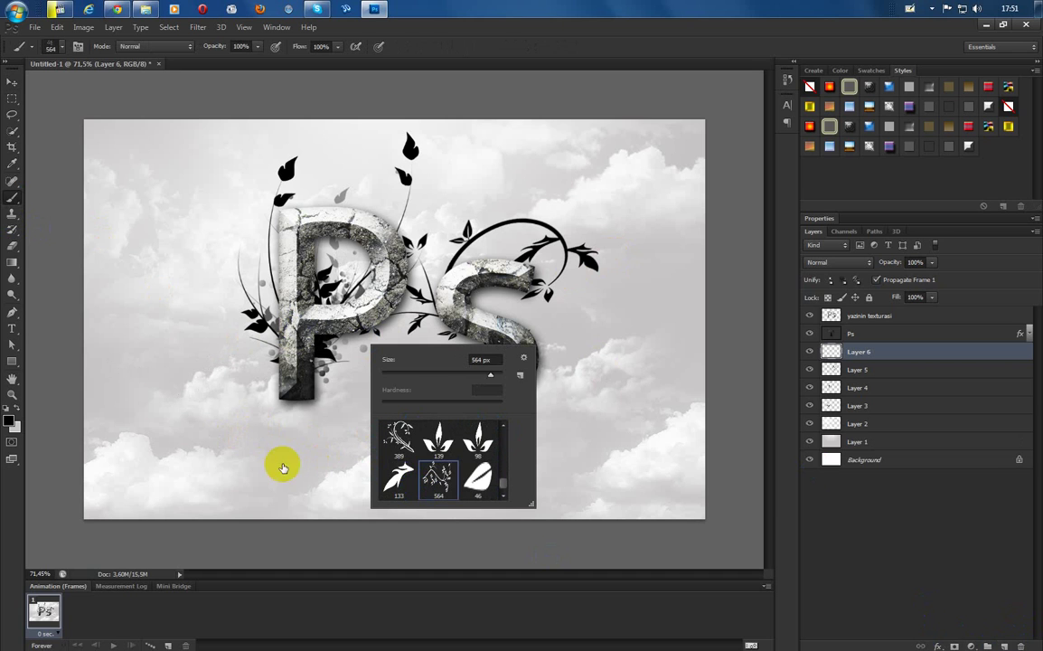
{"action": "left_click", "coordinate": [246, 442]}
{"action": "left_click", "coordinate": [246, 442]}
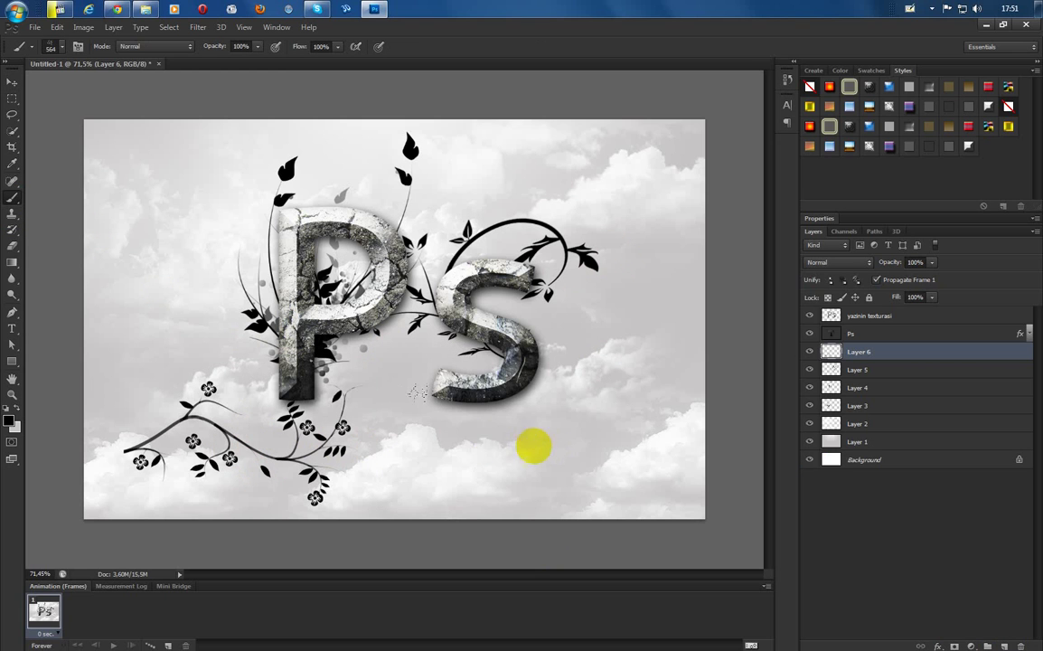
Rotate the Layer 6 flowering branch about -78°, move it behind the upper right of the s, and apply the transform
{"action": "left_click", "coordinate": [9, 77]}
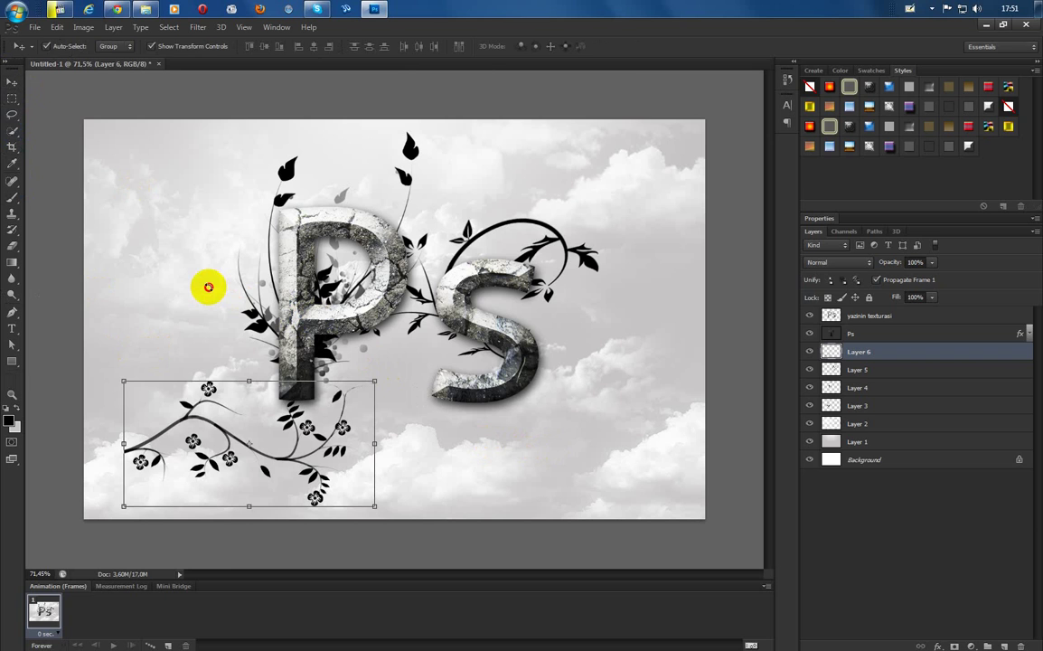
{"action": "left_click_drag", "start_coordinate": [208, 286], "coordinate": [205, 274]}
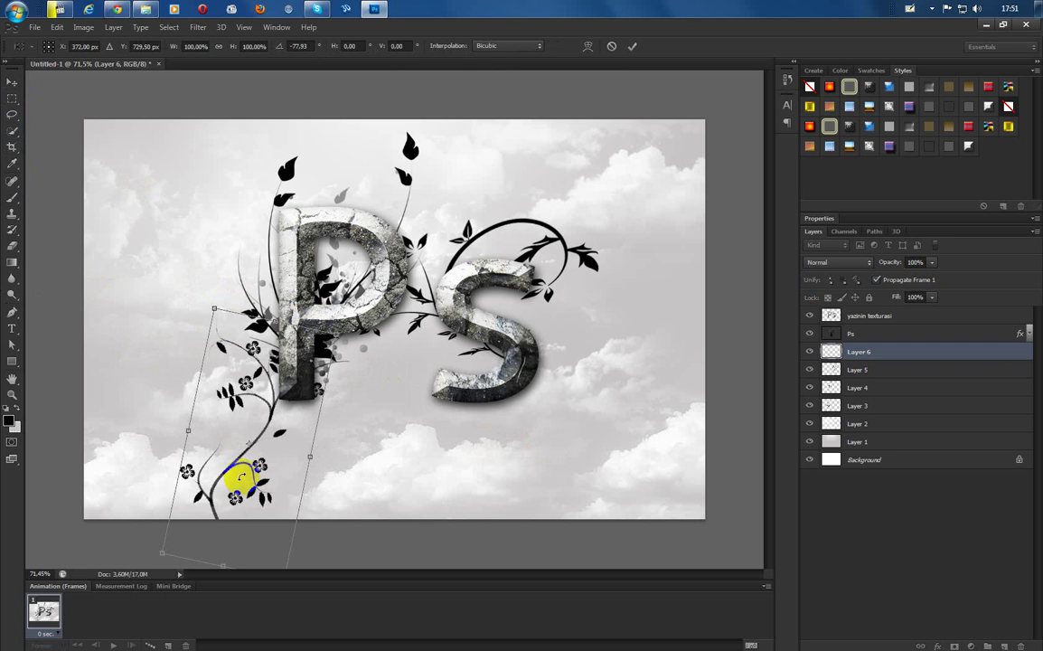
{"action": "left_click_drag", "start_coordinate": [231, 468], "coordinate": [486, 303]}
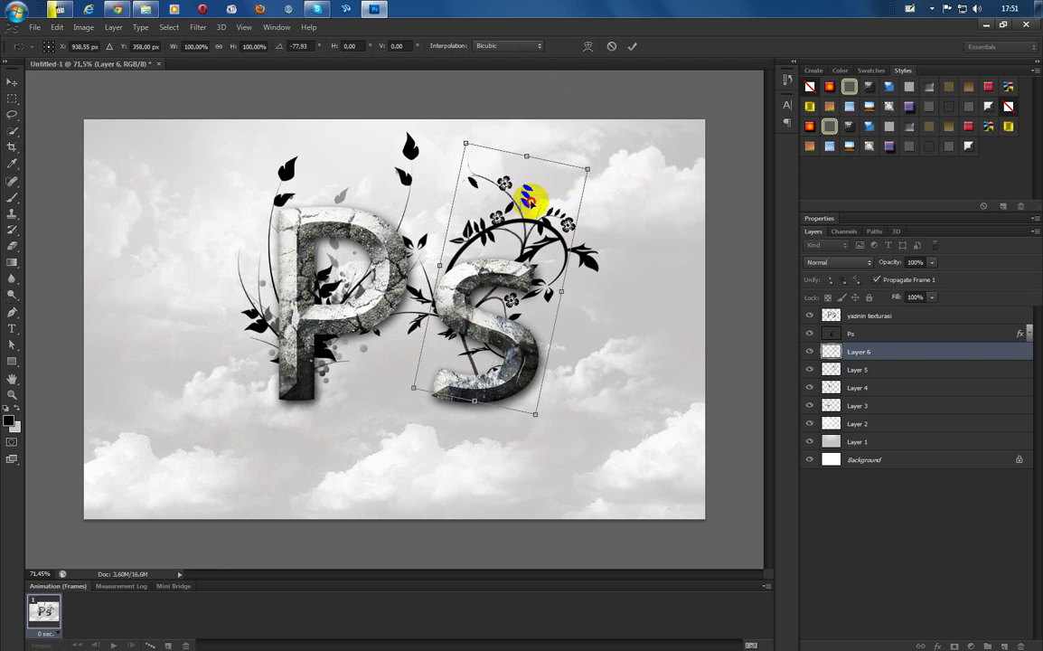
{"action": "mouse_move", "coordinate": [565, 187]}
{"action": "left_mouse_down"}
{"action": "mouse_move", "coordinate": [617, 186]}
{"action": "mouse_move", "coordinate": [605, 175]}
{"action": "mouse_move", "coordinate": [561, 192]}
{"action": "mouse_move", "coordinate": [551, 173]}
{"action": "mouse_move", "coordinate": [557, 181]}
{"action": "left_mouse_up"}
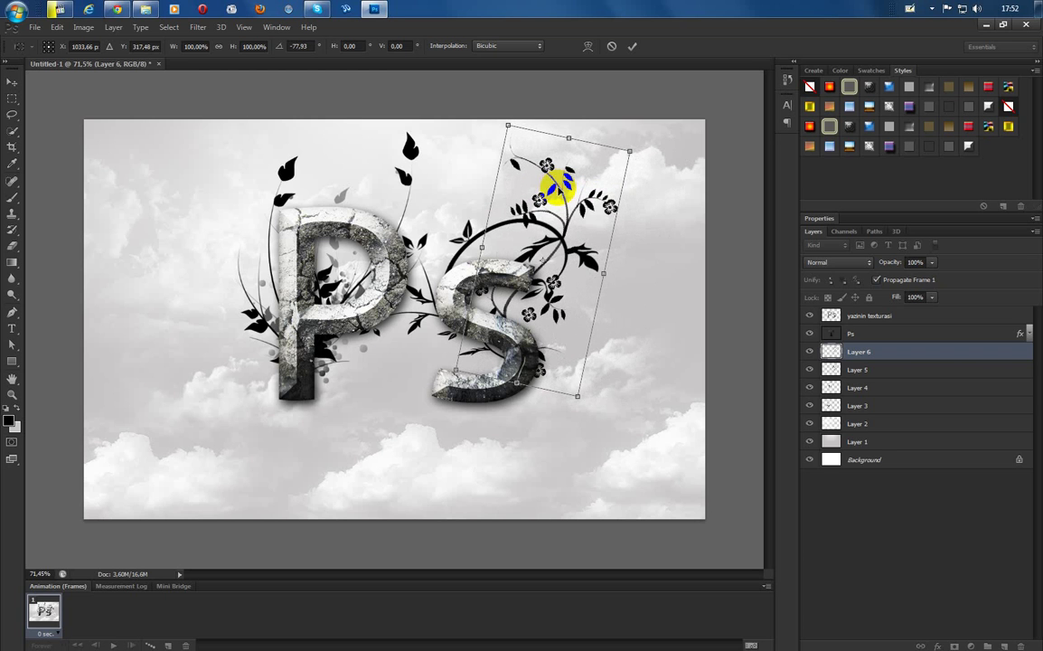
{"action": "left_click", "coordinate": [632, 45]}
Reorder Layer 5 above Layer 6 and delete Layer 6 with the flowering branch stamp
{"action": "left_click_drag", "start_coordinate": [913, 375], "coordinate": [913, 344]}
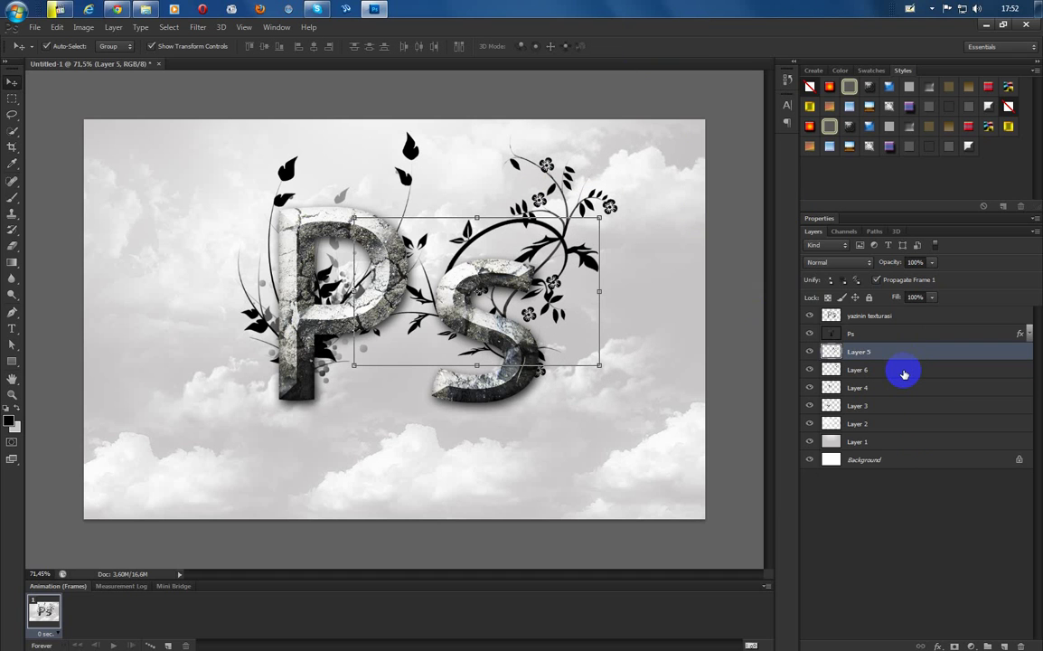
{"action": "left_click", "coordinate": [874, 372]}
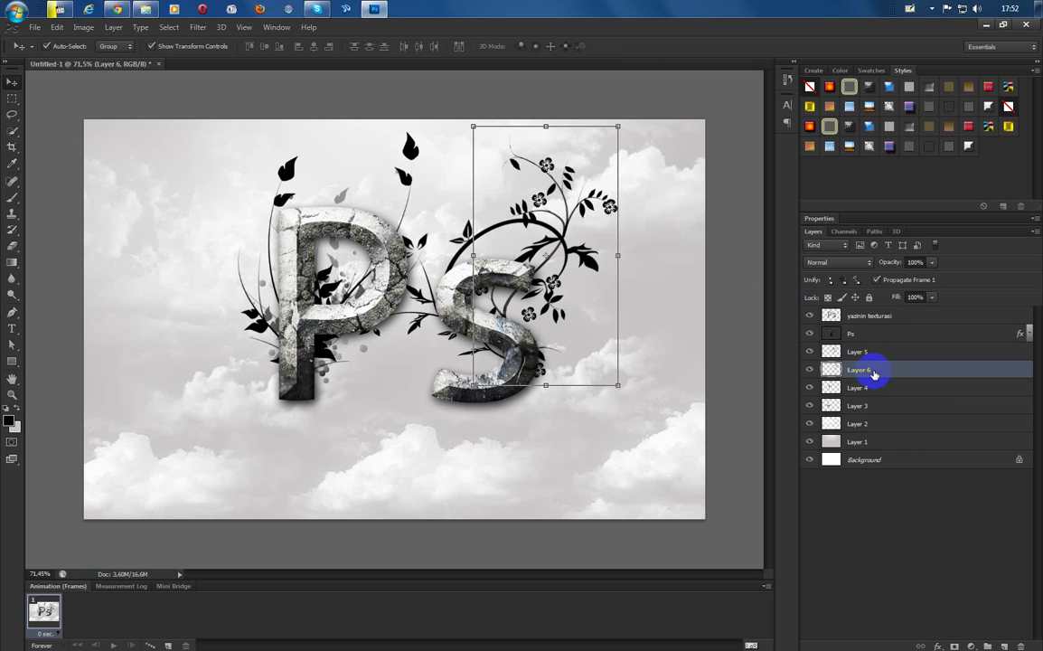
{"action": "key", "text": "Delete"}
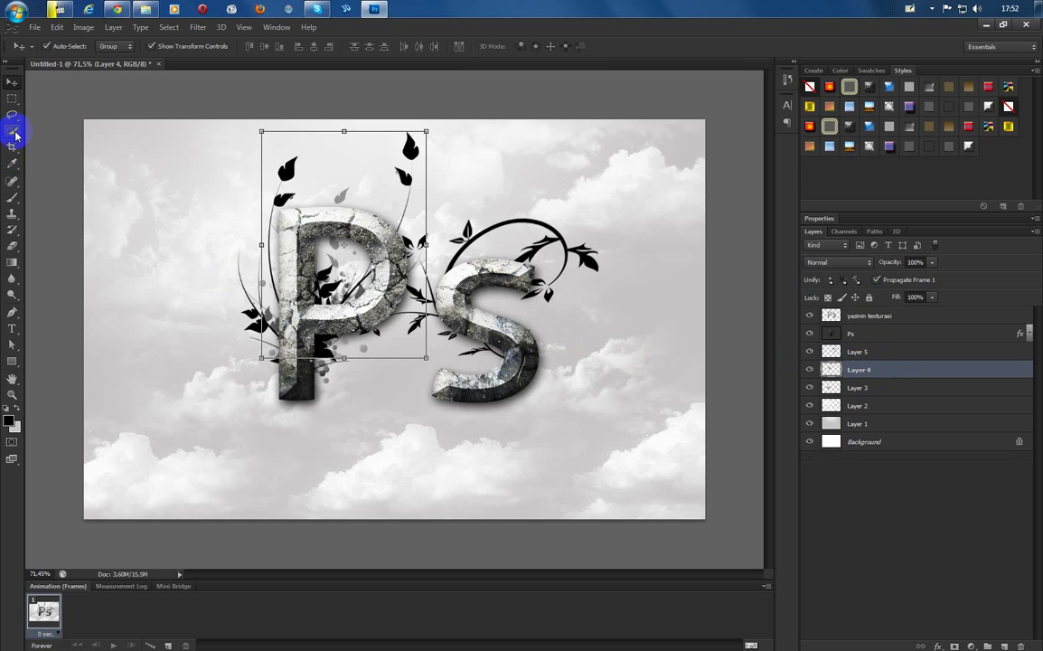
Add a new layer above Layer 4 and stamp the 552 px leafy branch brush once in the empty area left of the P
{"action": "left_click", "coordinate": [12, 196]}
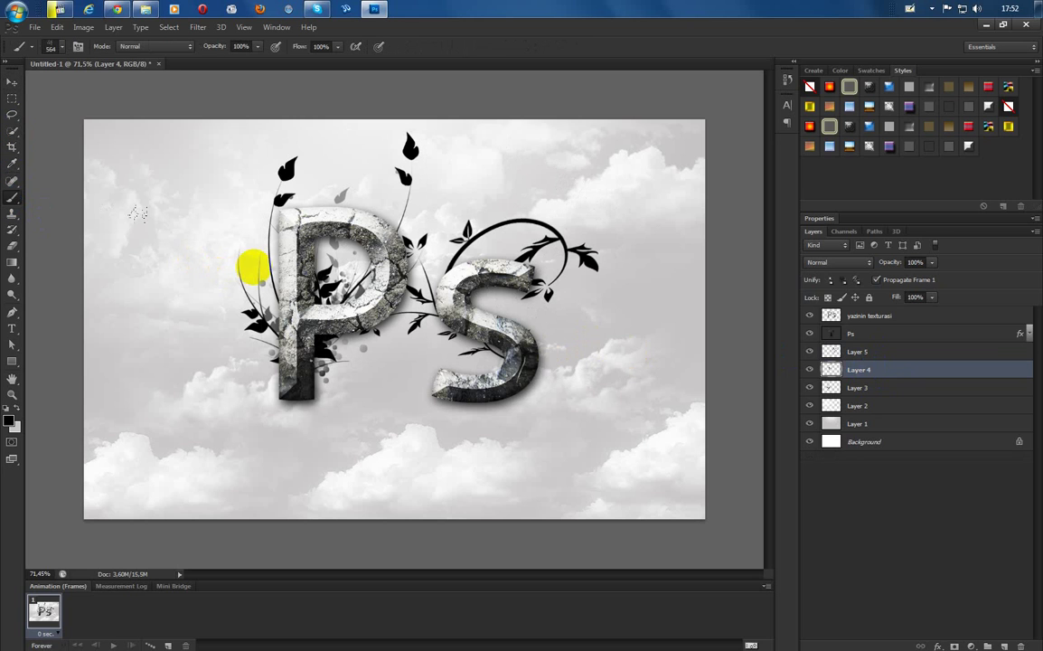
{"action": "left_click", "coordinate": [1005, 645]}
{"action": "right_click", "coordinate": [534, 412]}
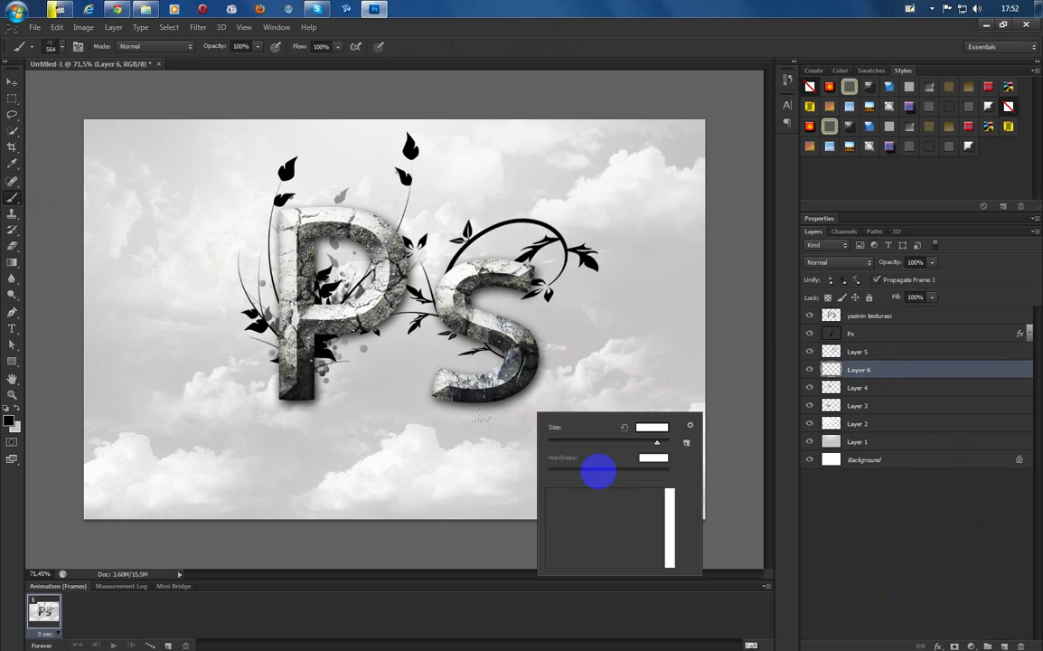
{"action": "scroll", "coordinate": [638, 511], "scroll_direction": "up", "scroll_amount": 5}
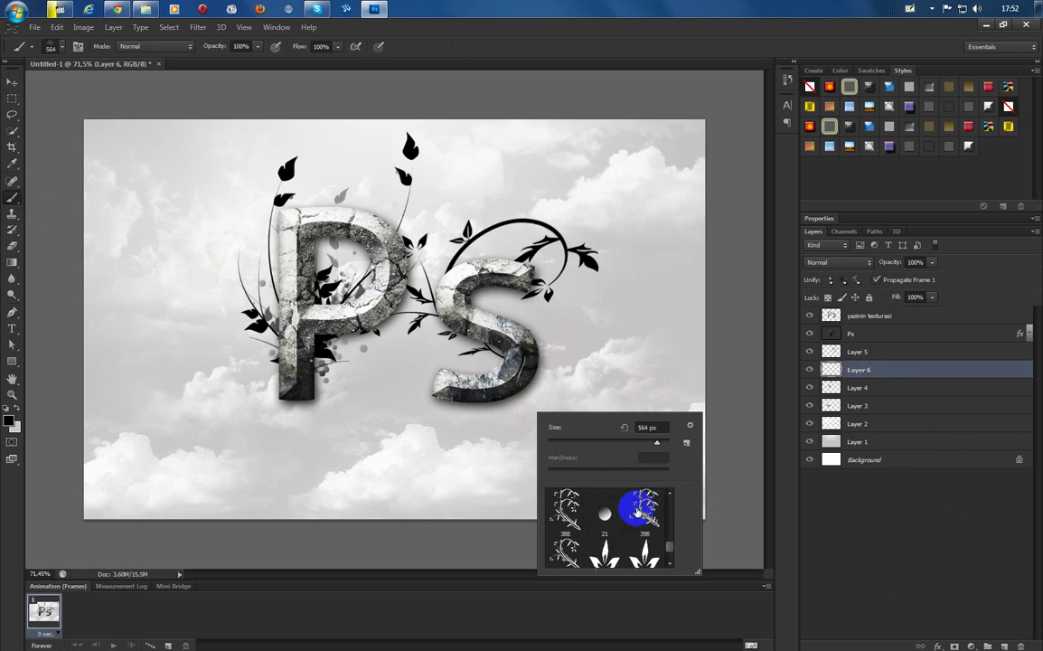
{"action": "left_click", "coordinate": [605, 541]}
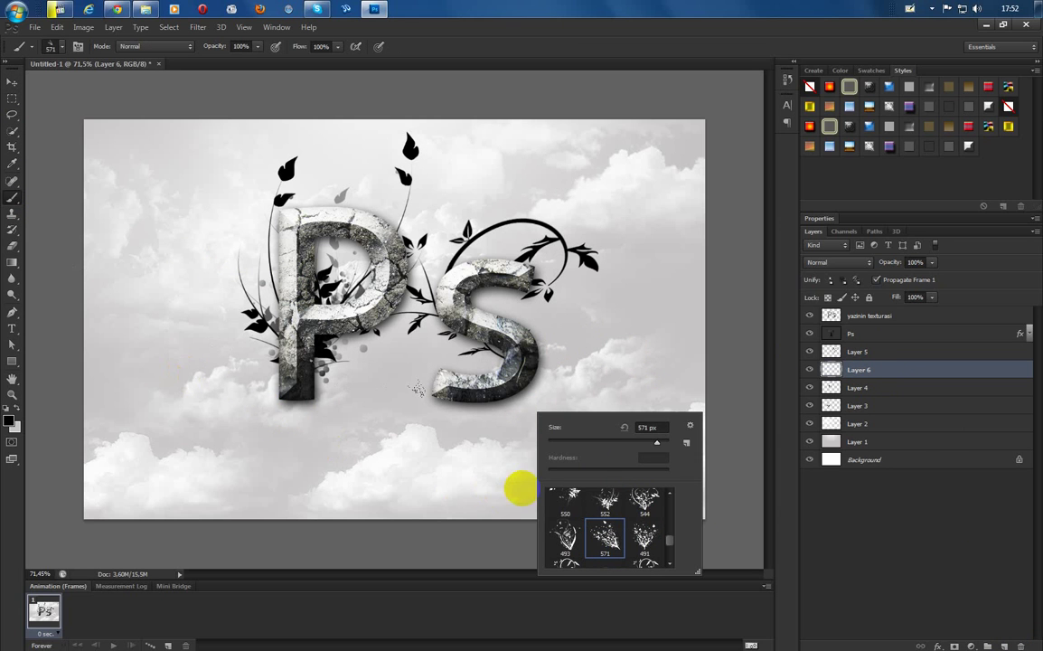
{"action": "scroll", "coordinate": [620, 534], "scroll_direction": "up", "scroll_amount": 2}
{"action": "left_click", "coordinate": [620, 535]}
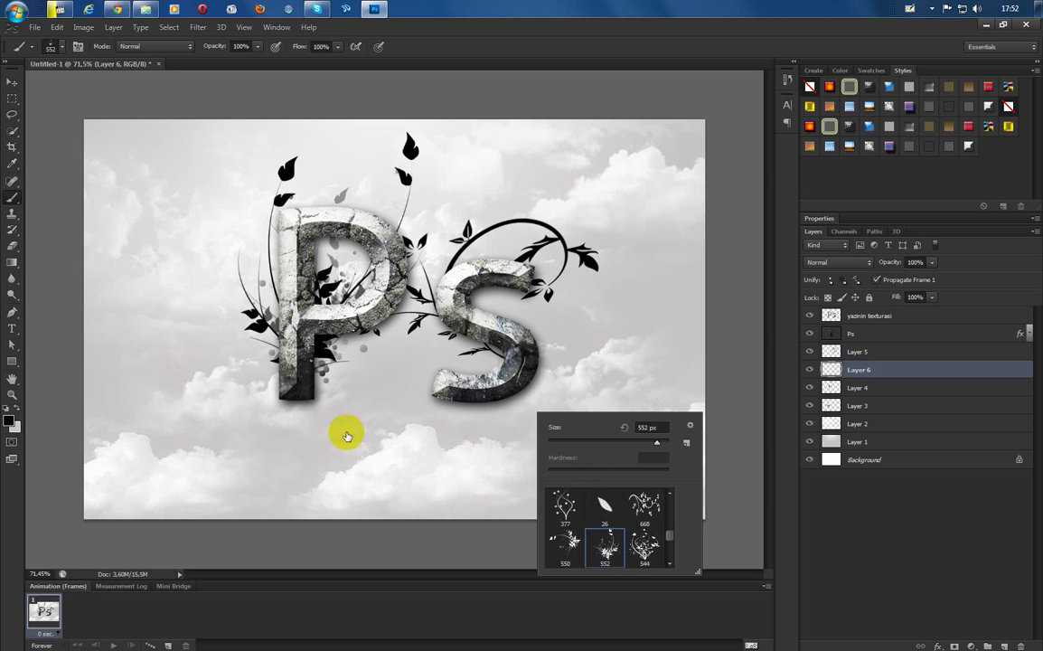
{"action": "left_click", "coordinate": [155, 367]}
{"action": "left_click", "coordinate": [172, 367]}
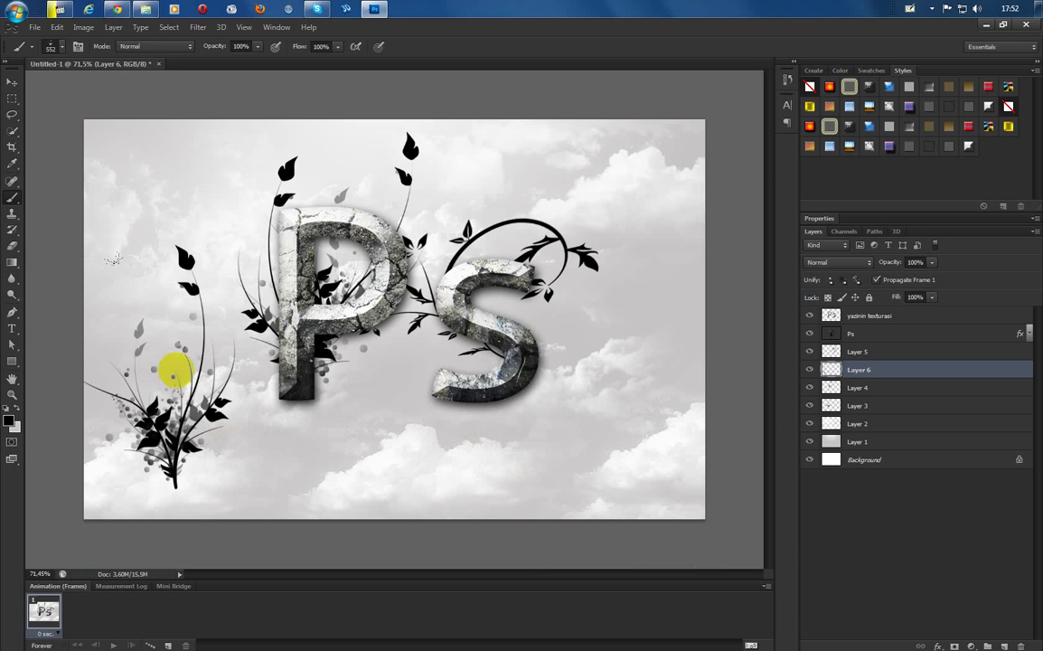
Move the Layer 6 branch stamp behind the s, rotate it about 48° clockwise, apply the transform, and deselect the layer
{"action": "left_click", "coordinate": [11, 82]}
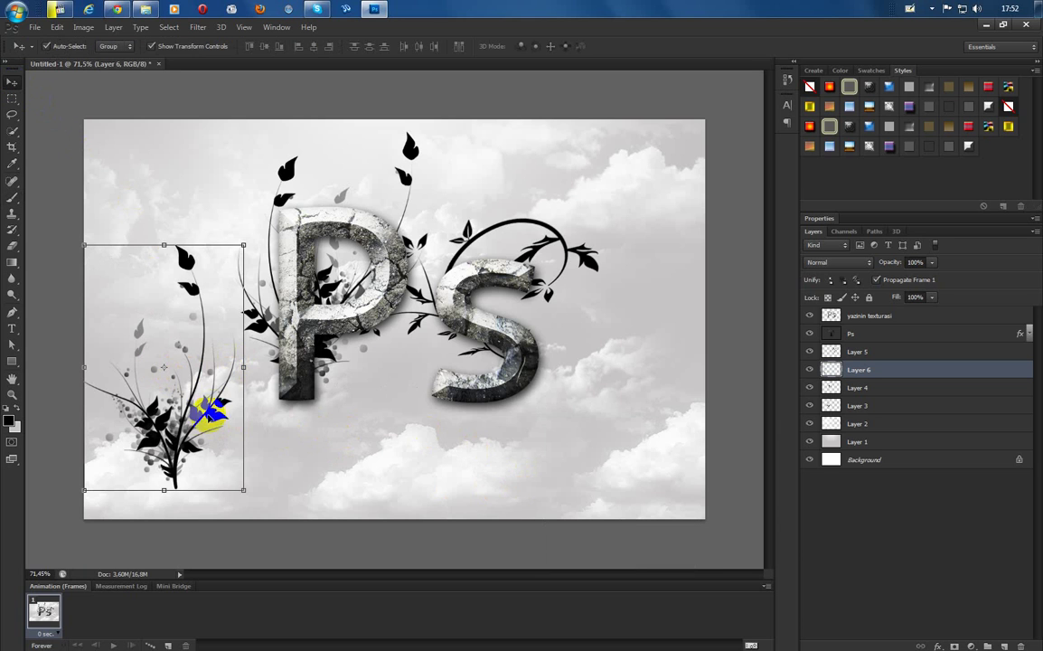
{"action": "mouse_move", "coordinate": [210, 407]}
{"action": "left_mouse_down"}
{"action": "mouse_move", "coordinate": [333, 413]}
{"action": "mouse_move", "coordinate": [561, 344]}
{"action": "mouse_move", "coordinate": [551, 354]}
{"action": "left_mouse_up"}
{"action": "left_click", "coordinate": [675, 215]}
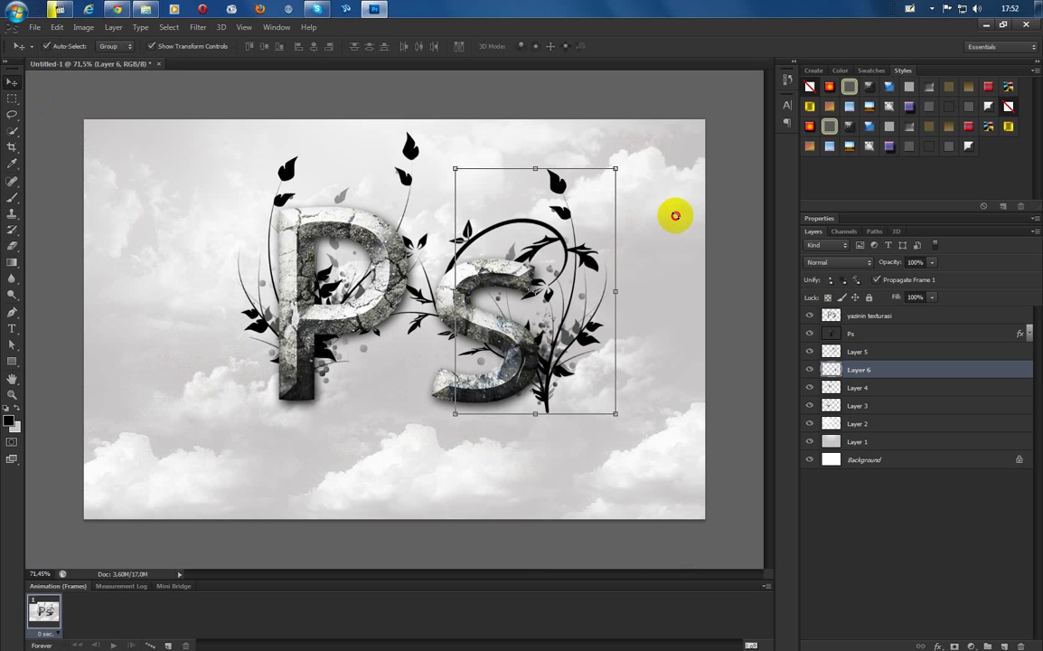
{"action": "left_click_drag", "start_coordinate": [676, 217], "coordinate": [548, 344]}
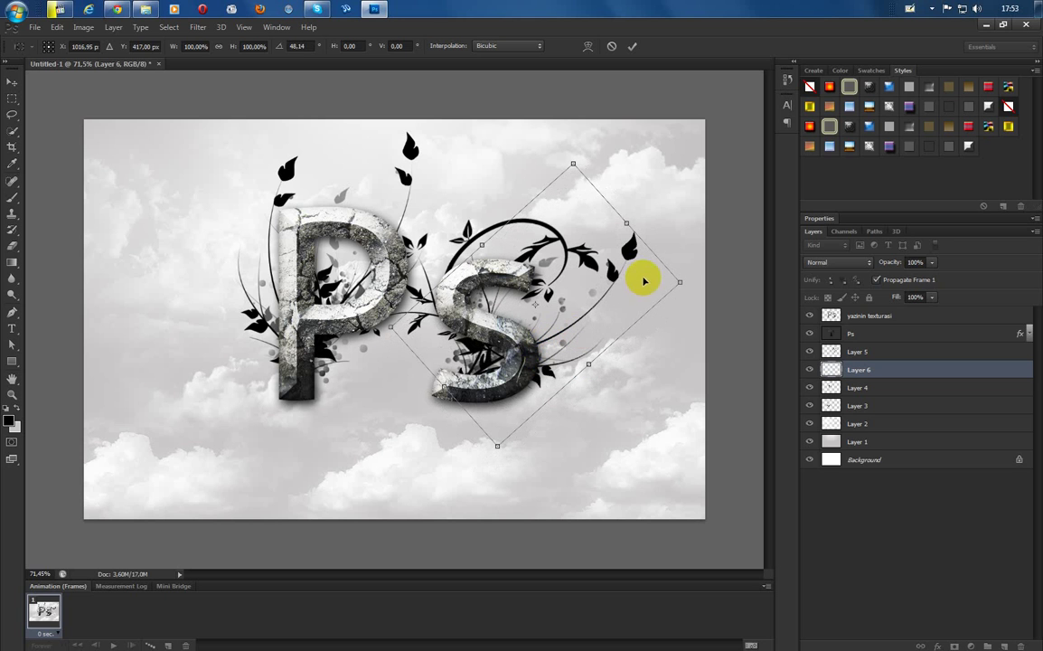
{"action": "left_click", "coordinate": [631, 47]}
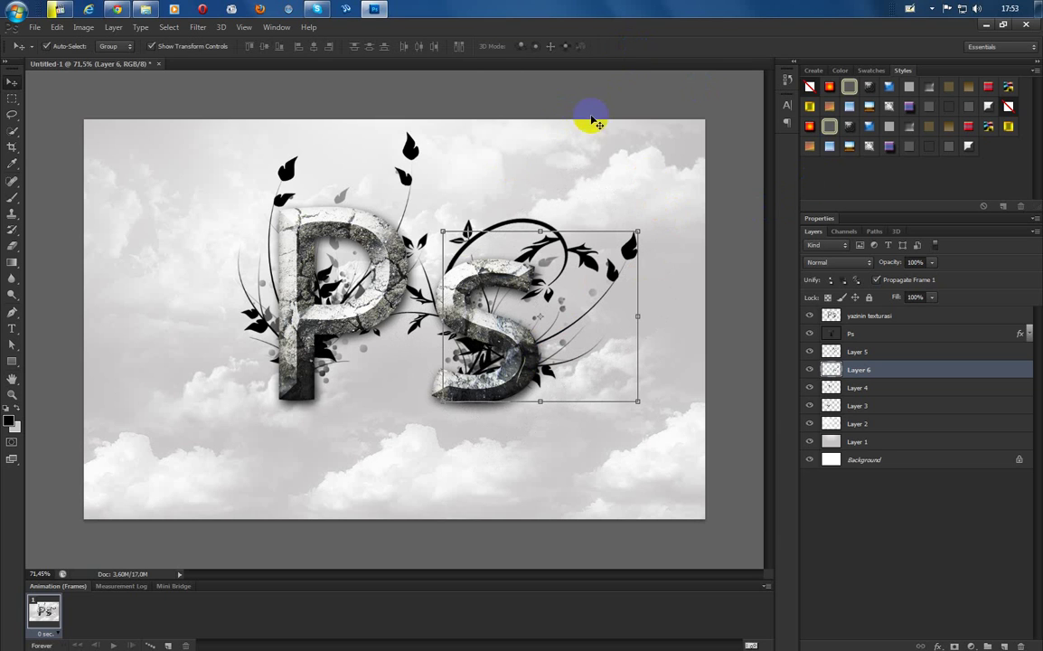
{"action": "left_click", "coordinate": [510, 83]}
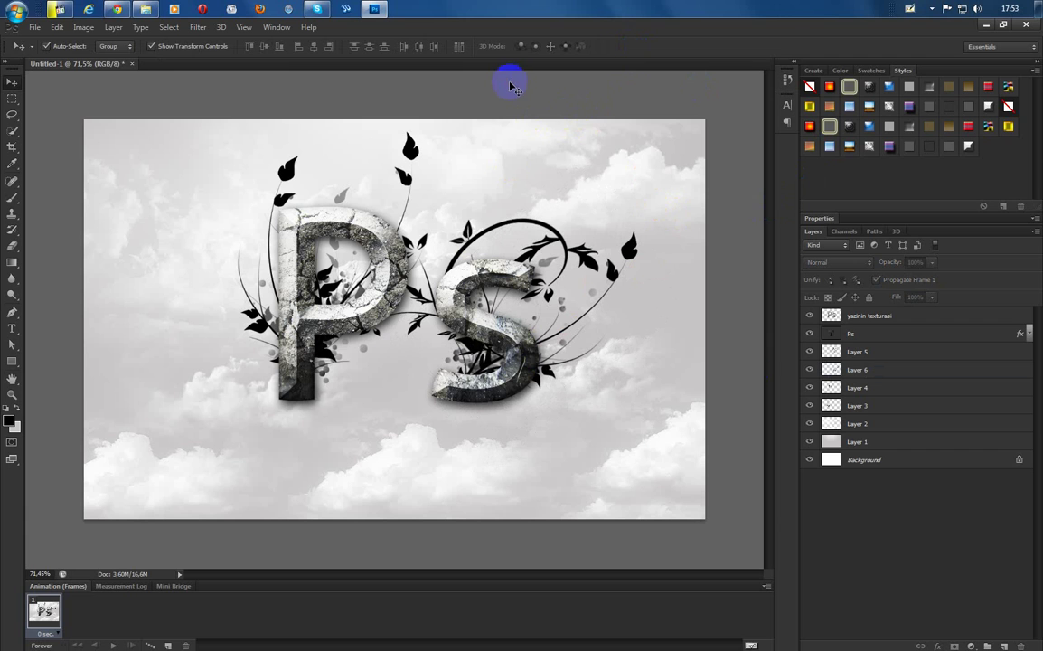
Group Layers 3, 4, 5 and 6 and rename the group guller
{"action": "left_click", "coordinate": [904, 405]}
{"action": "left_click", "coordinate": [906, 388], "text": "shift"}
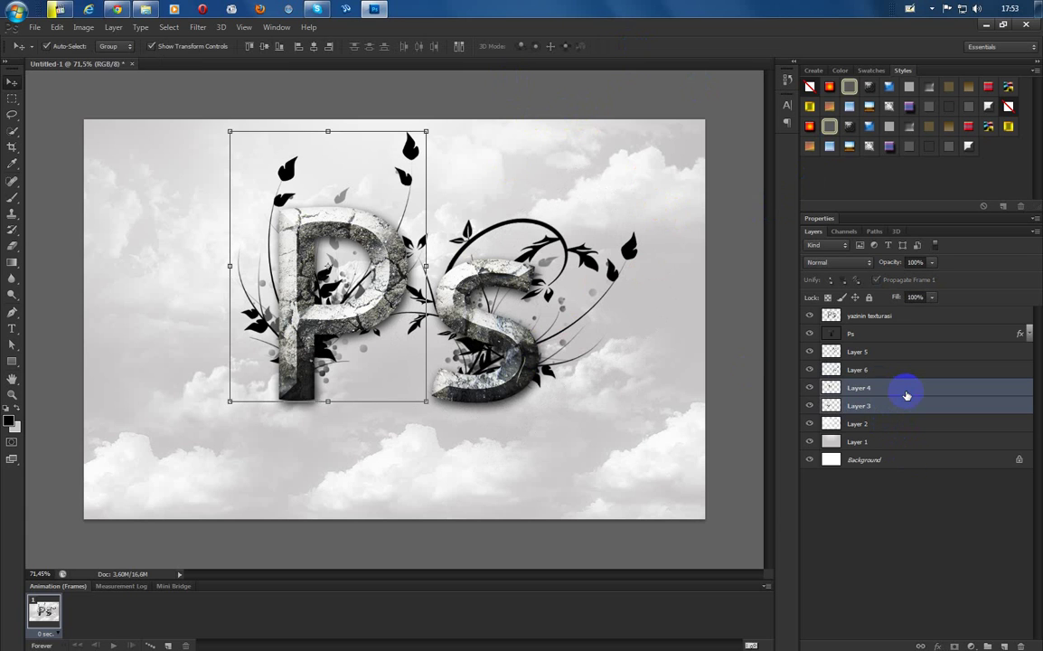
{"action": "left_click", "coordinate": [904, 369], "text": "shift"}
{"action": "left_click", "coordinate": [897, 351], "text": "shift"}
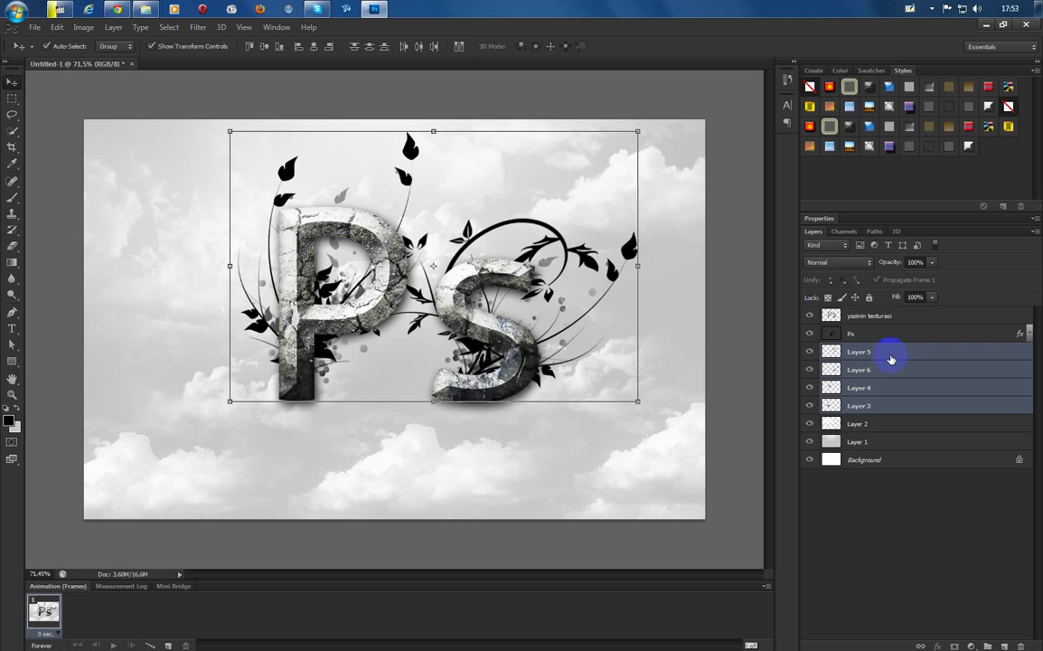
{"action": "key", "text": "ctrl+g"}
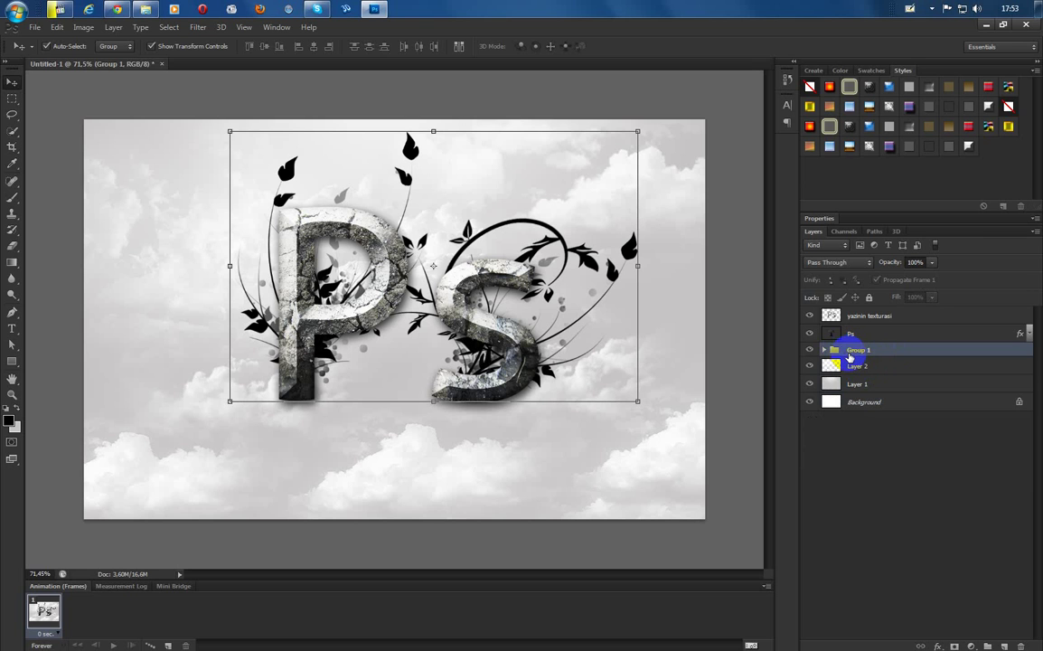
{"action": "left_click", "coordinate": [858, 353]}
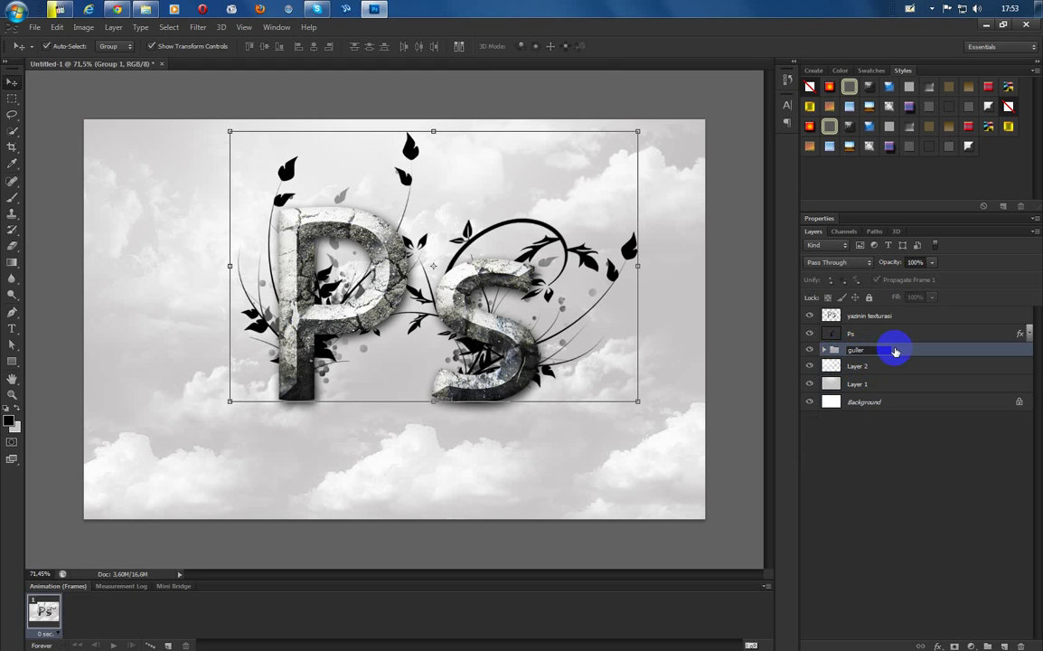
{"action": "key", "text": "Return"}
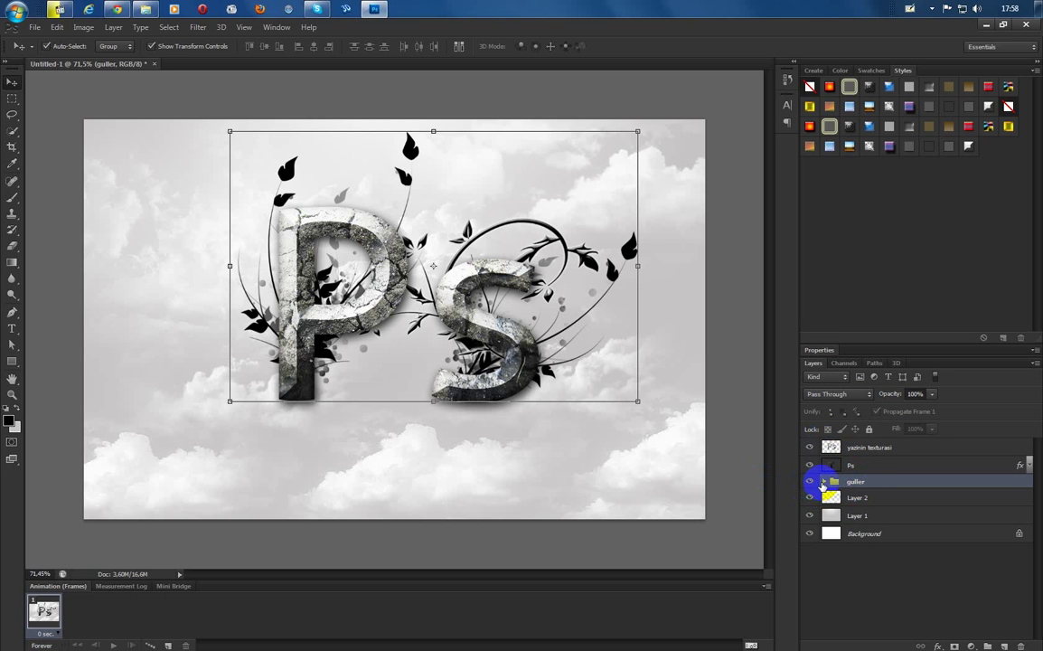
Expand the guller group, select Layer 5, and look at its layer style without changing it
{"action": "left_click", "coordinate": [823, 482]}
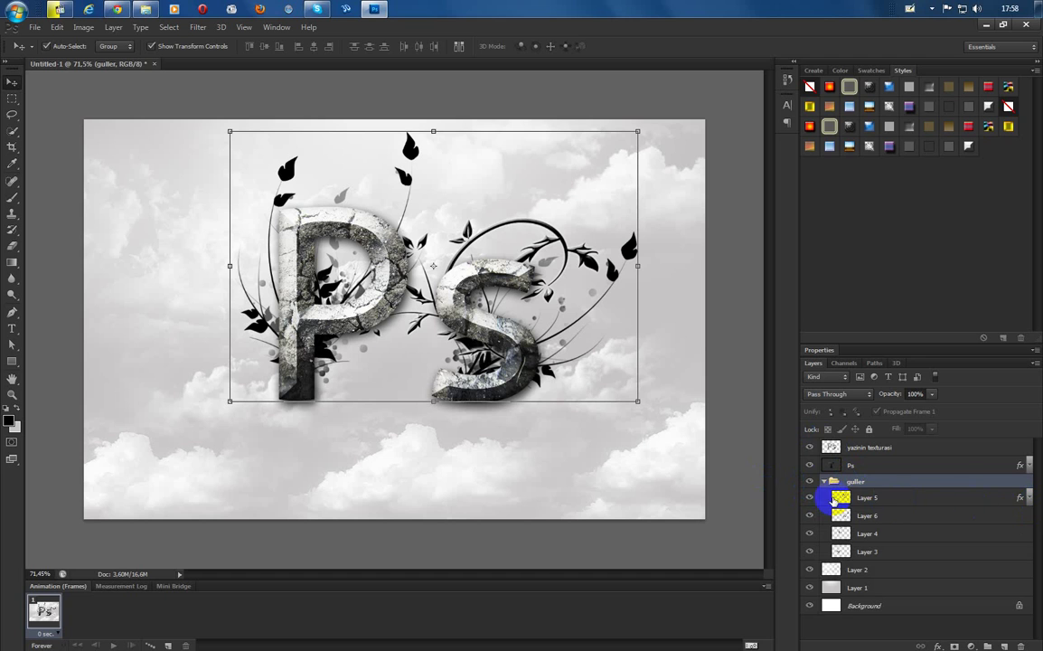
{"action": "left_click", "coordinate": [970, 496]}
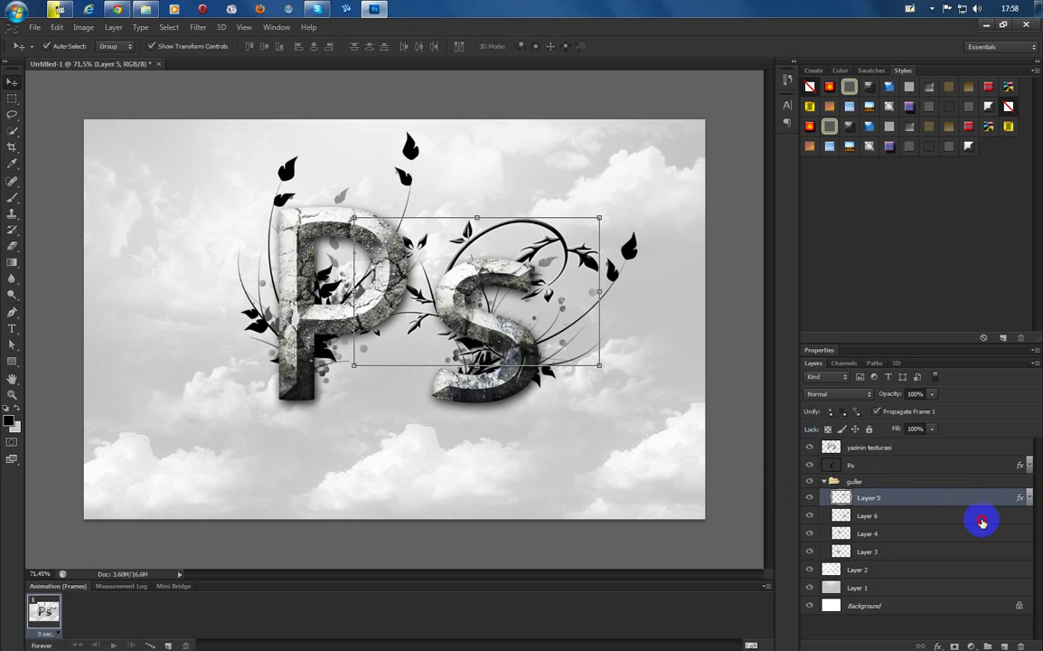
{"action": "left_click", "coordinate": [982, 521]}
{"action": "left_click", "coordinate": [987, 499]}
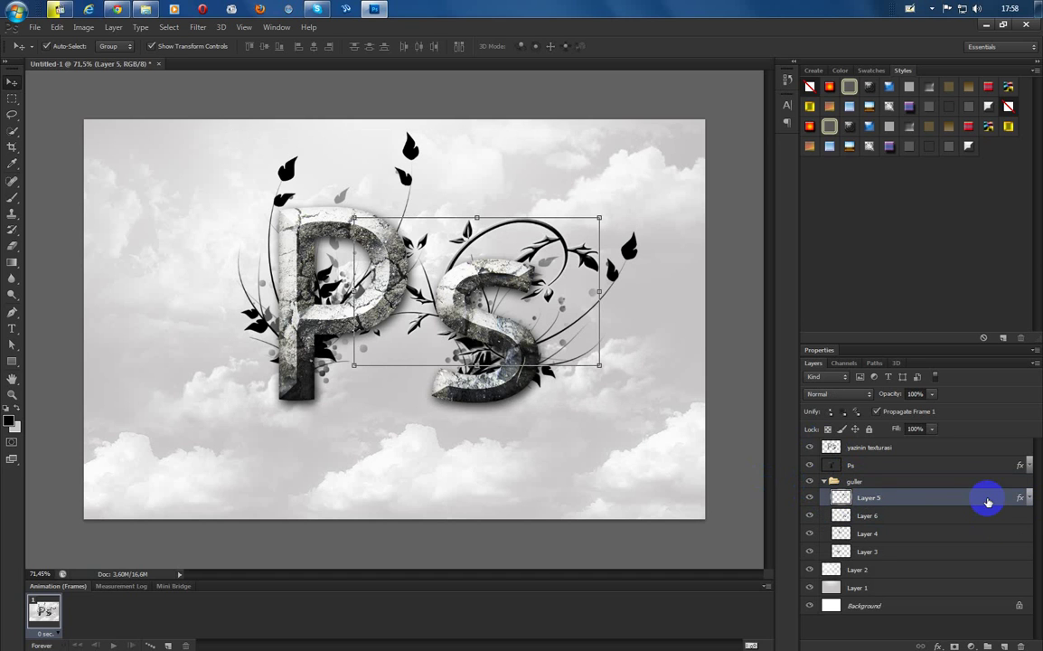
{"action": "double_click", "coordinate": [973, 497]}
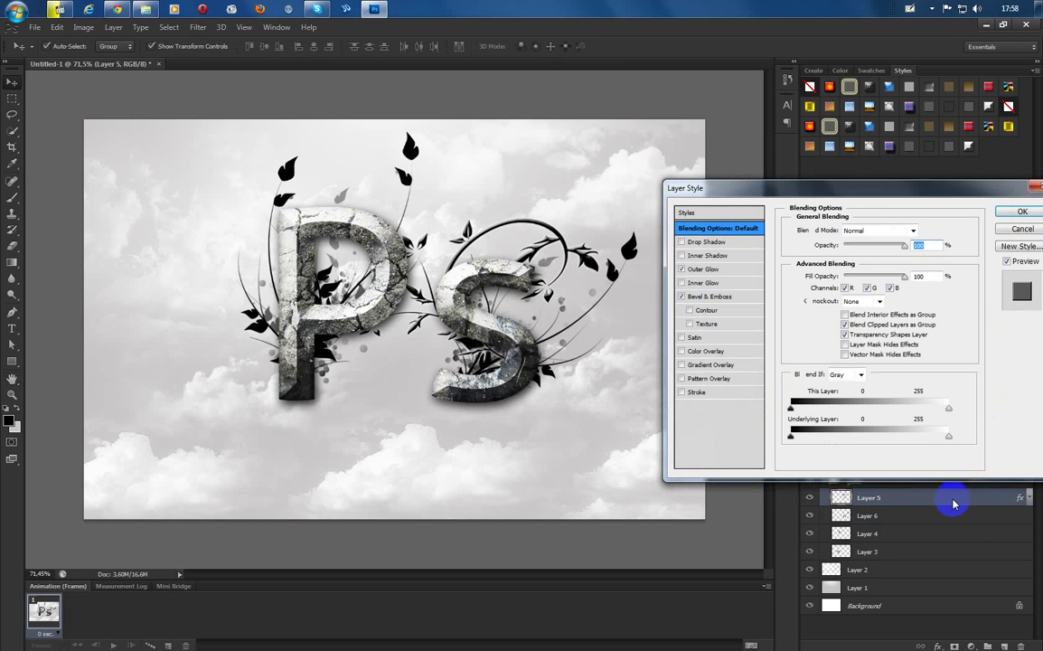
{"action": "key", "text": "Escape"}
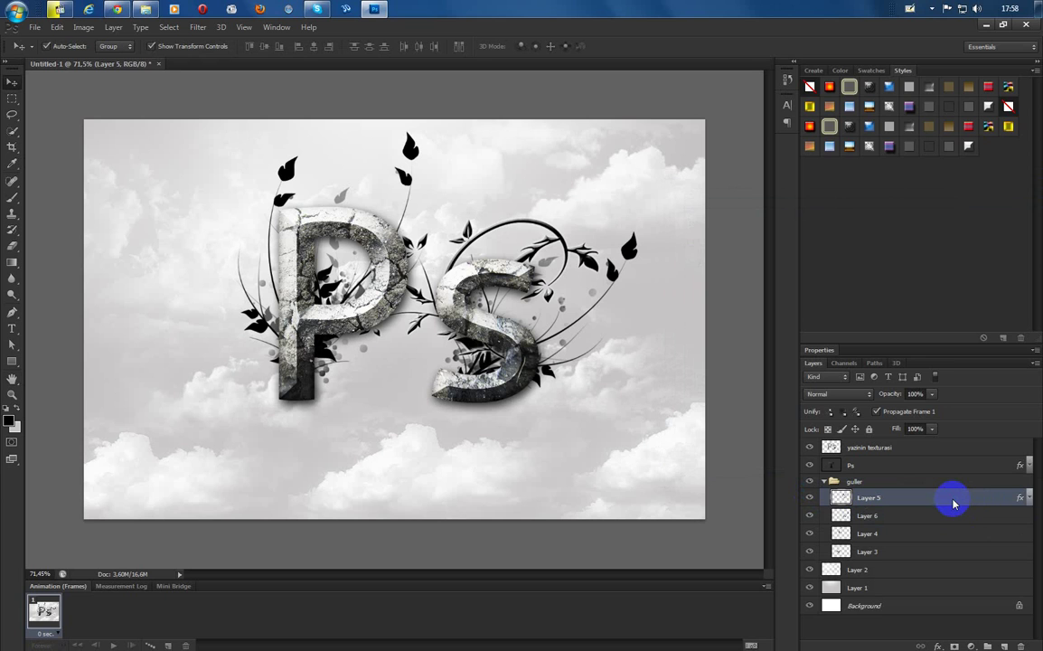
Review Layer 5's Outer Glow settings, including blend mode and glow color, and its Bevel & Emboss settings, keeping them as they are
{"action": "right_click", "coordinate": [954, 499]}
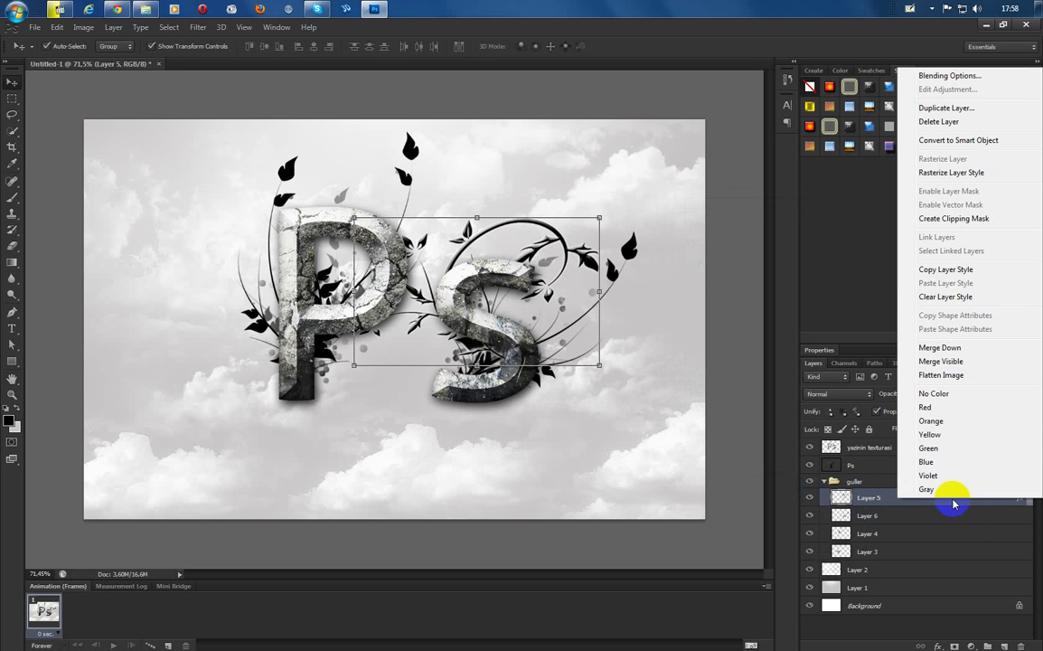
{"action": "left_click", "coordinate": [961, 75]}
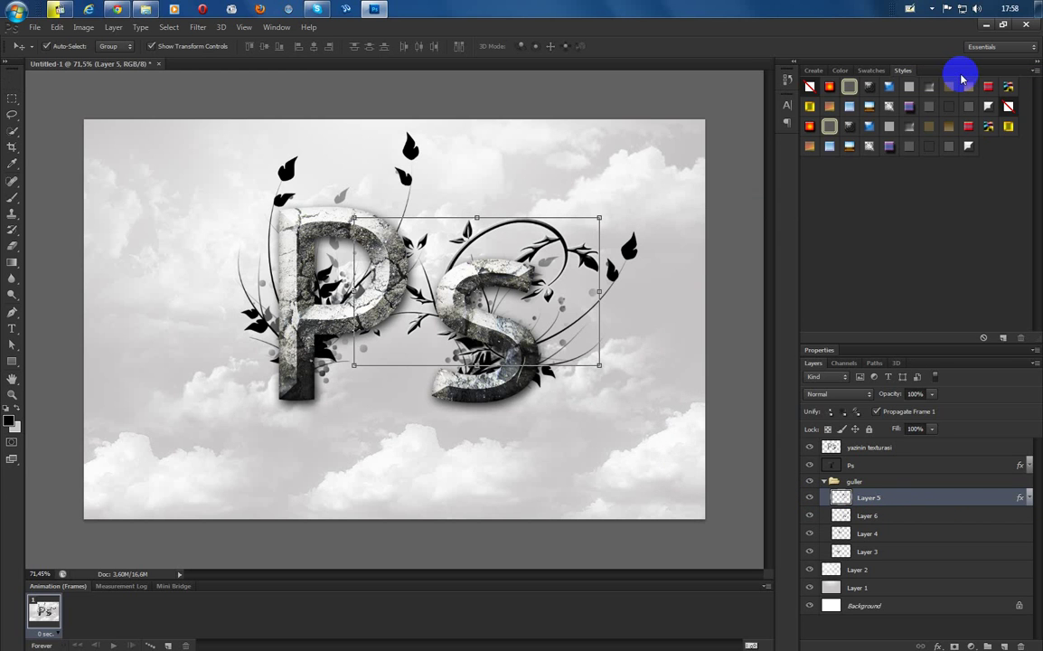
{"action": "left_click_drag", "start_coordinate": [709, 184], "coordinate": [767, 177]}
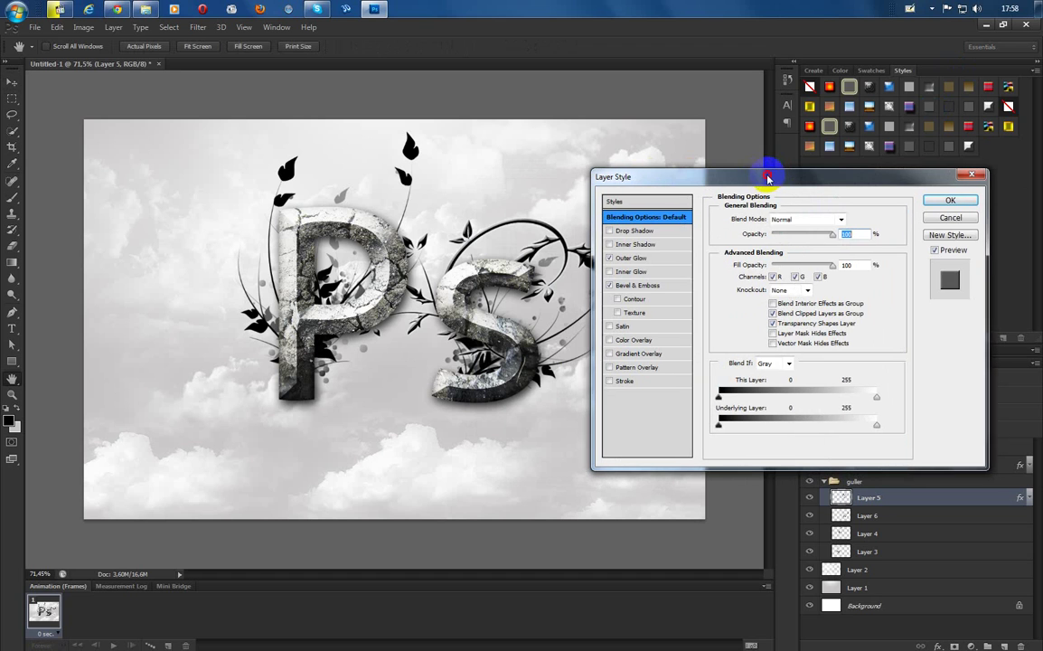
{"action": "left_click", "coordinate": [637, 259]}
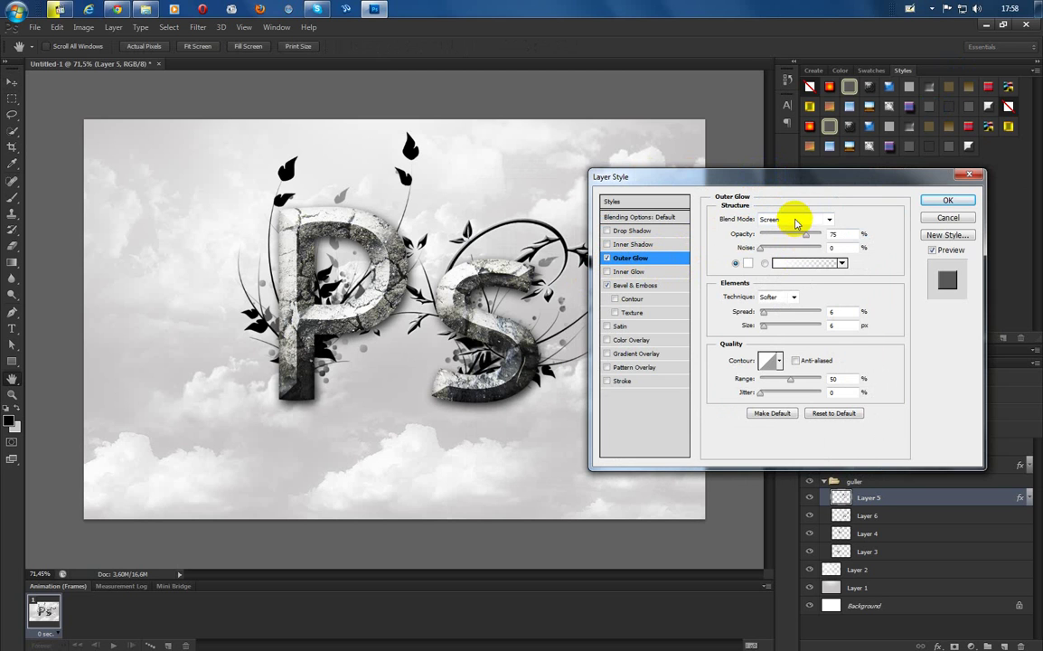
{"action": "left_click", "coordinate": [814, 220]}
{"action": "left_click", "coordinate": [807, 219]}
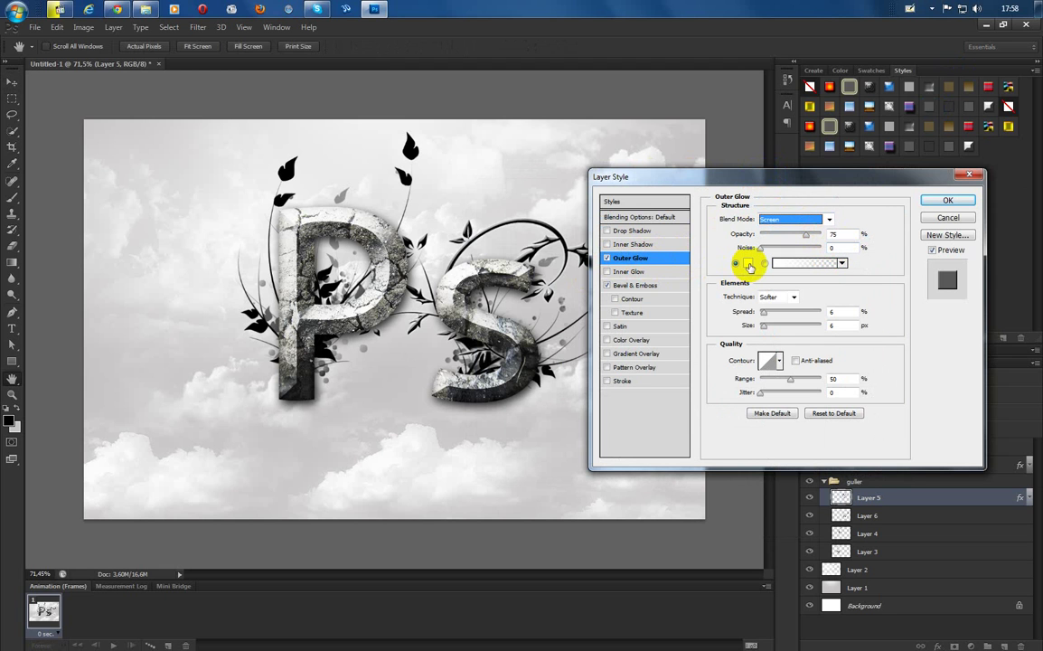
{"action": "left_click", "coordinate": [749, 264]}
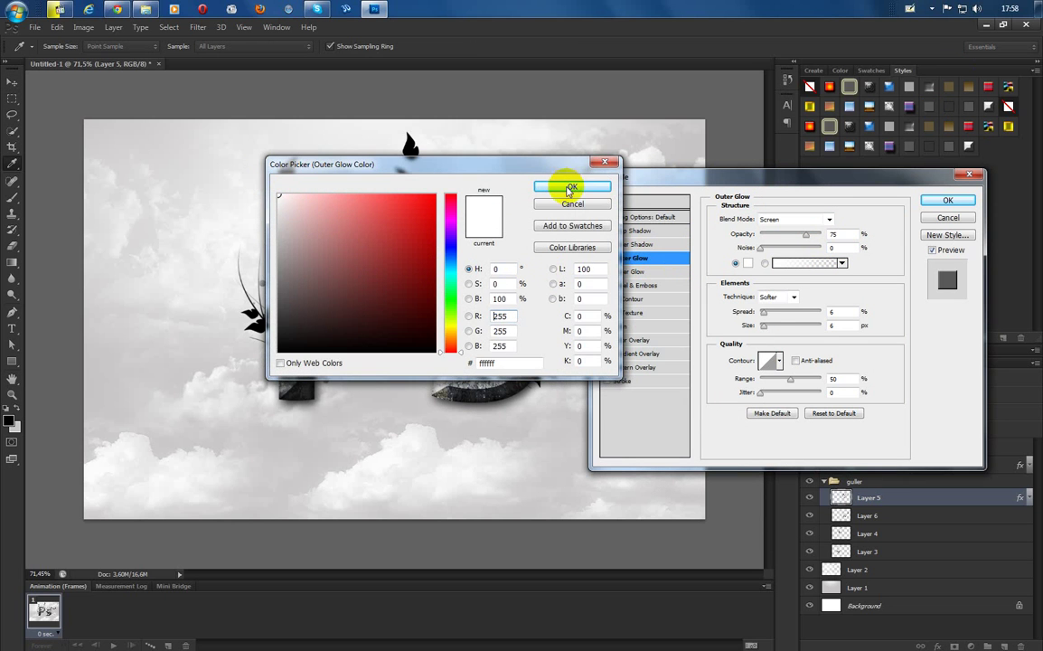
{"action": "left_click", "coordinate": [571, 187]}
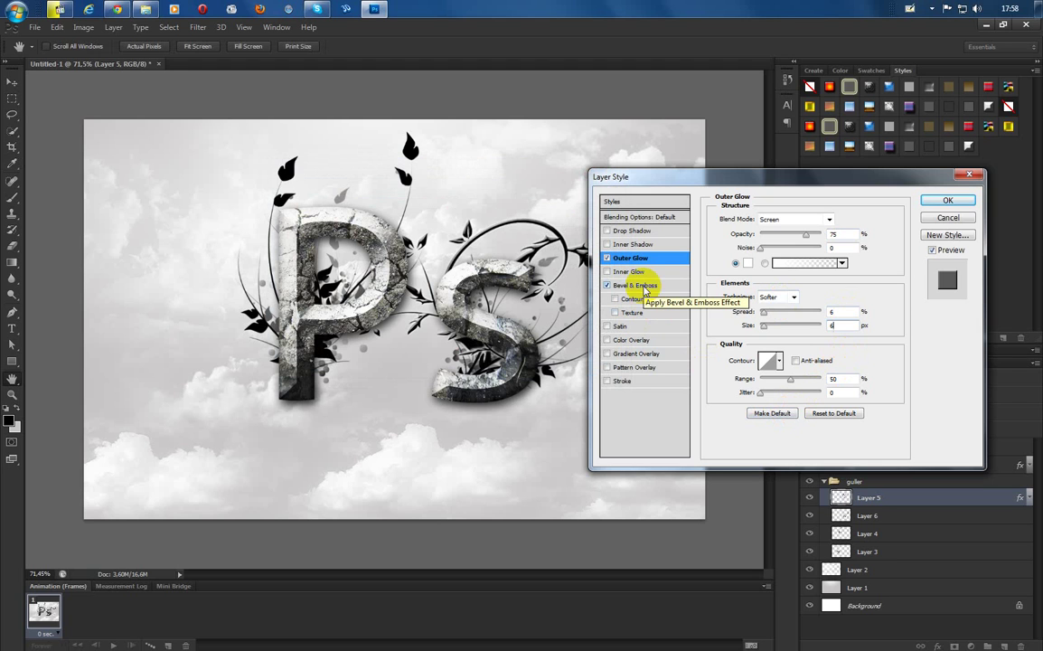
{"action": "left_click", "coordinate": [644, 287]}
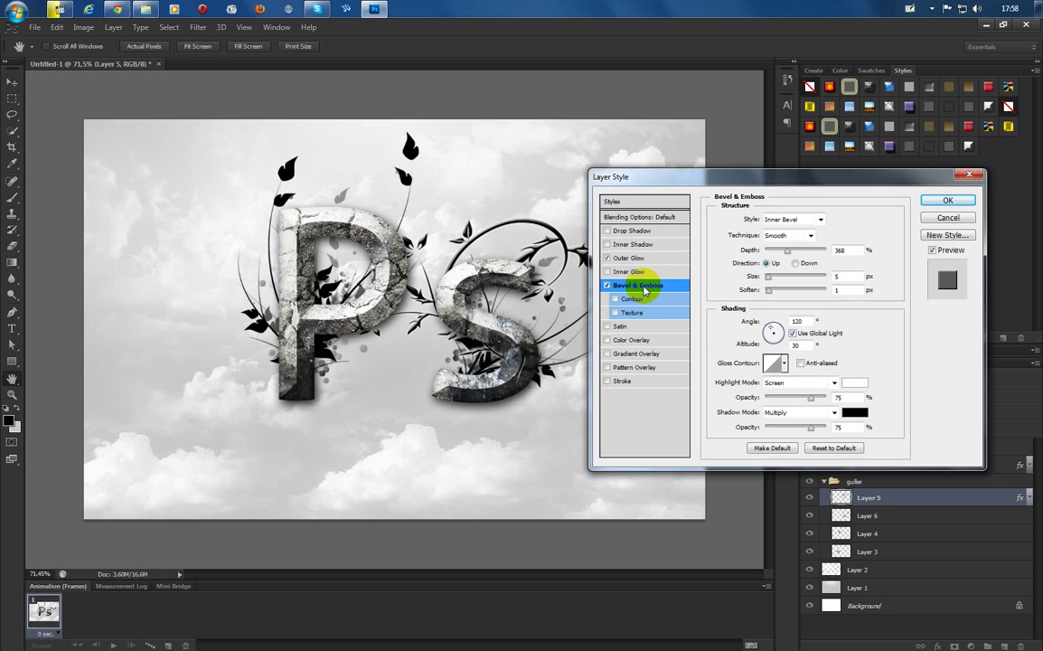
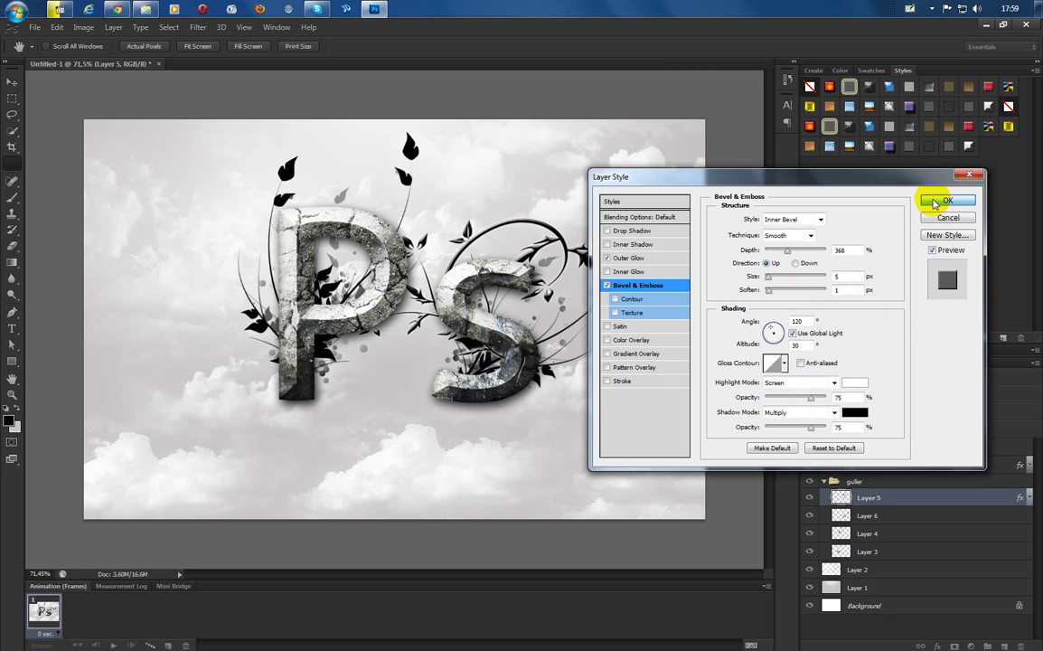
{"action": "left_click", "coordinate": [936, 203]}
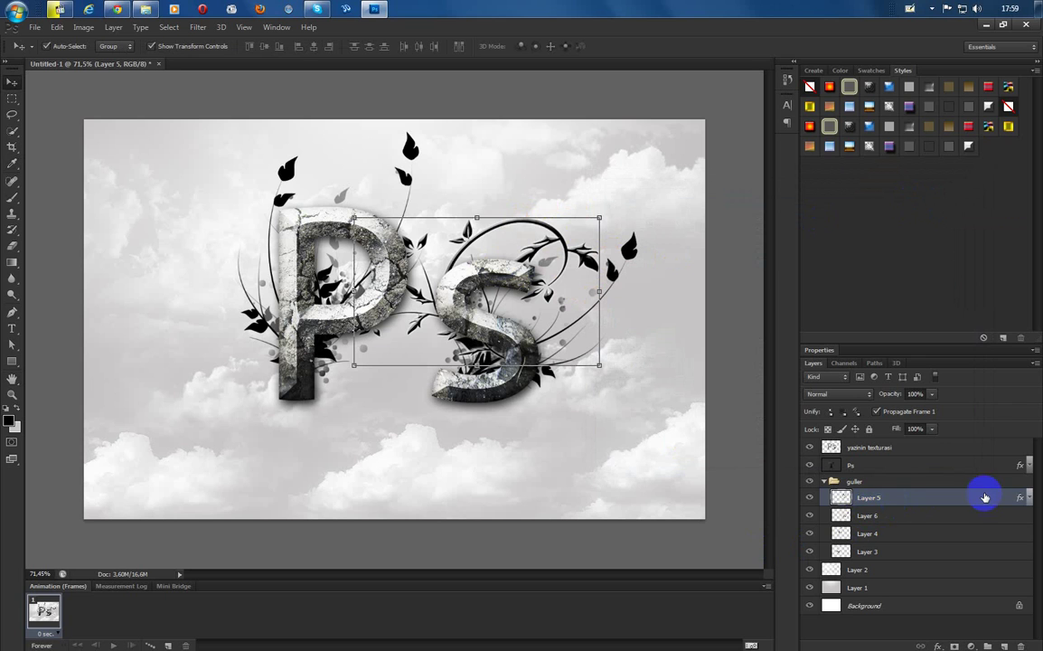
Copy Layer 5's layer style, paste it onto Layer 6, and collapse Layer 6's effects list
{"action": "right_click", "coordinate": [988, 501]}
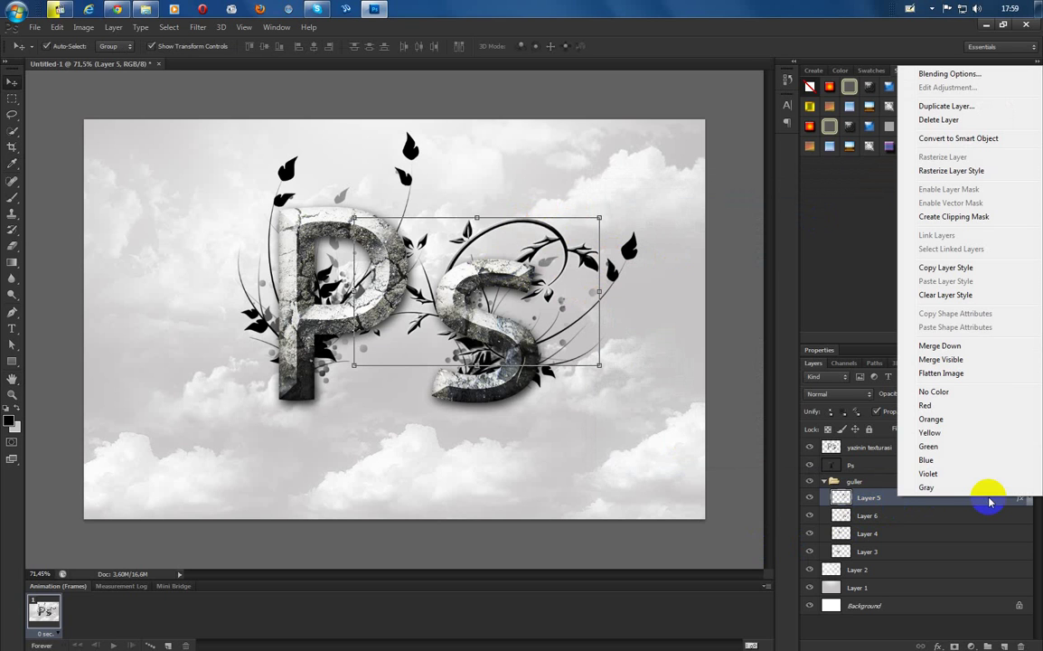
{"action": "left_click", "coordinate": [956, 272]}
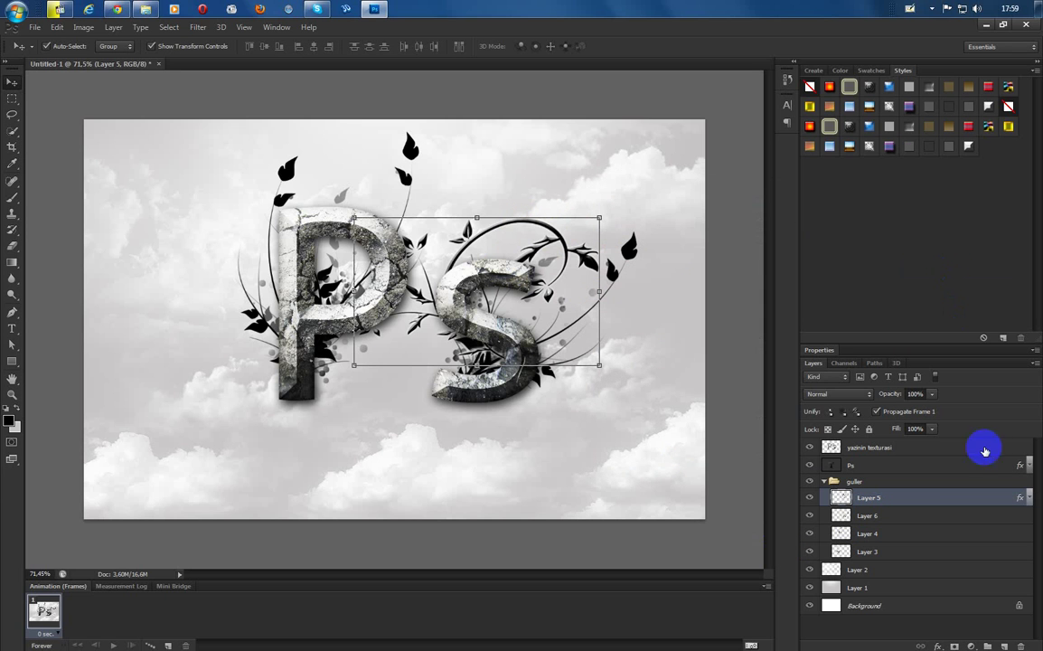
{"action": "left_click", "coordinate": [909, 522]}
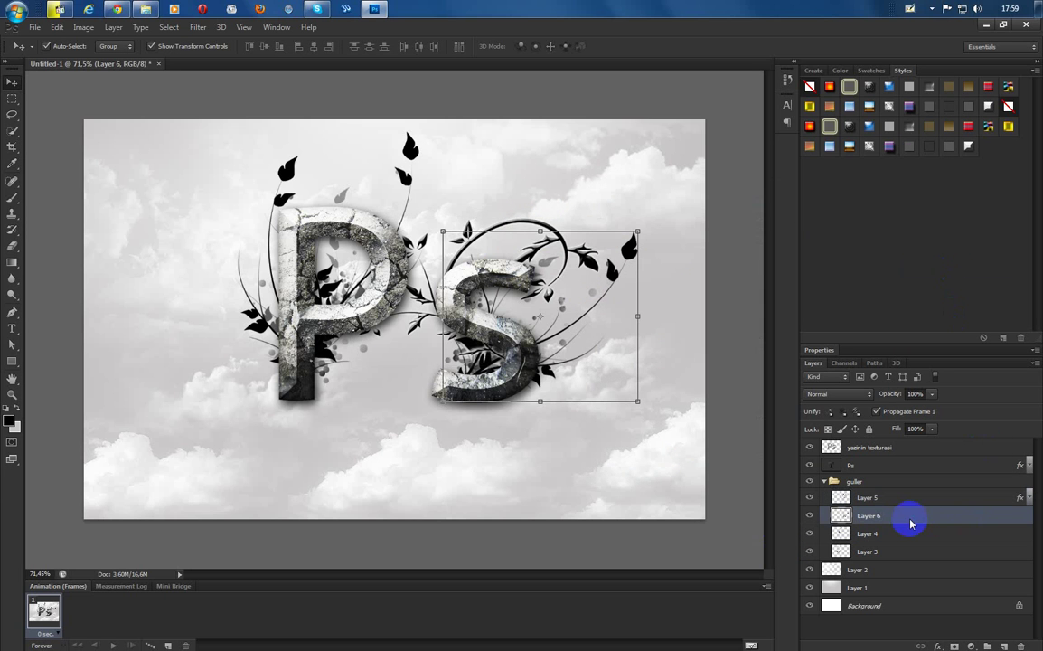
{"action": "right_click", "coordinate": [910, 523]}
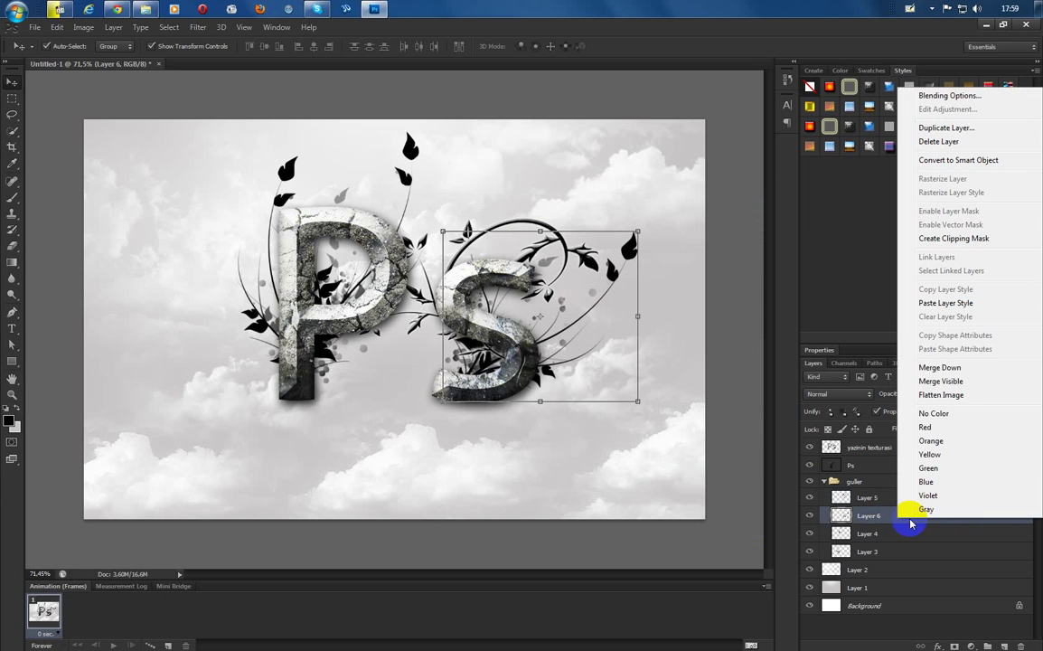
{"action": "left_click", "coordinate": [936, 304]}
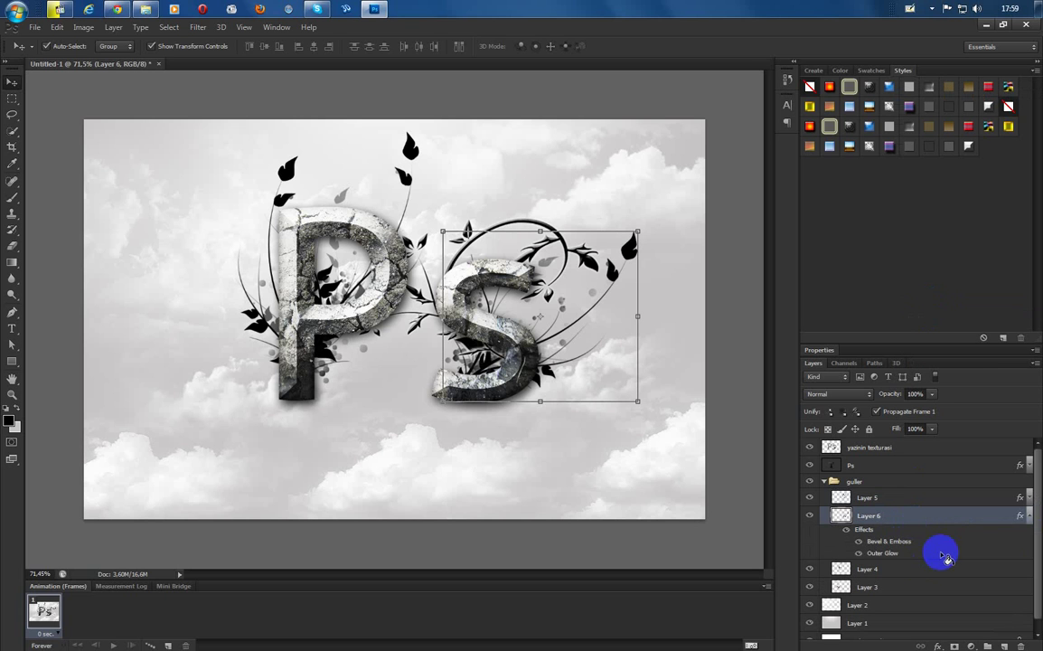
{"action": "left_click", "coordinate": [1026, 515]}
Paste the copied Bevel & Emboss and Outer Glow style onto Layer 4 and collapse its effects list
{"action": "left_click", "coordinate": [918, 535]}
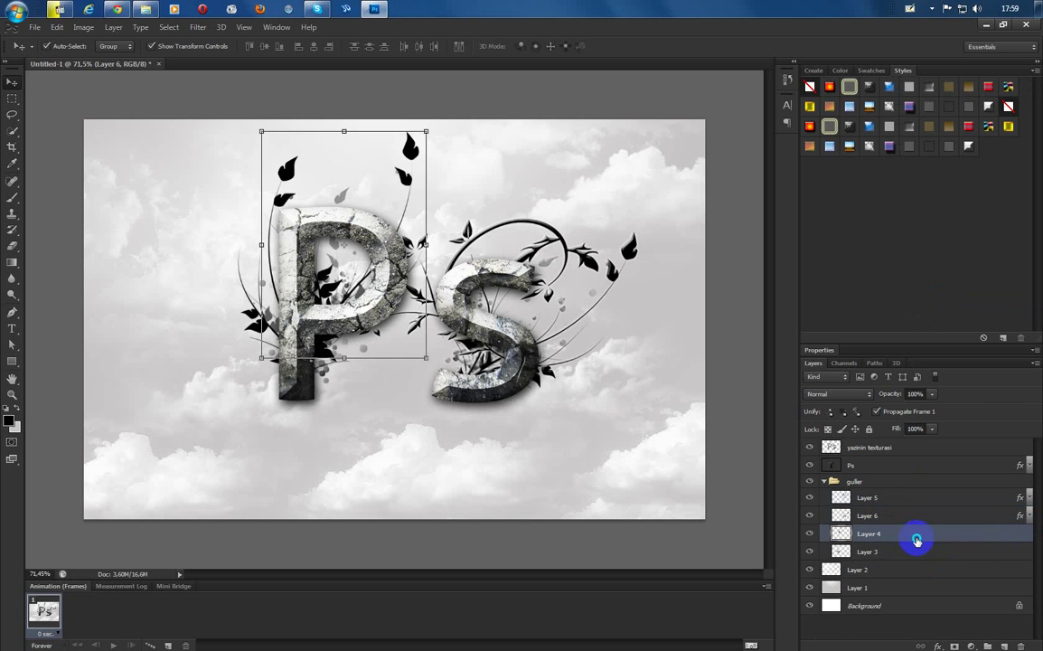
{"action": "right_click", "coordinate": [917, 534]}
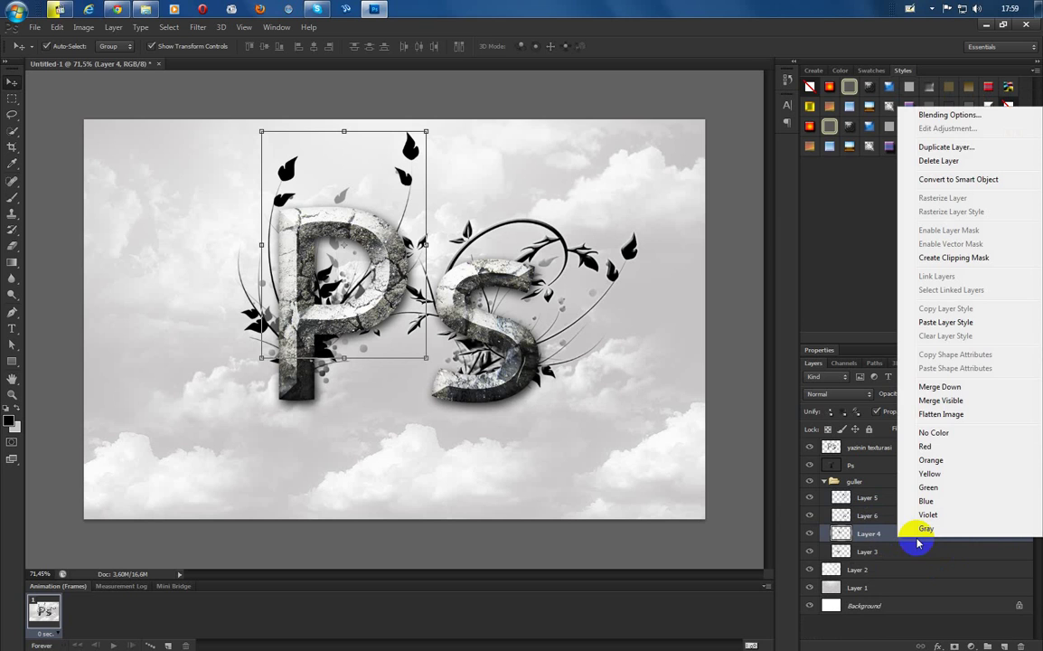
{"action": "left_click", "coordinate": [934, 322]}
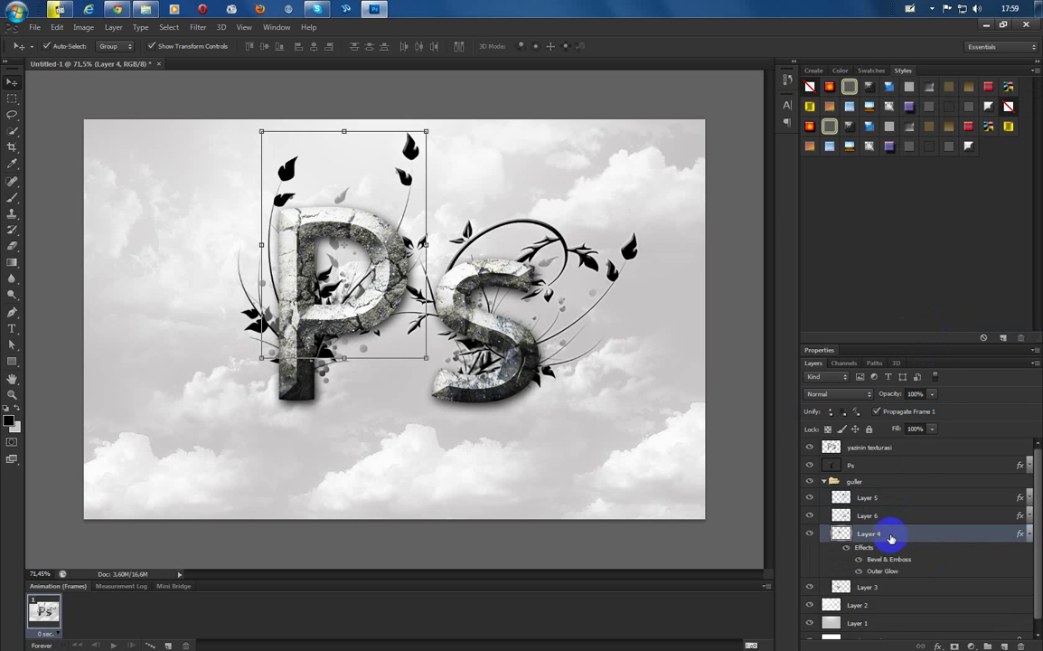
{"action": "left_click", "coordinate": [1027, 534]}
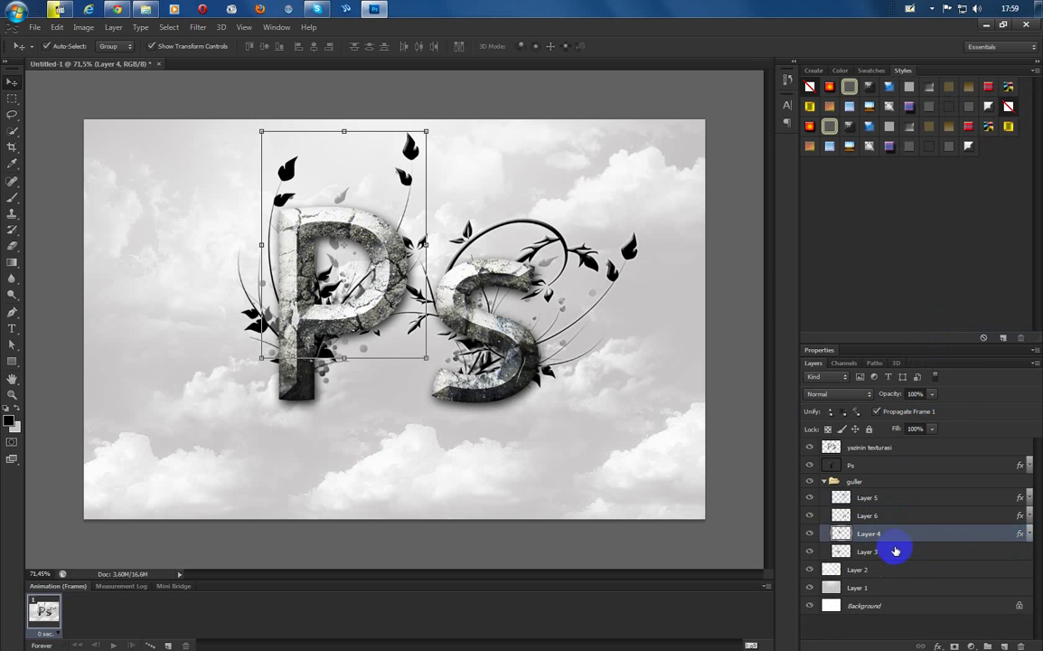
Paste the same copied layer style onto Layer 3, then collapse its effects list and the guller group
{"action": "left_click", "coordinate": [889, 551]}
{"action": "right_click", "coordinate": [881, 556]}
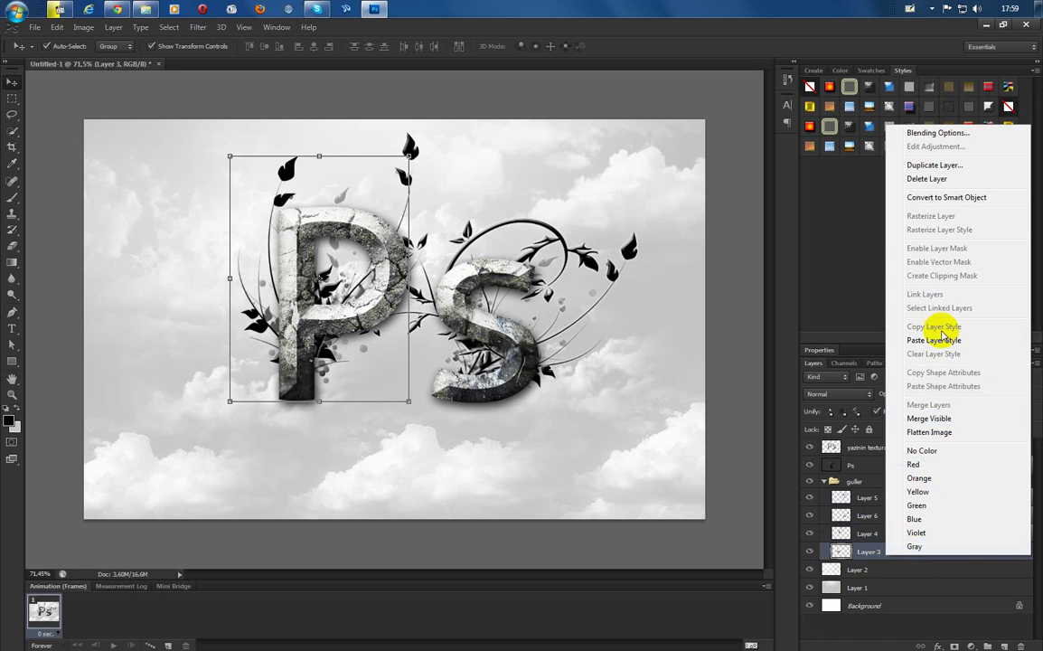
{"action": "left_click", "coordinate": [933, 340]}
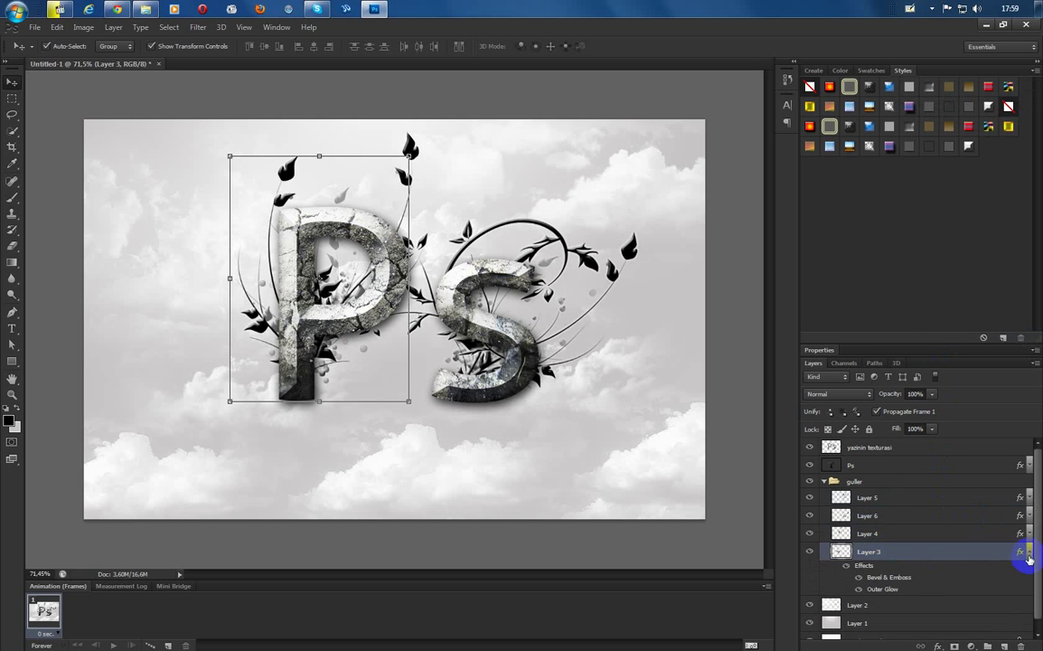
{"action": "left_click", "coordinate": [1028, 552]}
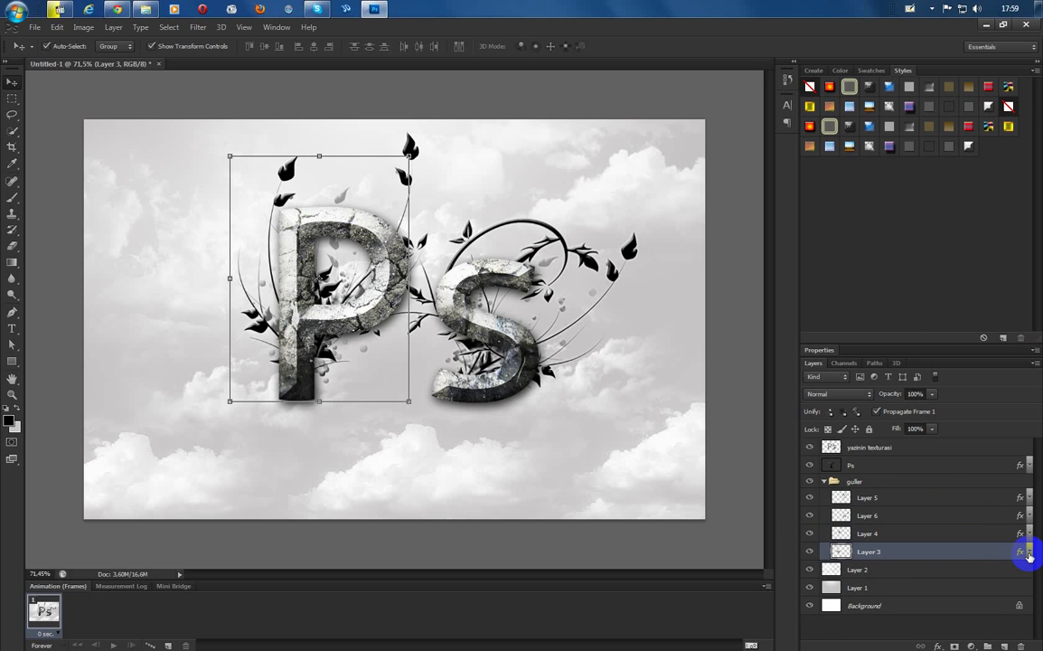
{"action": "left_click", "coordinate": [823, 481]}
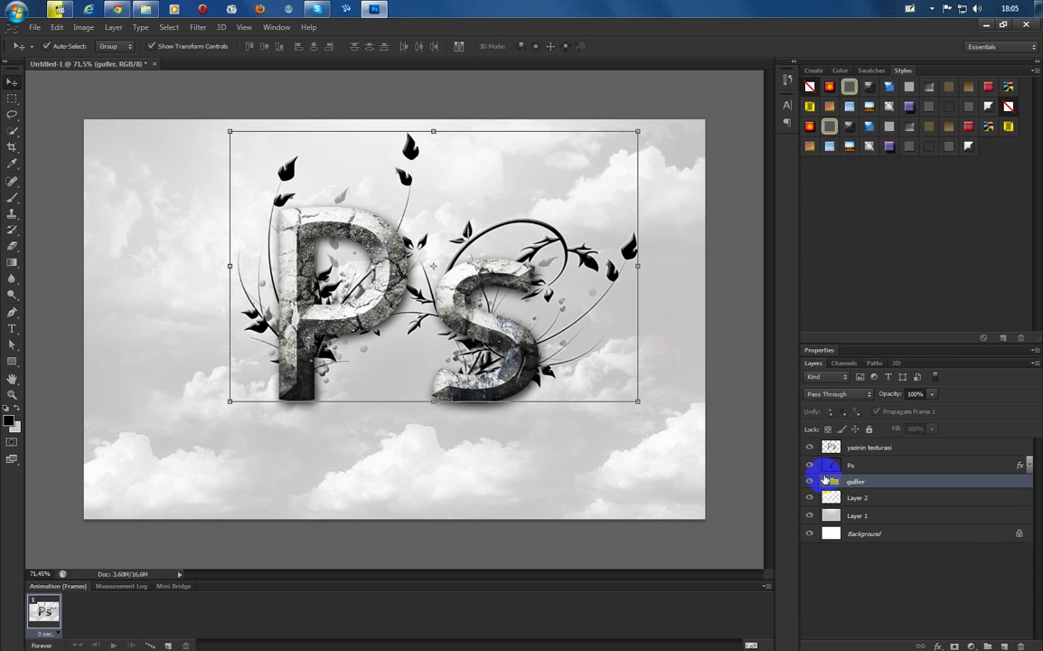
Deselect all layers and add a Curves adjustment layer above the yazinin texturasi layer
{"action": "left_click", "coordinate": [923, 582]}
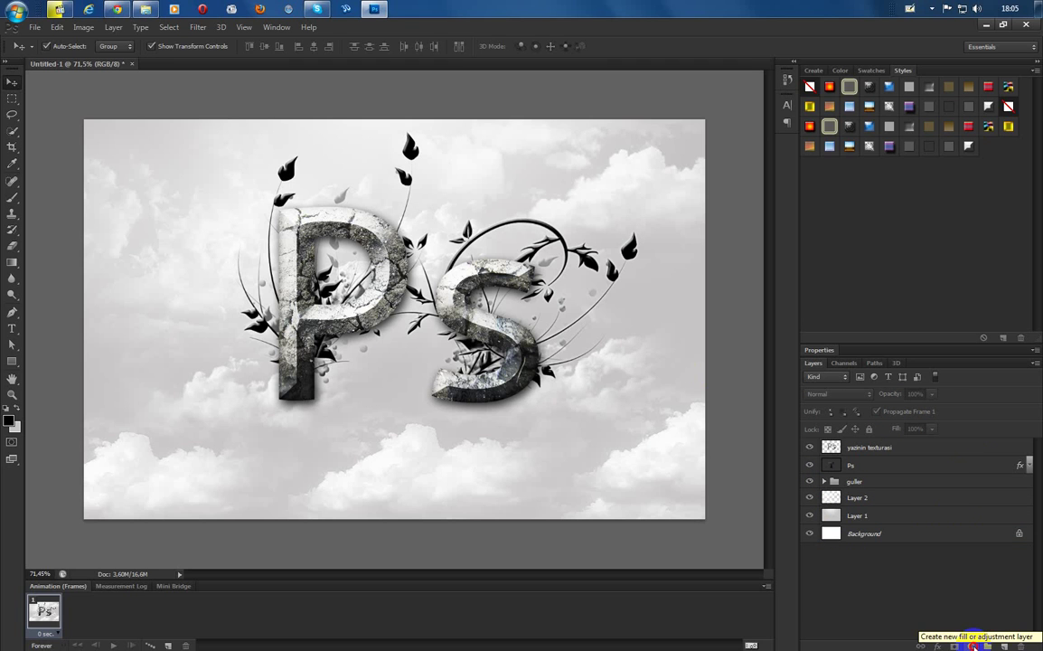
{"action": "left_click", "coordinate": [971, 643]}
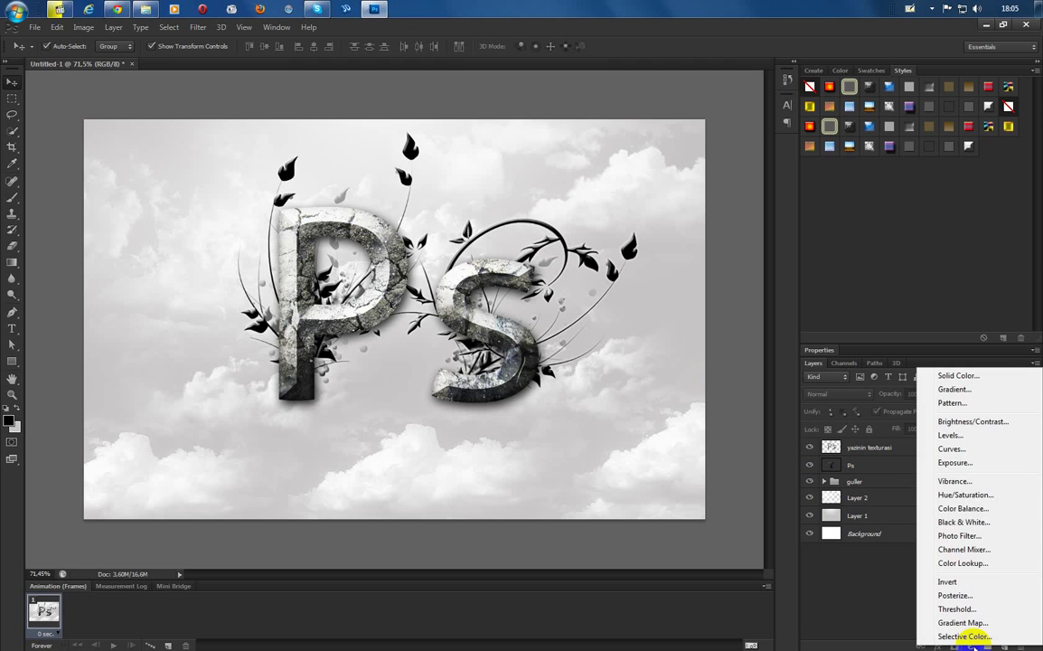
{"action": "left_click", "coordinate": [990, 451]}
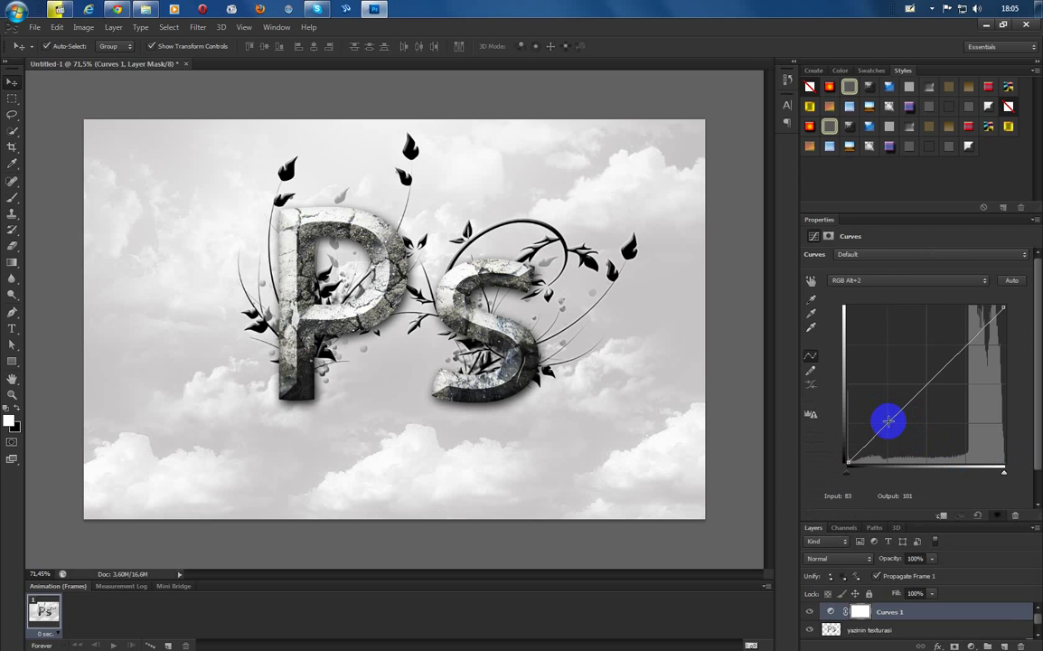
Bend the Curves 1 adjustment downward to darken the image, with points at input/output 107/31, 164/76 and 230/164
{"action": "left_click_drag", "start_coordinate": [885, 423], "coordinate": [948, 416]}
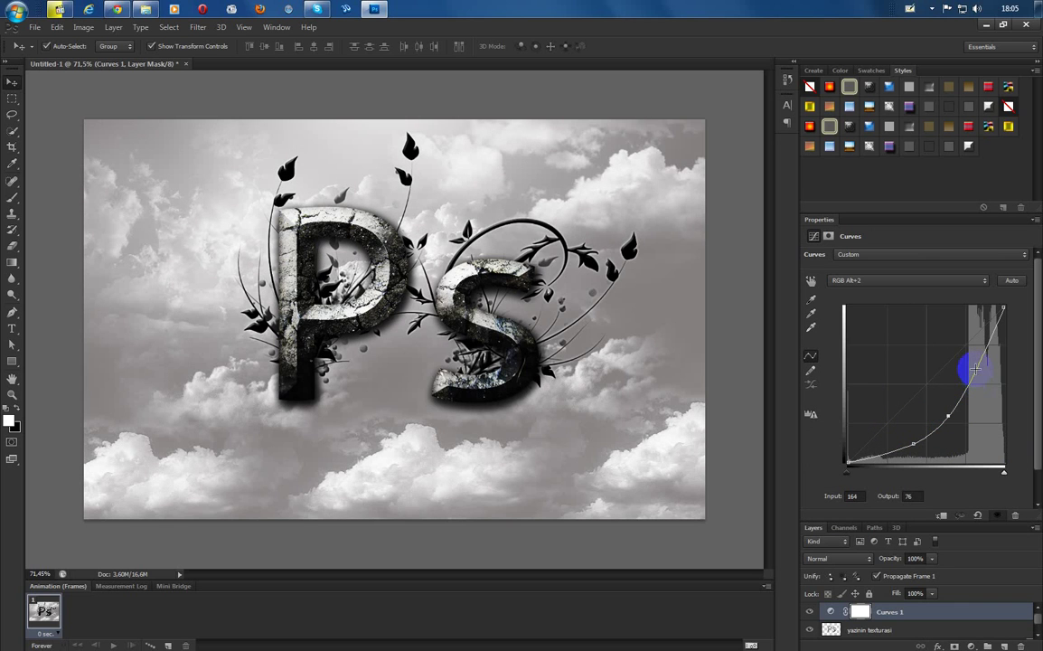
{"action": "left_click_drag", "start_coordinate": [975, 361], "coordinate": [989, 361]}
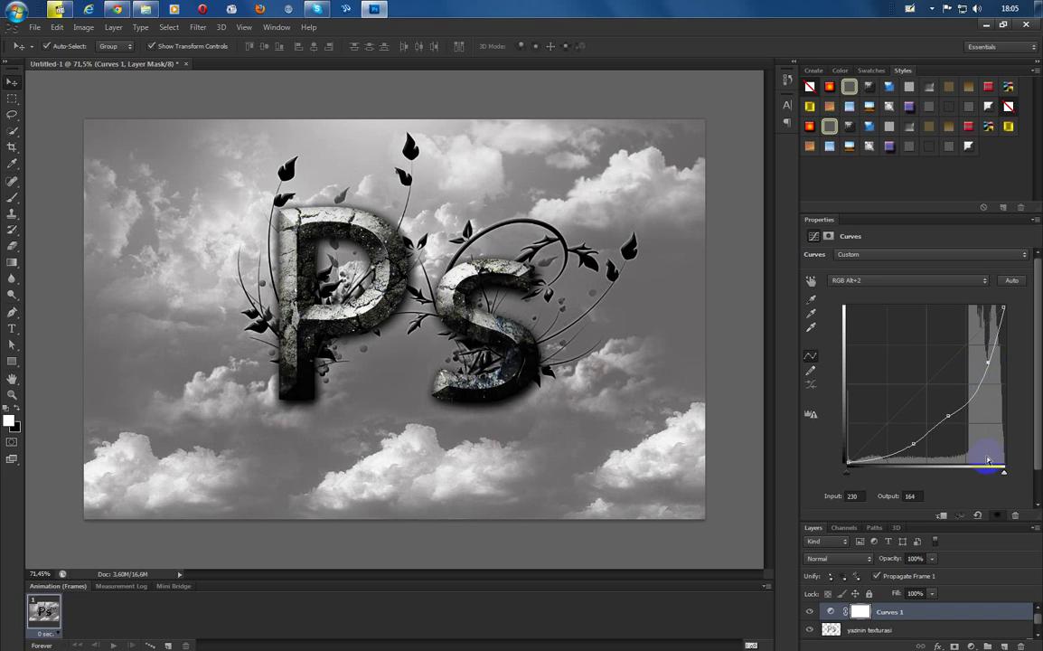
{"action": "left_click", "coordinate": [912, 444]}
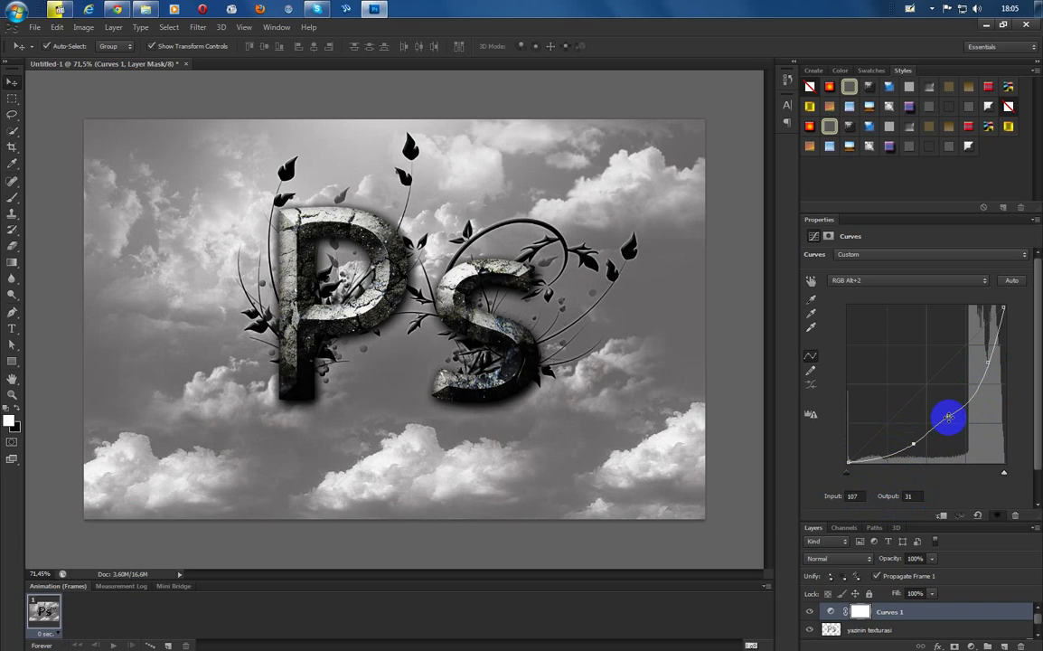
{"action": "left_click", "coordinate": [920, 496]}
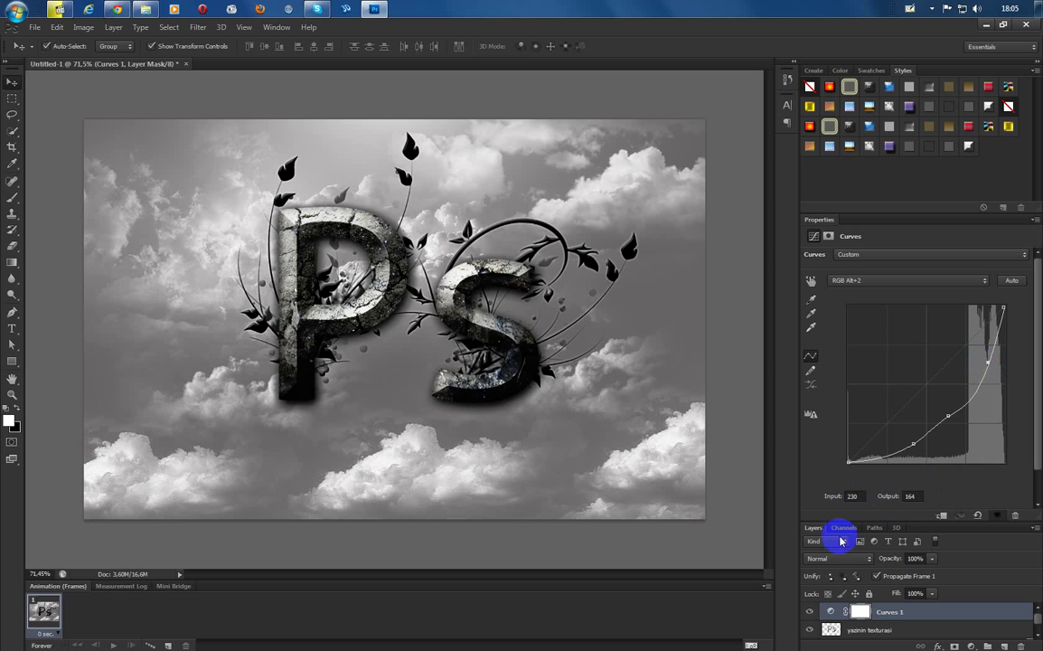
{"action": "left_click", "coordinate": [910, 495]}
{"action": "left_click", "coordinate": [975, 402]}
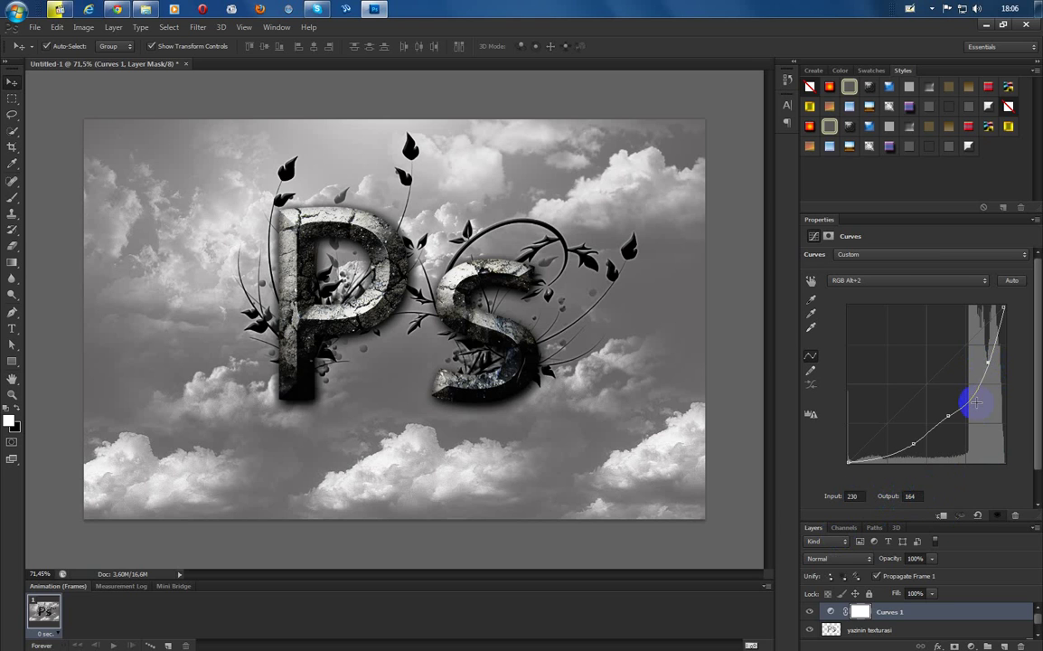
Collapse the curve properties, add a new empty layer above Curves 1 and set its blend mode to Hard Light
{"action": "double_click", "coordinate": [819, 219]}
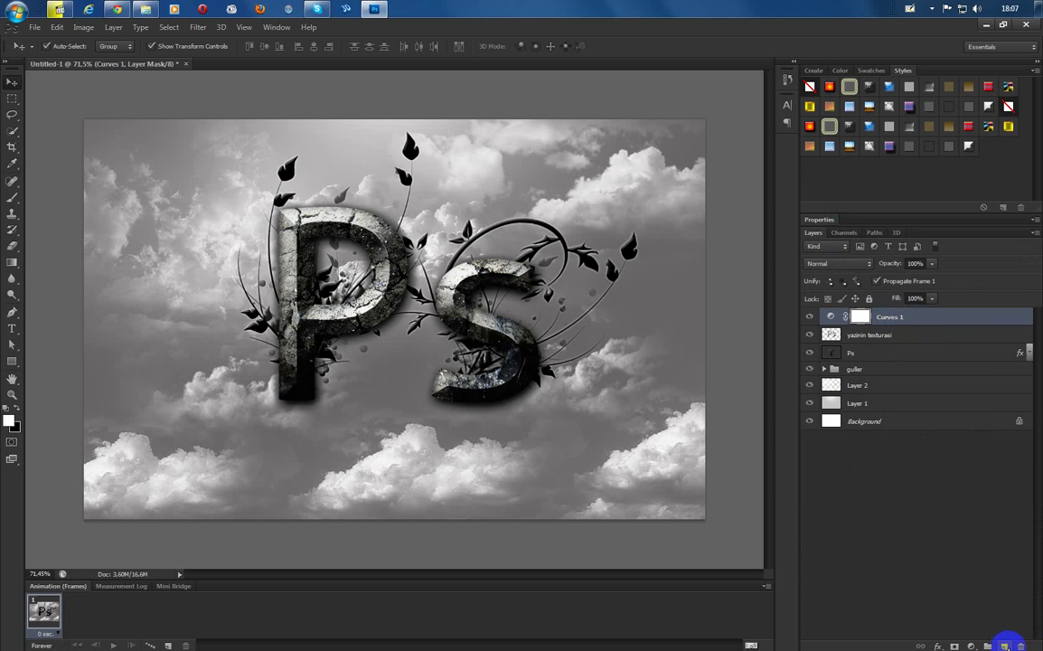
{"action": "left_click", "coordinate": [1005, 645]}
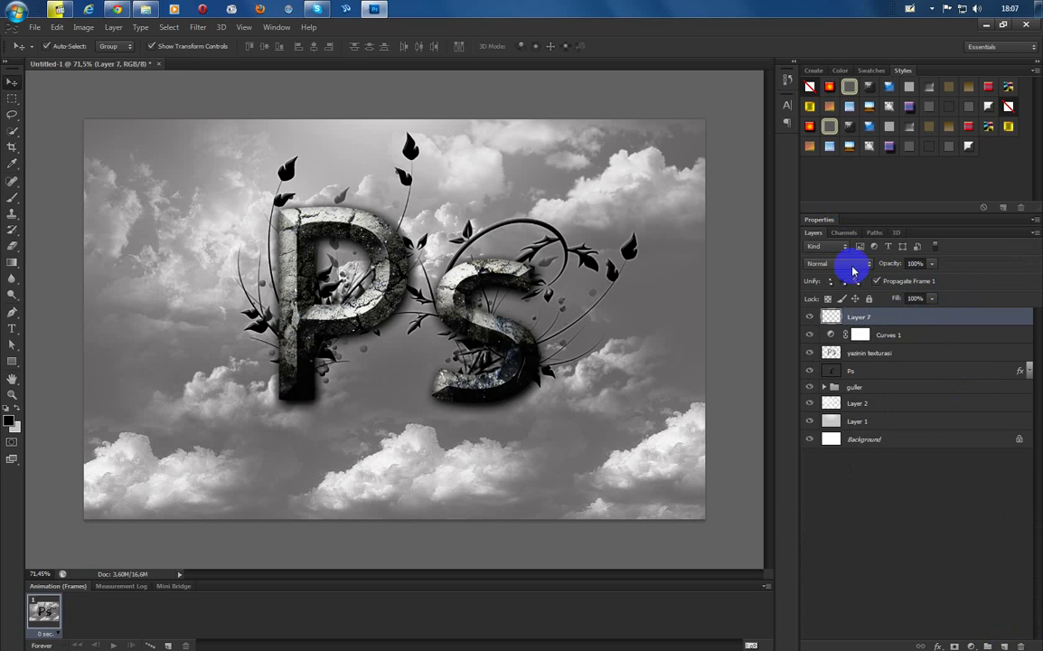
{"action": "left_click", "coordinate": [845, 265]}
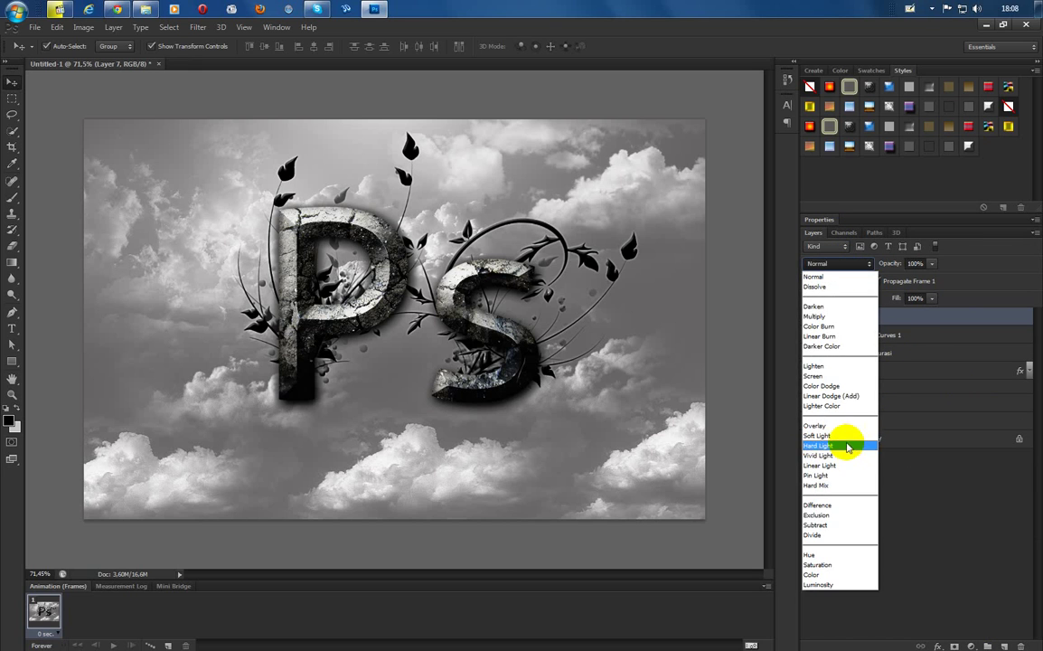
{"action": "left_click", "coordinate": [848, 446]}
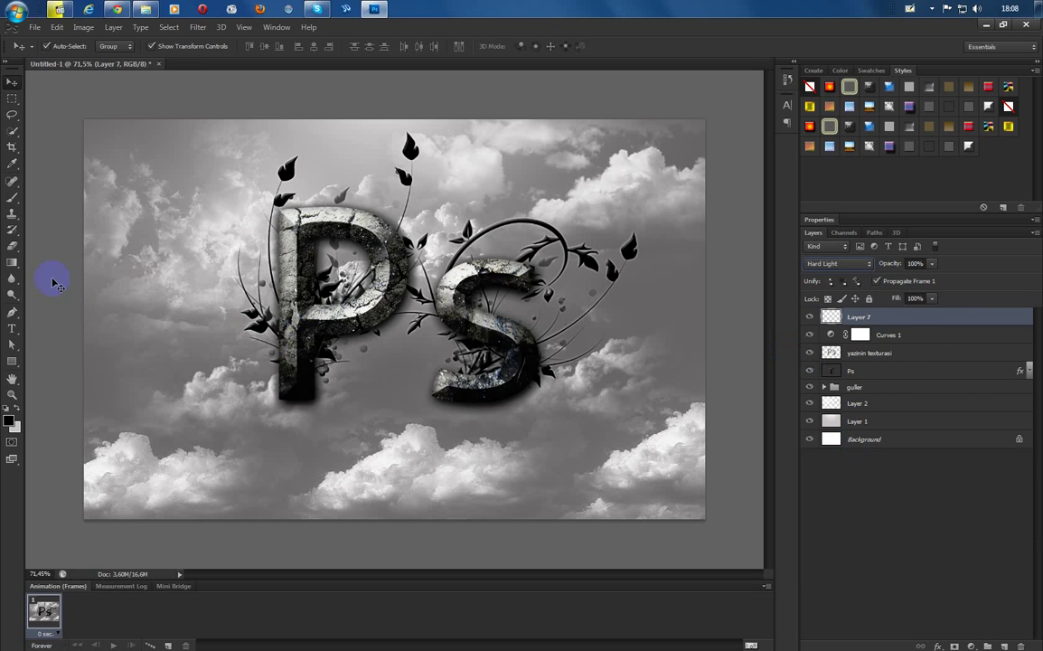
Try reversed radial gradients from black to light grey on Layer 7, undoing the first and redrawing it from between the letters
{"action": "left_click", "coordinate": [11, 263]}
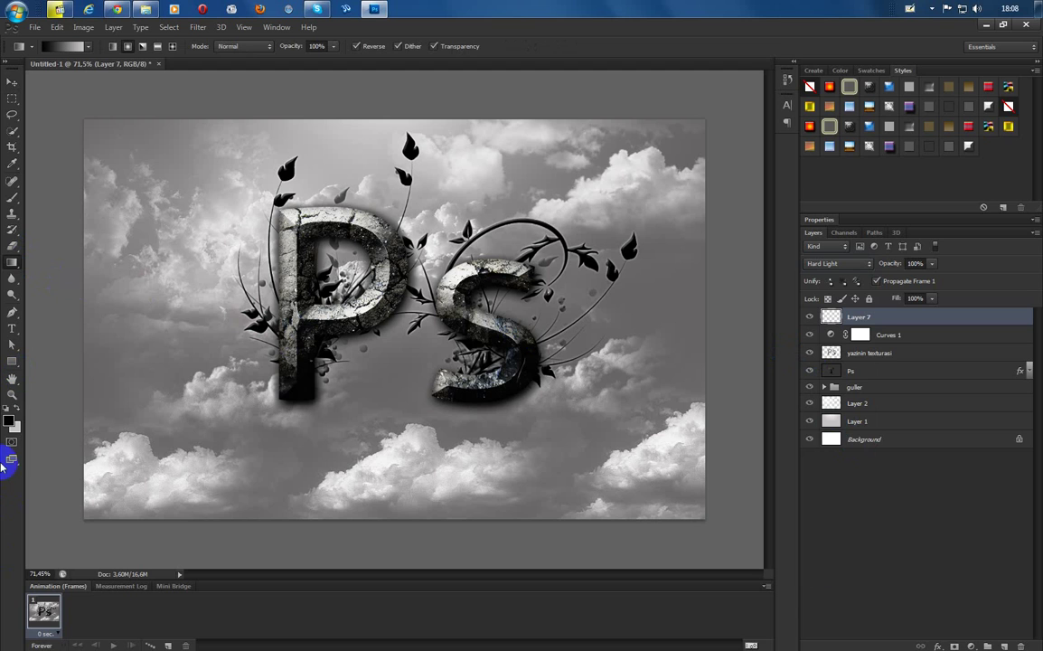
{"action": "left_click", "coordinate": [6, 411]}
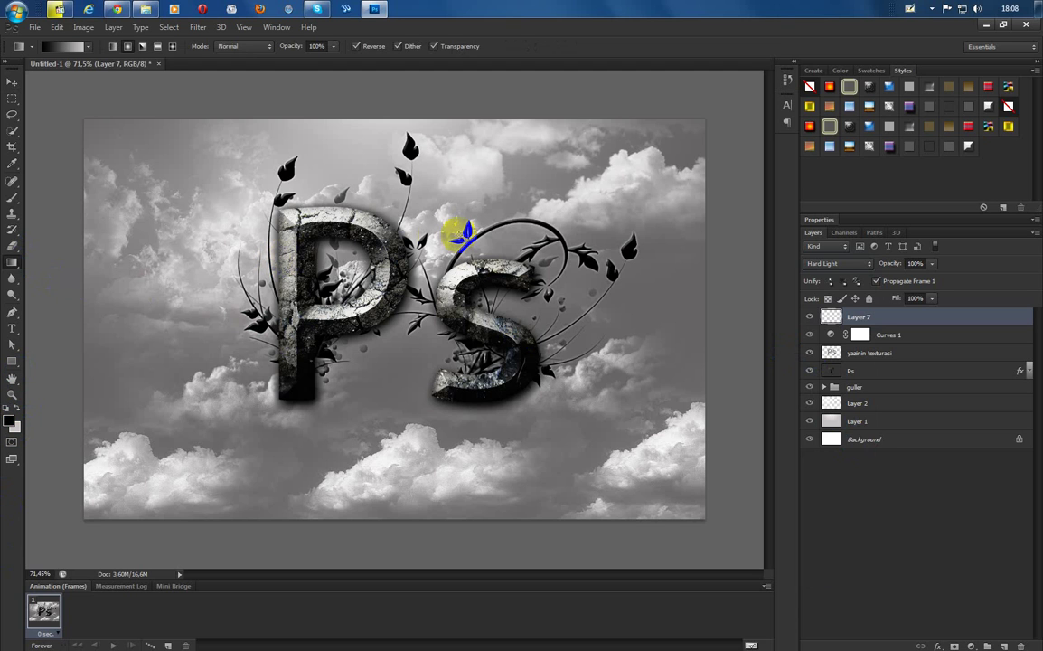
{"action": "scroll", "coordinate": [433, 238], "scroll_direction": "down", "scroll_amount": 1}
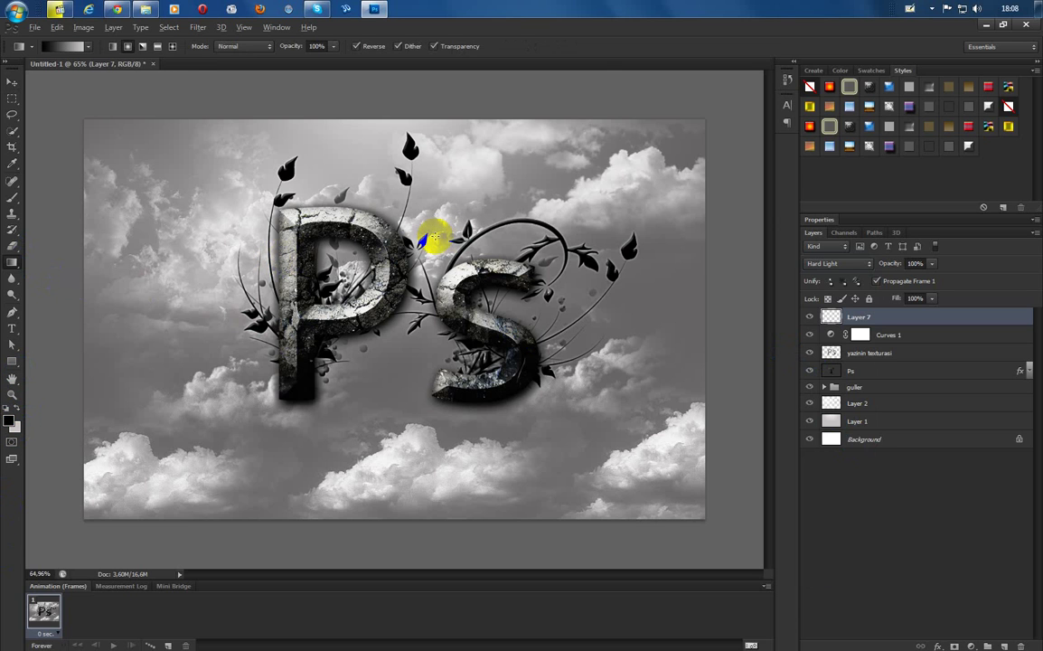
{"action": "scroll", "coordinate": [434, 237], "scroll_direction": "down", "scroll_amount": 1}
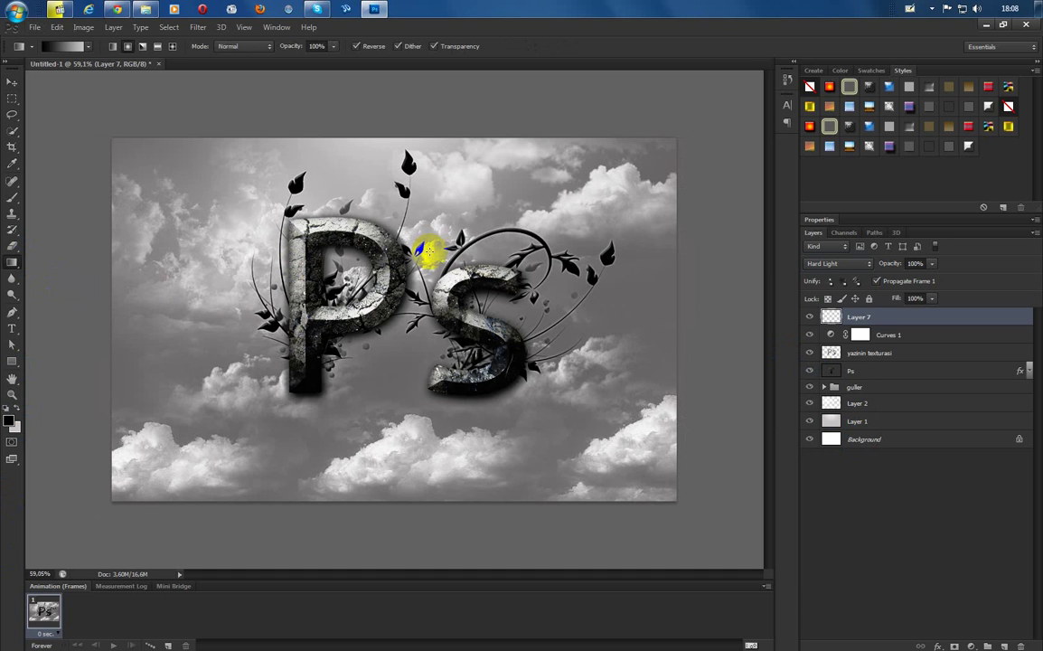
{"action": "scroll", "coordinate": [418, 303], "scroll_direction": "down", "scroll_amount": 1}
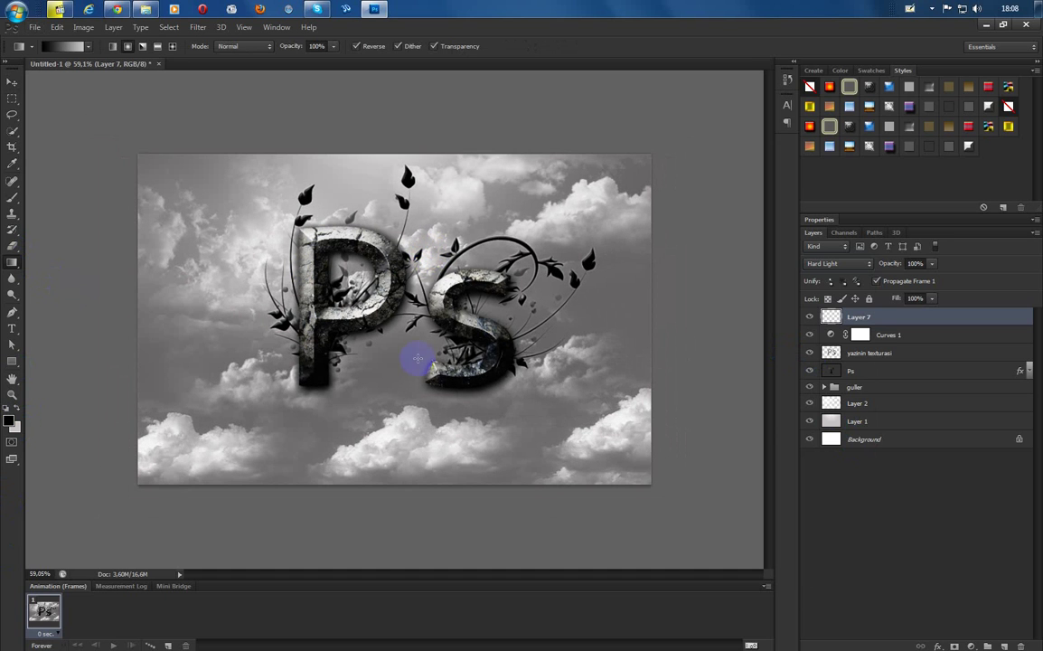
{"action": "left_click_drag", "start_coordinate": [384, 316], "coordinate": [647, 314]}
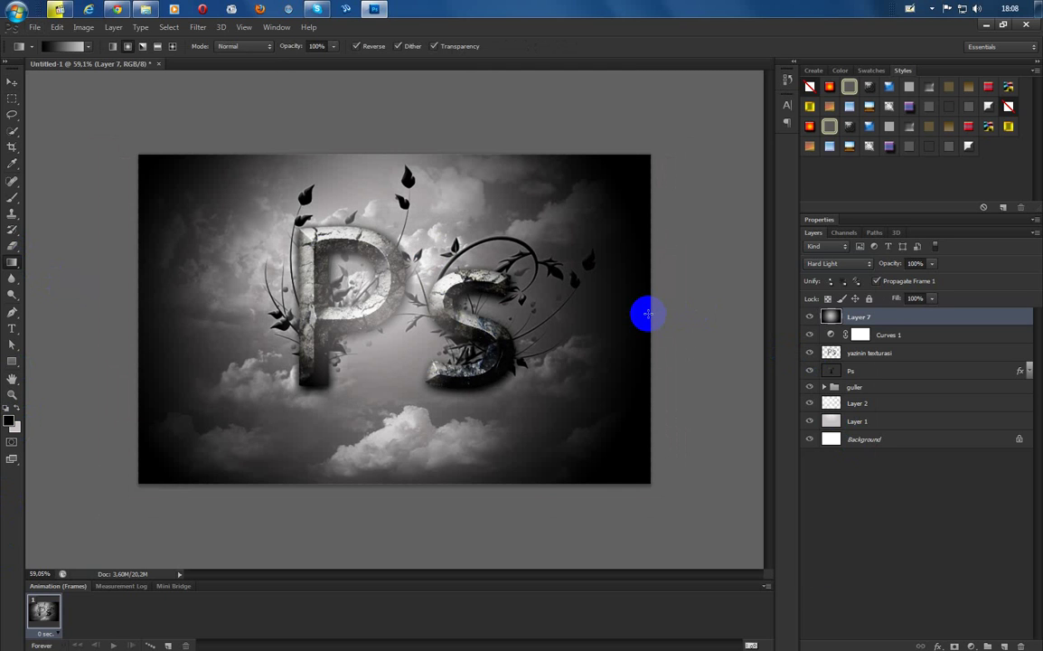
{"action": "key", "text": "ctrl+z"}
{"action": "left_click_drag", "start_coordinate": [420, 242], "coordinate": [639, 322]}
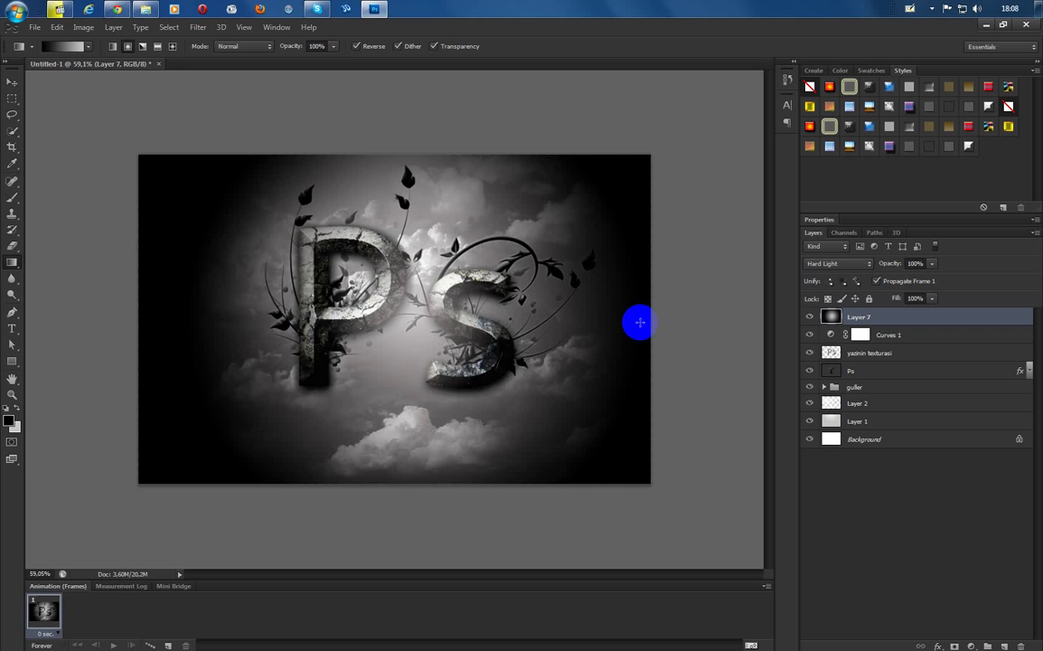
Preview the gradient layer in Normal mode, return it to Hard Light, and remove the grey gradient from Layer 7
{"action": "left_click", "coordinate": [842, 265]}
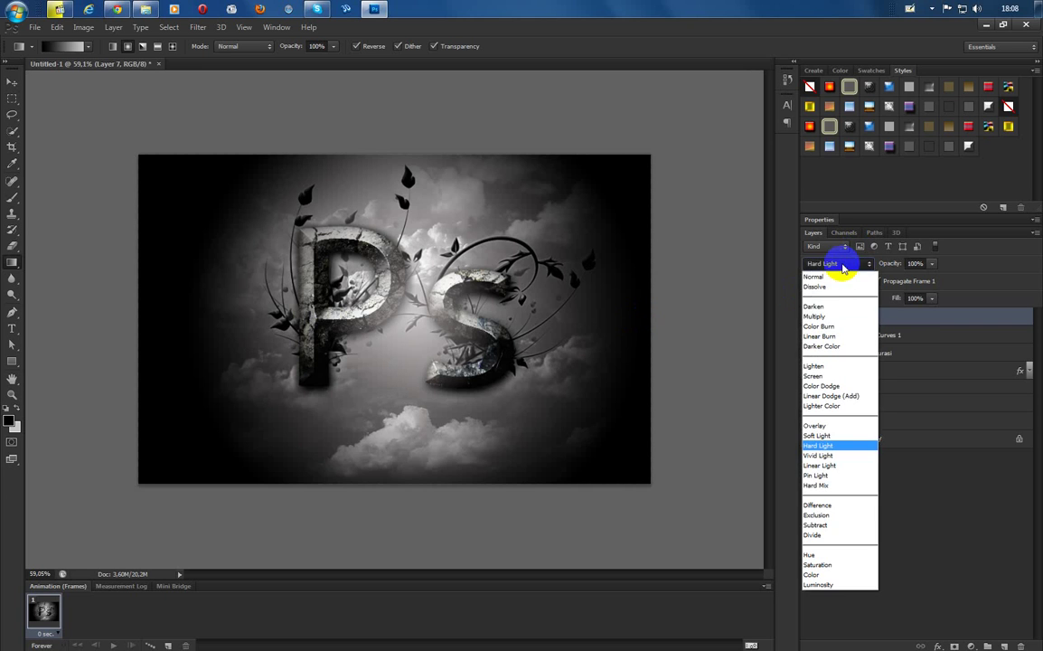
{"action": "left_click", "coordinate": [833, 273]}
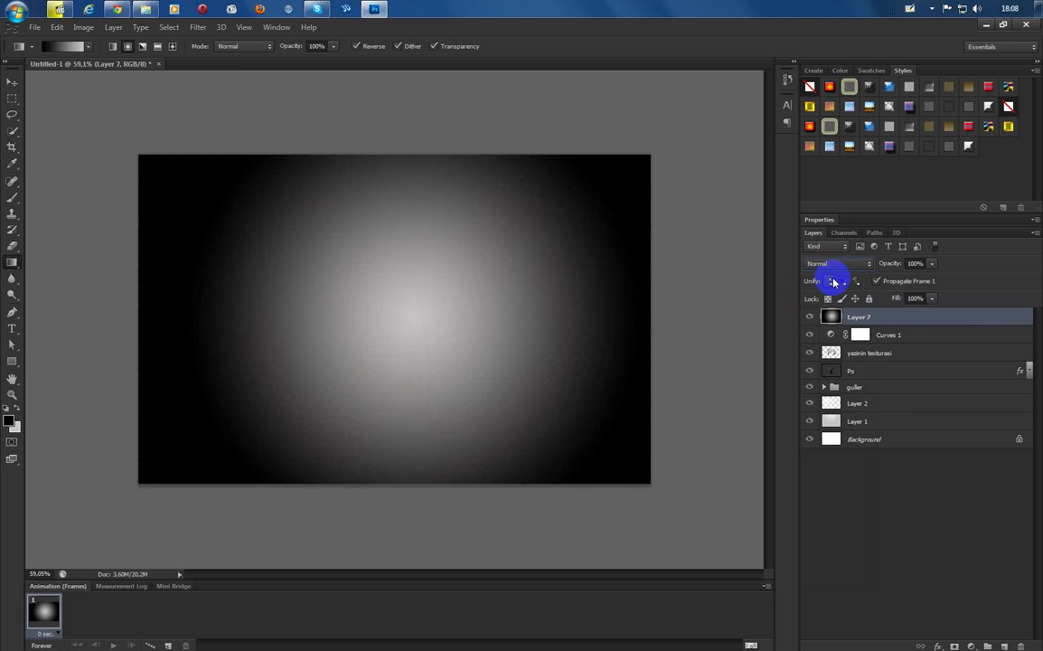
{"action": "left_click", "coordinate": [833, 262]}
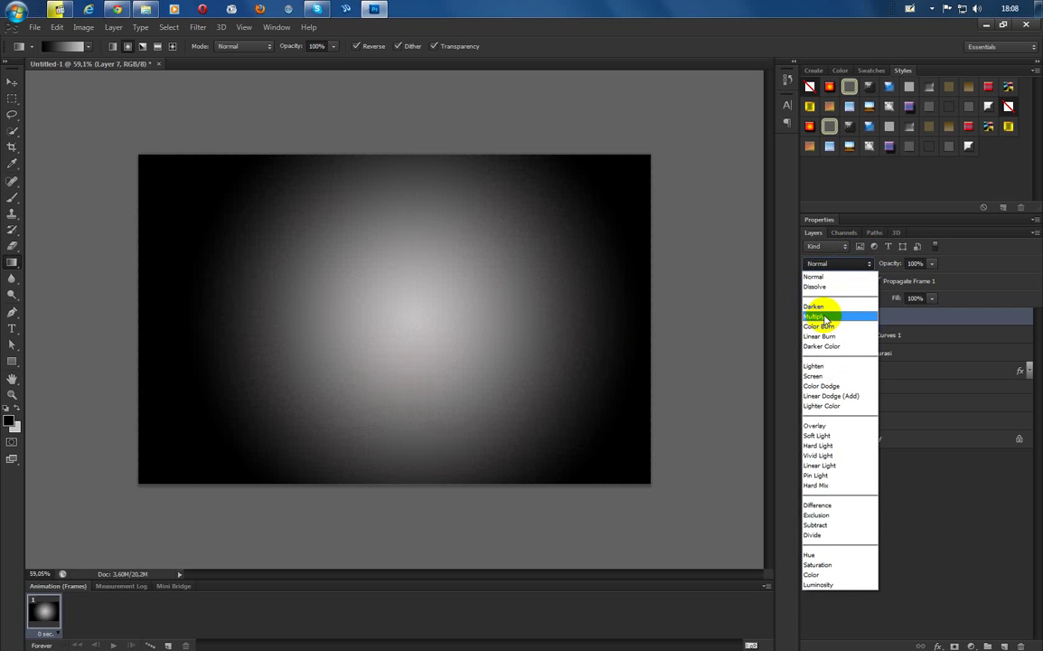
{"action": "left_click", "coordinate": [817, 445]}
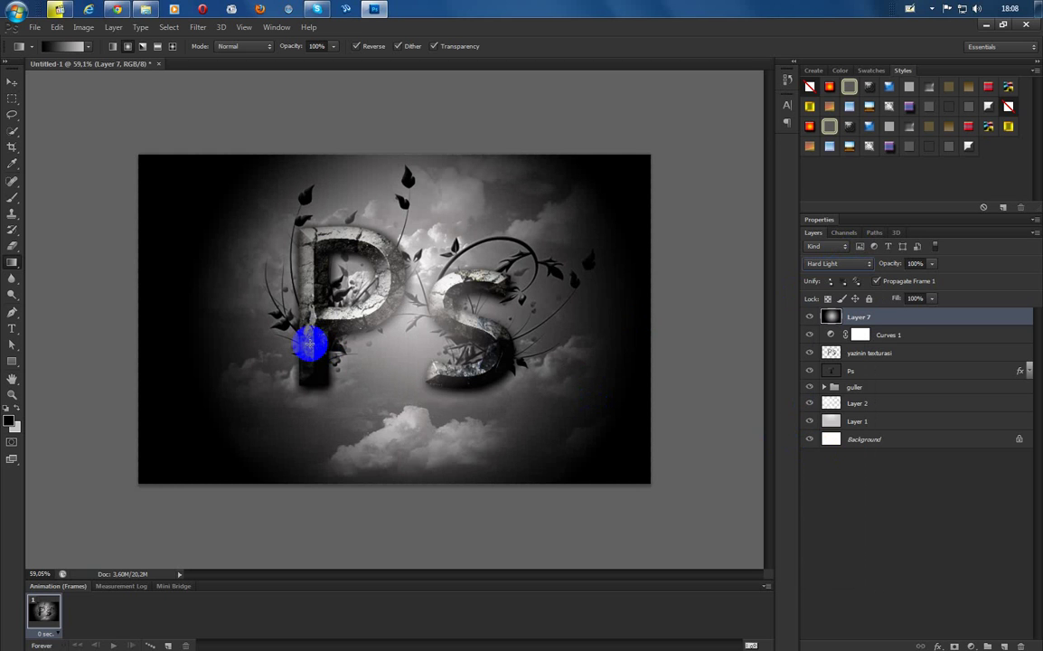
{"action": "key", "text": "Delete"}
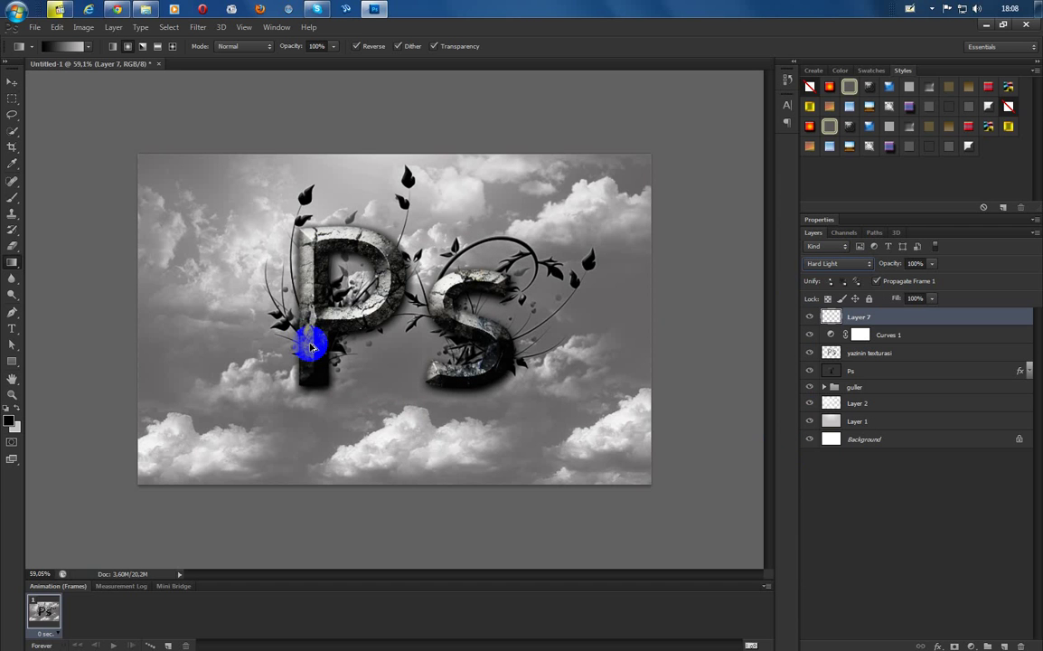
Set the background colour to white and draw a radial gradient on Layer 7 from the canvas centre to its side edge
{"action": "left_click", "coordinate": [15, 426]}
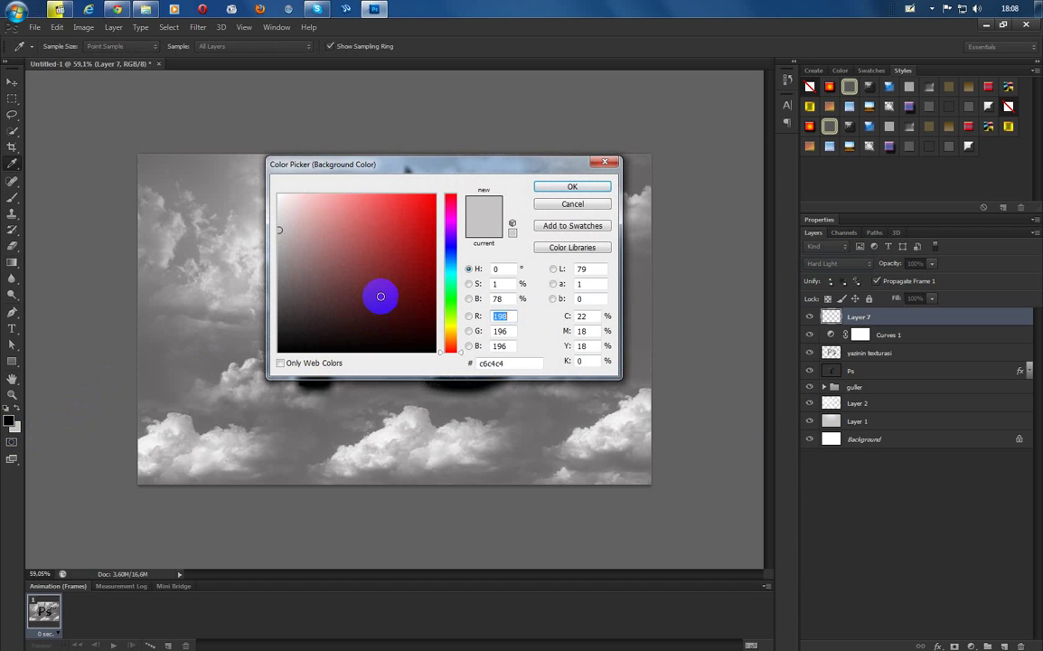
{"action": "left_click_drag", "start_coordinate": [381, 296], "coordinate": [267, 187]}
{"action": "left_click", "coordinate": [547, 186]}
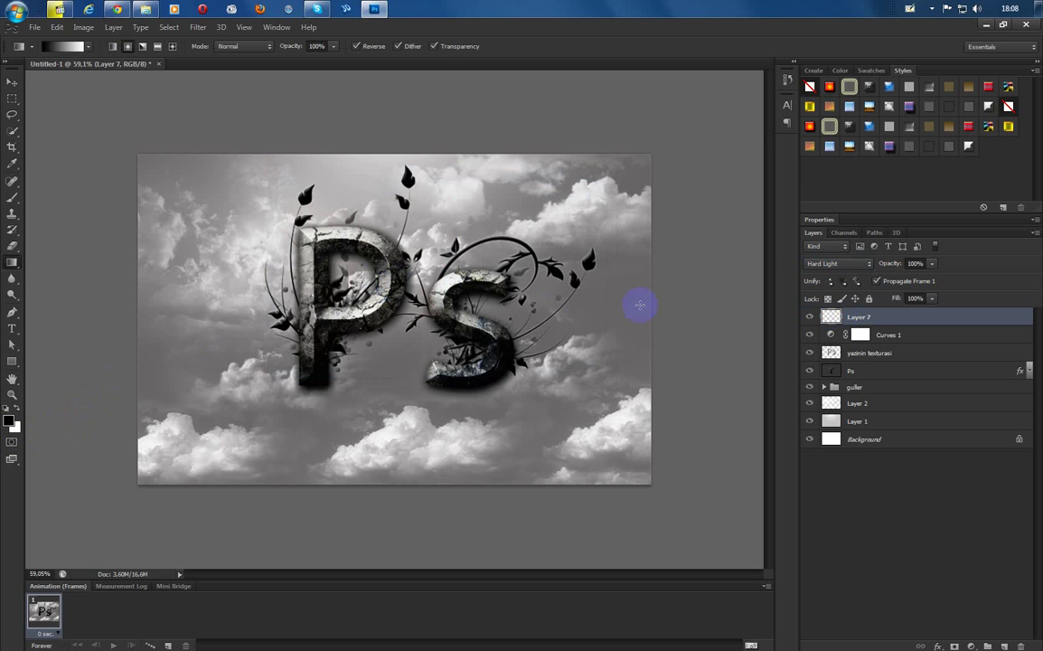
{"action": "left_click_drag", "start_coordinate": [70, 291], "coordinate": [330, 285]}
{"action": "left_click_drag", "start_coordinate": [650, 316], "coordinate": [650, 315]}
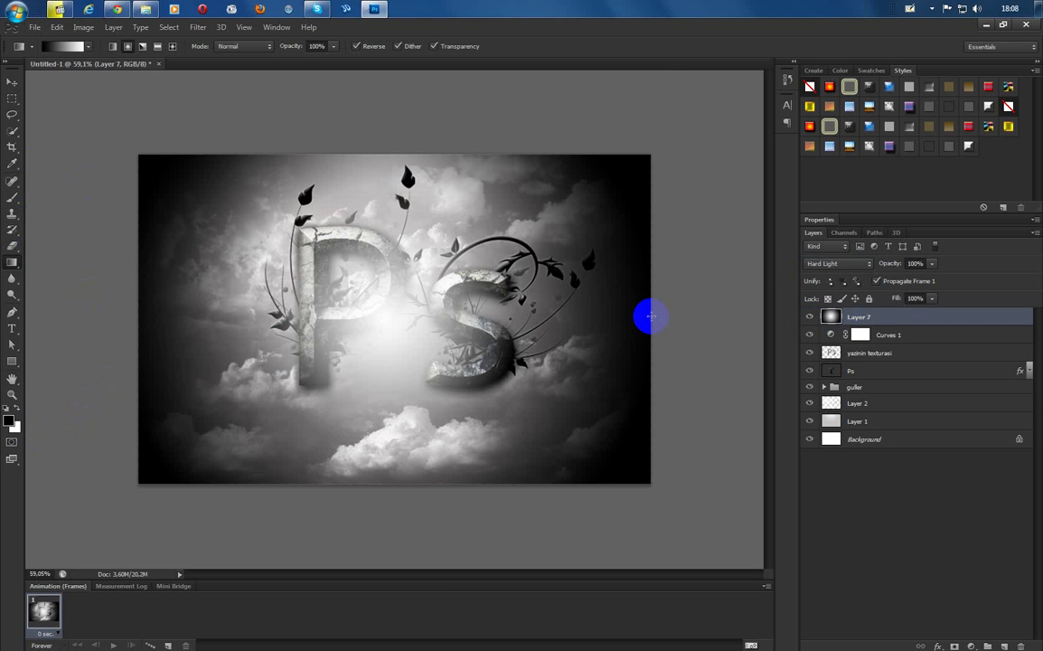
Preview Layer 7 in Normal mode and change its blend mode to Color Burn
{"action": "left_click", "coordinate": [821, 263]}
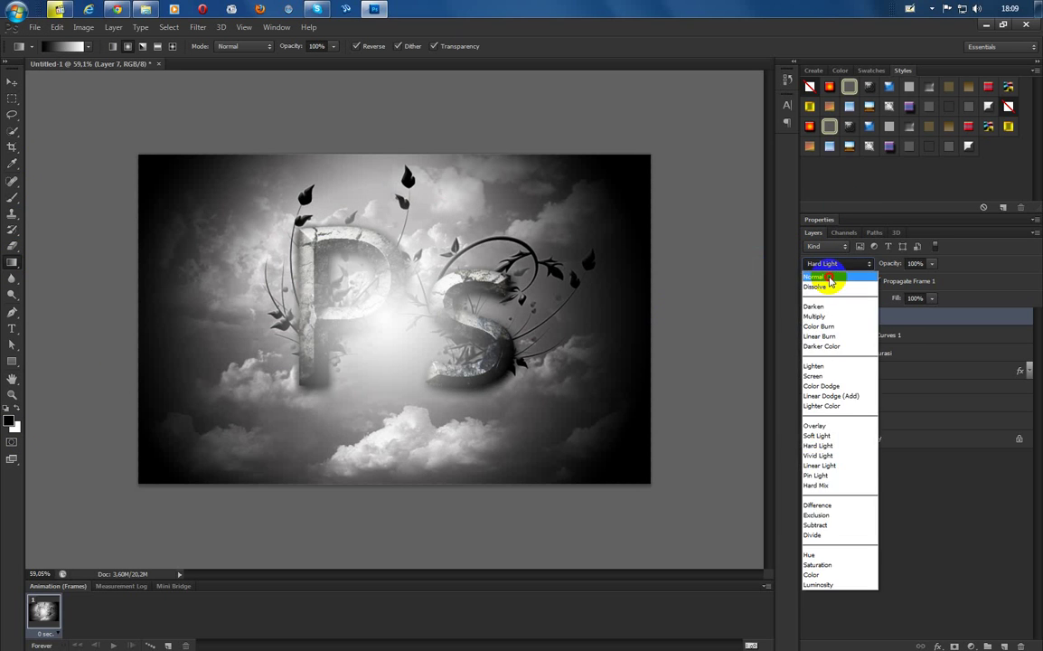
{"action": "left_click", "coordinate": [828, 278]}
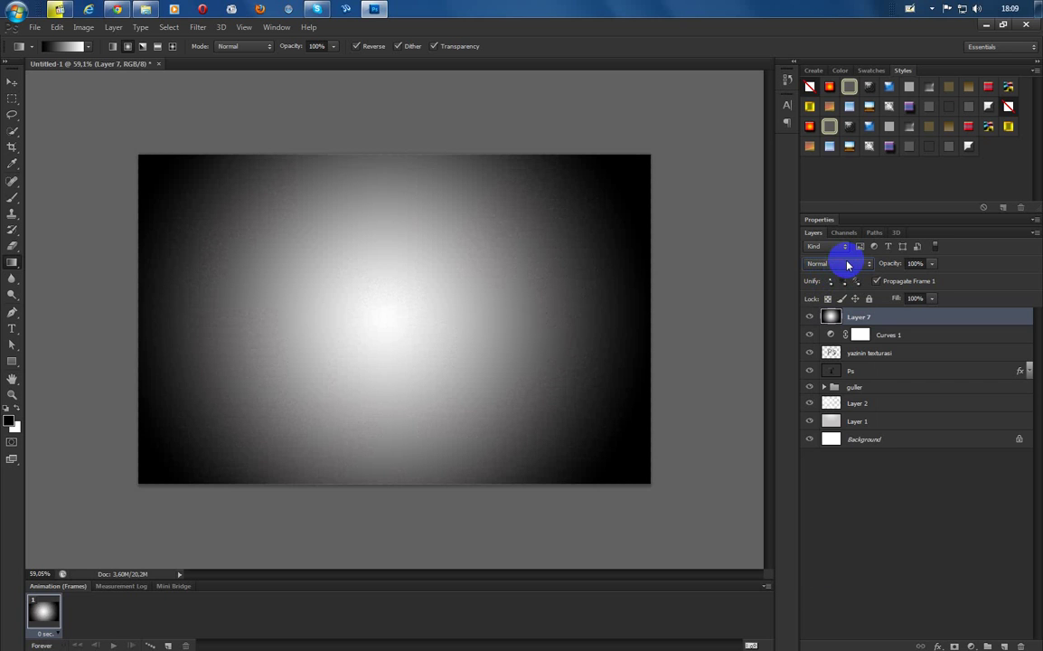
{"action": "left_click", "coordinate": [847, 265]}
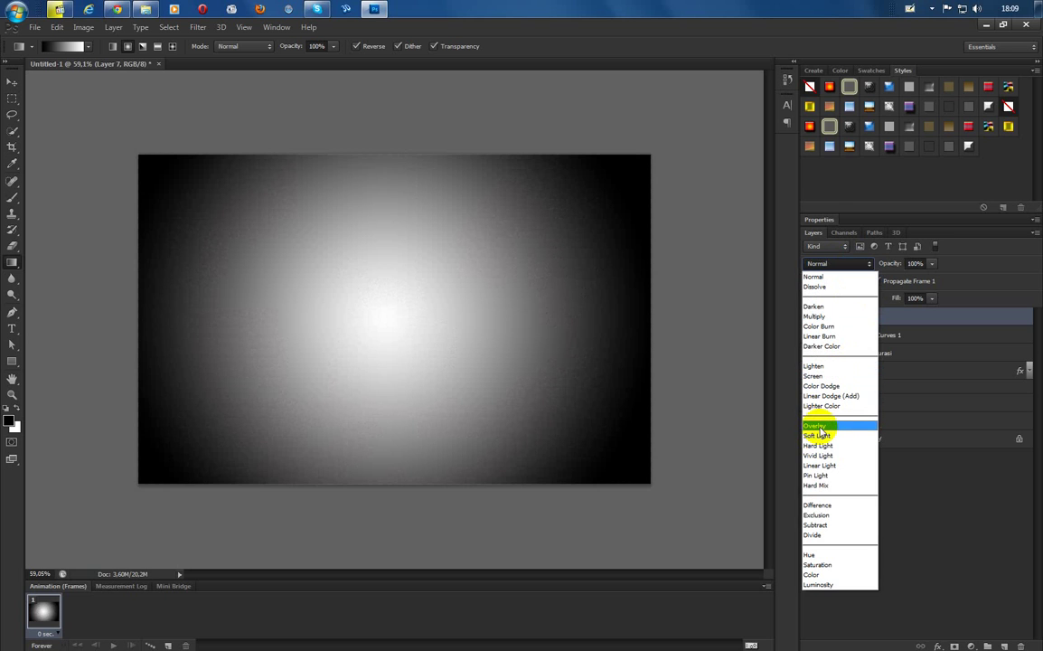
{"action": "left_click", "coordinate": [926, 378]}
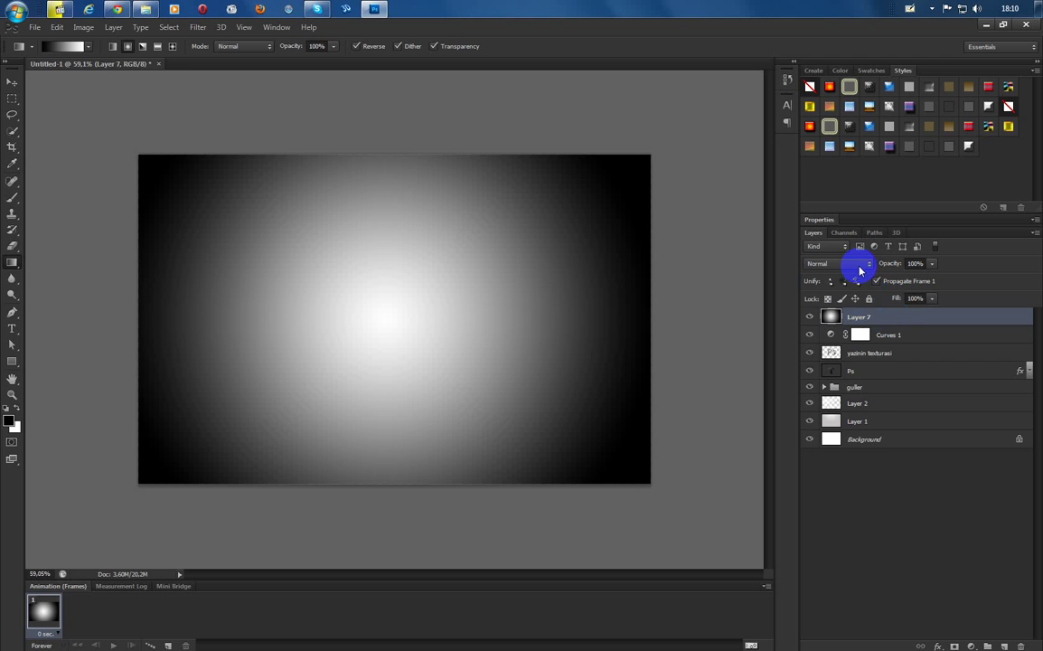
{"action": "left_click", "coordinate": [859, 270]}
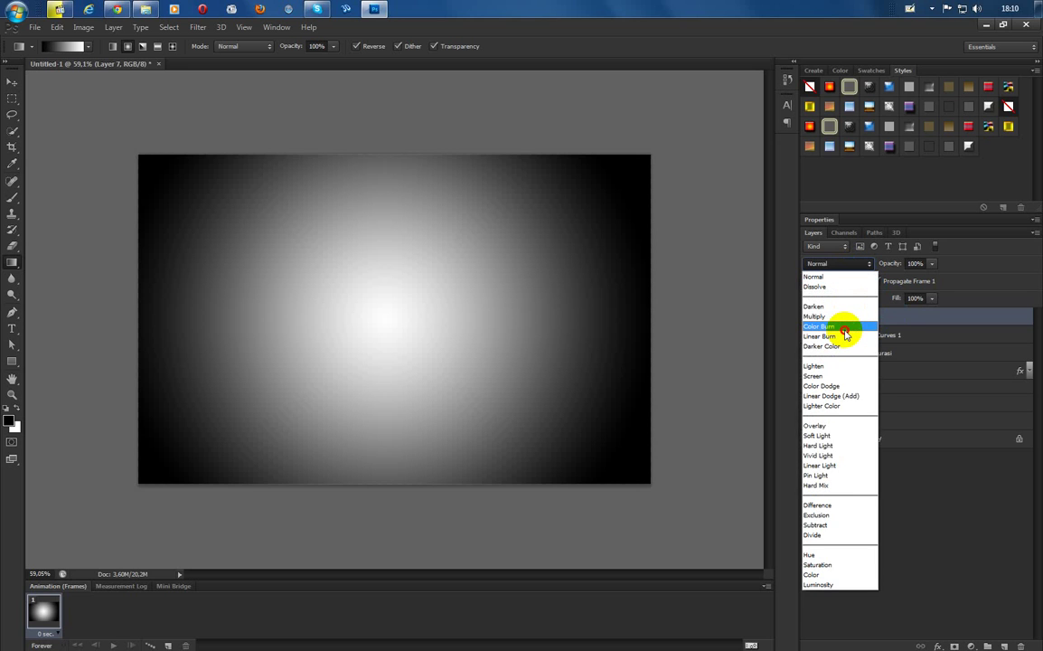
{"action": "left_click", "coordinate": [846, 326]}
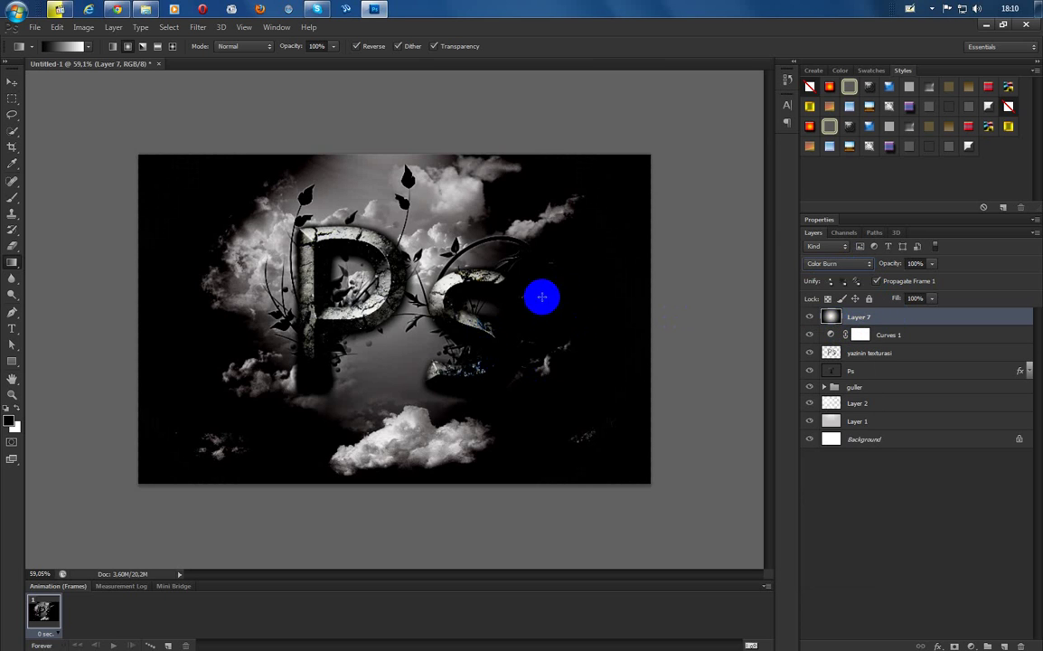
Lower the opacity of Layer 7 to 62%
{"action": "left_click", "coordinate": [916, 263]}
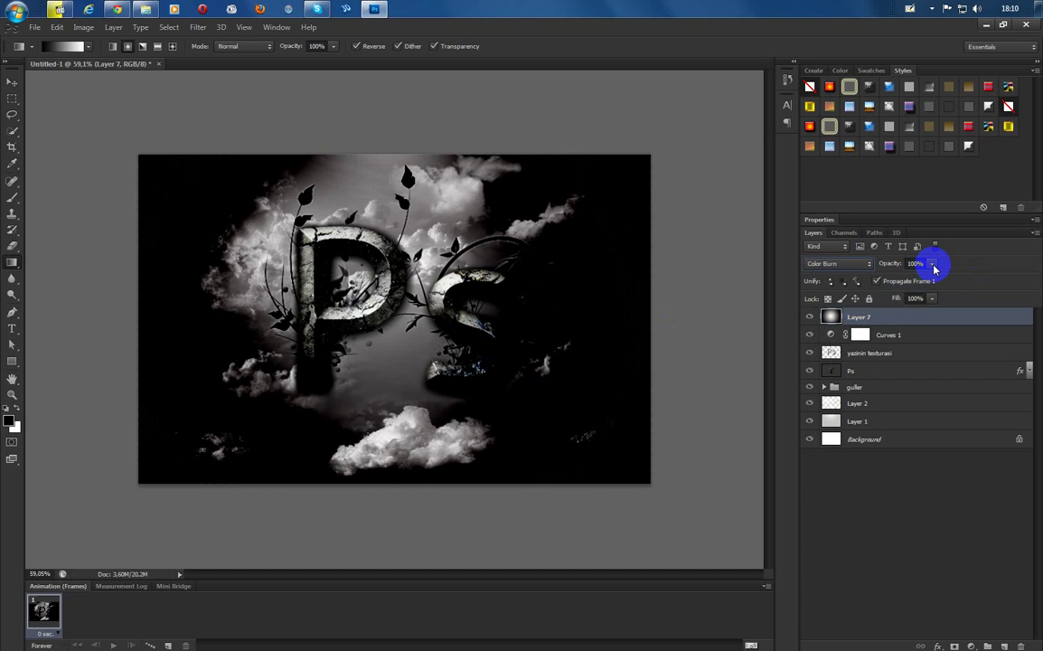
{"action": "left_click", "coordinate": [933, 267]}
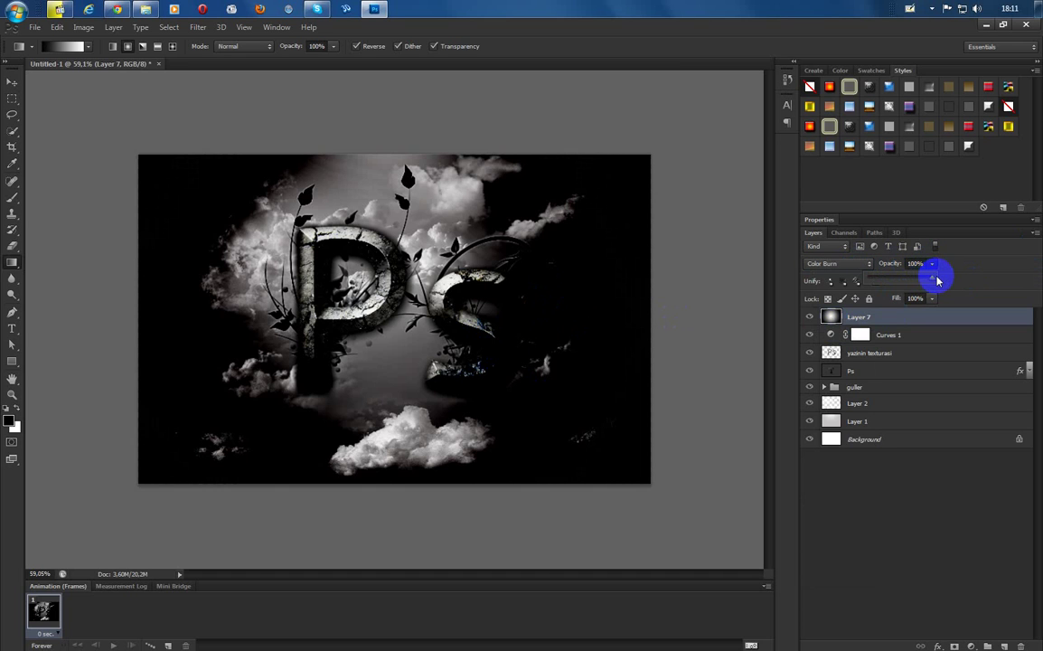
{"action": "left_click_drag", "start_coordinate": [926, 281], "coordinate": [908, 276]}
{"action": "left_click", "coordinate": [1014, 263]}
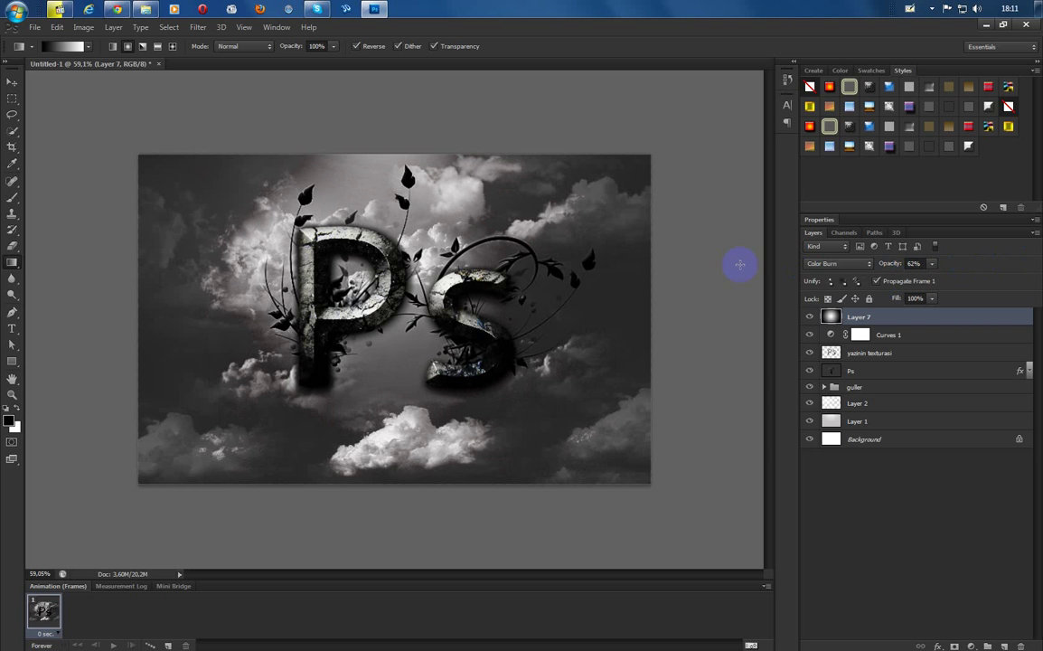
Replace the Eraser's brush set with Basic Brushes and choose the soft round 500 px brush
{"action": "left_click", "coordinate": [13, 252]}
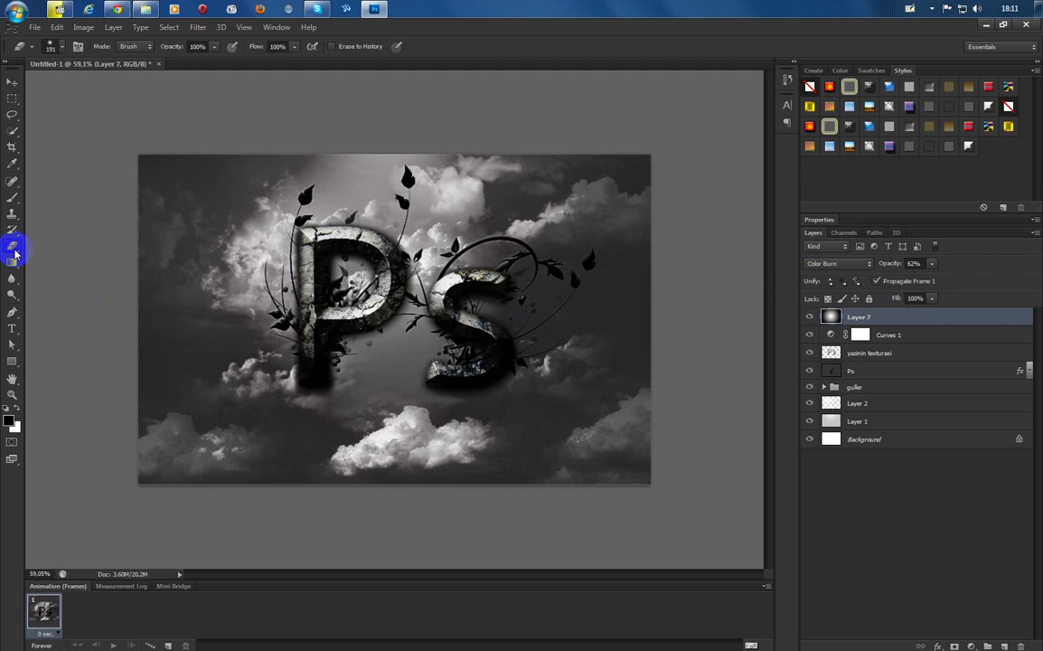
{"action": "right_click", "coordinate": [247, 312]}
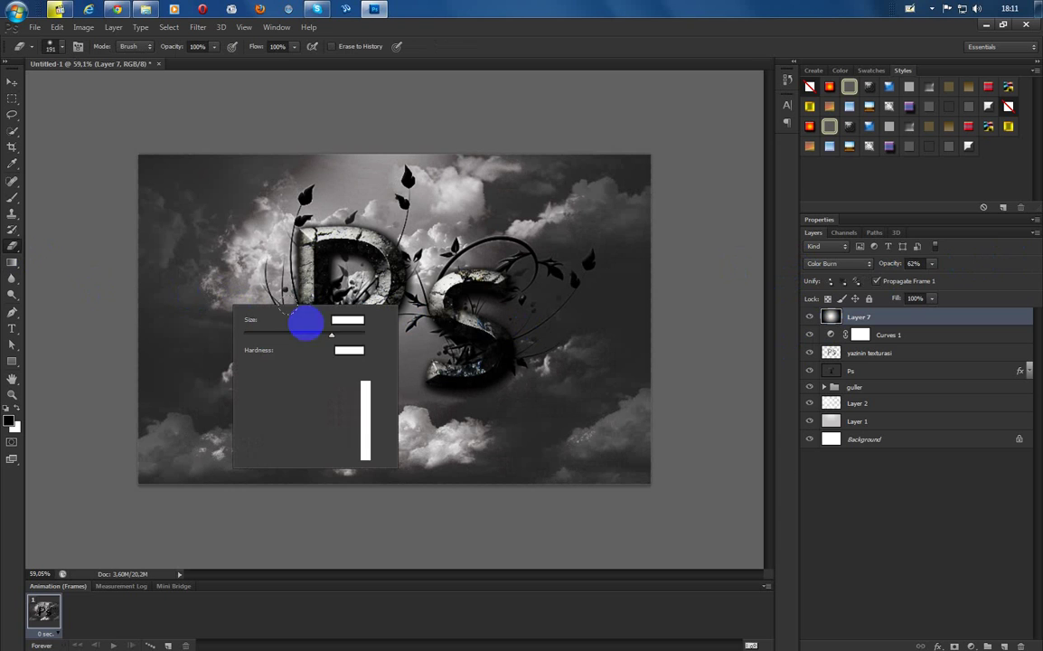
{"action": "scroll", "coordinate": [336, 406], "scroll_direction": "up", "scroll_amount": 3}
{"action": "scroll", "coordinate": [336, 411], "scroll_direction": "up", "scroll_amount": 5}
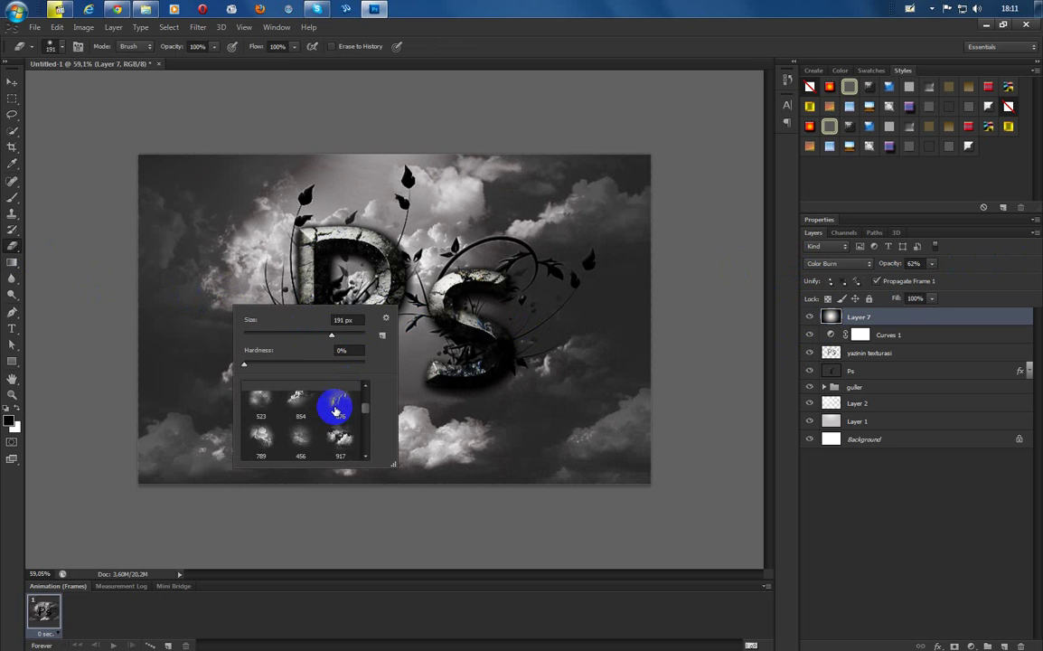
{"action": "left_click", "coordinate": [387, 317]}
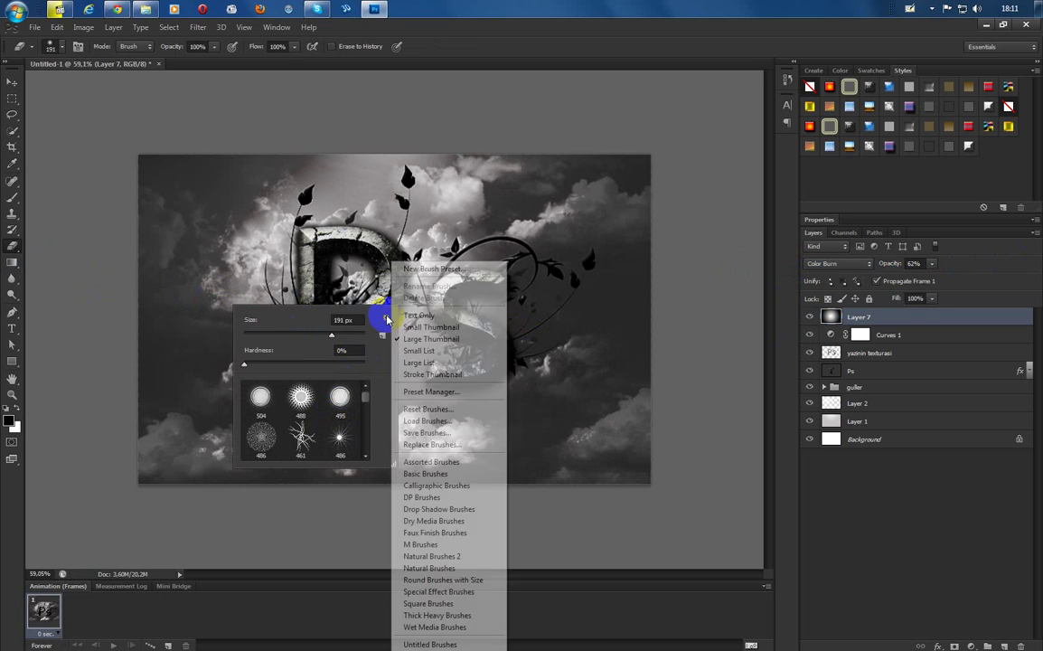
{"action": "left_click", "coordinate": [430, 477]}
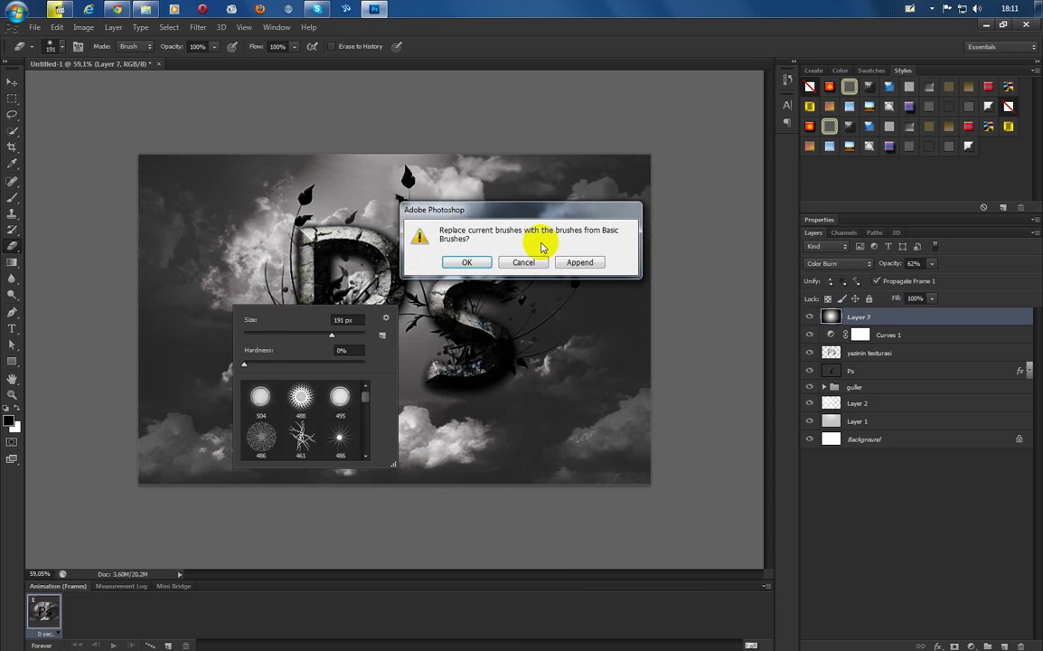
{"action": "left_click", "coordinate": [454, 260]}
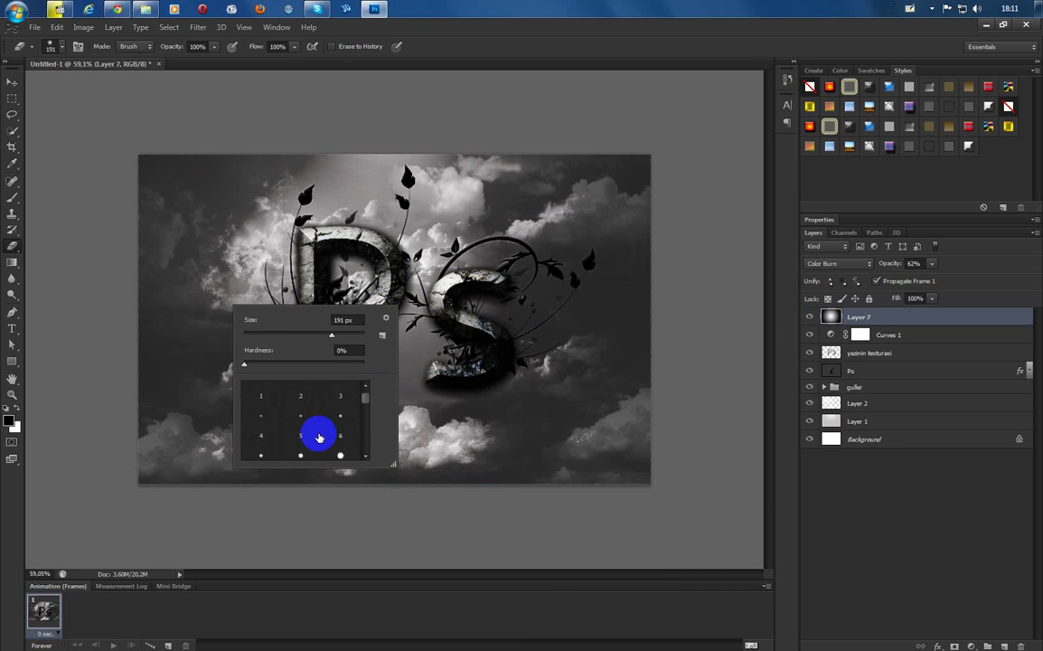
{"action": "scroll", "coordinate": [318, 431], "scroll_direction": "down", "scroll_amount": 5}
{"action": "scroll", "coordinate": [318, 434], "scroll_direction": "down", "scroll_amount": 5}
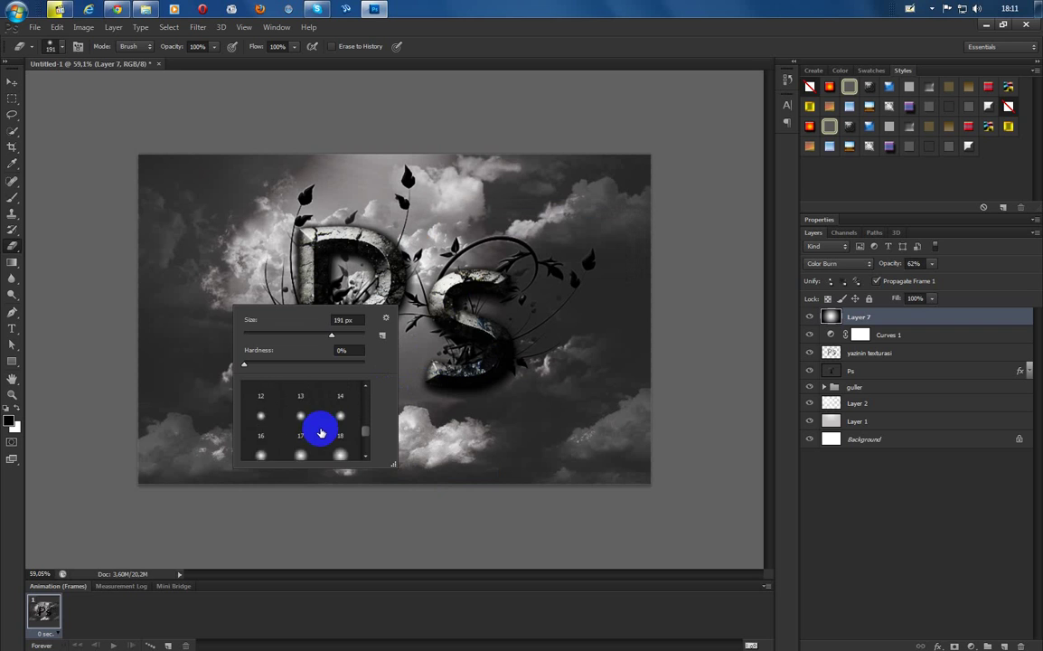
{"action": "left_click", "coordinate": [304, 439]}
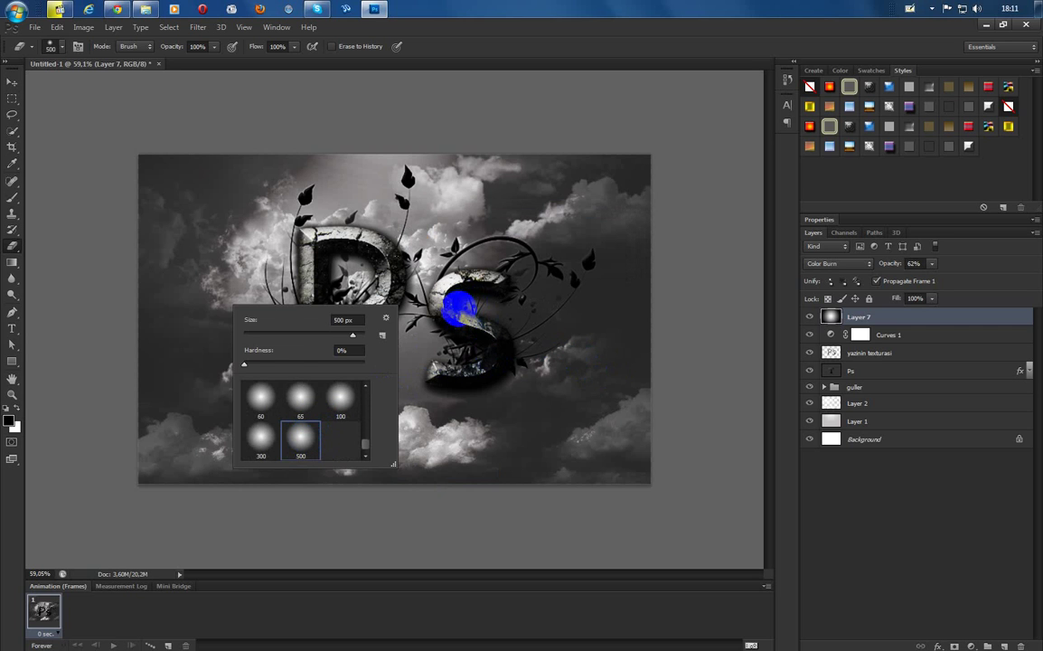
Erase the dark vignette on Layer 7 over the P and S letters and the sky around them
{"action": "left_click", "coordinate": [463, 312]}
{"action": "left_click", "coordinate": [465, 346]}
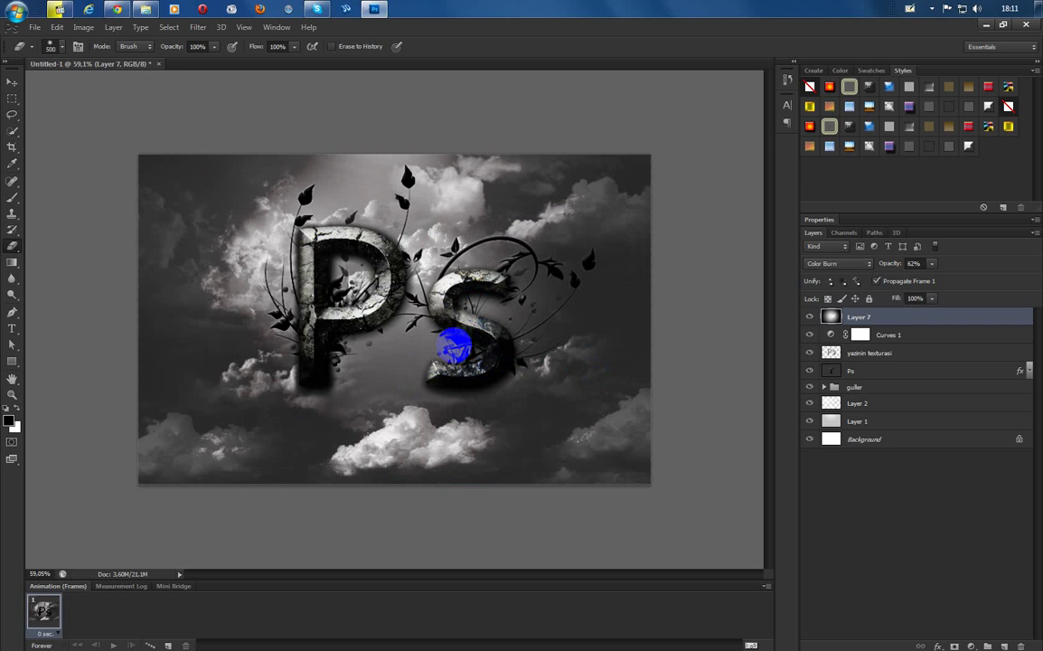
{"action": "left_click", "coordinate": [296, 321]}
{"action": "left_click", "coordinate": [291, 291]}
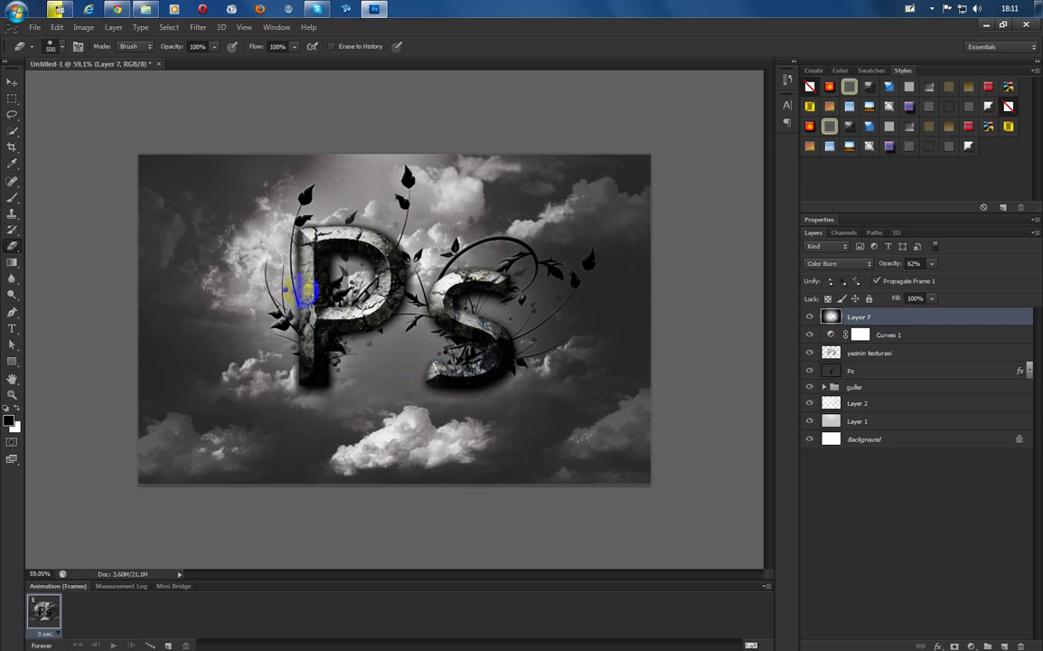
{"action": "left_click", "coordinate": [291, 233]}
{"action": "left_click", "coordinate": [443, 243]}
{"action": "left_click", "coordinate": [361, 197]}
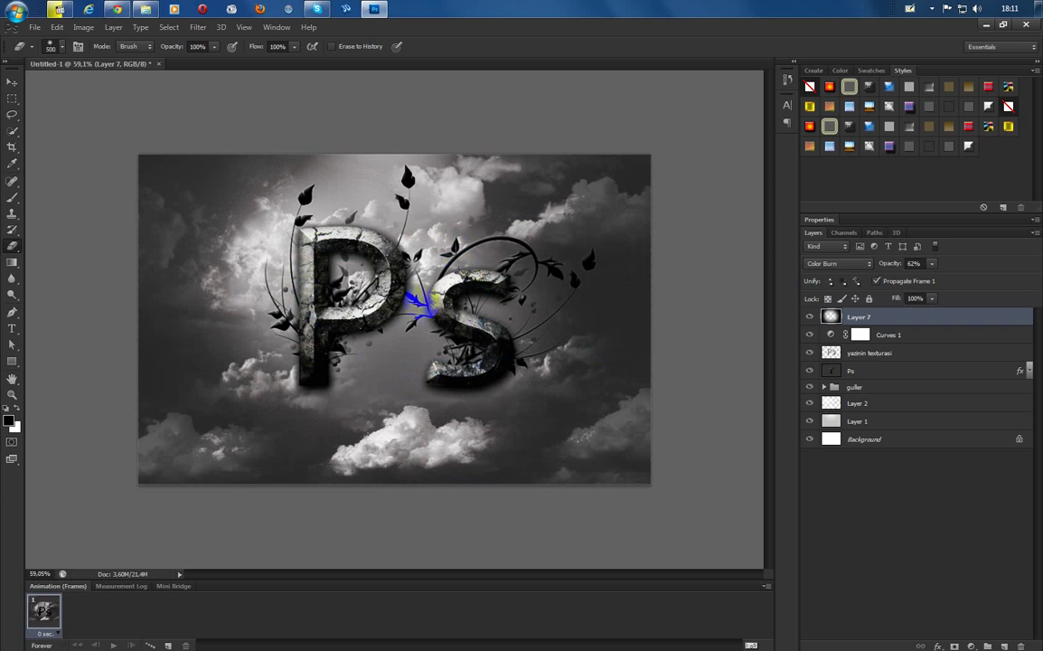
{"action": "left_click", "coordinate": [577, 316]}
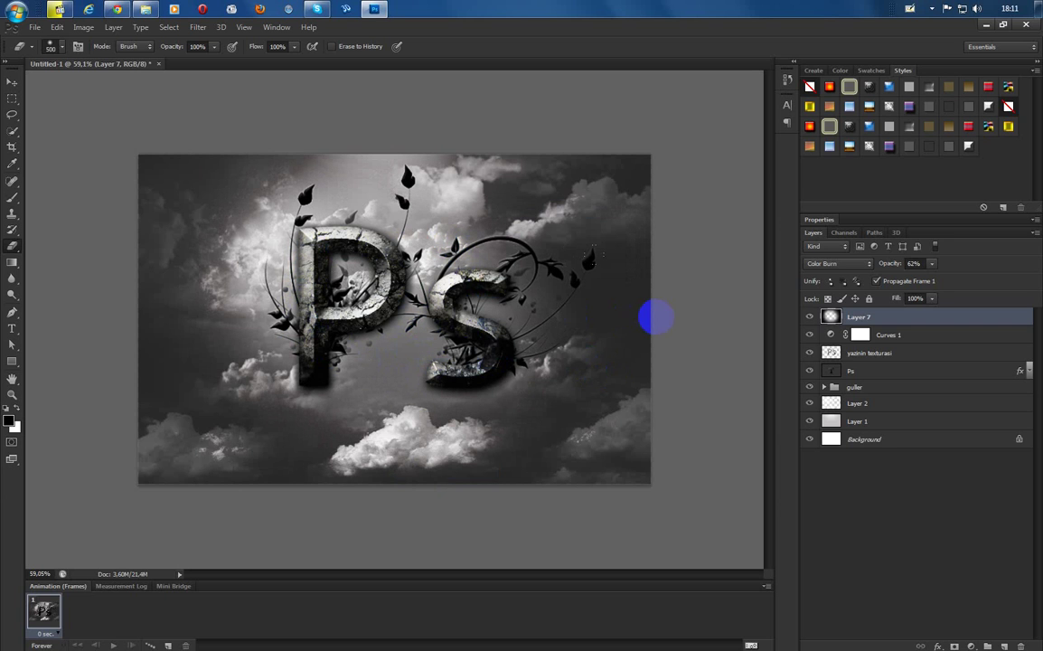
{"action": "left_click", "coordinate": [562, 339]}
{"action": "left_click", "coordinate": [477, 341]}
{"action": "left_click", "coordinate": [505, 272]}
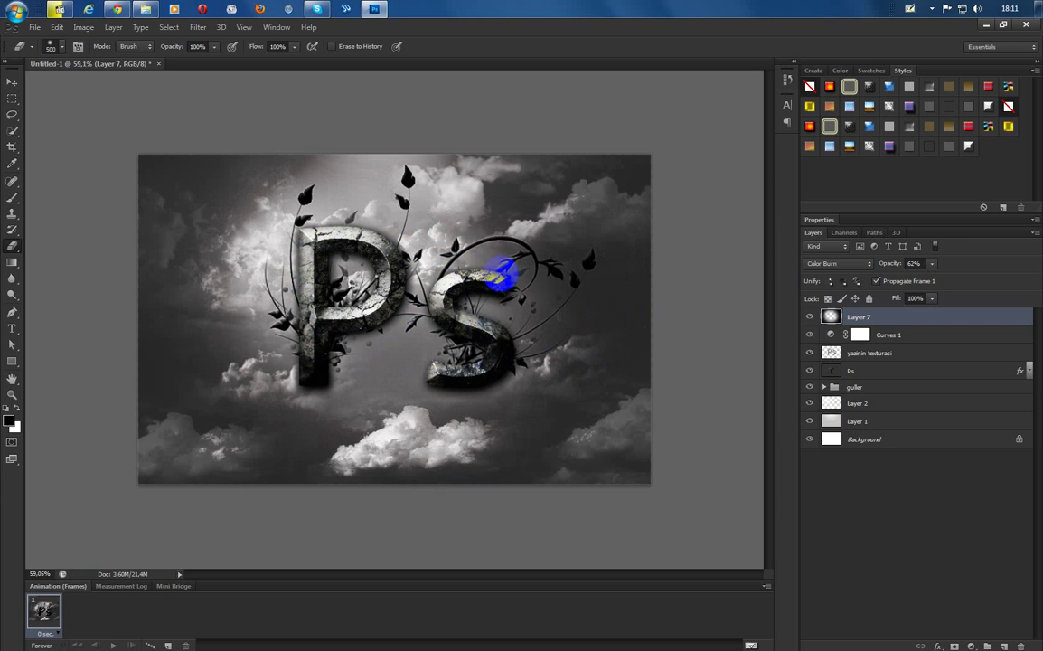
{"action": "left_click", "coordinate": [497, 268]}
{"action": "left_click", "coordinate": [576, 305]}
{"action": "left_click", "coordinate": [477, 344]}
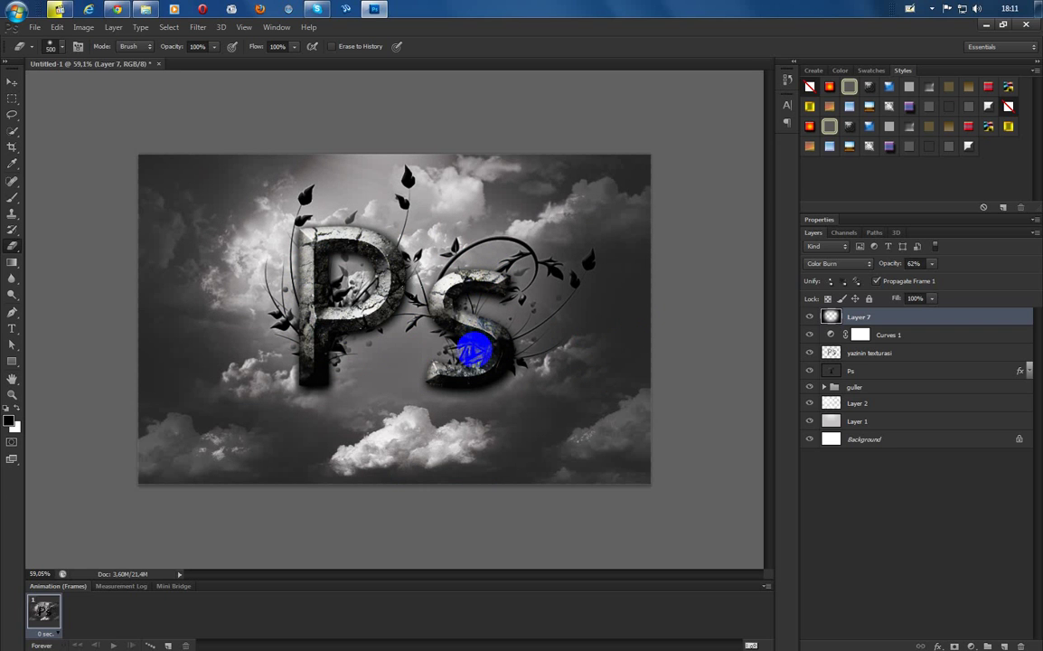
{"action": "left_click", "coordinate": [334, 344]}
{"action": "left_click", "coordinate": [336, 322]}
{"action": "left_click", "coordinate": [333, 230]}
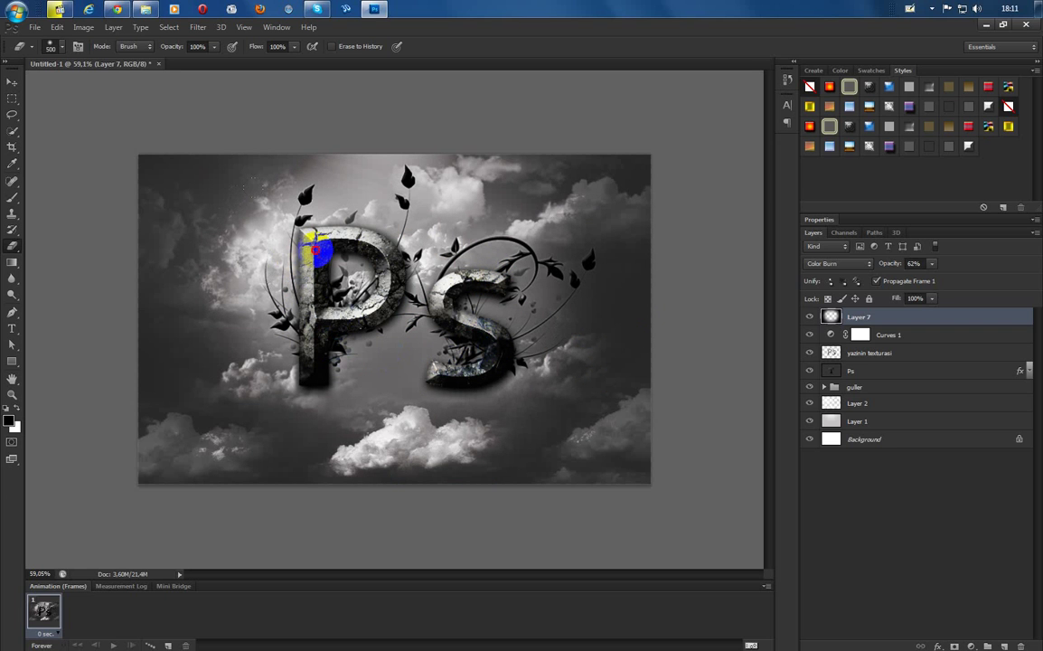
{"action": "left_click", "coordinate": [351, 237]}
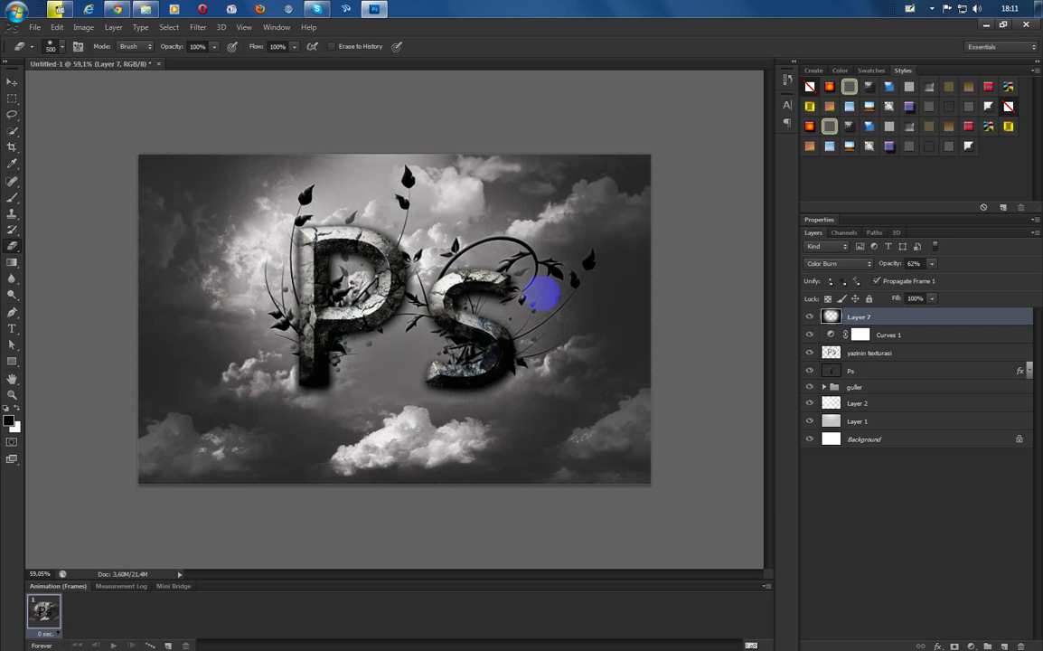
{"action": "left_click", "coordinate": [447, 309]}
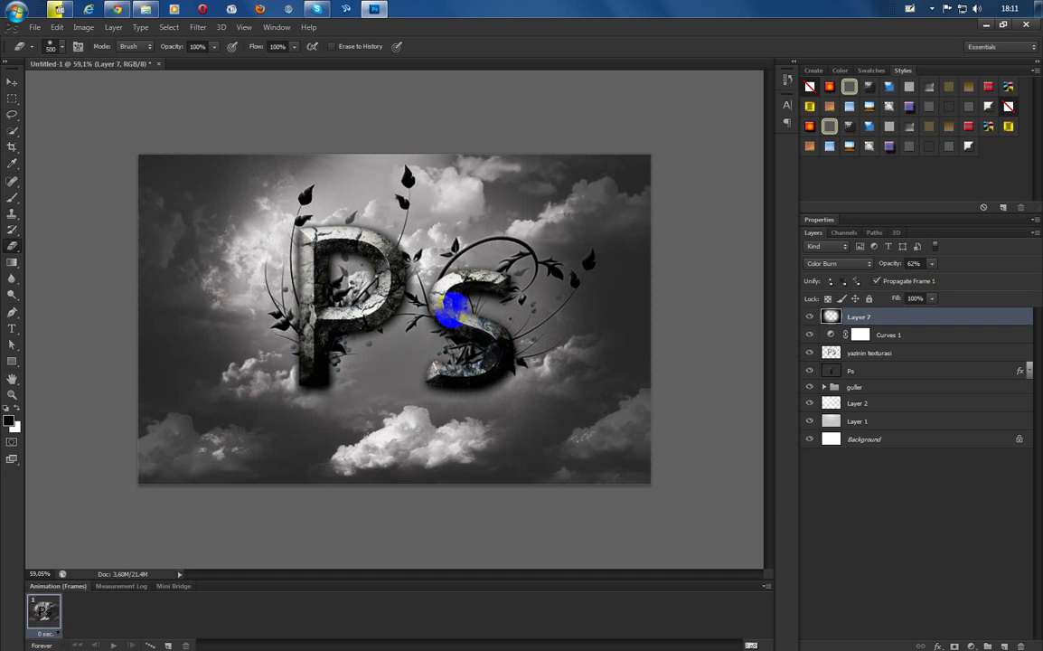
Raise the opacity of Layer 7 to 77%
{"action": "left_click", "coordinate": [10, 83]}
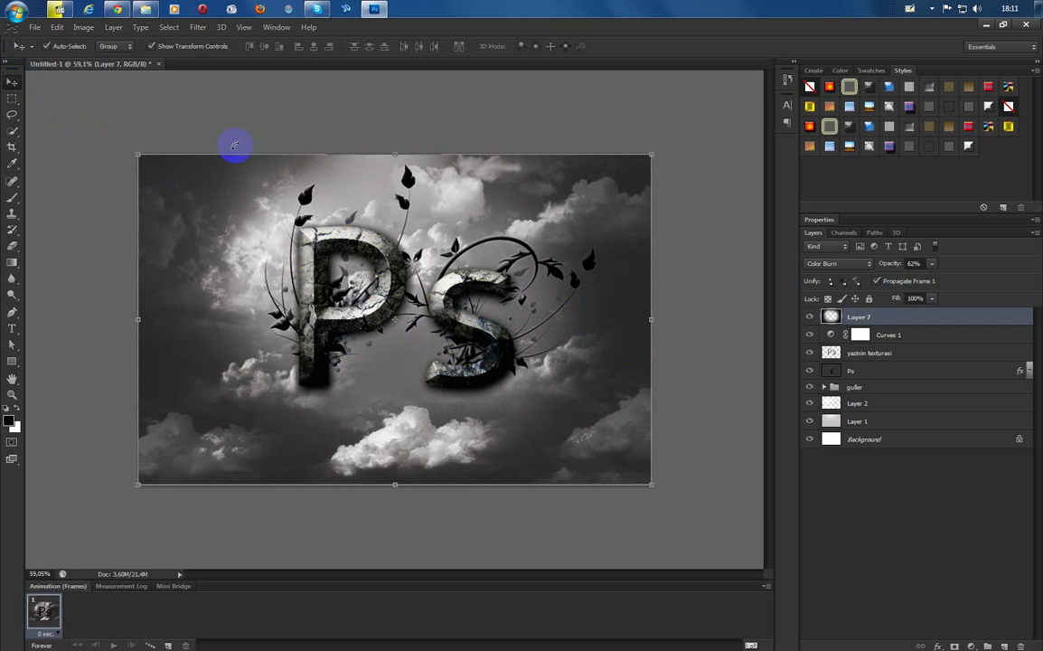
{"action": "left_click", "coordinate": [932, 262]}
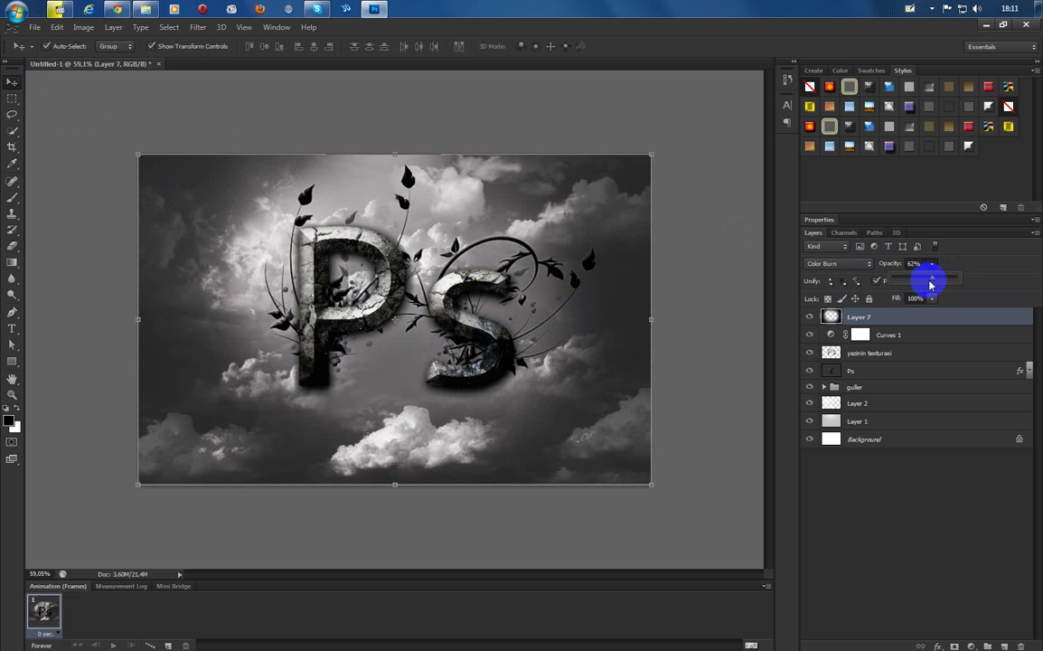
{"action": "left_click_drag", "start_coordinate": [937, 282], "coordinate": [952, 282]}
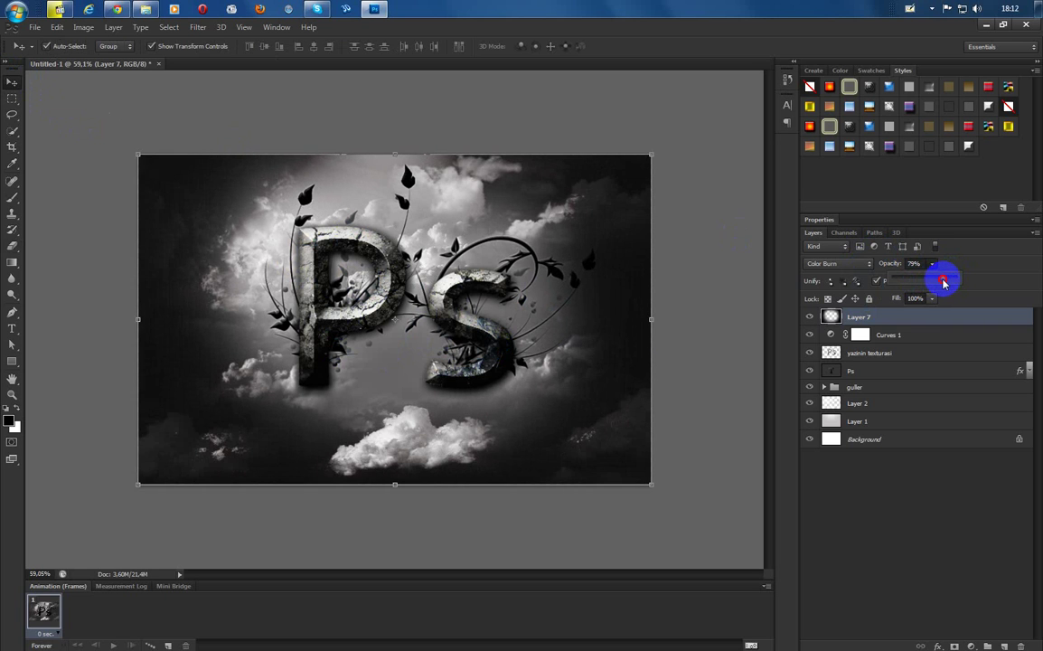
{"action": "left_click_drag", "start_coordinate": [943, 282], "coordinate": [942, 283]}
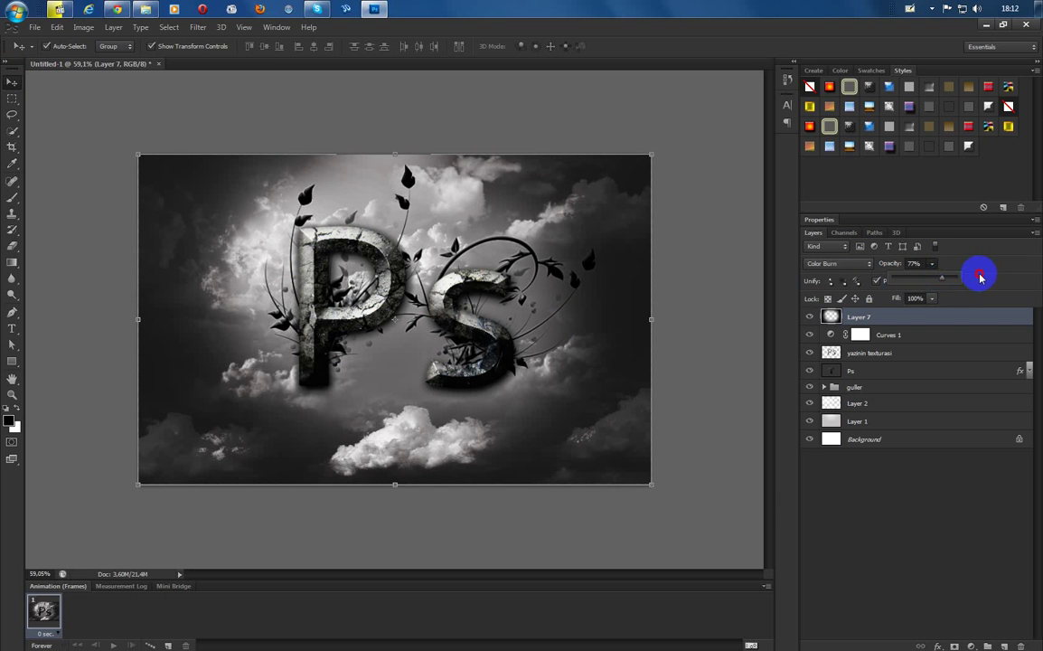
{"action": "left_click", "coordinate": [980, 276]}
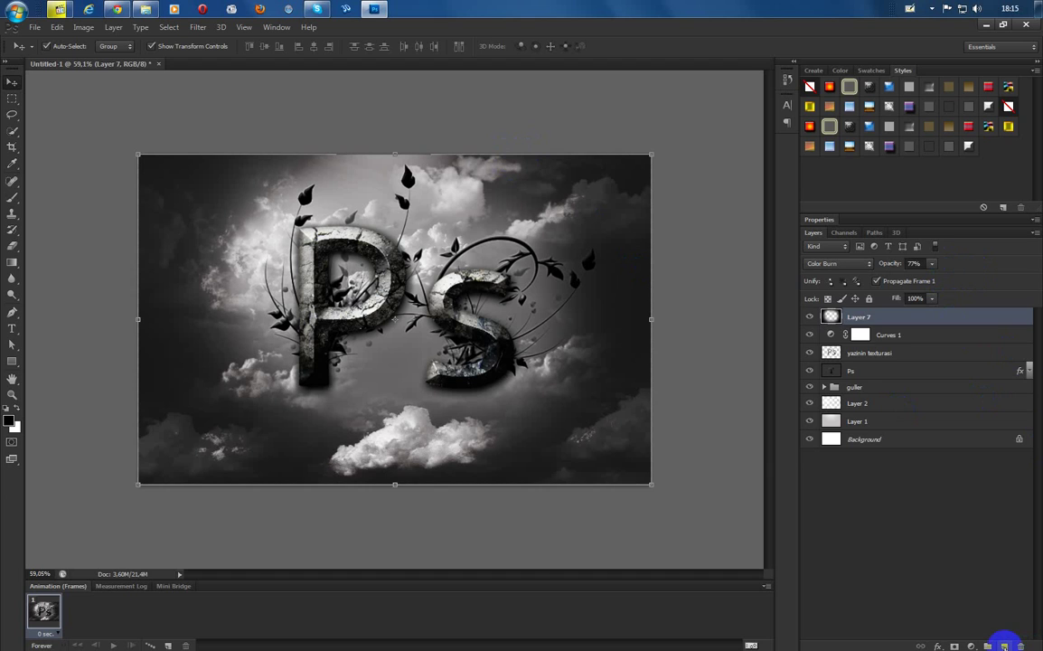
Draw a wide elliptical selection below the letter P on a new layer and switch to the Rectangular Marquee tool
{"action": "key", "text": "ctrl+shift+alt+n"}
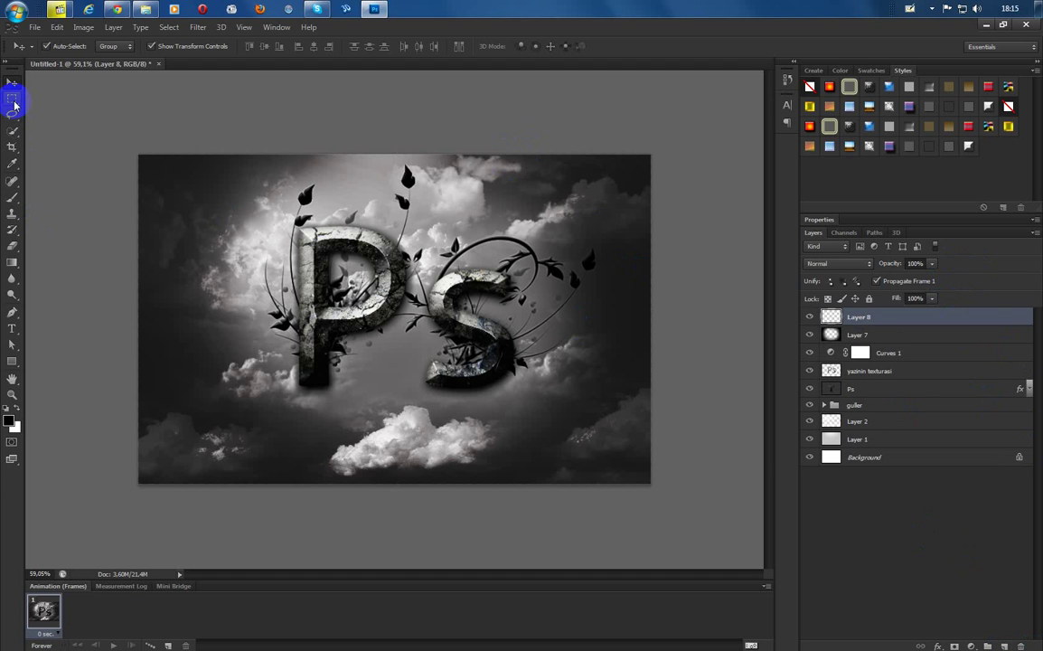
{"action": "left_click_drag", "start_coordinate": [11, 99], "coordinate": [53, 108]}
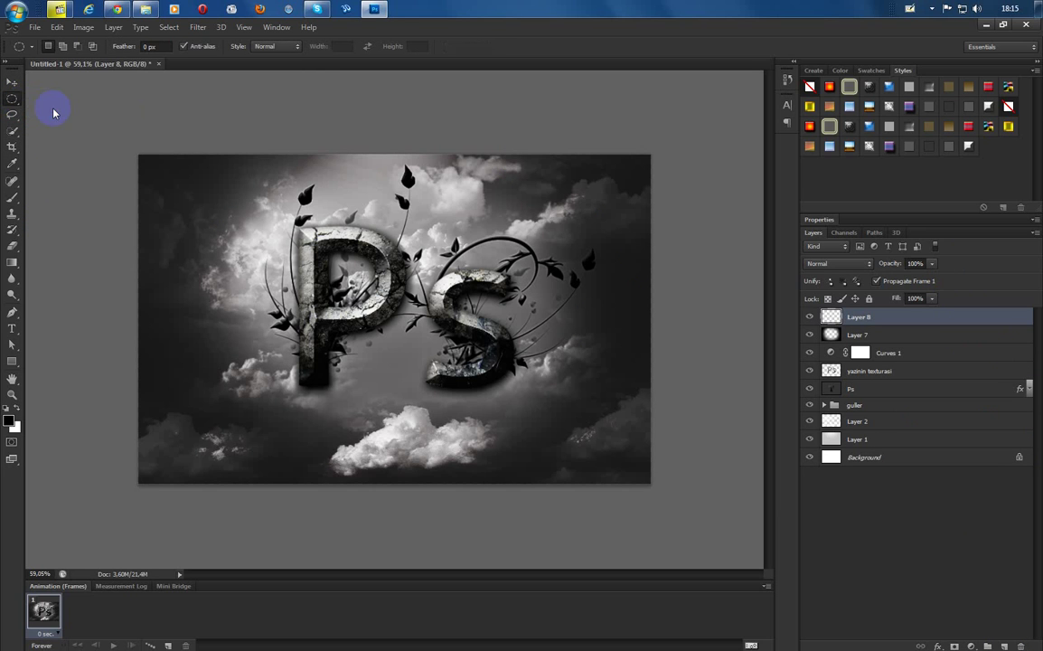
{"action": "left_click_drag", "start_coordinate": [168, 362], "coordinate": [413, 479]}
{"action": "left_click", "coordinate": [284, 431]}
{"action": "key", "text": "ctrl+z"}
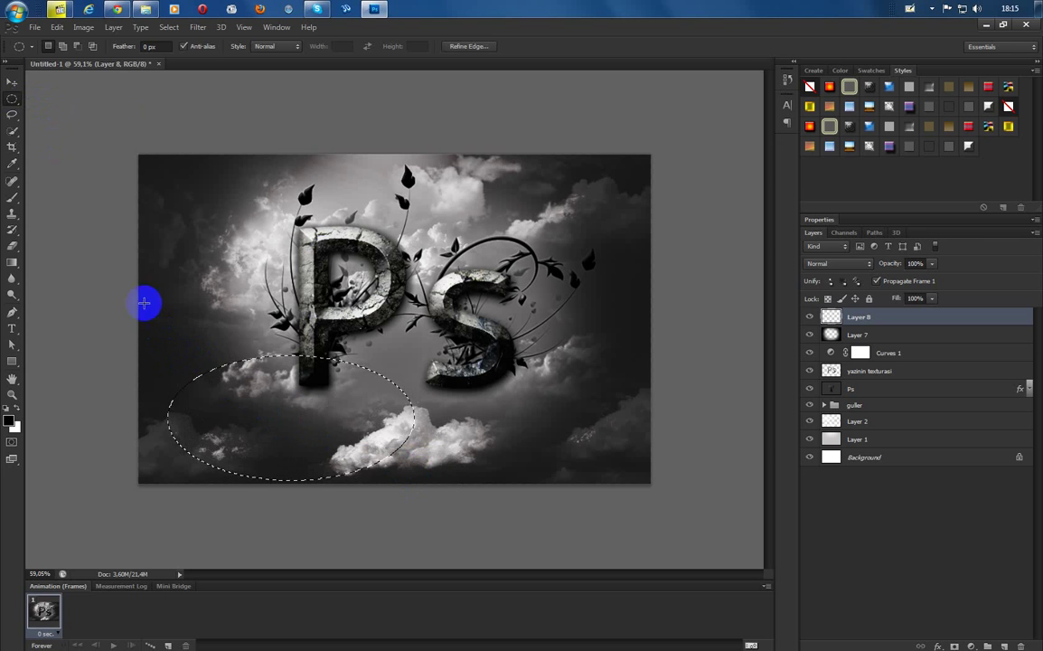
{"action": "left_click_drag", "start_coordinate": [14, 106], "coordinate": [79, 96]}
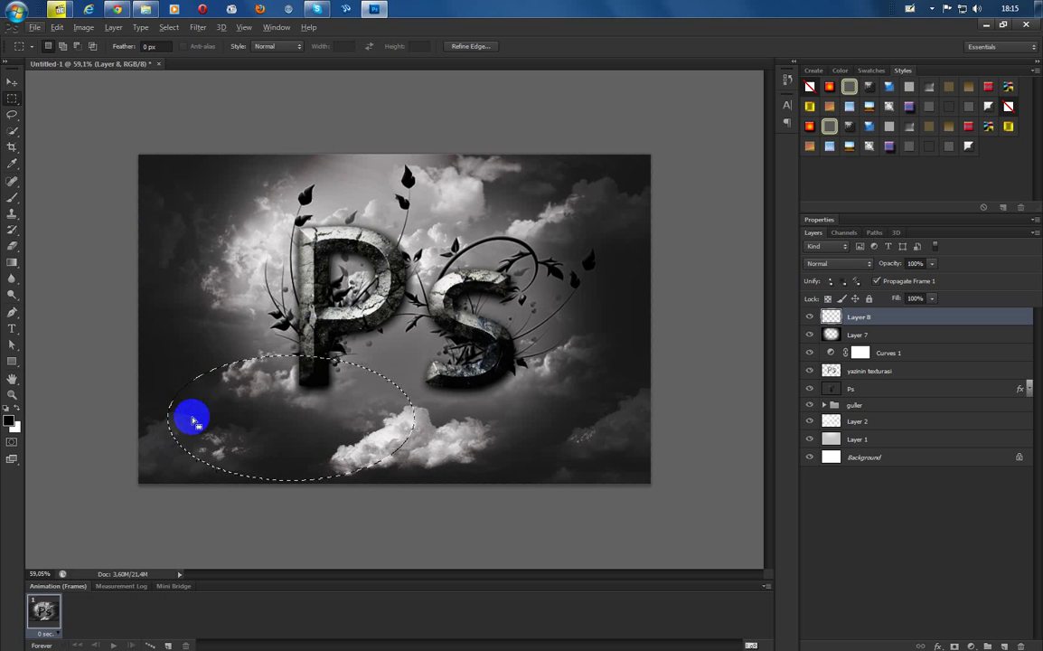
Try adding a rectangular area over the lower cloud to the elliptical selection
{"action": "key", "text": "shift"}
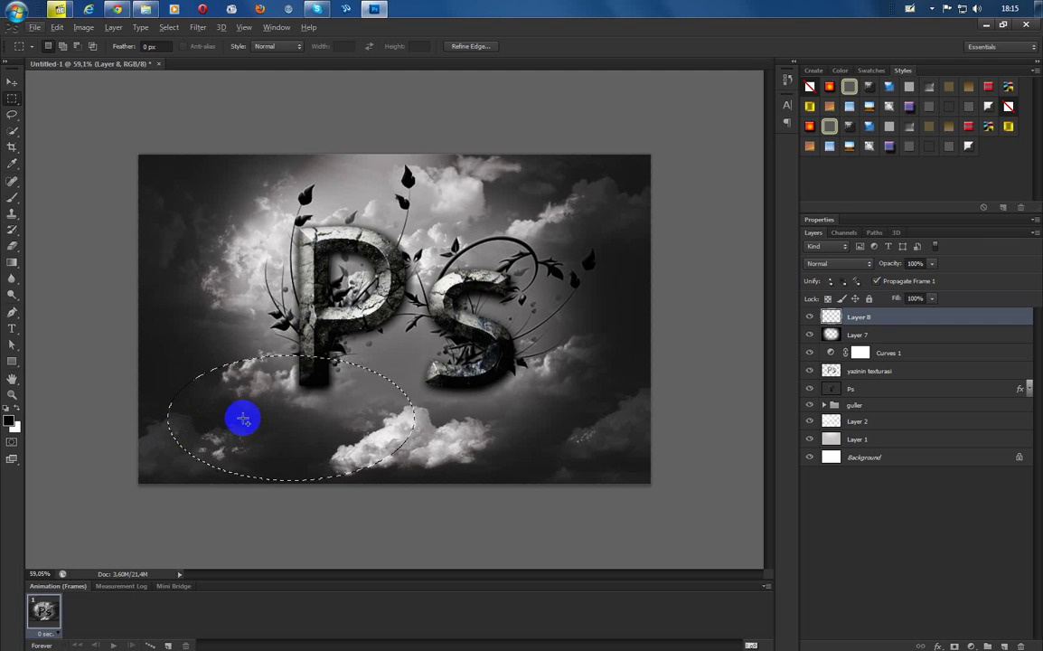
{"action": "left_click_drag", "start_coordinate": [360, 395], "coordinate": [514, 473]}
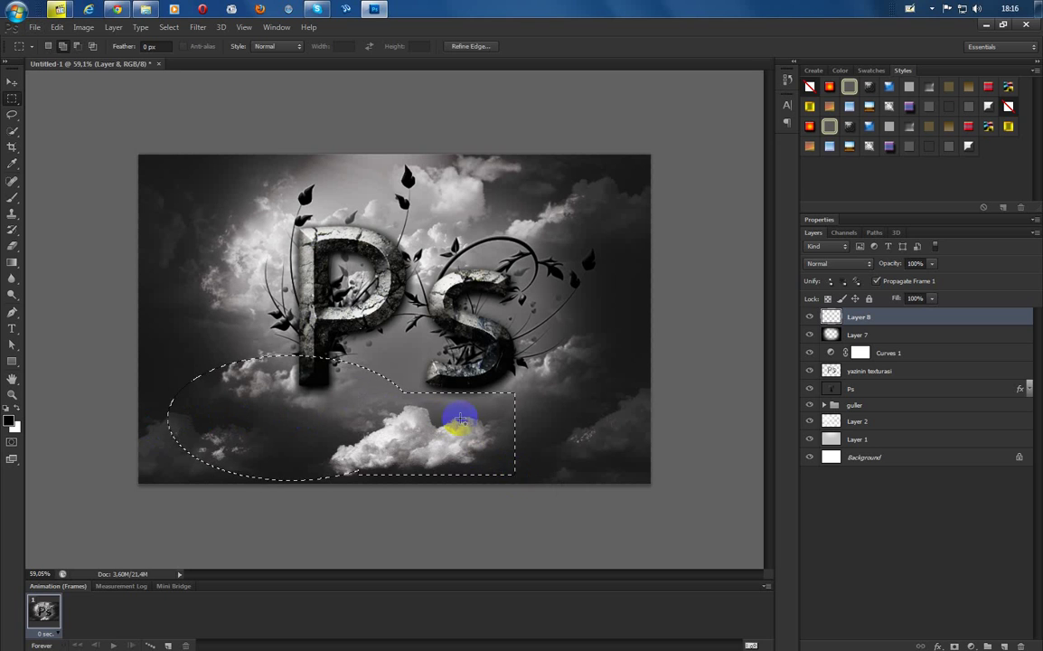
{"action": "key", "text": "ctrl+z"}
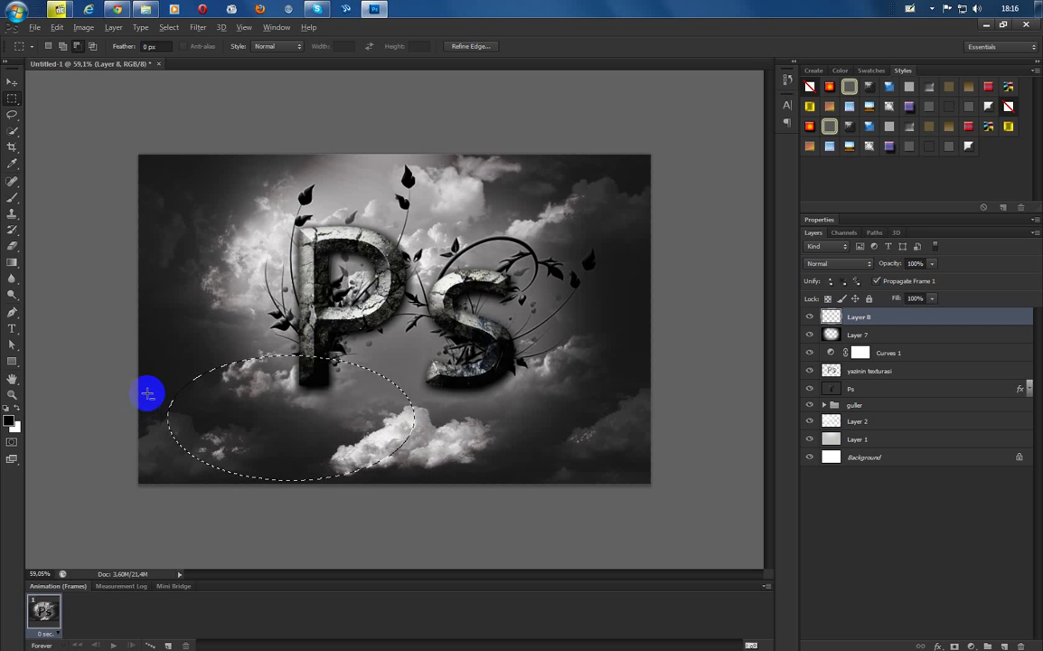
Subtract a rectangle from the ellipse so only its upper arc stays selected, and move the selection down below the letter P
{"action": "left_click_drag", "start_coordinate": [379, 475], "coordinate": [491, 488]}
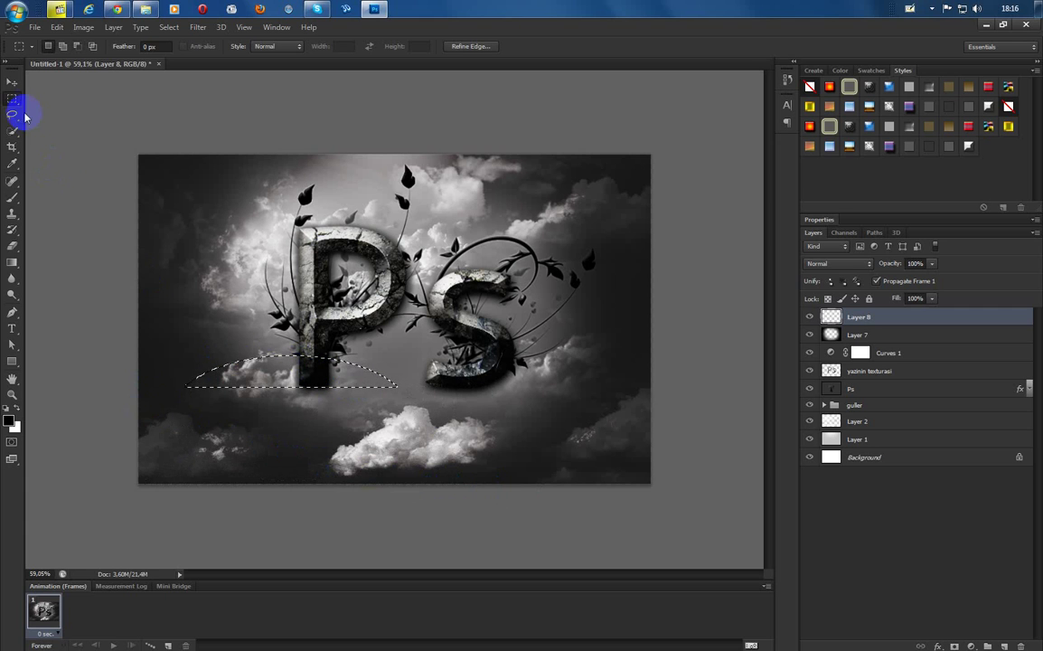
{"action": "left_click_drag", "start_coordinate": [244, 365], "coordinate": [225, 421]}
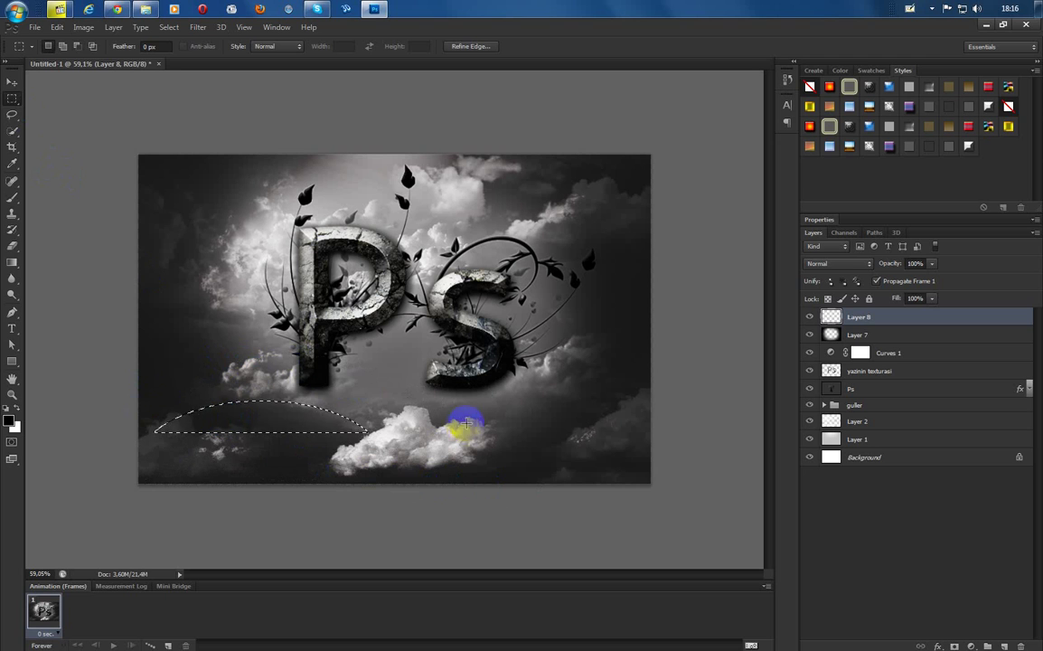
Set the foreground colour to white and fill the arc-shaped selection with the Paint Bucket
{"action": "left_click", "coordinate": [12, 84]}
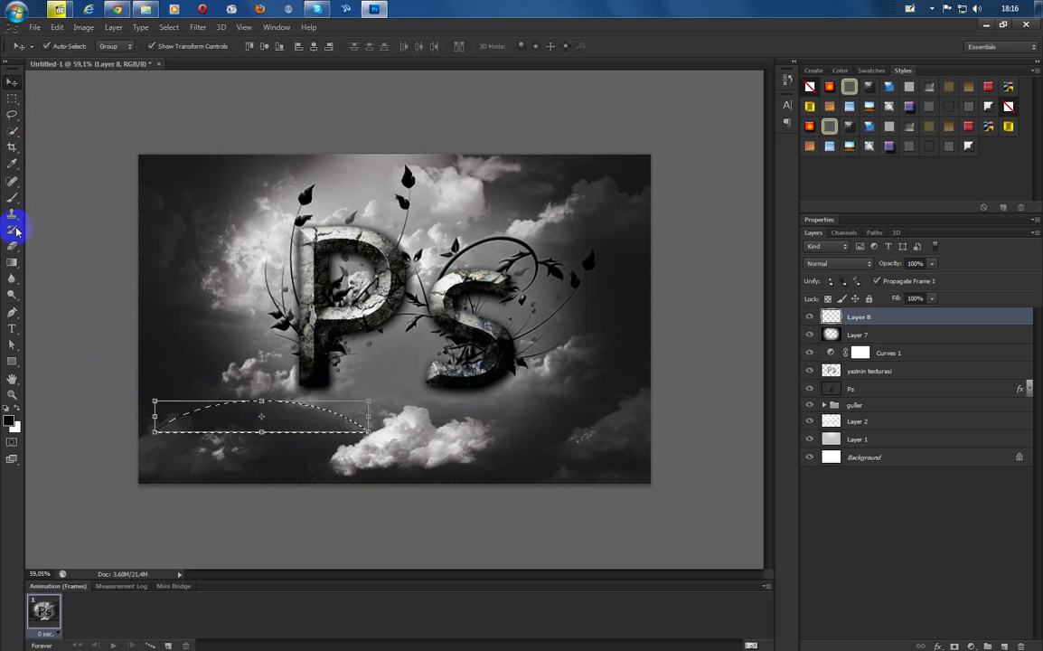
{"action": "left_click_drag", "start_coordinate": [11, 262], "coordinate": [84, 280]}
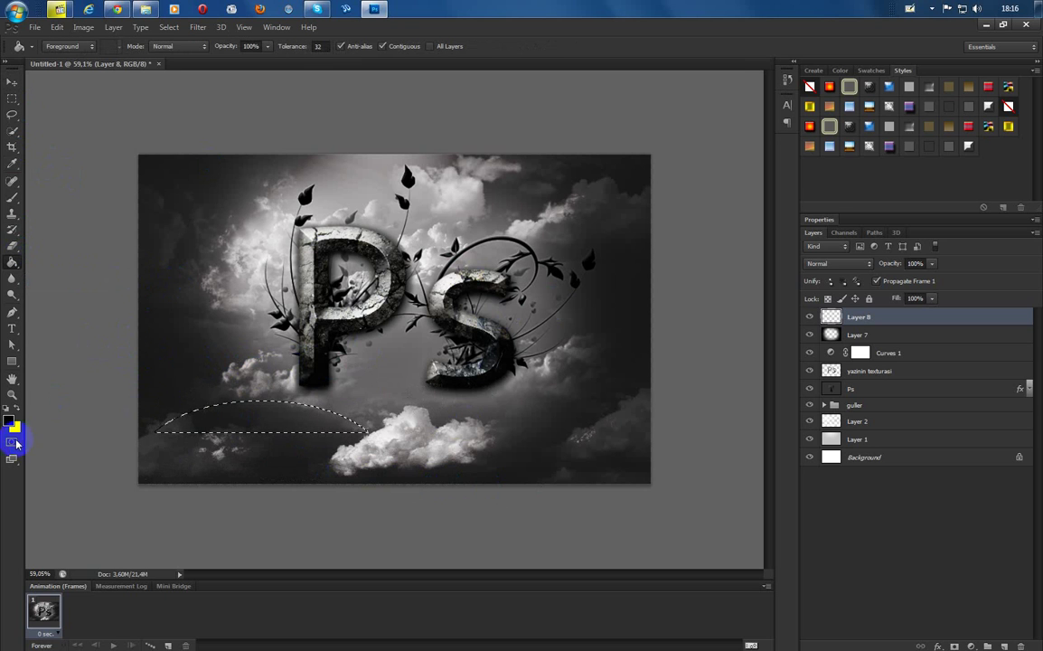
{"action": "left_click", "coordinate": [16, 407]}
{"action": "left_click", "coordinate": [10, 416]}
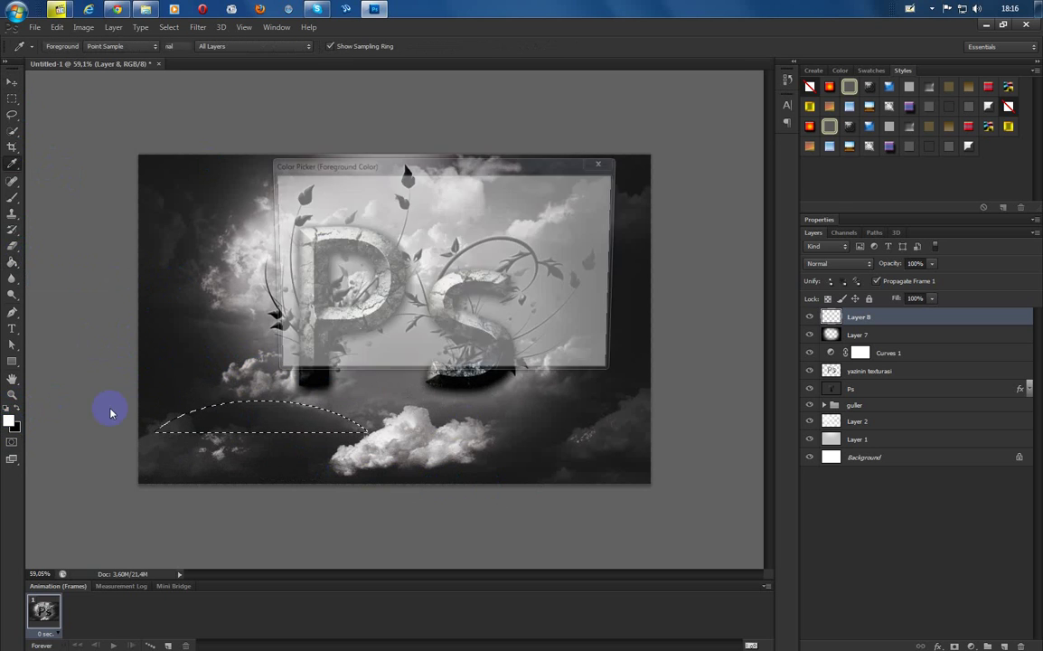
{"action": "left_click", "coordinate": [572, 186]}
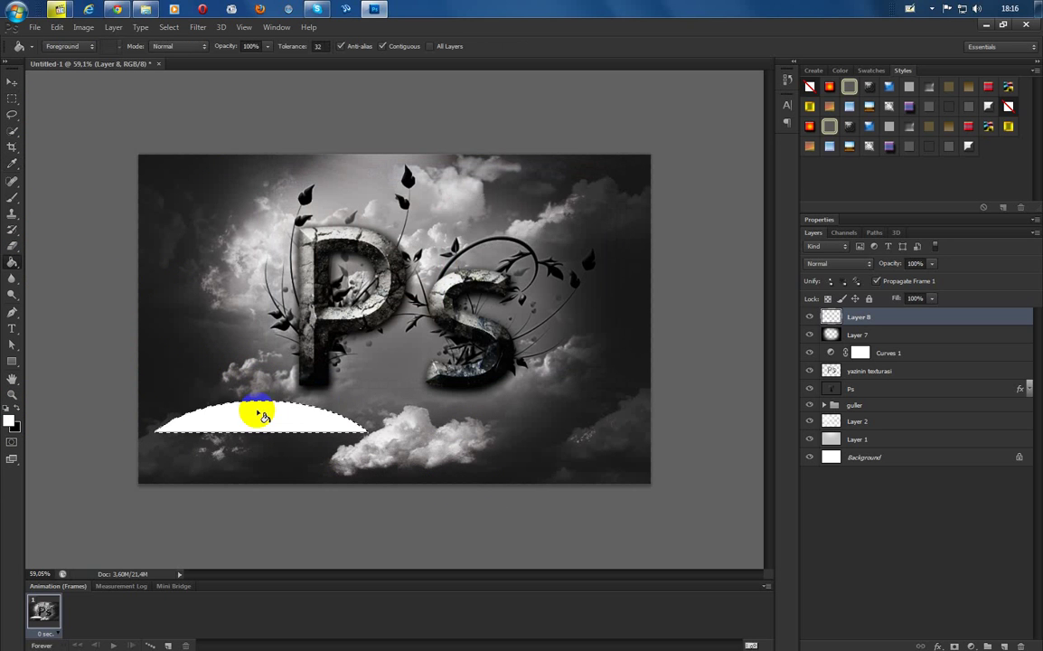
Deselect the white arc-shaped area
{"action": "left_click", "coordinate": [310, 387]}
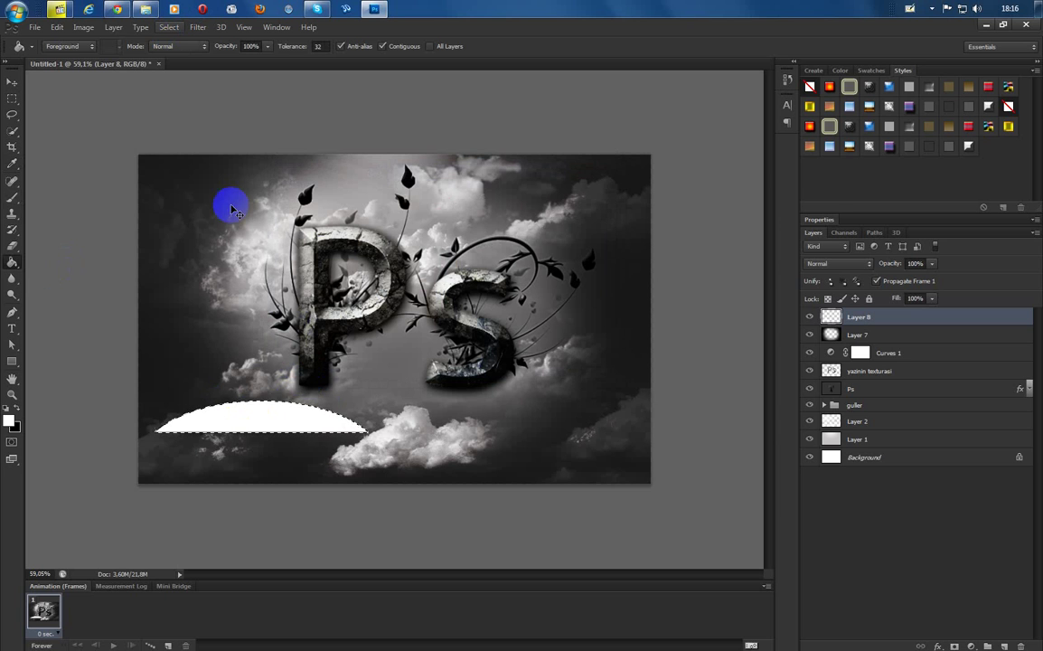
{"action": "left_click", "coordinate": [269, 417]}
{"action": "left_click", "coordinate": [308, 403]}
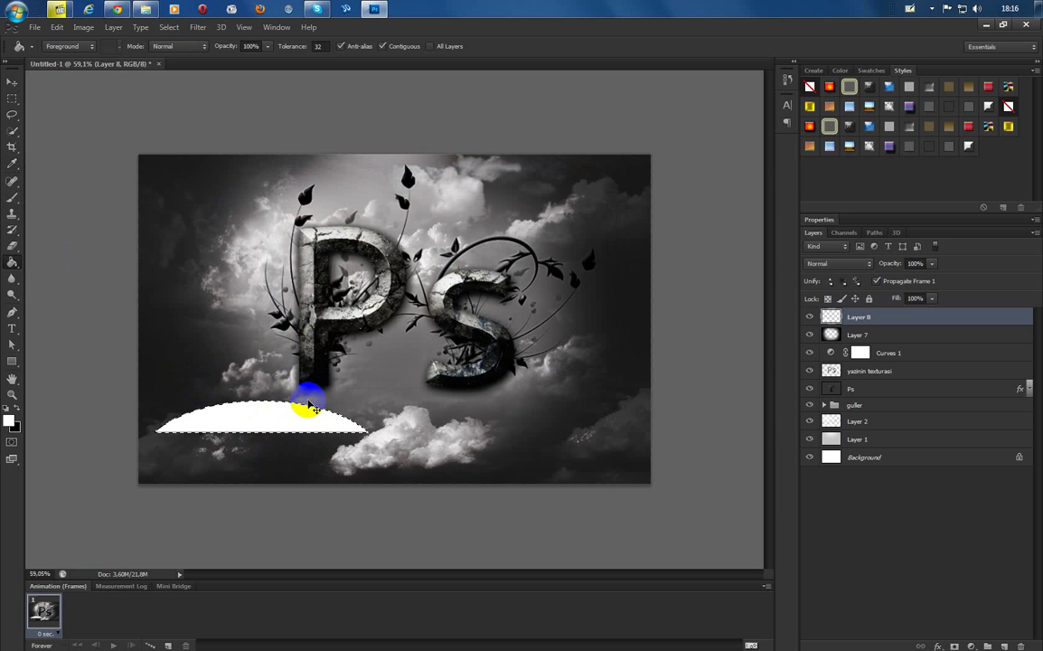
{"action": "key", "text": "ctrl+d"}
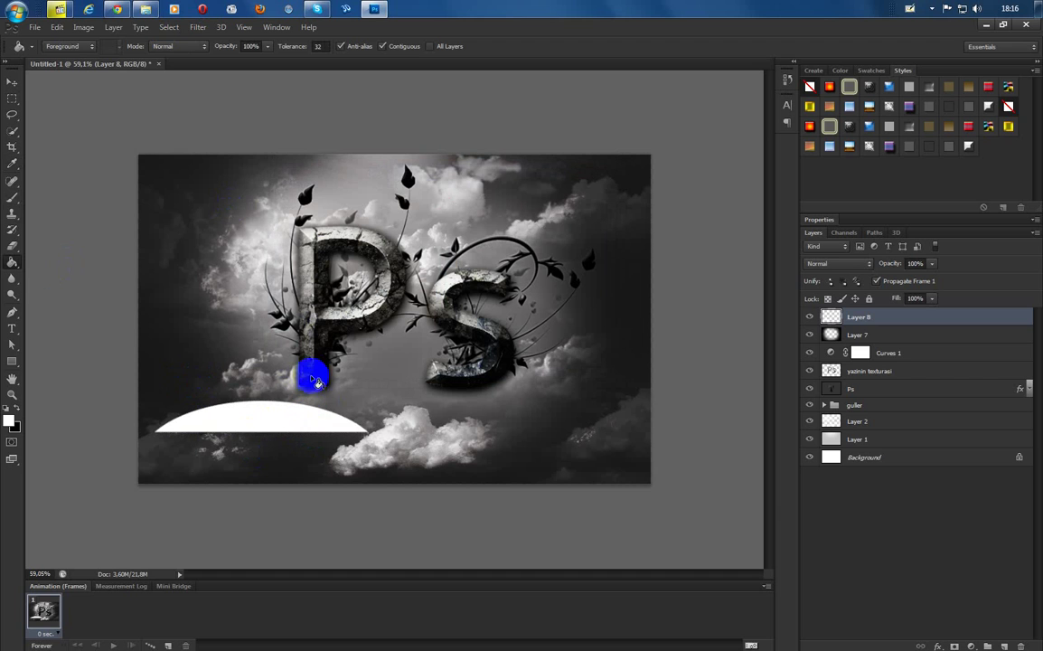
{"action": "left_click", "coordinate": [180, 33]}
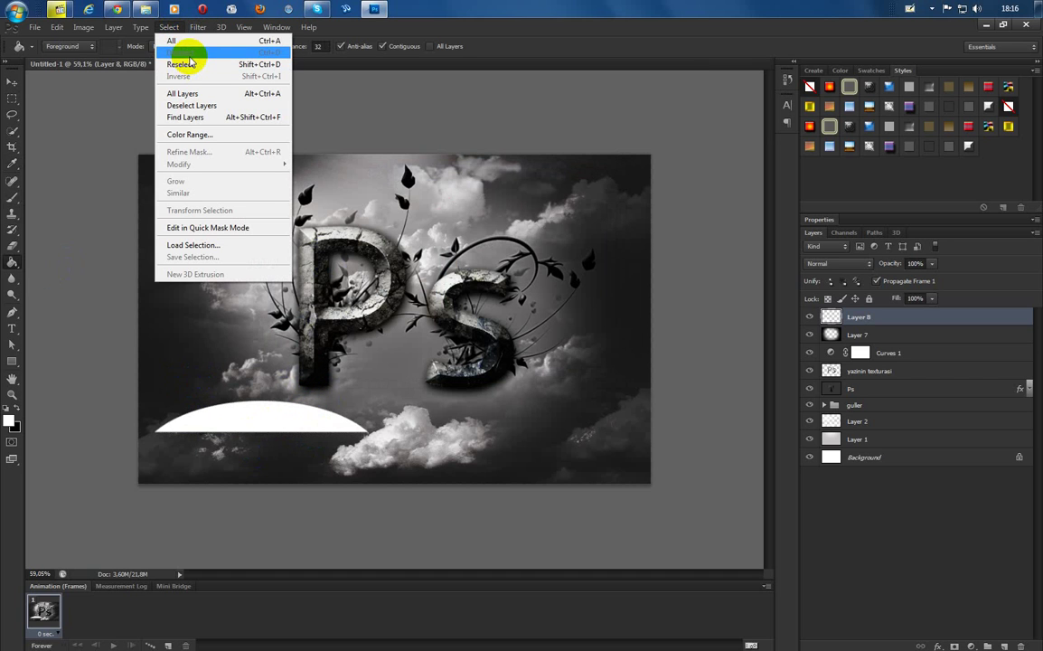
{"action": "left_click", "coordinate": [362, 97]}
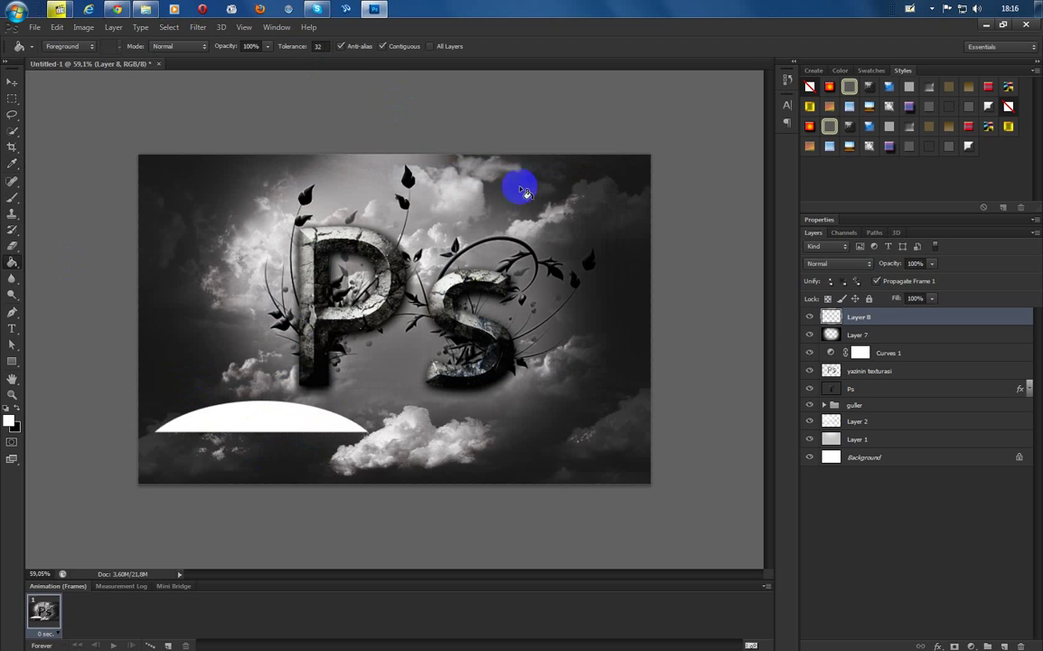
Lower the arc layer's opacity to 17% and set its blend mode to Soft Light
{"action": "left_click", "coordinate": [931, 264]}
{"action": "left_click_drag", "start_coordinate": [933, 276], "coordinate": [884, 274]}
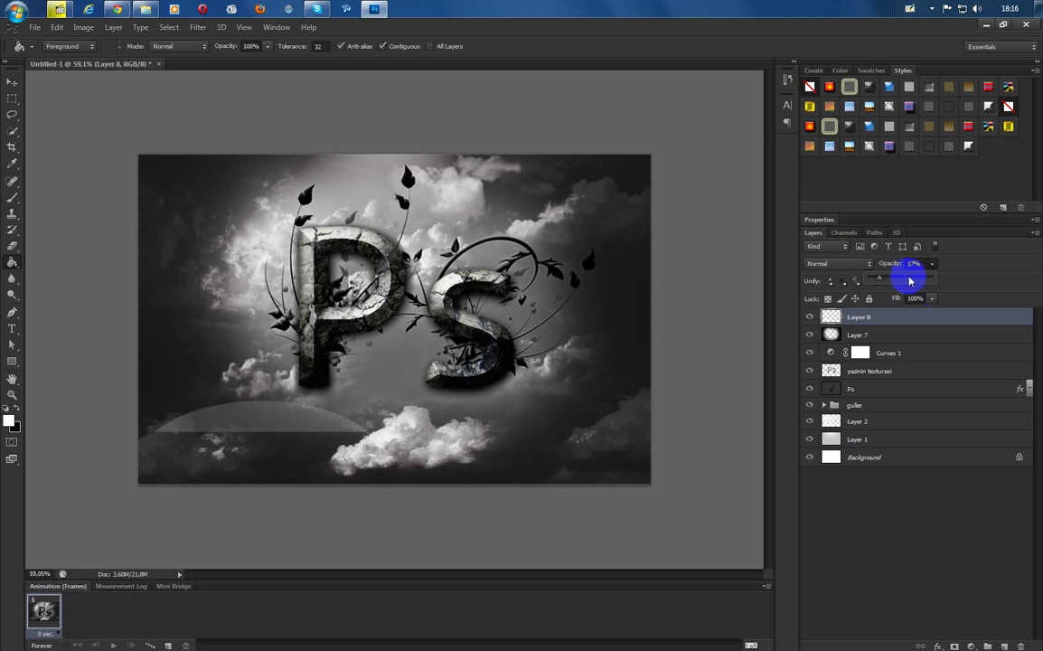
{"action": "left_click", "coordinate": [855, 265]}
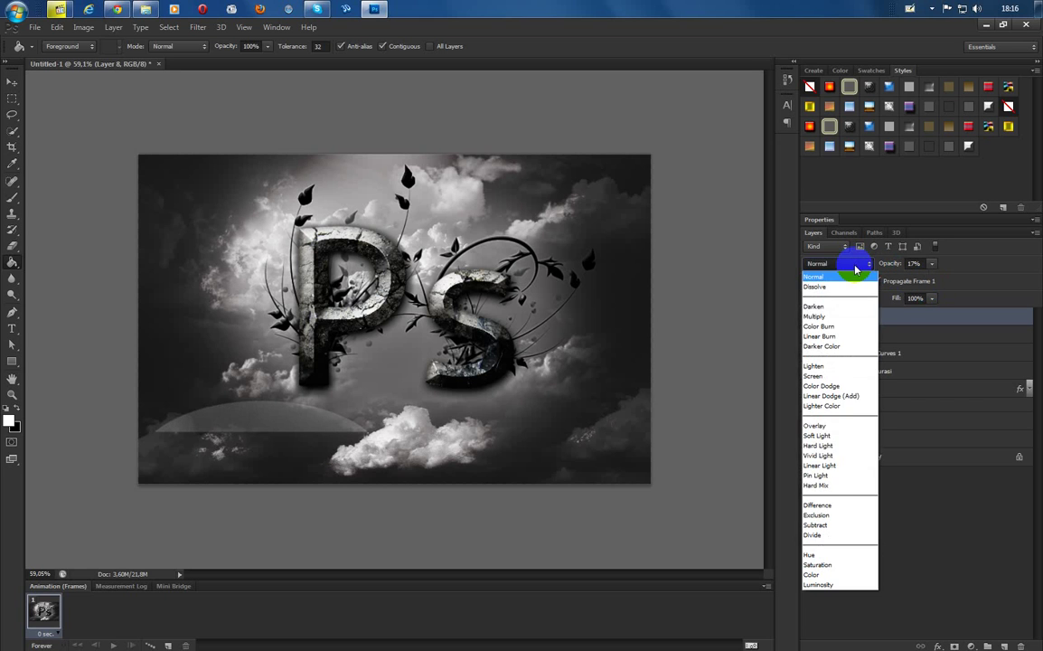
{"action": "left_click", "coordinate": [818, 435]}
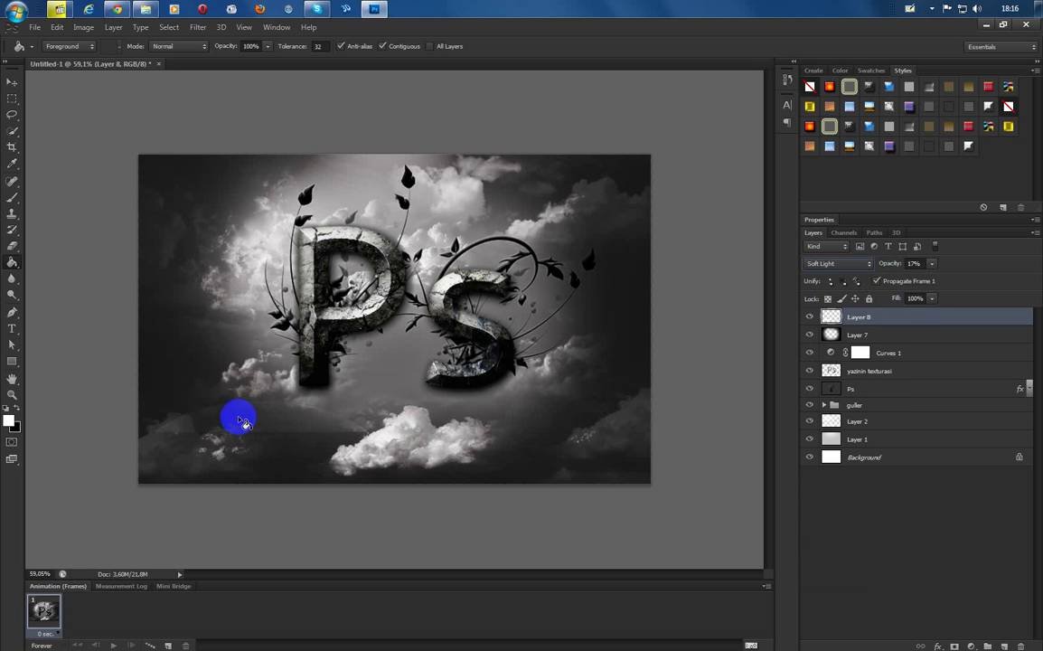
Duplicate the arc on Layer 8 and move the copy slightly below the original
{"action": "left_click", "coordinate": [11, 82]}
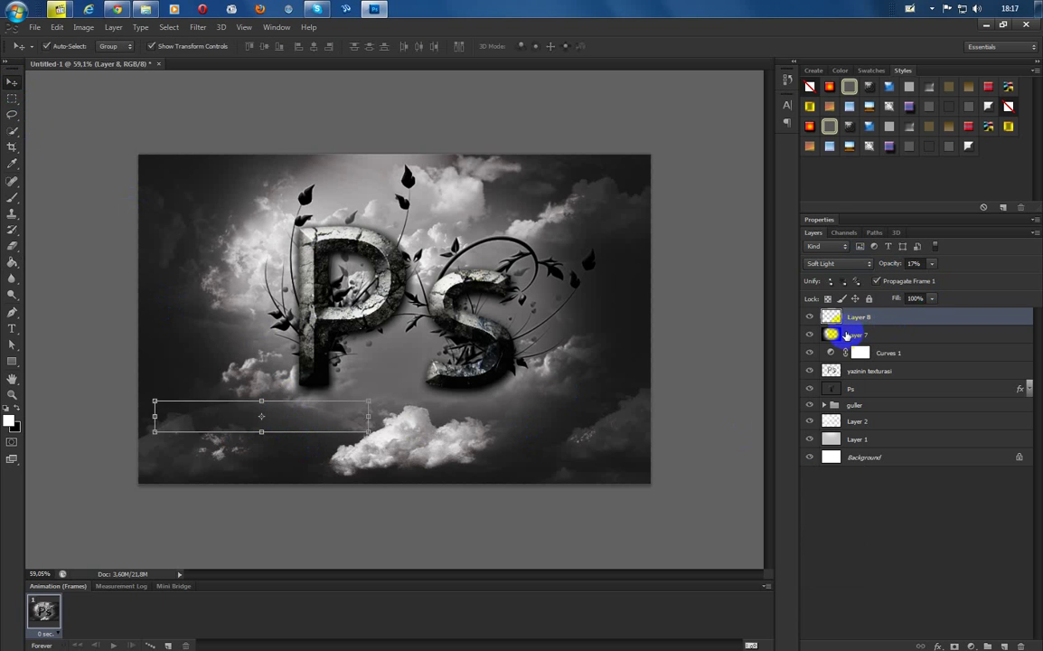
{"action": "right_click", "coordinate": [892, 315]}
{"action": "left_click", "coordinate": [952, 258]}
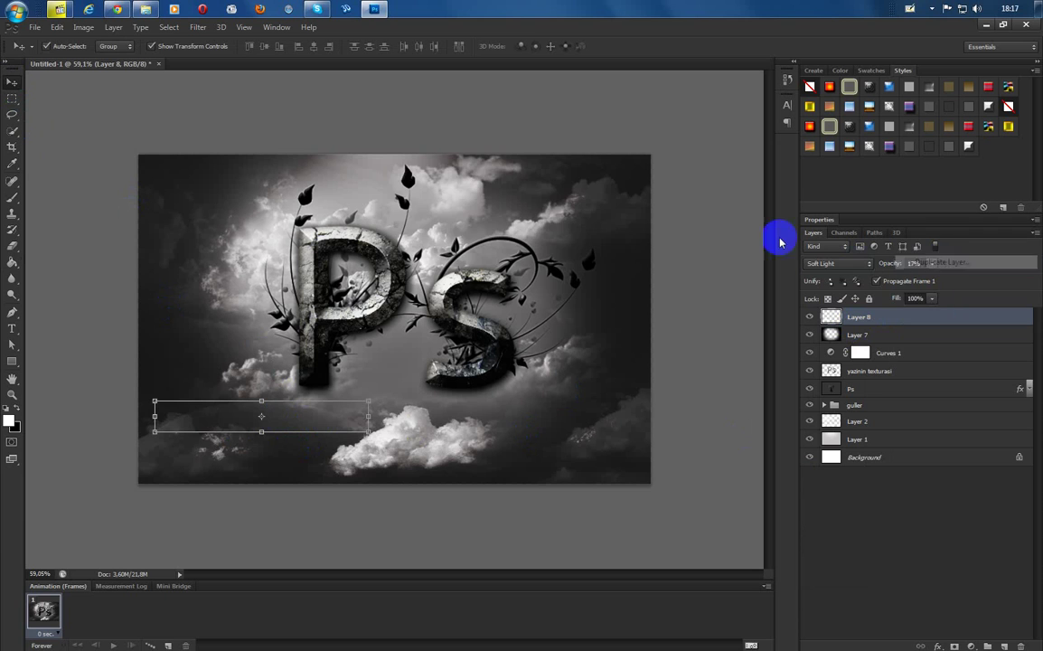
{"action": "left_click", "coordinate": [623, 197]}
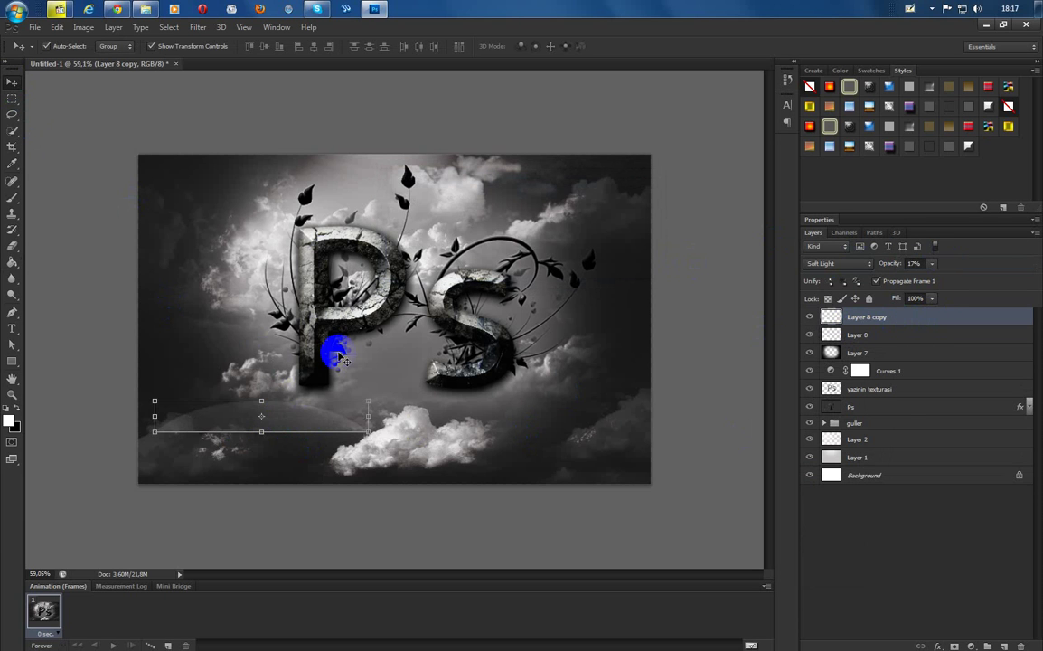
{"action": "mouse_move", "coordinate": [286, 420]}
{"action": "left_mouse_down"}
{"action": "mouse_move", "coordinate": [286, 401]}
{"action": "mouse_move", "coordinate": [274, 431]}
{"action": "mouse_move", "coordinate": [284, 432]}
{"action": "left_mouse_up"}
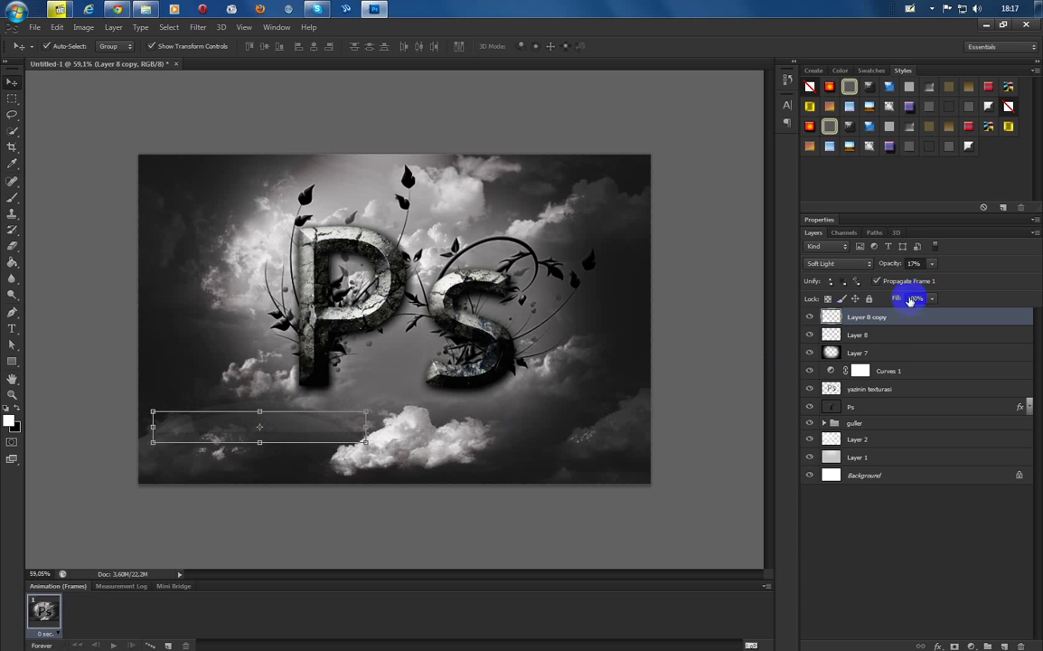
Duplicate Layer 8 copy and move this third arc up above the other two, at the foot of the P
{"action": "right_click", "coordinate": [916, 323]}
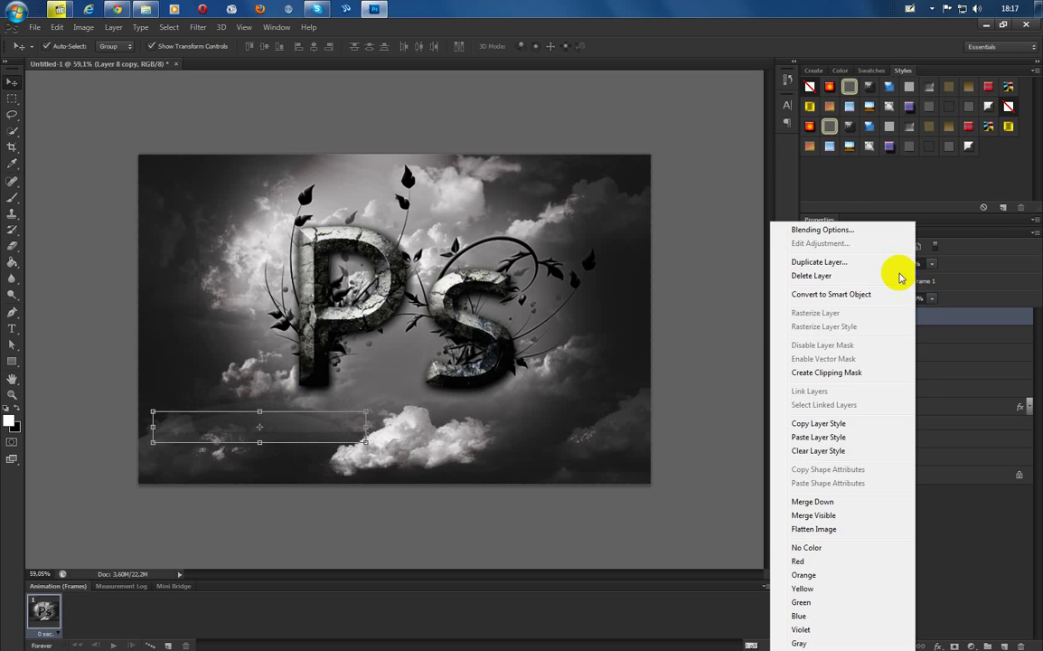
{"action": "left_click", "coordinate": [852, 263]}
{"action": "left_click", "coordinate": [630, 198]}
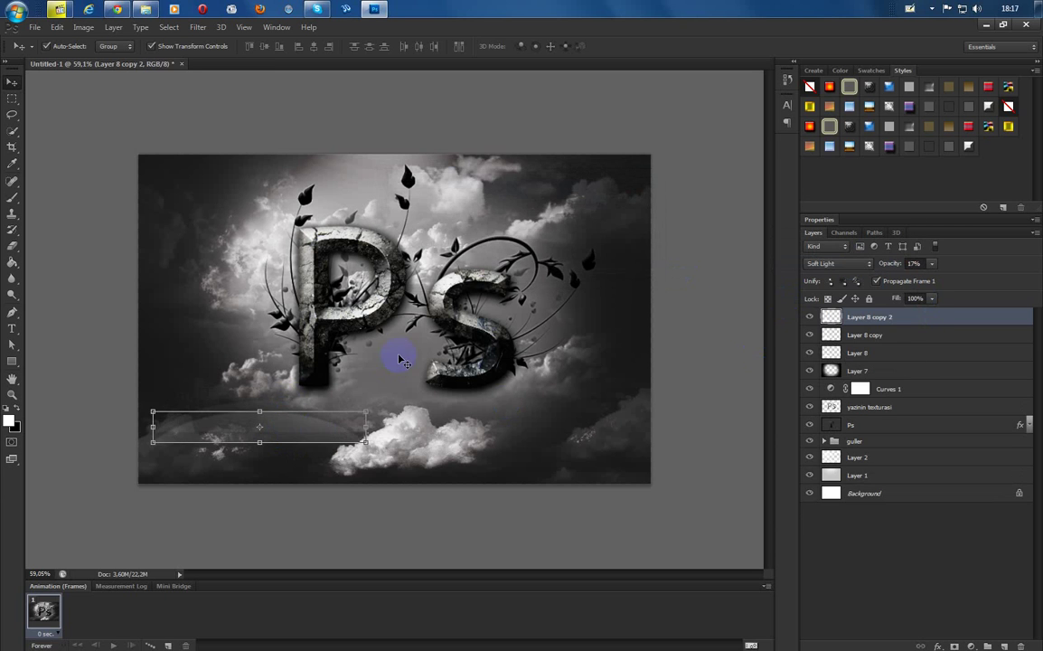
{"action": "left_click_drag", "start_coordinate": [278, 420], "coordinate": [279, 394]}
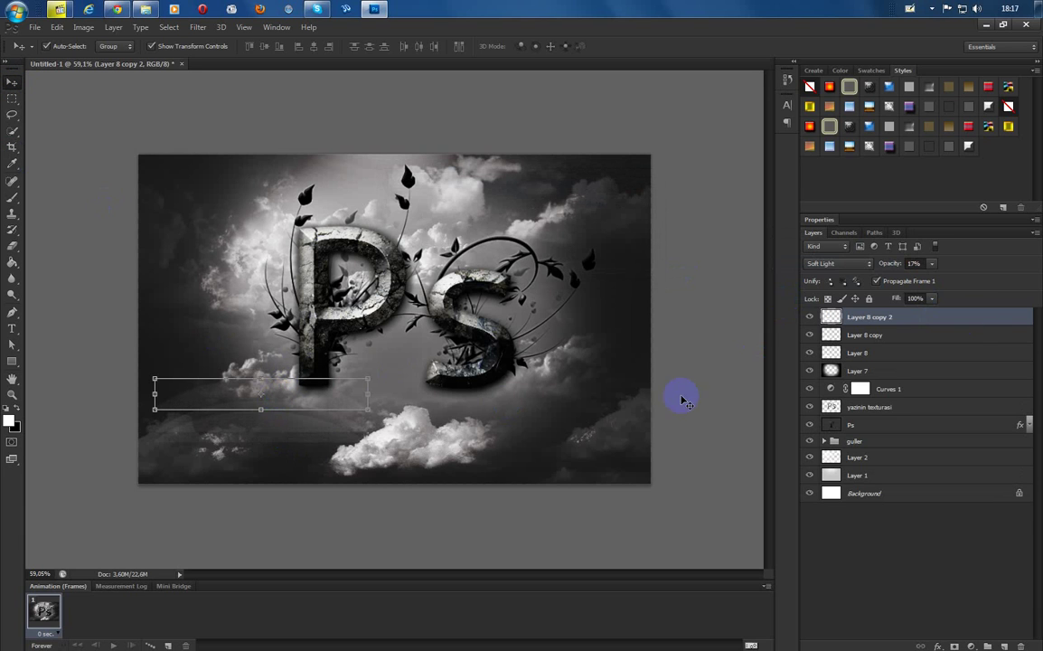
Merge Layer 8 and its two arc copies into a single layer
{"action": "left_click", "coordinate": [898, 353], "text": "ctrl"}
{"action": "left_click", "coordinate": [901, 335], "text": "ctrl"}
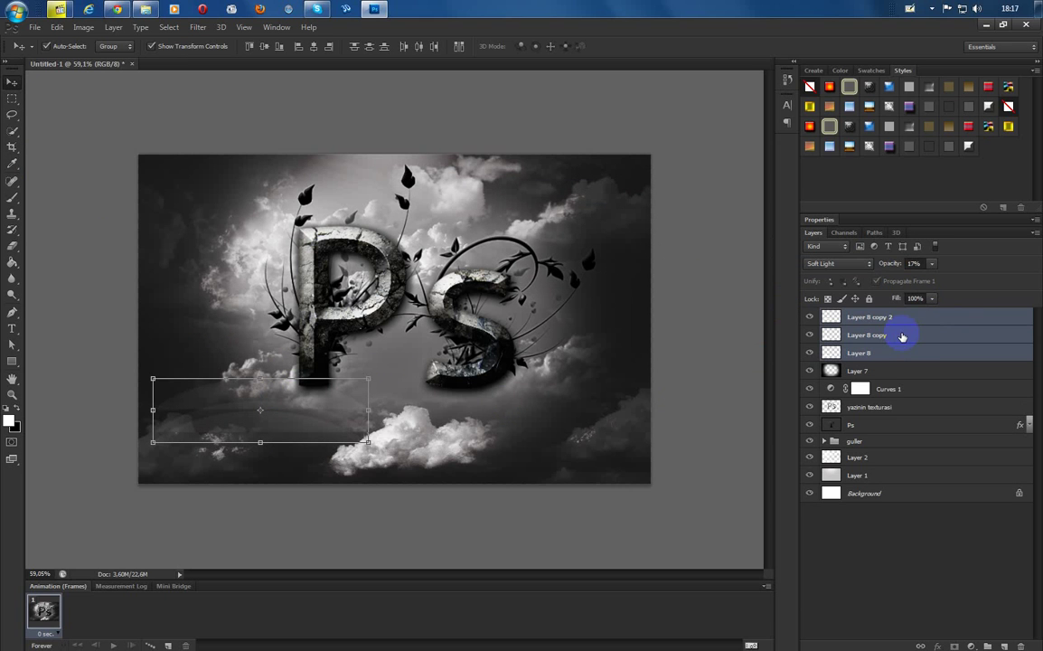
{"action": "right_click", "coordinate": [926, 340]}
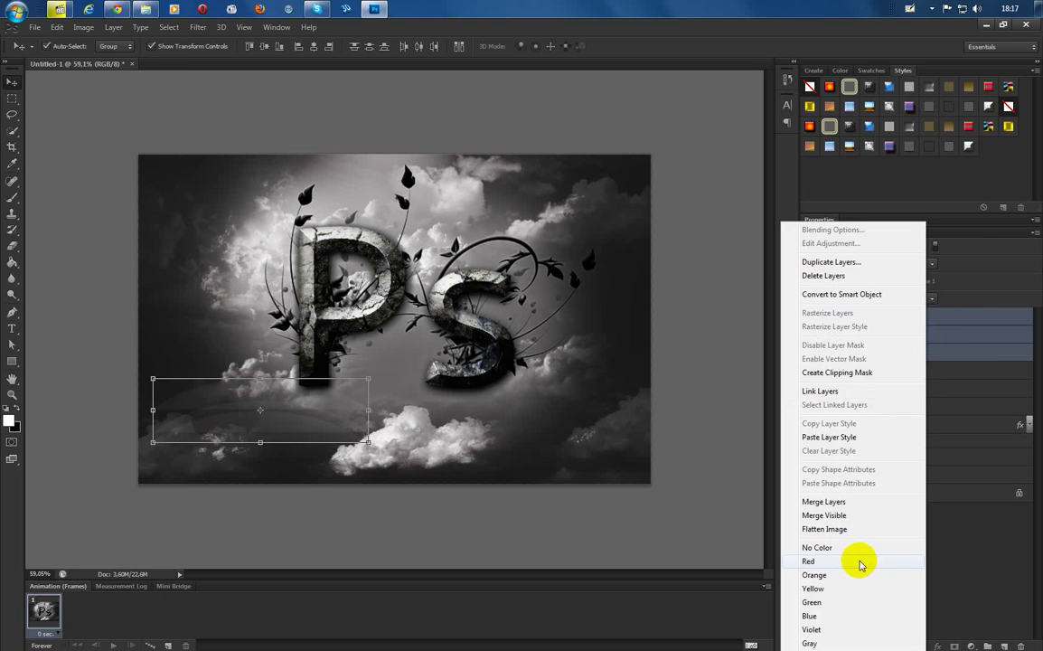
{"action": "left_click", "coordinate": [859, 503]}
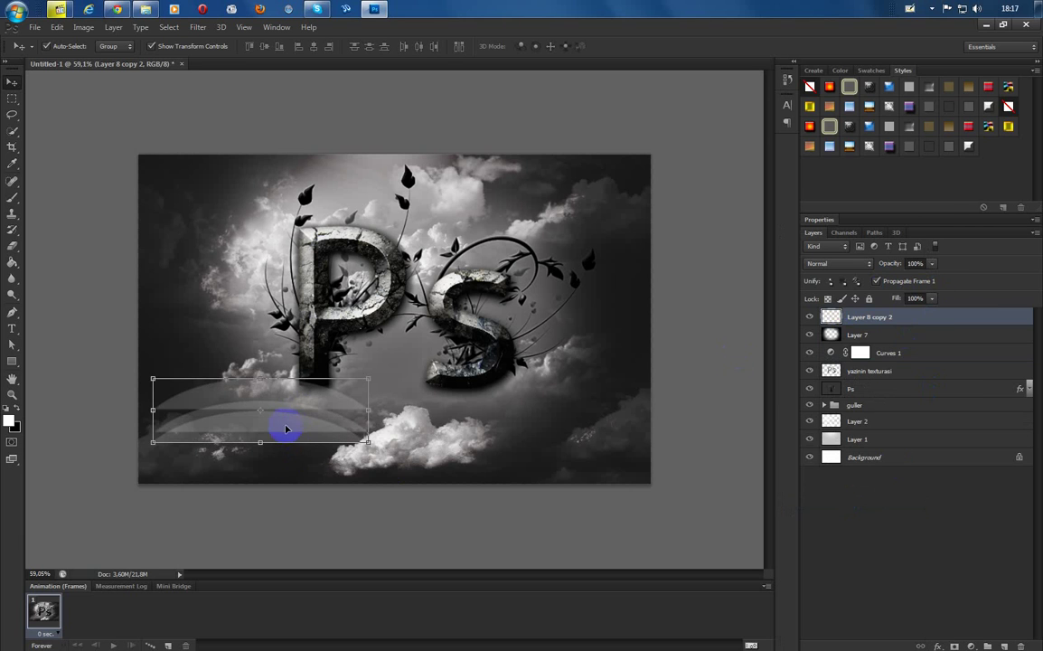
Scale the merged arcs to about 67% width and 61% height, rotate them about 19°, and place them across the bottom of the S
{"action": "left_click_drag", "start_coordinate": [354, 441], "coordinate": [341, 372]}
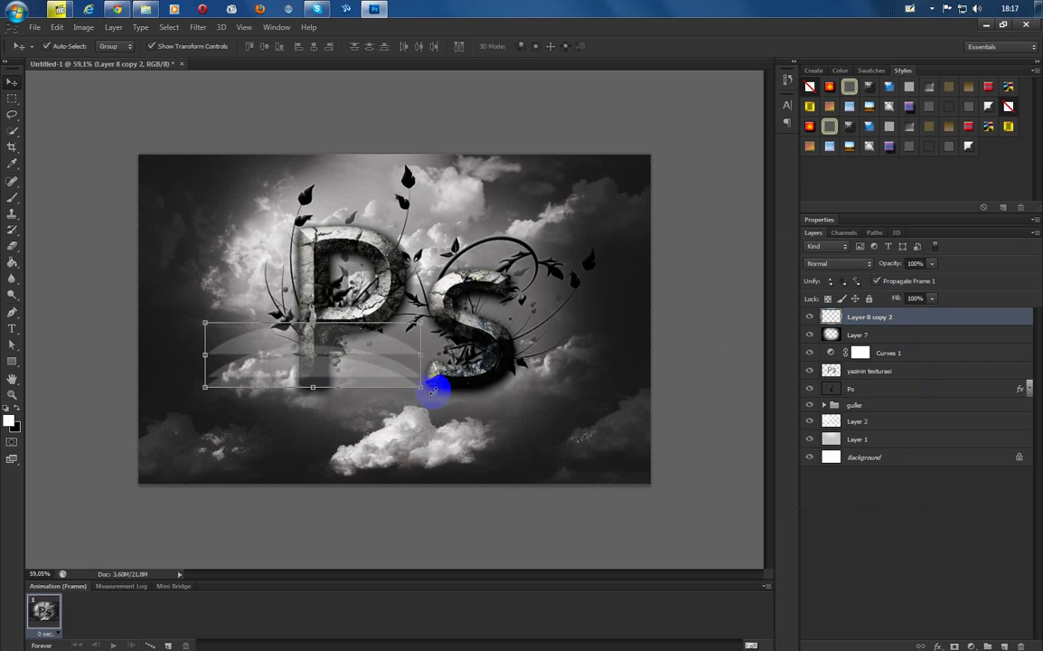
{"action": "left_click_drag", "start_coordinate": [384, 462], "coordinate": [370, 479]}
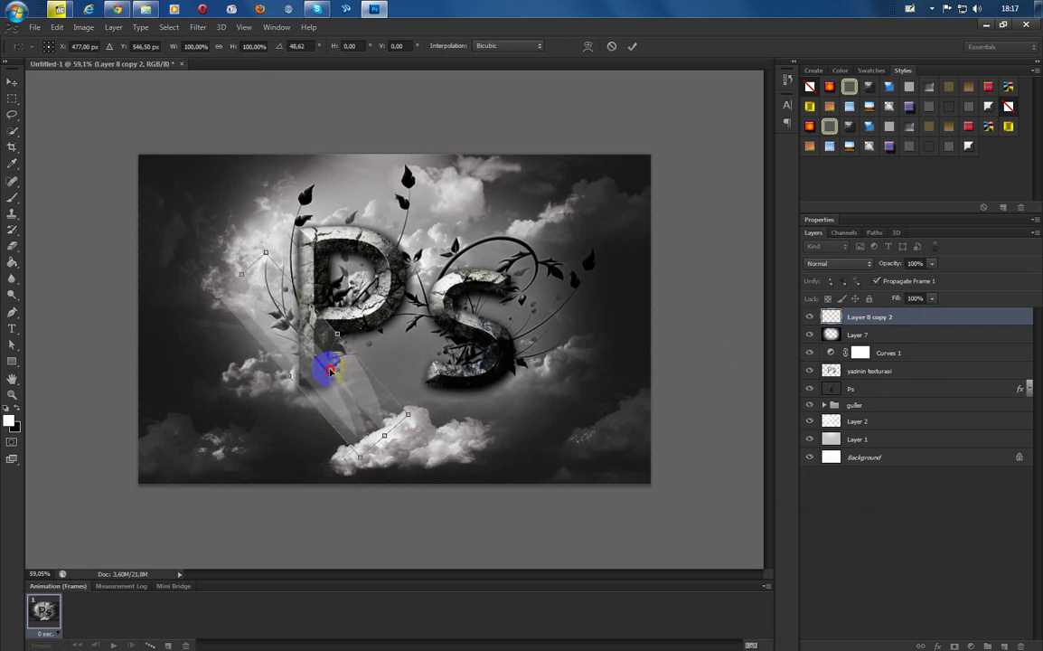
{"action": "left_click_drag", "start_coordinate": [326, 372], "coordinate": [477, 369]}
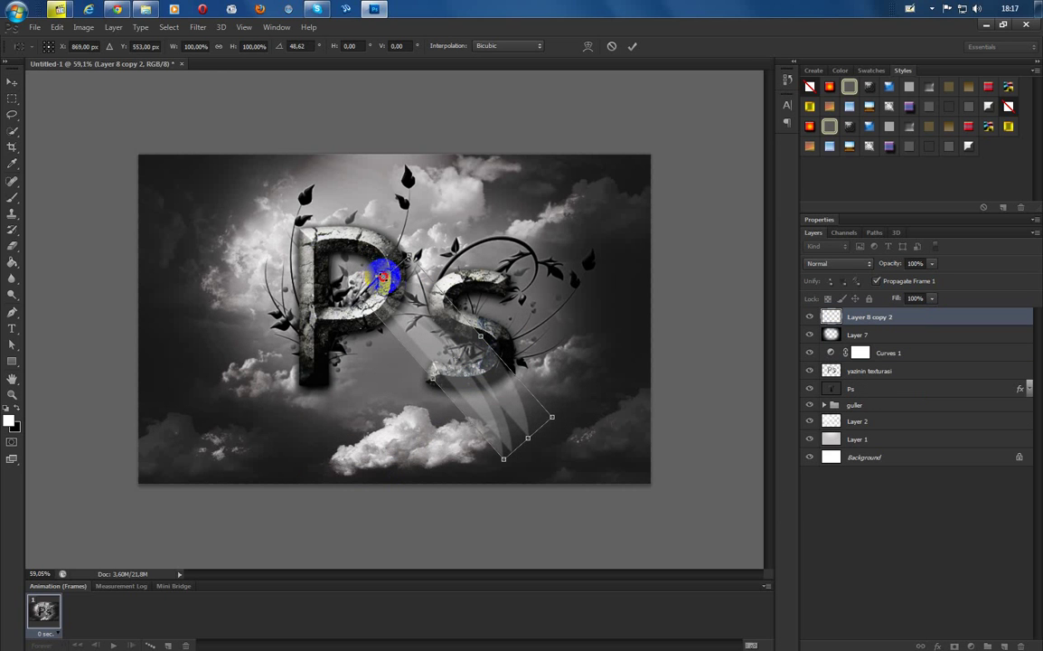
{"action": "left_click_drag", "start_coordinate": [383, 276], "coordinate": [481, 396]}
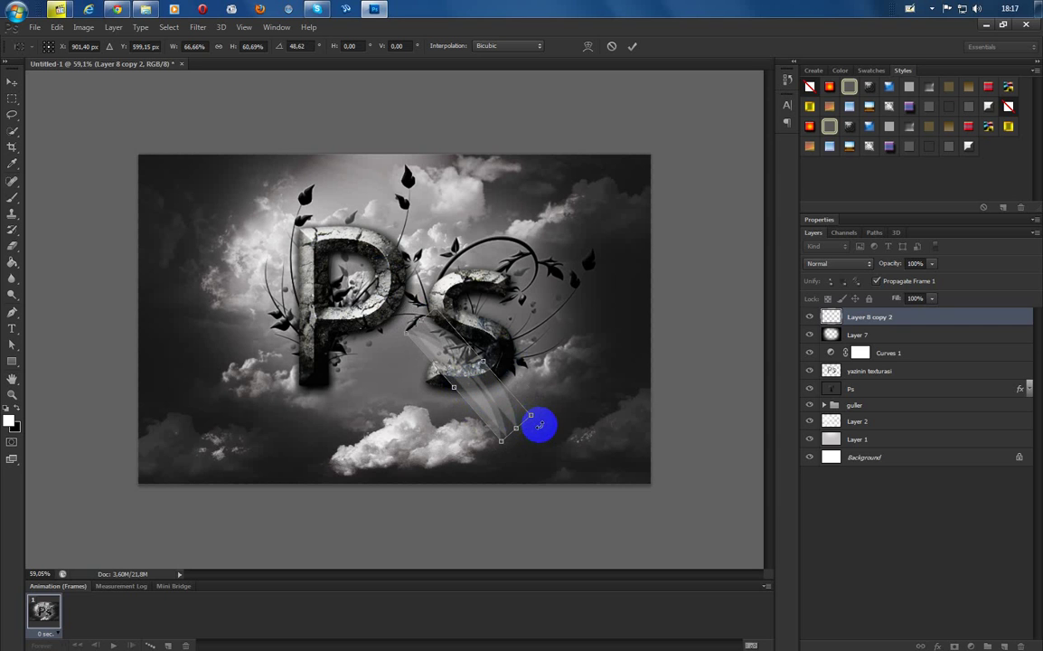
{"action": "left_click_drag", "start_coordinate": [542, 425], "coordinate": [496, 381]}
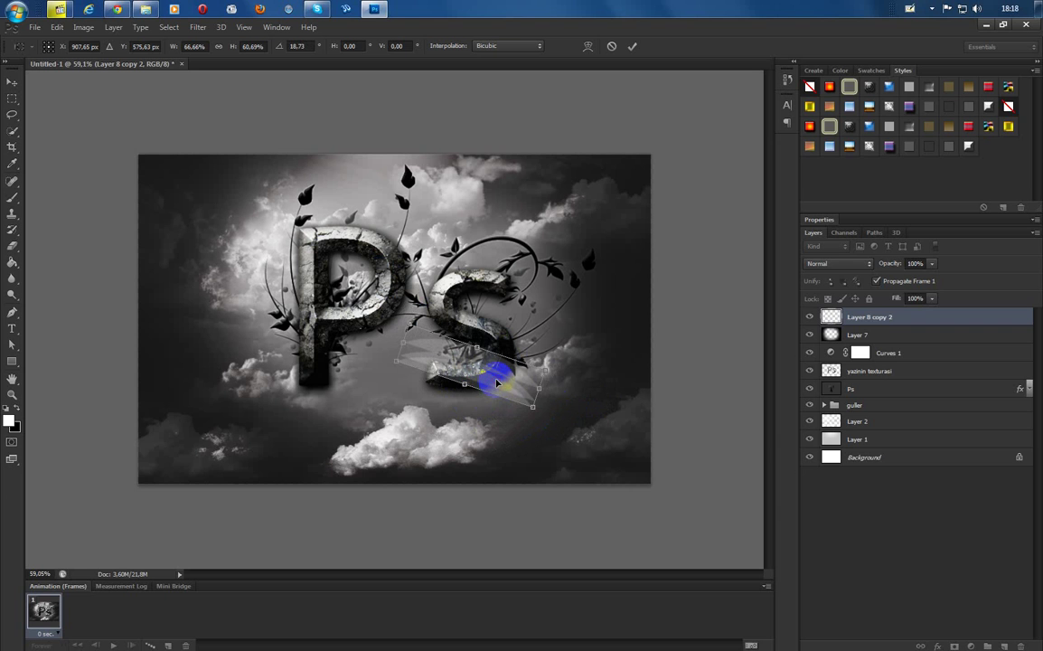
{"action": "left_click", "coordinate": [634, 47]}
Duplicate the merged arc layer, rotate the copy about -57°, and place it diagonally across the upper part of the S
{"action": "right_click", "coordinate": [919, 325]}
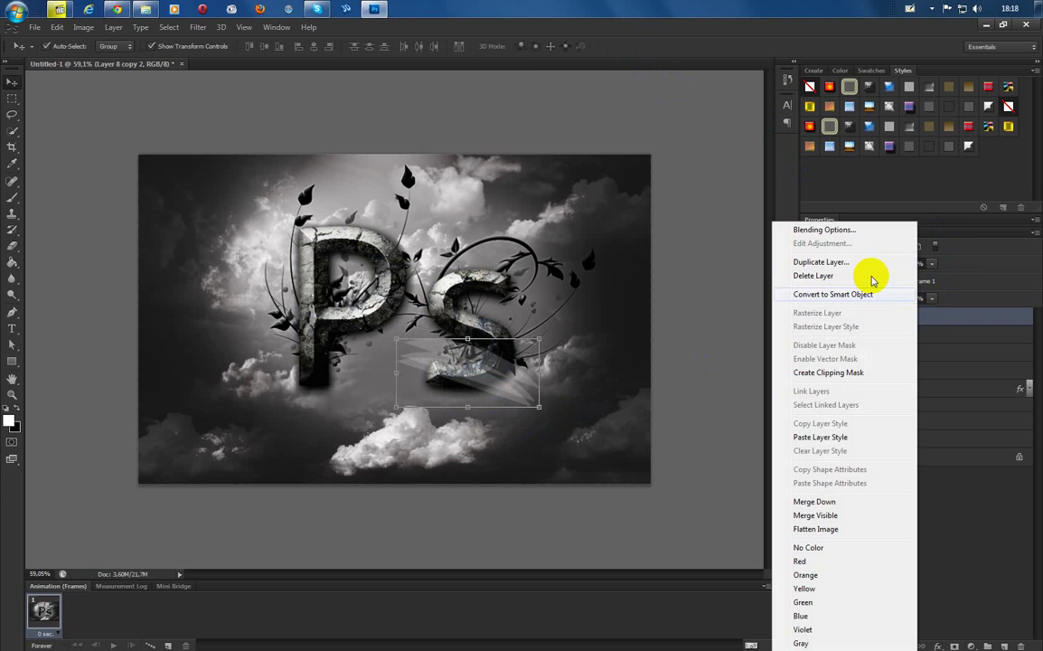
{"action": "left_click", "coordinate": [859, 263]}
{"action": "left_click", "coordinate": [637, 198]}
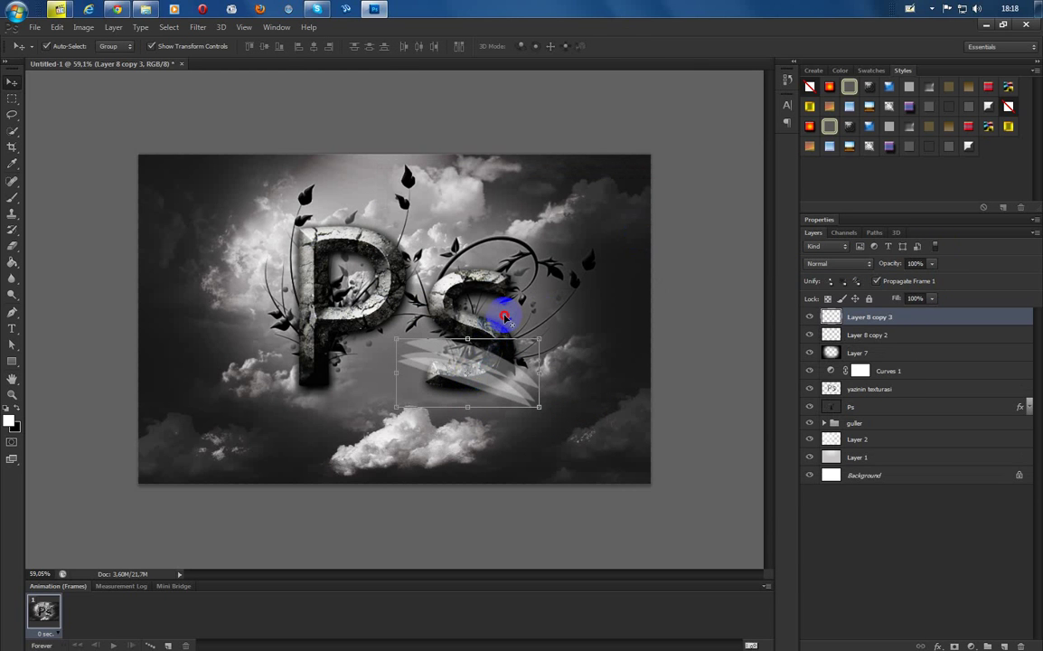
{"action": "key", "text": "ctrl+t"}
{"action": "left_click_drag", "start_coordinate": [505, 317], "coordinate": [525, 281]}
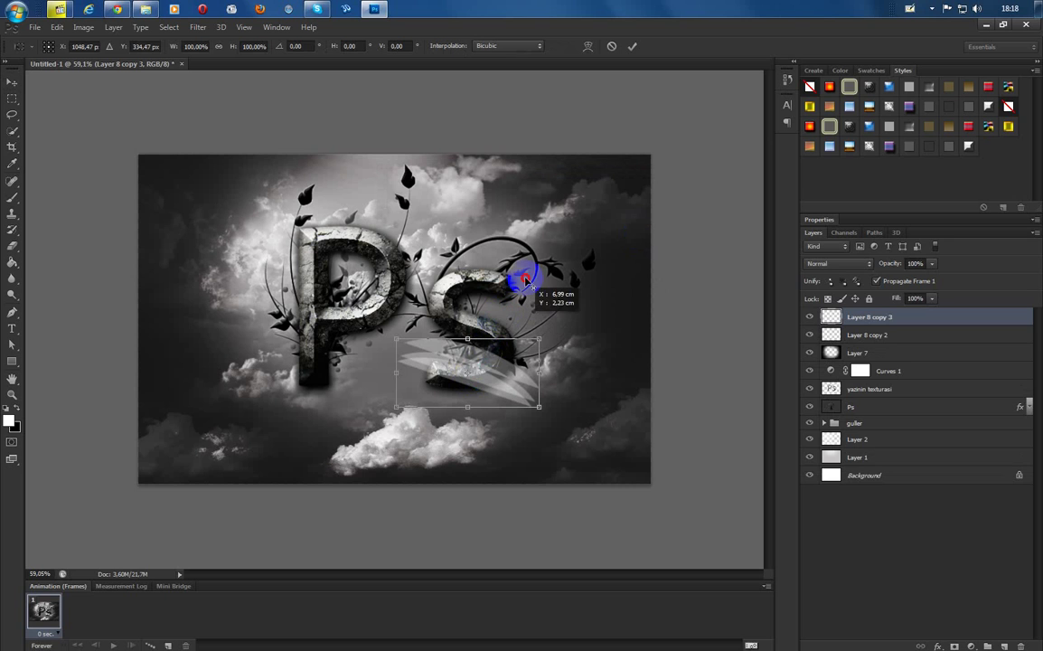
{"action": "left_click", "coordinate": [480, 374]}
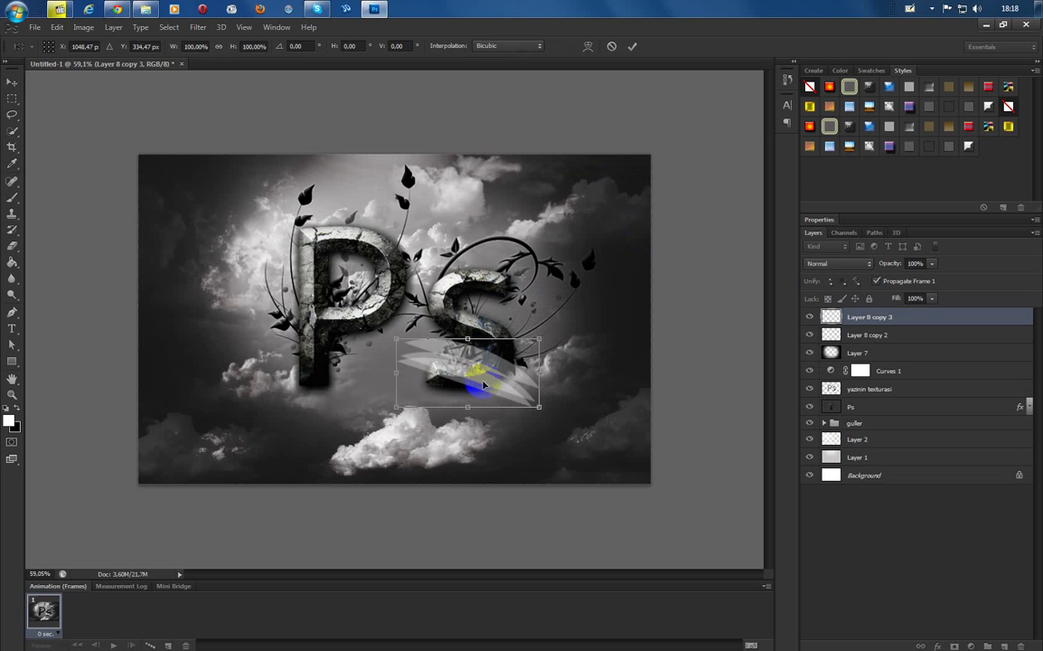
{"action": "left_click_drag", "start_coordinate": [484, 383], "coordinate": [493, 305]}
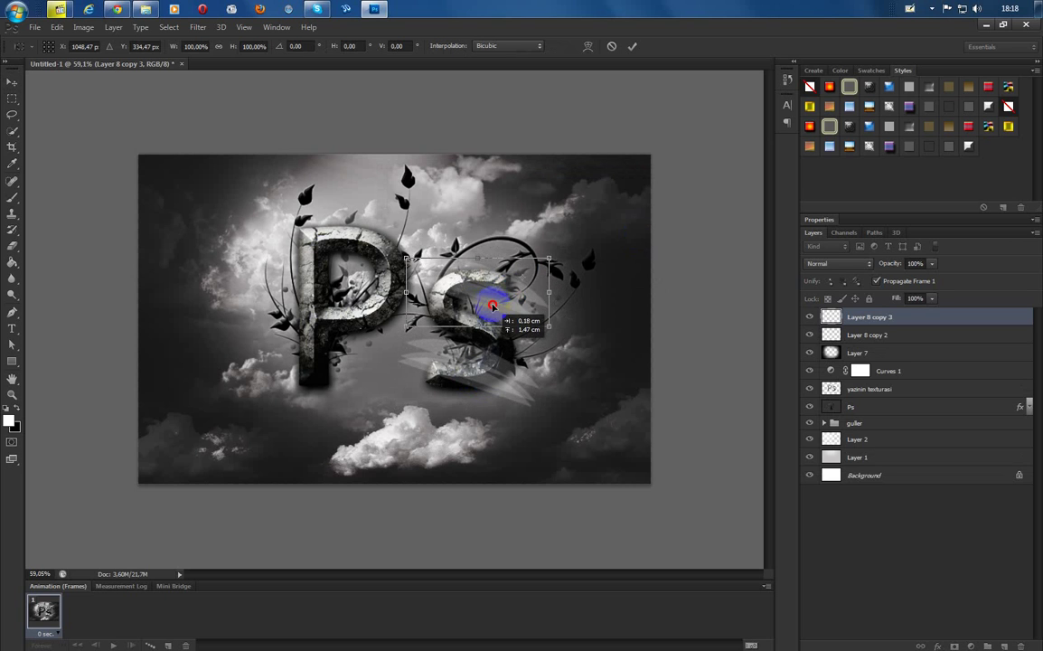
{"action": "left_click_drag", "start_coordinate": [549, 222], "coordinate": [470, 181]}
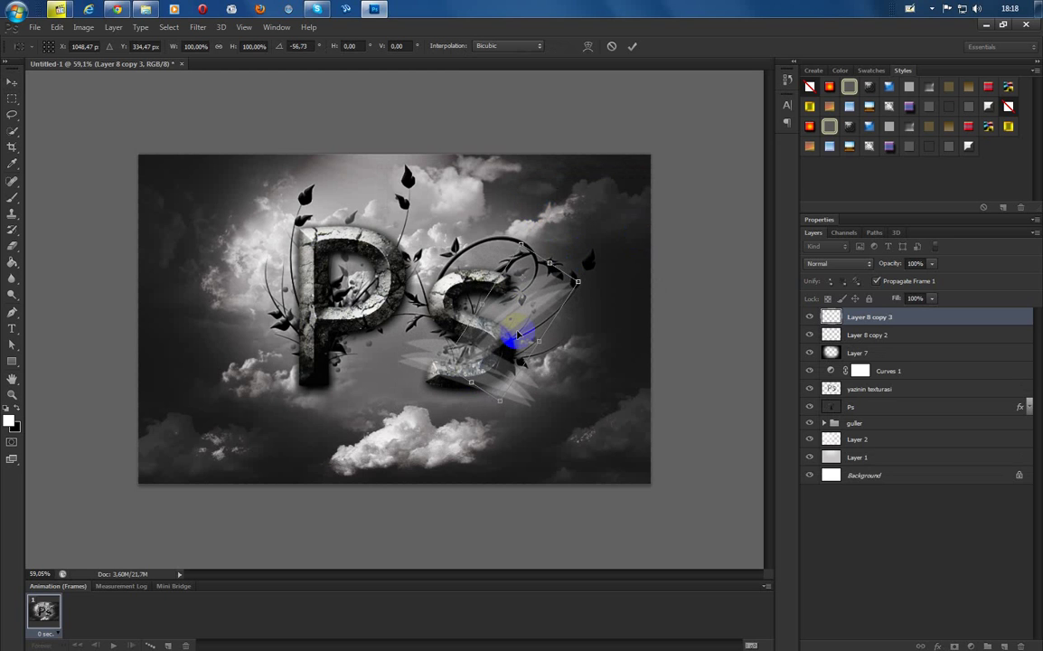
{"action": "left_click_drag", "start_coordinate": [517, 336], "coordinate": [457, 301]}
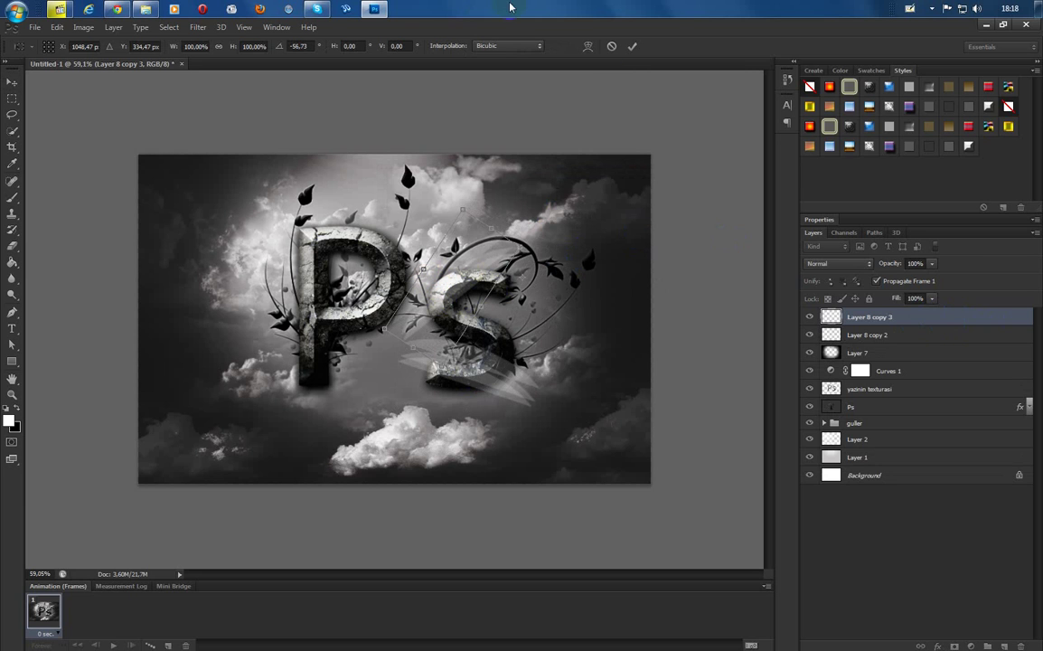
{"action": "left_click", "coordinate": [632, 46]}
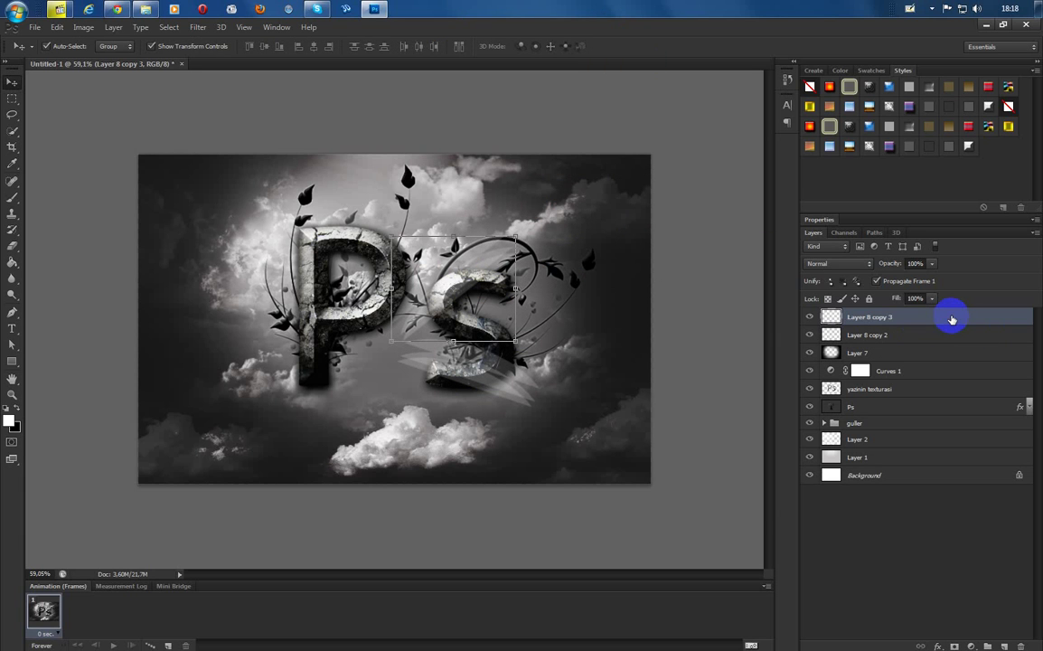
Duplicate the diagonal arc layer and move the copy onto the letter P
{"action": "key", "text": "ctrl+j"}
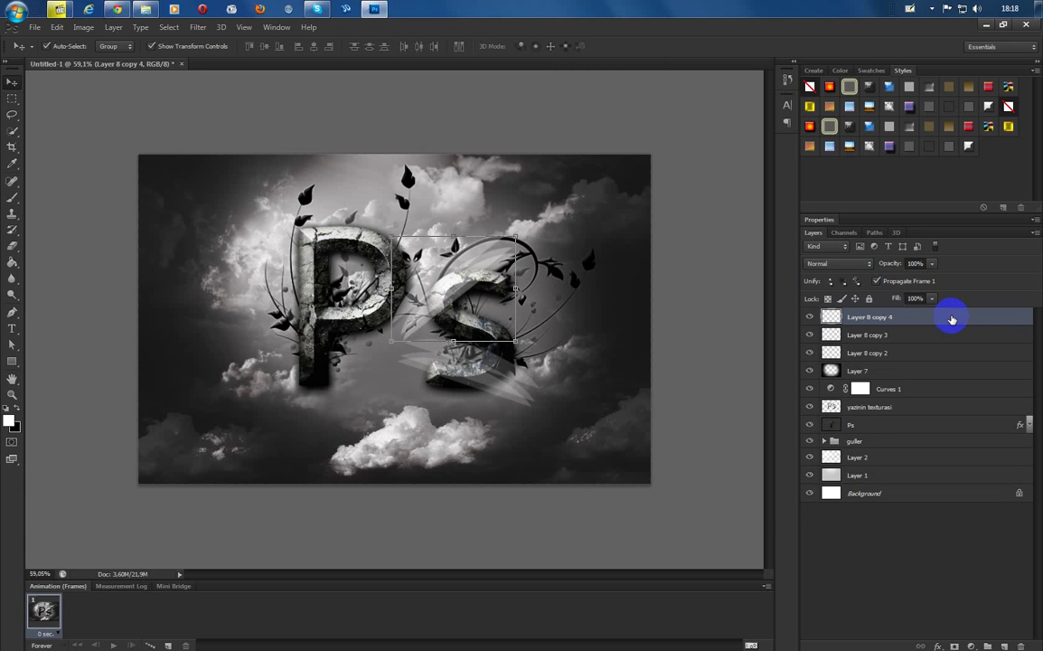
{"action": "mouse_move", "coordinate": [455, 291]}
{"action": "left_mouse_down"}
{"action": "mouse_move", "coordinate": [477, 282]}
{"action": "mouse_move", "coordinate": [342, 245]}
{"action": "mouse_move", "coordinate": [315, 258]}
{"action": "mouse_move", "coordinate": [330, 233]}
{"action": "mouse_move", "coordinate": [341, 242]}
{"action": "mouse_move", "coordinate": [340, 226]}
{"action": "mouse_move", "coordinate": [371, 232]}
{"action": "mouse_move", "coordinate": [343, 233]}
{"action": "mouse_move", "coordinate": [350, 242]}
{"action": "mouse_move", "coordinate": [411, 259]}
{"action": "mouse_move", "coordinate": [328, 244]}
{"action": "mouse_move", "coordinate": [291, 290]}
{"action": "mouse_move", "coordinate": [337, 315]}
{"action": "mouse_move", "coordinate": [332, 323]}
{"action": "left_mouse_up"}
Select the arc layers one after another, from Layer 8 copy 5 down to Layer 8 copy 2, to check their placement
{"action": "left_click", "coordinate": [827, 312]}
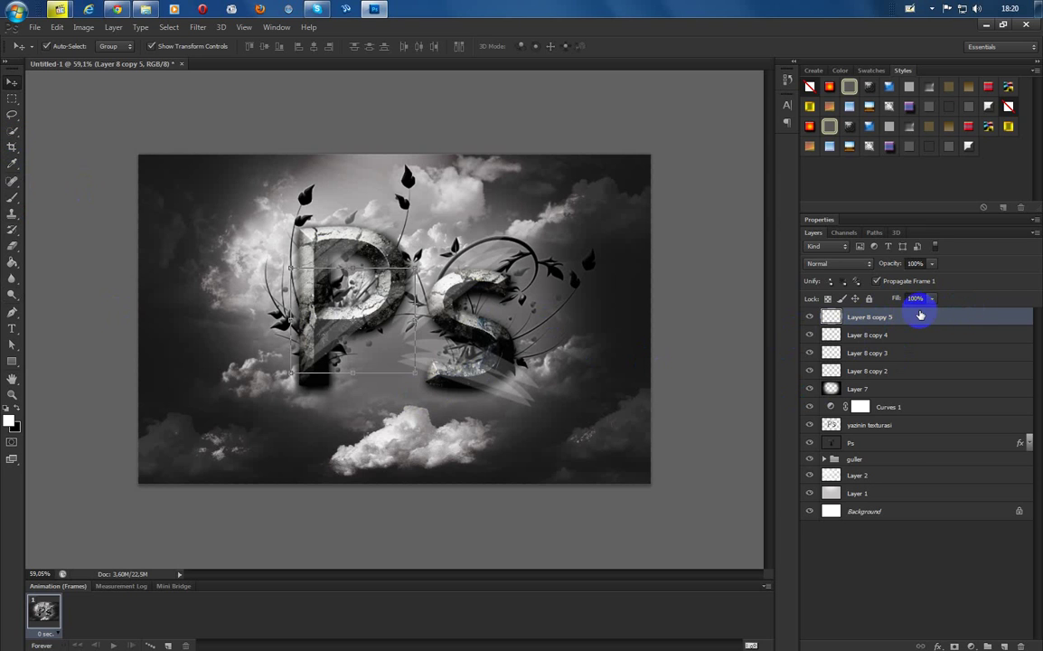
{"action": "left_click", "coordinate": [892, 335]}
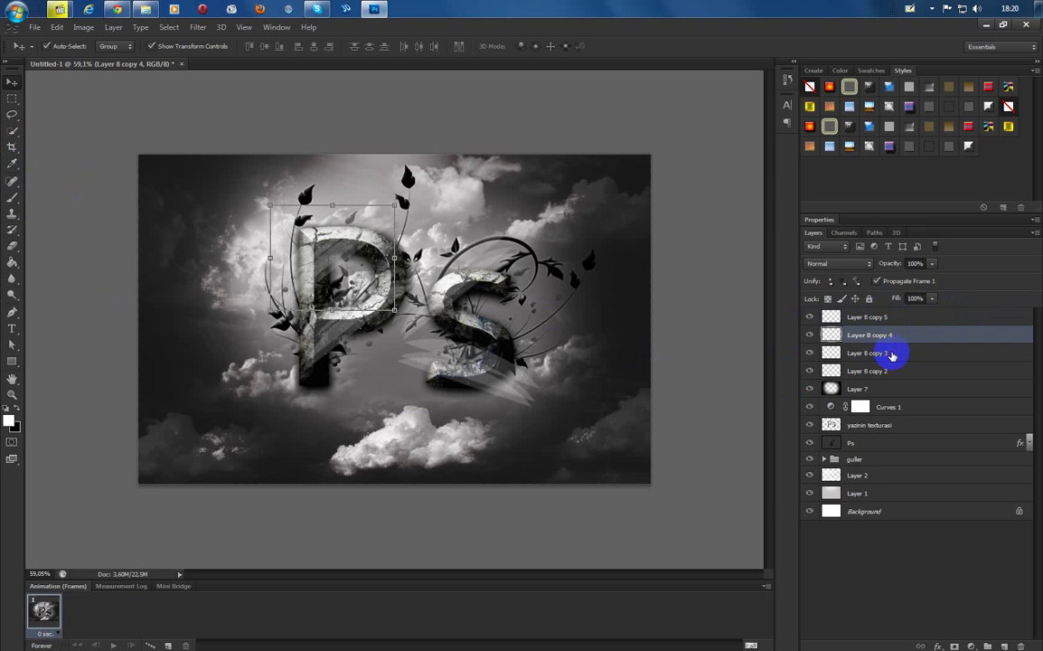
{"action": "left_click", "coordinate": [892, 353]}
{"action": "left_click", "coordinate": [888, 371]}
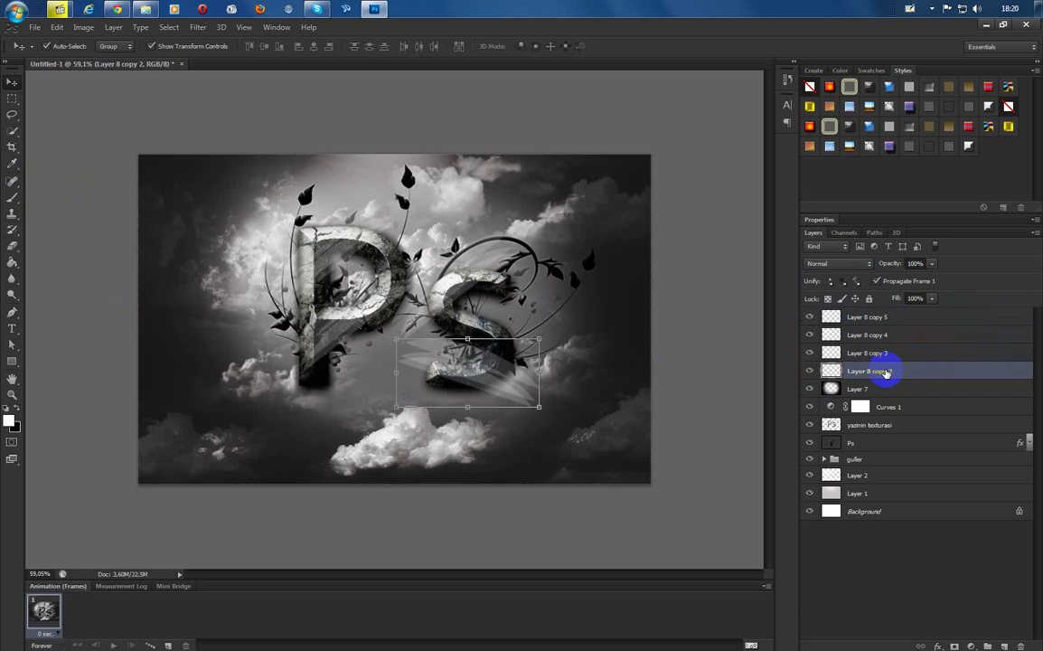
Move Layer 8 copy 2 directly beneath the Ps layer and erase its reflection around the S with a soft 104 px eraser
{"action": "left_click_drag", "start_coordinate": [886, 371], "coordinate": [849, 391]}
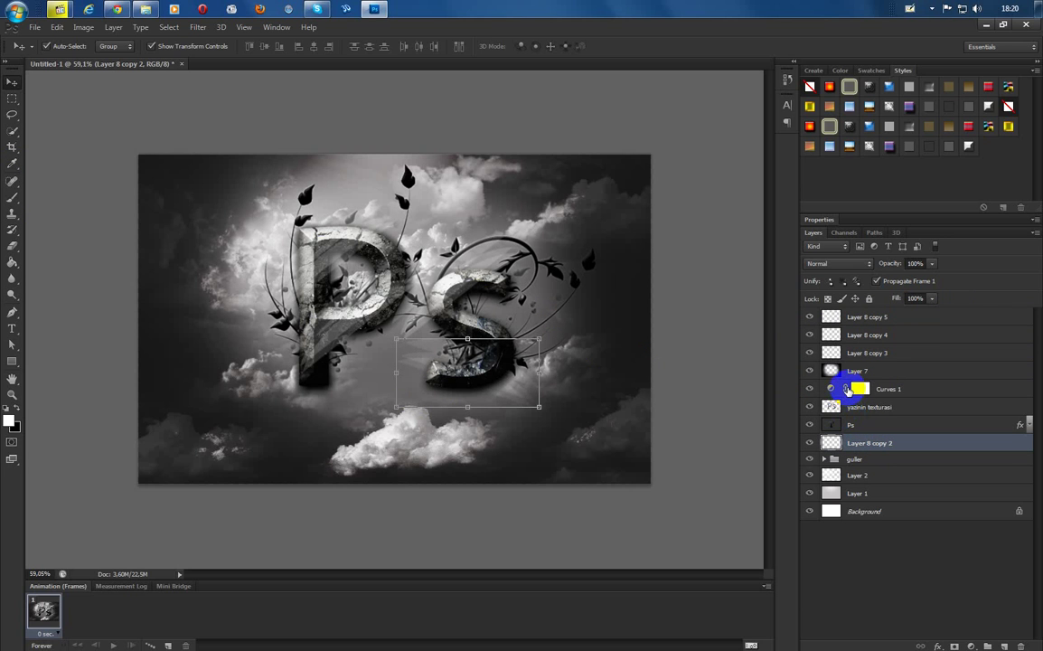
{"action": "left_click", "coordinate": [10, 246]}
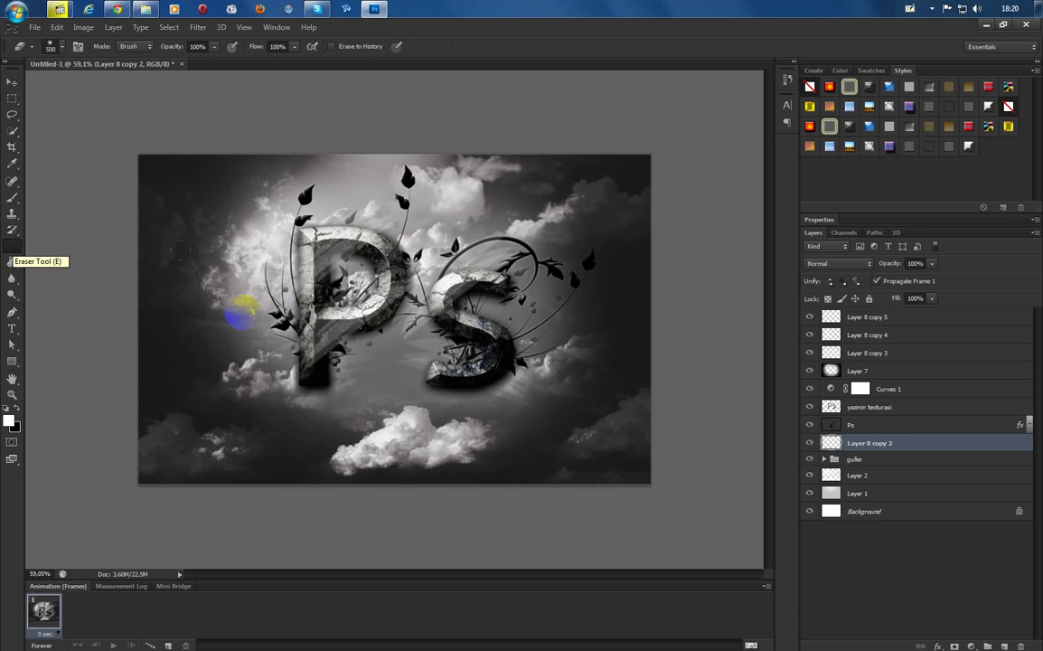
{"action": "right_click", "coordinate": [258, 309]}
{"action": "left_click_drag", "start_coordinate": [345, 338], "coordinate": [336, 341]}
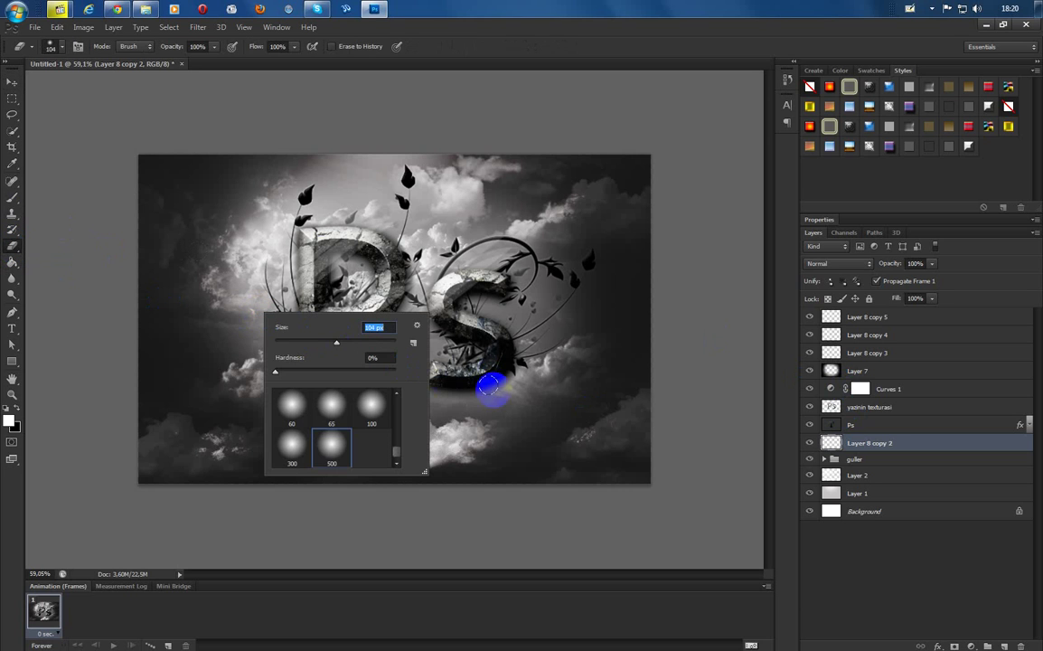
{"action": "left_click", "coordinate": [481, 361]}
{"action": "left_click_drag", "start_coordinate": [464, 345], "coordinate": [441, 332]}
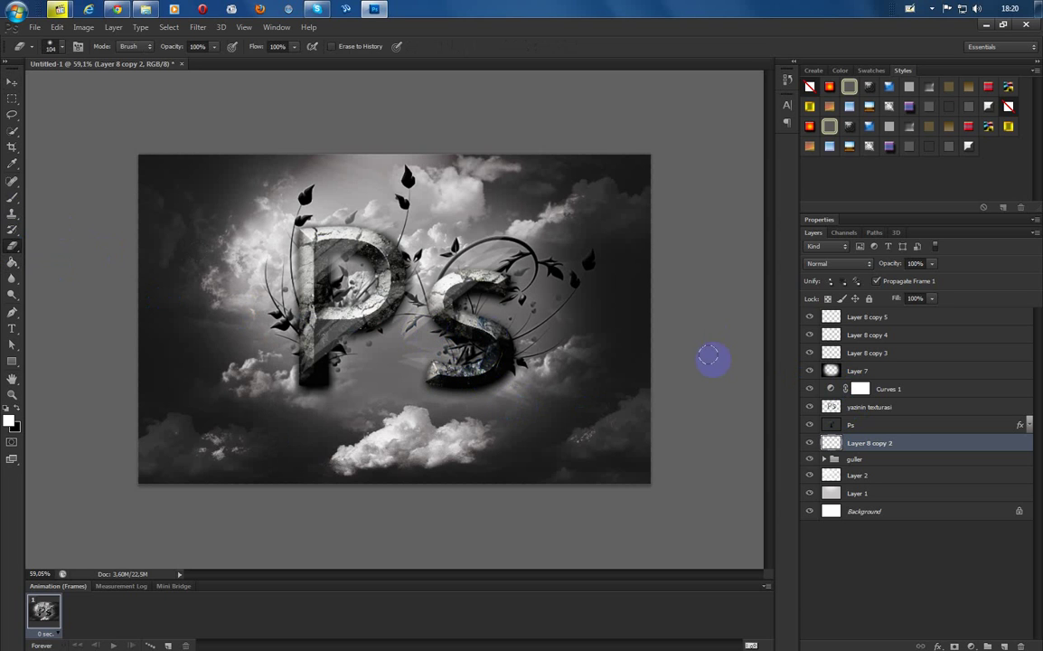
{"action": "mouse_move", "coordinate": [632, 359]}
{"action": "left_mouse_down"}
{"action": "mouse_move", "coordinate": [435, 344]}
{"action": "mouse_move", "coordinate": [547, 379]}
{"action": "mouse_move", "coordinate": [542, 404]}
{"action": "mouse_move", "coordinate": [503, 410]}
{"action": "left_mouse_up"}
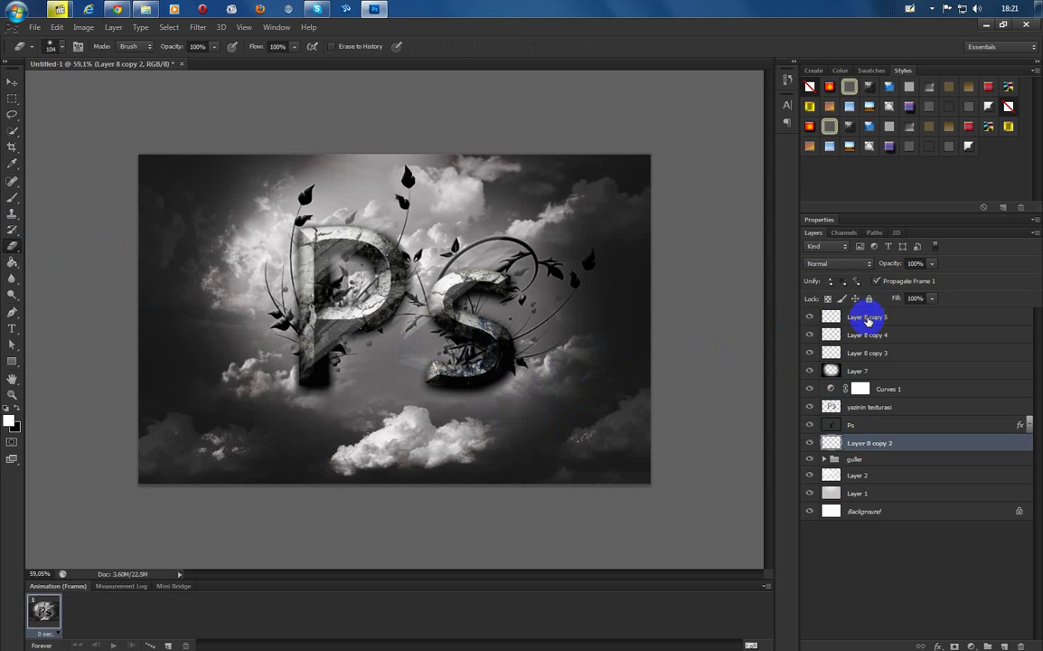
Erase the parts of the Layer 8 copy 5 reflection that spill beyond the strokes of the P
{"action": "left_click", "coordinate": [866, 318]}
{"action": "mouse_move", "coordinate": [493, 294]}
{"action": "left_mouse_down"}
{"action": "mouse_move", "coordinate": [332, 280]}
{"action": "mouse_move", "coordinate": [325, 266]}
{"action": "mouse_move", "coordinate": [420, 288]}
{"action": "mouse_move", "coordinate": [450, 284]}
{"action": "left_mouse_up"}
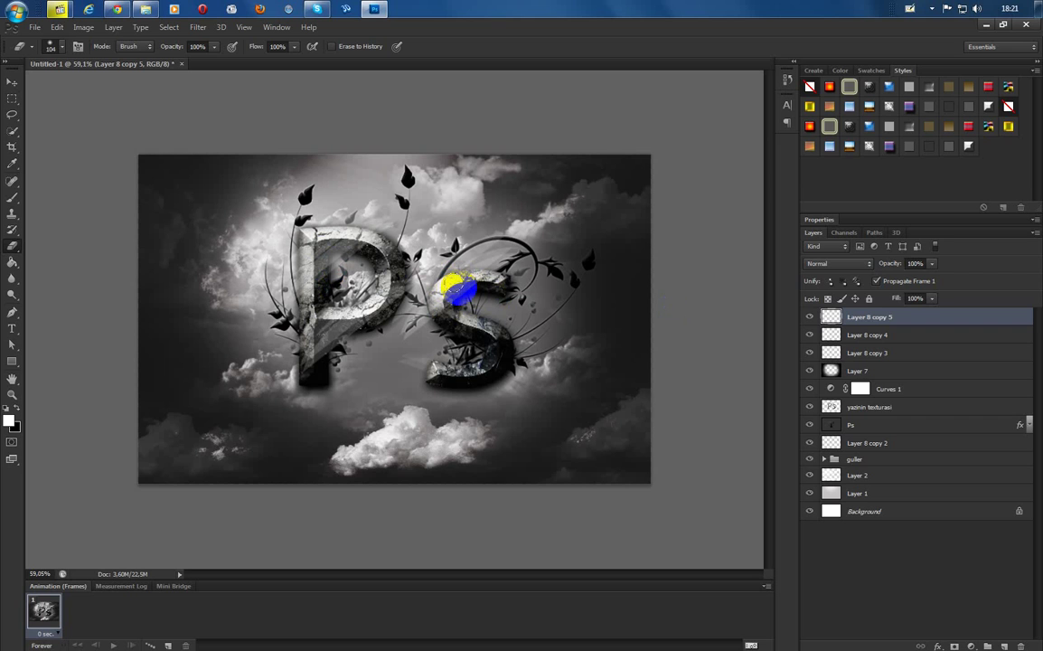
{"action": "mouse_move", "coordinate": [460, 294]}
{"action": "left_mouse_down"}
{"action": "mouse_move", "coordinate": [418, 257]}
{"action": "mouse_move", "coordinate": [352, 246]}
{"action": "mouse_move", "coordinate": [357, 280]}
{"action": "mouse_move", "coordinate": [442, 279]}
{"action": "mouse_move", "coordinate": [472, 301]}
{"action": "mouse_move", "coordinate": [321, 271]}
{"action": "mouse_move", "coordinate": [355, 323]}
{"action": "mouse_move", "coordinate": [334, 364]}
{"action": "mouse_move", "coordinate": [340, 353]}
{"action": "left_mouse_up"}
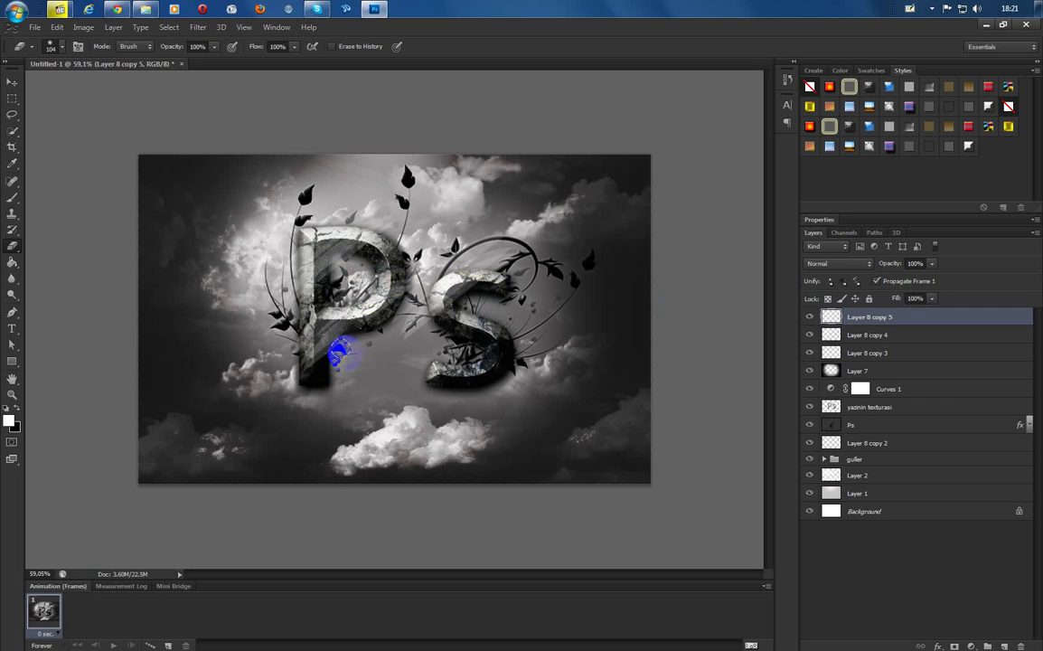
{"action": "key", "text": "super"}
{"action": "key", "text": "super"}
{"action": "mouse_move", "coordinate": [347, 358]}
{"action": "left_mouse_down"}
{"action": "mouse_move", "coordinate": [327, 312]}
{"action": "mouse_move", "coordinate": [344, 295]}
{"action": "mouse_move", "coordinate": [336, 350]}
{"action": "left_mouse_up"}
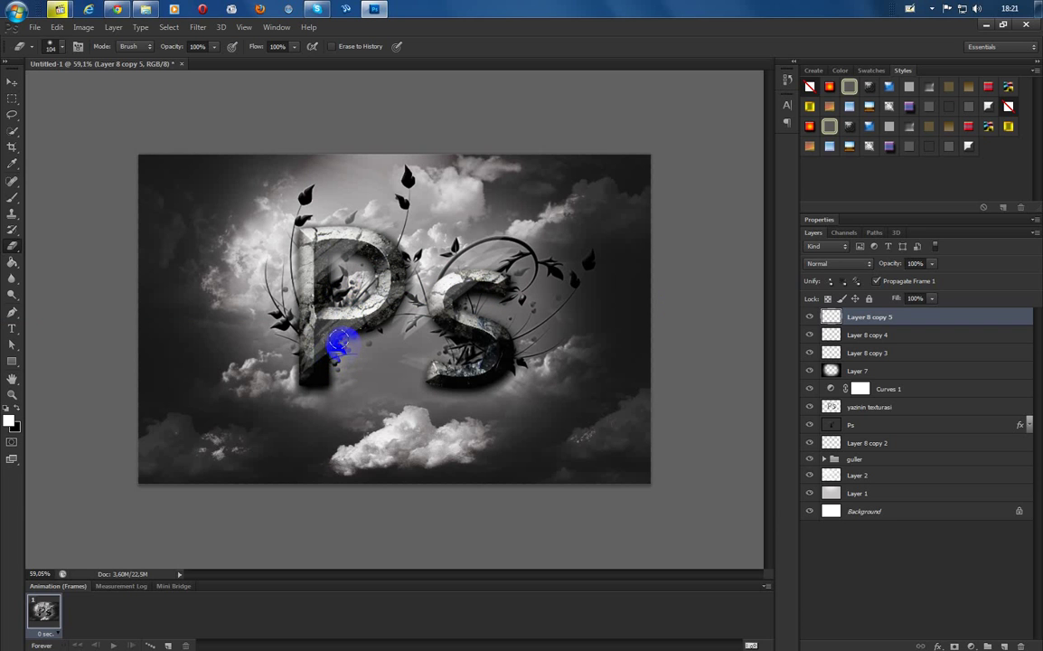
{"action": "mouse_move", "coordinate": [400, 298]}
{"action": "left_mouse_down"}
{"action": "mouse_move", "coordinate": [421, 283]}
{"action": "mouse_move", "coordinate": [349, 244]}
{"action": "mouse_move", "coordinate": [344, 251]}
{"action": "left_mouse_up"}
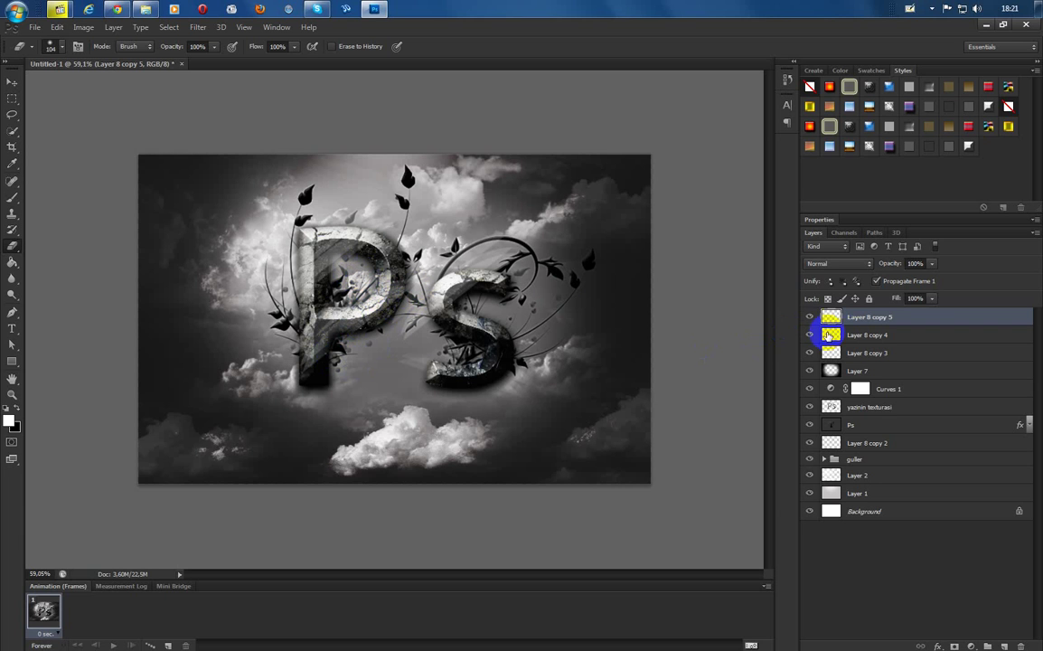
Erase the stray reflection outside the letter strokes on Layer 8 copy 4 and Layer 8 copy 3
{"action": "left_click", "coordinate": [829, 335]}
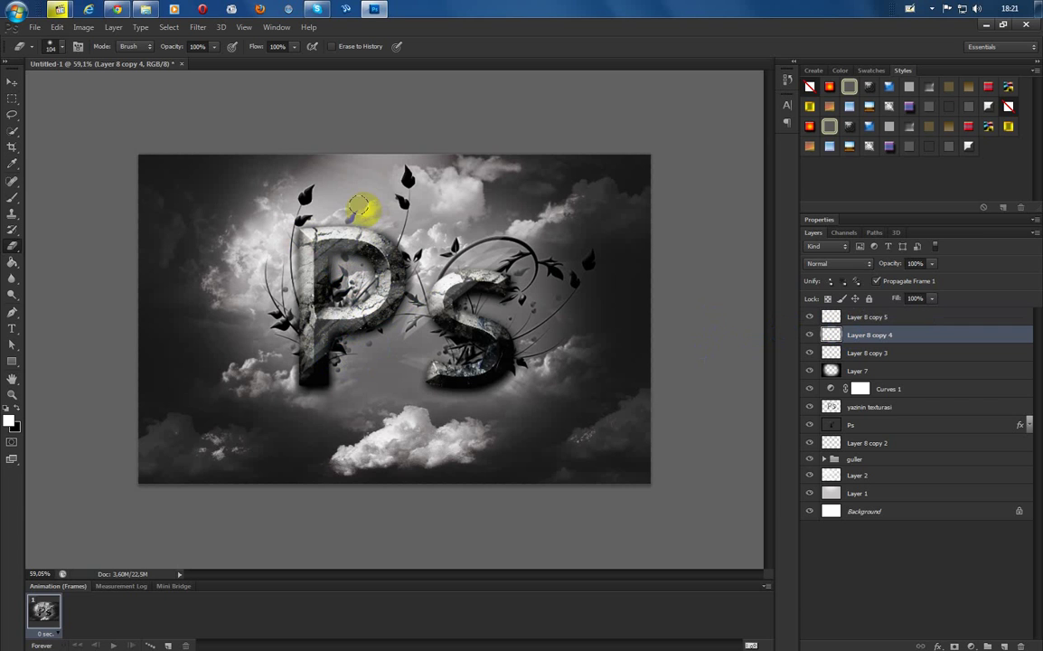
{"action": "mouse_move", "coordinate": [343, 204]}
{"action": "left_mouse_down"}
{"action": "mouse_move", "coordinate": [384, 242]}
{"action": "mouse_move", "coordinate": [297, 289]}
{"action": "mouse_move", "coordinate": [294, 318]}
{"action": "mouse_move", "coordinate": [325, 336]}
{"action": "mouse_move", "coordinate": [438, 319]}
{"action": "mouse_move", "coordinate": [493, 332]}
{"action": "mouse_move", "coordinate": [489, 315]}
{"action": "mouse_move", "coordinate": [504, 291]}
{"action": "mouse_move", "coordinate": [644, 270]}
{"action": "left_mouse_up"}
{"action": "left_click", "coordinate": [866, 317]}
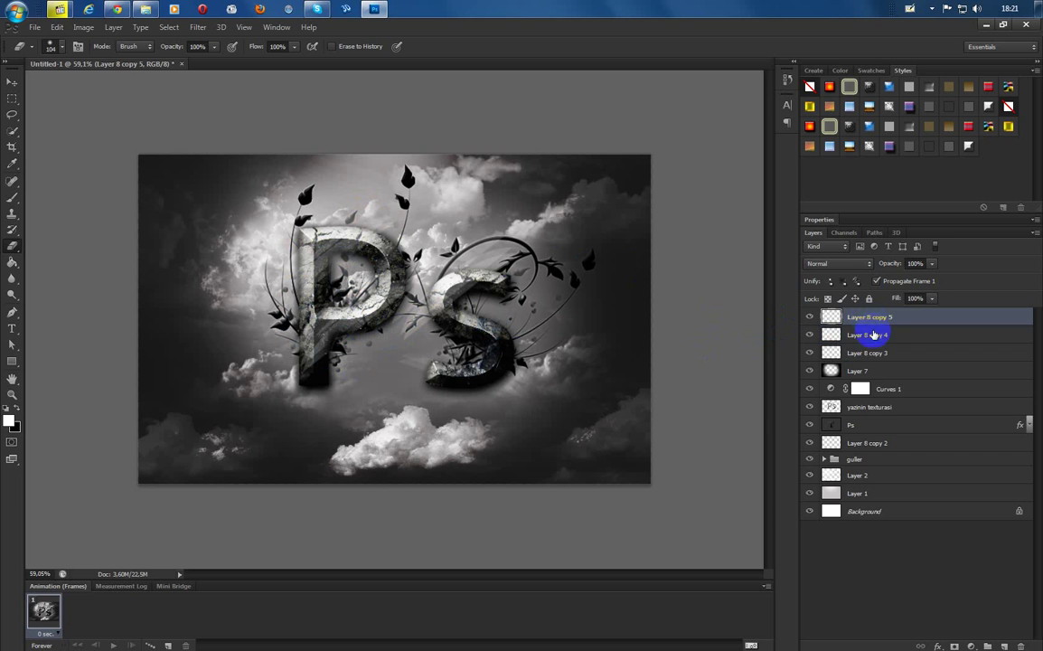
{"action": "left_click", "coordinate": [870, 353]}
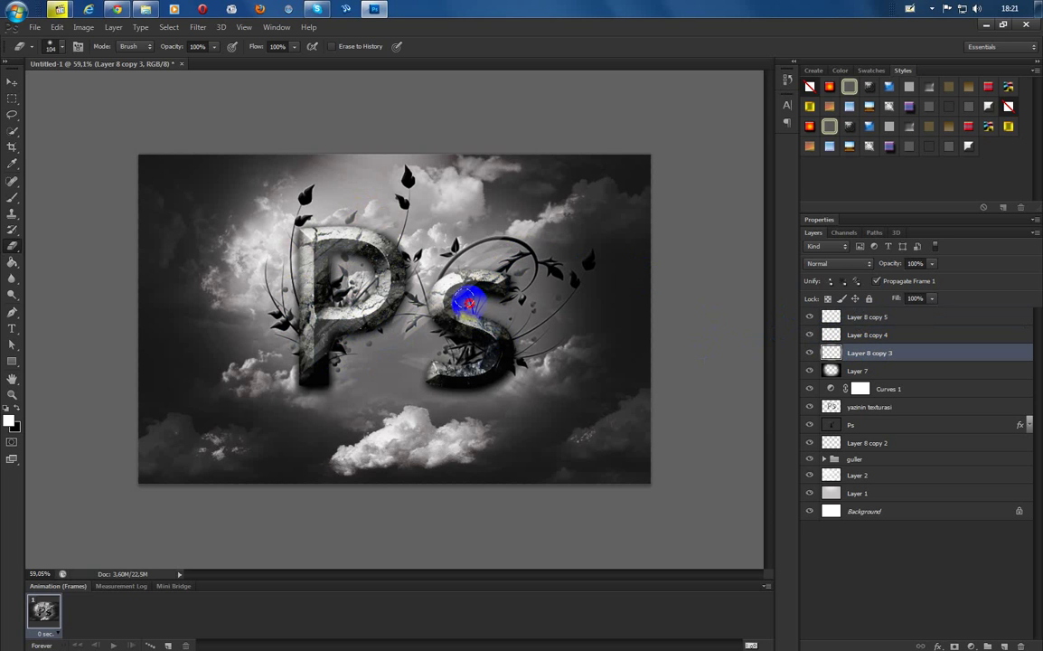
{"action": "mouse_move", "coordinate": [477, 302]}
{"action": "left_mouse_down"}
{"action": "mouse_move", "coordinate": [429, 282]}
{"action": "mouse_move", "coordinate": [423, 295]}
{"action": "left_mouse_up"}
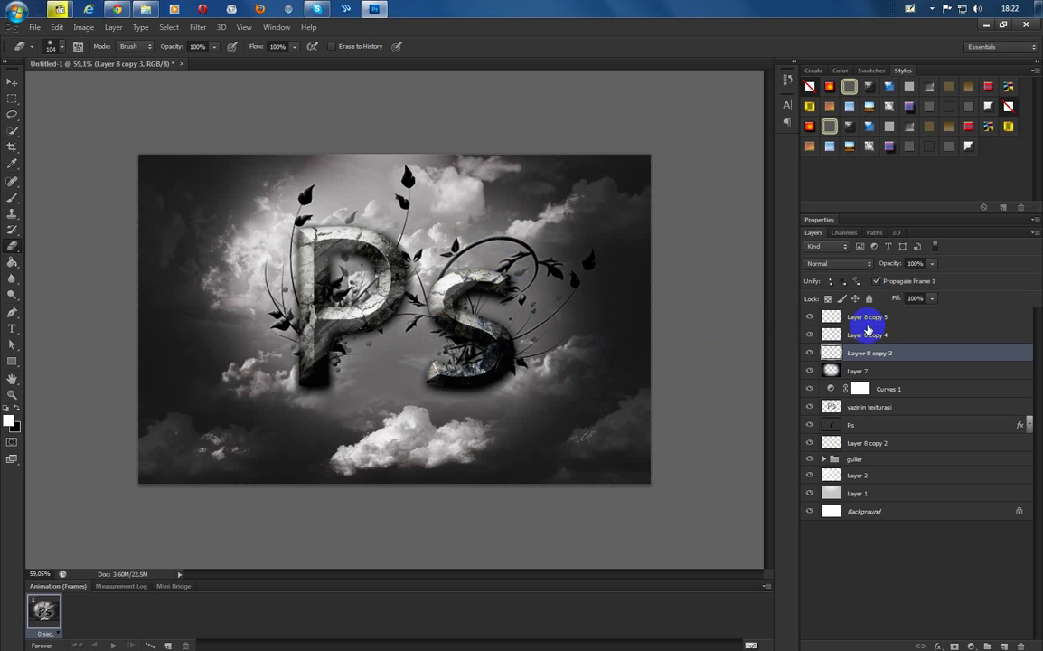
Erase the remaining reflection on Layer 8 copy 2 around the lower part of the S
{"action": "left_click", "coordinate": [864, 390]}
{"action": "left_click", "coordinate": [432, 373], "text": "ctrl"}
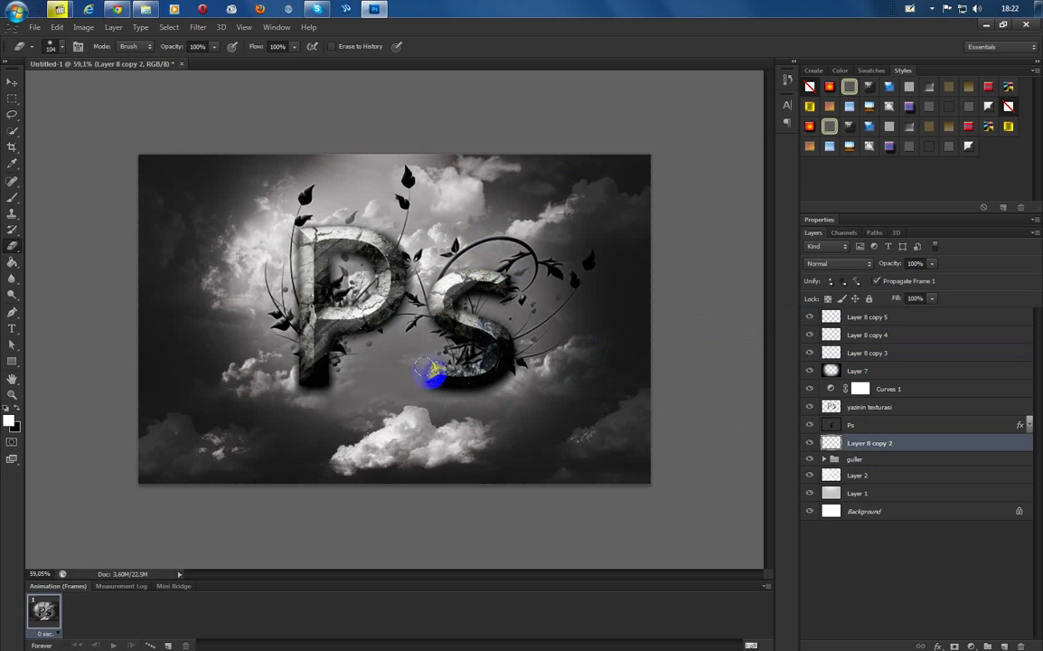
{"action": "left_click", "coordinate": [397, 355]}
{"action": "mouse_move", "coordinate": [414, 383]}
{"action": "left_mouse_down"}
{"action": "mouse_move", "coordinate": [512, 390]}
{"action": "mouse_move", "coordinate": [522, 394]}
{"action": "mouse_move", "coordinate": [509, 398]}
{"action": "mouse_move", "coordinate": [511, 416]}
{"action": "mouse_move", "coordinate": [584, 418]}
{"action": "left_mouse_up"}
Place the ulduz starburst image above Layer 8 copy 5 and position it over the letter S
{"action": "left_click", "coordinate": [869, 316]}
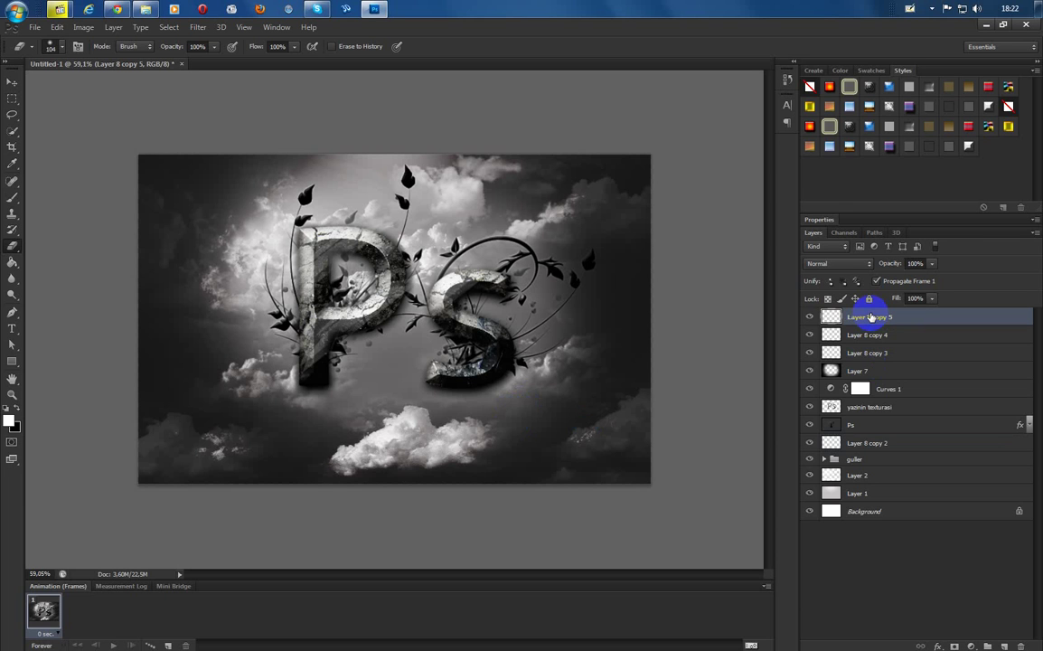
{"action": "left_click", "coordinate": [34, 28]}
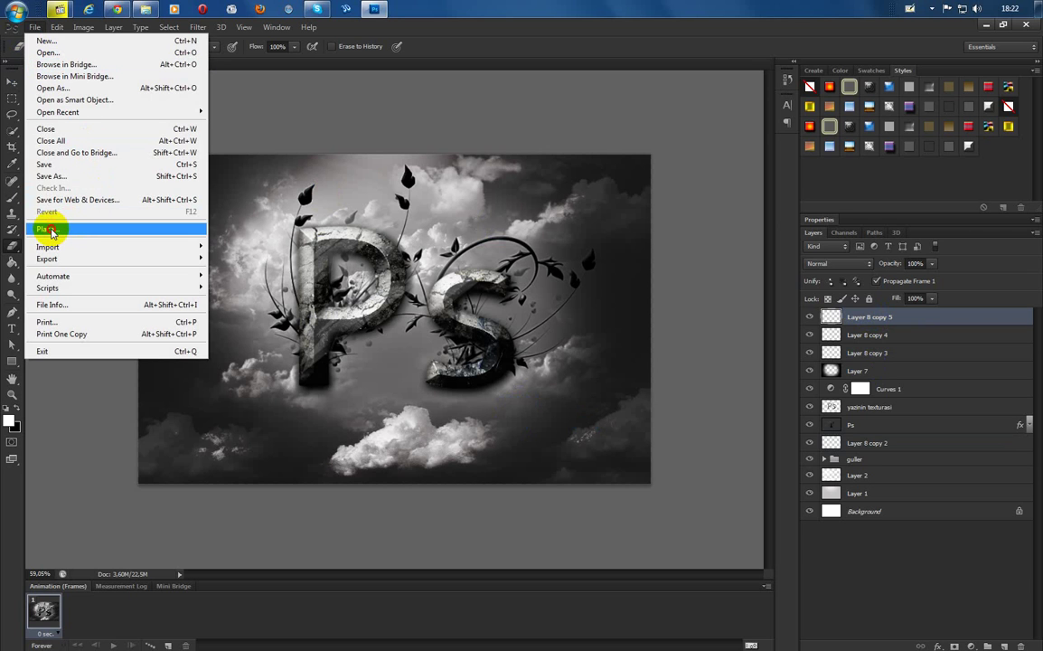
{"action": "left_click", "coordinate": [332, 236]}
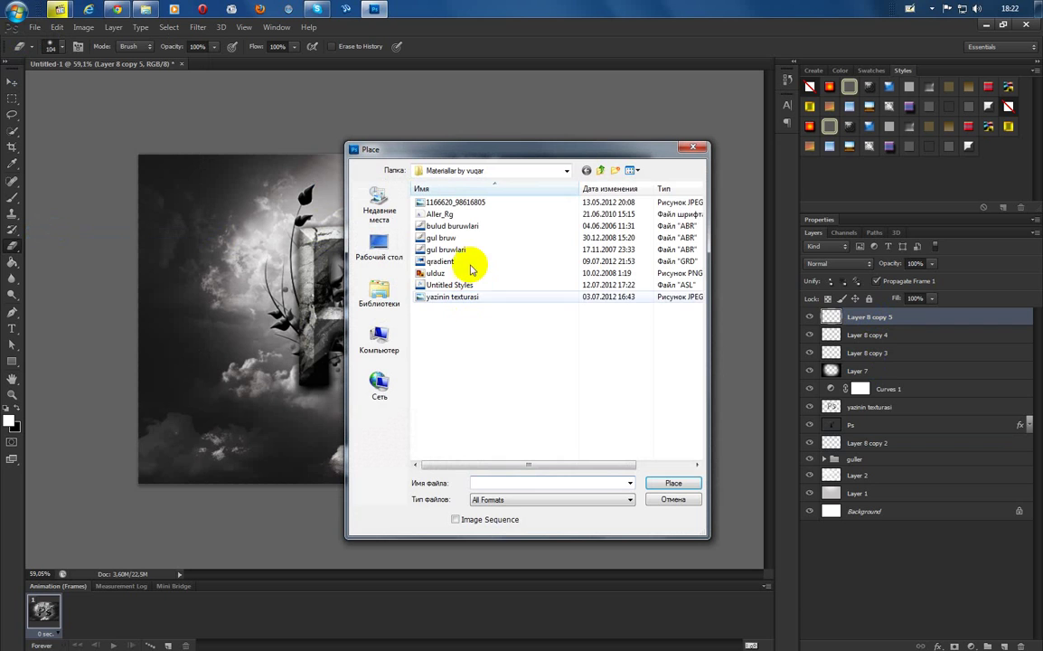
{"action": "left_click", "coordinate": [632, 170]}
{"action": "left_click", "coordinate": [657, 199]}
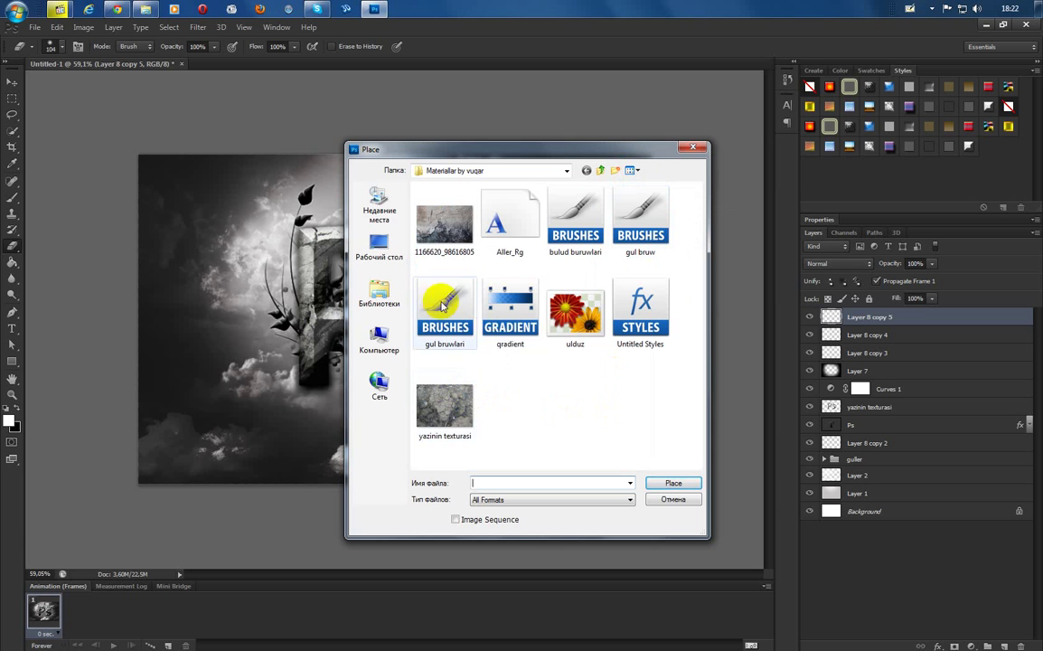
{"action": "left_click", "coordinate": [575, 317]}
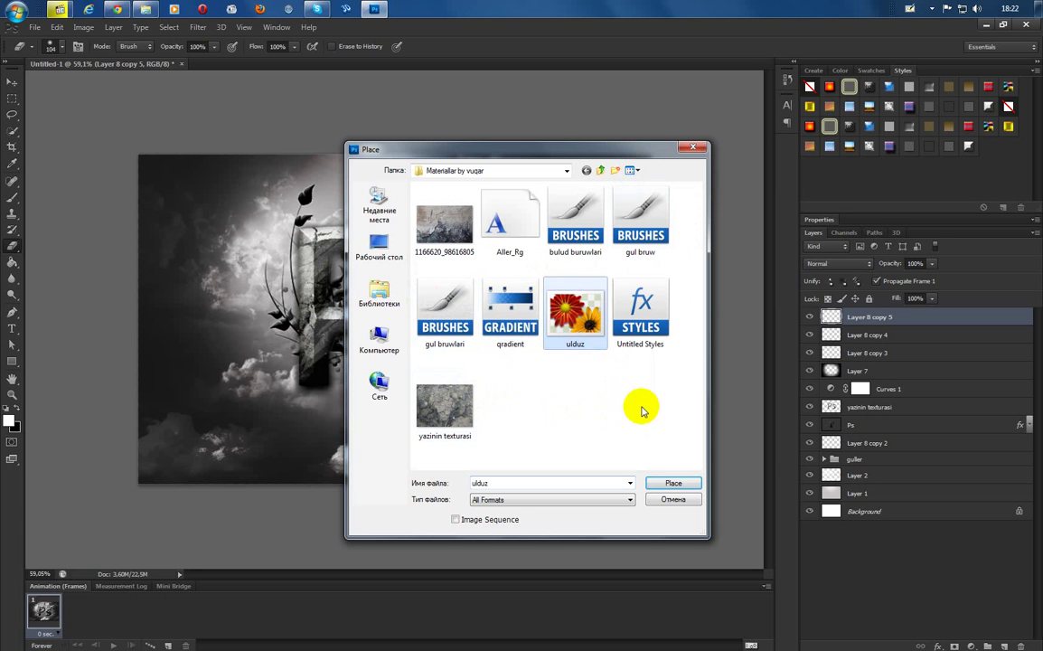
{"action": "left_click", "coordinate": [665, 483]}
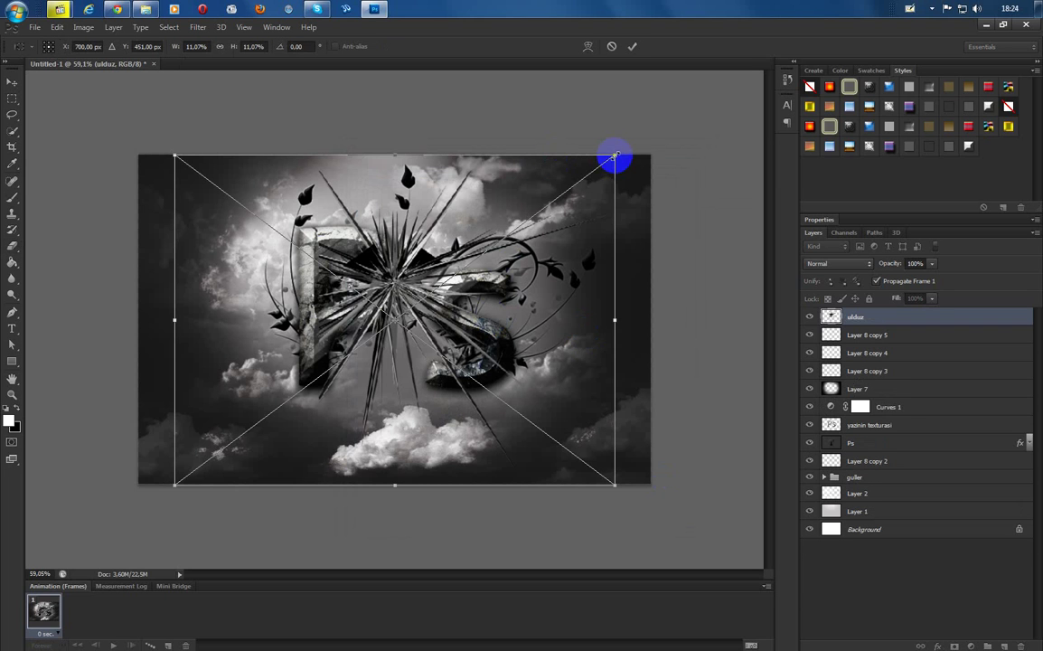
{"action": "left_click_drag", "start_coordinate": [396, 279], "coordinate": [399, 320]}
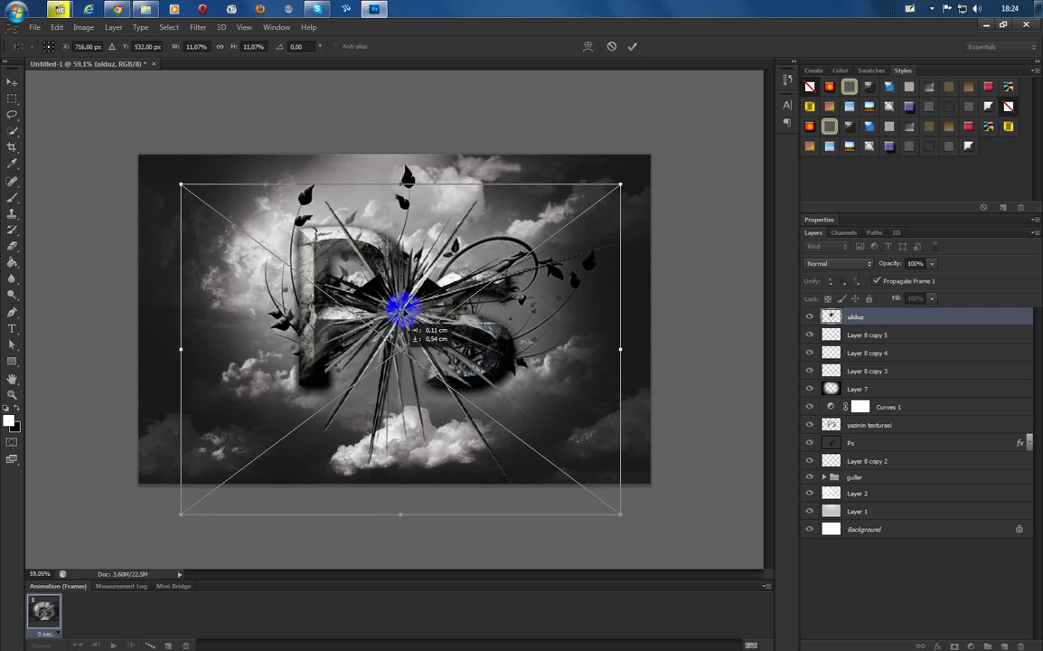
{"action": "left_click", "coordinate": [631, 46]}
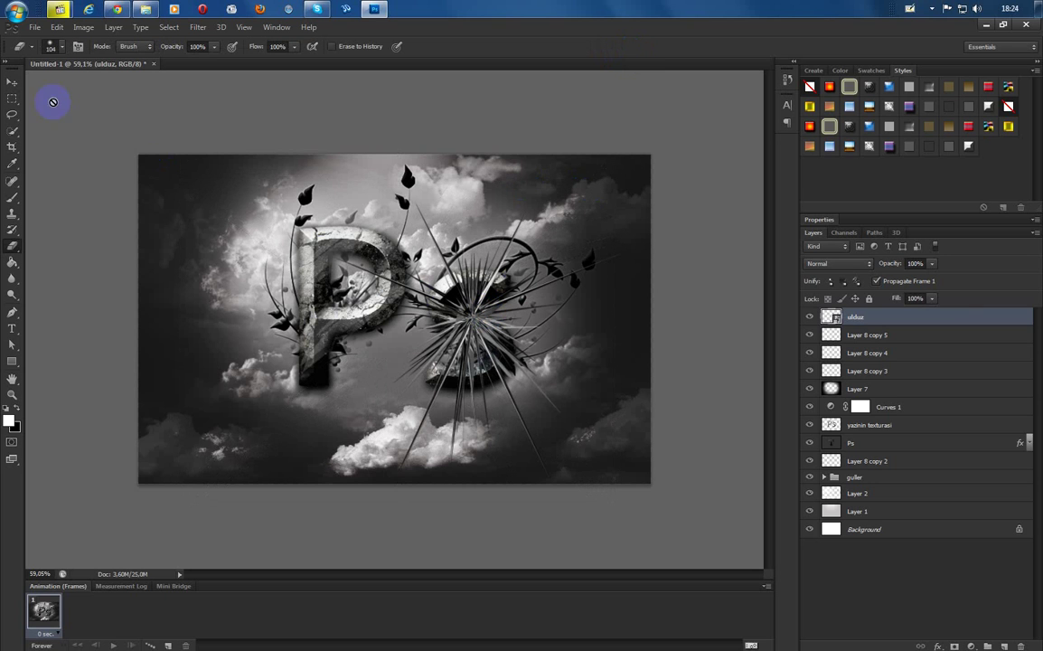
Move the starburst so its centre sits between the P and the S
{"action": "left_click", "coordinate": [11, 81]}
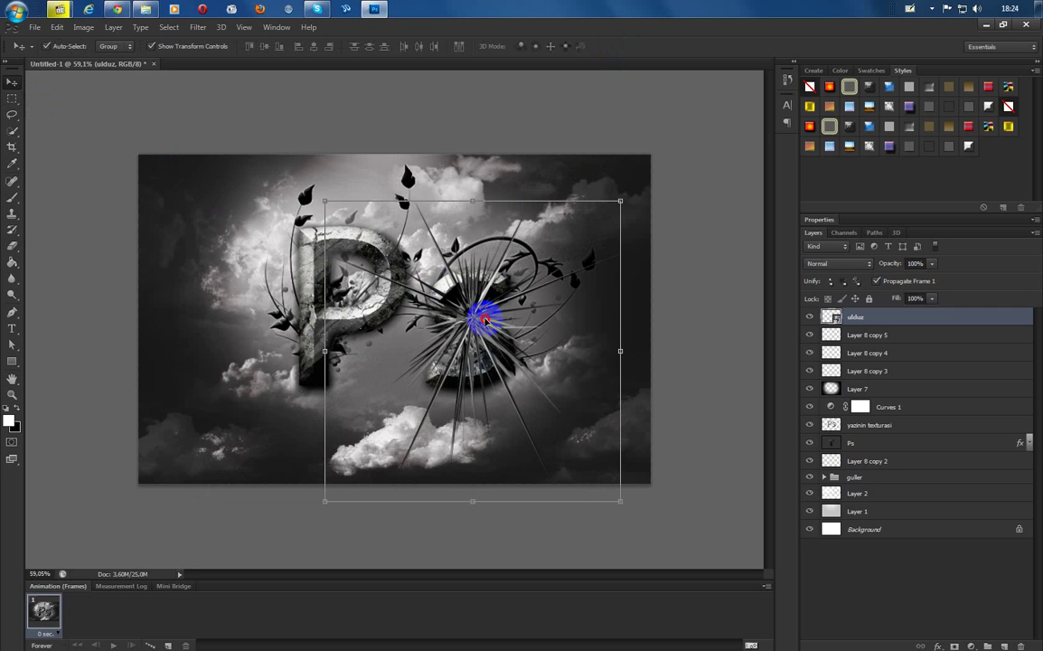
{"action": "left_click_drag", "start_coordinate": [479, 309], "coordinate": [419, 305]}
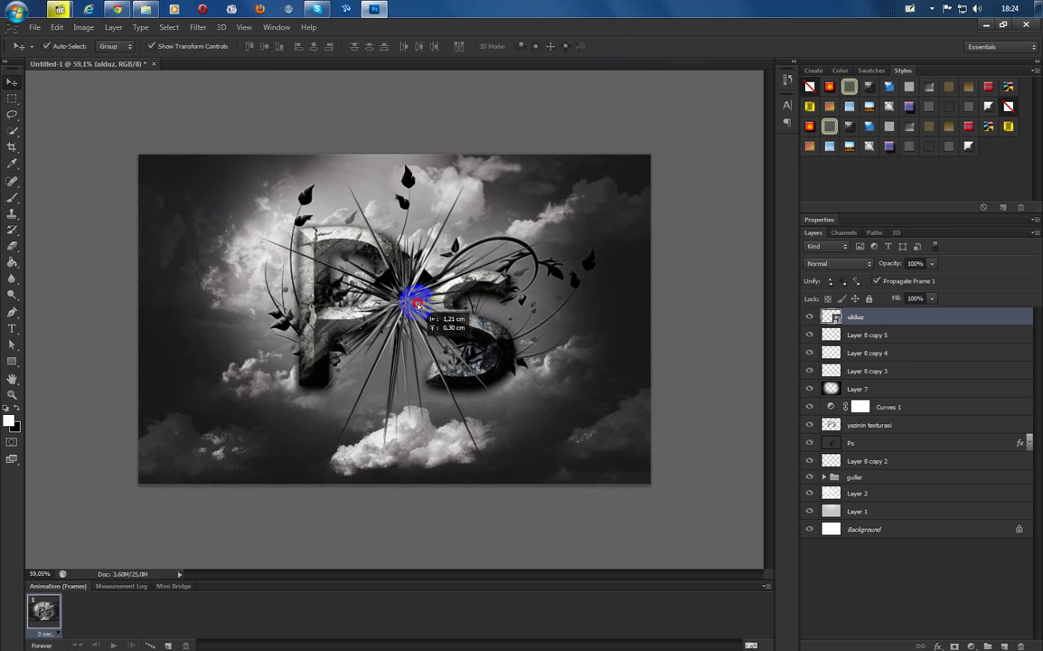
{"action": "left_click_drag", "start_coordinate": [417, 305], "coordinate": [417, 306]}
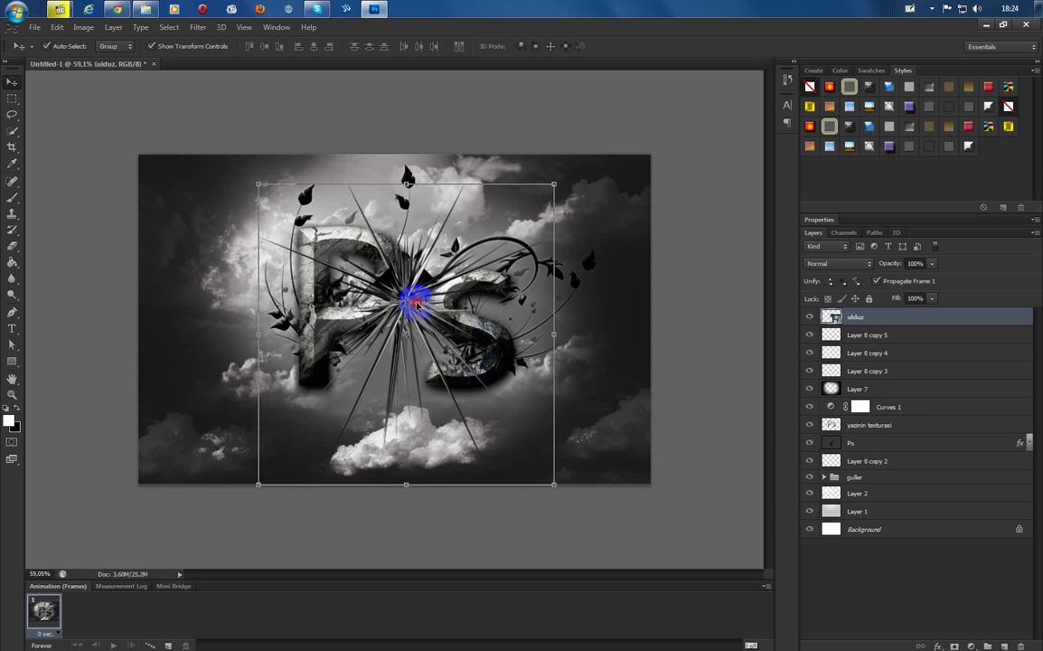
{"action": "left_click_drag", "start_coordinate": [416, 303], "coordinate": [419, 299]}
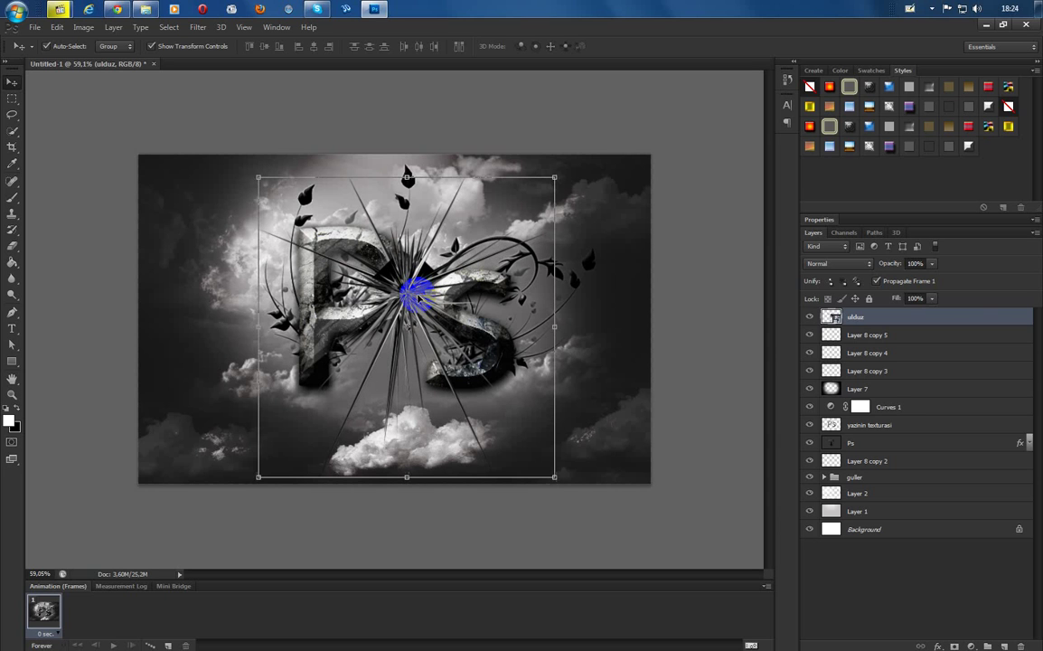
Set the ulduz layer's blend mode to Screen and shift the starburst slightly downward
{"action": "left_click", "coordinate": [861, 263]}
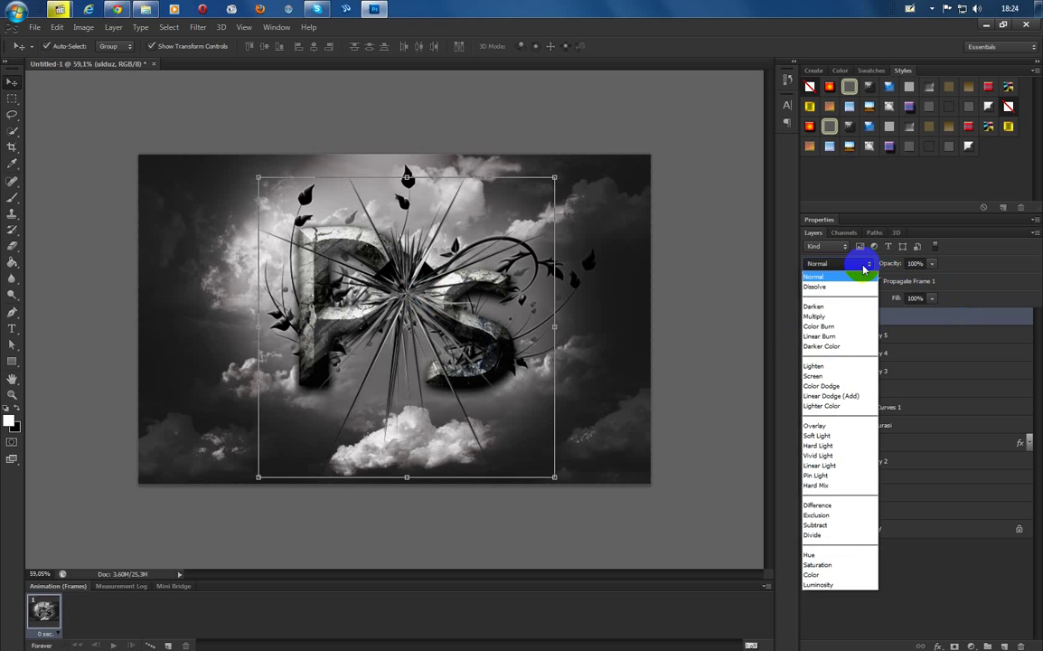
{"action": "left_click", "coordinate": [826, 376]}
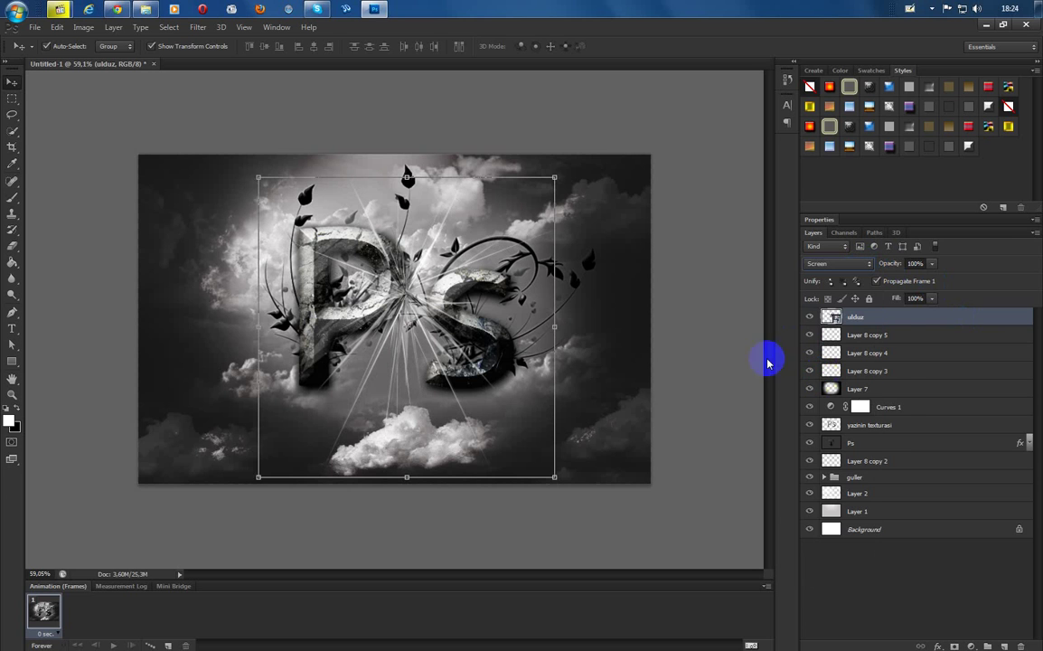
{"action": "left_click_drag", "start_coordinate": [411, 301], "coordinate": [410, 306]}
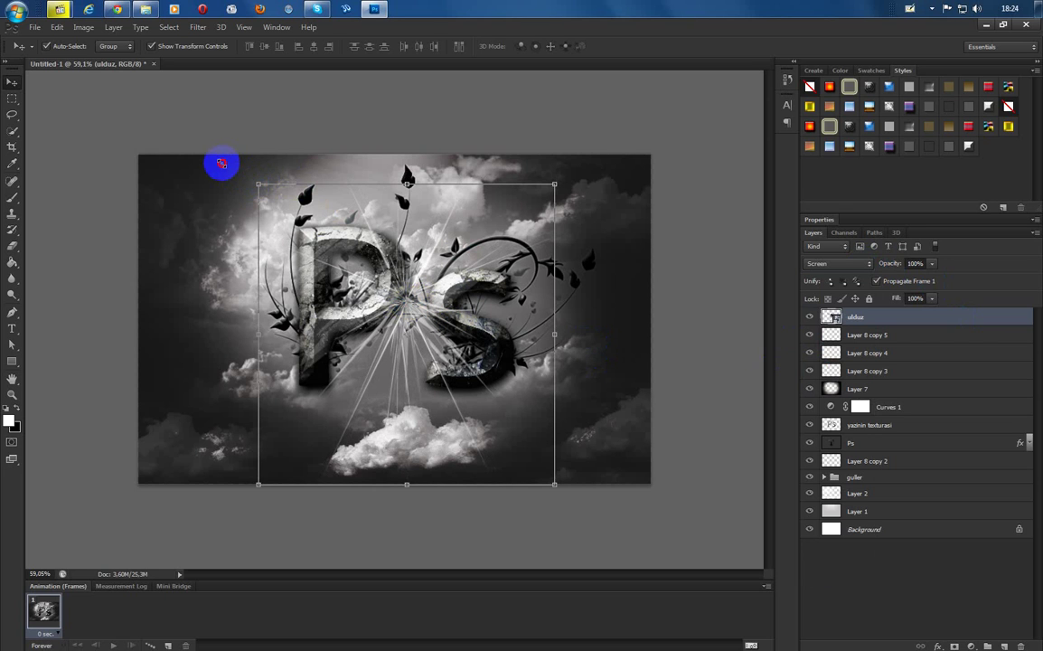
Enlarge the starburst, stretching it more in width than in height, and recentre it between the P and the S
{"action": "key", "text": "ctrl+t"}
{"action": "left_click_drag", "start_coordinate": [222, 163], "coordinate": [488, 311]}
{"action": "left_click", "coordinate": [631, 46]}
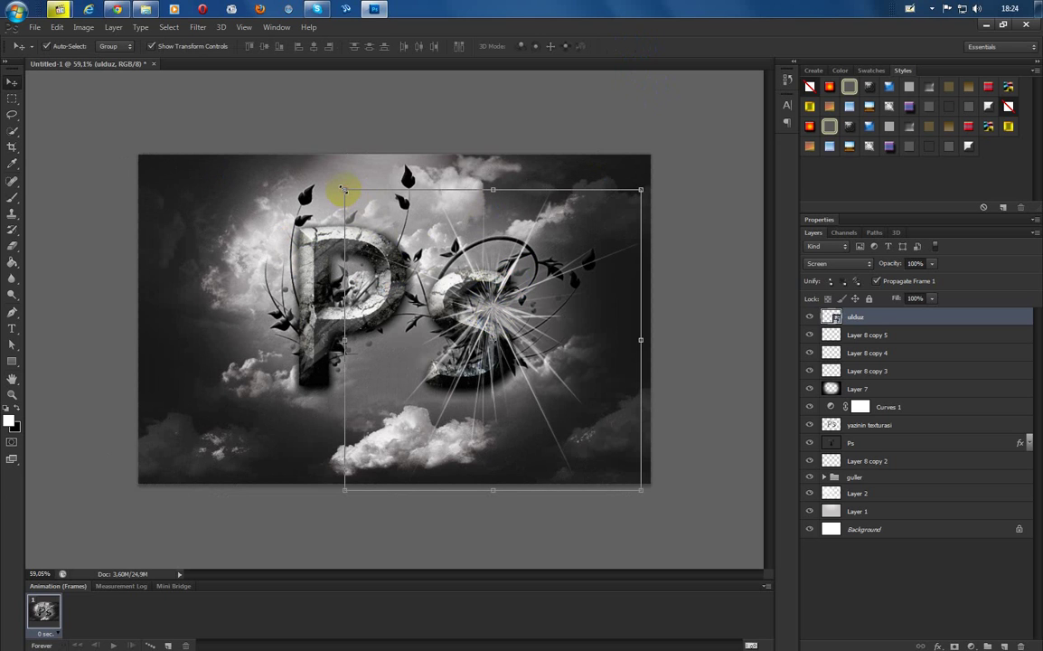
{"action": "left_click_drag", "start_coordinate": [344, 189], "coordinate": [112, 154]}
{"action": "left_click", "coordinate": [632, 47]}
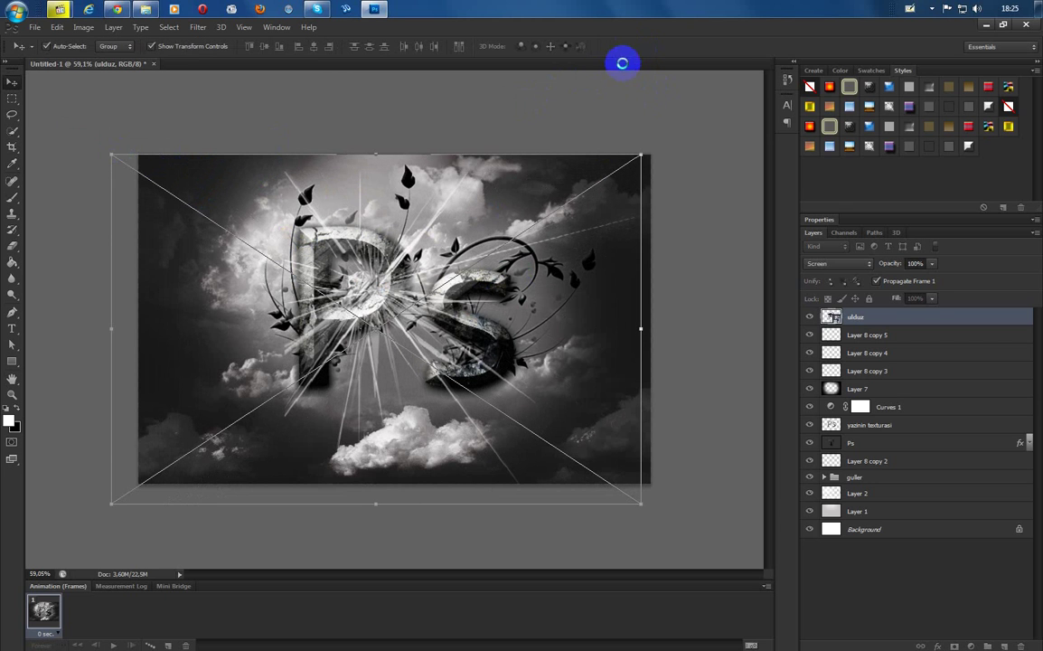
{"action": "key", "text": "ctrl+z"}
{"action": "left_click_drag", "start_coordinate": [465, 300], "coordinate": [438, 318]}
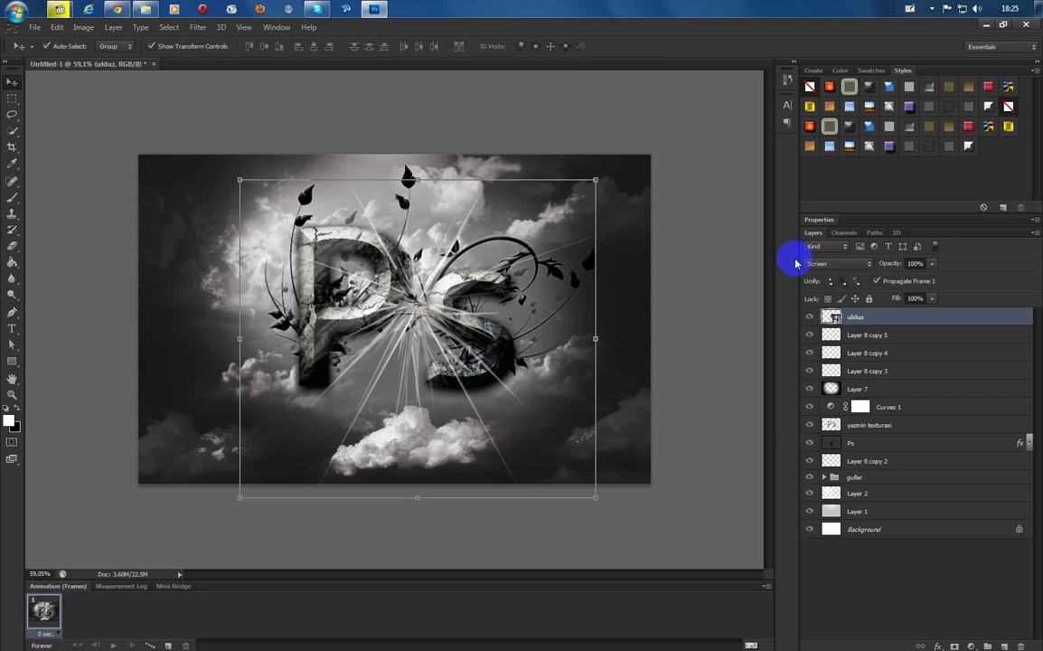
Rasterize the ulduz layer and duplicate it
{"action": "right_click", "coordinate": [875, 322]}
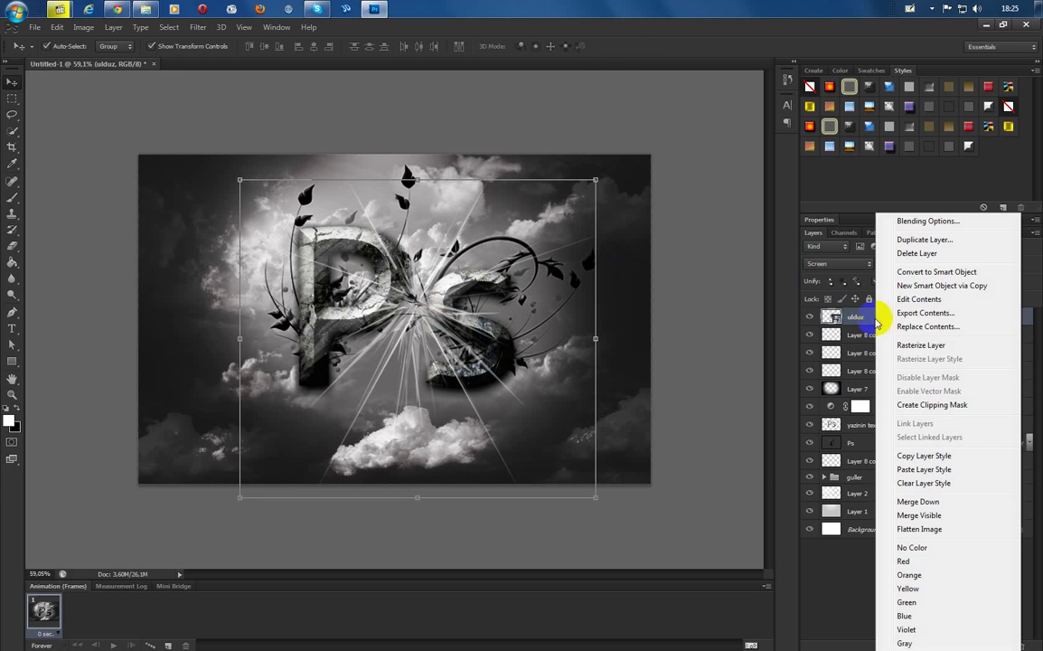
{"action": "left_click", "coordinate": [937, 348]}
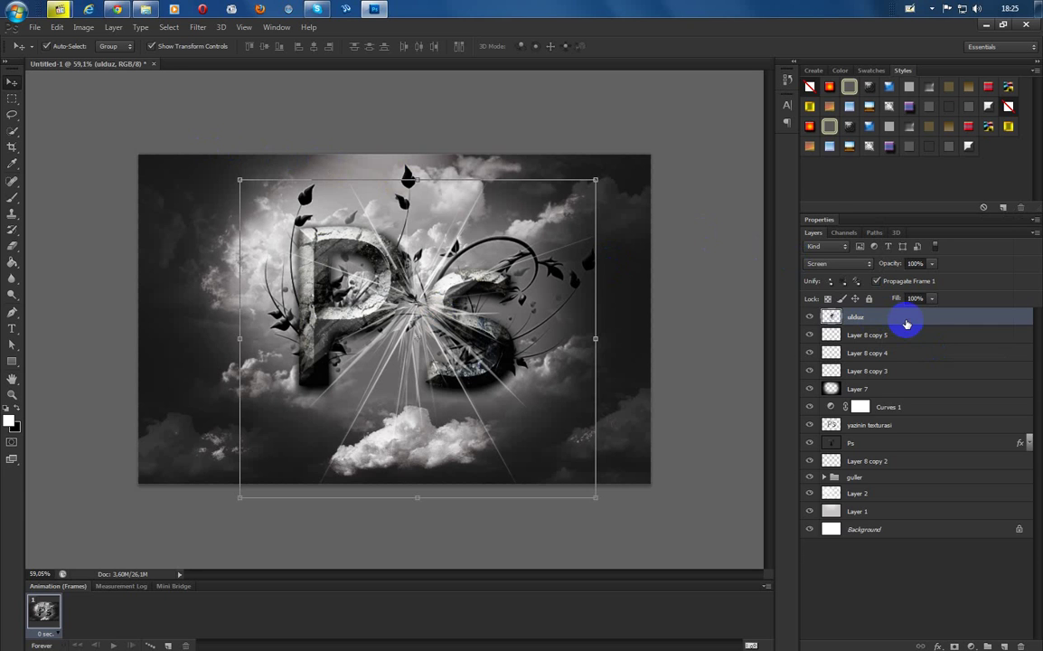
{"action": "key", "text": "ctrl+j"}
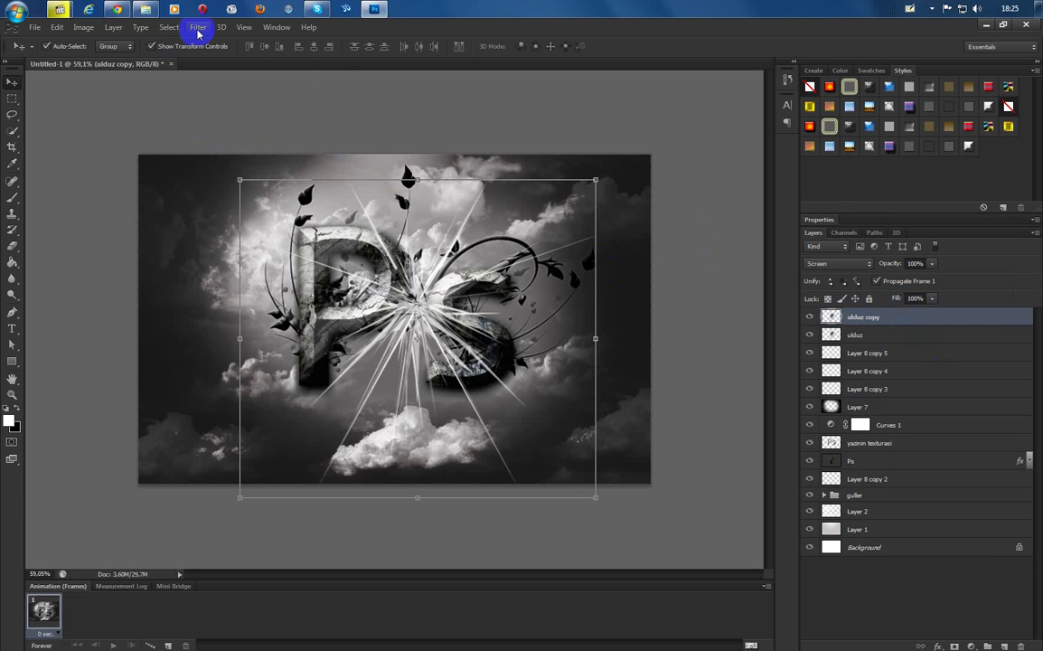
Apply a strong Radial Blur to the ulduz copy layer using the Zoom method and Good quality
{"action": "left_click", "coordinate": [197, 30]}
{"action": "mouse_move", "coordinate": [224, 156]}
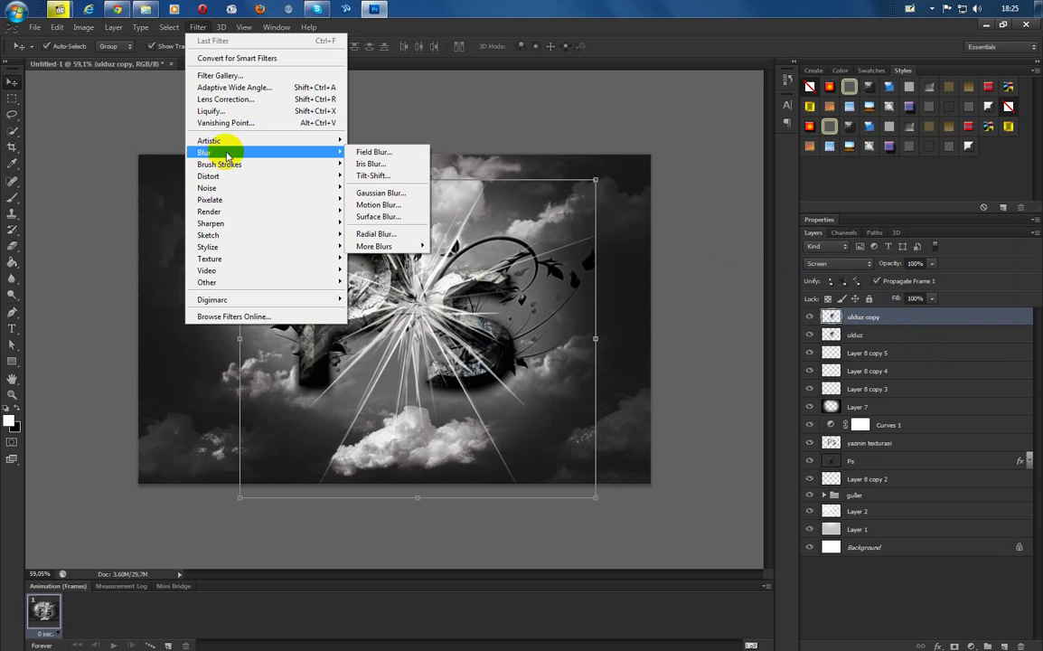
{"action": "left_click", "coordinate": [395, 236]}
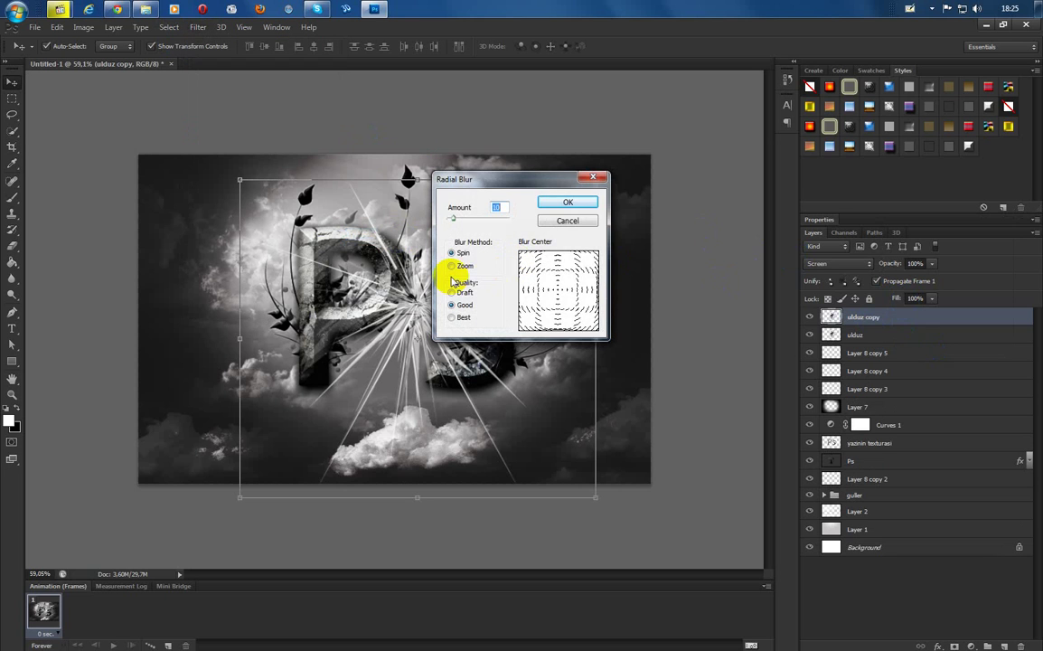
{"action": "left_click", "coordinate": [453, 267]}
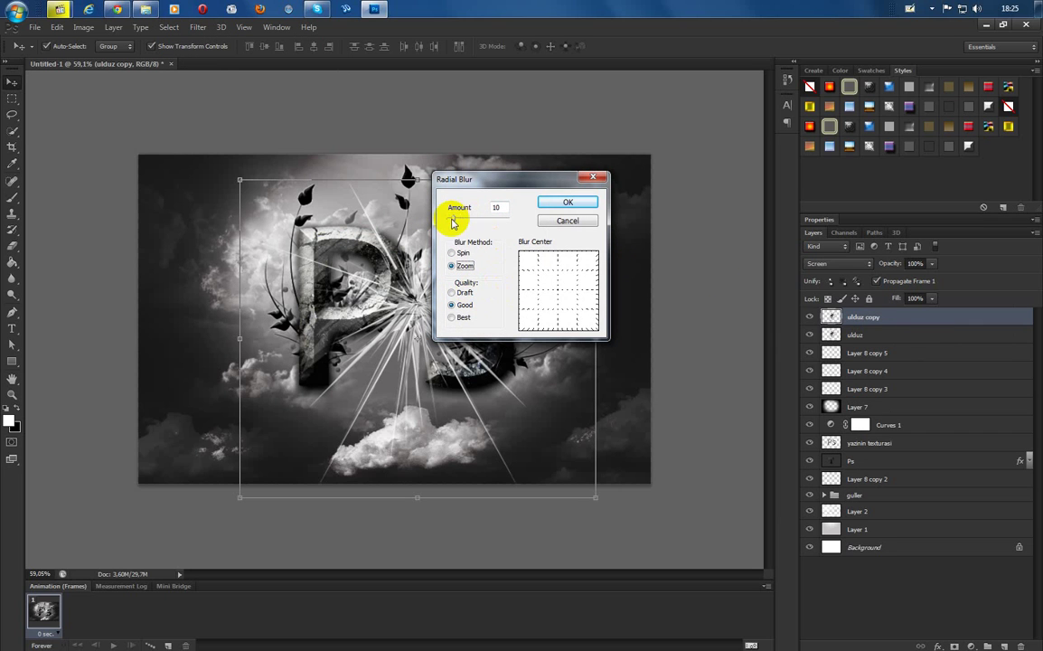
{"action": "left_click_drag", "start_coordinate": [455, 222], "coordinate": [509, 217]}
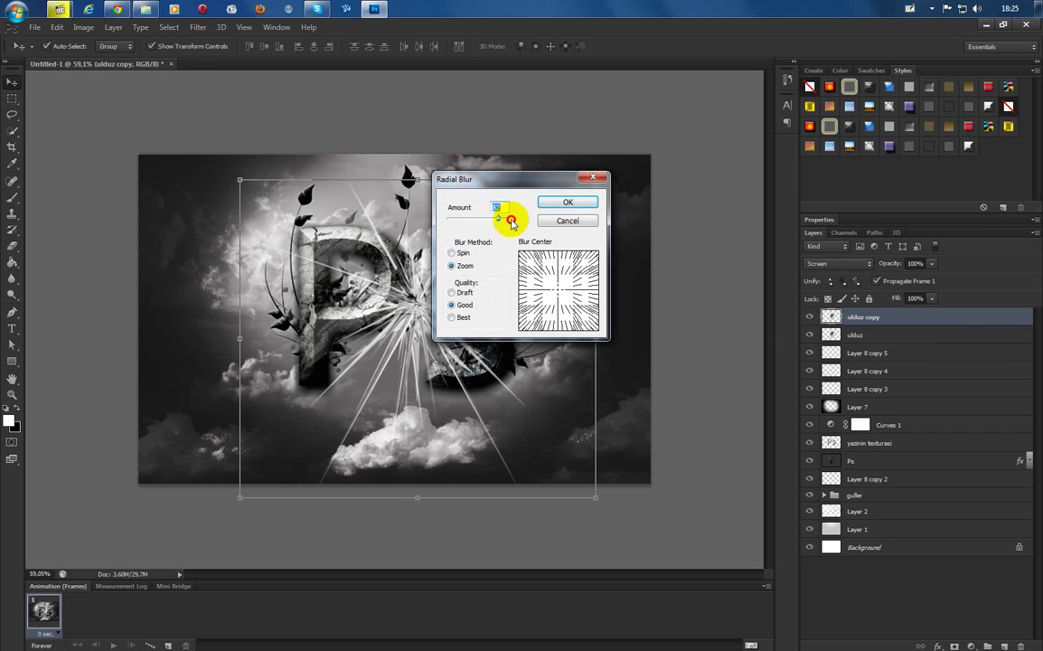
{"action": "left_click", "coordinate": [581, 203]}
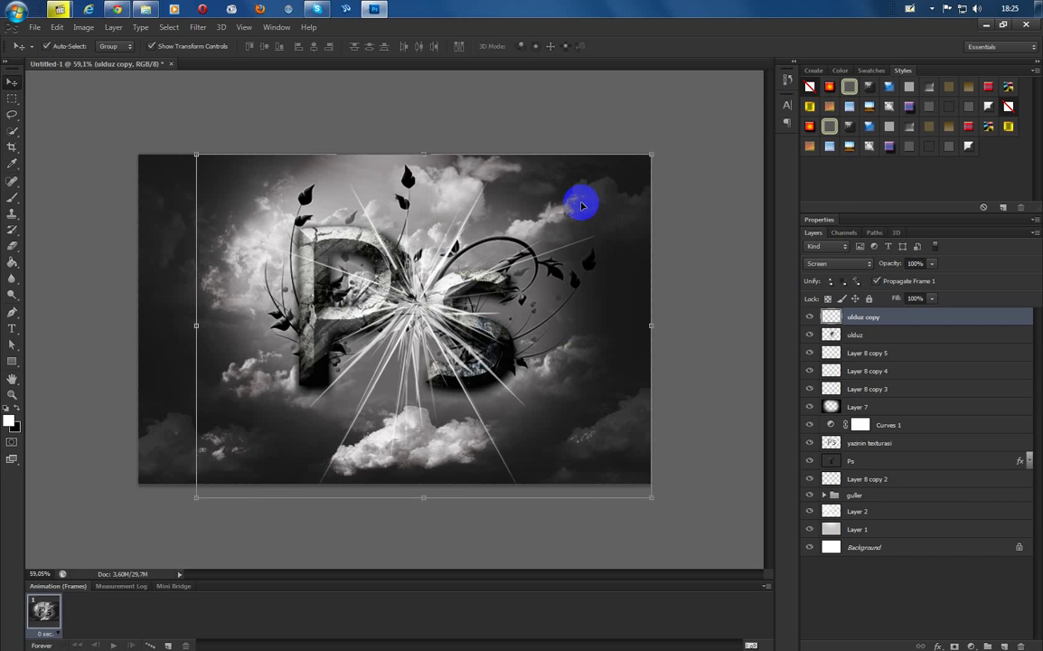
{"action": "key", "text": "ctrl+f"}
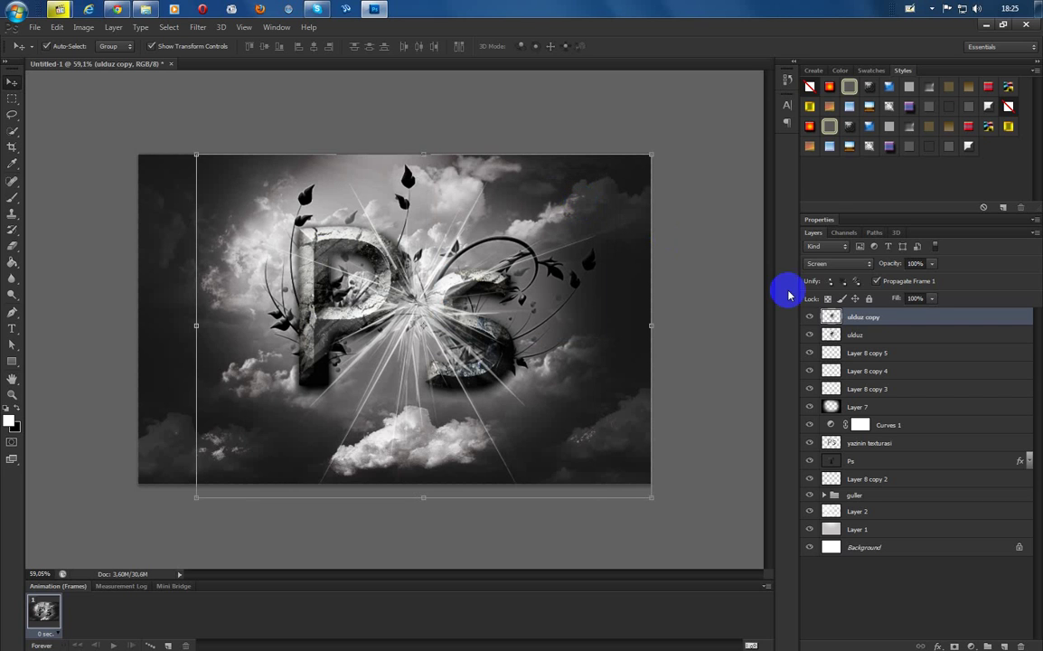
Delete the shape of the Ps lettering from the ulduz layer using the Ps layer's outline as the selection, and deselect
{"action": "left_click", "coordinate": [892, 337]}
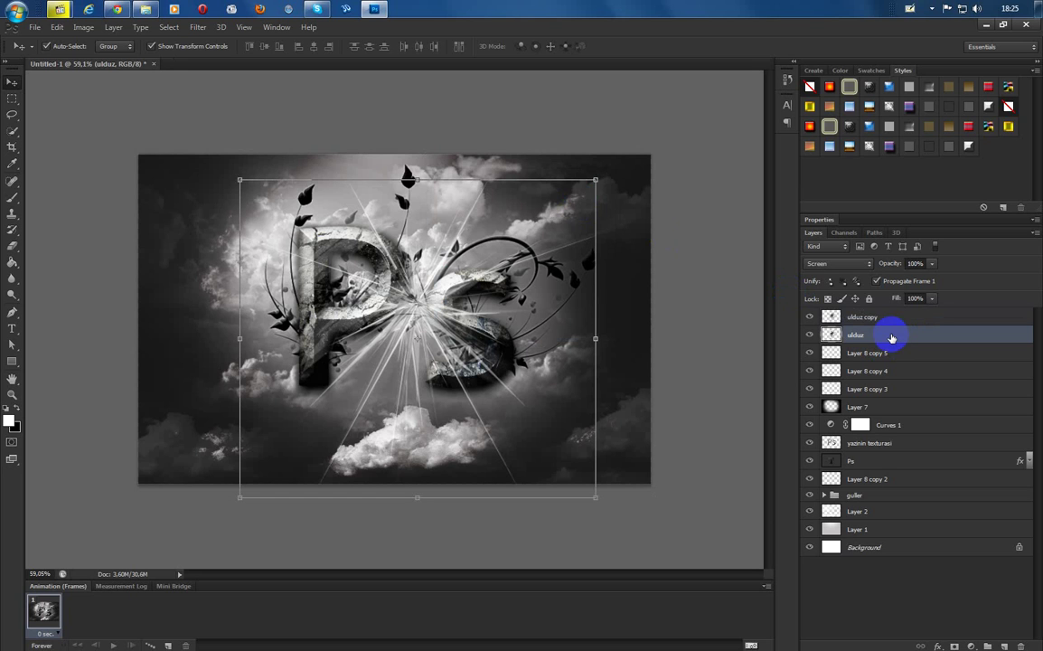
{"action": "left_click", "coordinate": [833, 463]}
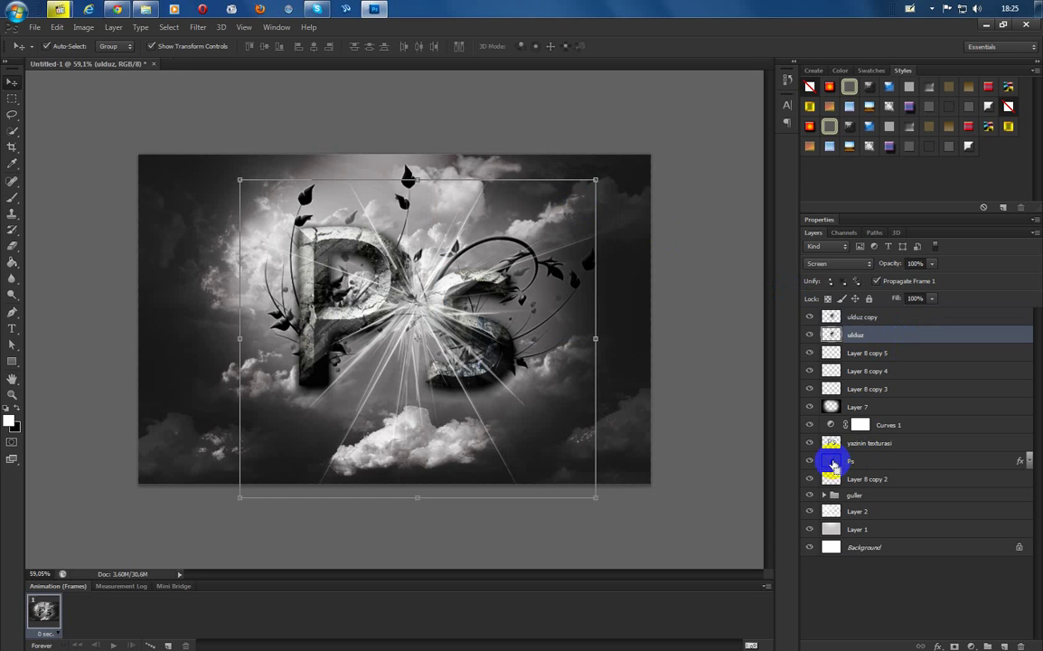
{"action": "left_click", "coordinate": [832, 462], "text": "ctrl"}
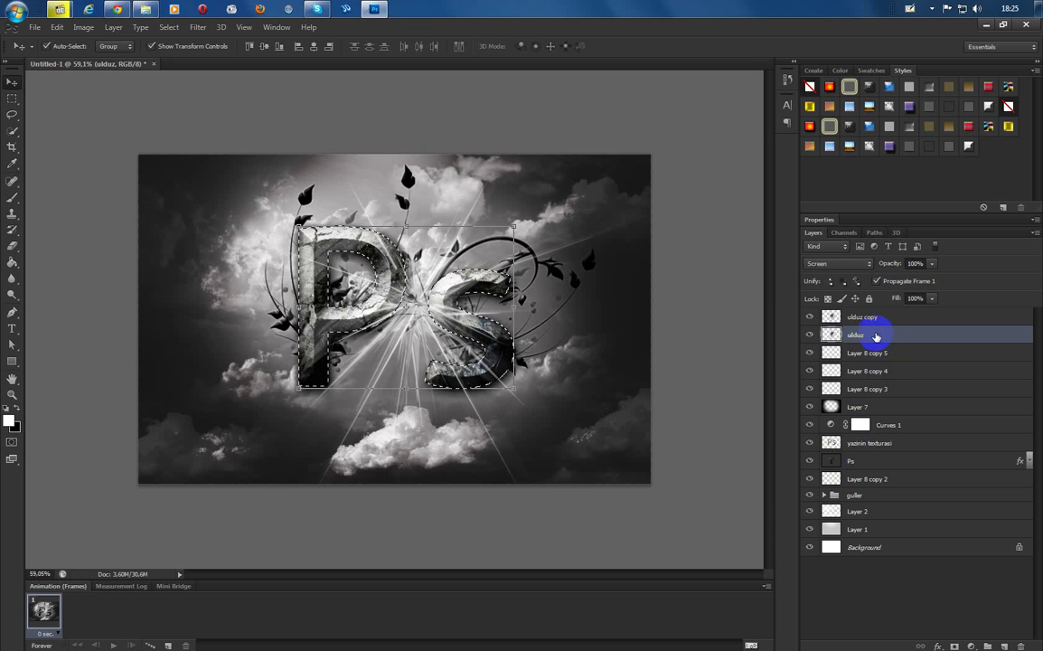
{"action": "key", "text": "Delete"}
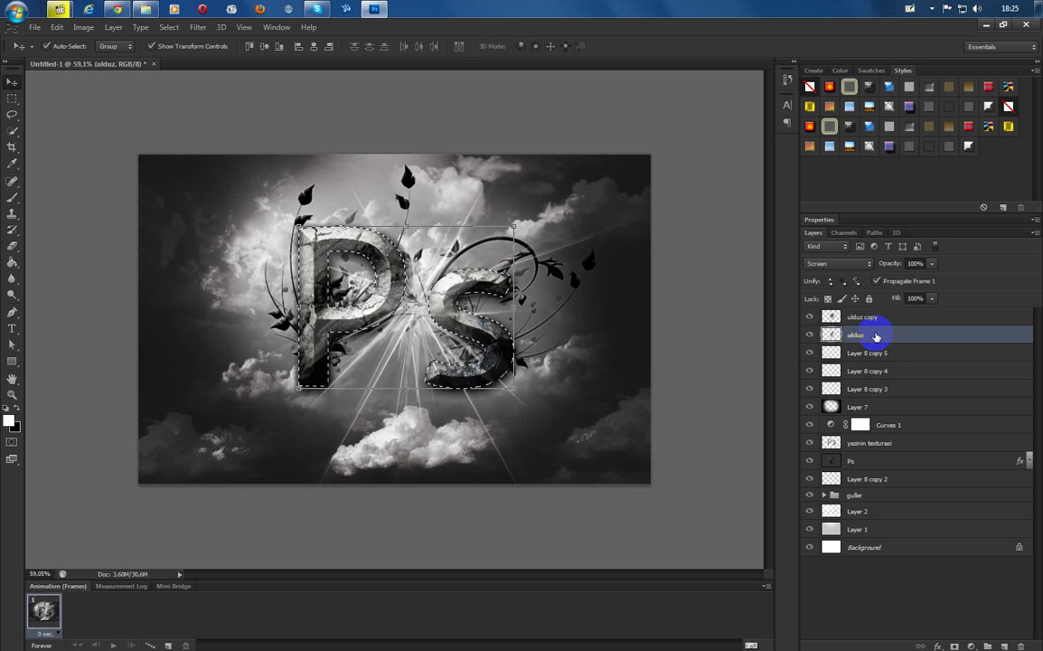
{"action": "key", "text": "ctrl+d"}
{"action": "left_click", "coordinate": [868, 586]}
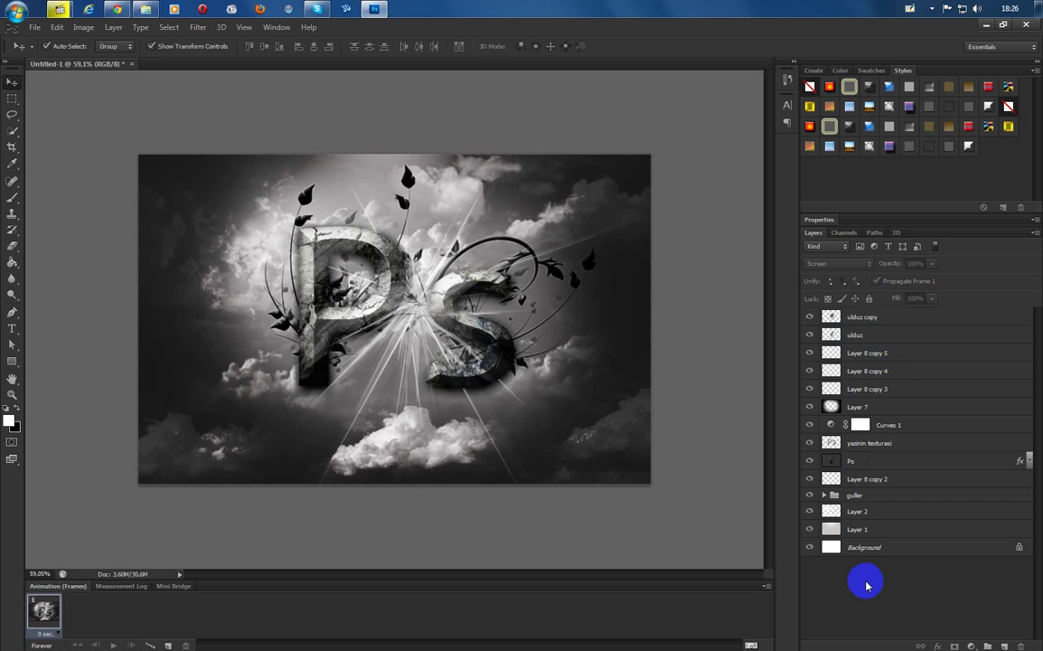
Try to cut the Ps lettering's shape out of the ulduz copy layer, and clear the selection
{"action": "left_click", "coordinate": [885, 319]}
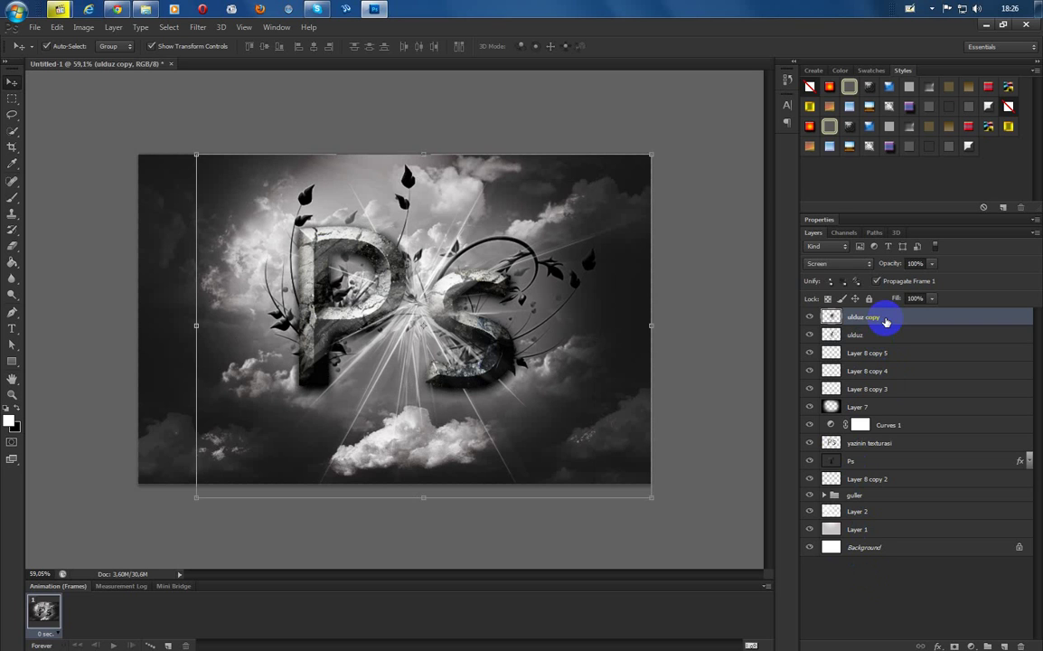
{"action": "left_click", "coordinate": [836, 316], "text": "ctrl"}
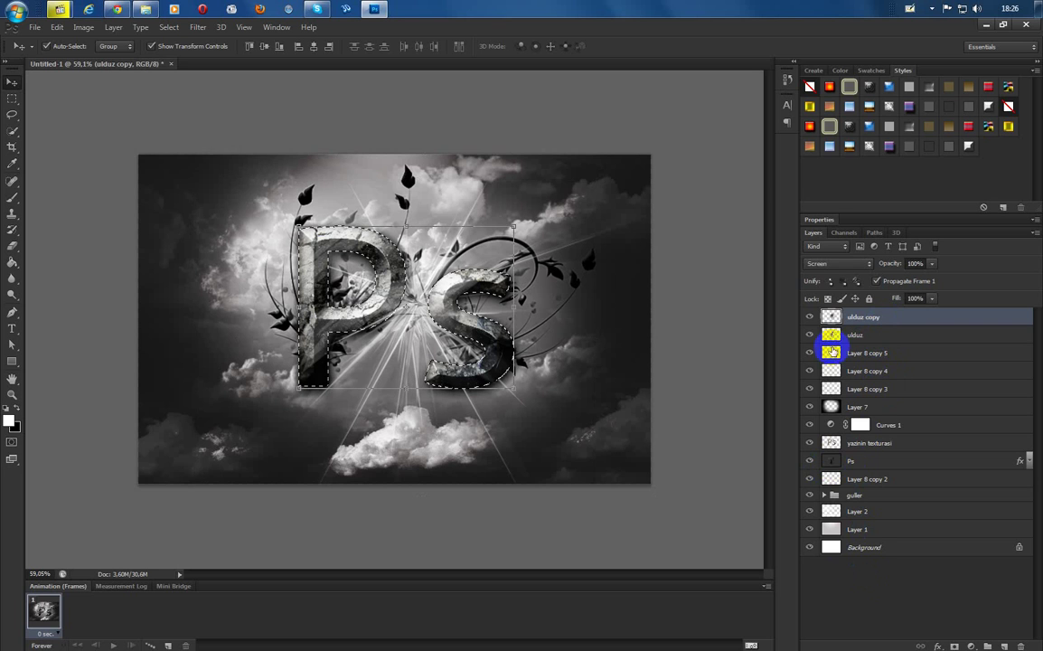
{"action": "left_click", "coordinate": [873, 318]}
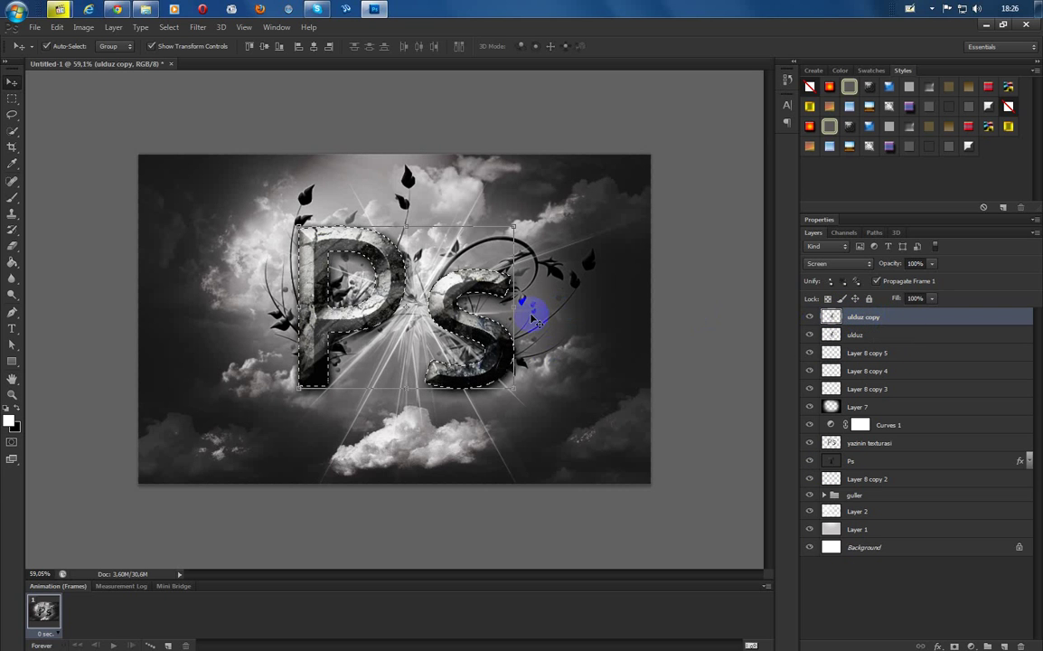
{"action": "left_click", "coordinate": [426, 332]}
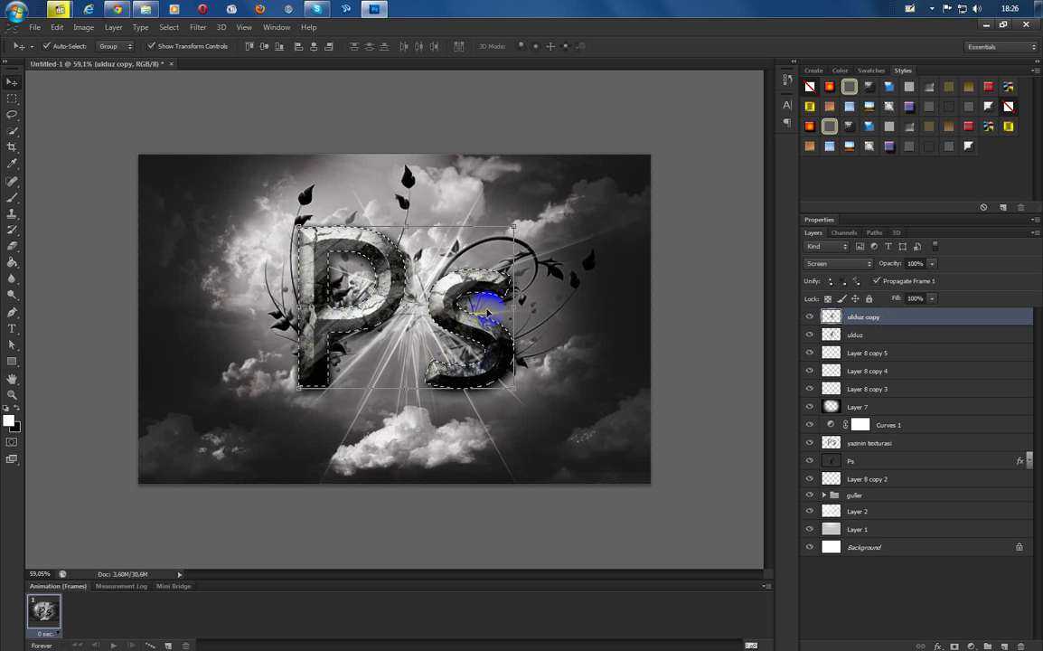
{"action": "left_click", "coordinate": [888, 338]}
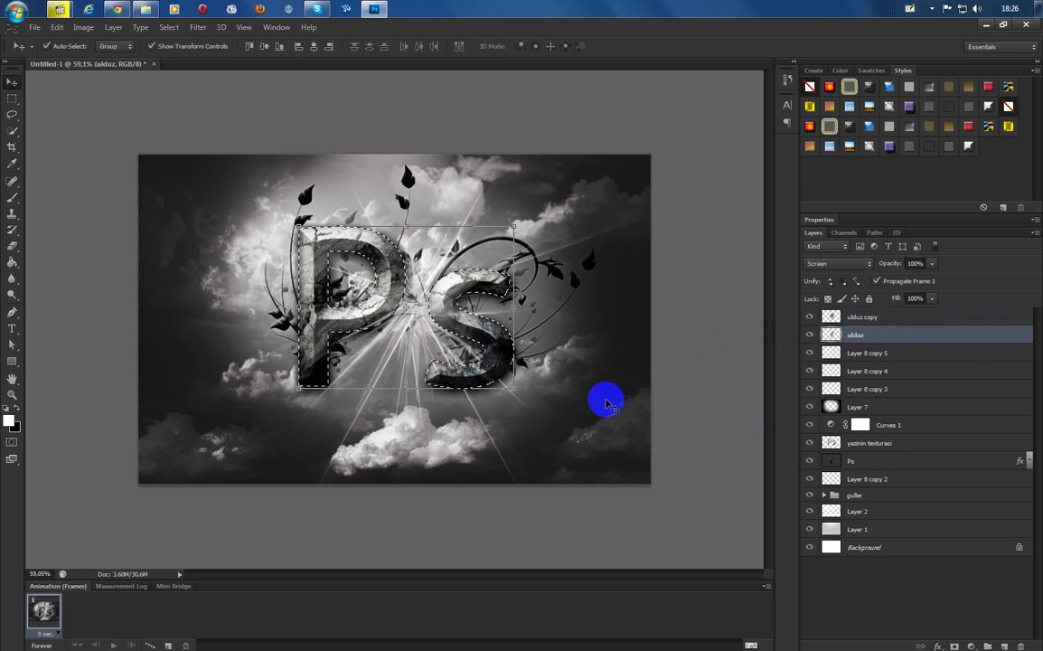
{"action": "key", "text": "ctrl+d"}
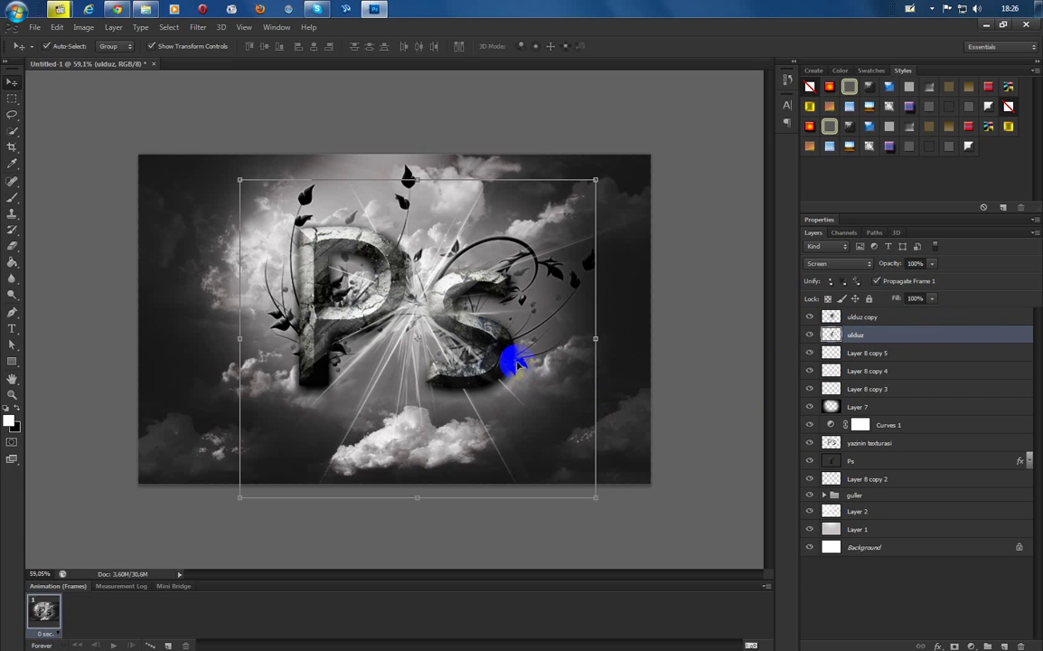
{"action": "left_click", "coordinate": [667, 153]}
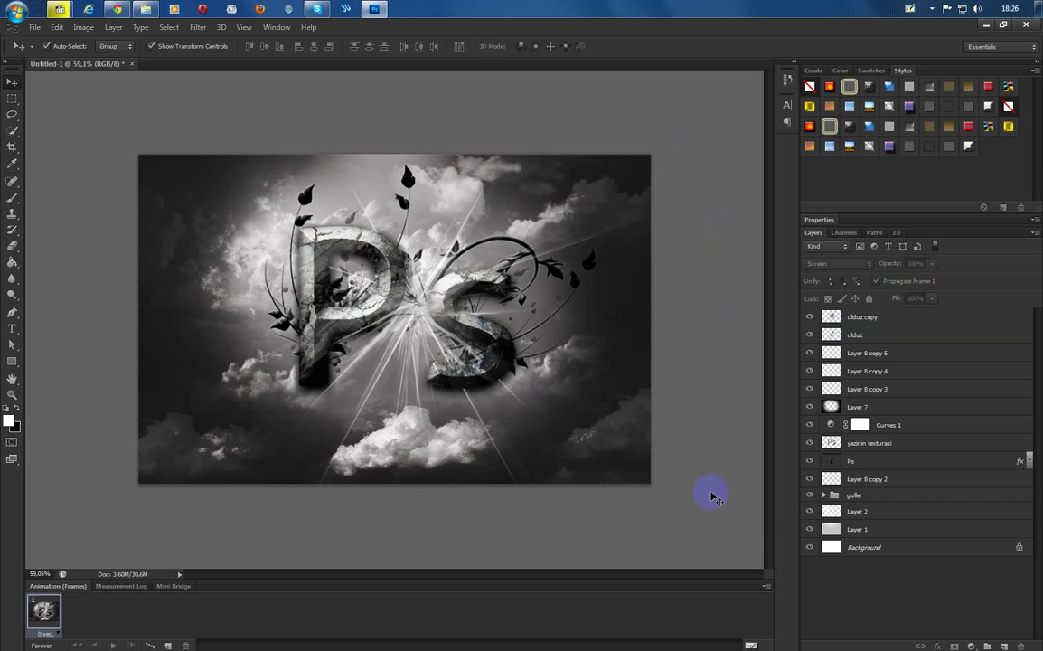
Add a Hue/Saturation adjustment layer above the ulduz copy layer and turn on Colorize
{"action": "left_click", "coordinate": [969, 645]}
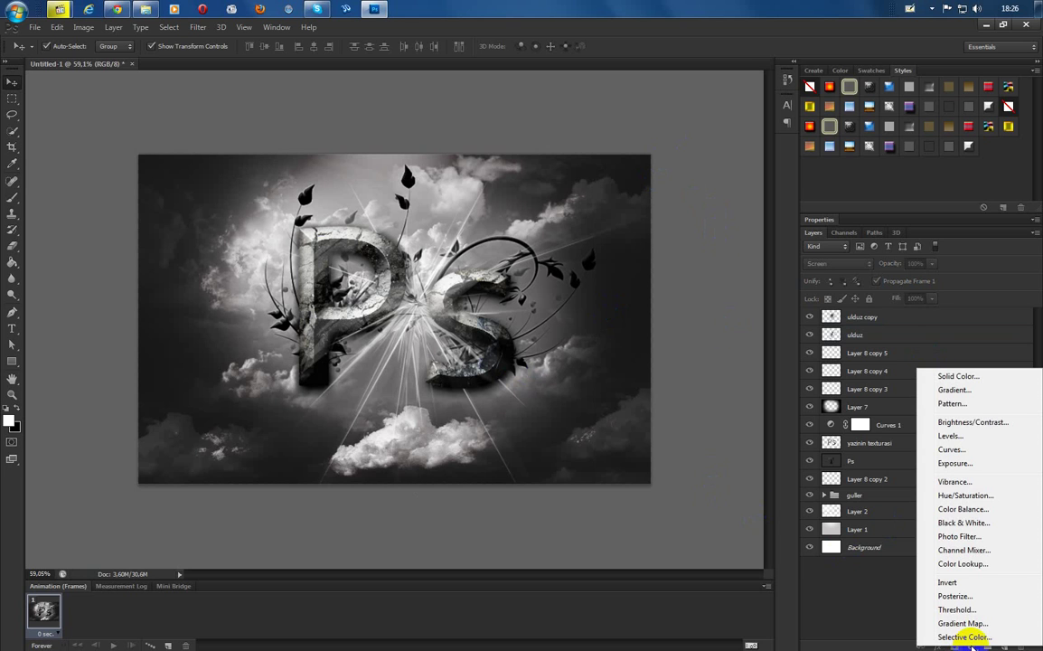
{"action": "left_click", "coordinate": [963, 496]}
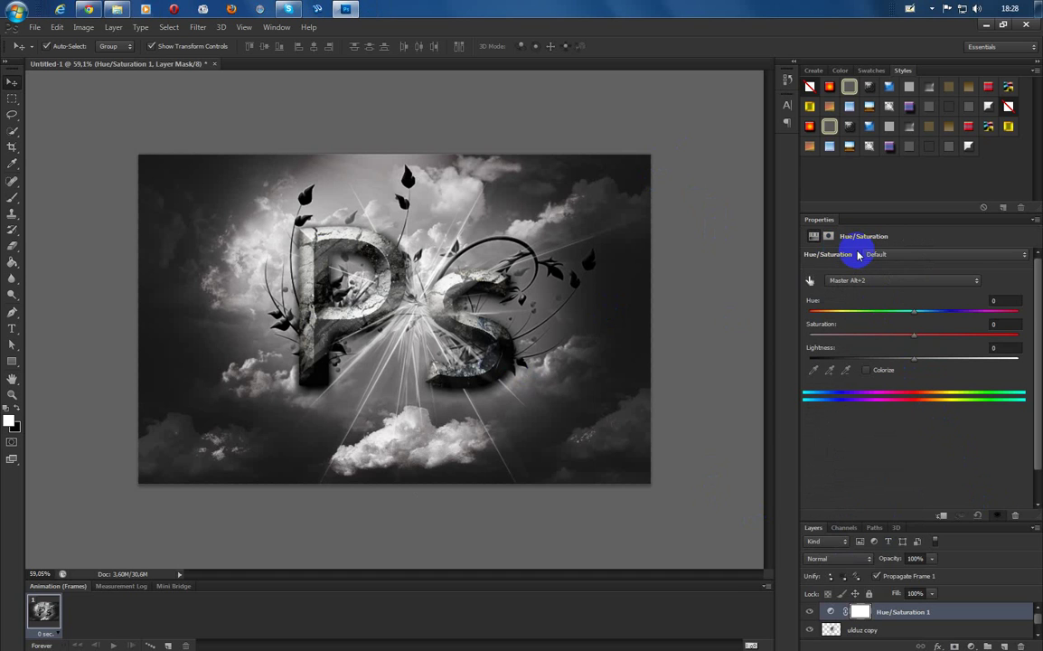
{"action": "left_click", "coordinate": [866, 372]}
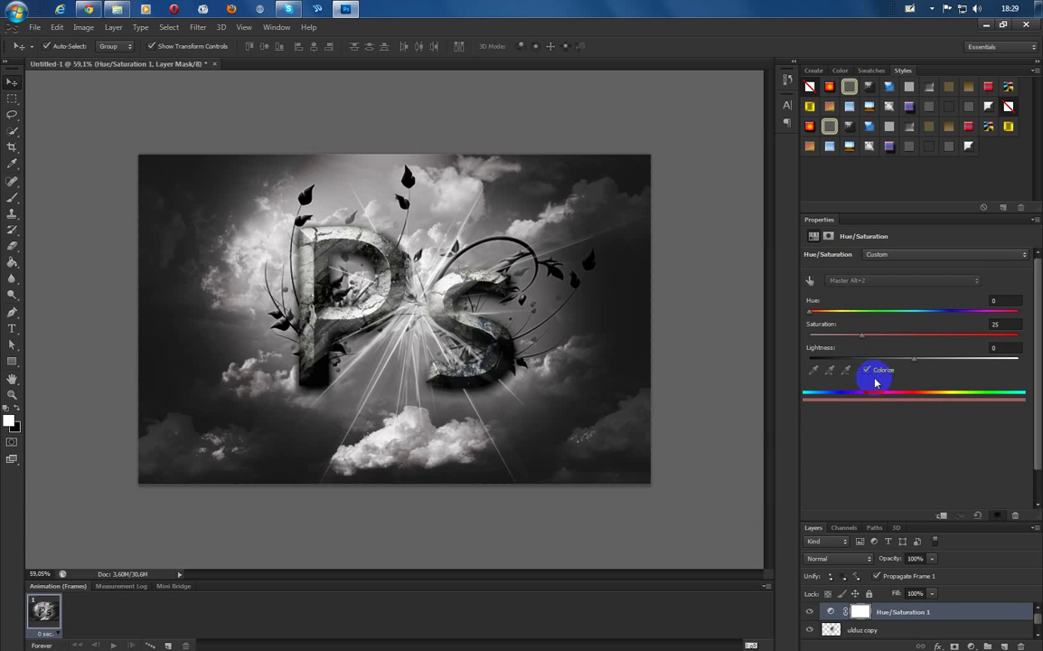
Set the Hue/Saturation adjustment to hue 45, saturation 15 and lightness -18
{"action": "left_click", "coordinate": [1008, 300]}
{"action": "type", "text": "4"}
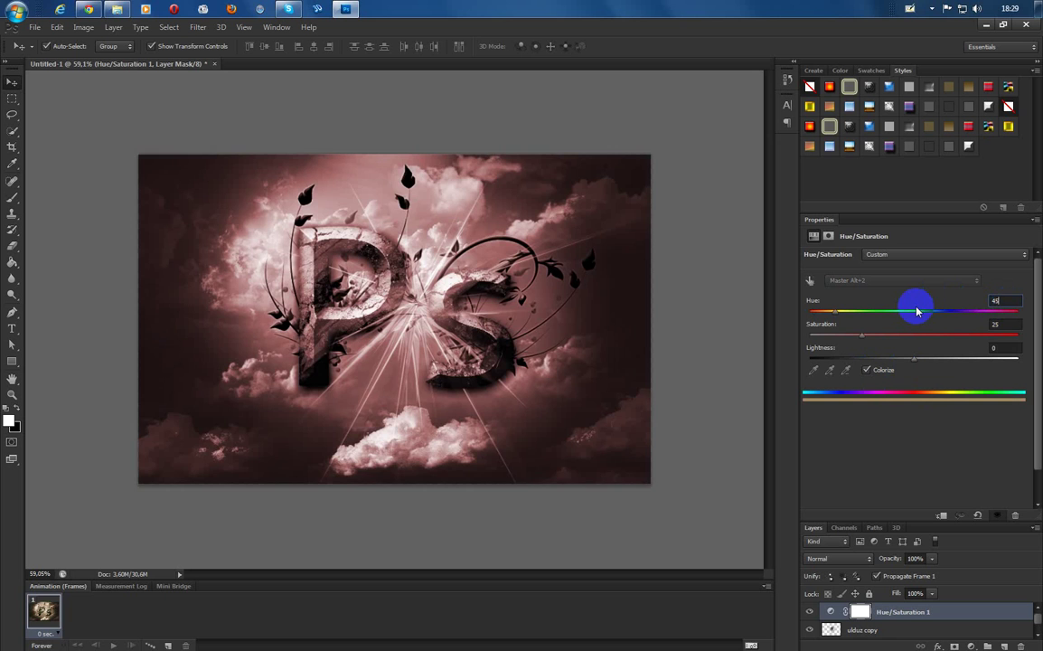
{"action": "type", "text": "5"}
{"action": "key", "text": "Tab"}
{"action": "type", "text": "15"}
{"action": "key", "text": "Tab"}
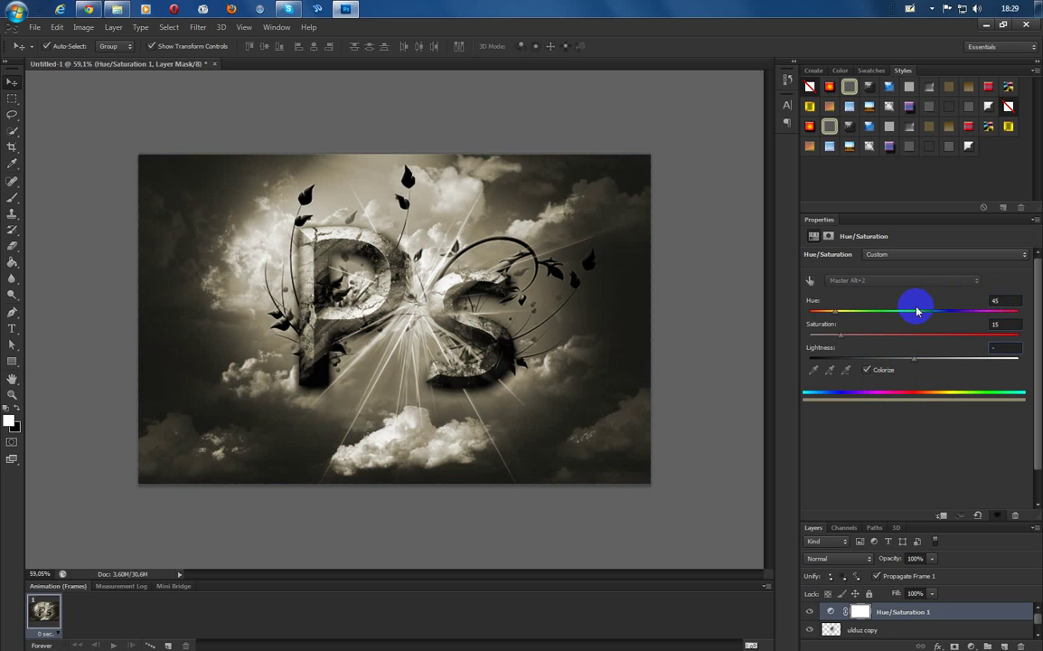
{"action": "type", "text": "-18"}
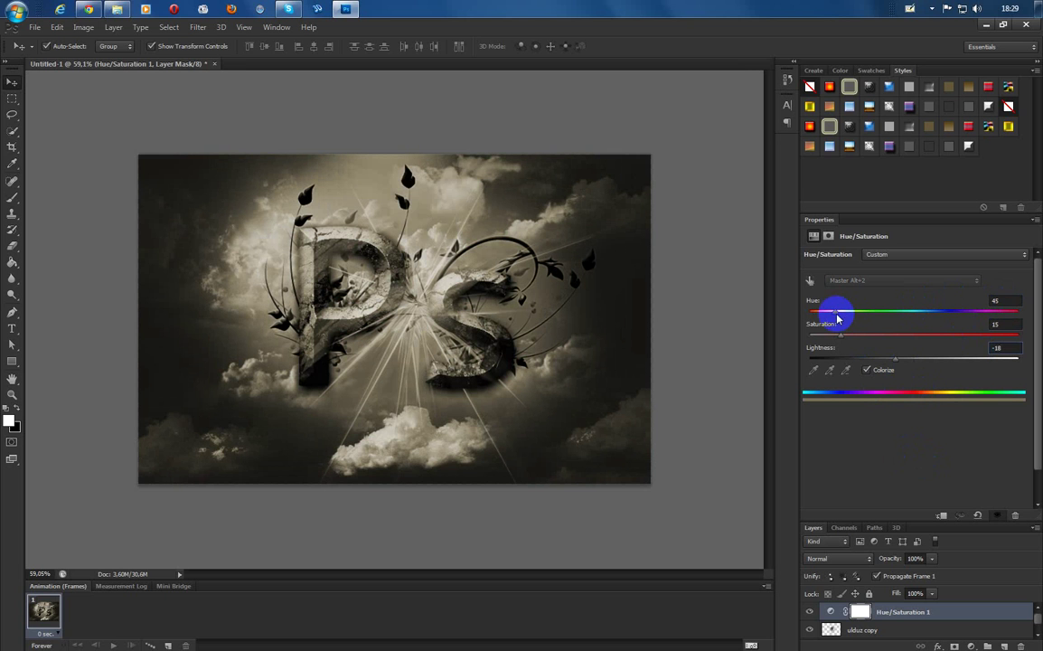
Change the colorizing hue to 93 for a green tint and collapse the adjustment settings
{"action": "left_click_drag", "start_coordinate": [841, 315], "coordinate": [864, 313]}
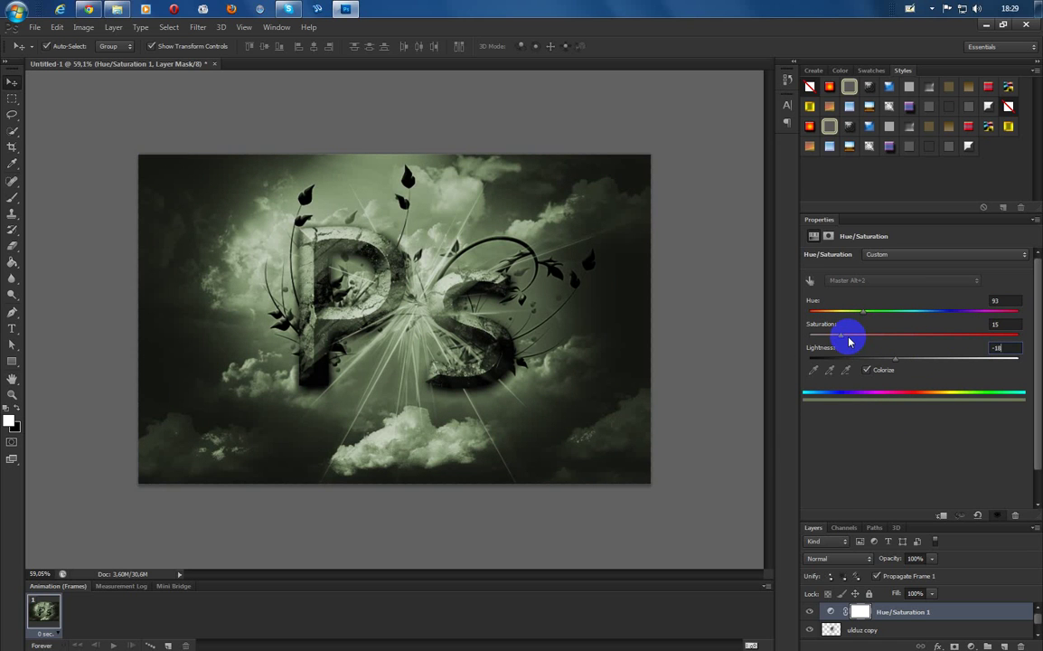
{"action": "double_click", "coordinate": [831, 220]}
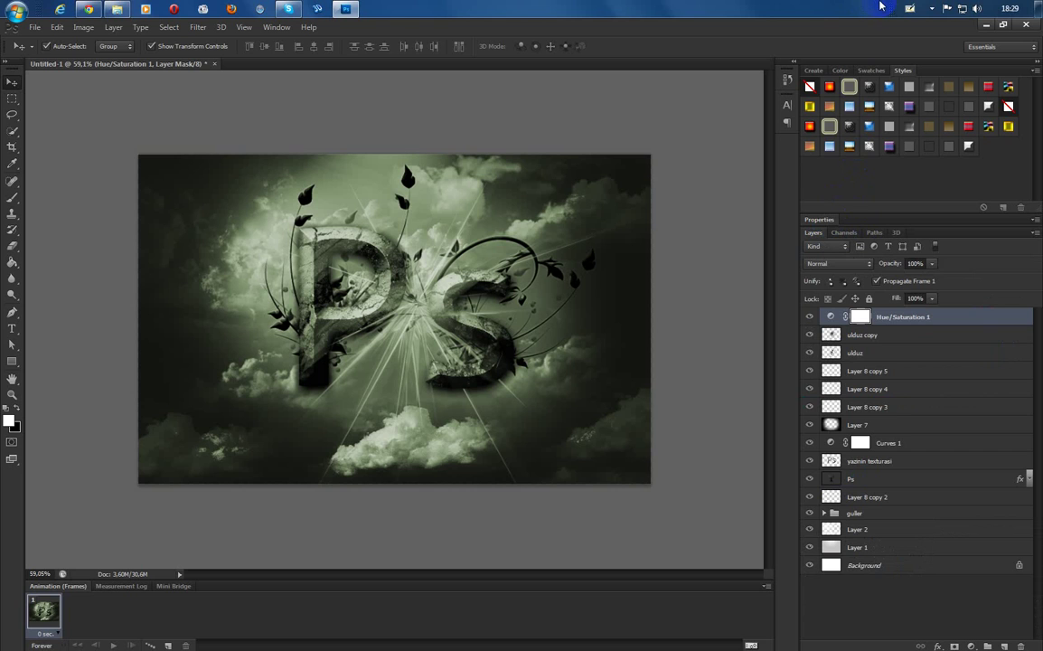
{"action": "left_click", "coordinate": [988, 76]}
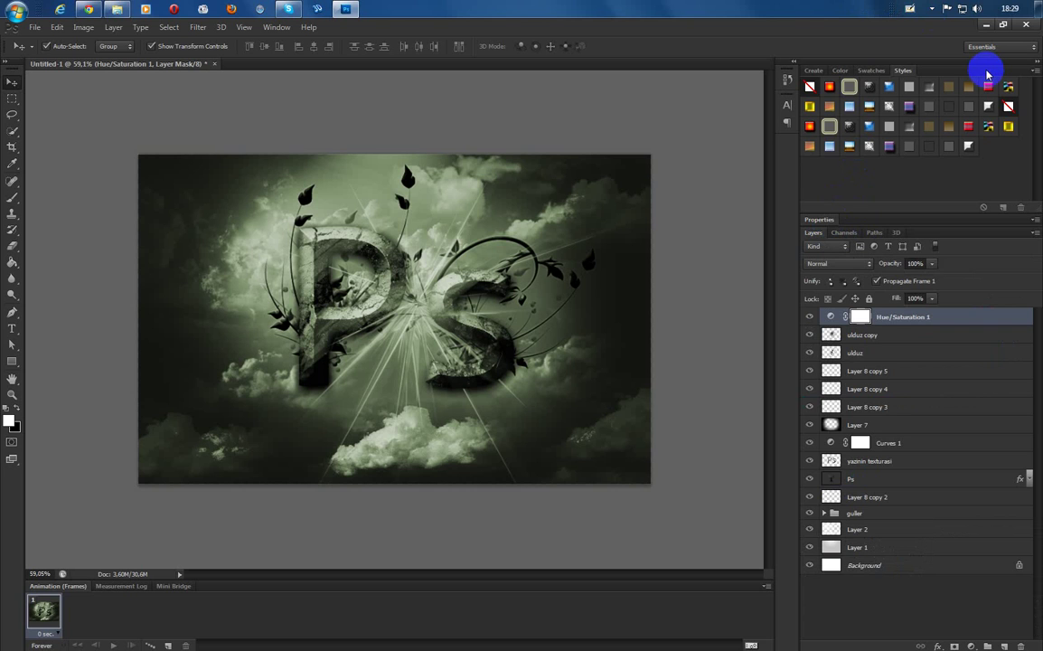
{"action": "left_click_drag", "start_coordinate": [989, 76], "coordinate": [1005, 645]}
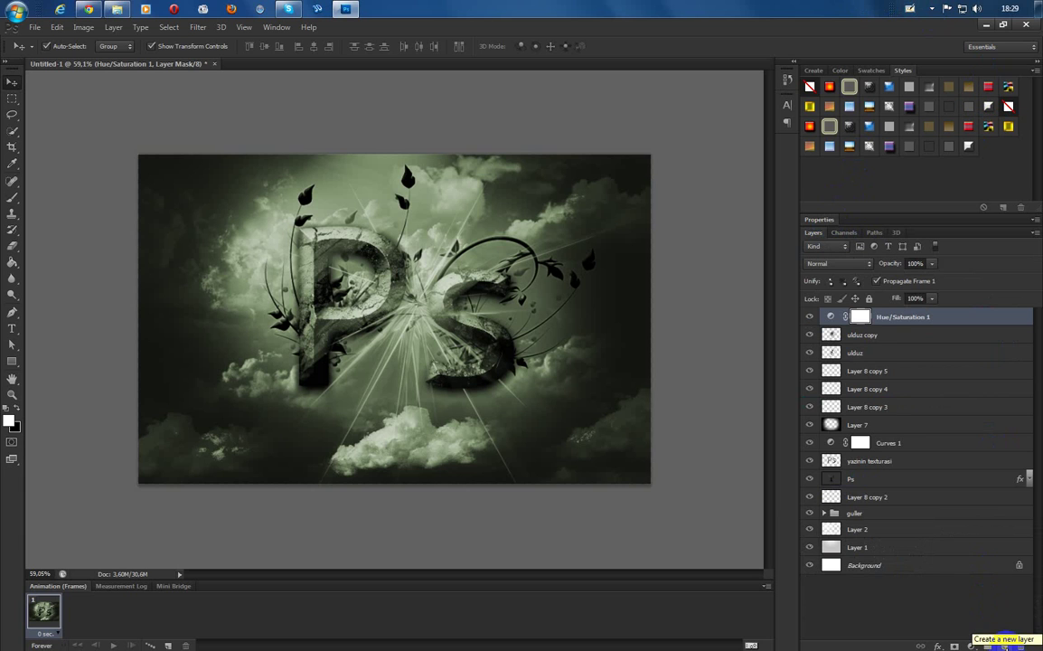
Add a Curves adjustment layer on top and bend it into an S-curve, lowering the shadows and raising input 216 to output 238
{"action": "left_click", "coordinate": [972, 643]}
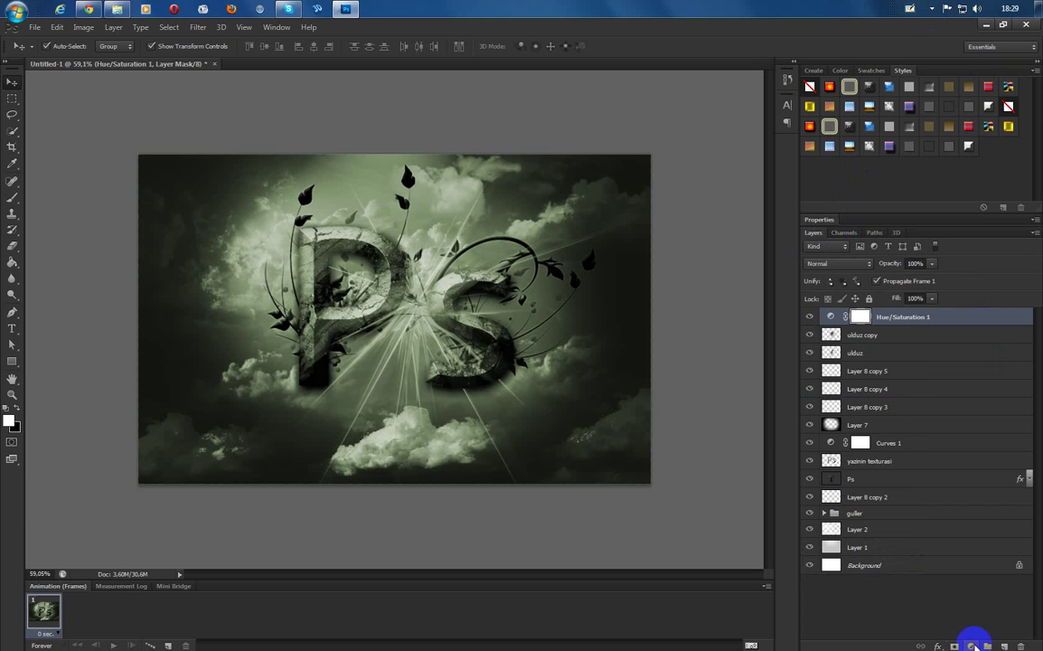
{"action": "left_click", "coordinate": [973, 643]}
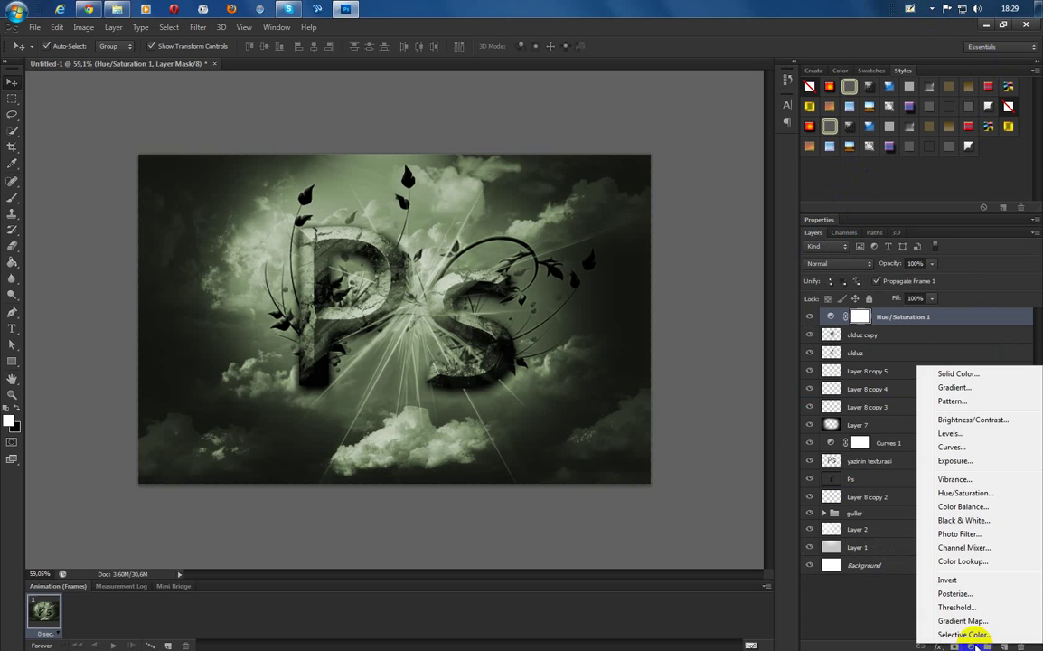
{"action": "left_click", "coordinate": [972, 449]}
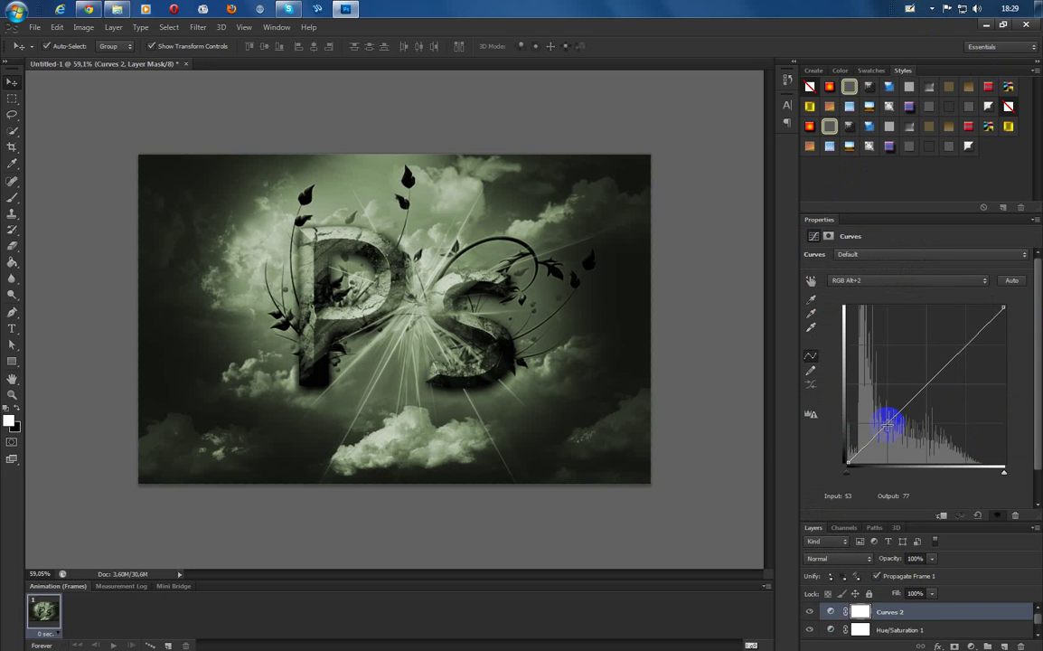
{"action": "left_click_drag", "start_coordinate": [890, 417], "coordinate": [912, 441]}
{"action": "left_click_drag", "start_coordinate": [971, 347], "coordinate": [980, 315]}
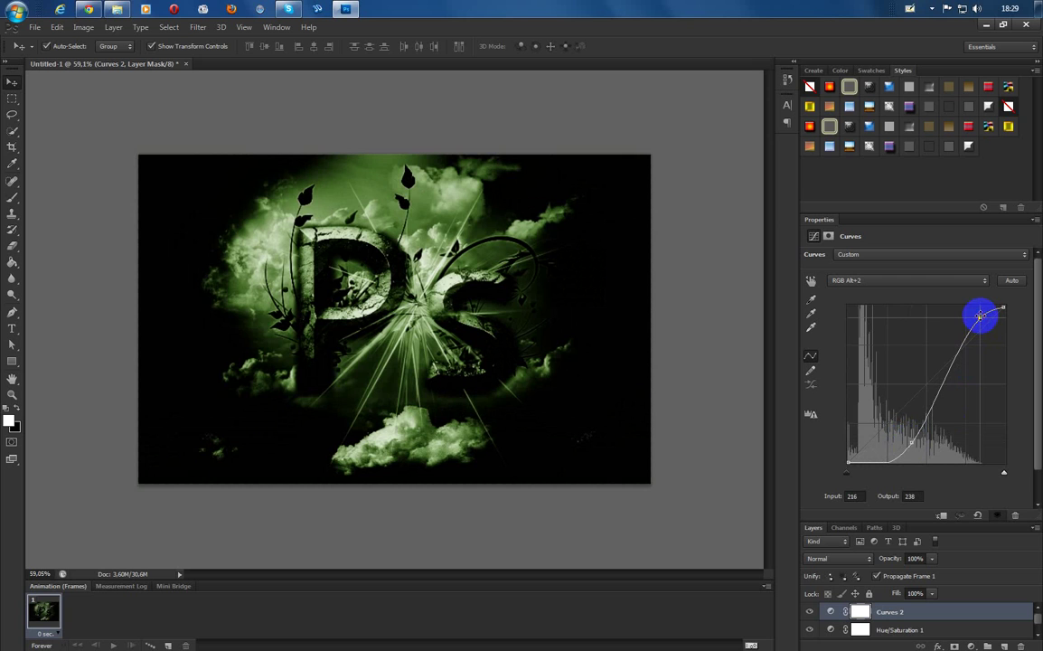
Soften the S-curve by moving the highlight point to input 212, output 231 and the shadow point to input 88, output 55
{"action": "left_click", "coordinate": [906, 443]}
{"action": "left_click_drag", "start_coordinate": [914, 440], "coordinate": [910, 428]}
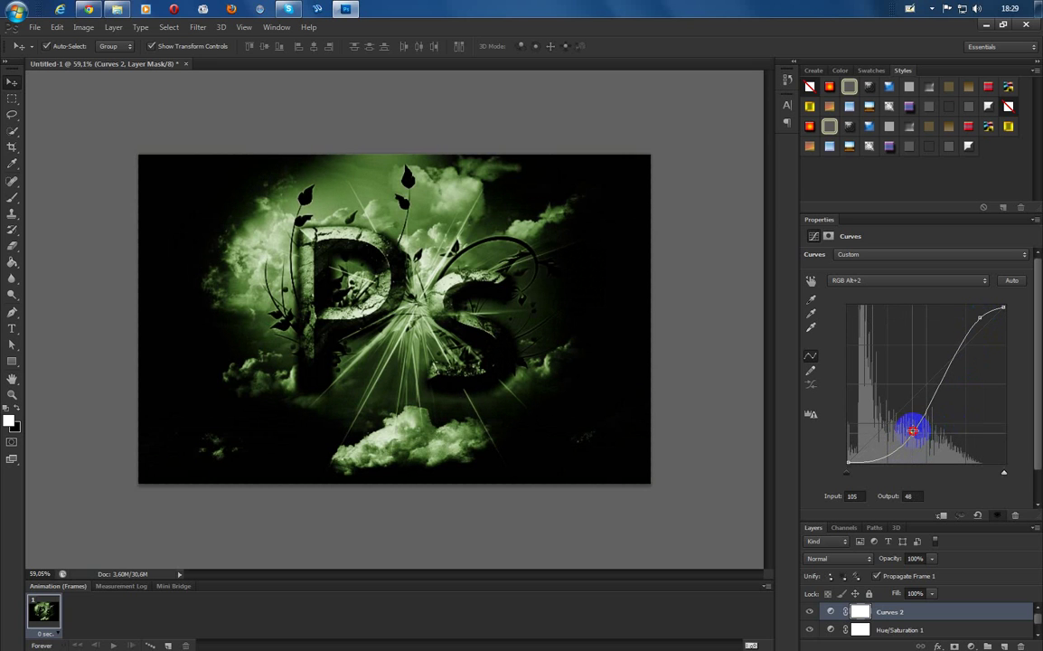
{"action": "mouse_move", "coordinate": [979, 318]}
{"action": "left_mouse_down"}
{"action": "mouse_move", "coordinate": [993, 348]}
{"action": "mouse_move", "coordinate": [979, 322]}
{"action": "left_mouse_up"}
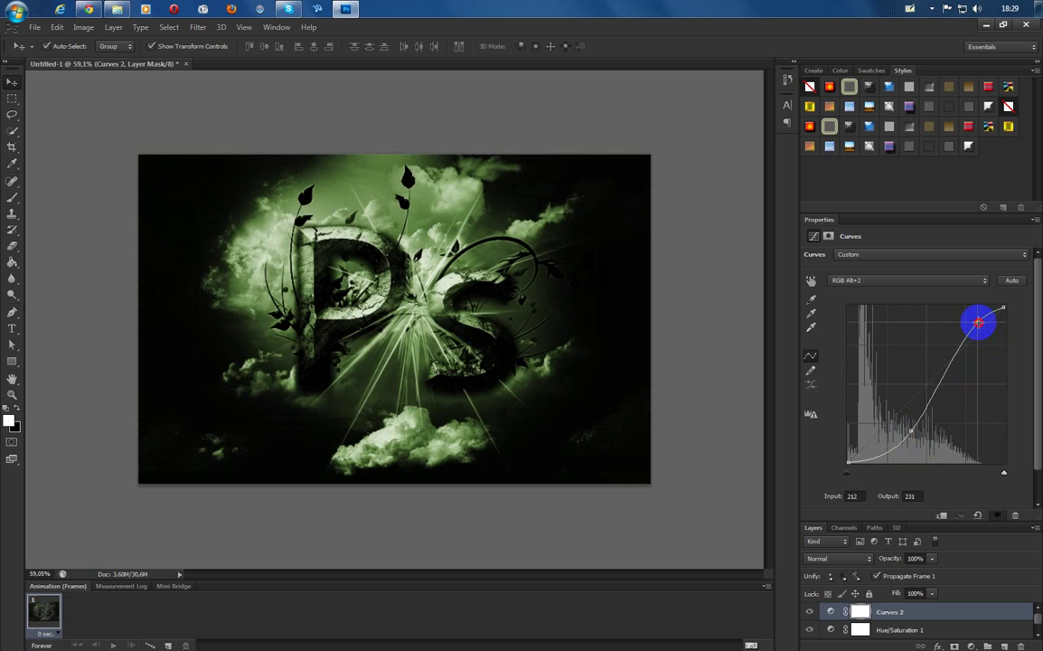
{"action": "mouse_move", "coordinate": [911, 431]}
{"action": "left_mouse_down"}
{"action": "mouse_move", "coordinate": [896, 442]}
{"action": "mouse_move", "coordinate": [902, 430]}
{"action": "left_mouse_up"}
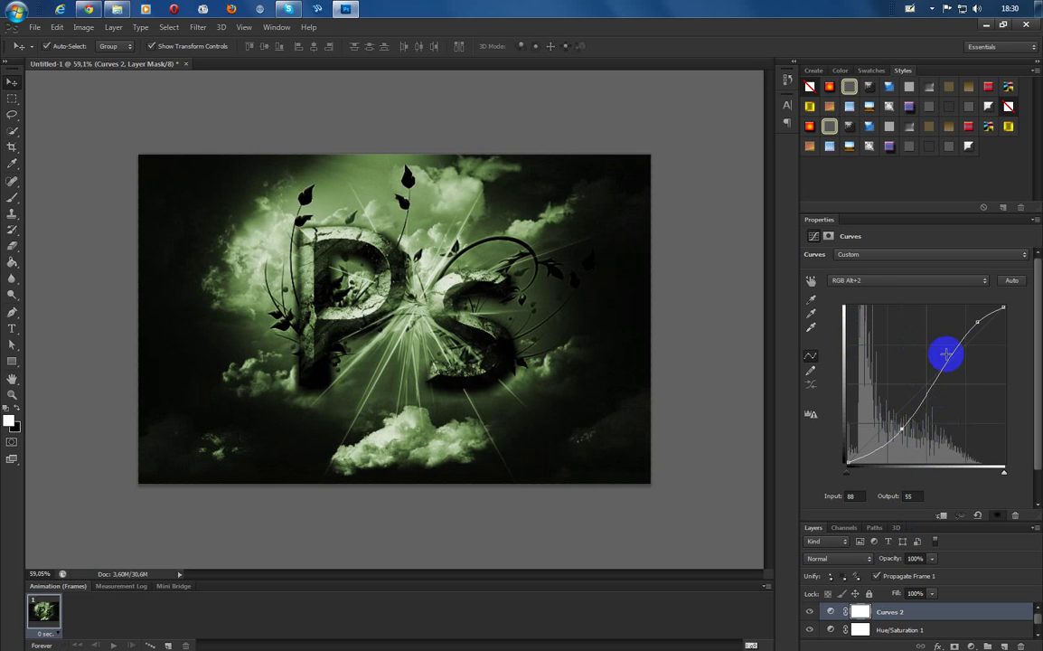
Collapse the adjustment settings and add a new empty layer above Curves 2
{"action": "double_click", "coordinate": [822, 221]}
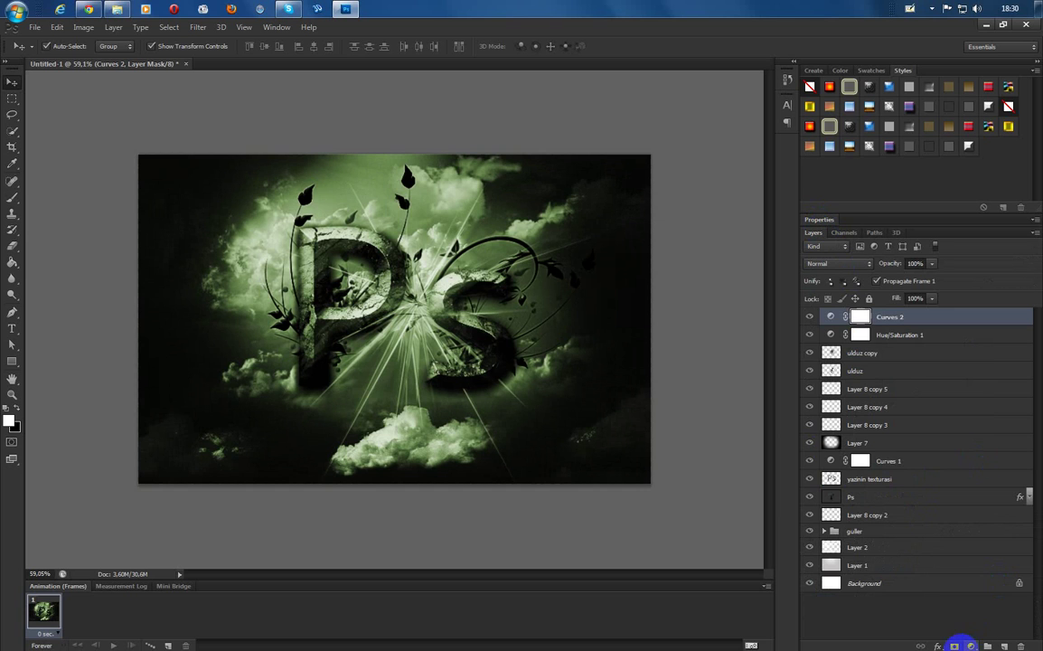
{"action": "left_click", "coordinate": [917, 337]}
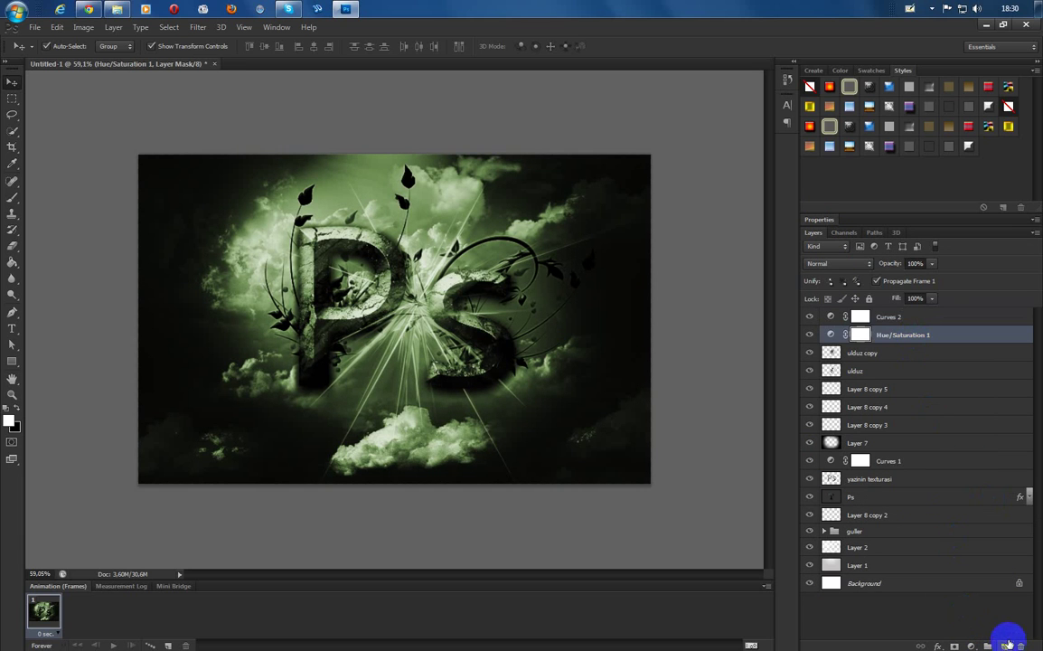
{"action": "left_click", "coordinate": [900, 314]}
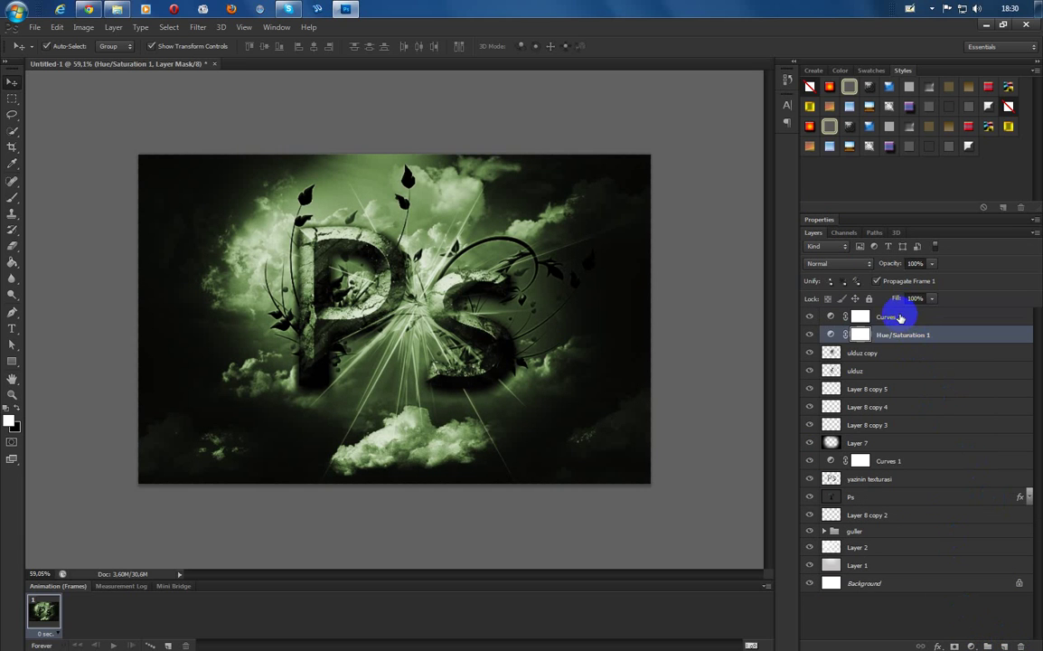
{"action": "left_click", "coordinate": [1003, 644]}
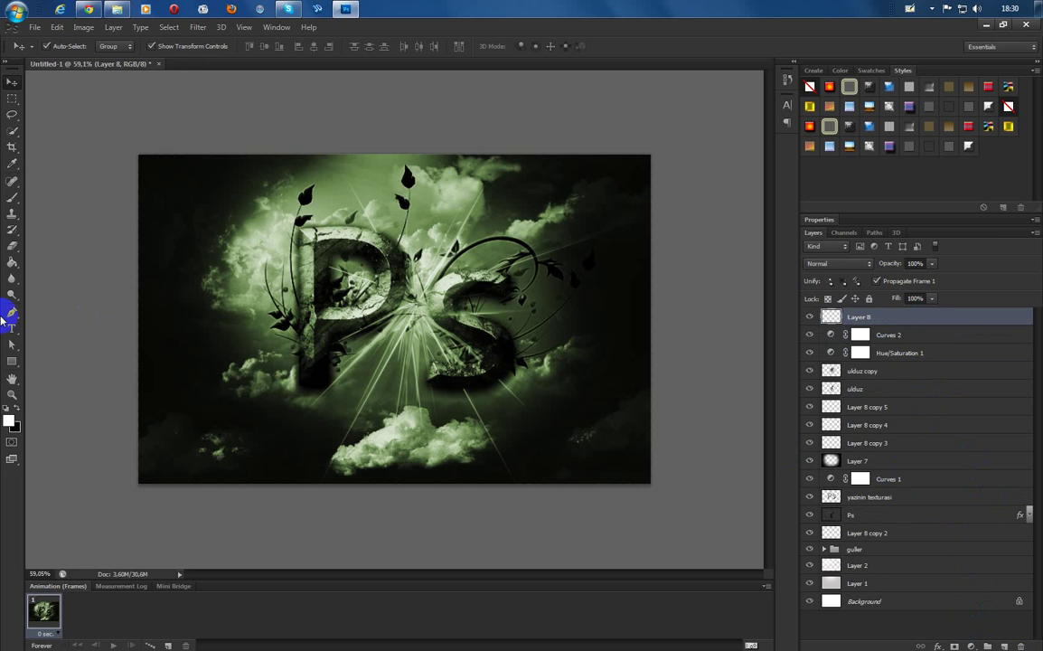
Set up the Brush tool with a soft round tip at 102 px and 0% hardness, using white as the foreground colour
{"action": "left_click", "coordinate": [12, 198]}
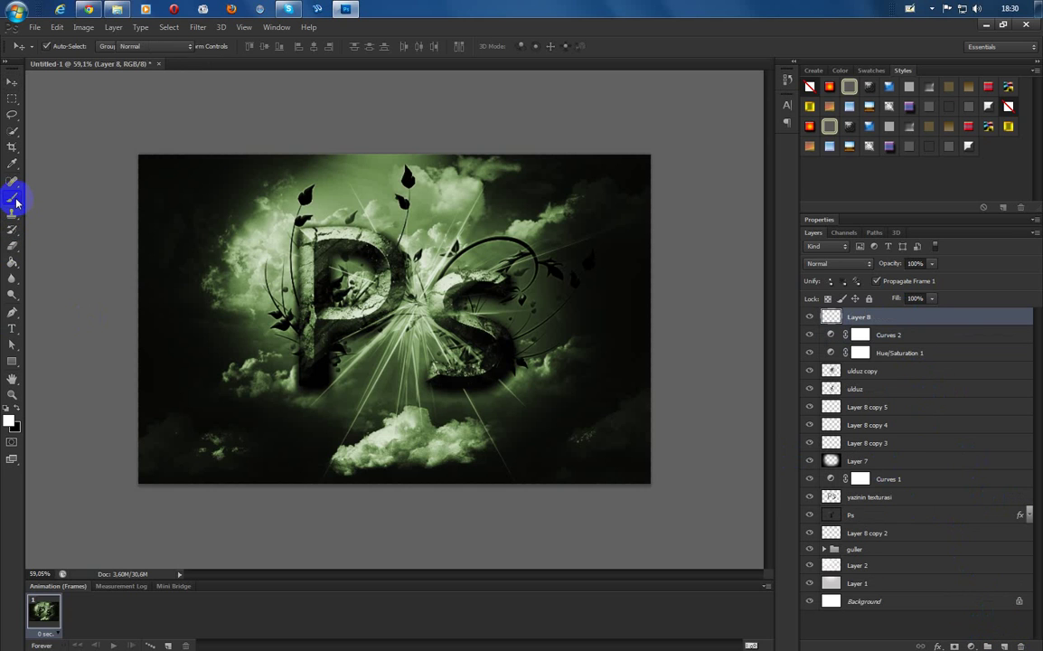
{"action": "right_click", "coordinate": [261, 283]}
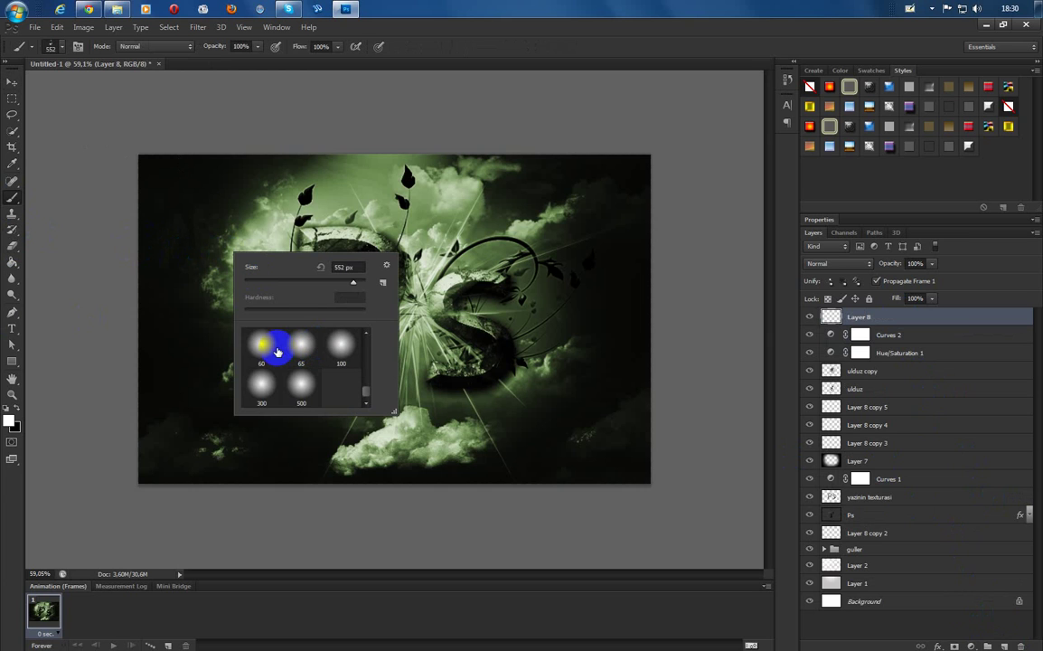
{"action": "left_click", "coordinate": [261, 383]}
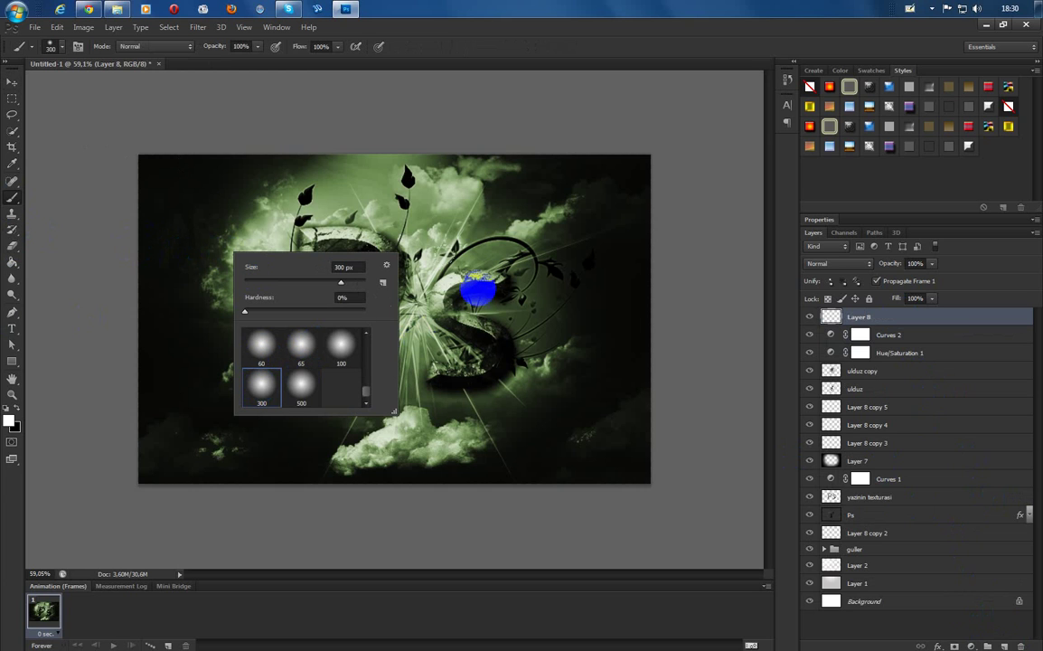
{"action": "left_click", "coordinate": [321, 282]}
{"action": "left_click", "coordinate": [322, 283]}
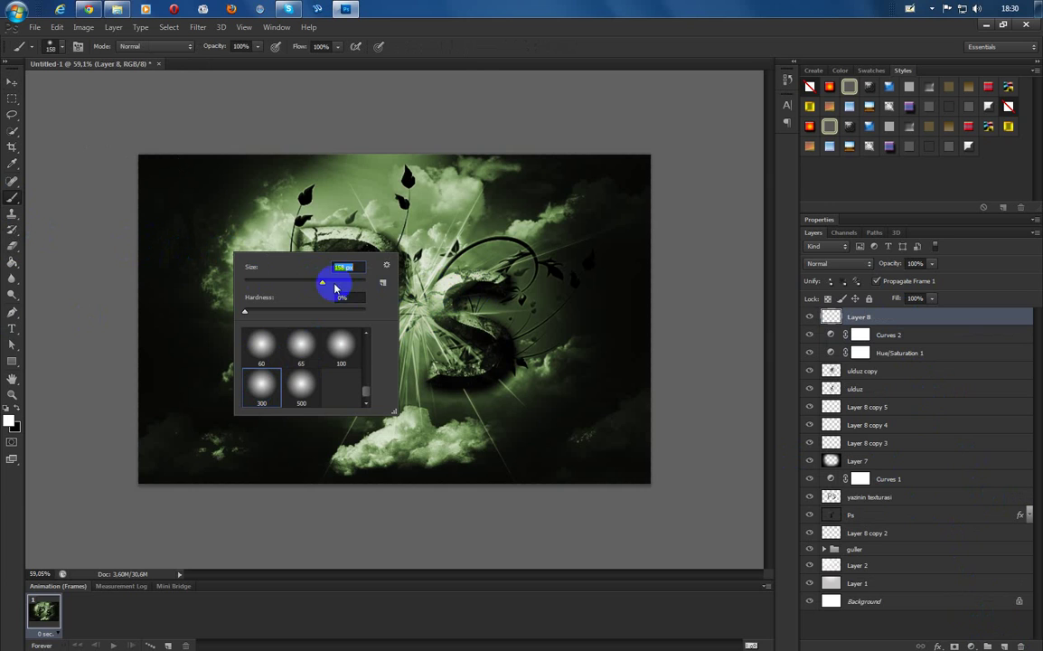
{"action": "left_click_drag", "start_coordinate": [319, 285], "coordinate": [310, 283]}
{"action": "left_click", "coordinate": [320, 284]}
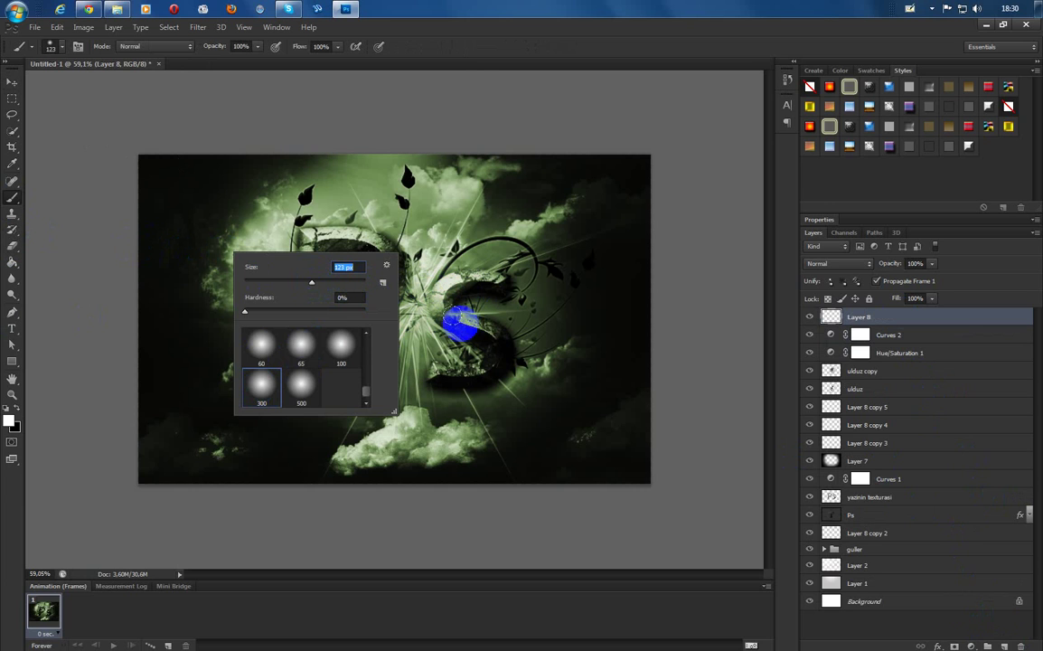
{"action": "left_click", "coordinate": [310, 283]}
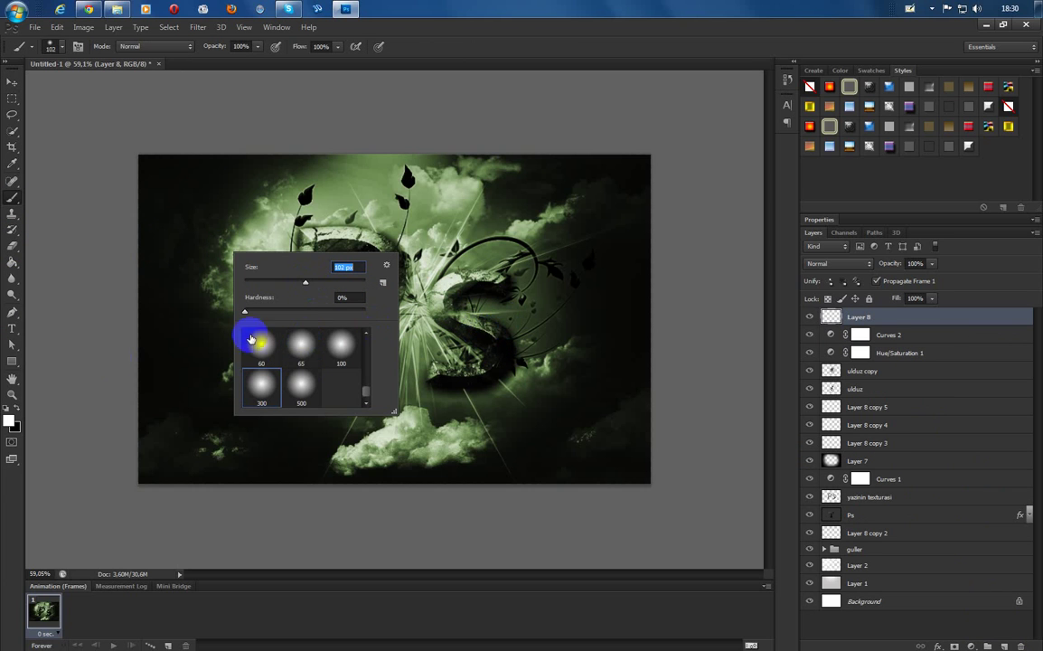
{"action": "left_click", "coordinate": [8, 419]}
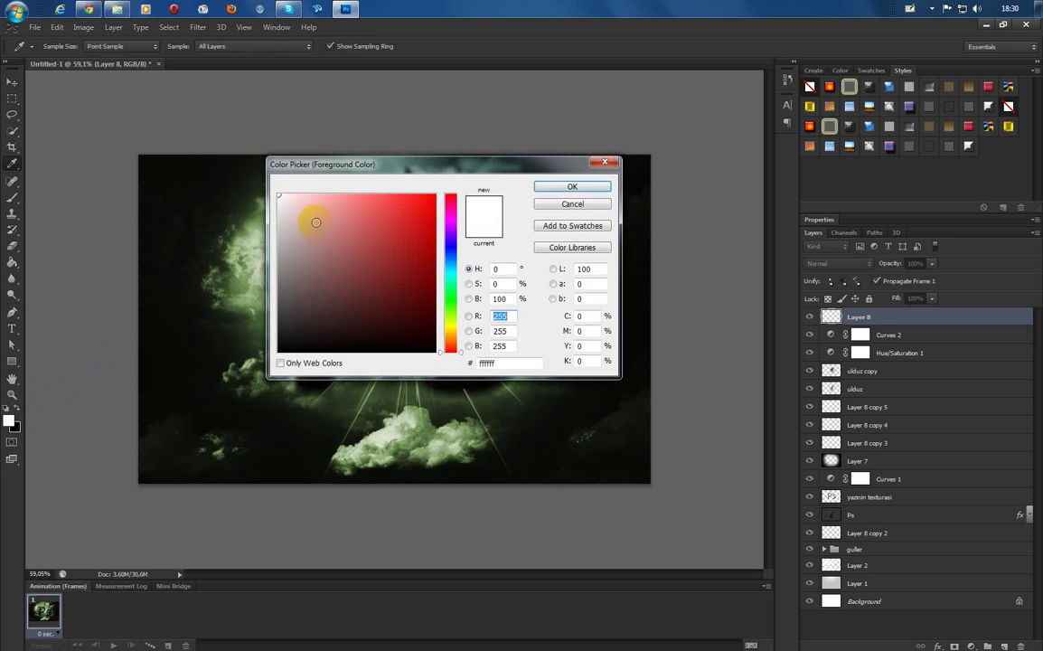
{"action": "left_click", "coordinate": [572, 185]}
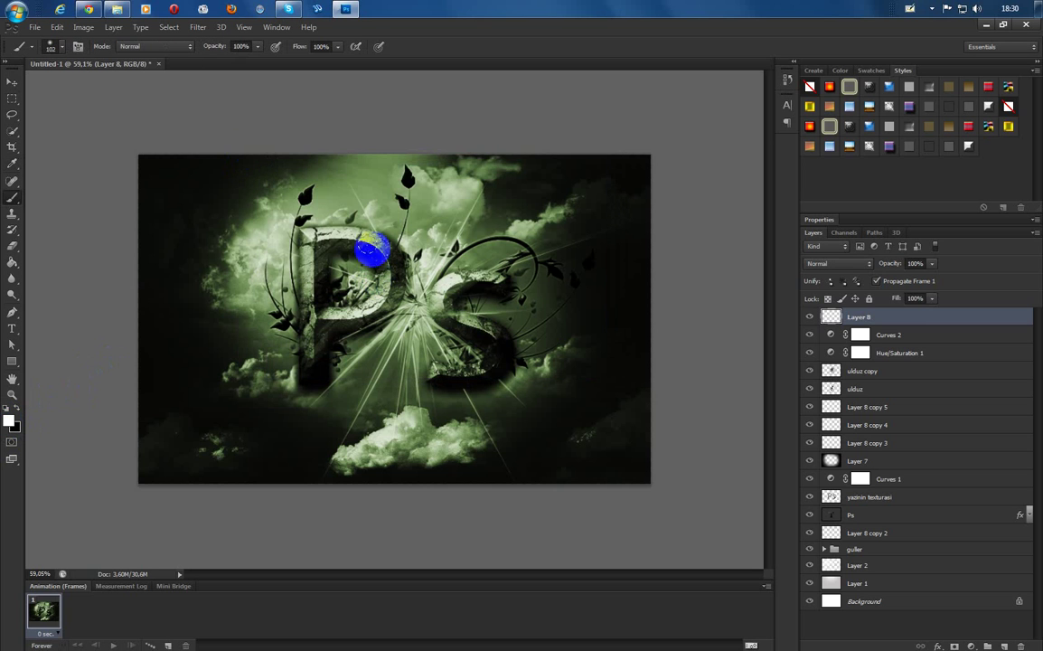
Paint six soft white dabs, three on the P and three on the S, and set the layer's blending mode to Overlay
{"action": "left_click", "coordinate": [311, 236]}
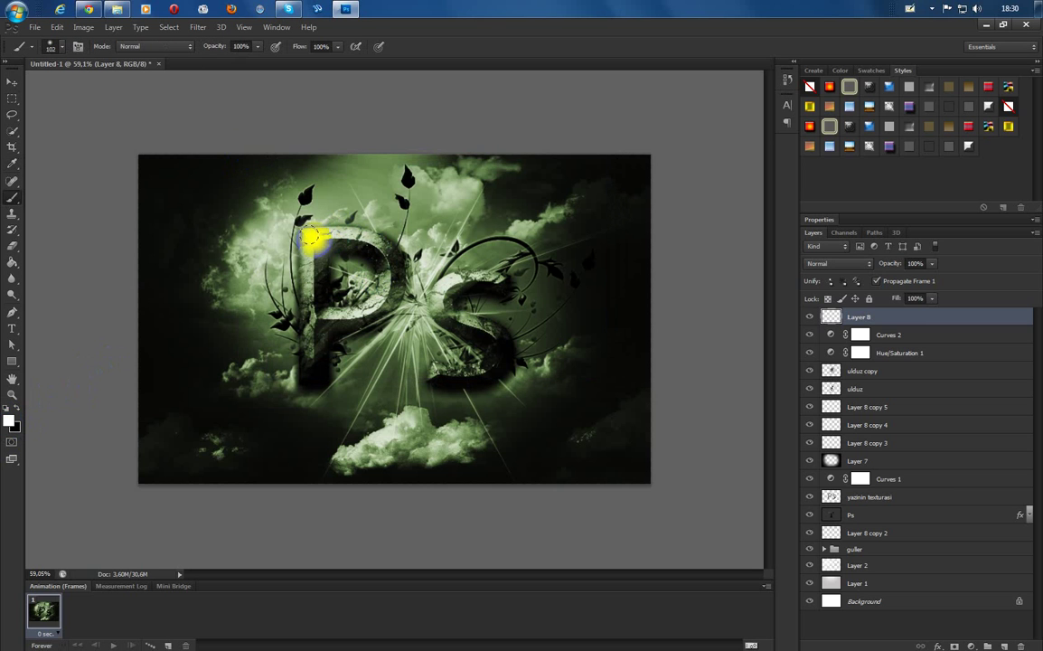
{"action": "mouse_move", "coordinate": [316, 341]}
{"action": "left_mouse_down"}
{"action": "mouse_move", "coordinate": [310, 313]}
{"action": "mouse_move", "coordinate": [318, 318]}
{"action": "left_mouse_up"}
{"action": "left_click", "coordinate": [392, 276]}
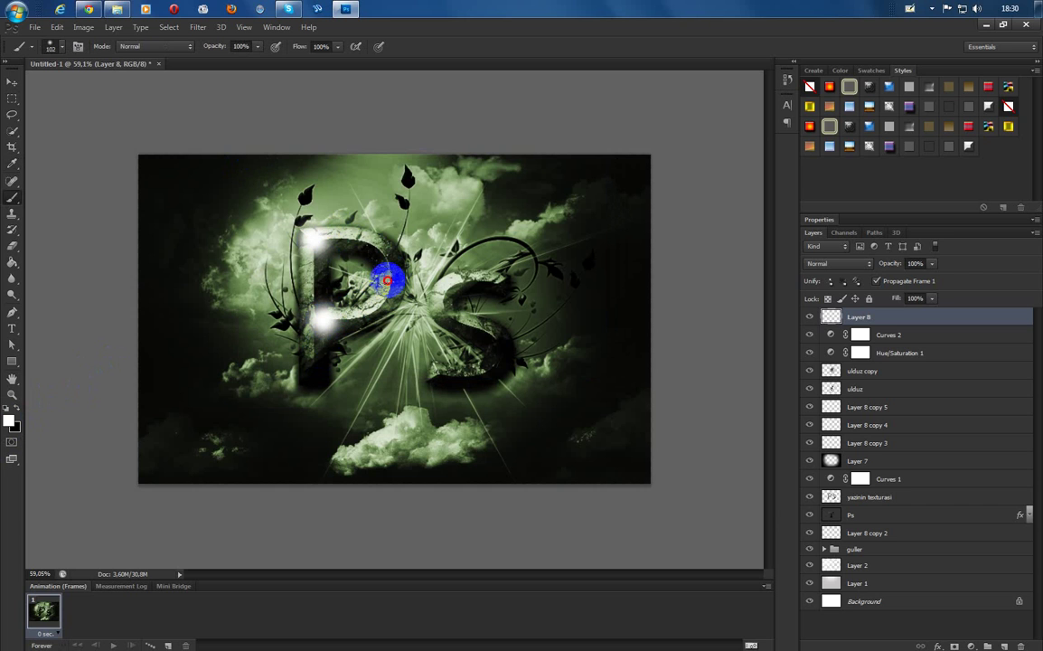
{"action": "left_click_drag", "start_coordinate": [491, 391], "coordinate": [488, 367]}
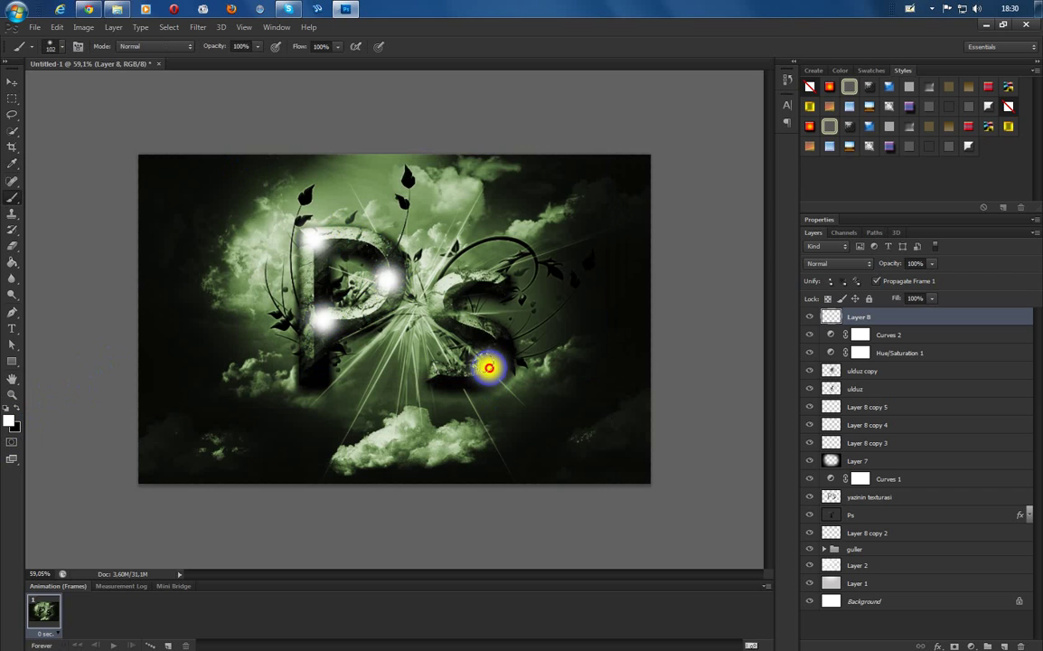
{"action": "mouse_move", "coordinate": [497, 284]}
{"action": "left_mouse_down"}
{"action": "mouse_move", "coordinate": [496, 275]}
{"action": "mouse_move", "coordinate": [442, 370]}
{"action": "mouse_move", "coordinate": [447, 312]}
{"action": "mouse_move", "coordinate": [437, 306]}
{"action": "left_mouse_up"}
{"action": "left_click", "coordinate": [470, 308]}
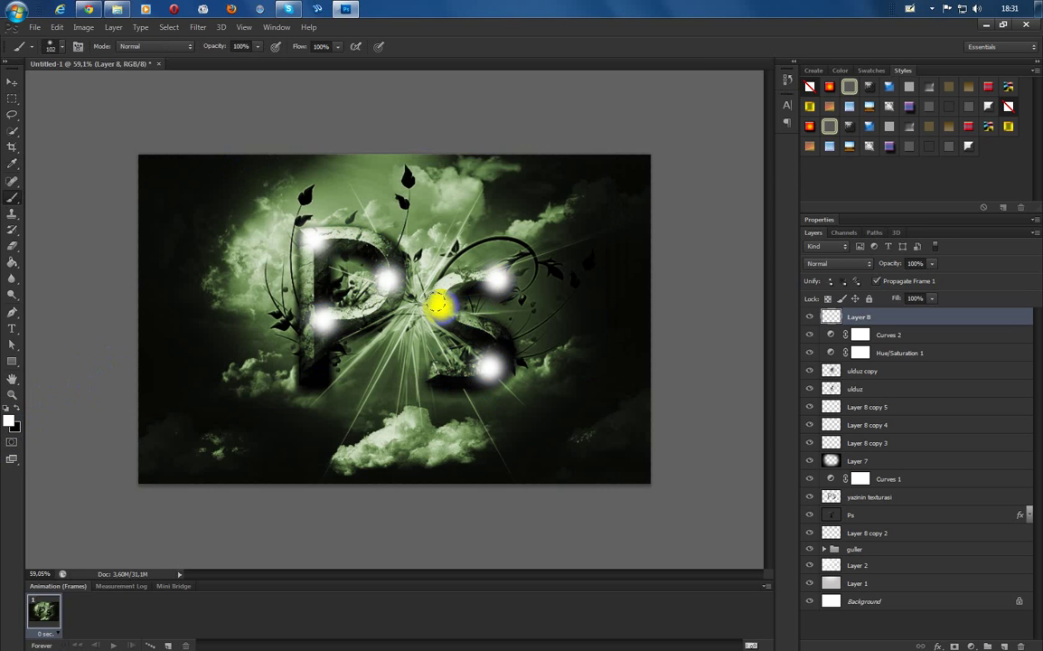
{"action": "left_click_drag", "start_coordinate": [768, 285], "coordinate": [838, 271]}
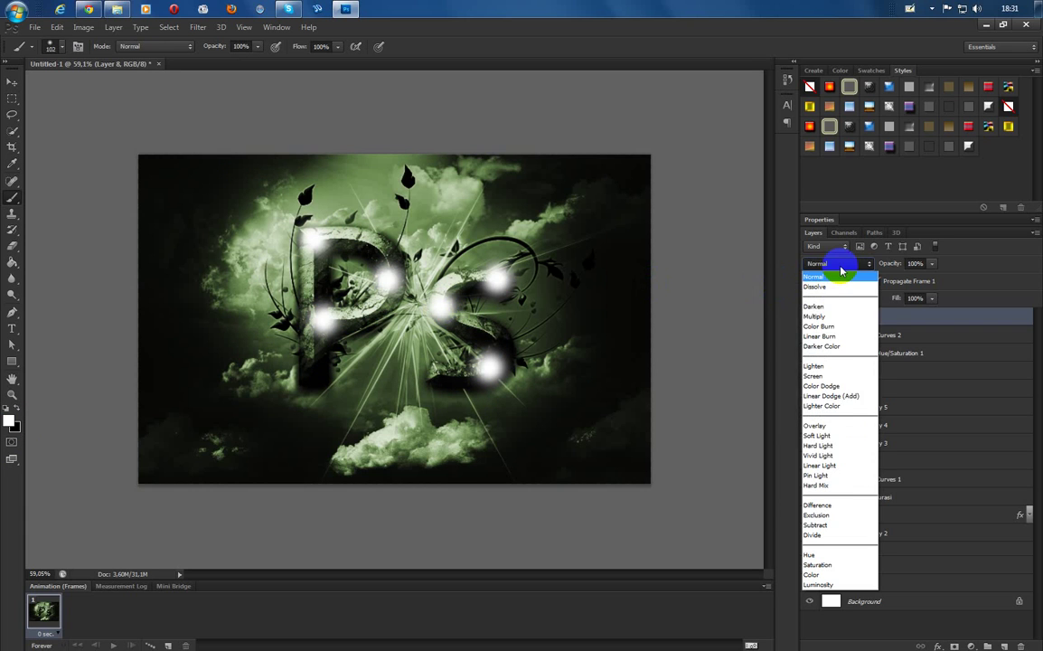
{"action": "left_click", "coordinate": [827, 426]}
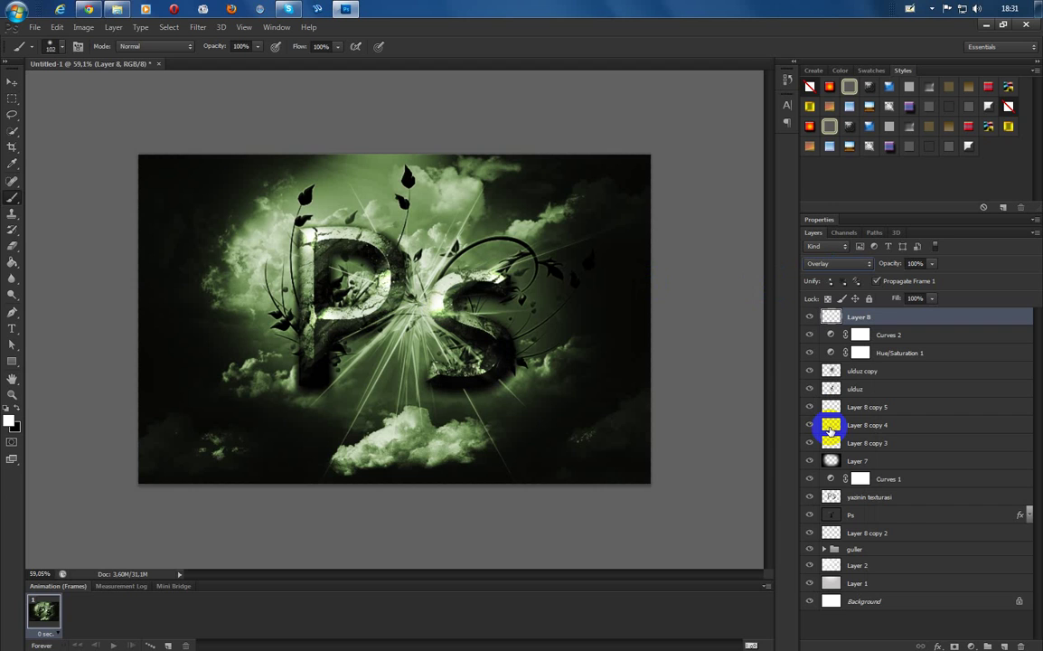
{"action": "mouse_move", "coordinate": [712, 364]}
{"action": "left_mouse_down"}
{"action": "mouse_move", "coordinate": [456, 298]}
{"action": "mouse_move", "coordinate": [527, 368]}
{"action": "left_mouse_up"}
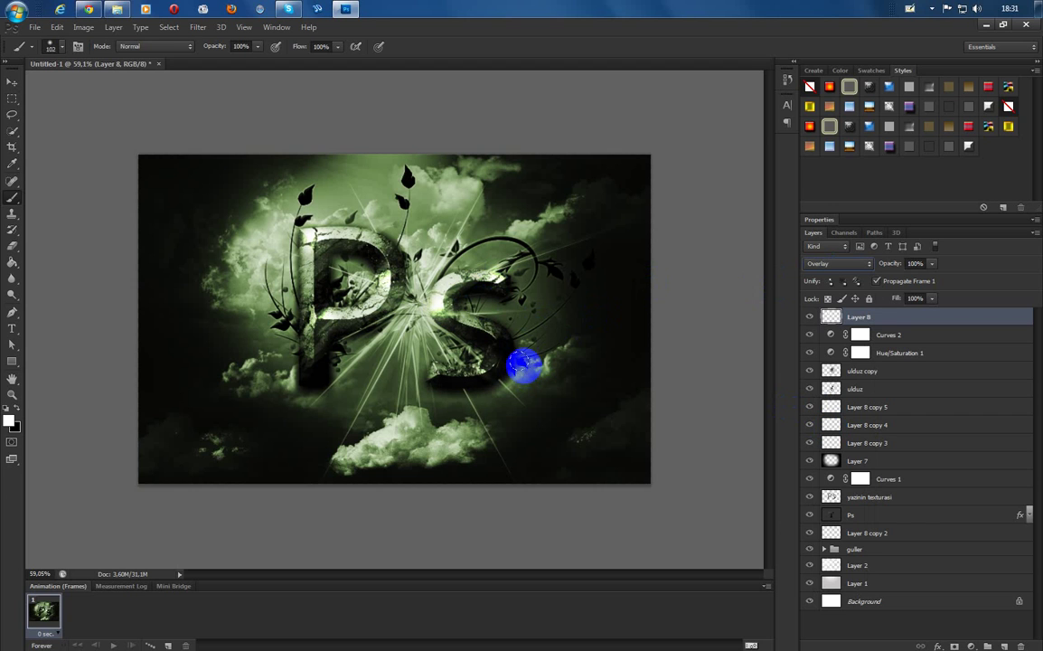
{"action": "left_click_drag", "start_coordinate": [524, 366], "coordinate": [499, 263]}
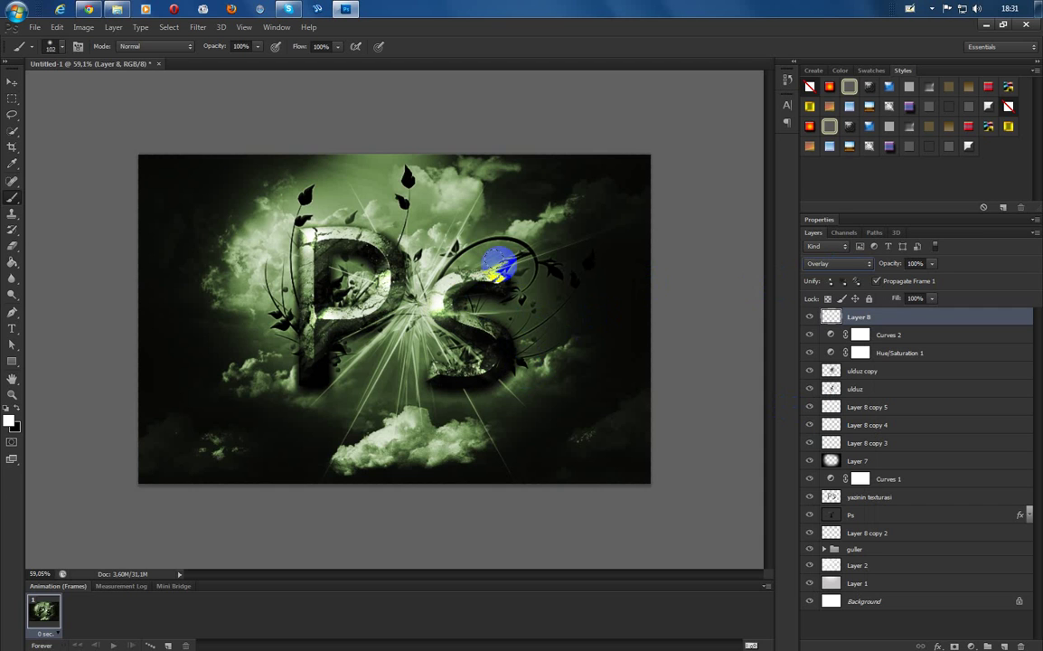
{"action": "mouse_move", "coordinate": [583, 228]}
{"action": "left_mouse_down"}
{"action": "mouse_move", "coordinate": [655, 248]}
{"action": "mouse_move", "coordinate": [621, 272]}
{"action": "left_mouse_up"}
Look through the available brush presets for a star-shaped brush
{"action": "right_click", "coordinate": [384, 293]}
{"action": "scroll", "coordinate": [514, 404], "scroll_direction": "up", "scroll_amount": 5}
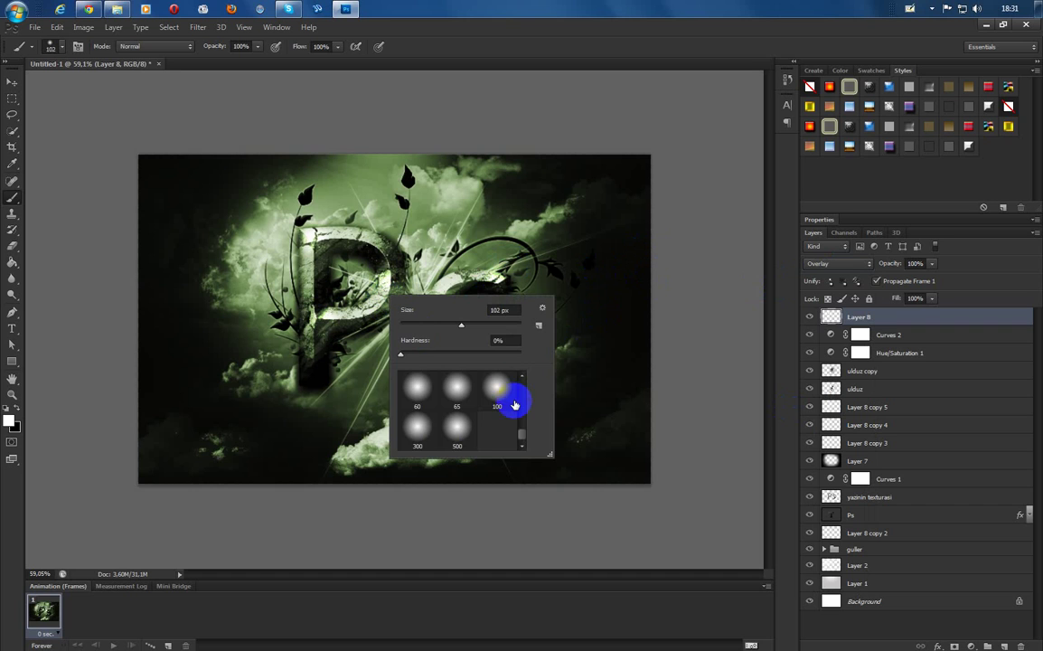
{"action": "scroll", "coordinate": [514, 403], "scroll_direction": "up", "scroll_amount": 3}
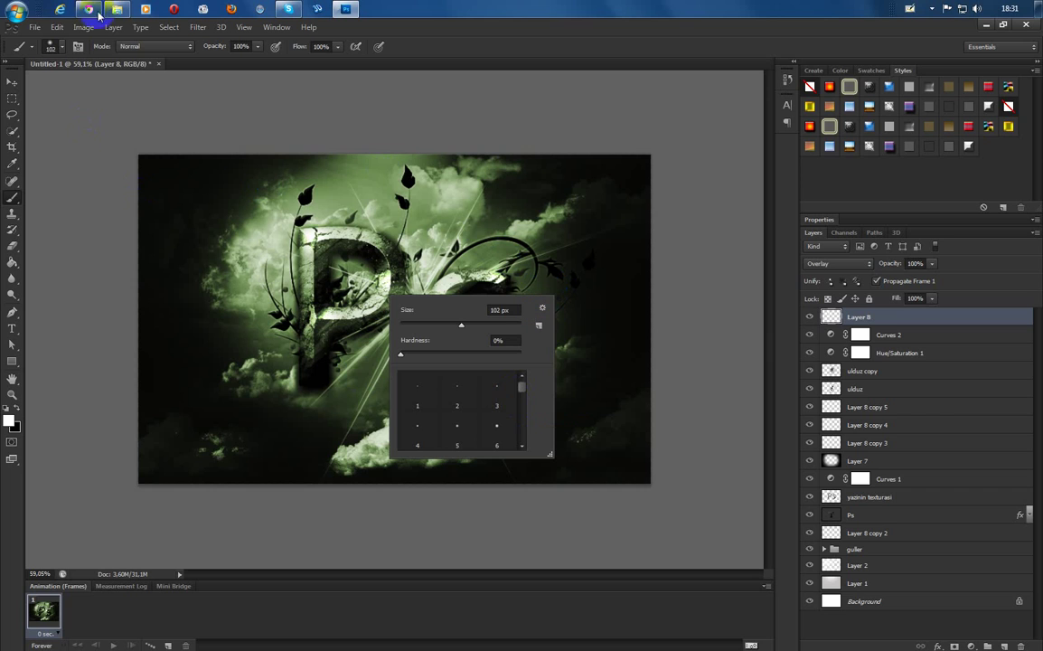
{"action": "left_click", "coordinate": [542, 308]}
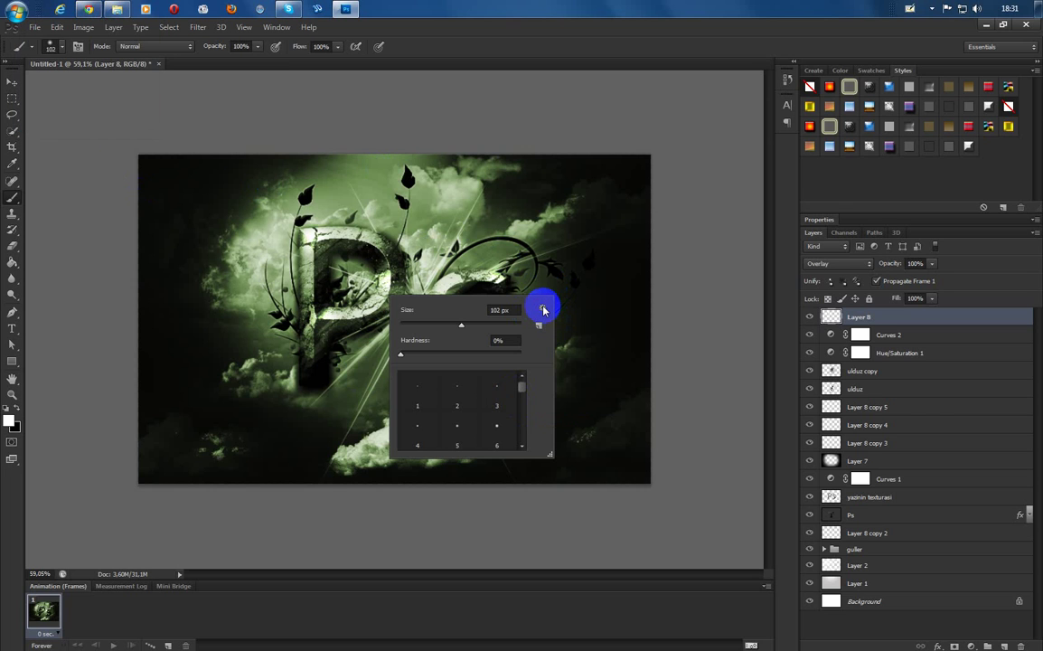
Switch to Chrome and search Google for "star brushes" in a new tab
{"action": "left_click", "coordinate": [90, 10]}
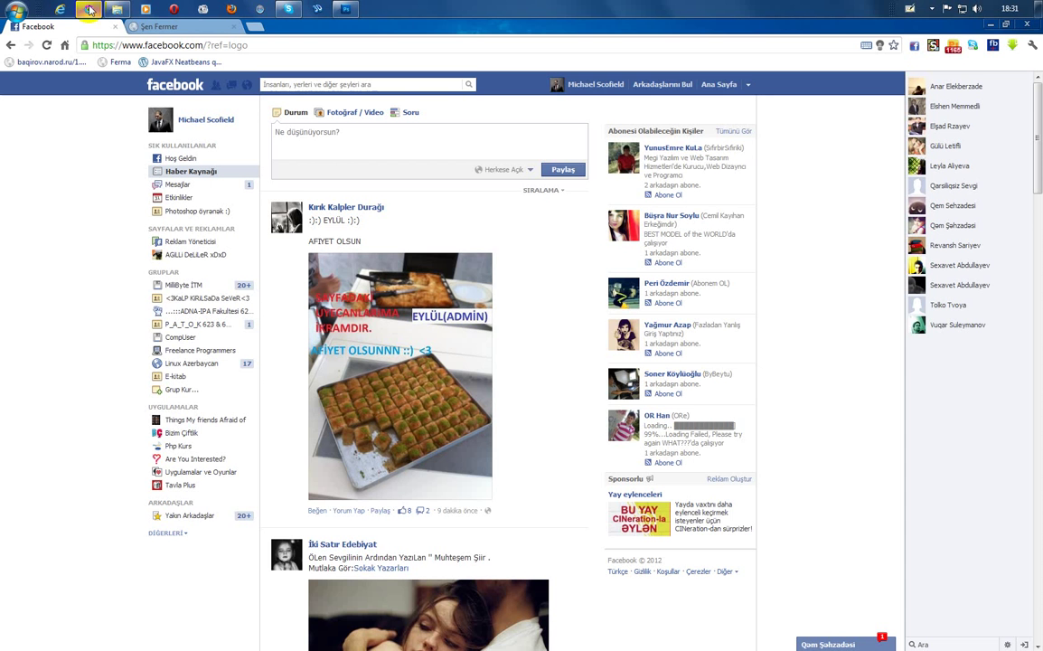
{"action": "left_click", "coordinate": [260, 25]}
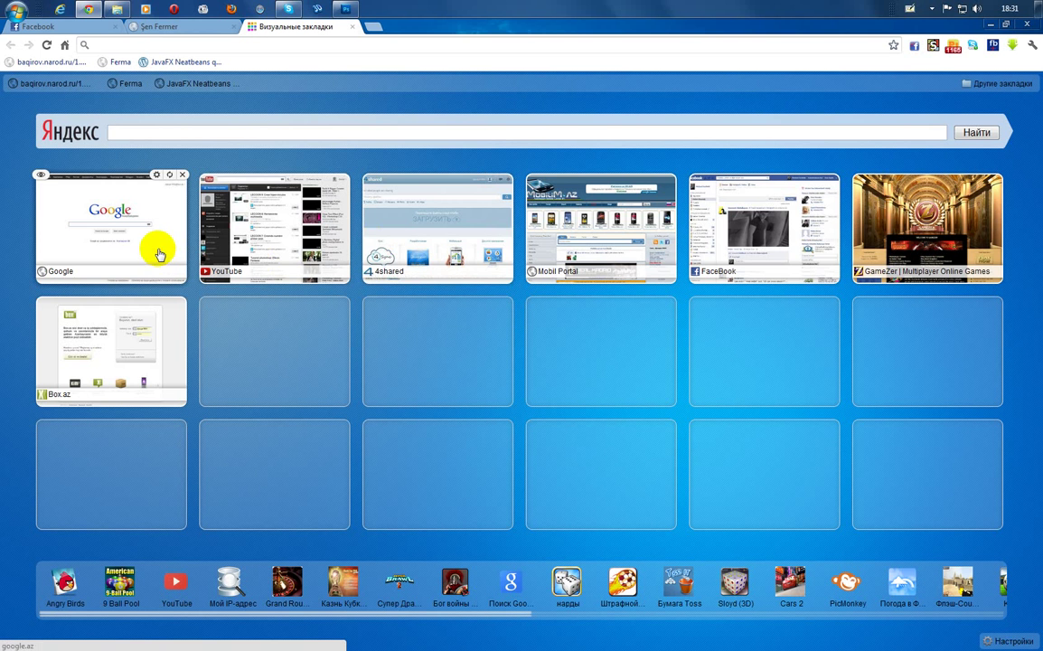
{"action": "left_click", "coordinate": [159, 249]}
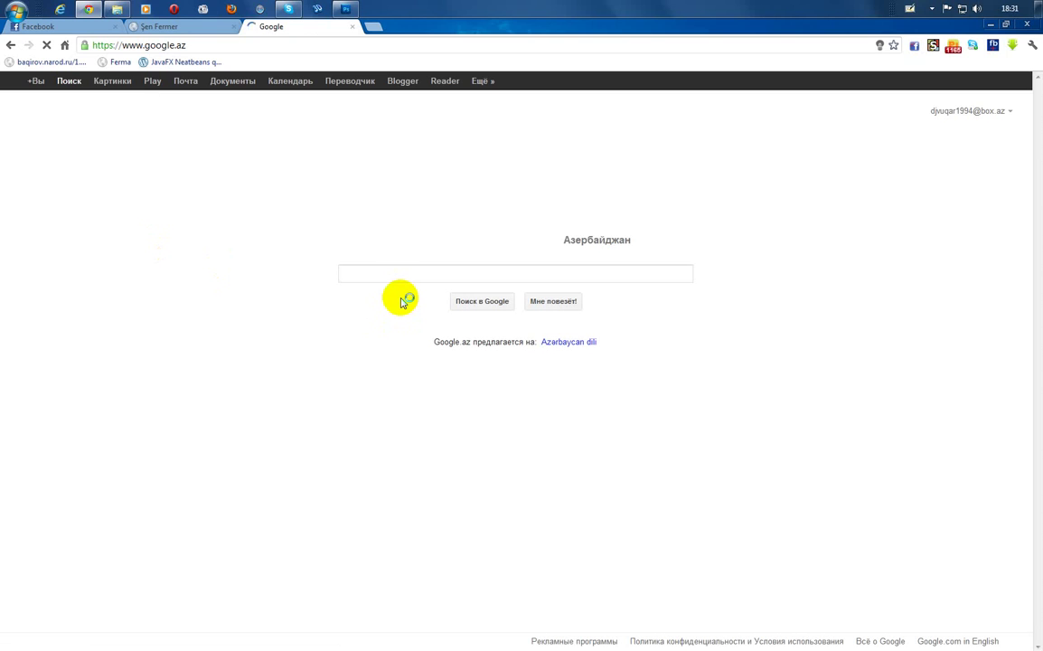
{"action": "left_click", "coordinate": [409, 272]}
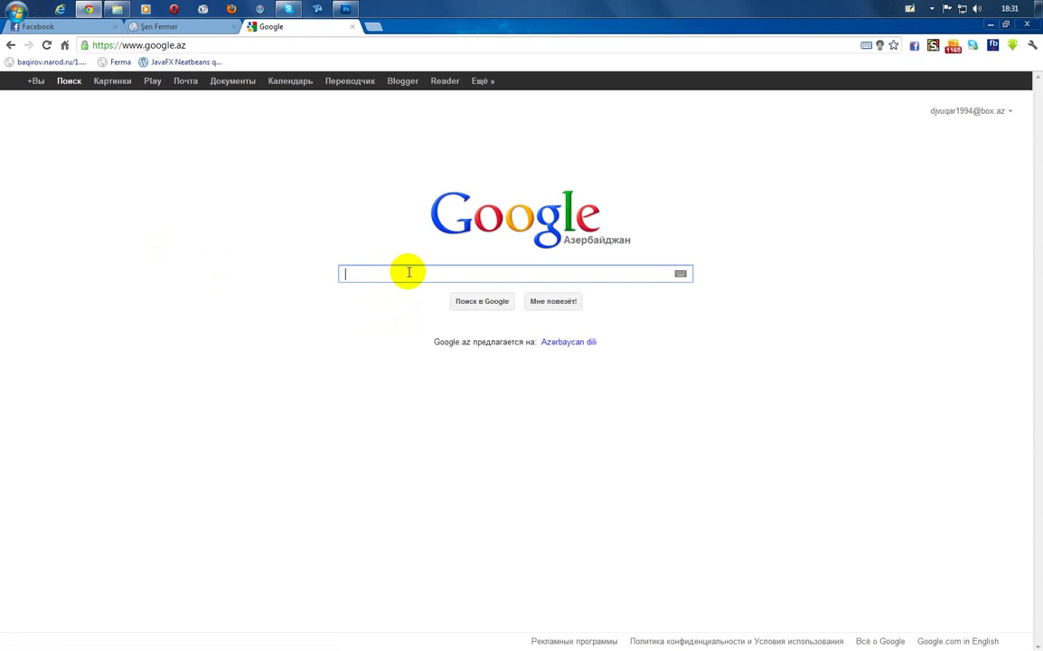
{"action": "type", "text": "star b"}
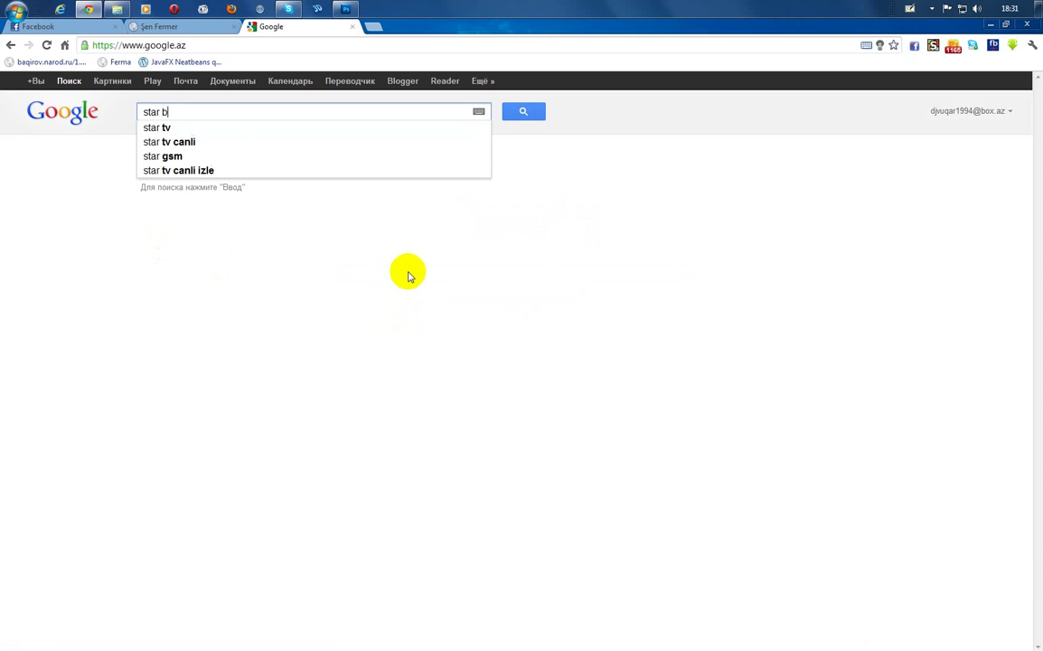
{"action": "type", "text": "rushes"}
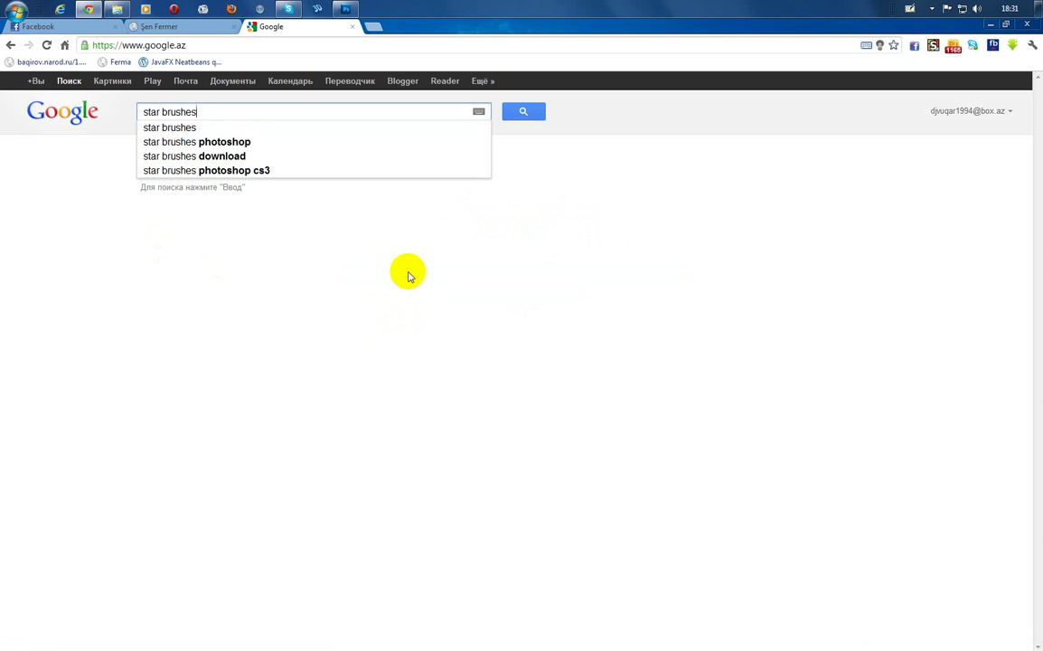
{"action": "key", "text": "Return"}
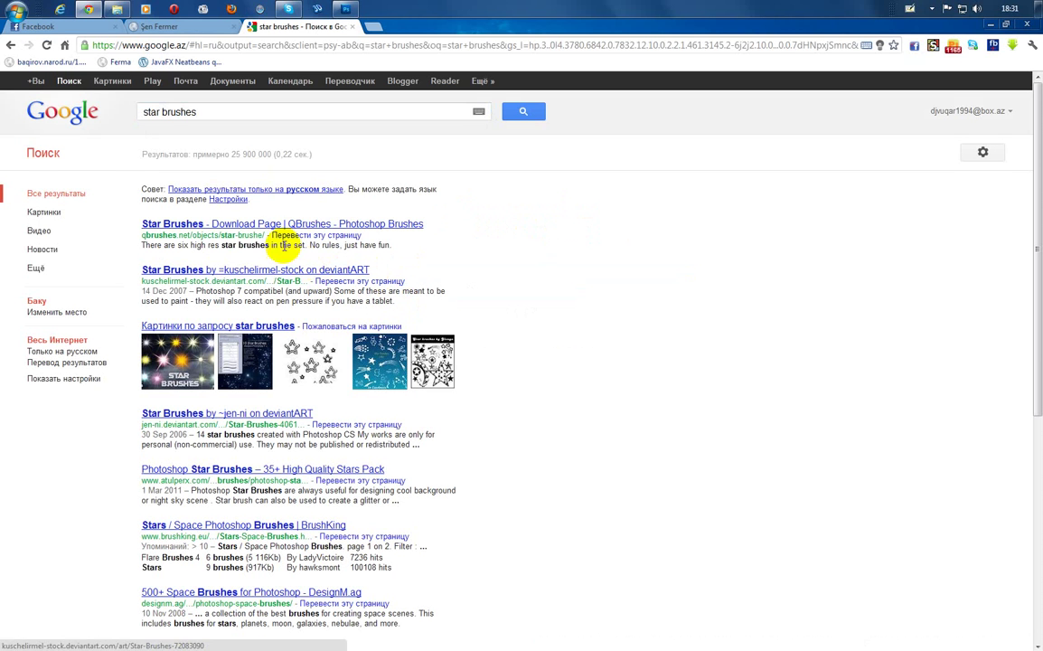
Open the QBrushes result for Star Brushes and start downloading the brush set
{"action": "left_click", "coordinate": [169, 228]}
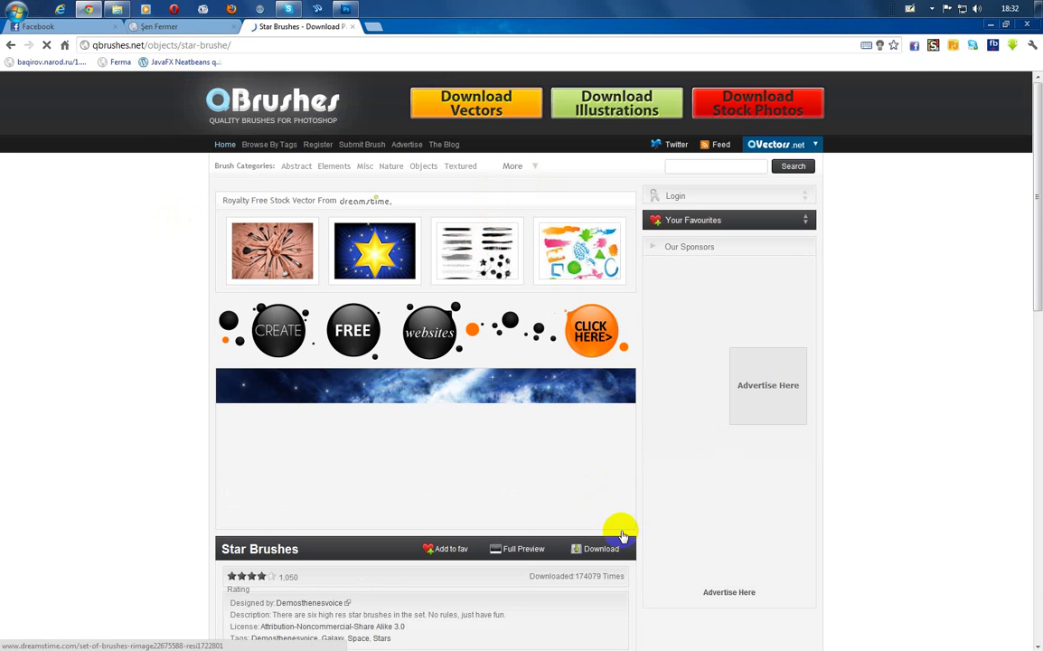
{"action": "scroll", "coordinate": [499, 516], "scroll_direction": "down", "scroll_amount": 1}
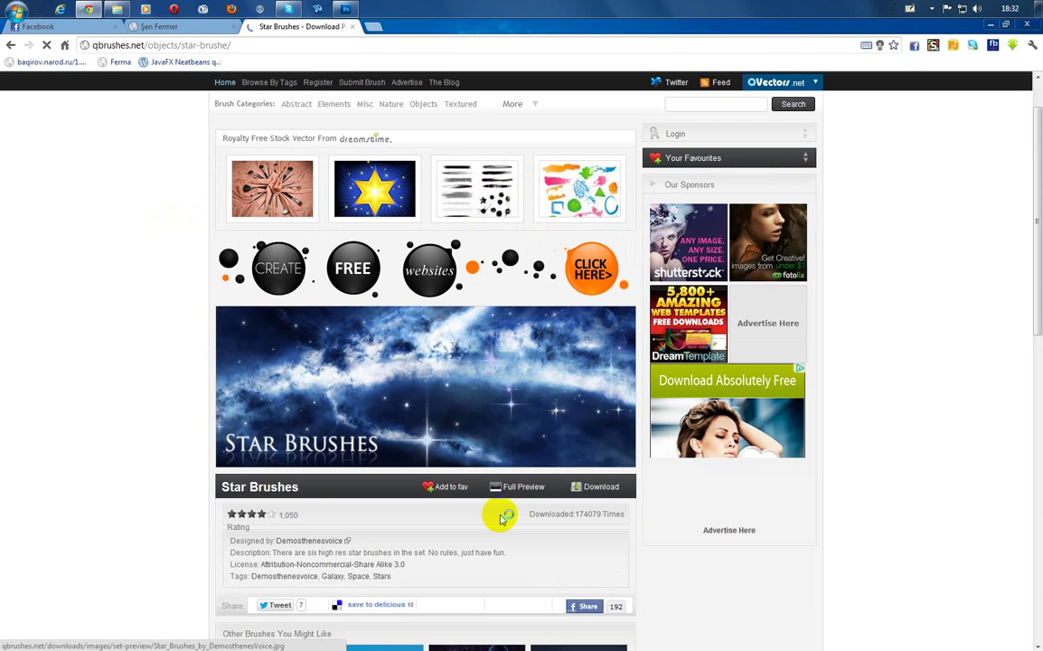
{"action": "left_click", "coordinate": [578, 491]}
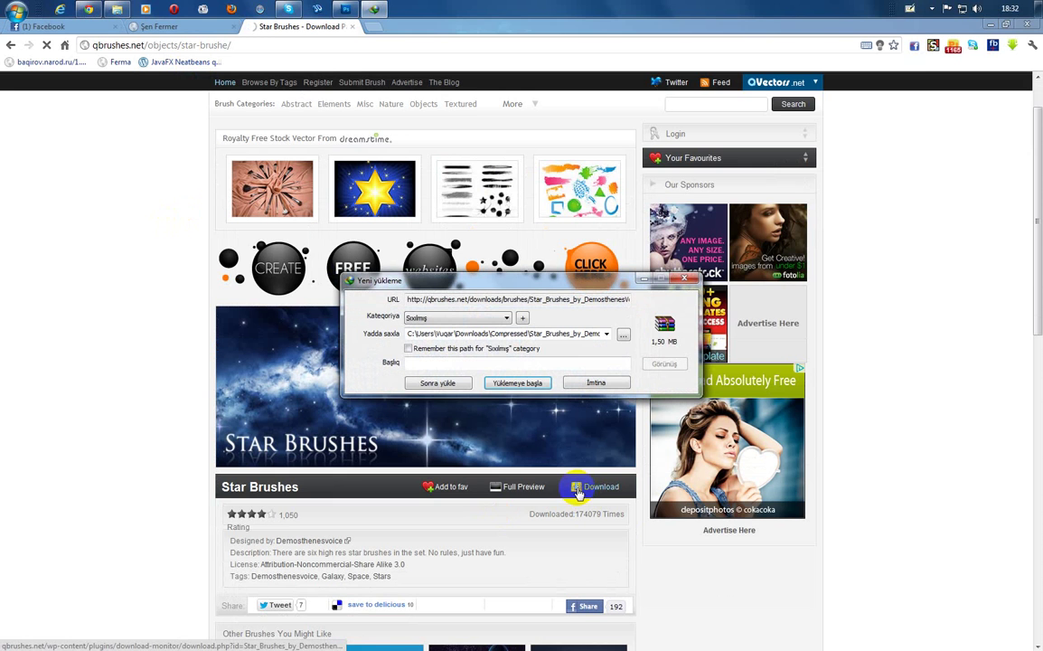
{"action": "left_click", "coordinate": [526, 383]}
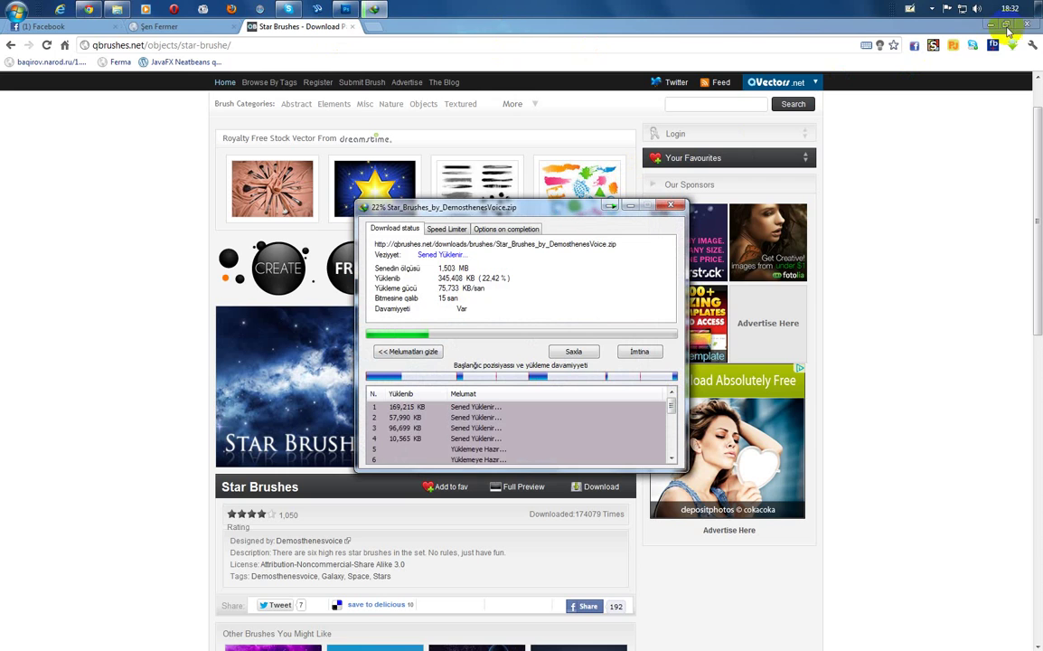
Return to Photoshop by minimizing the browser and move the download progress window off the letters
{"action": "left_click", "coordinate": [990, 24]}
{"action": "left_click", "coordinate": [582, 201]}
{"action": "left_click_drag", "start_coordinate": [583, 201], "coordinate": [805, 174]}
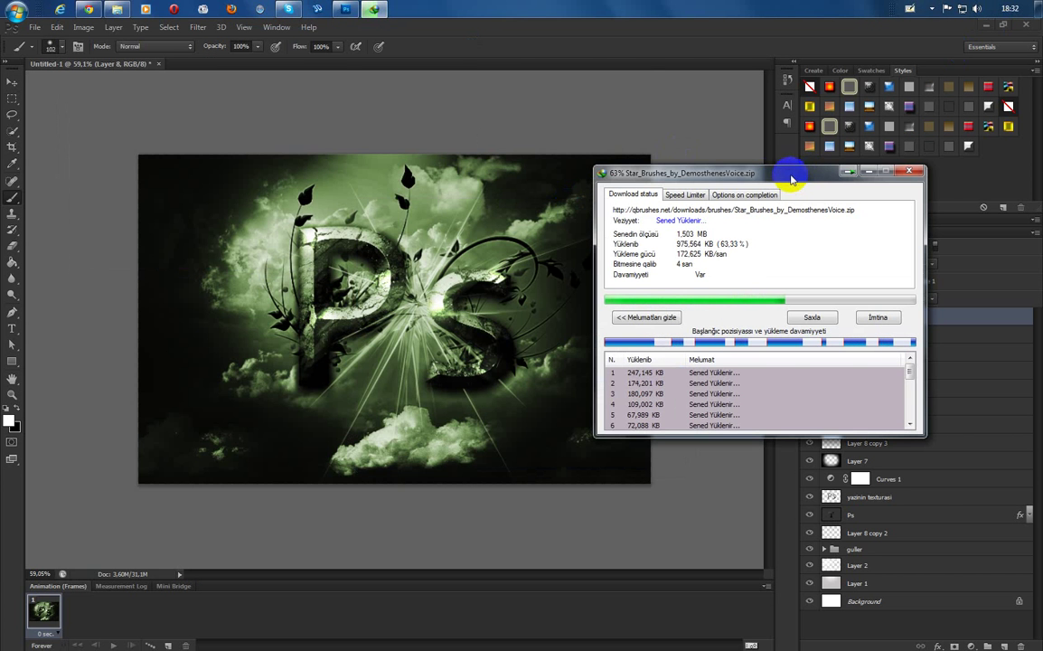
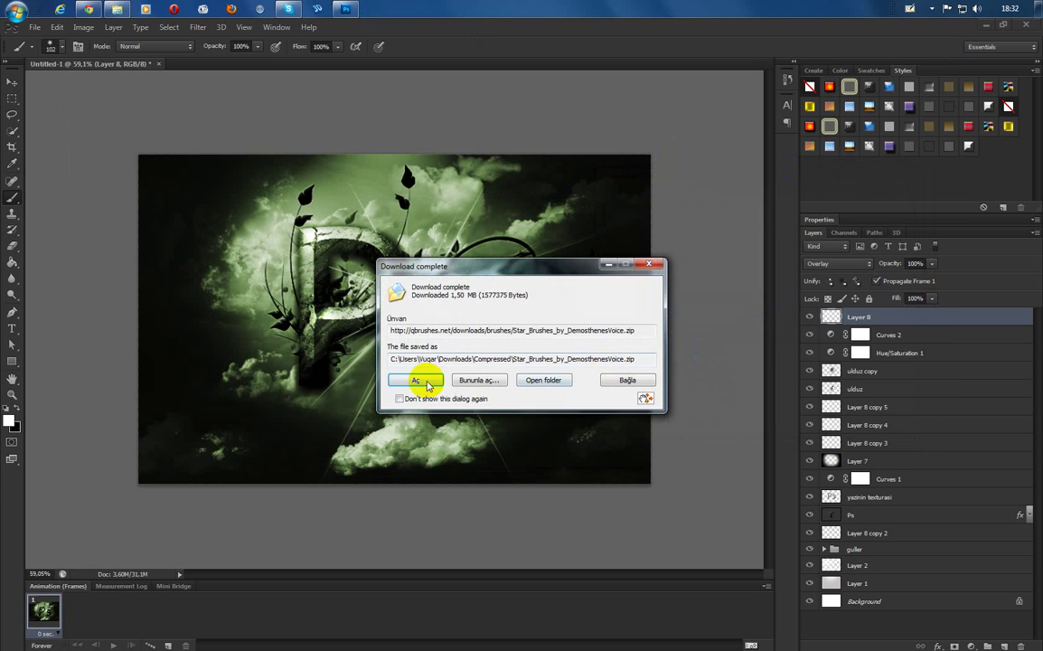
Open the downloaded Star_Brushes_by_DemosthenesVoice.zip archive and extract its ABR brush file to the desktop
{"action": "left_click", "coordinate": [415, 379]}
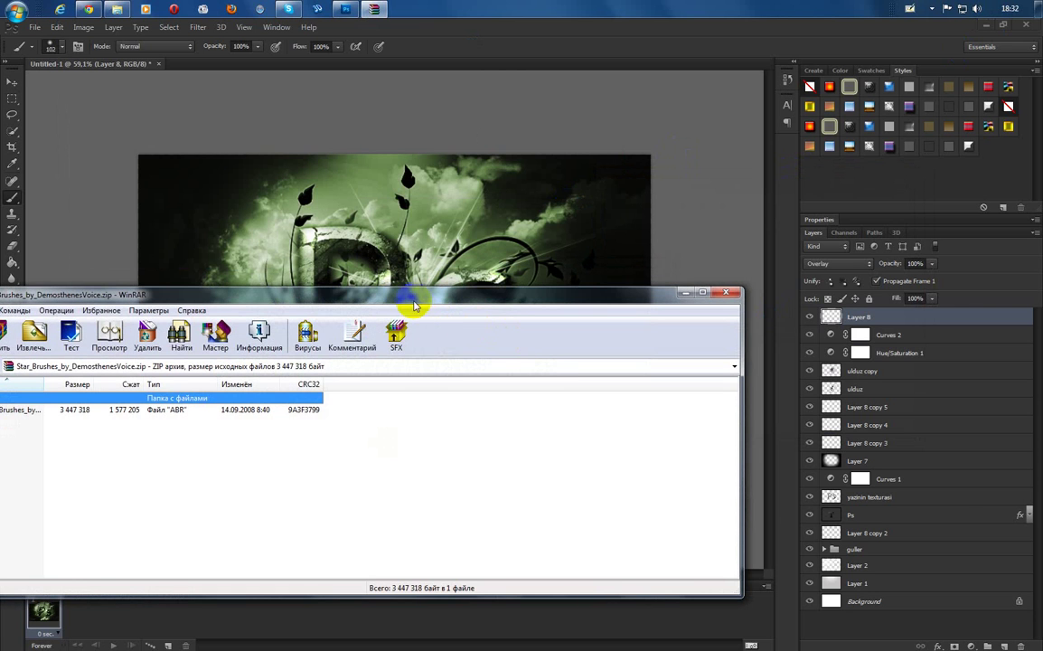
{"action": "left_click_drag", "start_coordinate": [477, 302], "coordinate": [690, 269]}
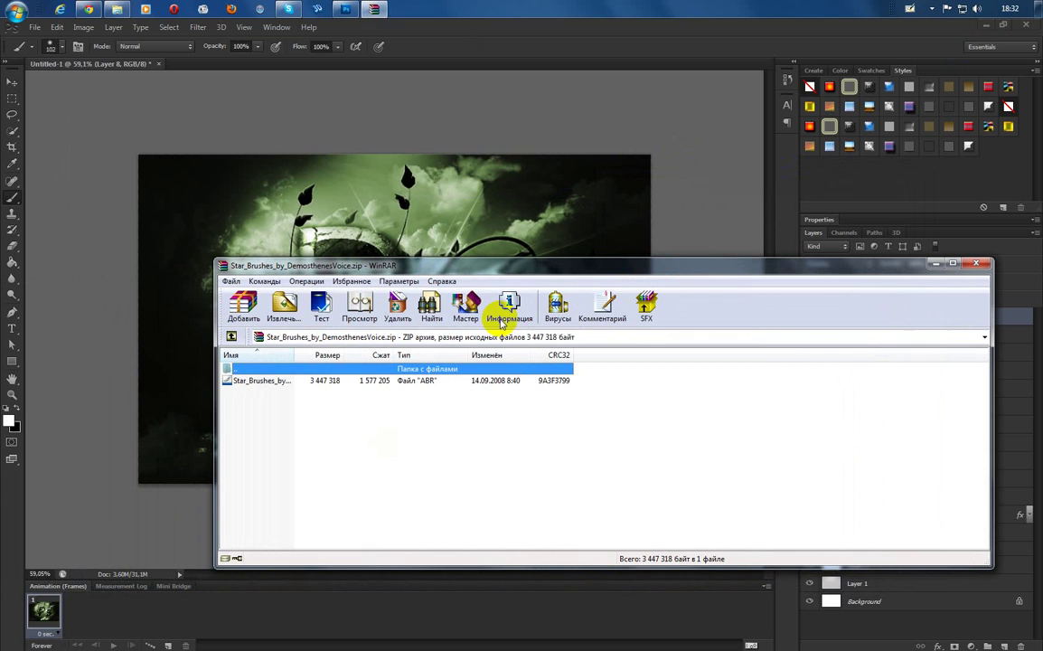
{"action": "left_click", "coordinate": [283, 380]}
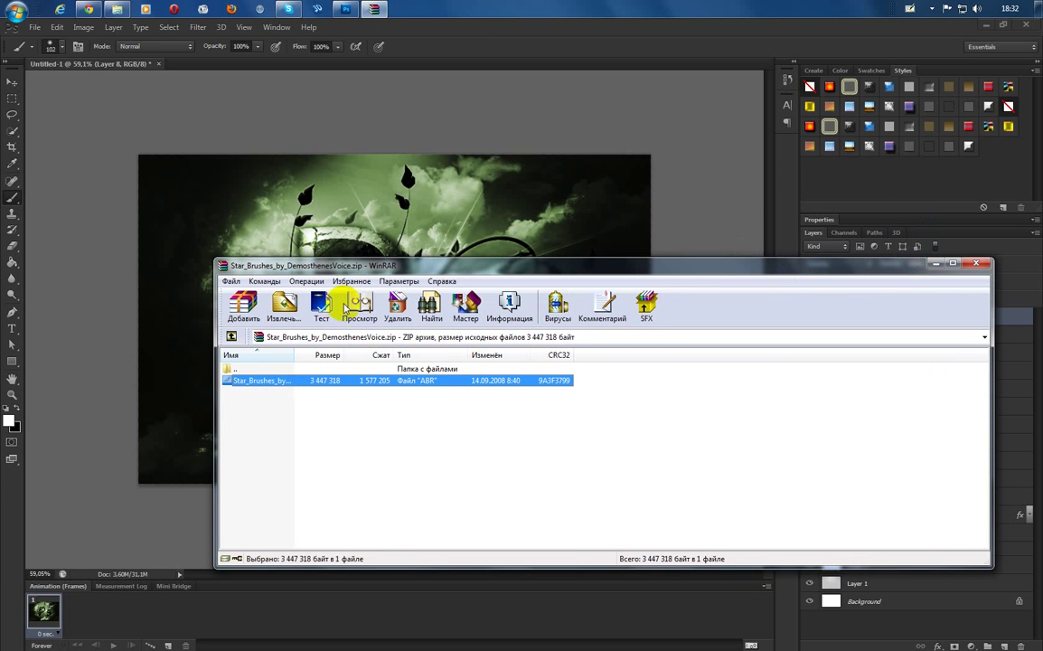
{"action": "left_click", "coordinate": [280, 307]}
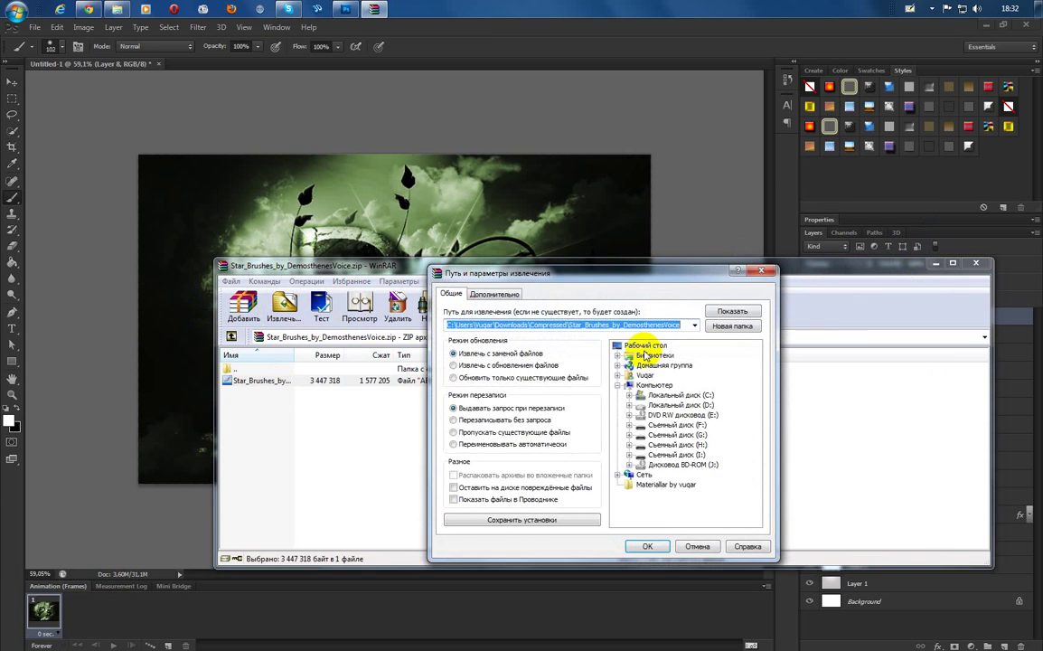
{"action": "left_click", "coordinate": [647, 546]}
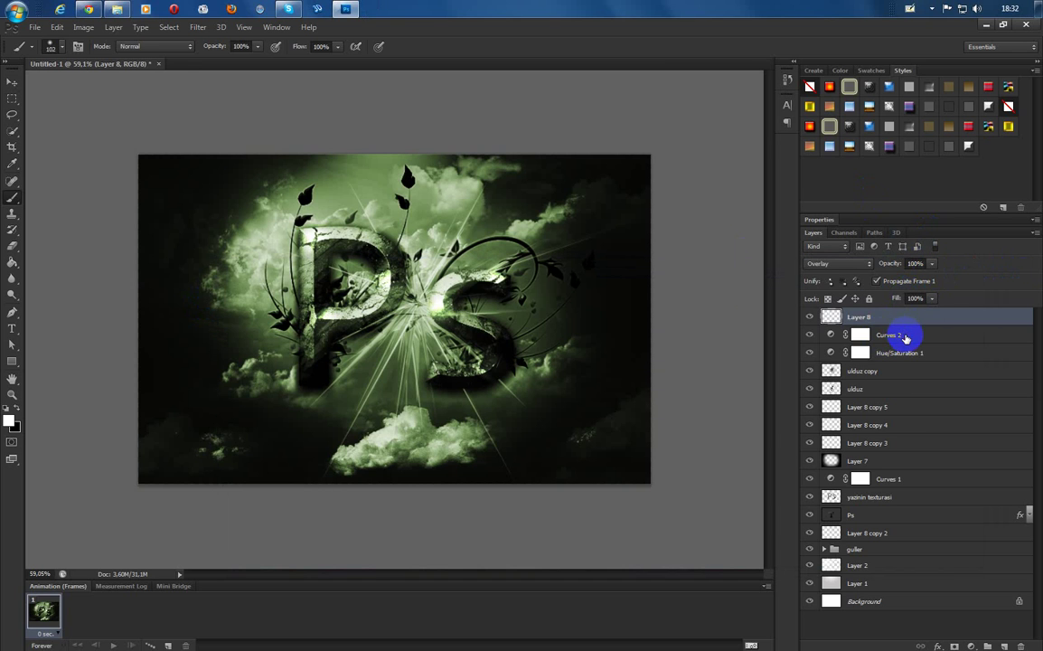
Reshape the Curves 2 adjustment into an S-curve with points at input 75, output 66 and input 192, output 245
{"action": "left_click", "coordinate": [906, 336]}
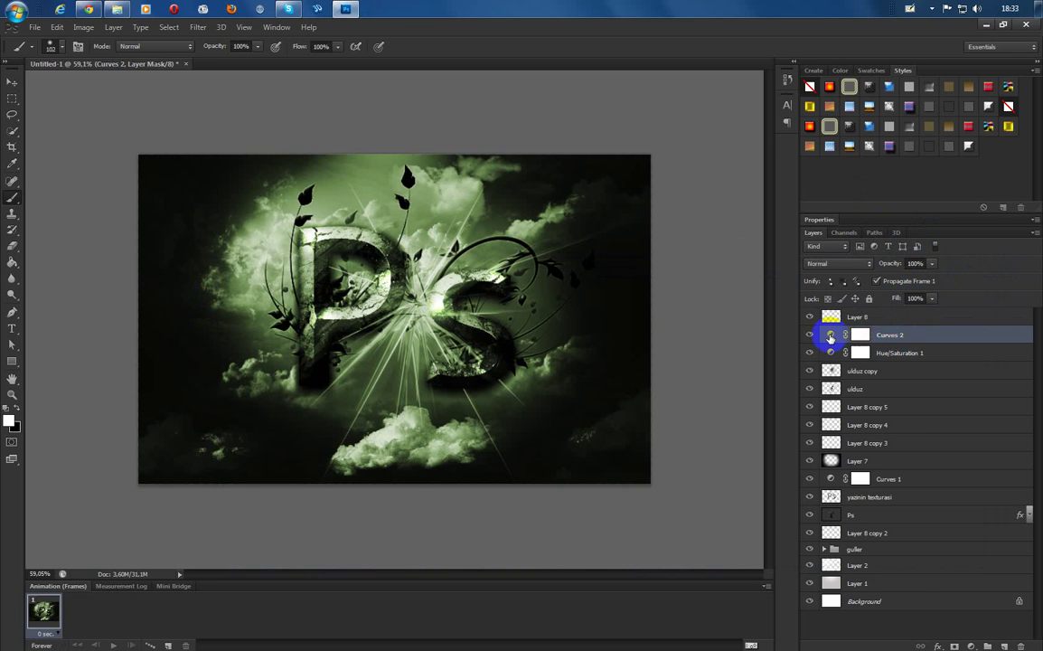
{"action": "left_click", "coordinate": [830, 336]}
{"action": "left_click_drag", "start_coordinate": [900, 430], "coordinate": [895, 425]}
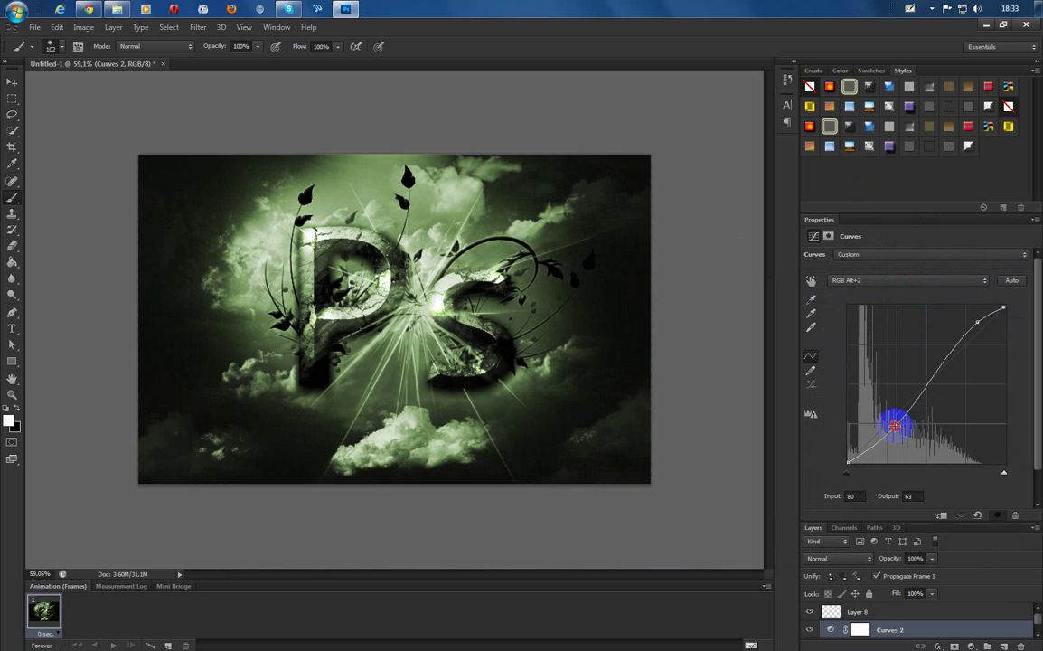
{"action": "left_click", "coordinate": [980, 327]}
{"action": "mouse_move", "coordinate": [979, 327]}
{"action": "left_mouse_down"}
{"action": "mouse_move", "coordinate": [986, 340]}
{"action": "mouse_move", "coordinate": [970, 323]}
{"action": "mouse_move", "coordinate": [984, 320]}
{"action": "mouse_move", "coordinate": [954, 367]}
{"action": "mouse_move", "coordinate": [994, 362]}
{"action": "mouse_move", "coordinate": [981, 327]}
{"action": "left_mouse_up"}
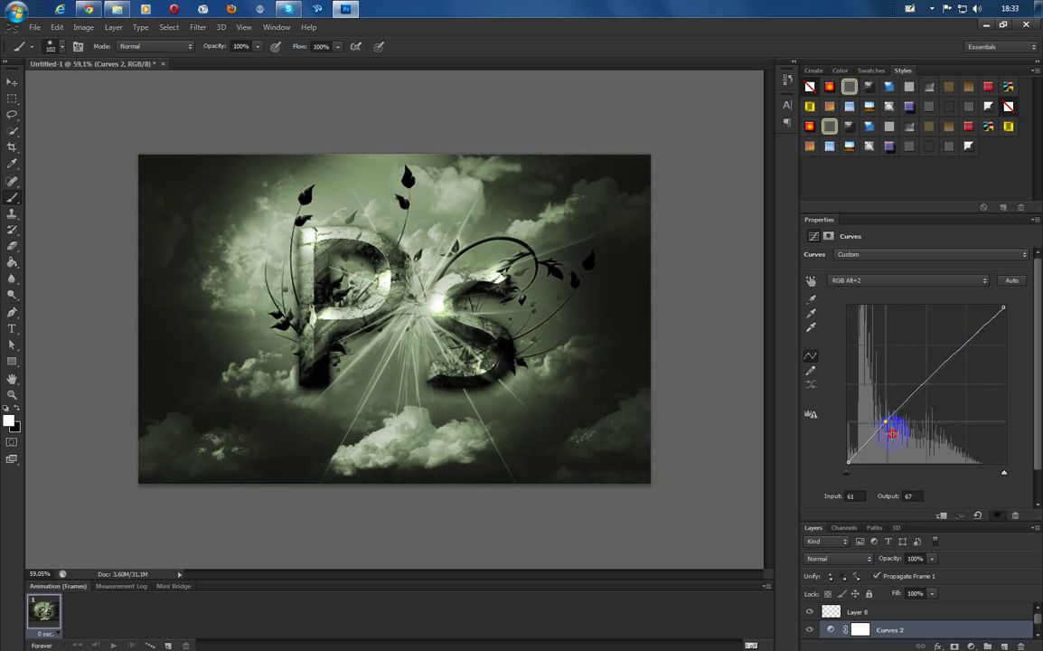
{"action": "left_click_drag", "start_coordinate": [892, 428], "coordinate": [894, 437]}
{"action": "left_click_drag", "start_coordinate": [971, 350], "coordinate": [966, 313]}
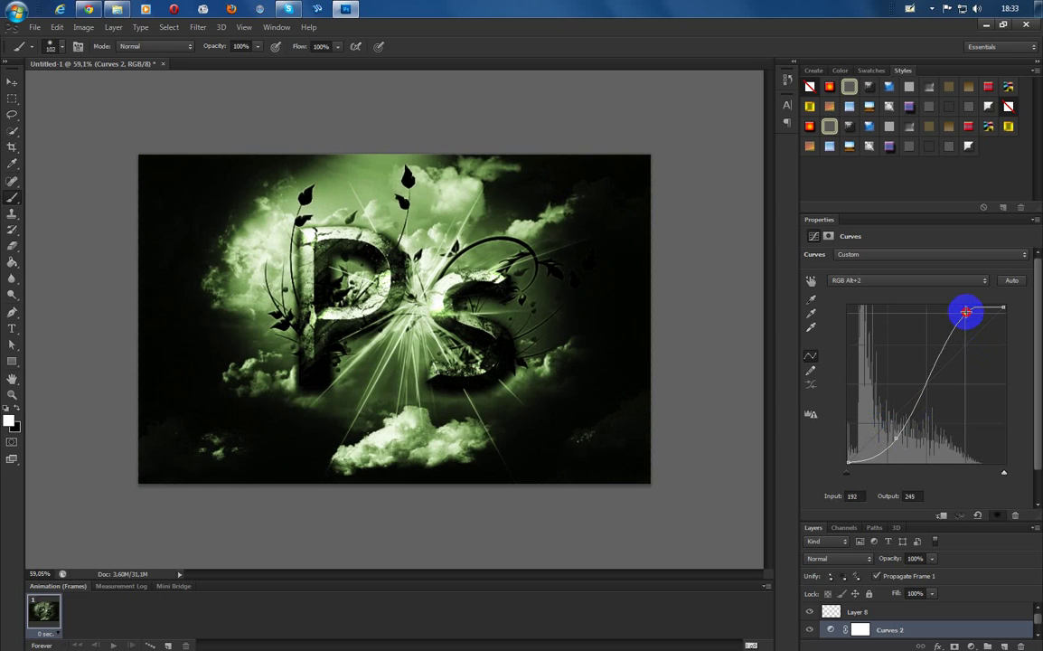
{"action": "left_click_drag", "start_coordinate": [895, 438], "coordinate": [892, 422]}
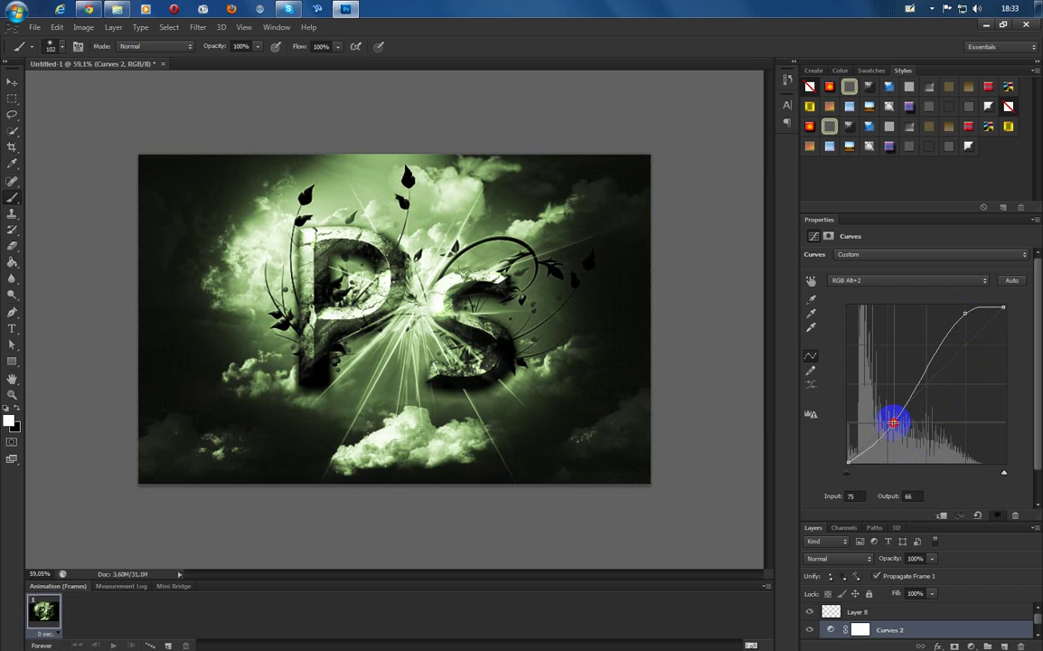
{"action": "double_click", "coordinate": [818, 220]}
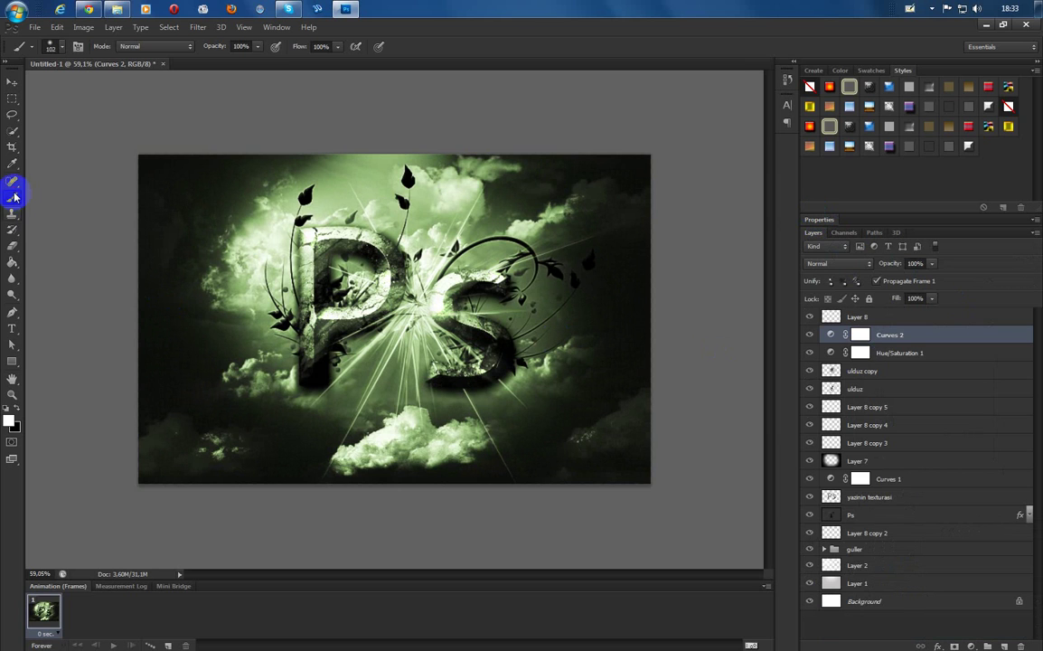
Select Layer 8 and load the extracted star brush file from the desktop into the brush presets
{"action": "left_click", "coordinate": [861, 318]}
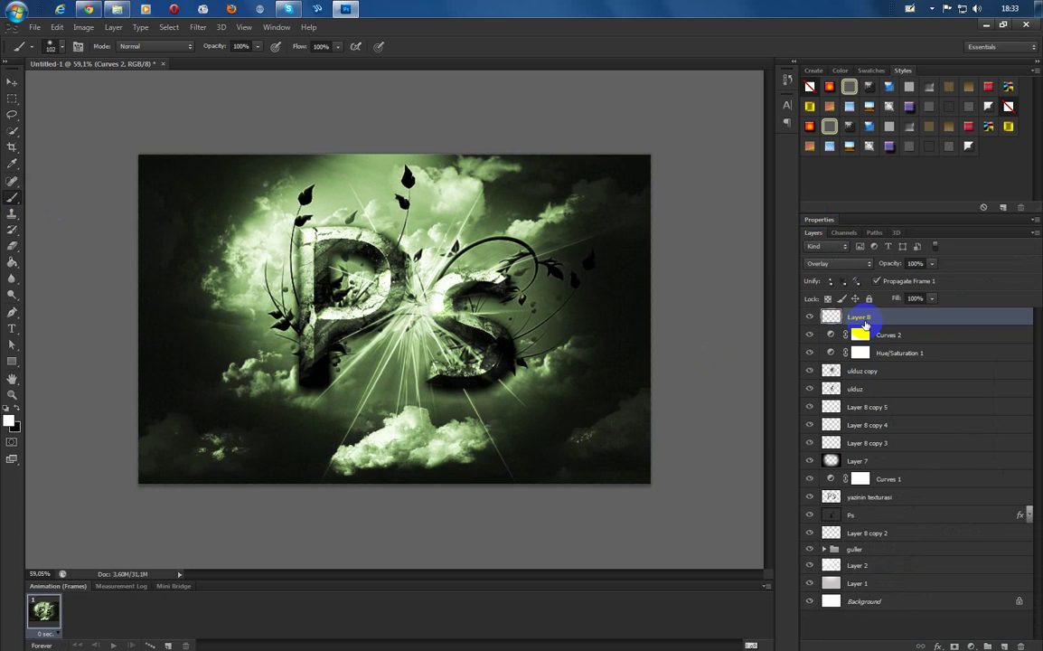
{"action": "right_click", "coordinate": [240, 292]}
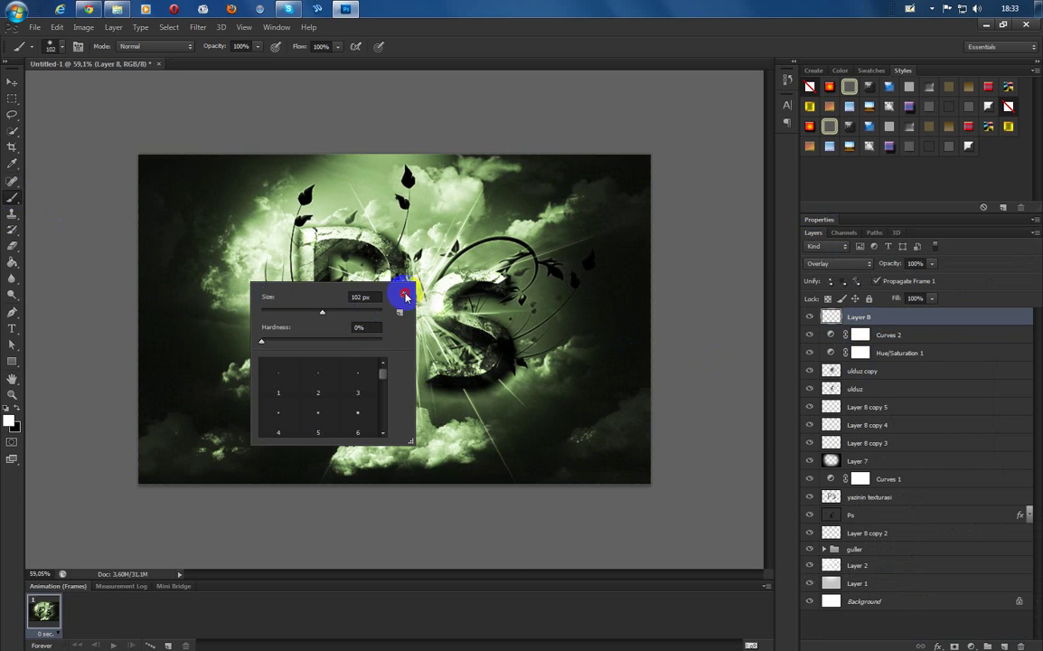
{"action": "left_click", "coordinate": [405, 296]}
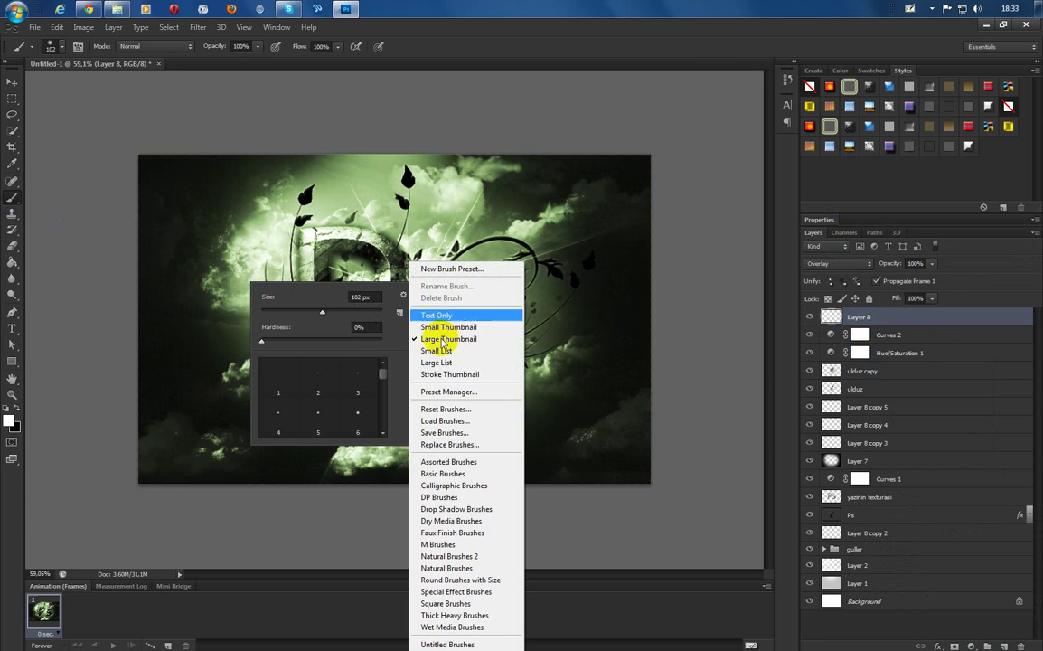
{"action": "left_click", "coordinate": [437, 421]}
{"action": "left_click", "coordinate": [378, 249]}
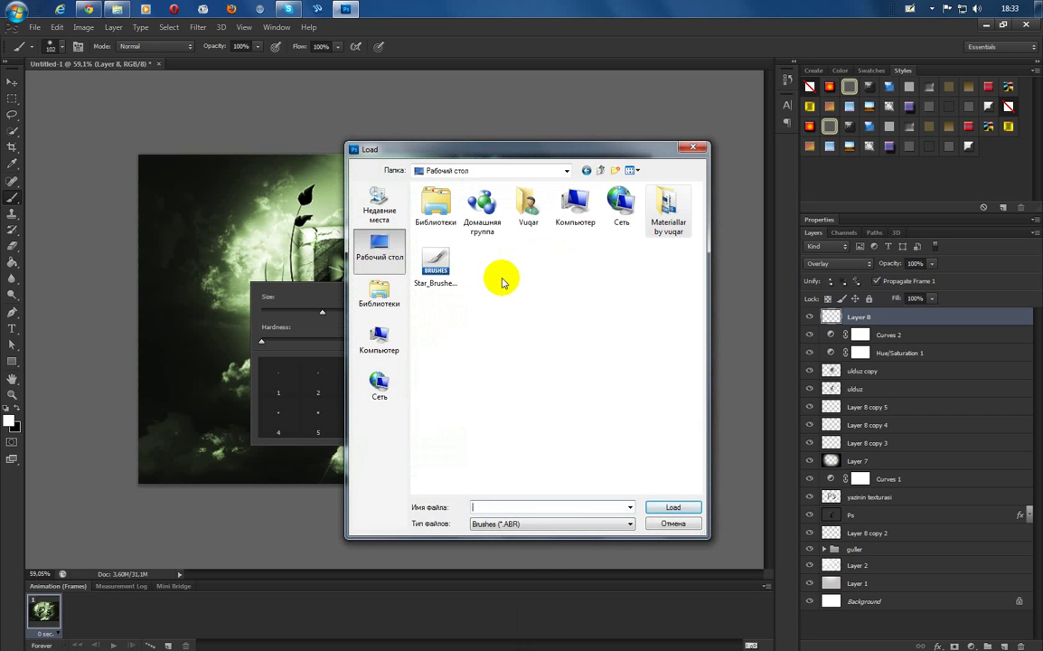
{"action": "left_click", "coordinate": [437, 262]}
{"action": "left_click", "coordinate": [676, 508]}
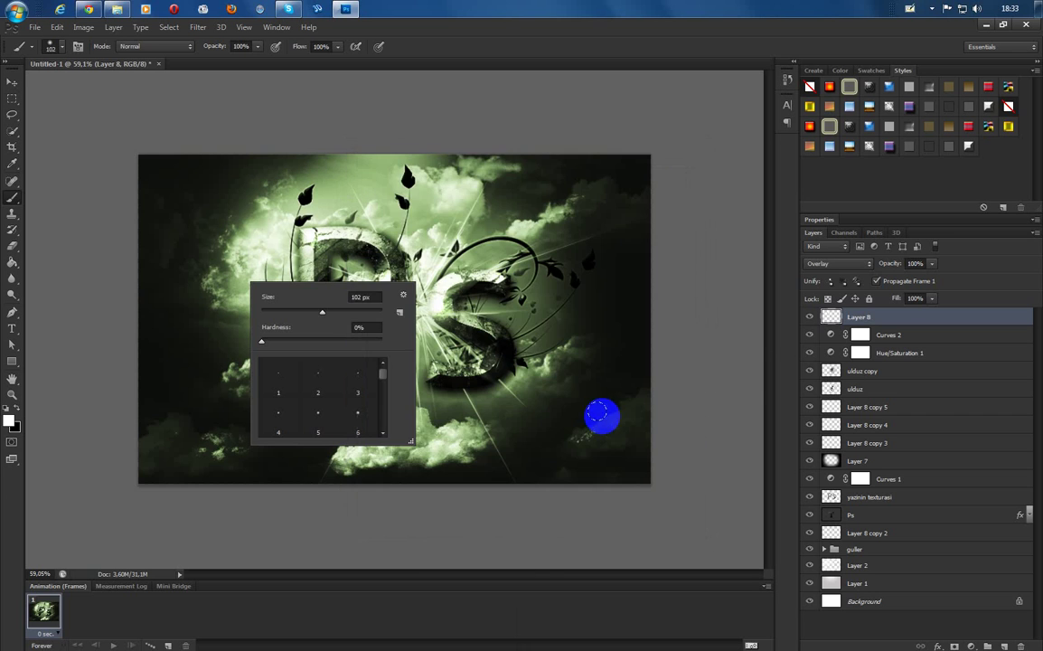
Choose the 788 px four-pointed star brush from the loaded set and reduce its size to 43 px
{"action": "scroll", "coordinate": [357, 397], "scroll_direction": "down", "scroll_amount": 8}
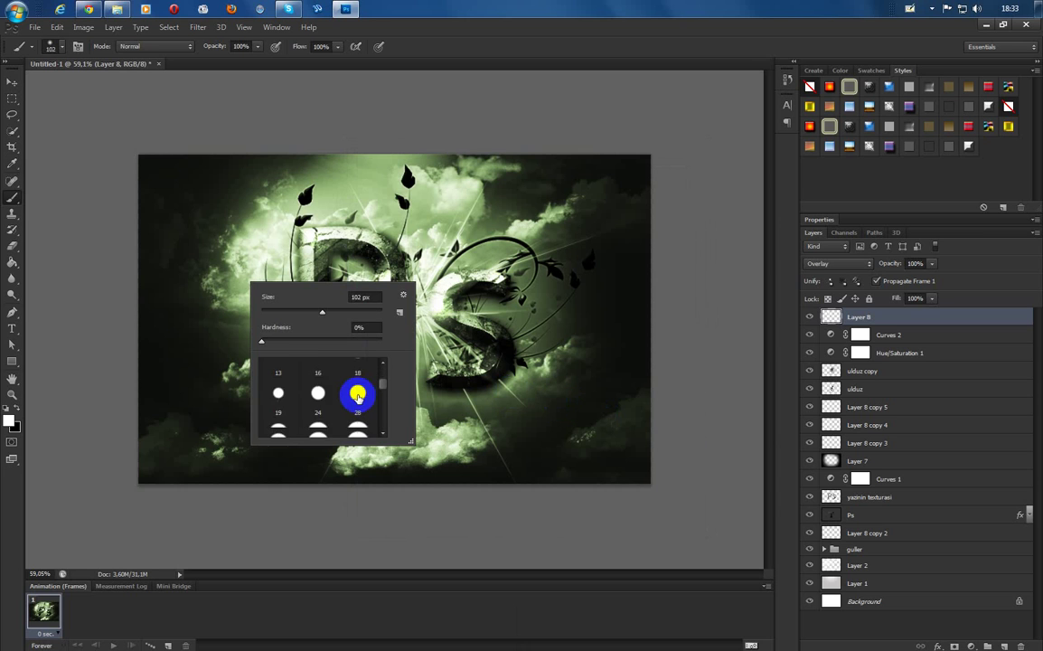
{"action": "scroll", "coordinate": [359, 398], "scroll_direction": "down", "scroll_amount": 3}
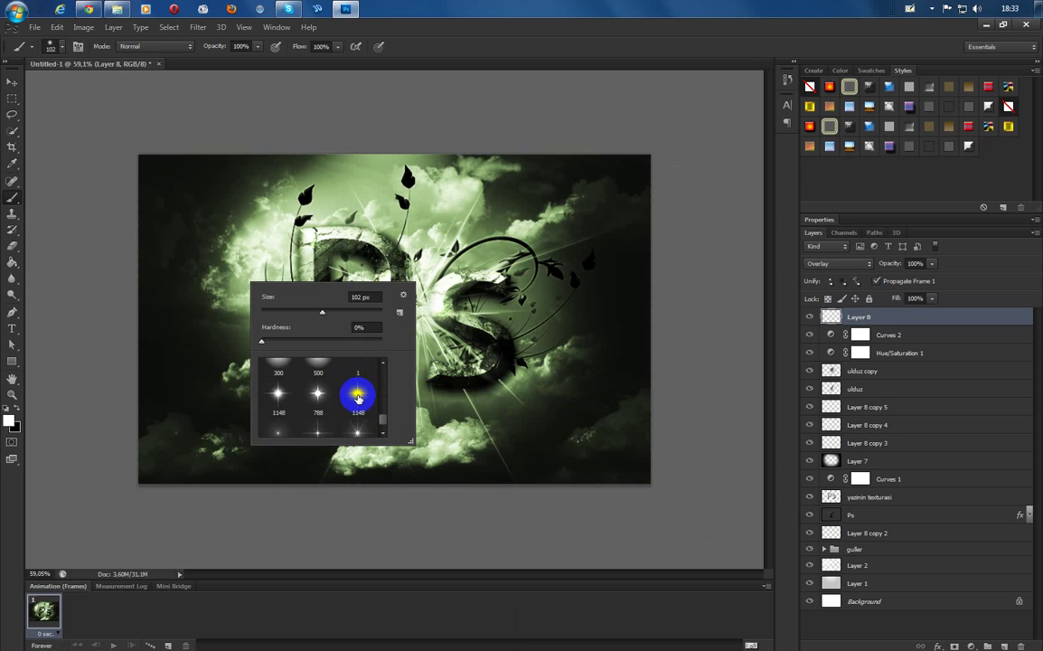
{"action": "left_click", "coordinate": [358, 373]}
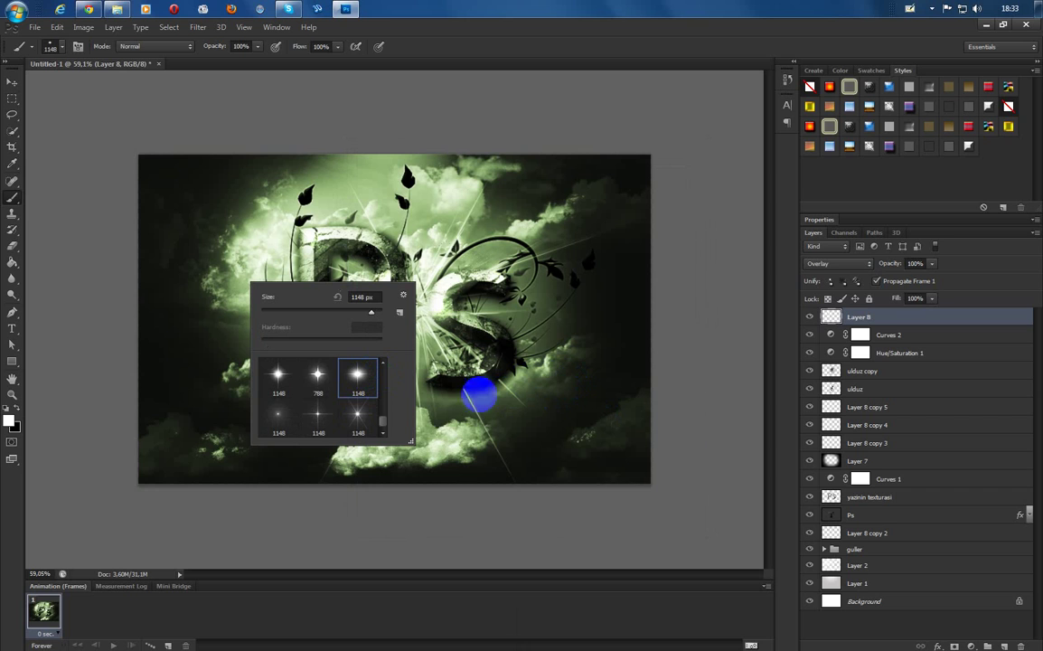
{"action": "left_click", "coordinate": [320, 416]}
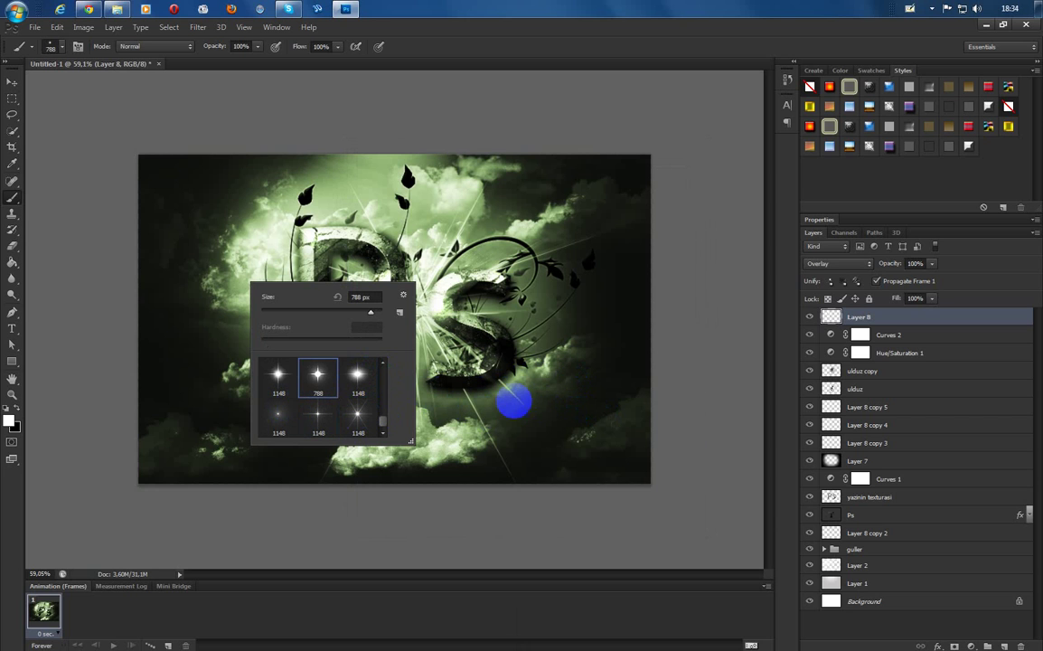
{"action": "left_click", "coordinate": [318, 374]}
{"action": "right_click", "coordinate": [529, 381]}
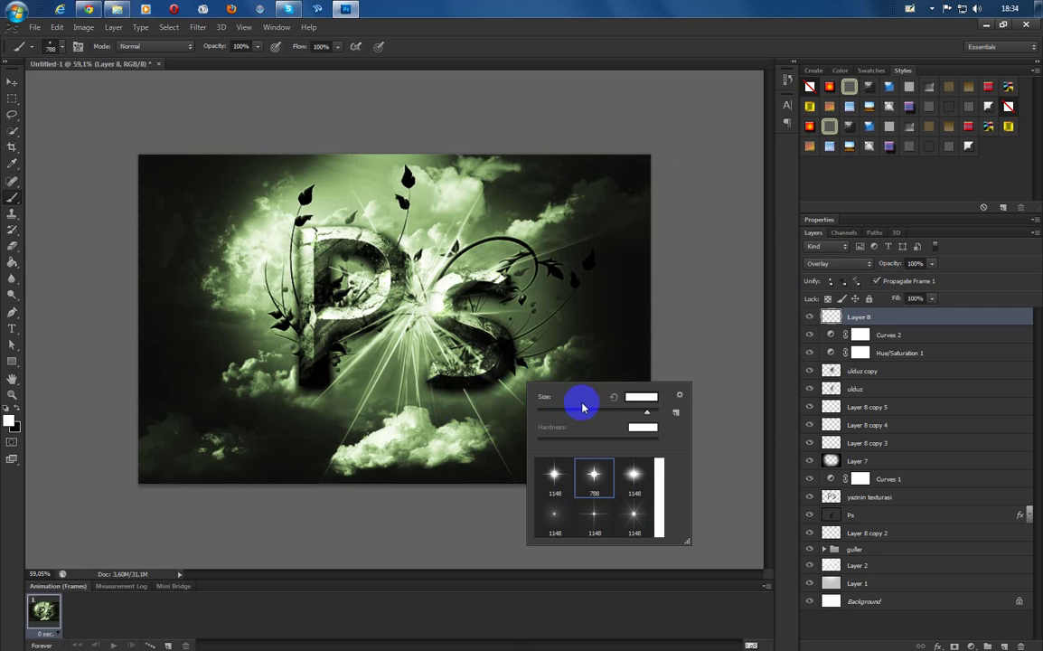
{"action": "mouse_move", "coordinate": [579, 403]}
{"action": "left_mouse_down"}
{"action": "mouse_move", "coordinate": [593, 408]}
{"action": "mouse_move", "coordinate": [564, 411]}
{"action": "left_mouse_up"}
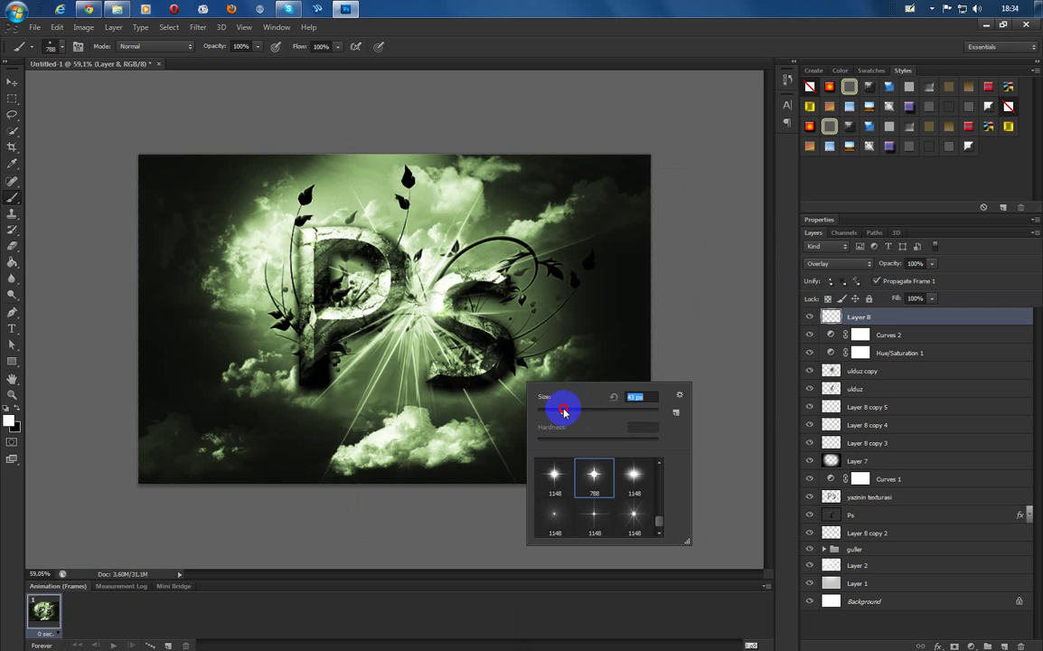
Try stamping small 43 px stars on the dark areas around the letters, keeping white (ffffff) as the foreground color
{"action": "left_click", "coordinate": [249, 425]}
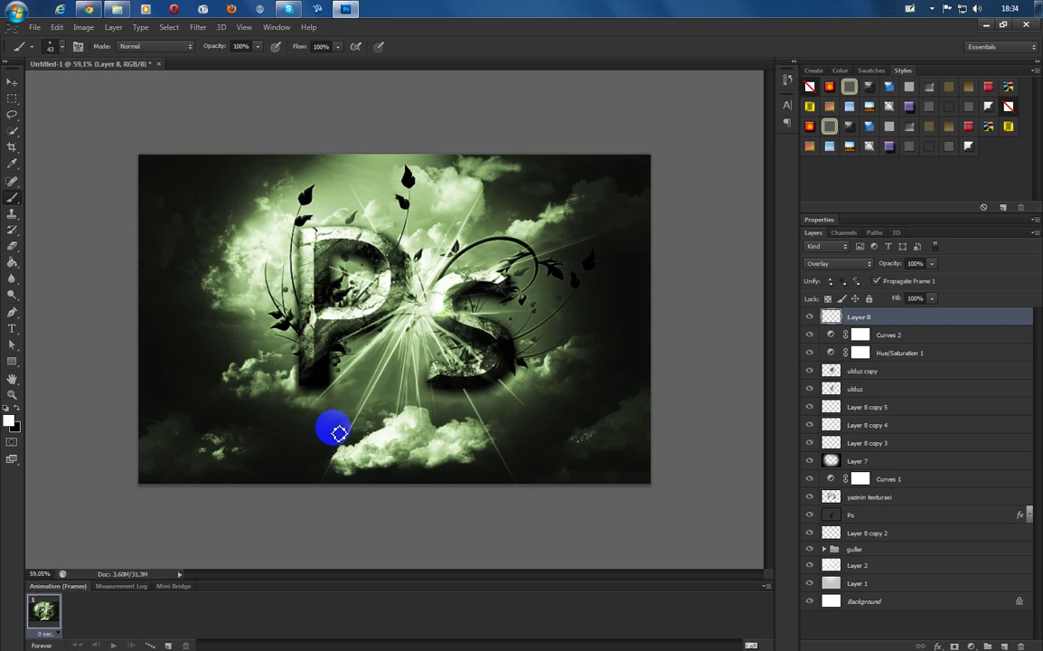
{"action": "left_click", "coordinate": [7, 422]}
{"action": "left_click_drag", "start_coordinate": [345, 268], "coordinate": [260, 181]}
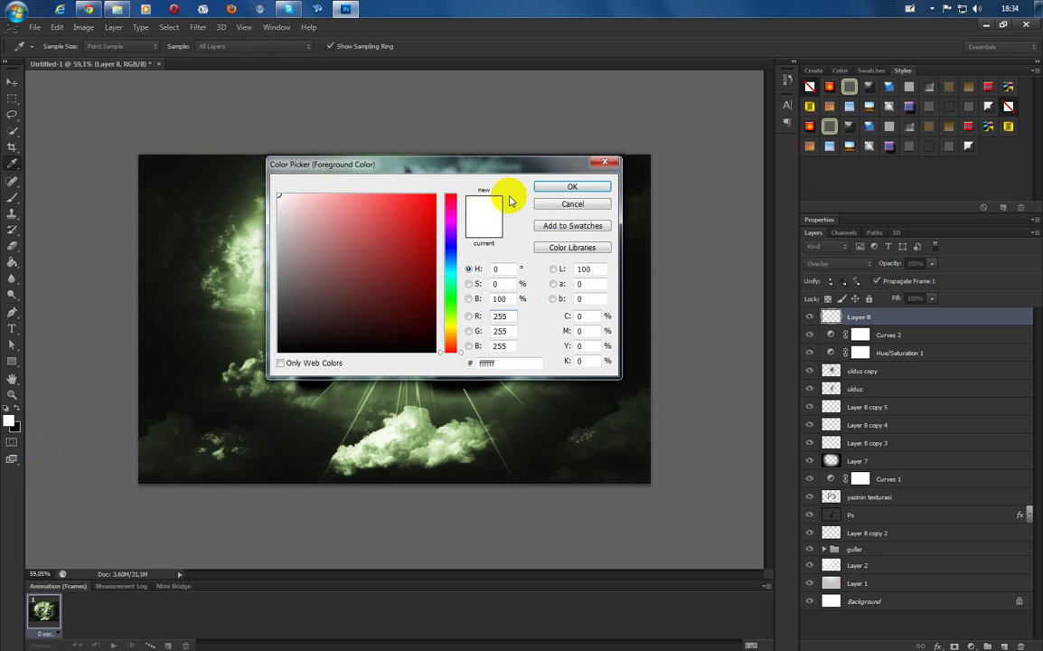
{"action": "left_click", "coordinate": [574, 188]}
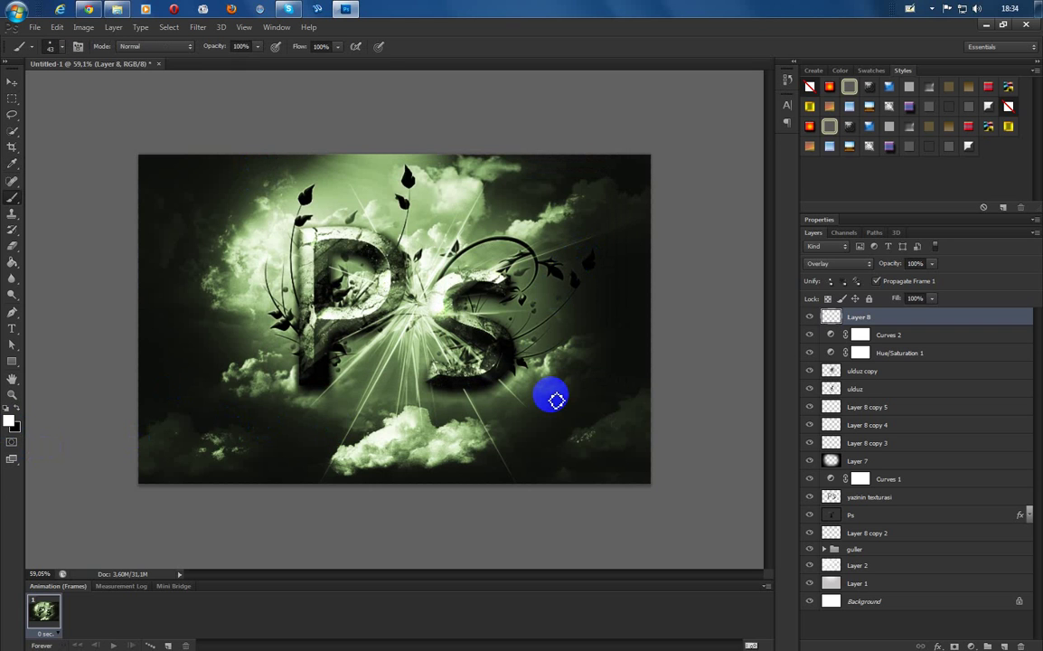
{"action": "mouse_move", "coordinate": [554, 399]}
{"action": "left_mouse_down"}
{"action": "mouse_move", "coordinate": [694, 414]}
{"action": "mouse_move", "coordinate": [639, 417]}
{"action": "mouse_move", "coordinate": [614, 388]}
{"action": "mouse_move", "coordinate": [639, 358]}
{"action": "mouse_move", "coordinate": [708, 420]}
{"action": "left_mouse_up"}
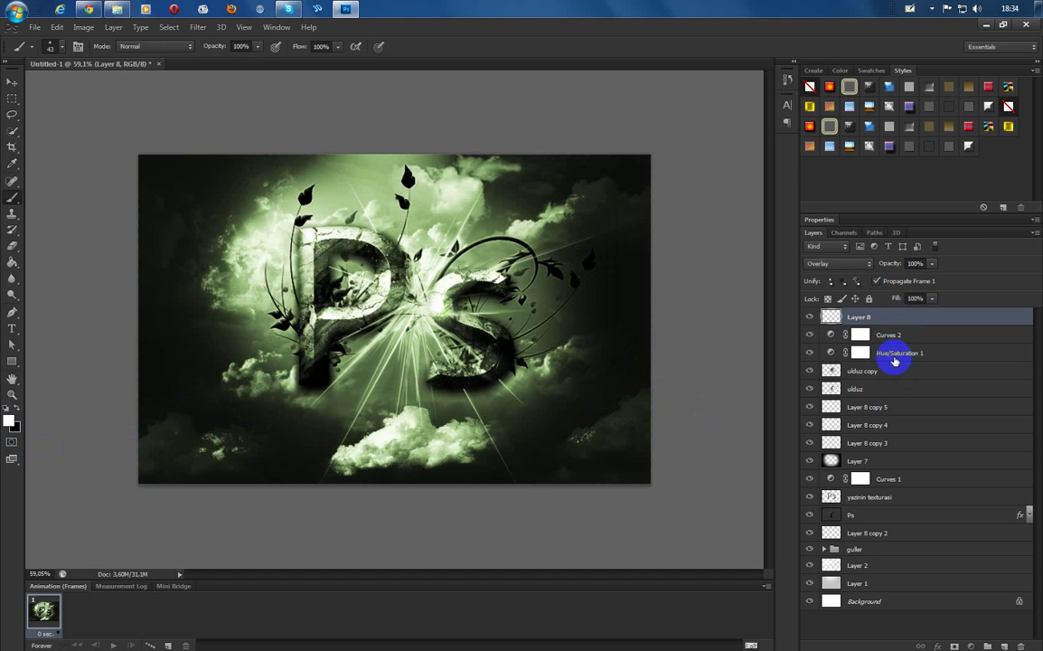
Try stamping a 189 px star below the letters with Layer 8 moved beneath Hue/Saturation 1, and return the layer above Curves 2
{"action": "left_click_drag", "start_coordinate": [893, 360], "coordinate": [894, 362]}
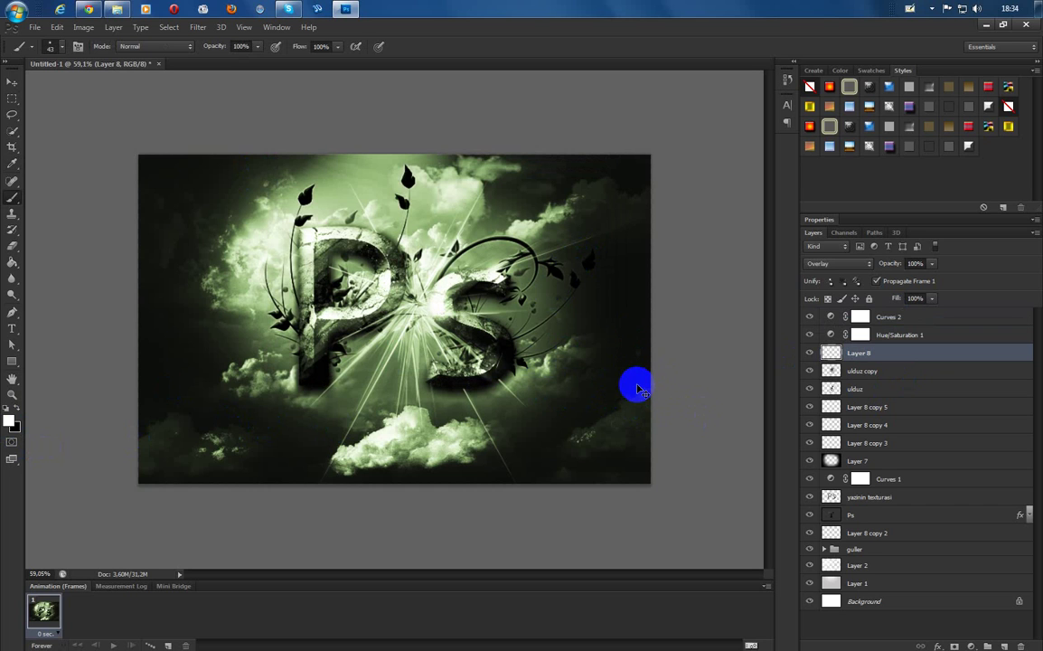
{"action": "right_click", "coordinate": [641, 386]}
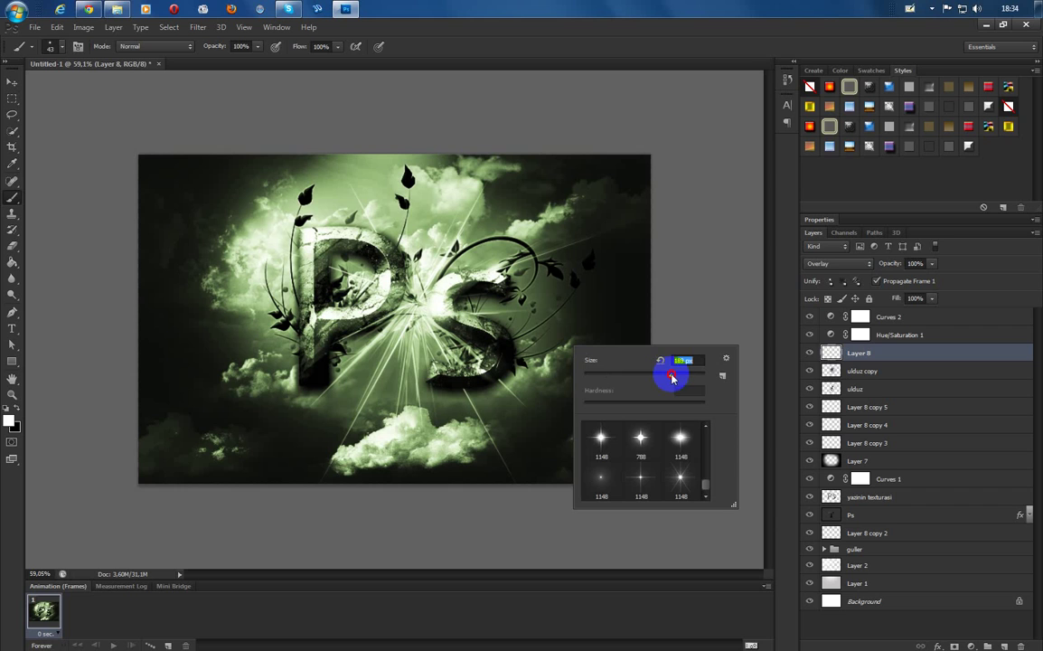
{"action": "left_click", "coordinate": [357, 411]}
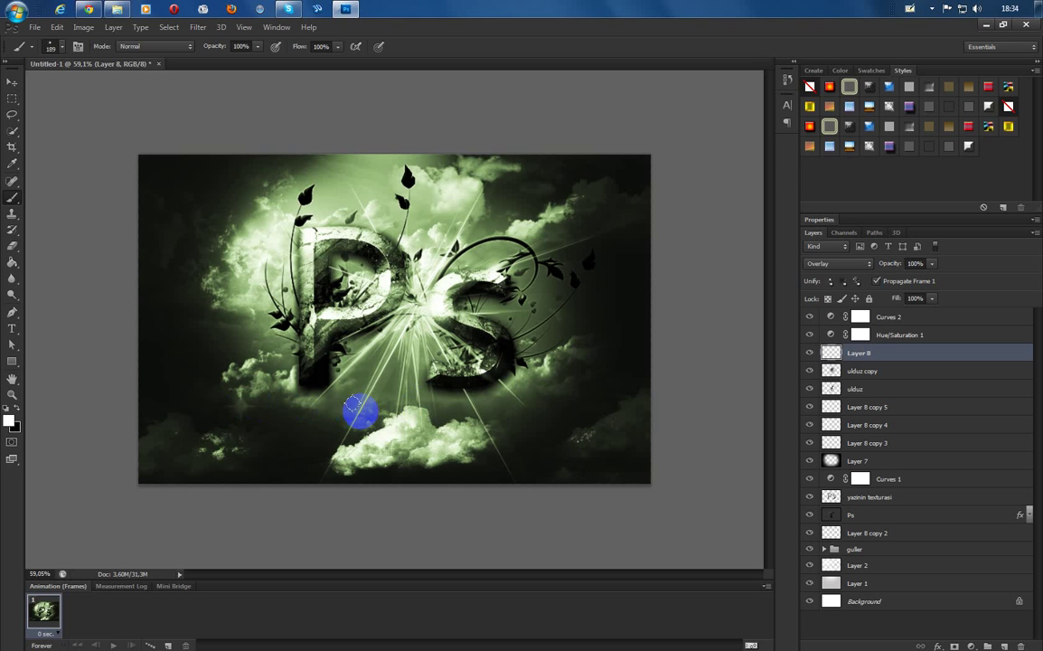
{"action": "left_click", "coordinate": [888, 350]}
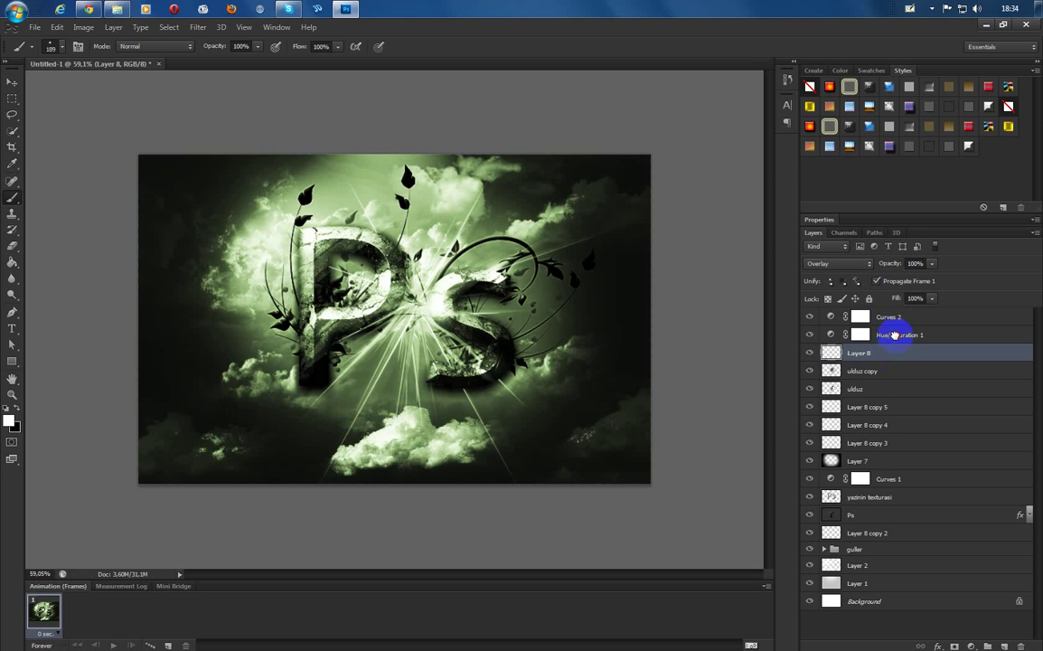
{"action": "mouse_move", "coordinate": [893, 335]}
{"action": "left_mouse_down"}
{"action": "mouse_move", "coordinate": [903, 299]}
{"action": "mouse_move", "coordinate": [897, 312]}
{"action": "left_mouse_up"}
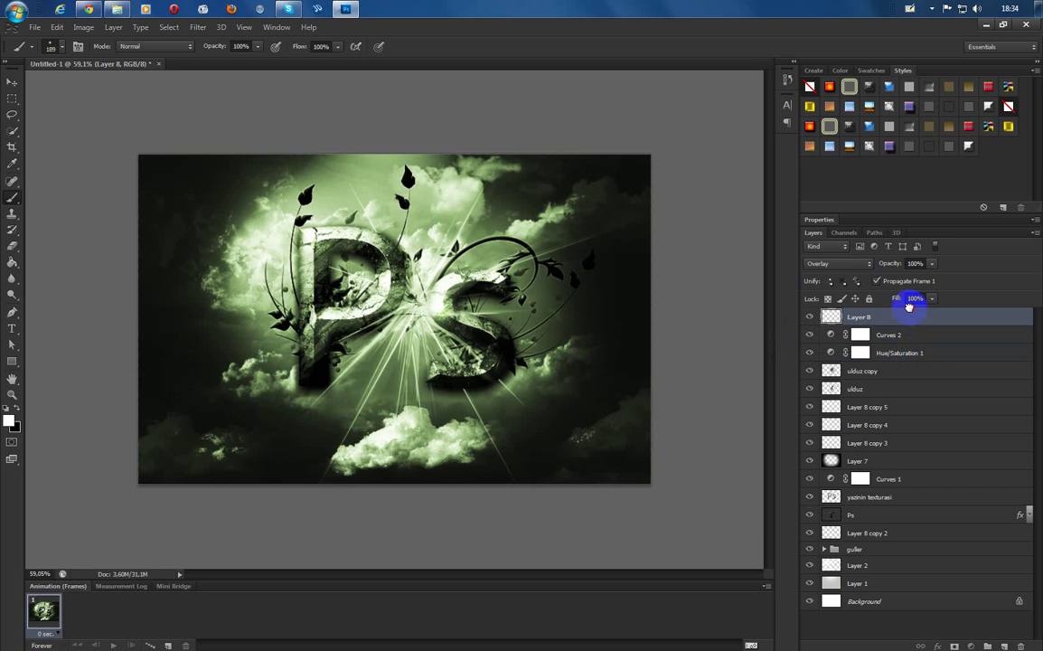
Try Layer 8 in Normal blend mode and return it to Overlay
{"action": "left_click", "coordinate": [1021, 645]}
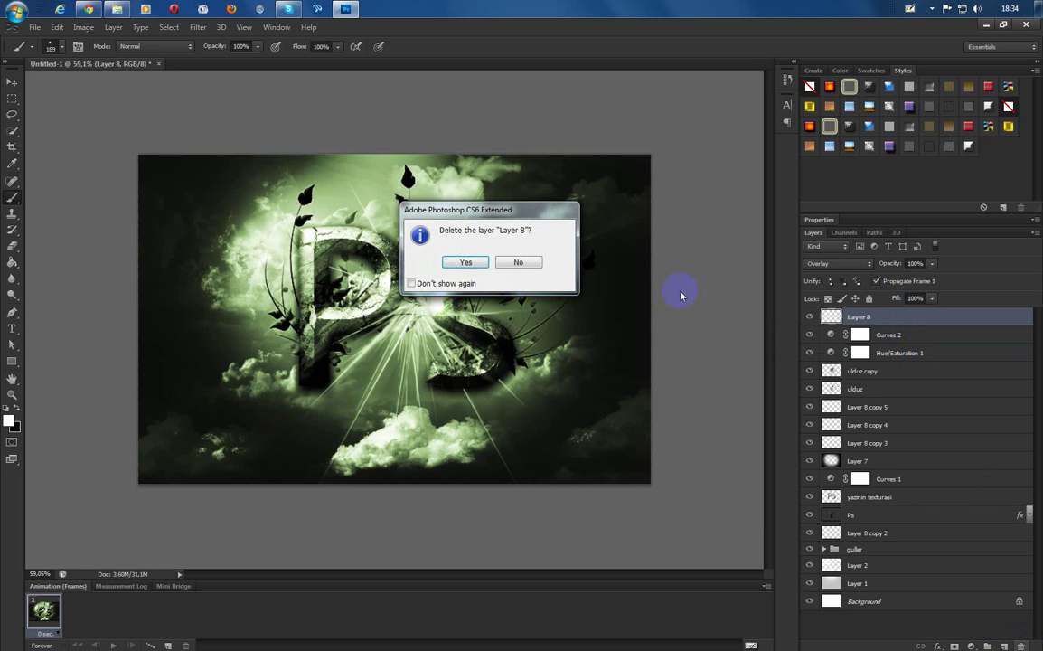
{"action": "left_click", "coordinate": [506, 261]}
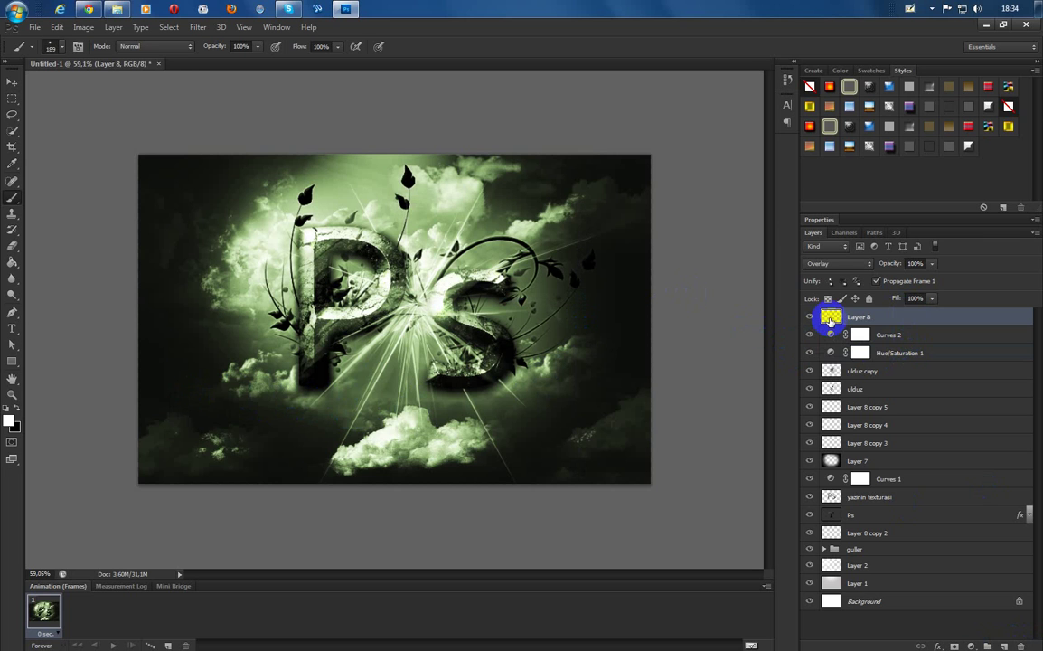
{"action": "left_click", "coordinate": [847, 264]}
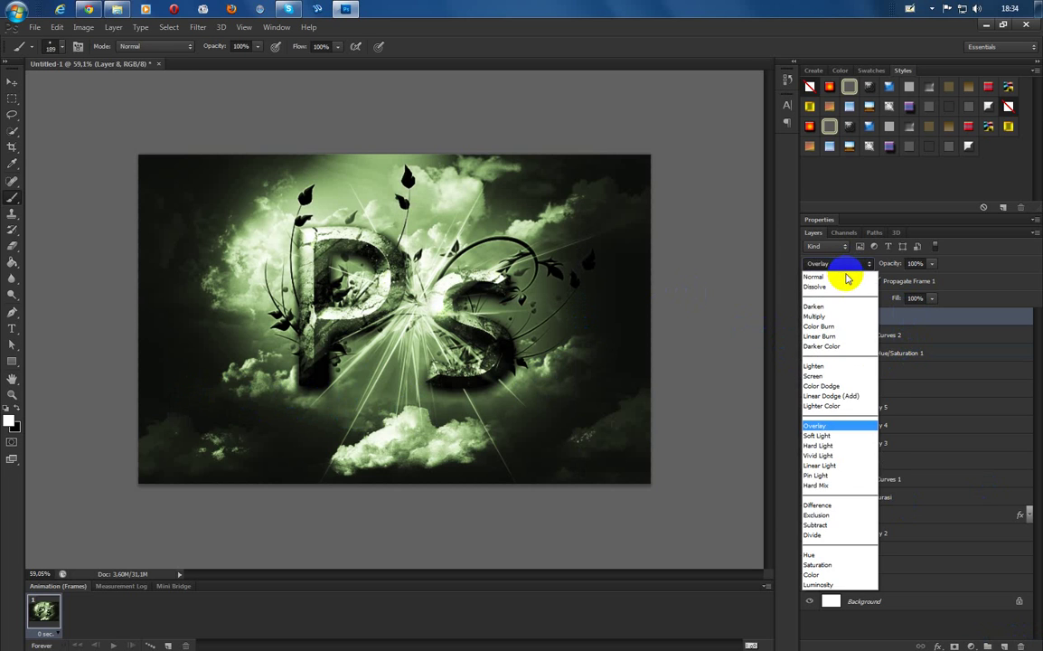
{"action": "left_click", "coordinate": [843, 276]}
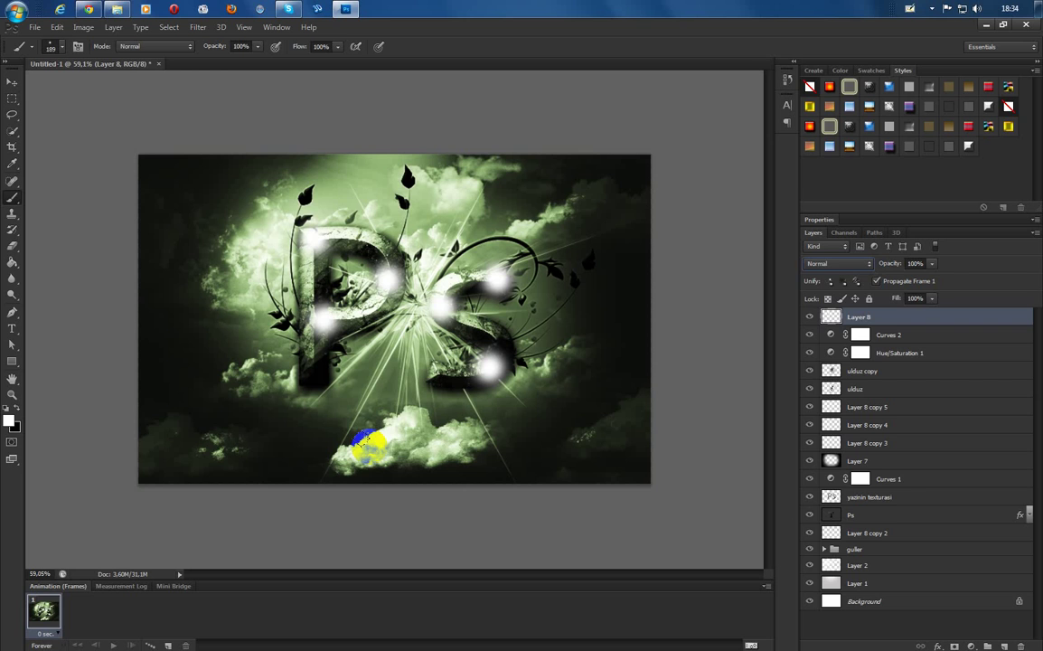
{"action": "left_click", "coordinate": [833, 265]}
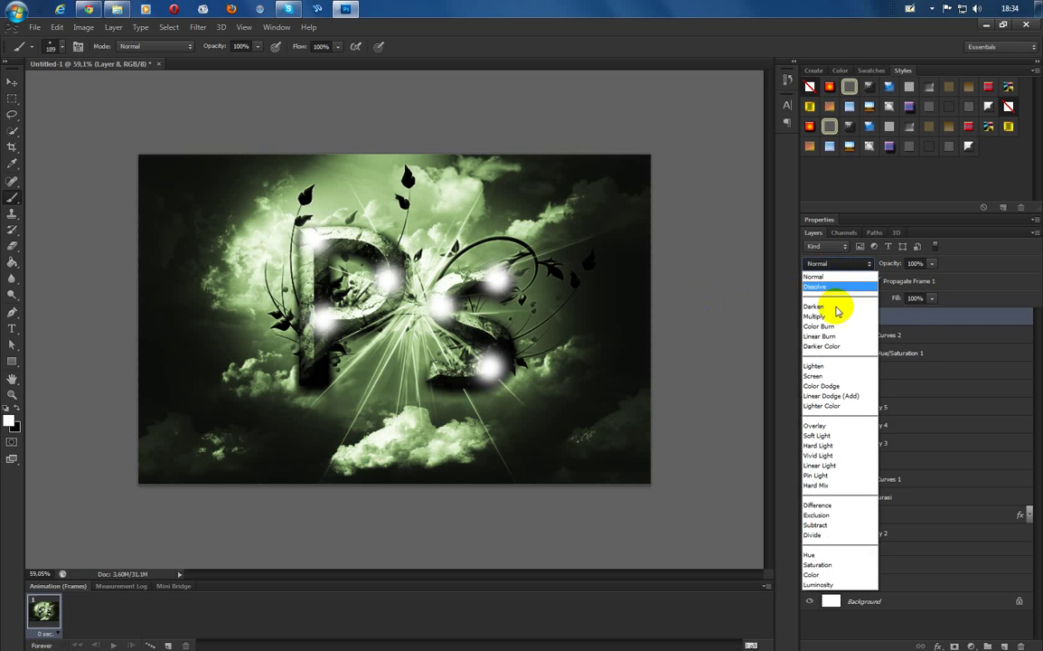
{"action": "left_click", "coordinate": [818, 426]}
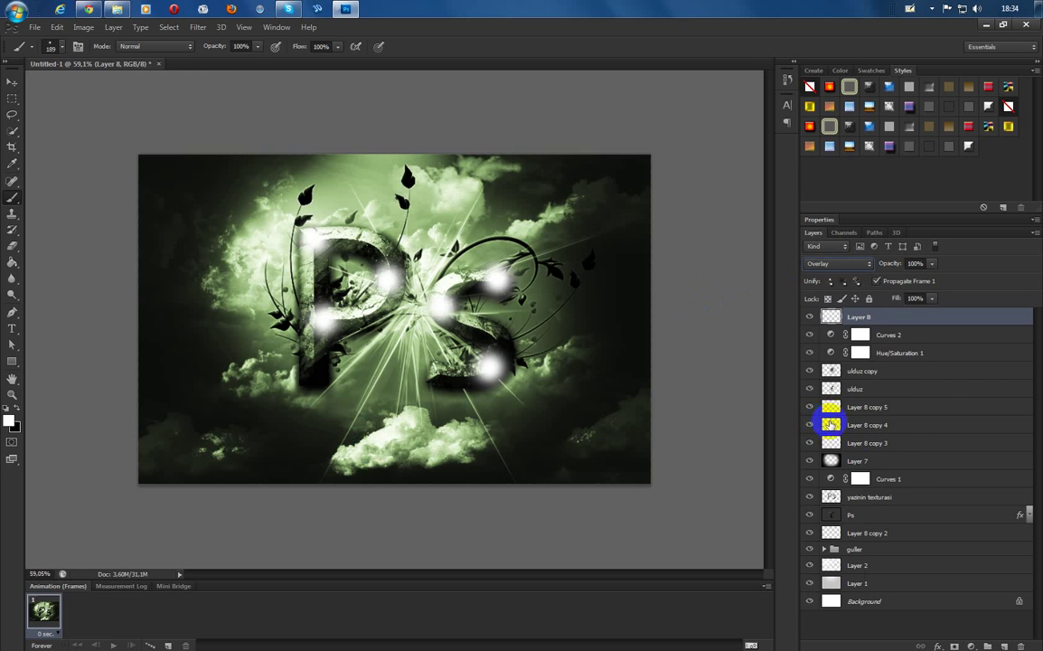
Add a new empty layer for the stars and move it beneath Hue/Saturation 1
{"action": "left_click", "coordinate": [1004, 645]}
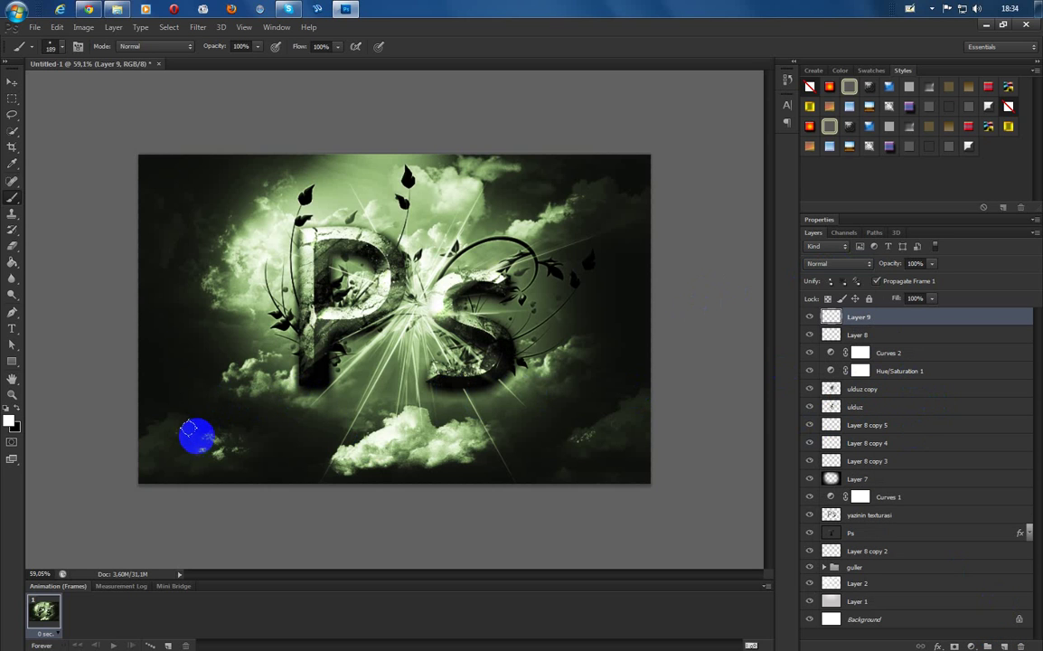
{"action": "left_click", "coordinate": [383, 442]}
{"action": "left_click", "coordinate": [197, 424]}
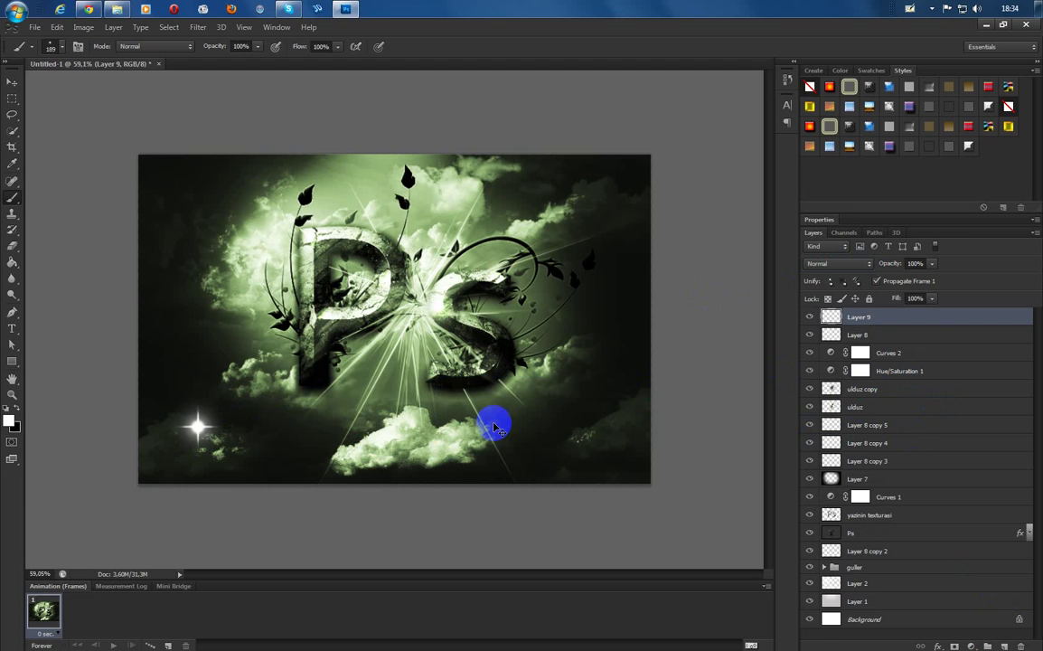
{"action": "key", "text": "ctrl+z"}
{"action": "left_click_drag", "start_coordinate": [921, 317], "coordinate": [918, 383]}
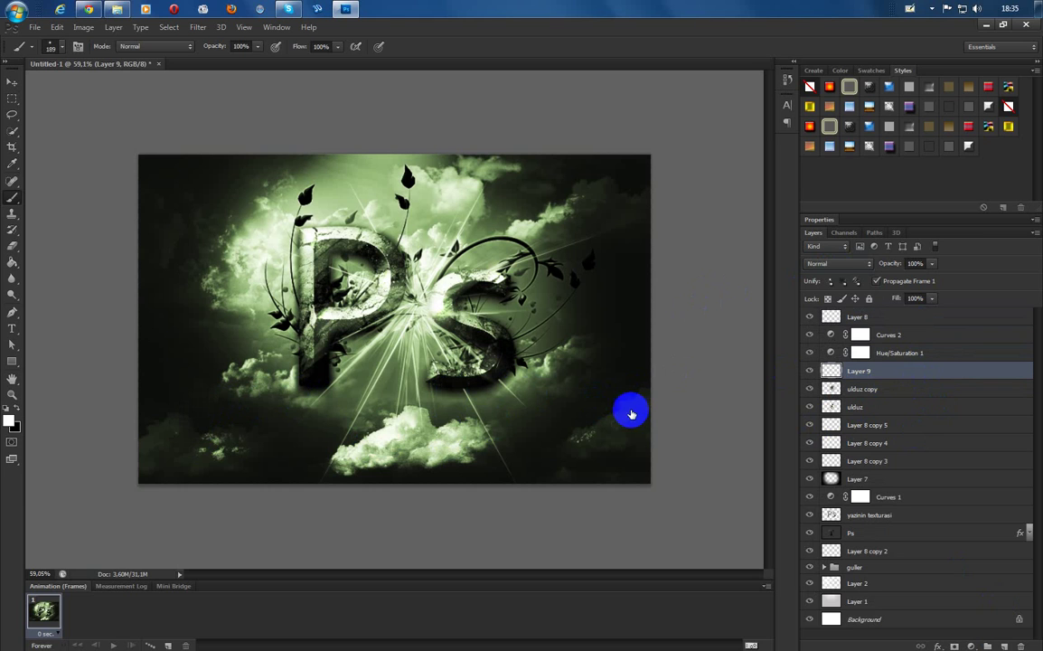
Stamp a 189 px four-pointed star beside the P and a 108 px glowing star next to the lower cloud on Layer 9
{"action": "left_click", "coordinate": [197, 360]}
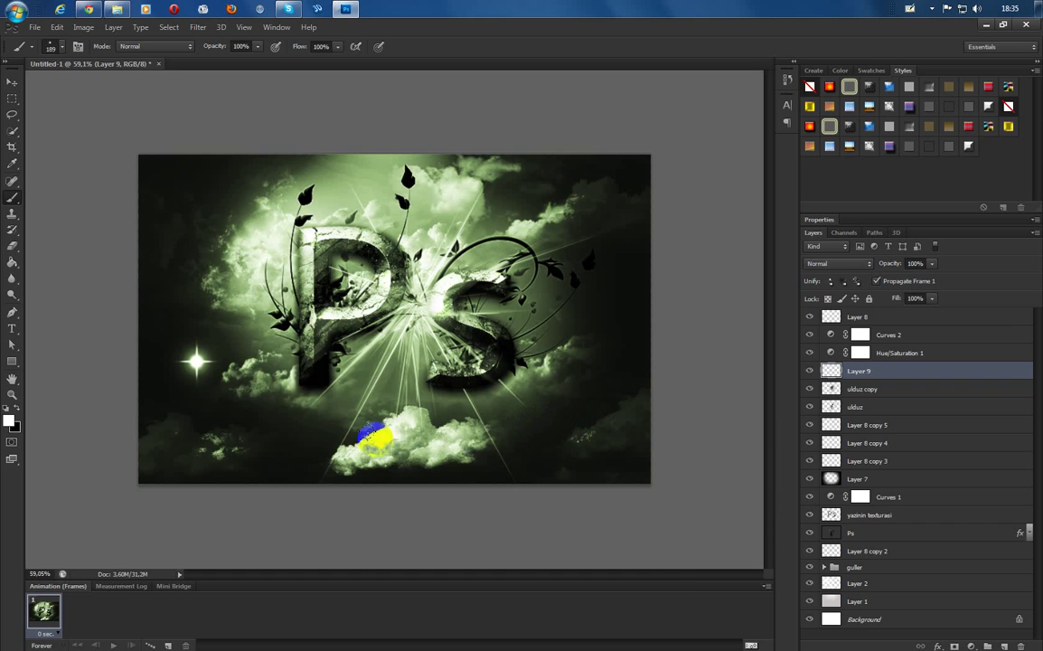
{"action": "right_click", "coordinate": [529, 431]}
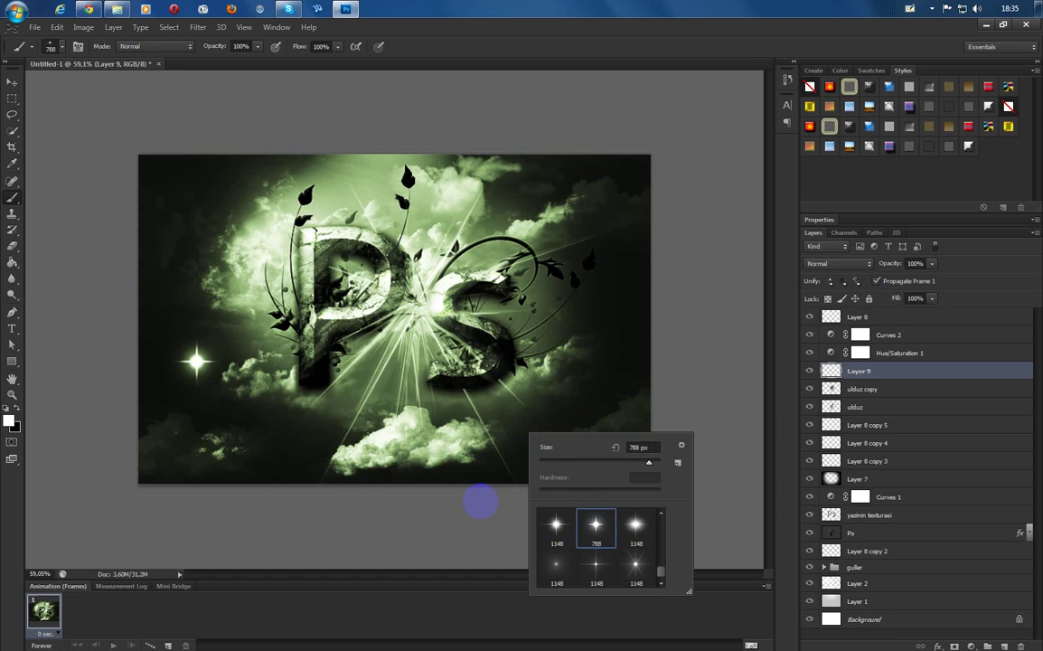
{"action": "left_click", "coordinate": [636, 528]}
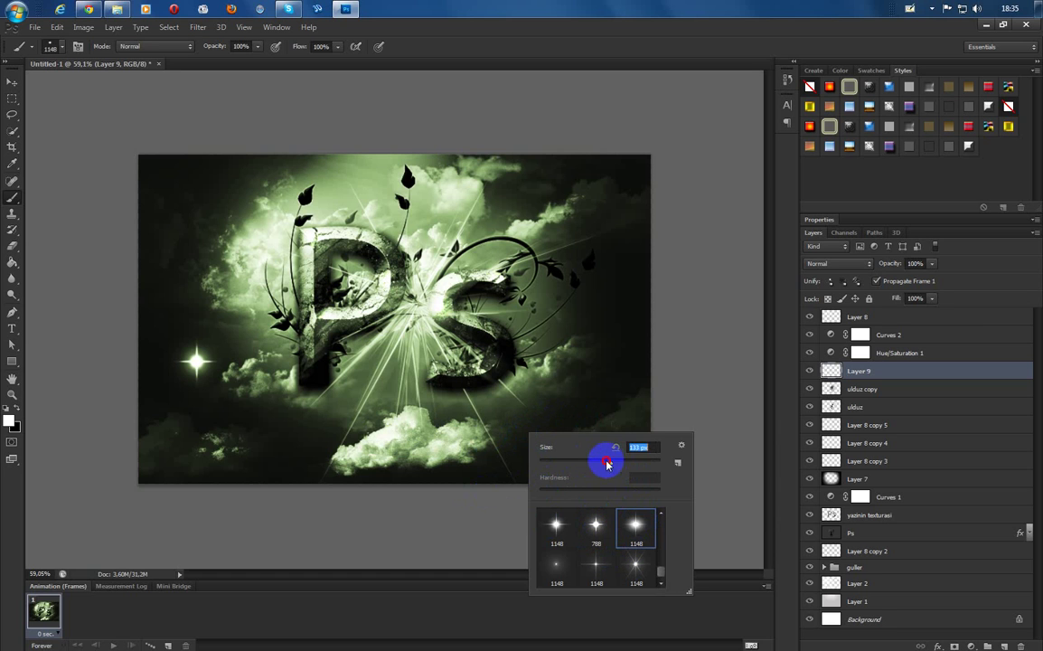
{"action": "left_click", "coordinate": [310, 458]}
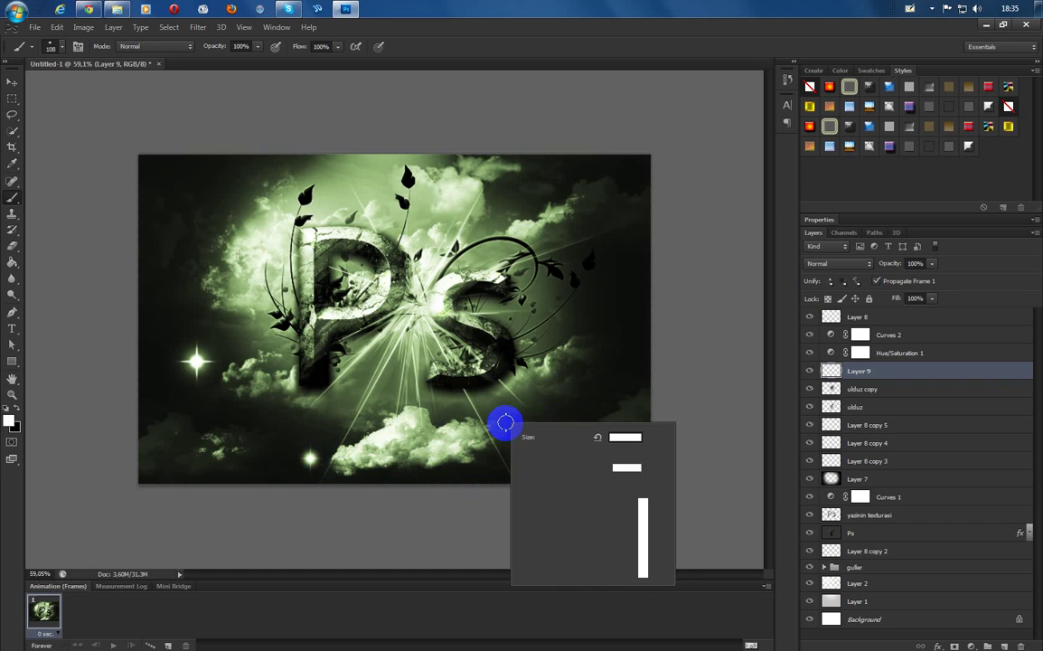
Scatter small 61 px stars across the dark areas below the letters using the faint dot-shaped 1148 px star brush
{"action": "left_click", "coordinate": [541, 553]}
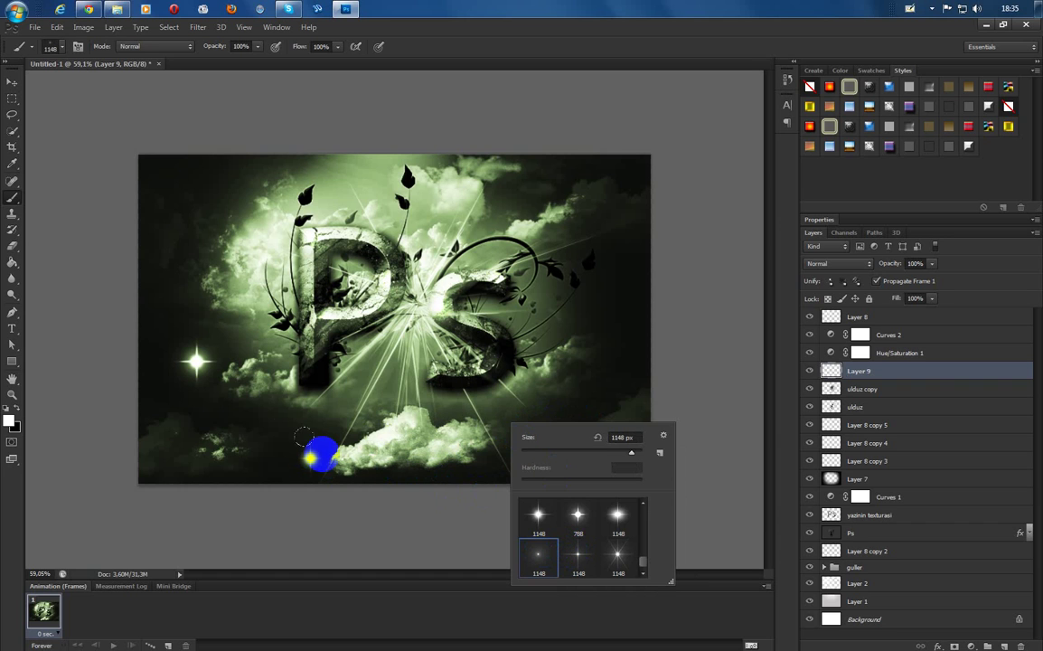
{"action": "left_click_drag", "start_coordinate": [610, 449], "coordinate": [574, 455]}
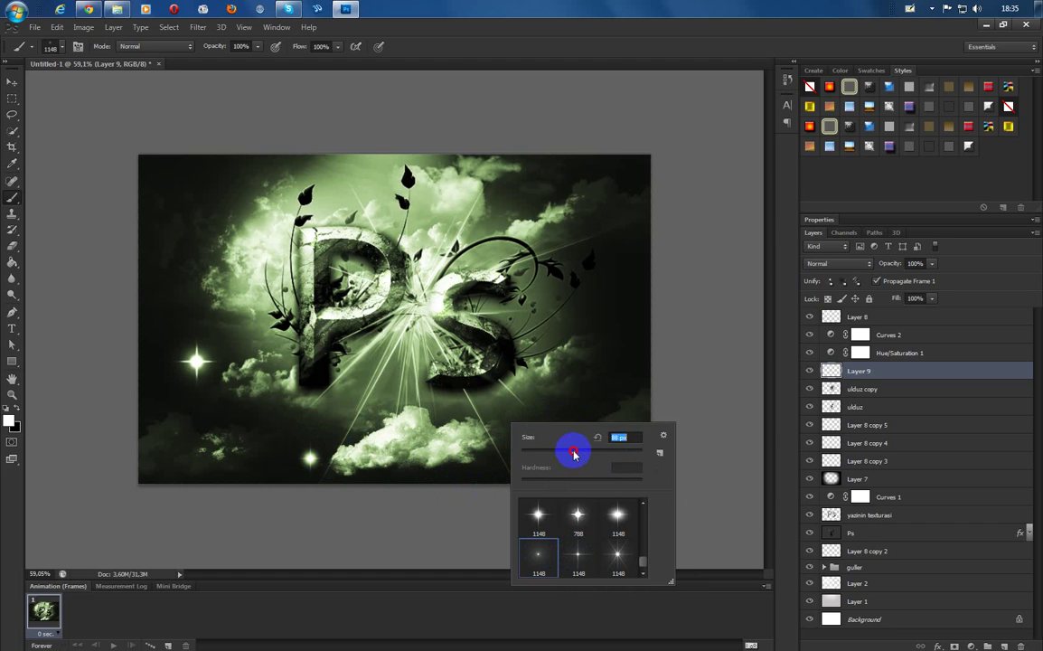
{"action": "left_click", "coordinate": [307, 438]}
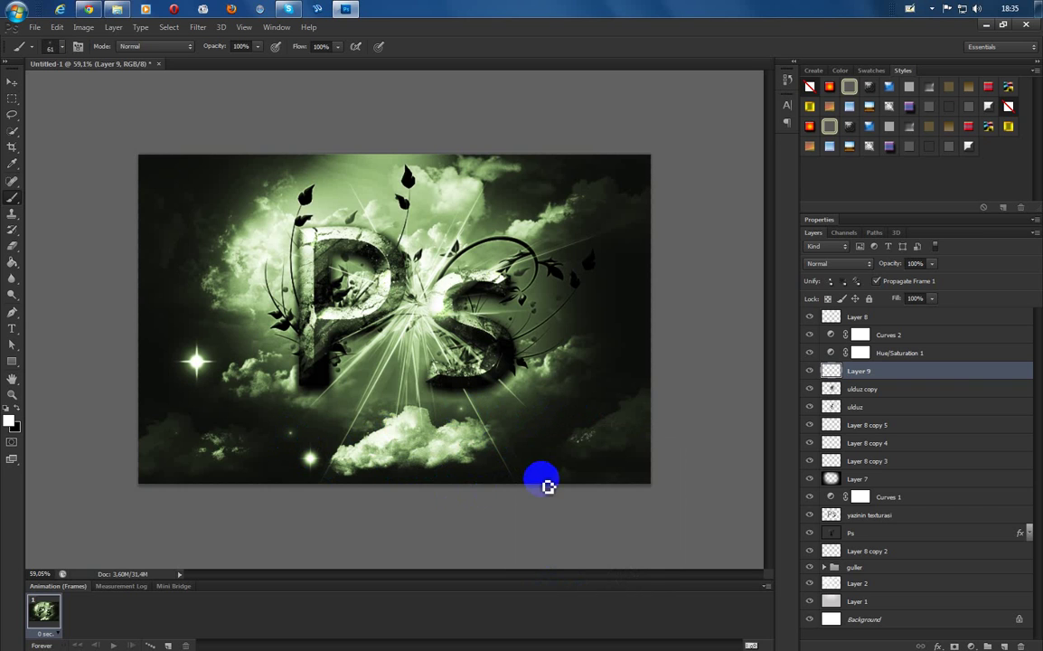
{"action": "left_click", "coordinate": [257, 464]}
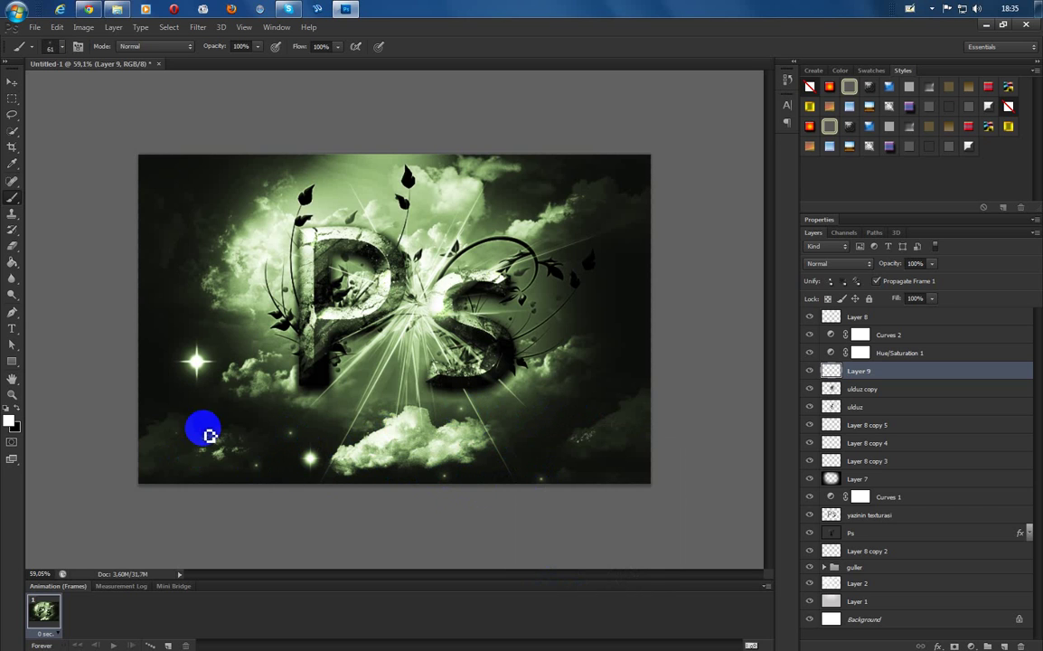
{"action": "left_click", "coordinate": [542, 435]}
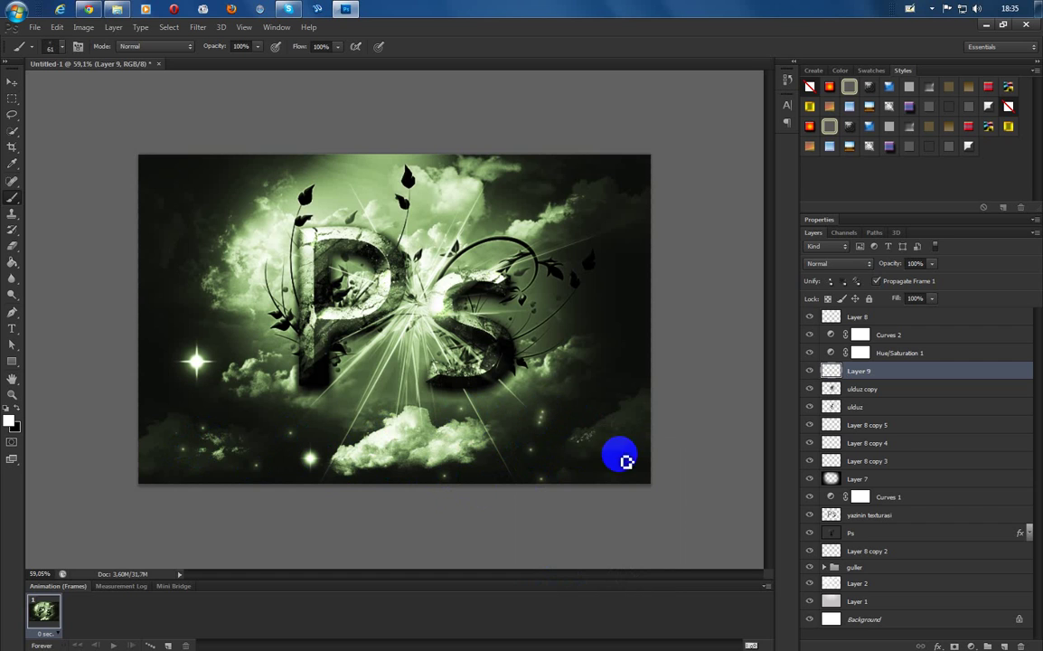
{"action": "left_click", "coordinate": [575, 458]}
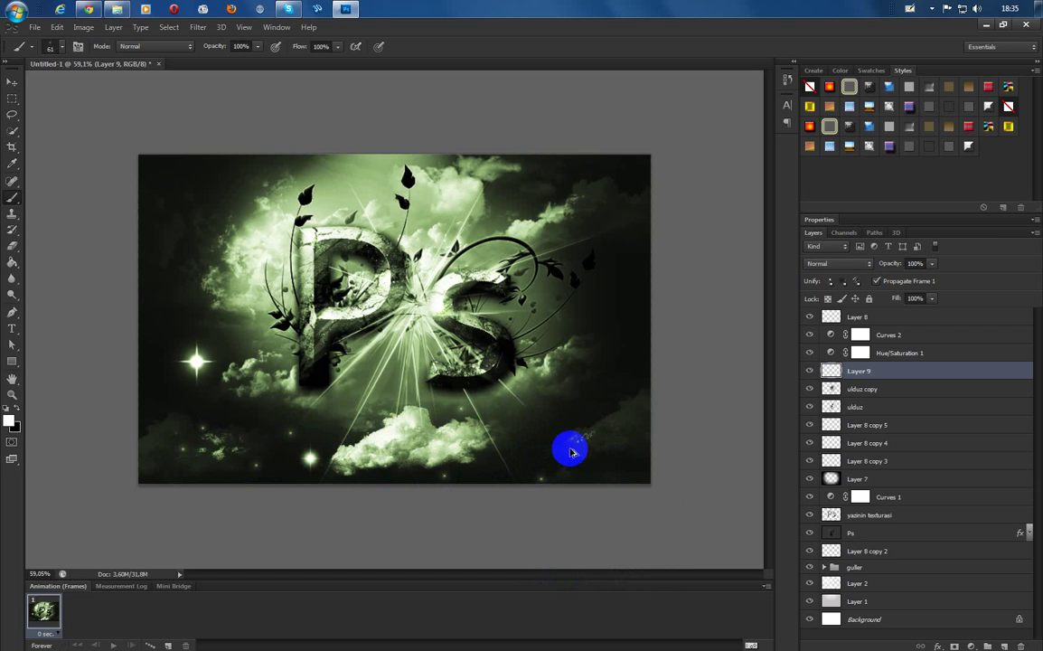
{"action": "left_click", "coordinate": [619, 388]}
{"action": "left_click", "coordinate": [553, 387]}
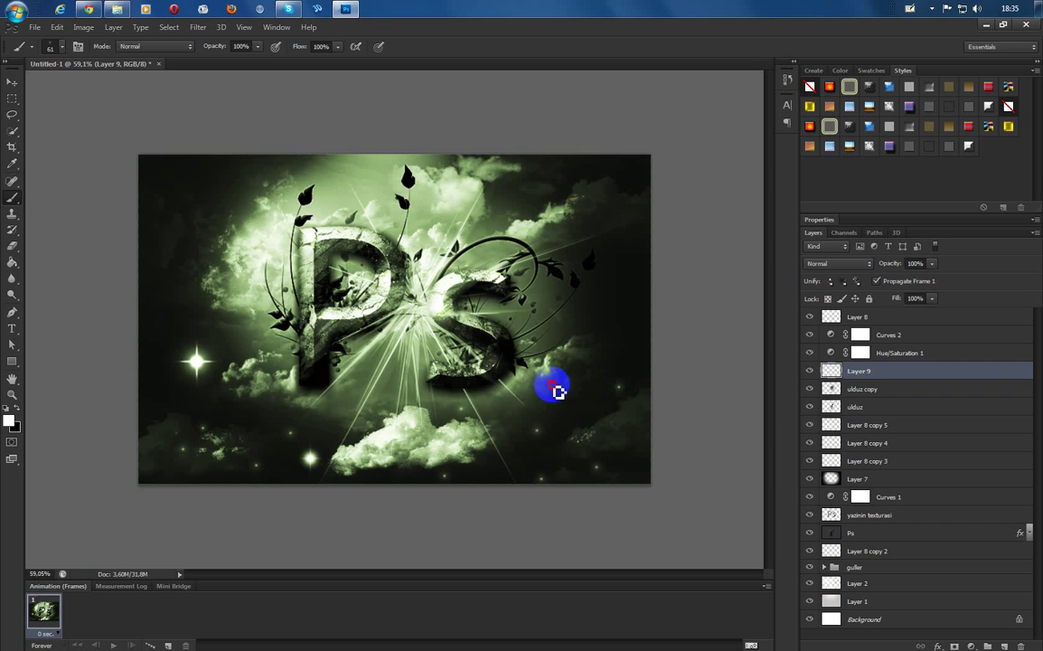
Stamp a thin cross-shaped star at 141 px in the dark area near the image's right edge
{"action": "right_click", "coordinate": [417, 367]}
{"action": "left_click", "coordinate": [475, 490]}
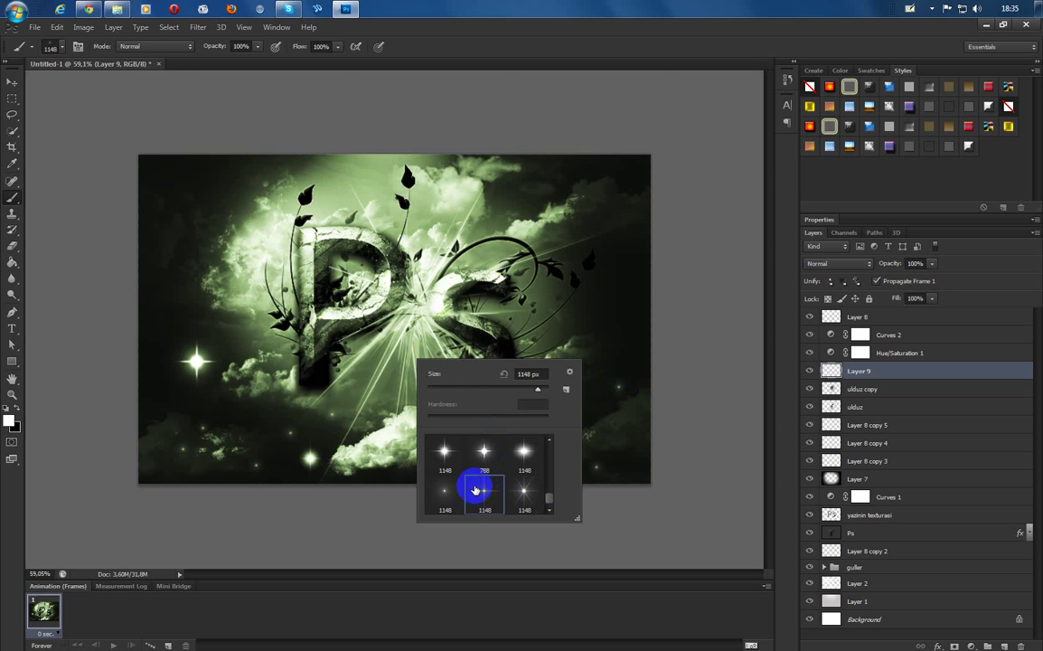
{"action": "mouse_move", "coordinate": [539, 387]}
{"action": "left_mouse_down"}
{"action": "mouse_move", "coordinate": [368, 415]}
{"action": "mouse_move", "coordinate": [500, 392]}
{"action": "left_mouse_up"}
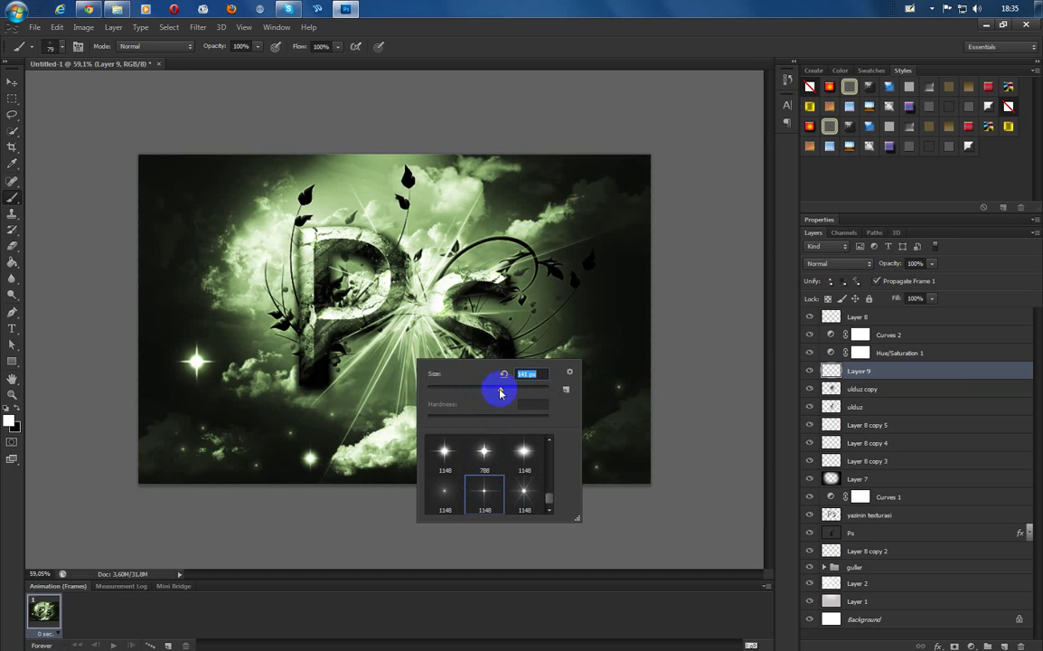
{"action": "left_click", "coordinate": [606, 413]}
Stamp a multi-rayed star at 121 px just below the letter S
{"action": "right_click", "coordinate": [541, 477]}
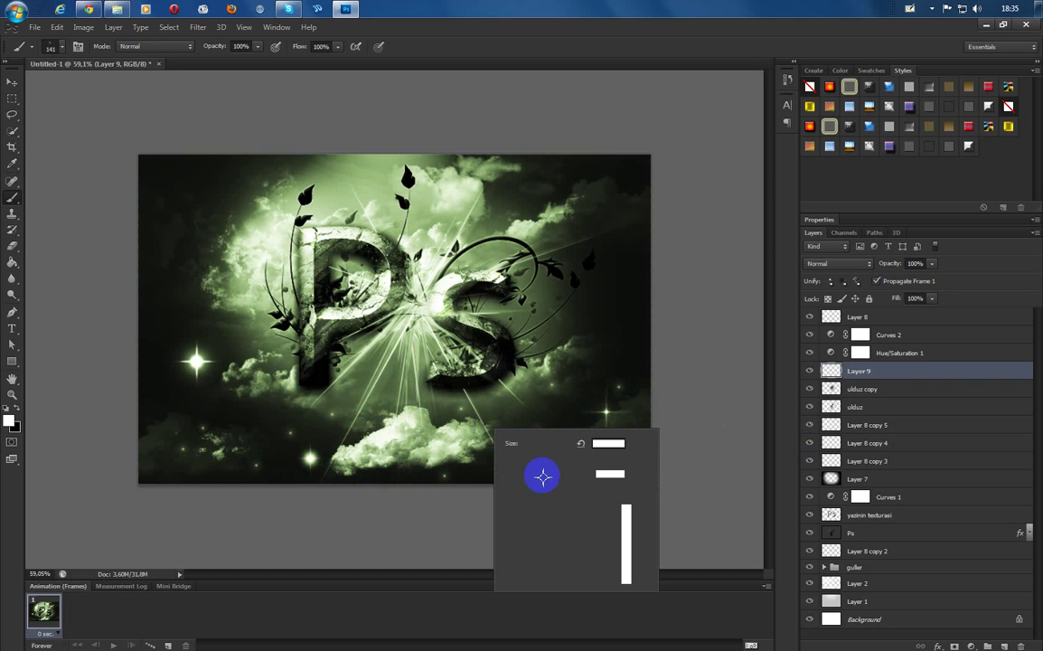
{"action": "left_click", "coordinate": [600, 560]}
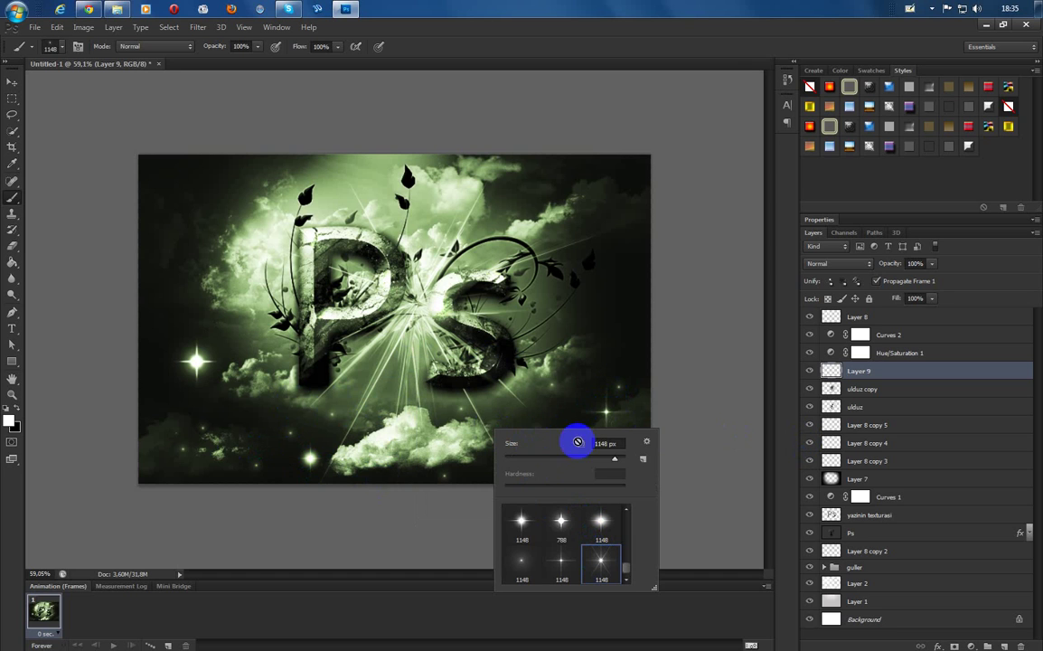
{"action": "left_click_drag", "start_coordinate": [565, 459], "coordinate": [571, 459]}
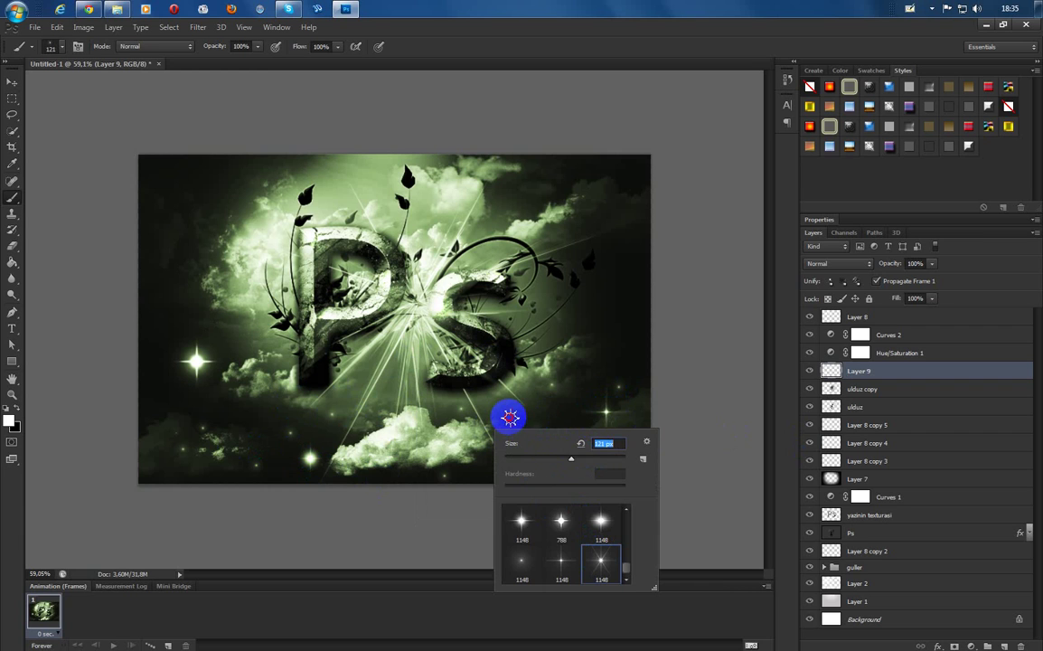
{"action": "left_click", "coordinate": [509, 417]}
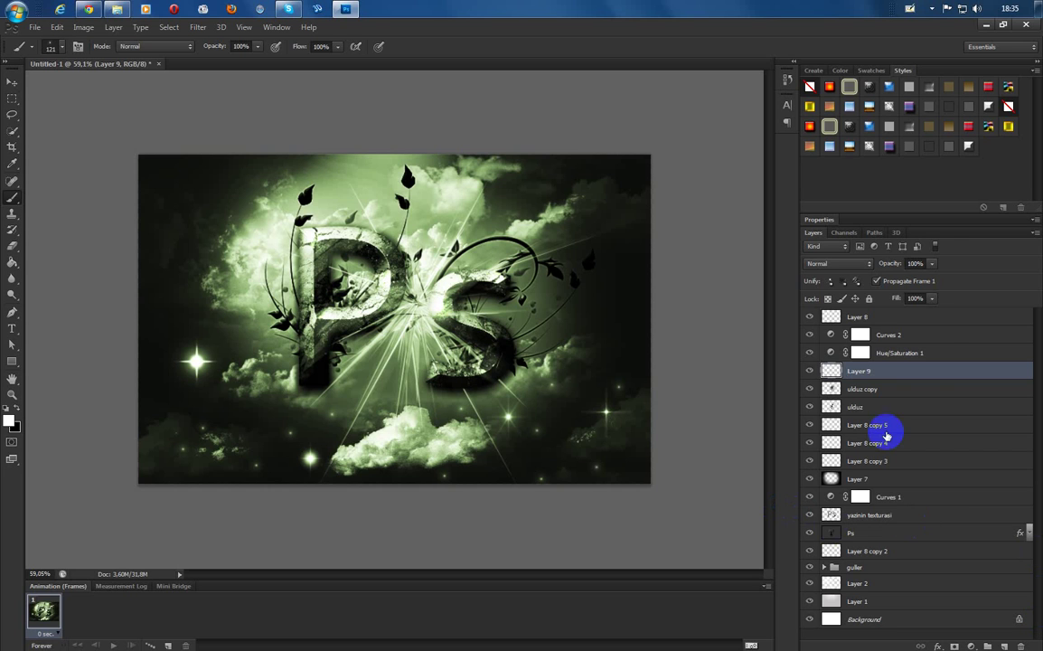
Move Layer 9 directly above Layer 7 and erase the large star beside the P with the 104 px eraser
{"action": "left_click_drag", "start_coordinate": [931, 364], "coordinate": [913, 454]}
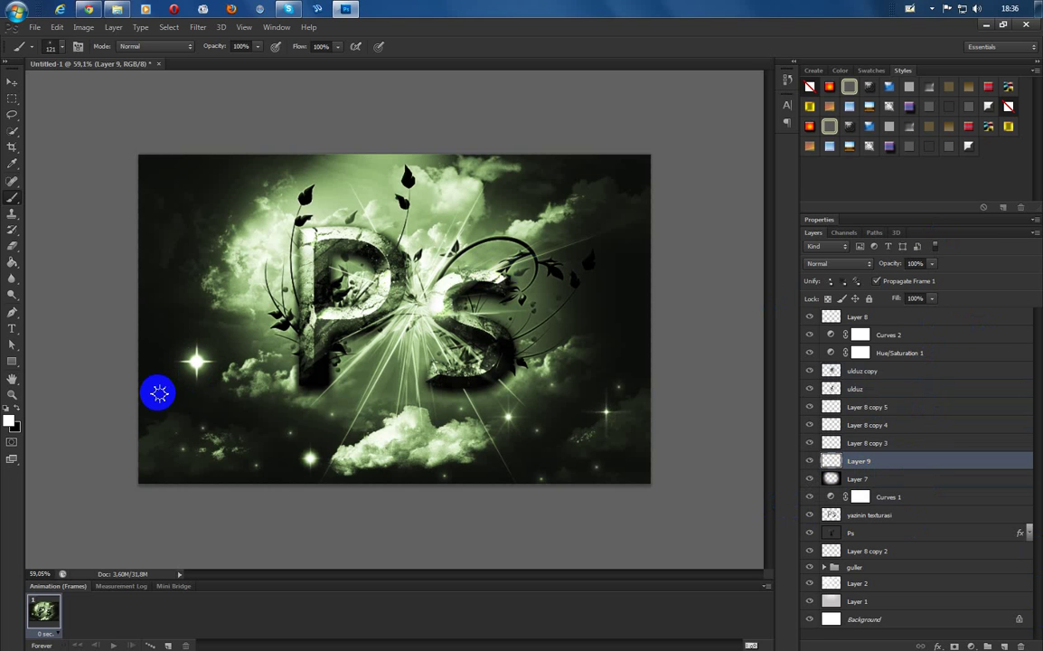
{"action": "left_click", "coordinate": [12, 245]}
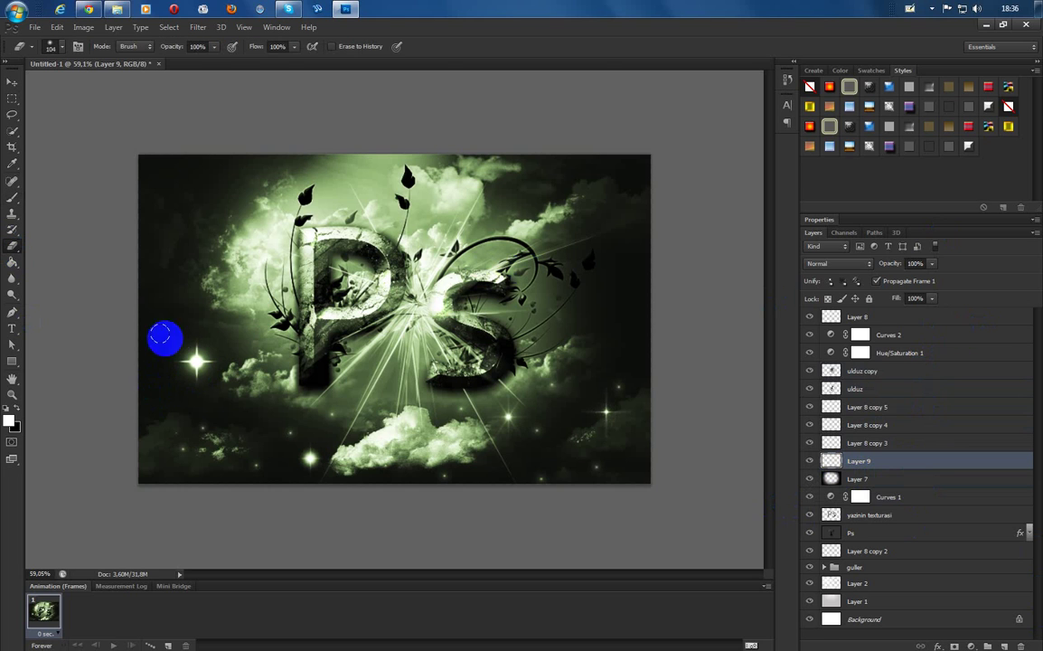
{"action": "mouse_move", "coordinate": [222, 356]}
{"action": "left_mouse_down"}
{"action": "mouse_move", "coordinate": [198, 365]}
{"action": "mouse_move", "coordinate": [201, 355]}
{"action": "mouse_move", "coordinate": [158, 349]}
{"action": "mouse_move", "coordinate": [166, 409]}
{"action": "left_mouse_up"}
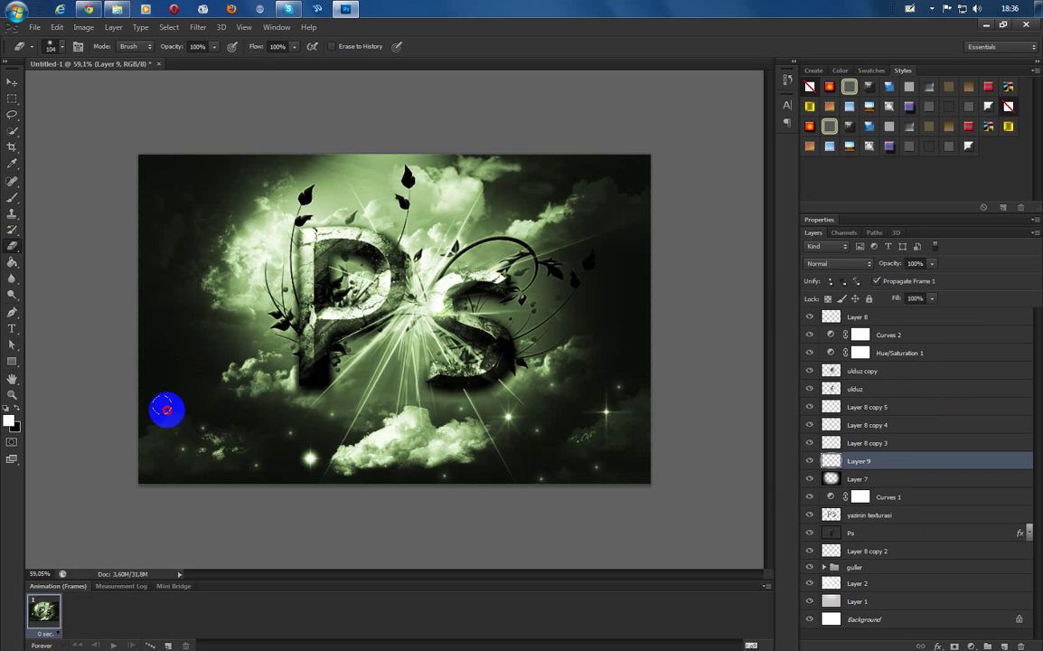
{"action": "right_click", "coordinate": [307, 355]}
{"action": "left_click", "coordinate": [388, 451]}
Return to the Brush tool, choose the 788 px four-pointed star and stamp it full size in the image's upper-left corner
{"action": "left_click", "coordinate": [11, 198]}
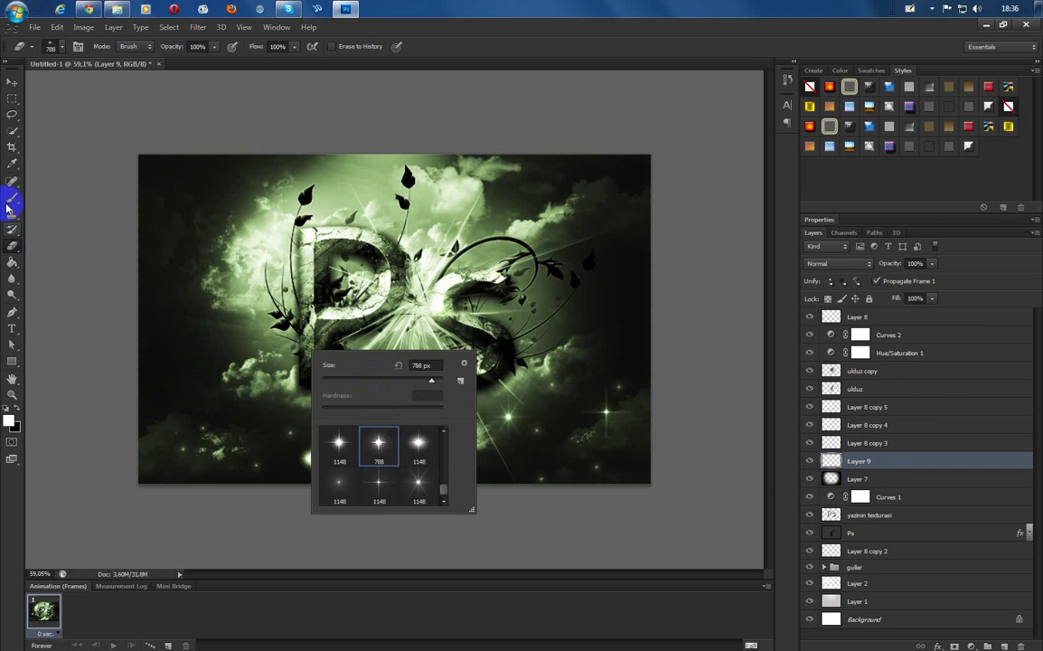
{"action": "right_click", "coordinate": [337, 412]}
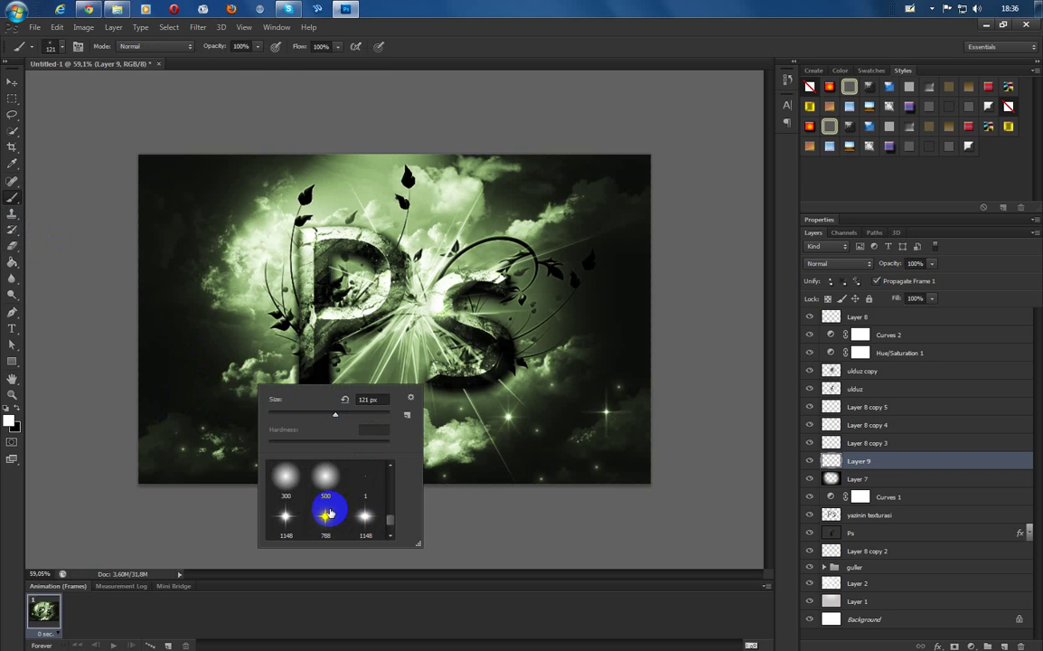
{"action": "left_click", "coordinate": [327, 514]}
{"action": "left_click", "coordinate": [215, 364]}
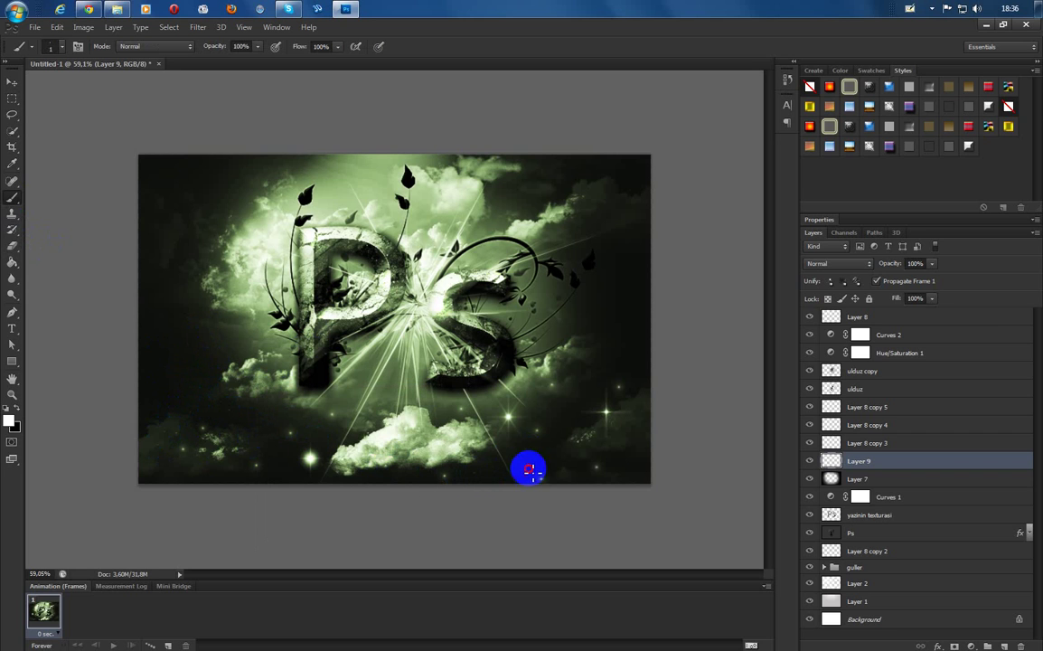
{"action": "right_click", "coordinate": [298, 409]}
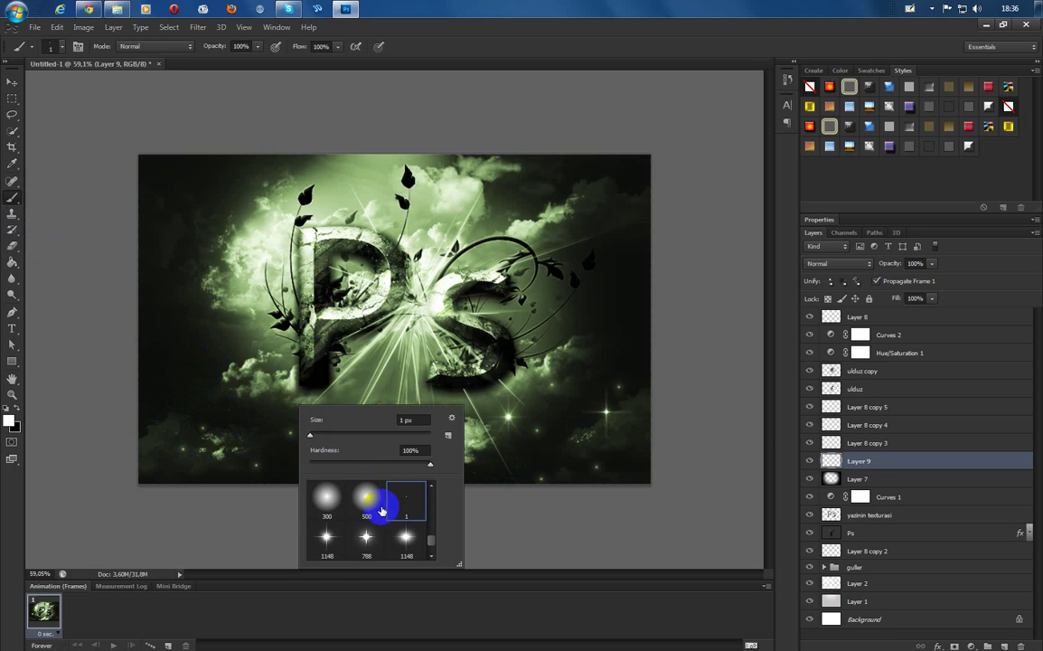
{"action": "left_click", "coordinate": [365, 535]}
{"action": "left_click", "coordinate": [224, 370]}
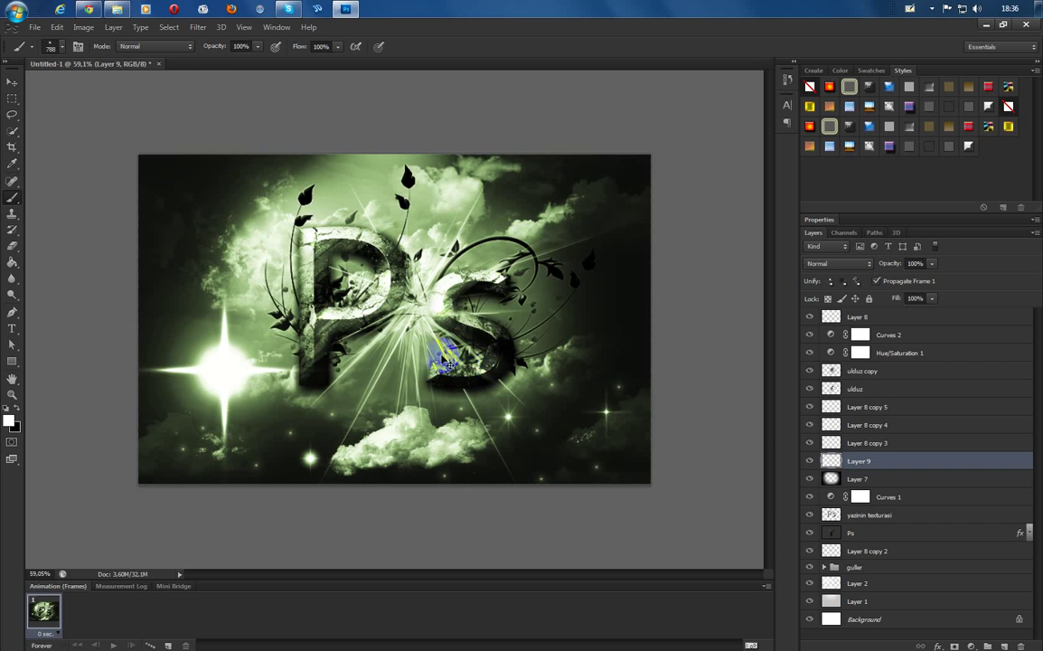
{"action": "key", "text": "ctrl+z"}
{"action": "left_click", "coordinate": [185, 199]}
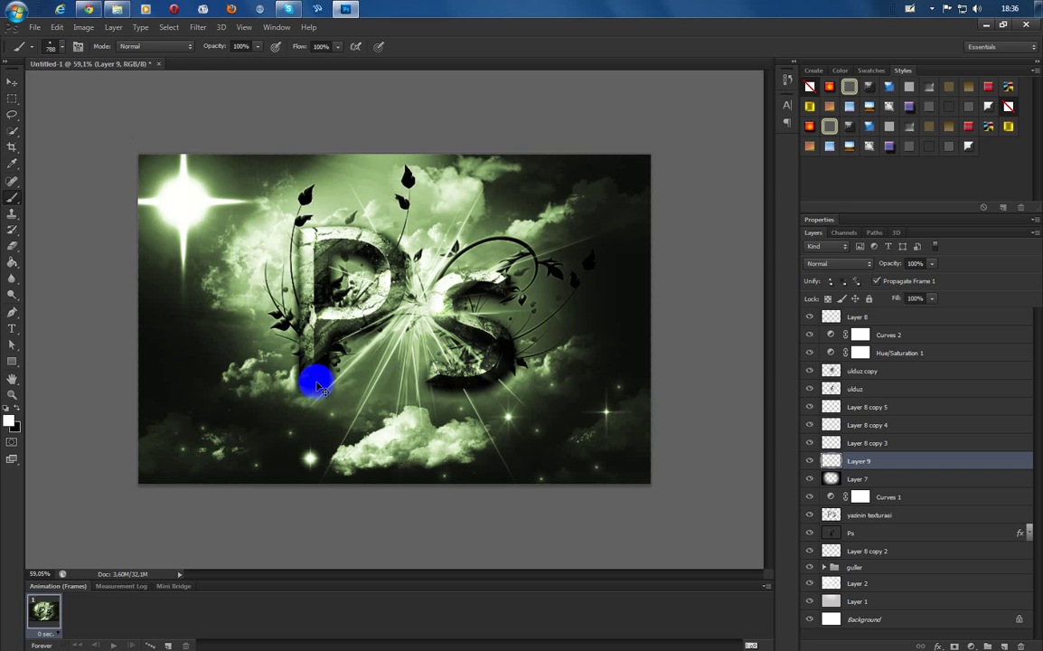
Undo the full-size corner star, reduce the four-pointed star brush to 58 px and stamp a small star in the sky left of the P's base
{"action": "key", "text": "ctrl+z"}
{"action": "right_click", "coordinate": [246, 367]}
{"action": "mouse_move", "coordinate": [357, 417]}
{"action": "left_mouse_down"}
{"action": "mouse_move", "coordinate": [344, 394]}
{"action": "mouse_move", "coordinate": [228, 395]}
{"action": "mouse_move", "coordinate": [207, 375]}
{"action": "left_mouse_up"}
{"action": "left_click", "coordinate": [207, 375]}
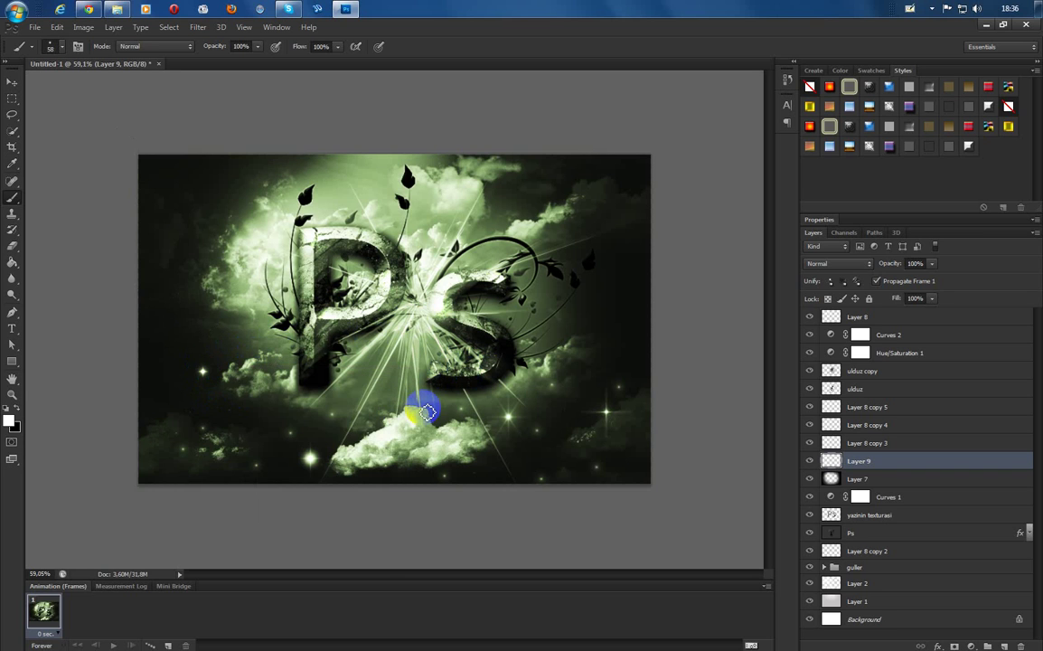
Replace that small star with a 65 px star slightly lower, and stamp another 65 px star below and left of the P
{"action": "right_click", "coordinate": [228, 414]}
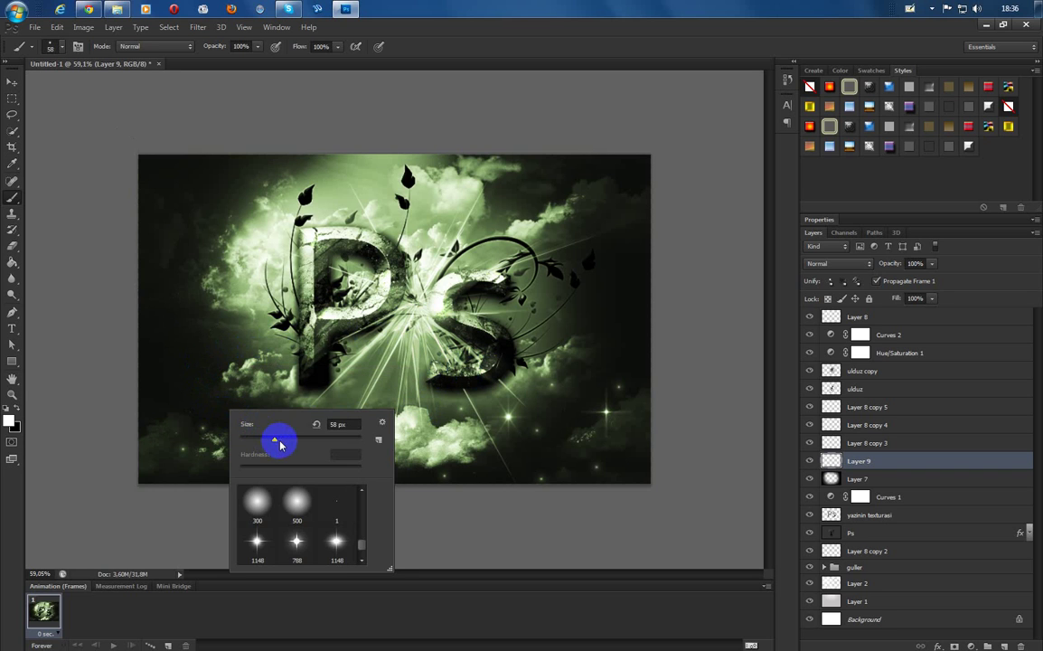
{"action": "left_click", "coordinate": [200, 363]}
{"action": "left_click", "coordinate": [300, 433]}
{"action": "left_click", "coordinate": [251, 435]}
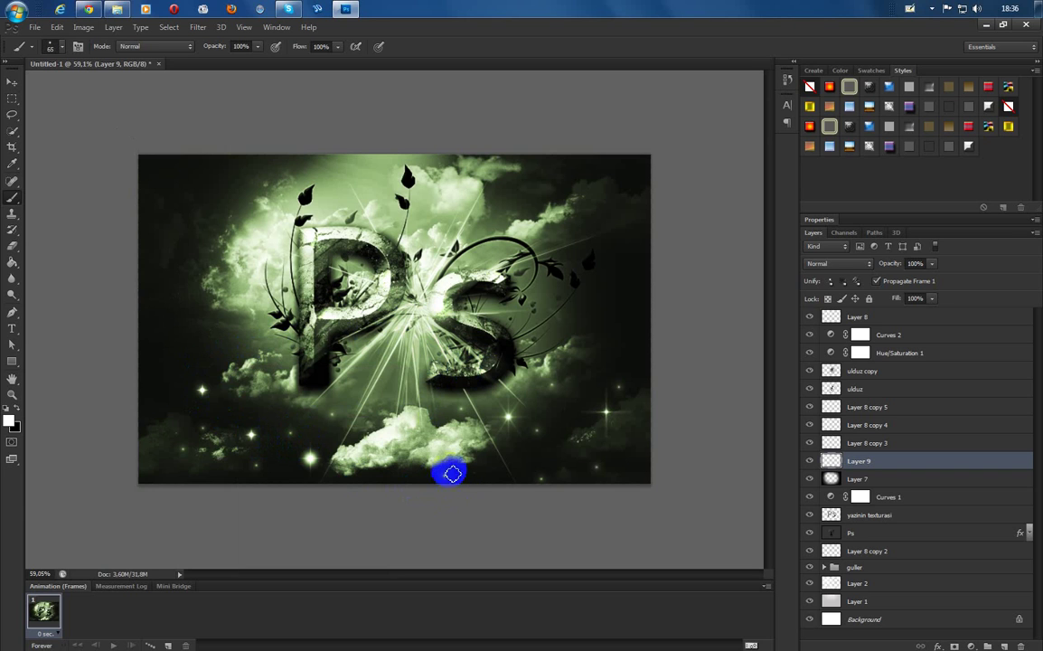
Stamp more 65 px stars near the image's left edge, beside the P's lower stem and above the bottom cloud beneath the S
{"action": "left_click", "coordinate": [151, 419]}
{"action": "left_click", "coordinate": [161, 366]}
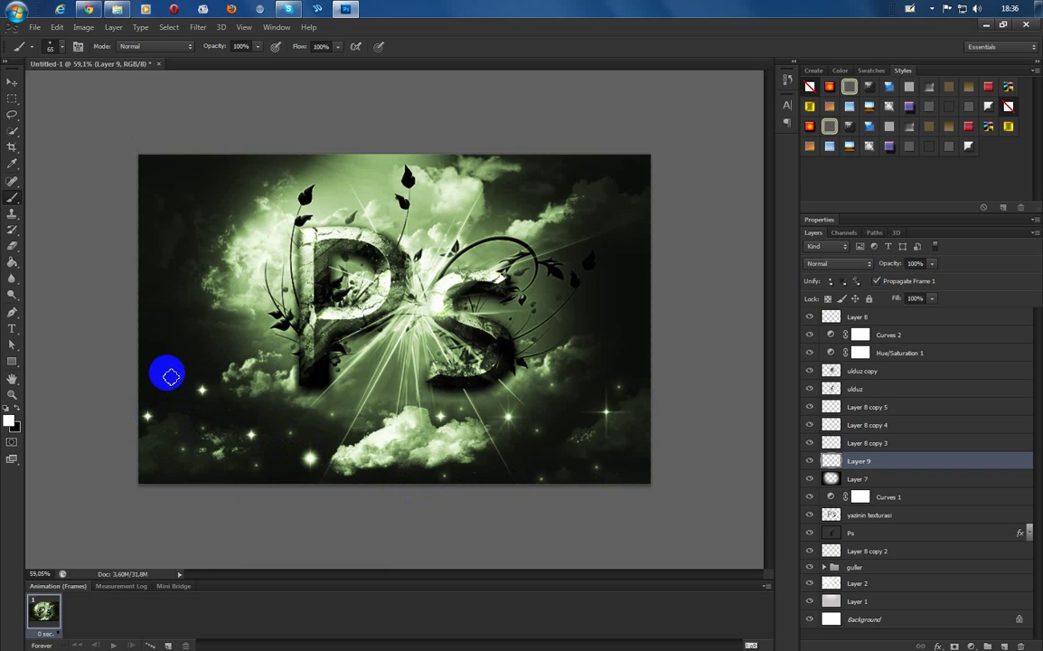
{"action": "left_click", "coordinate": [234, 341]}
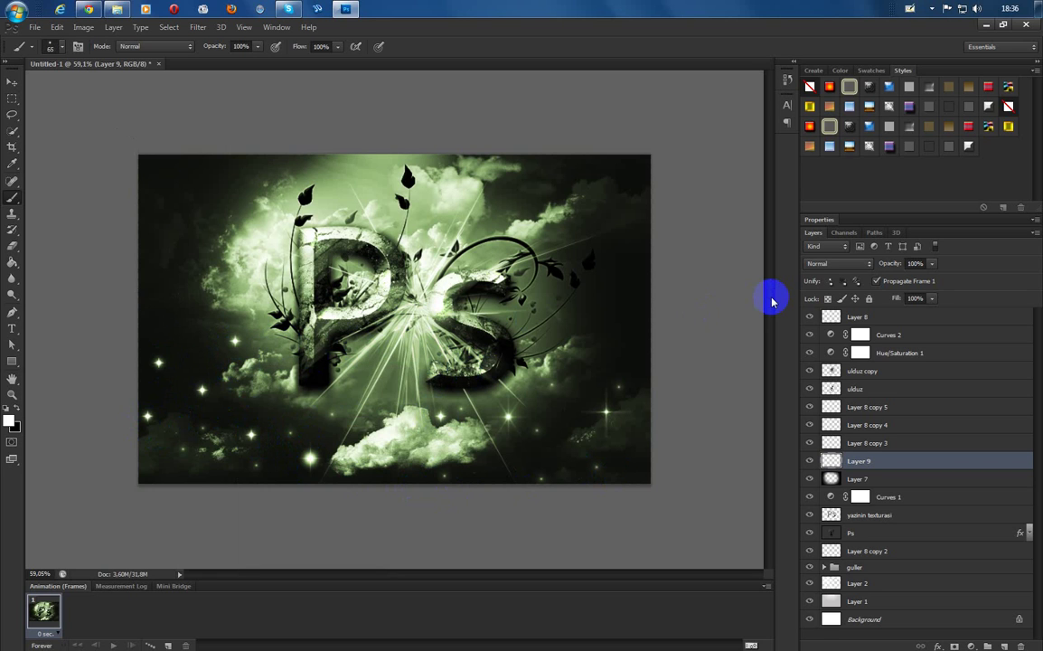
{"action": "left_click", "coordinate": [284, 200]}
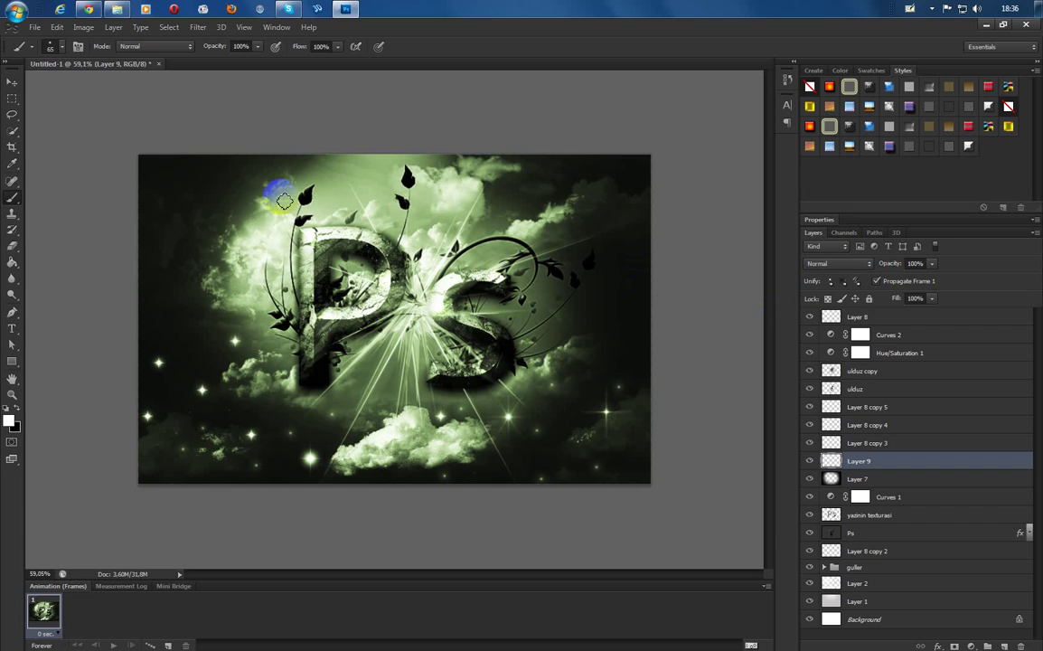